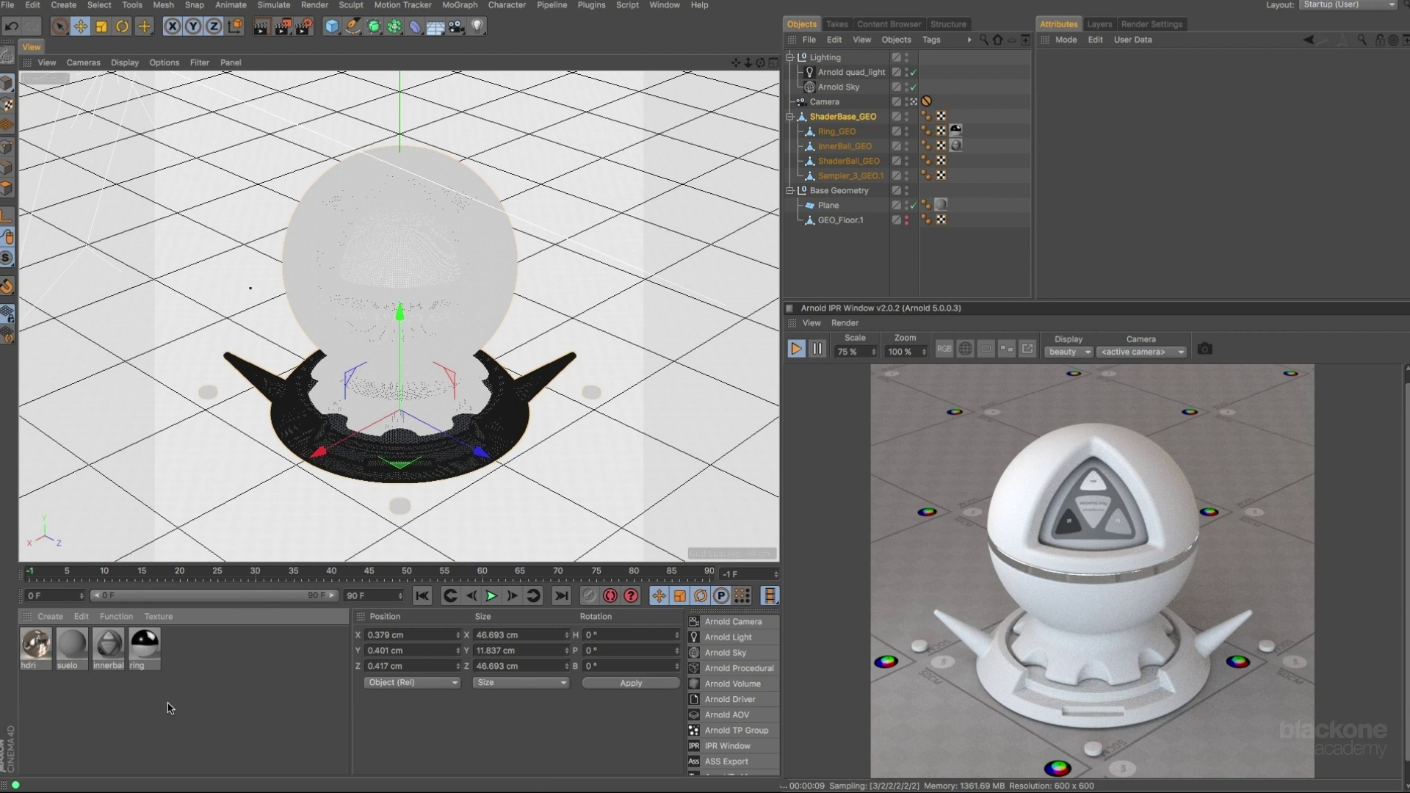
Create a new Arnold Shader Network material and place its network editor clear of the screen's edge.
key(alt+w)
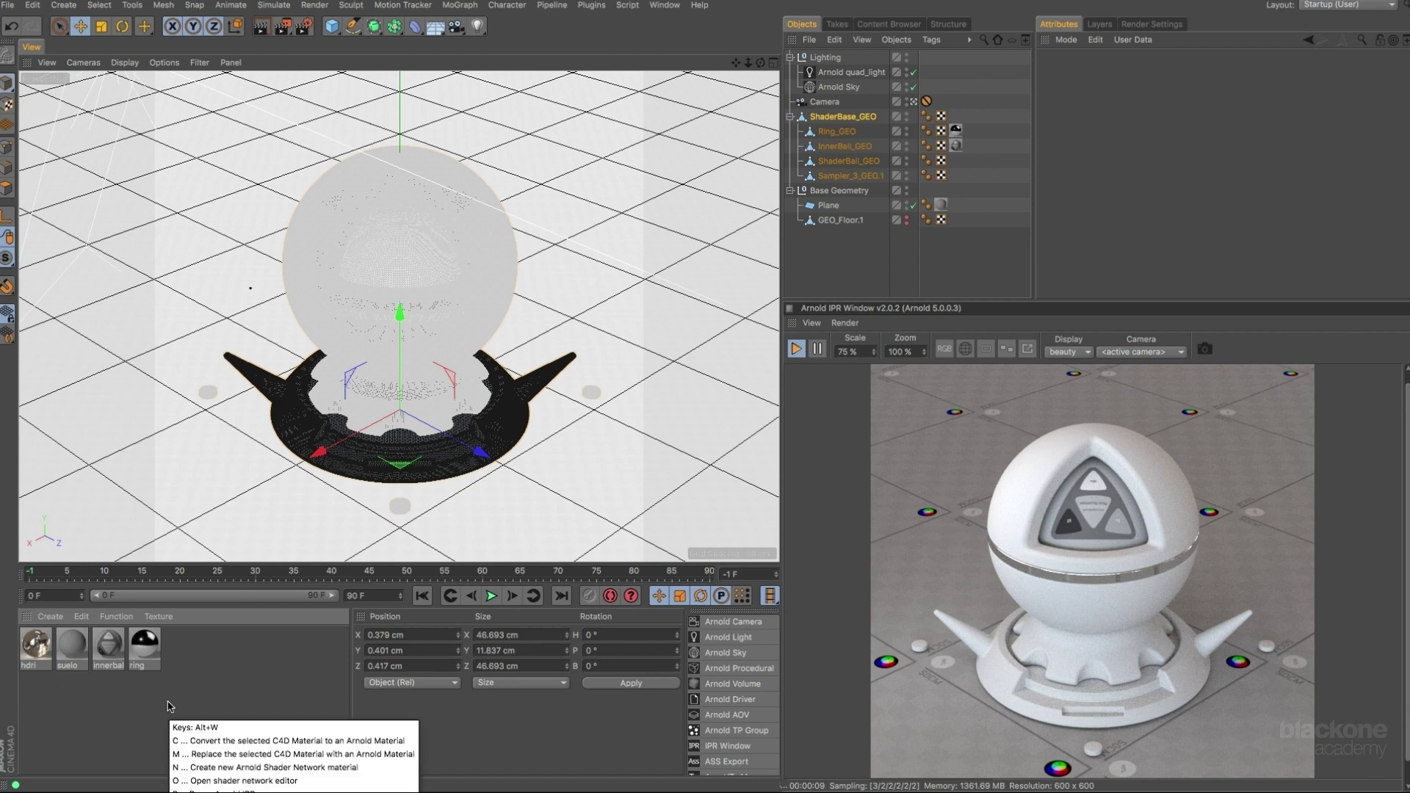
key(n)
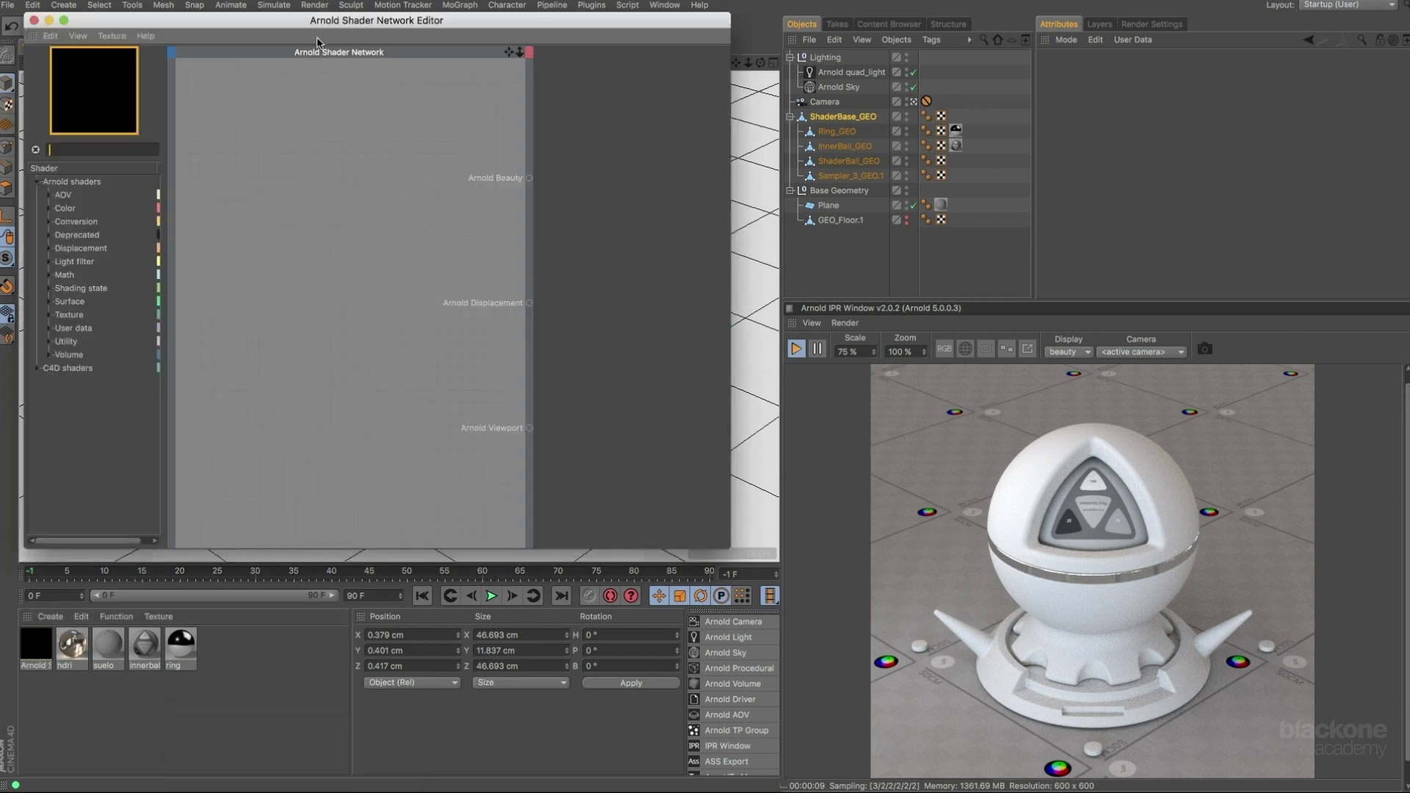
drag(348, 11, 349, 38)
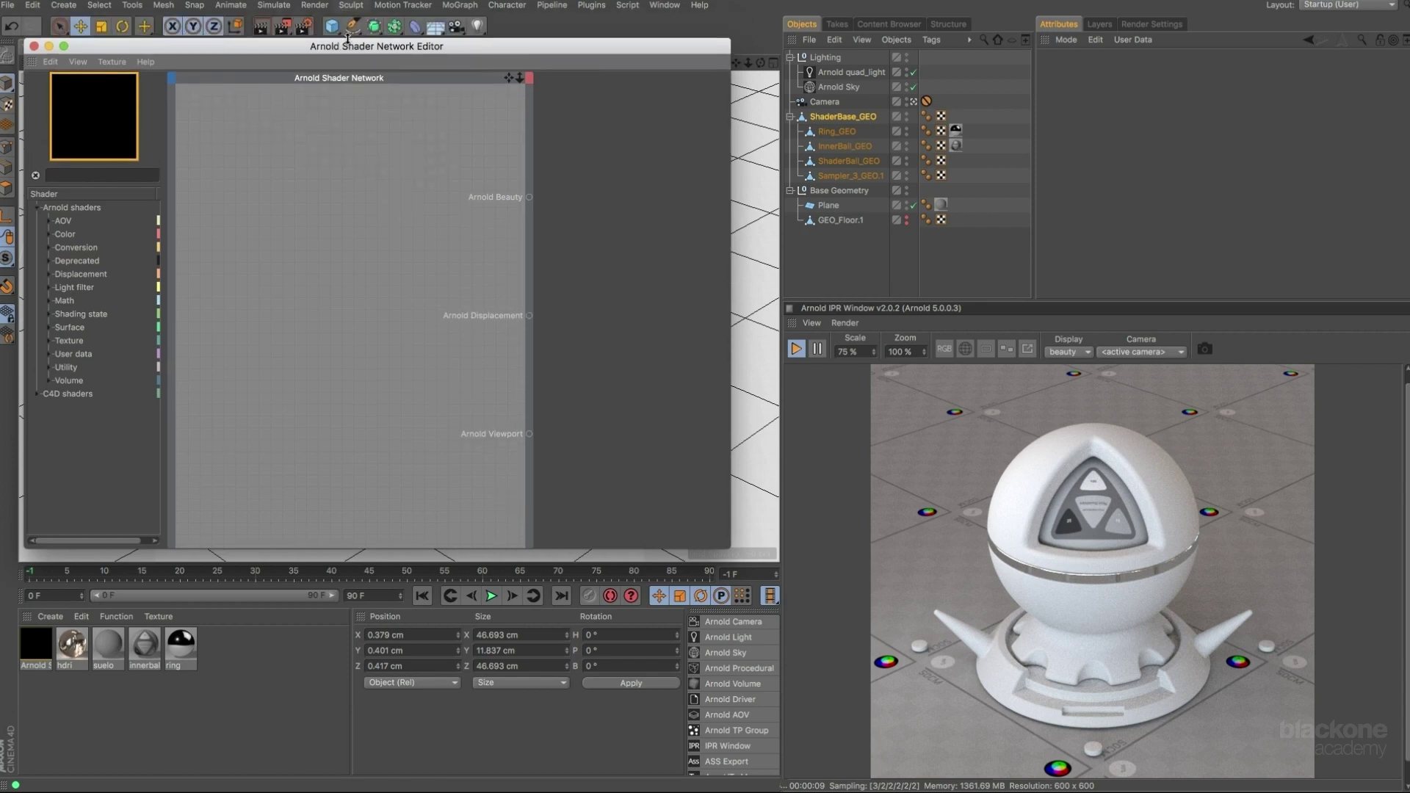
click(107, 178)
text(star)
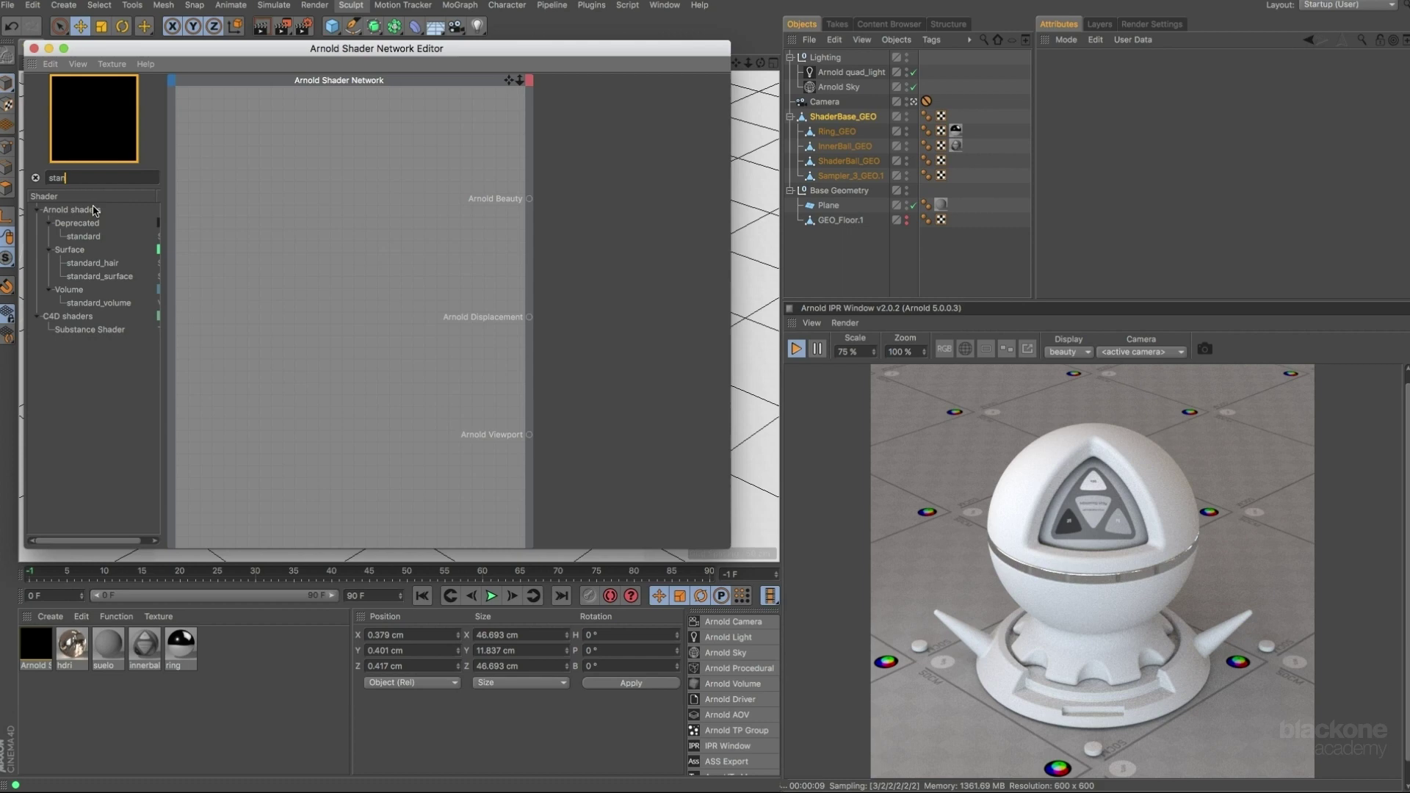
key(BackSpace)
text(n)
click(36, 178)
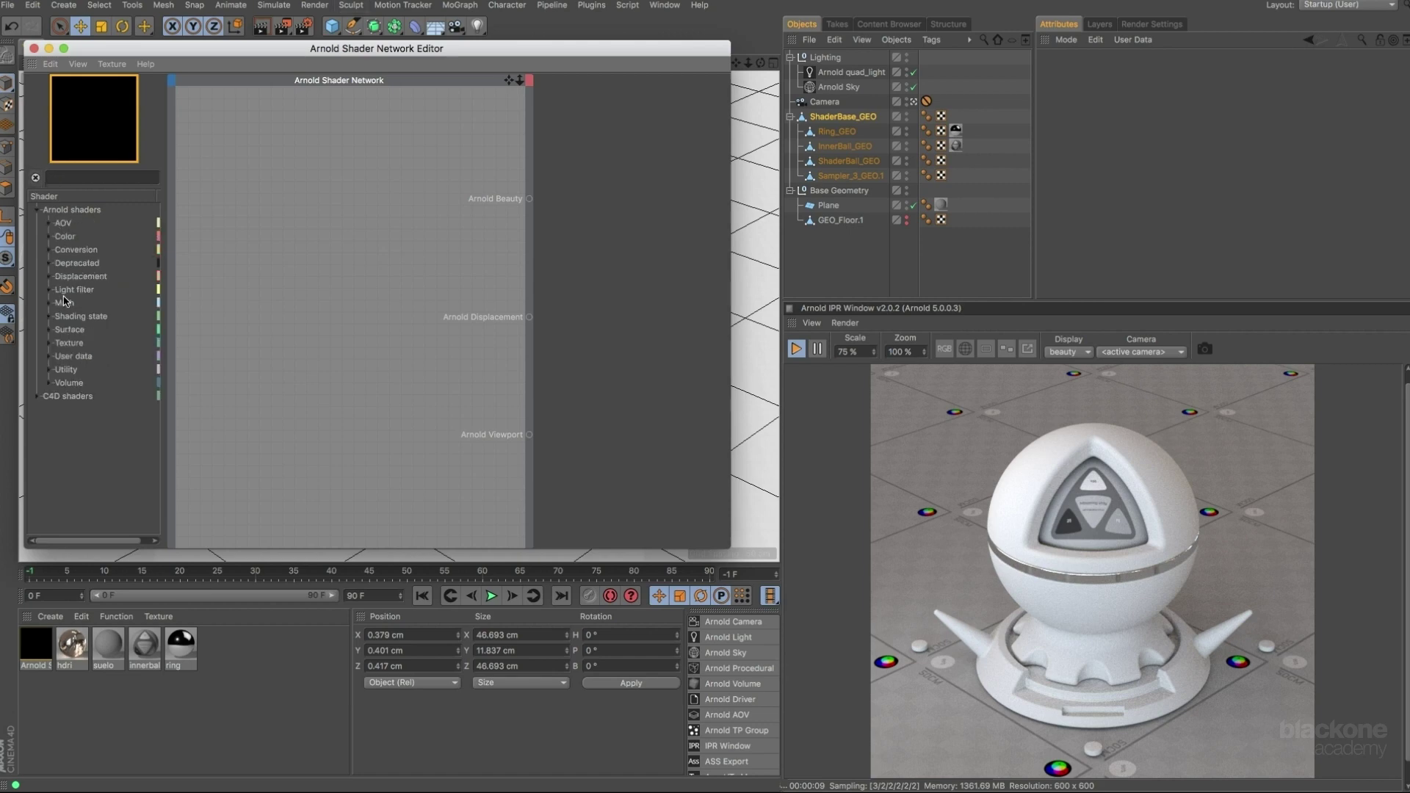
Add a standard_surface shader from the Surface category to the network with its output connected to Arnold Beauty.
click(48, 329)
scroll(86, 375, down, 4)
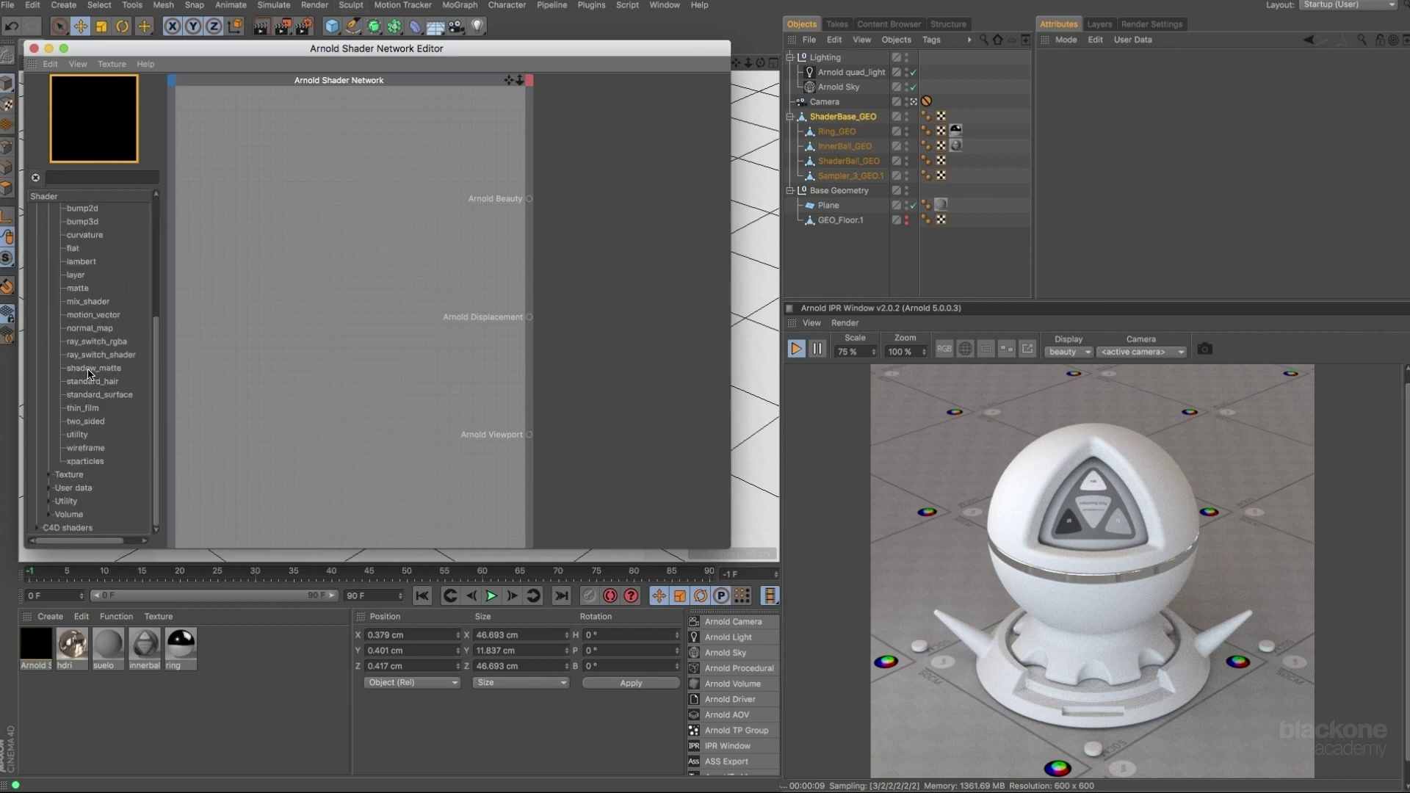
drag(88, 399, 325, 298)
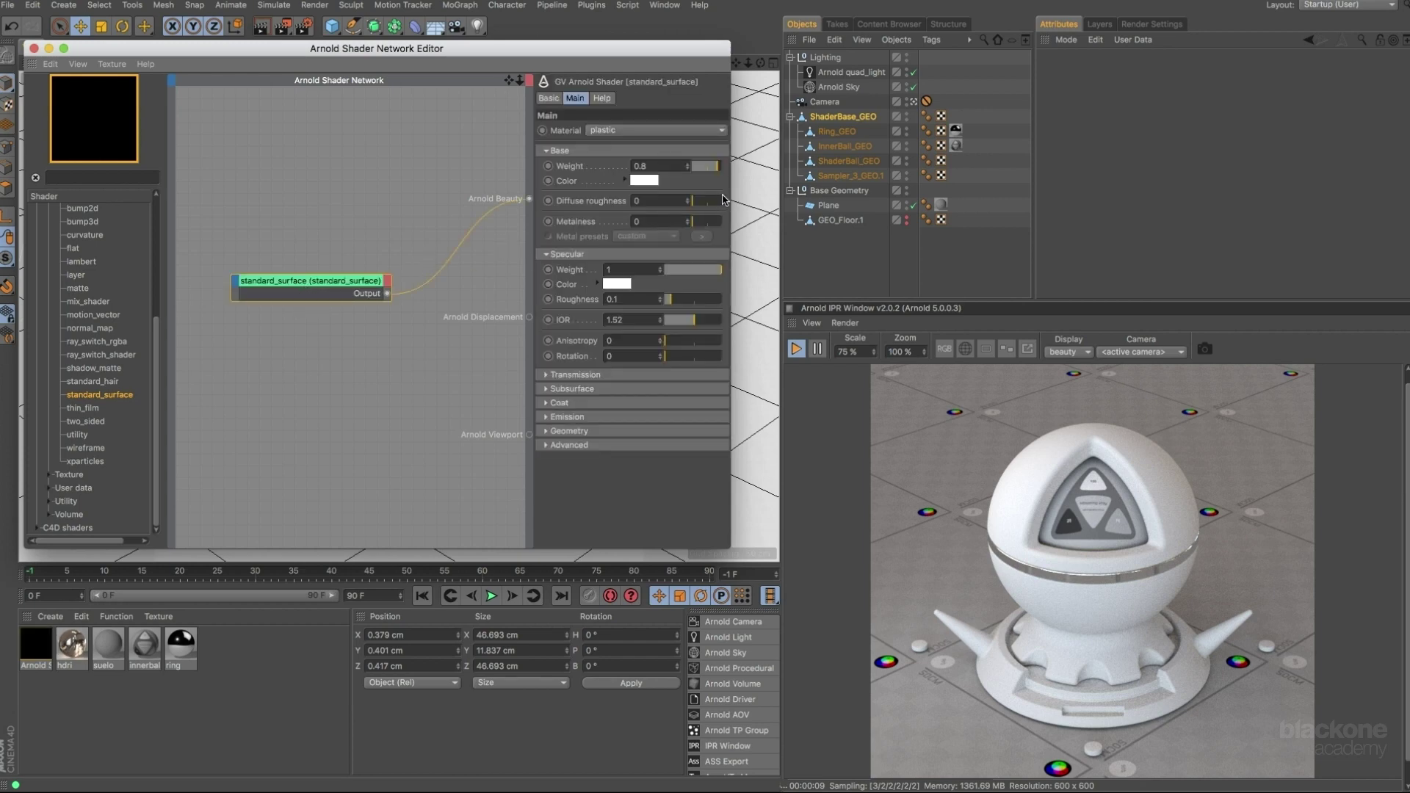
Assign the new shader network material to ShaderBase_GEO and widen the area showing the standard_surface settings.
drag(731, 200, 763, 200)
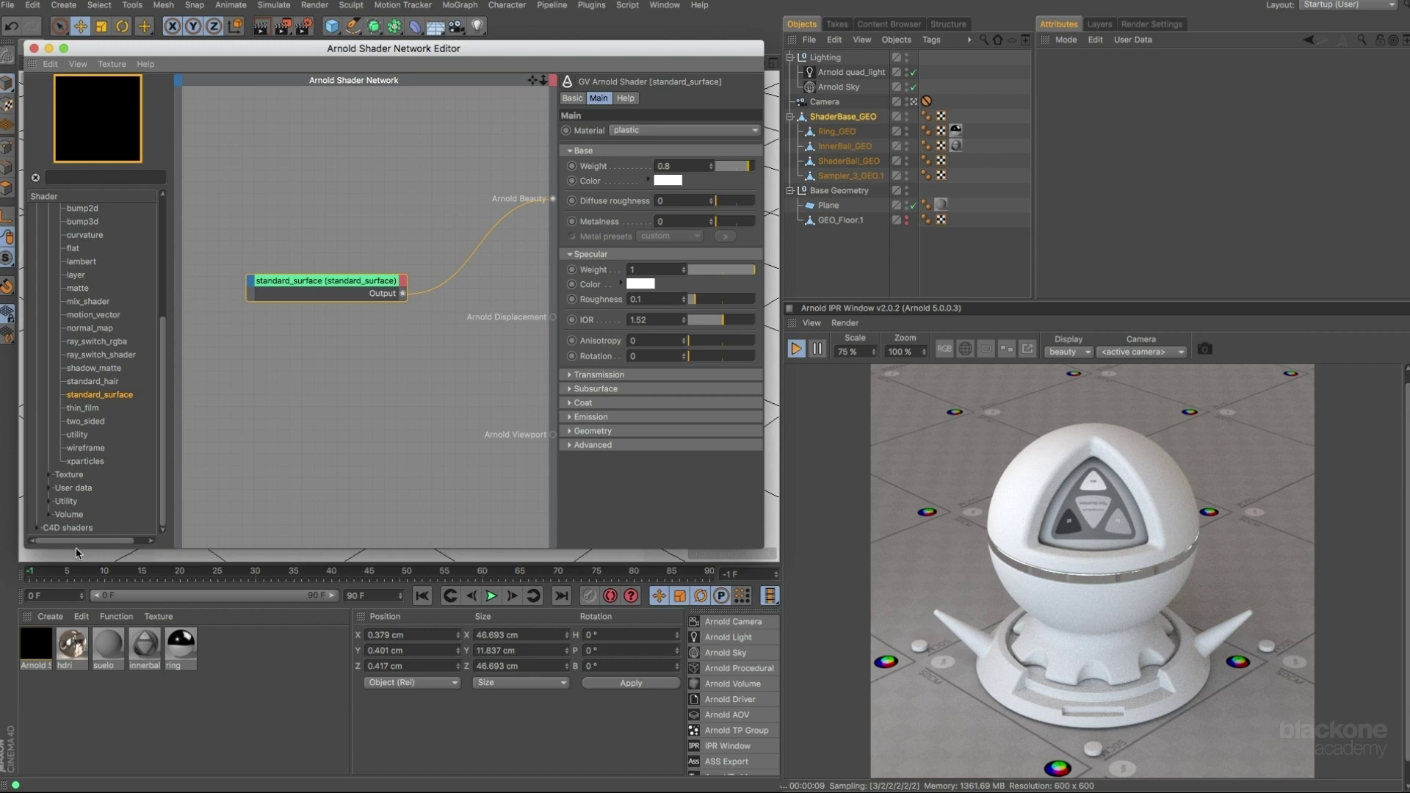
drag(35, 647, 892, 117)
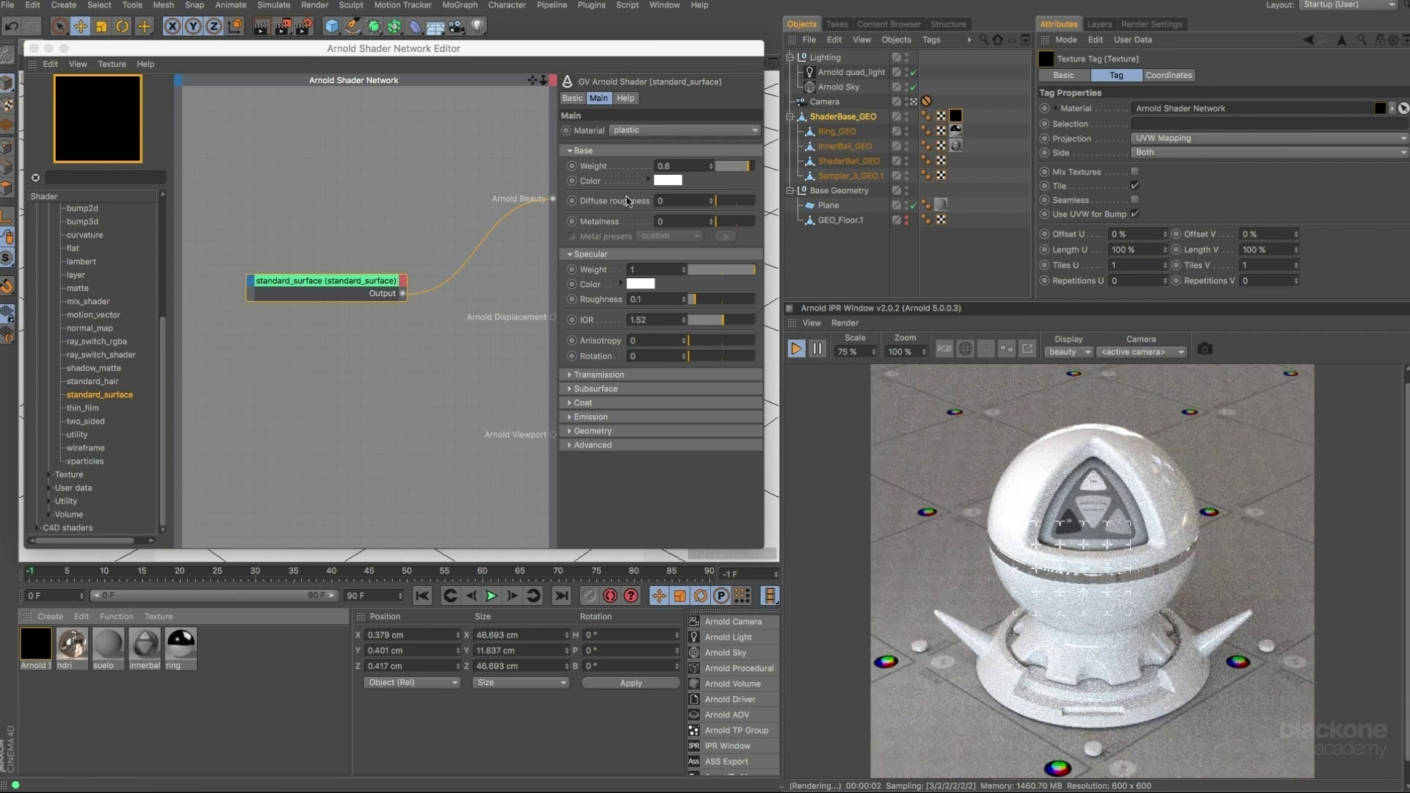
click(608, 254)
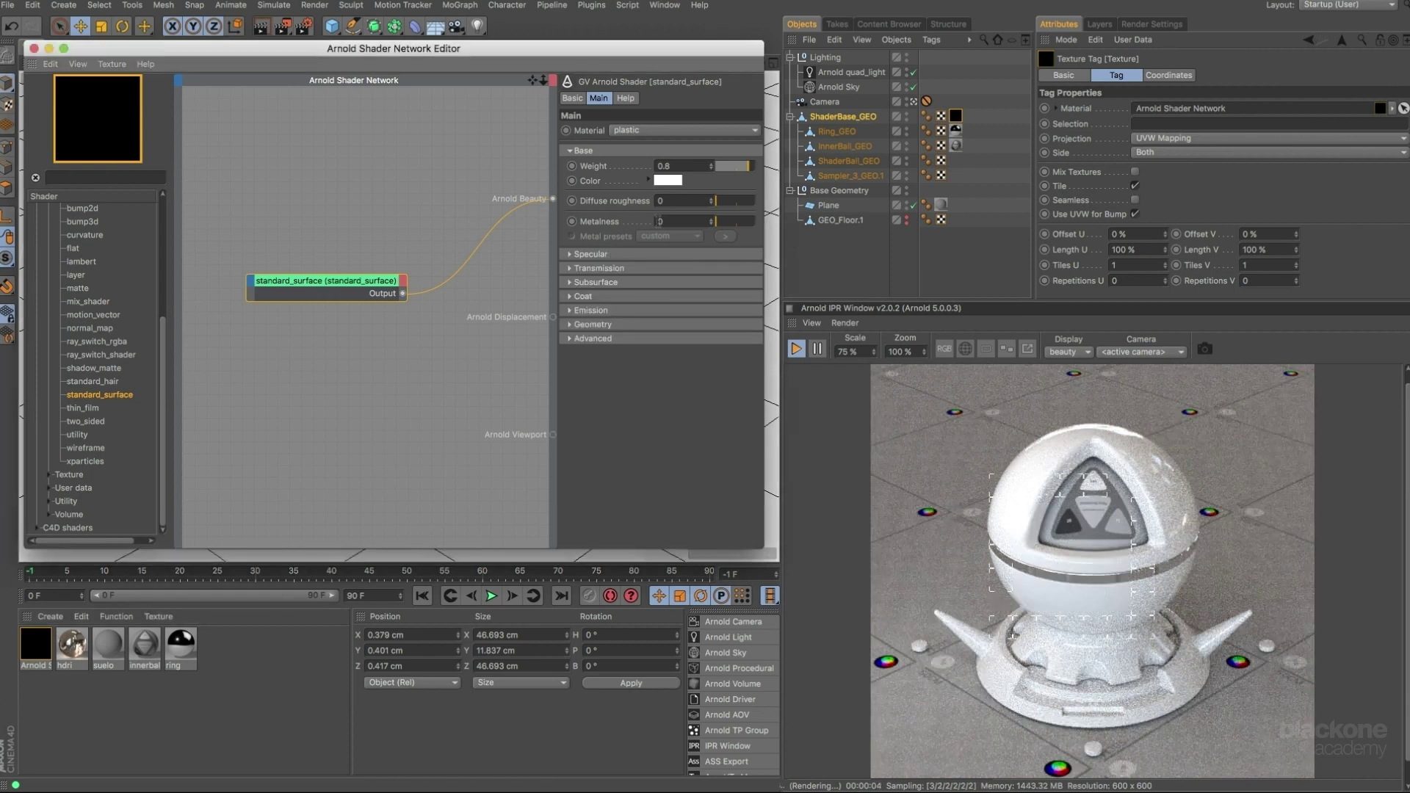
drag(559, 221, 490, 220)
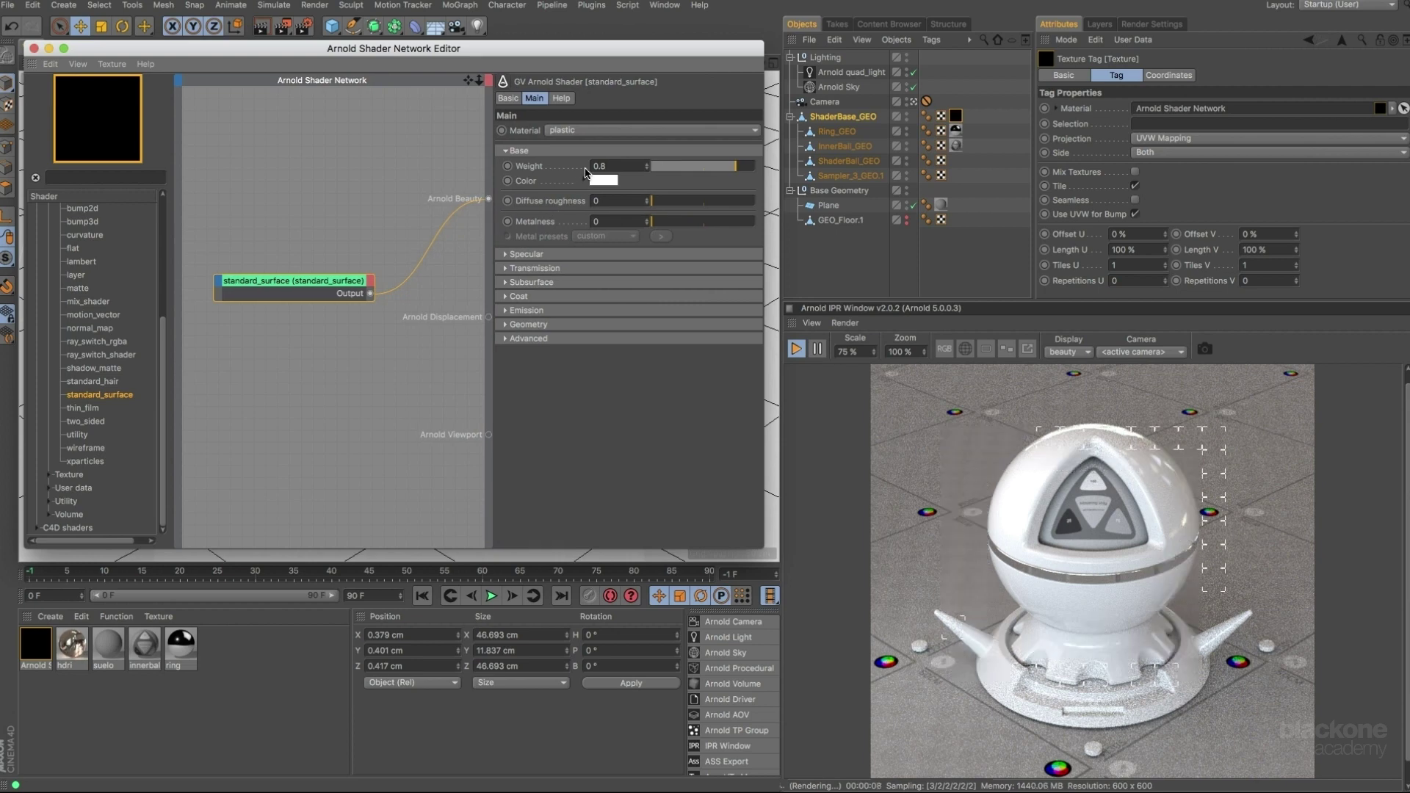
Set the standard_surface material preset to custom and its base color to blue with hue 230°, saturation 70% and value 100%.
click(600, 130)
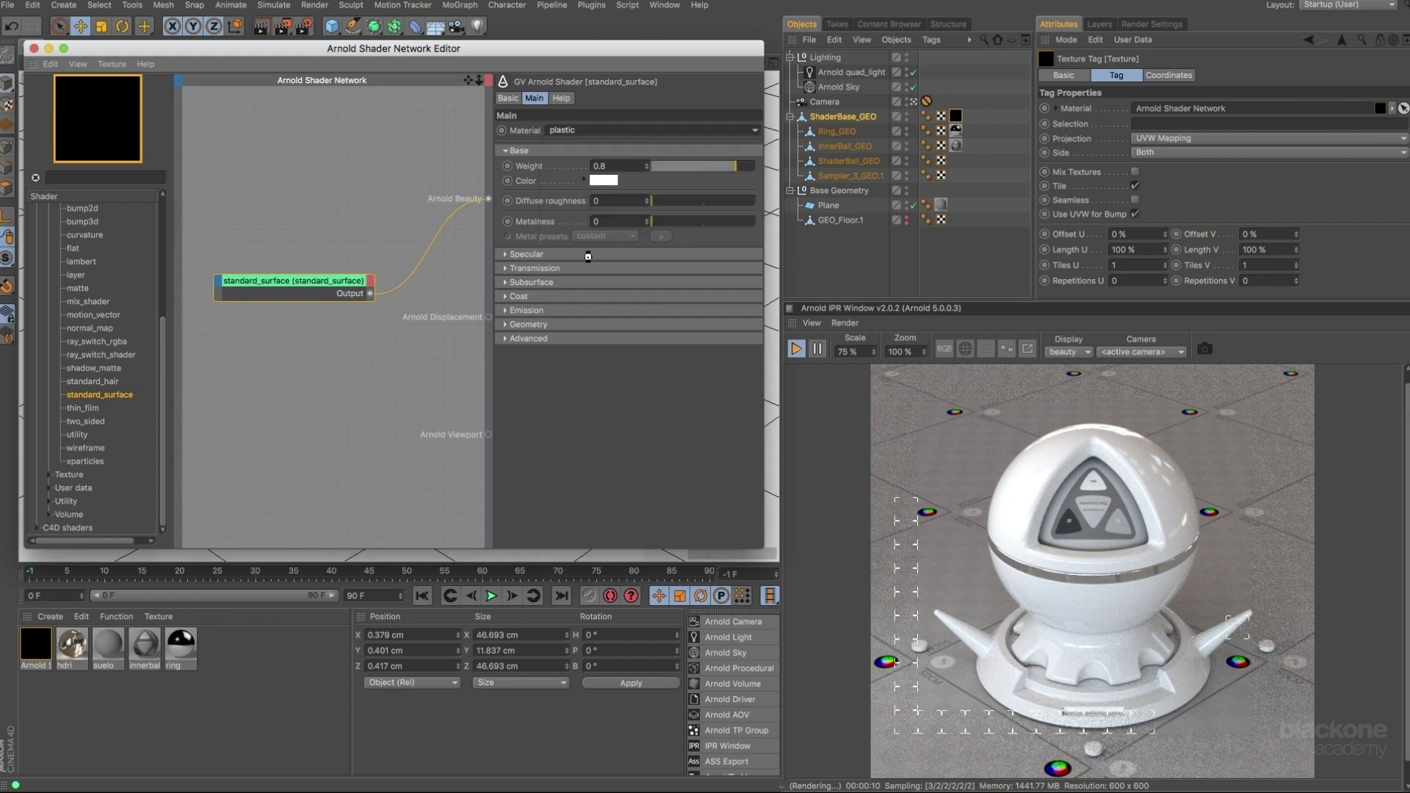
click(587, 145)
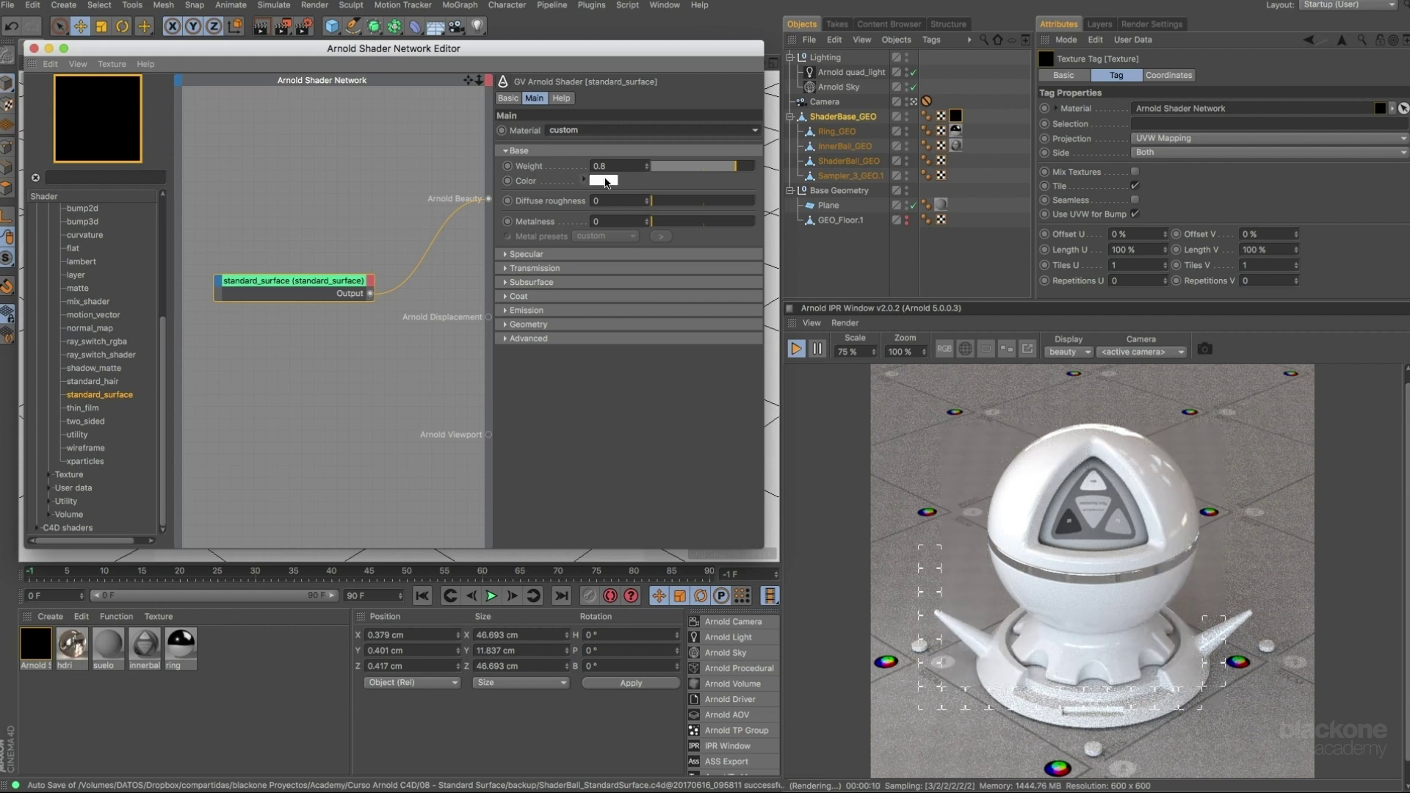
click(606, 181)
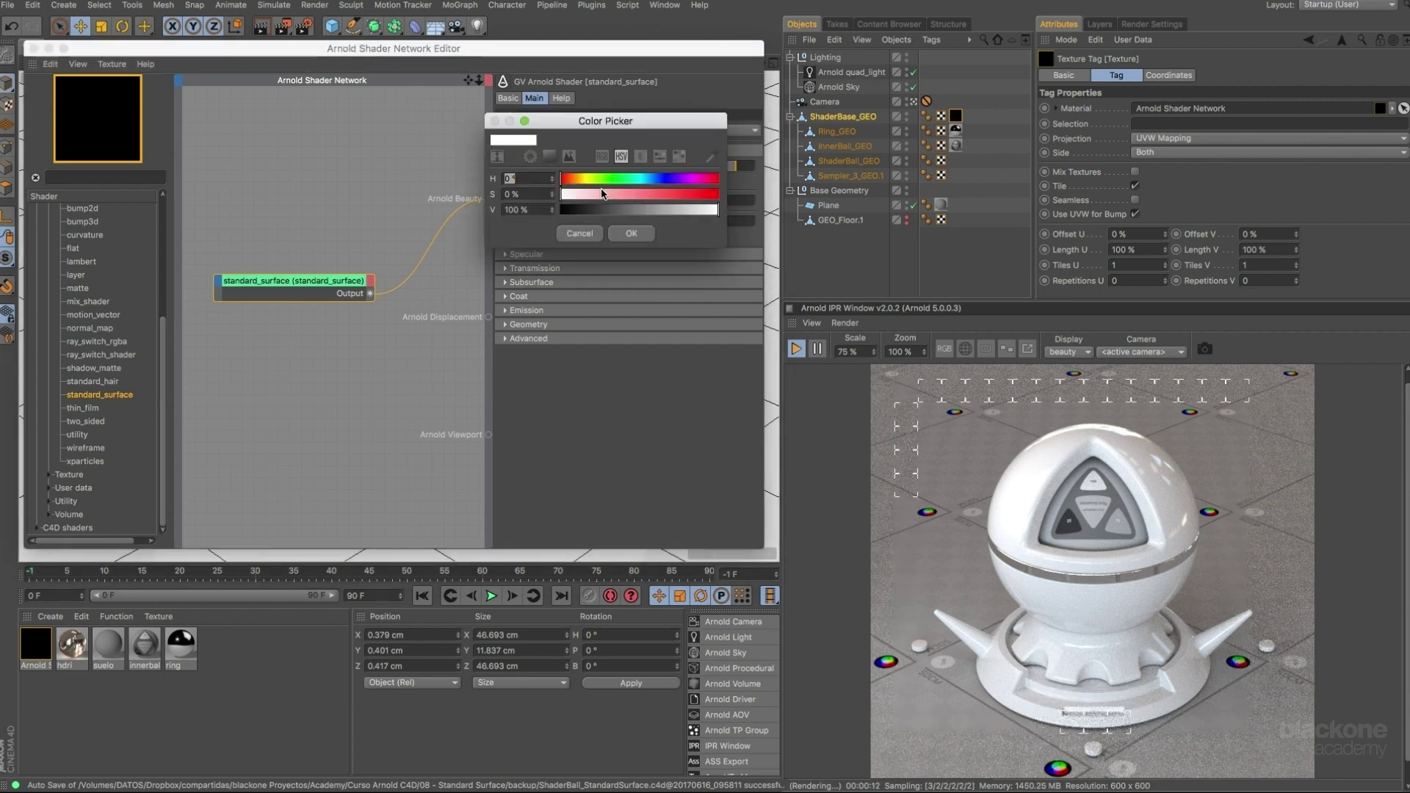
drag(633, 178, 672, 192)
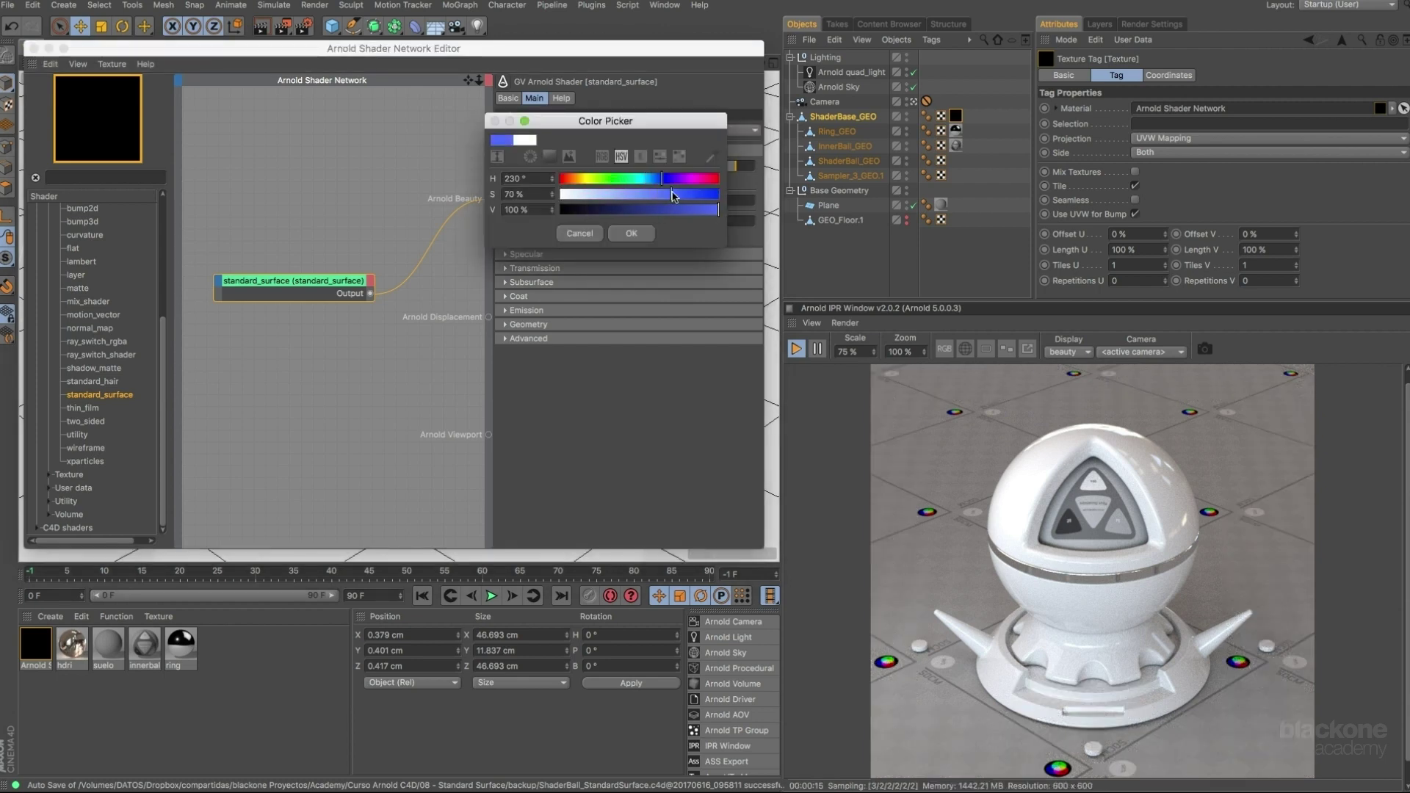
click(633, 233)
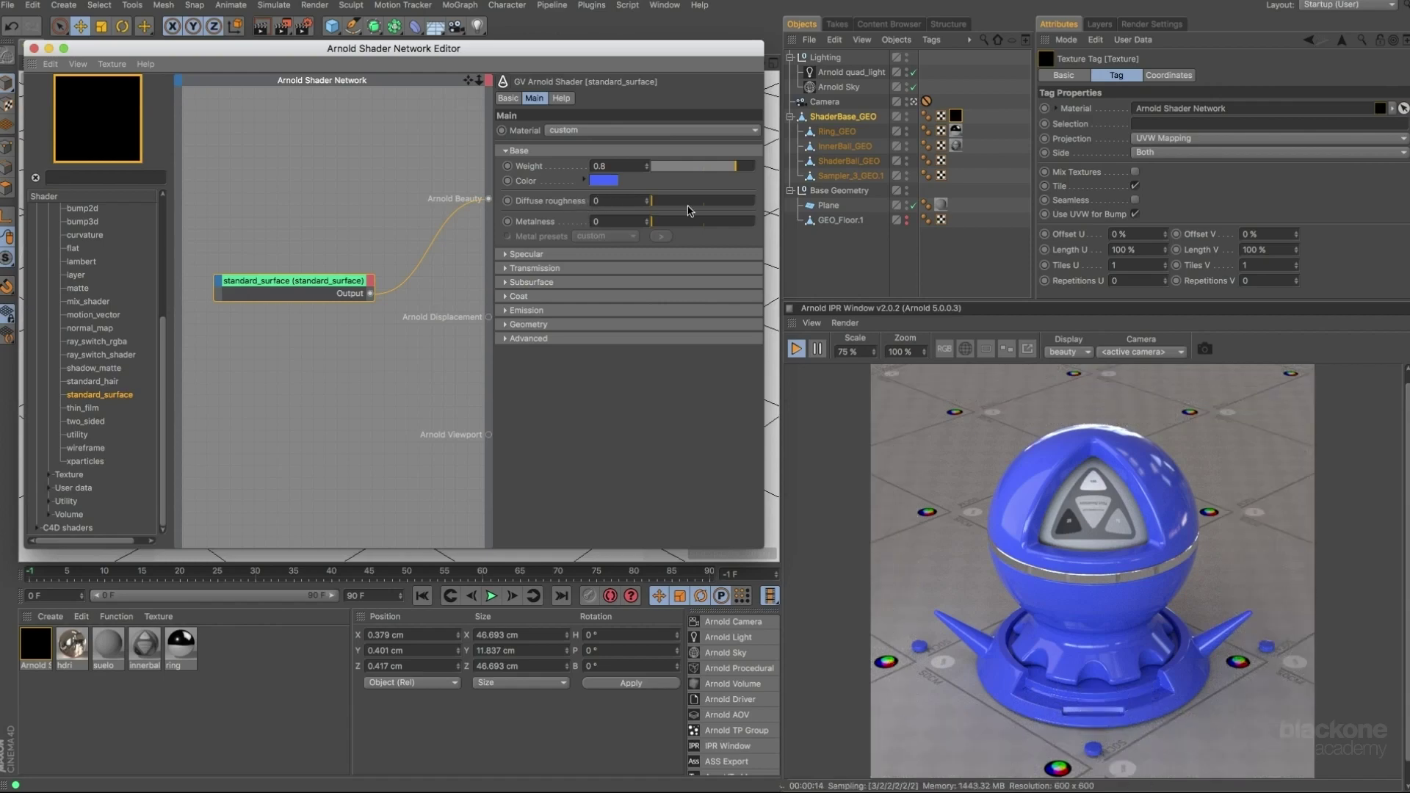
Set the specular weight of the standard_surface shader to 0 and collapse the Specular section.
click(526, 254)
drag(638, 275, 622, 273)
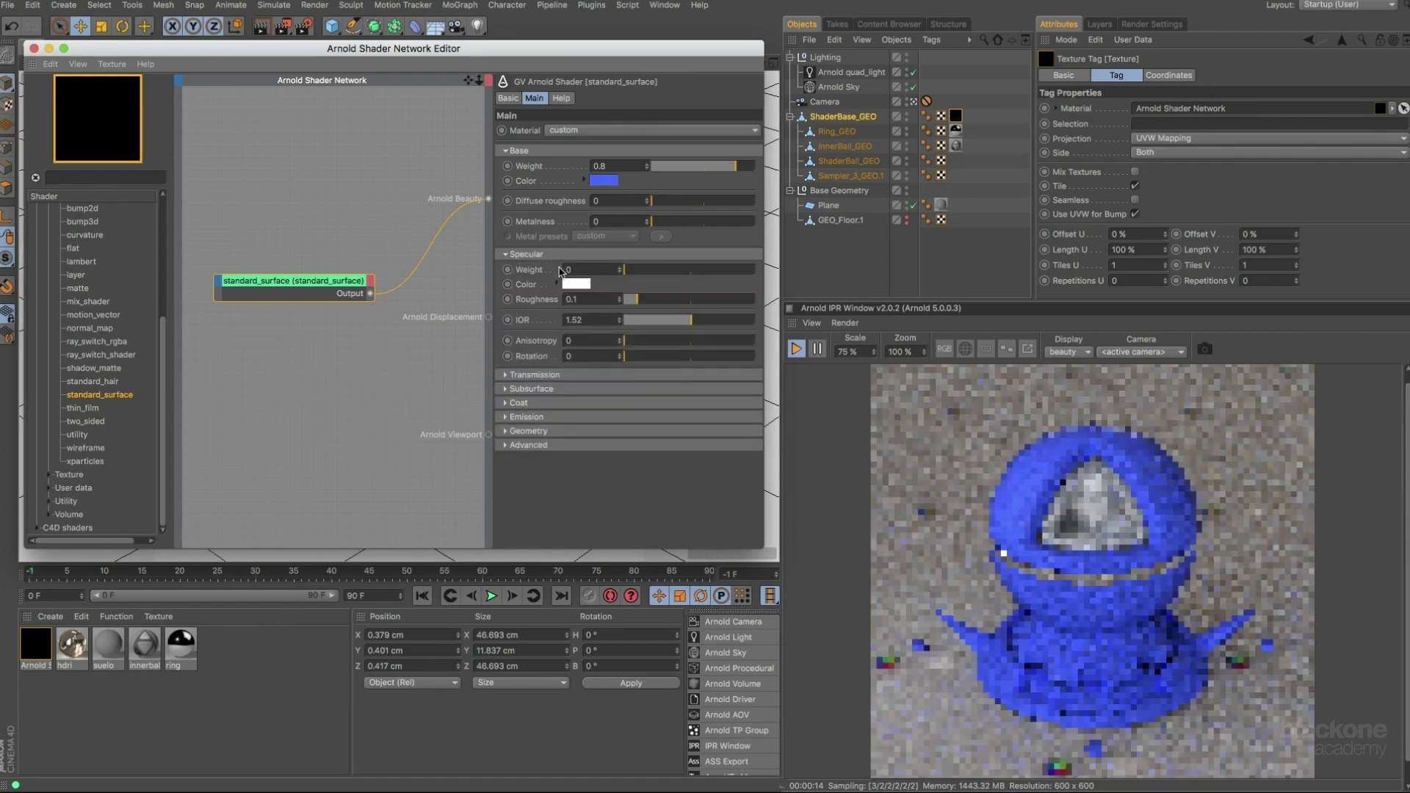
click(505, 255)
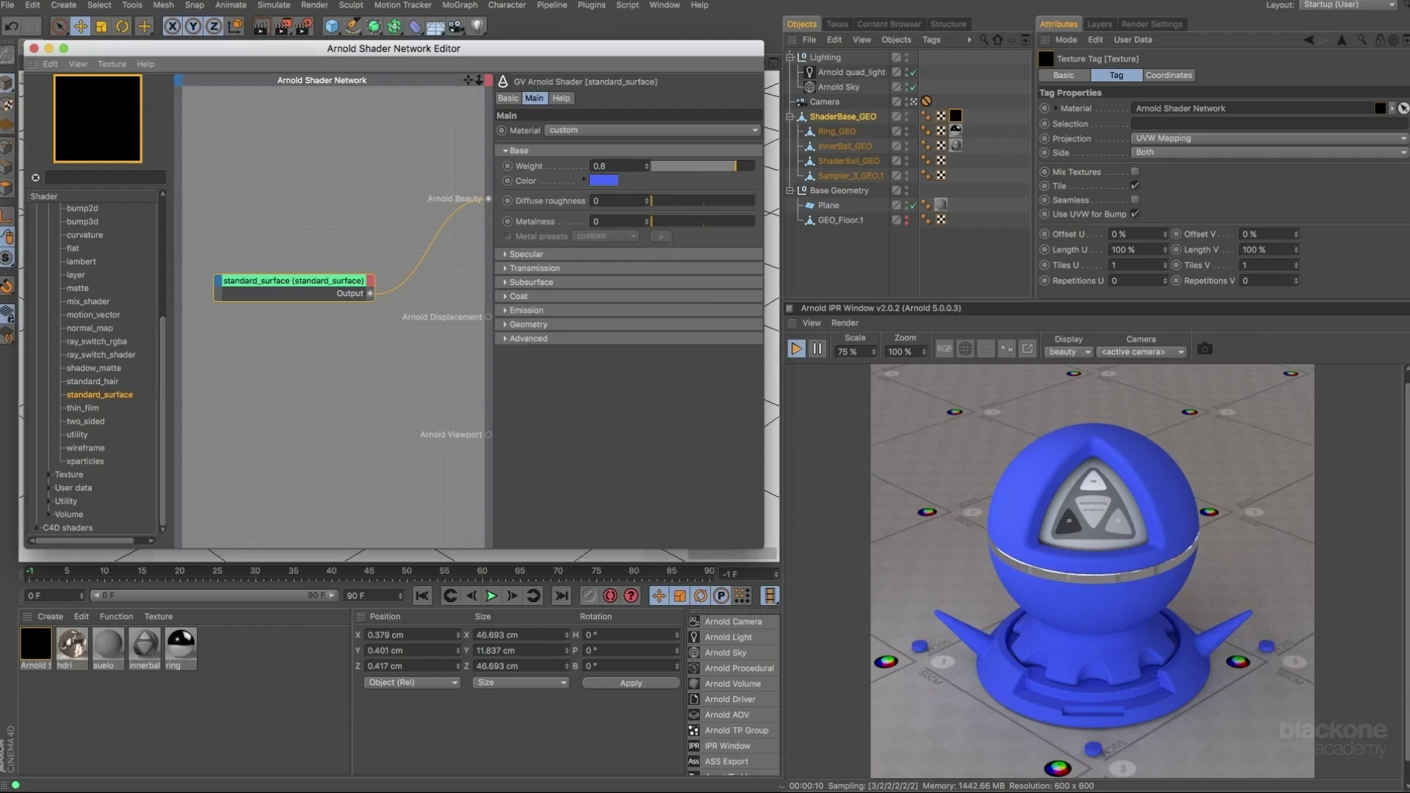
Raise the base layer's diffuse roughness to 0.74 and on to 1 to compare the rendered shading.
drag(659, 207, 730, 207)
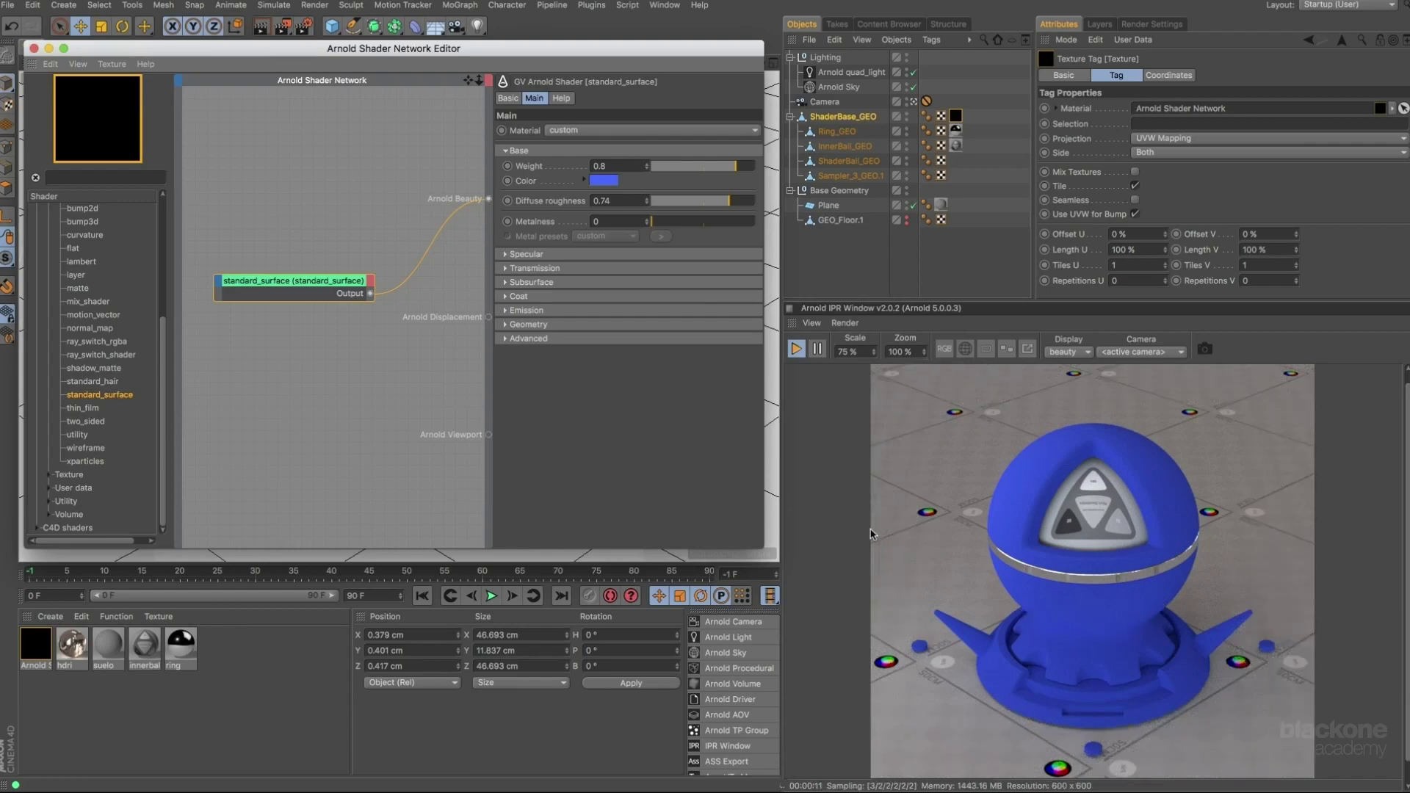
drag(729, 201, 757, 200)
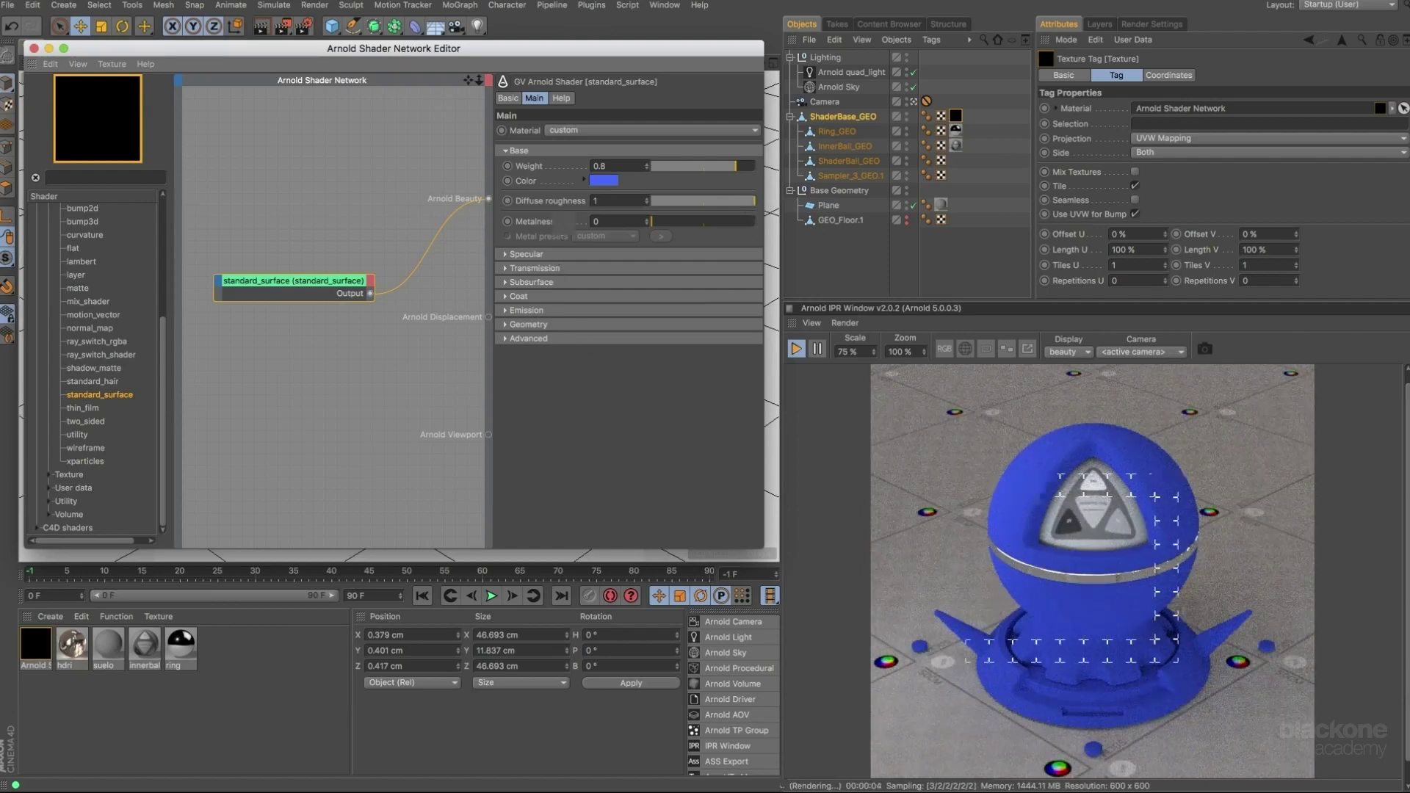
Change the base color to a pale bluish grey and set the diffuse roughness to 0.
click(602, 180)
drag(584, 192, 556, 192)
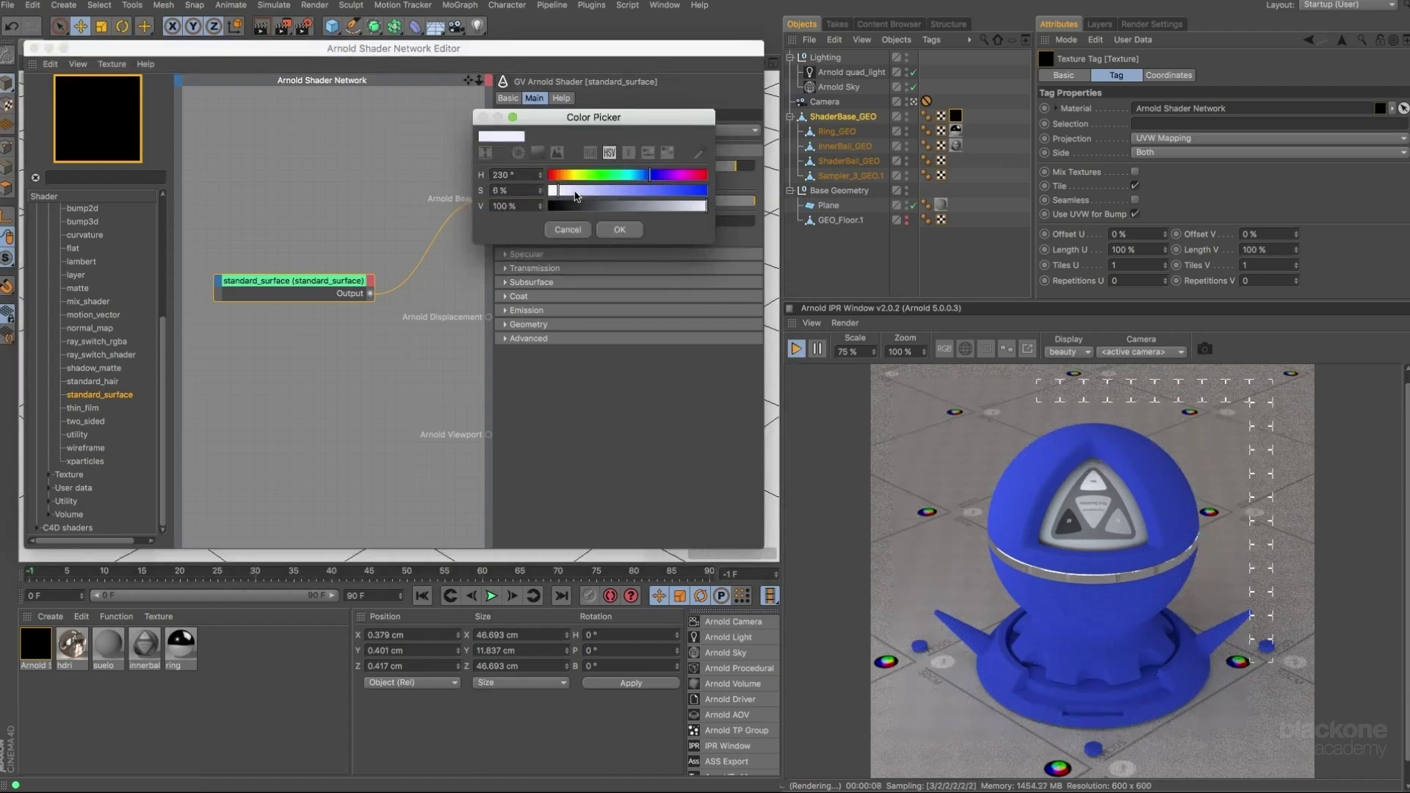
click(619, 229)
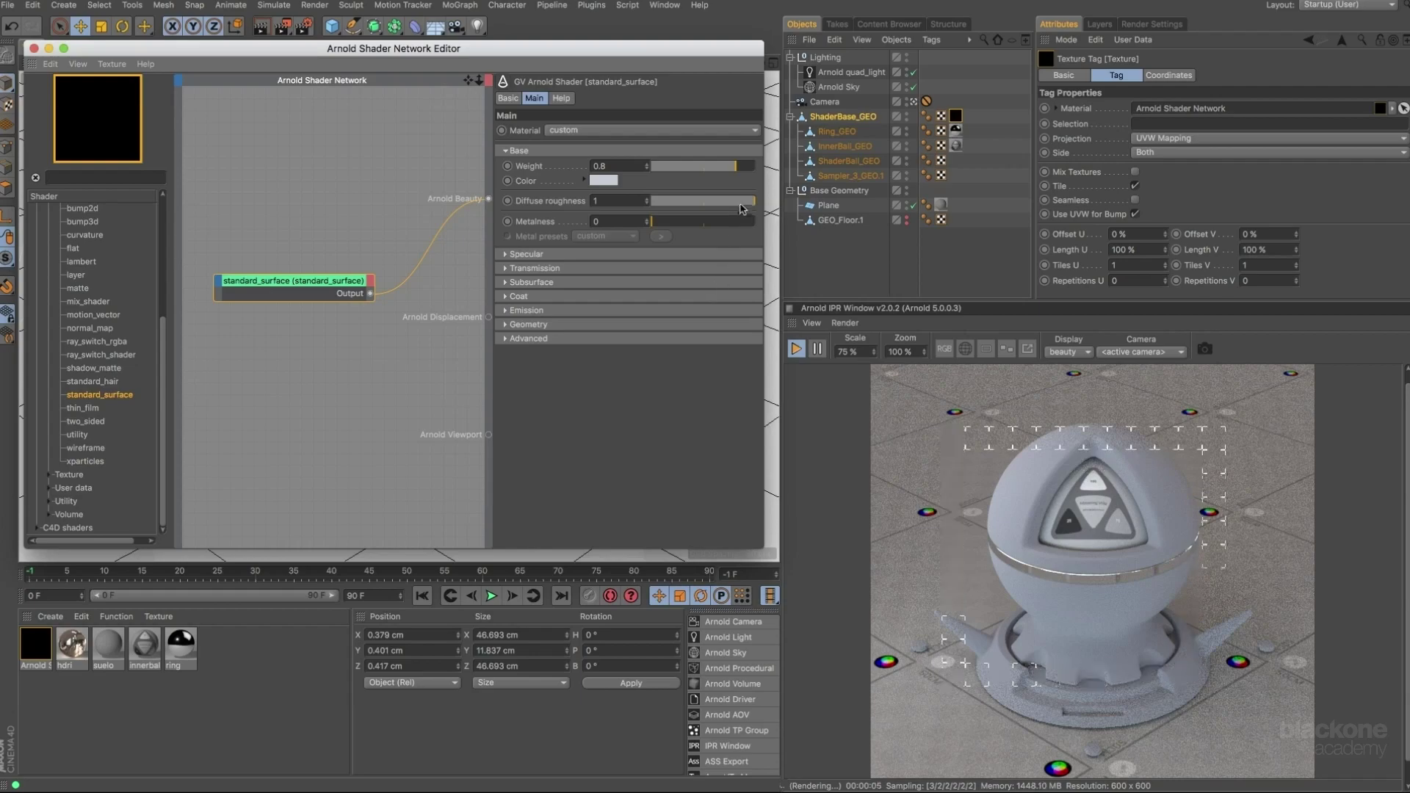
drag(744, 201, 652, 201)
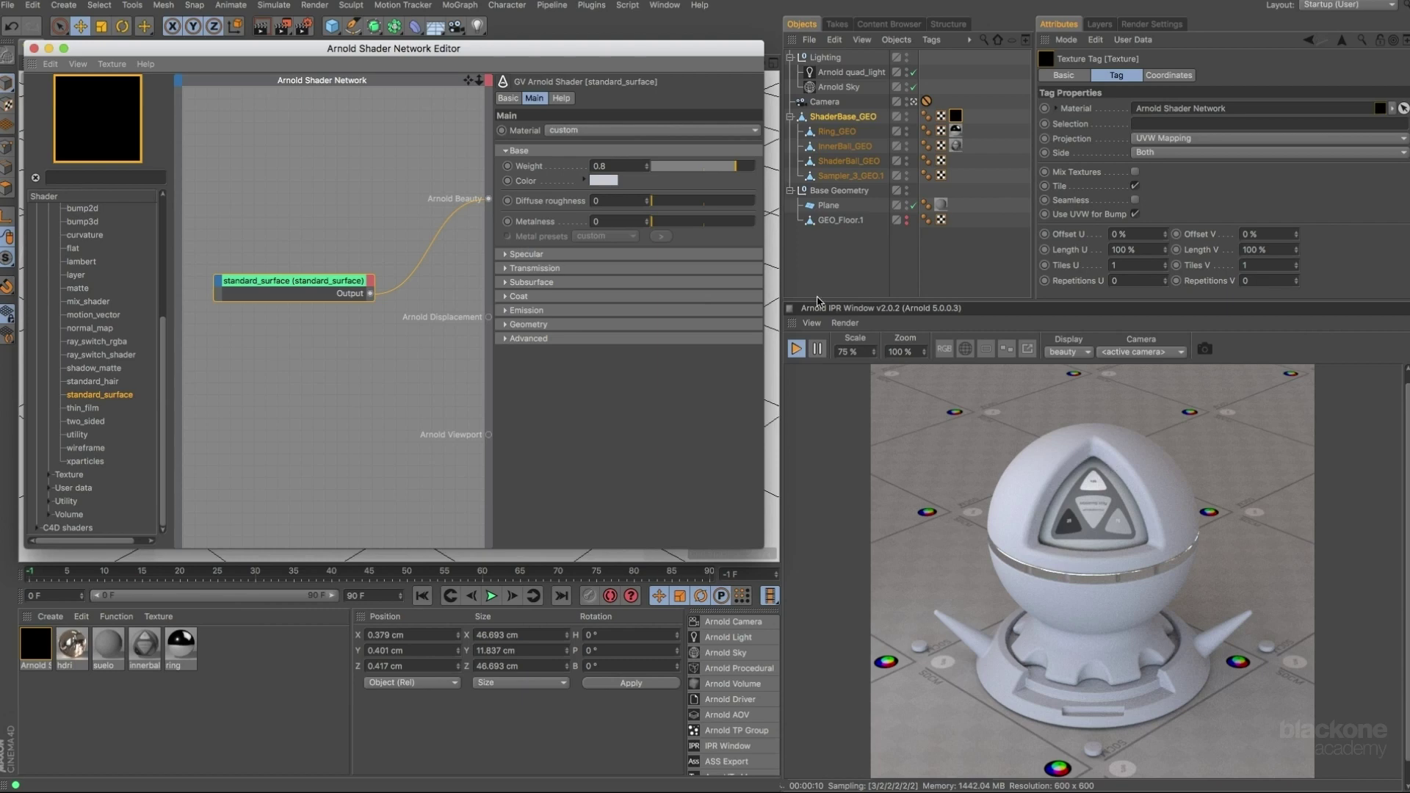
Try a metalness of 1 on the base layer, and return it to 0.
click(669, 221)
drag(677, 225, 759, 224)
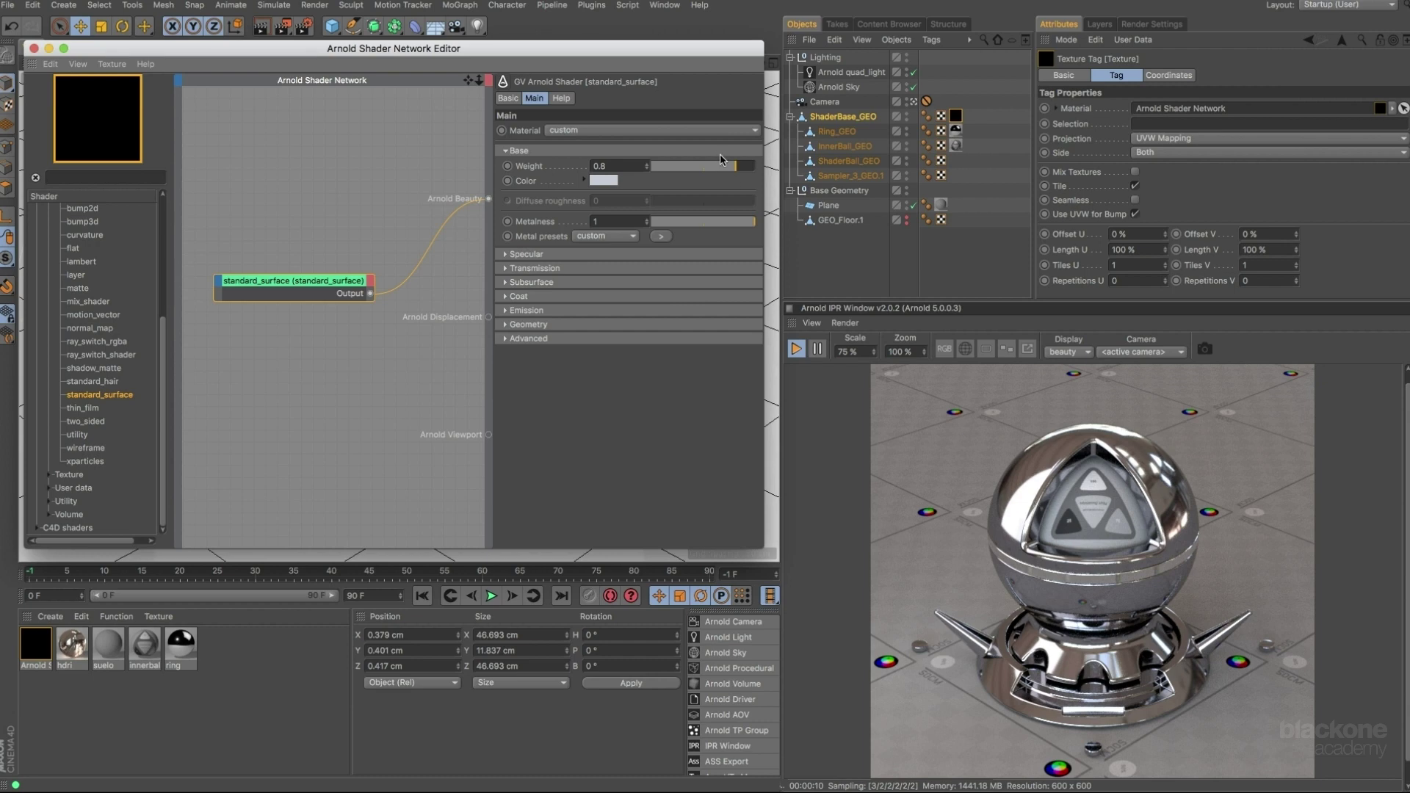
drag(744, 224, 641, 245)
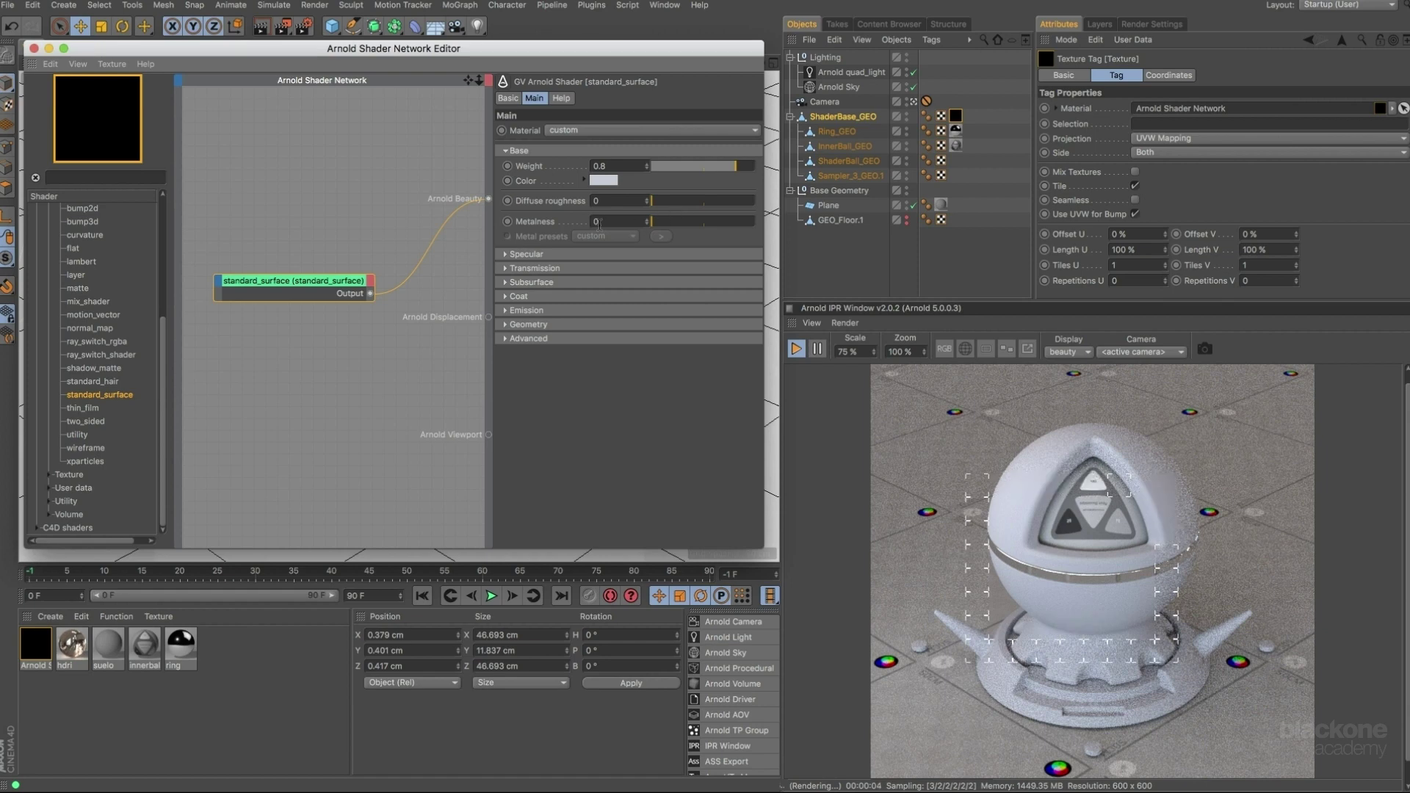
Raise the specular weight to 0.5 and on to 0.97 to compare the reflections.
click(513, 254)
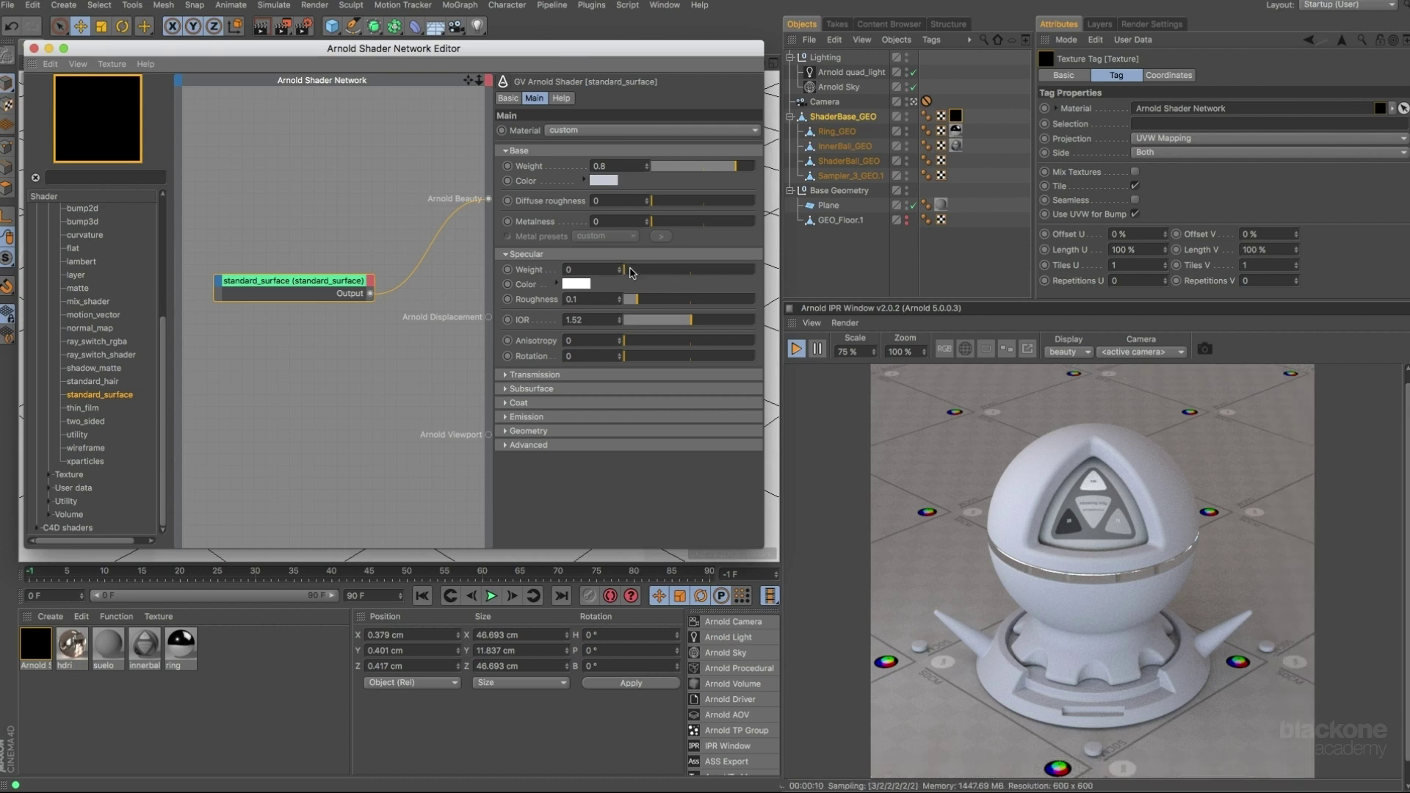
drag(633, 270, 690, 271)
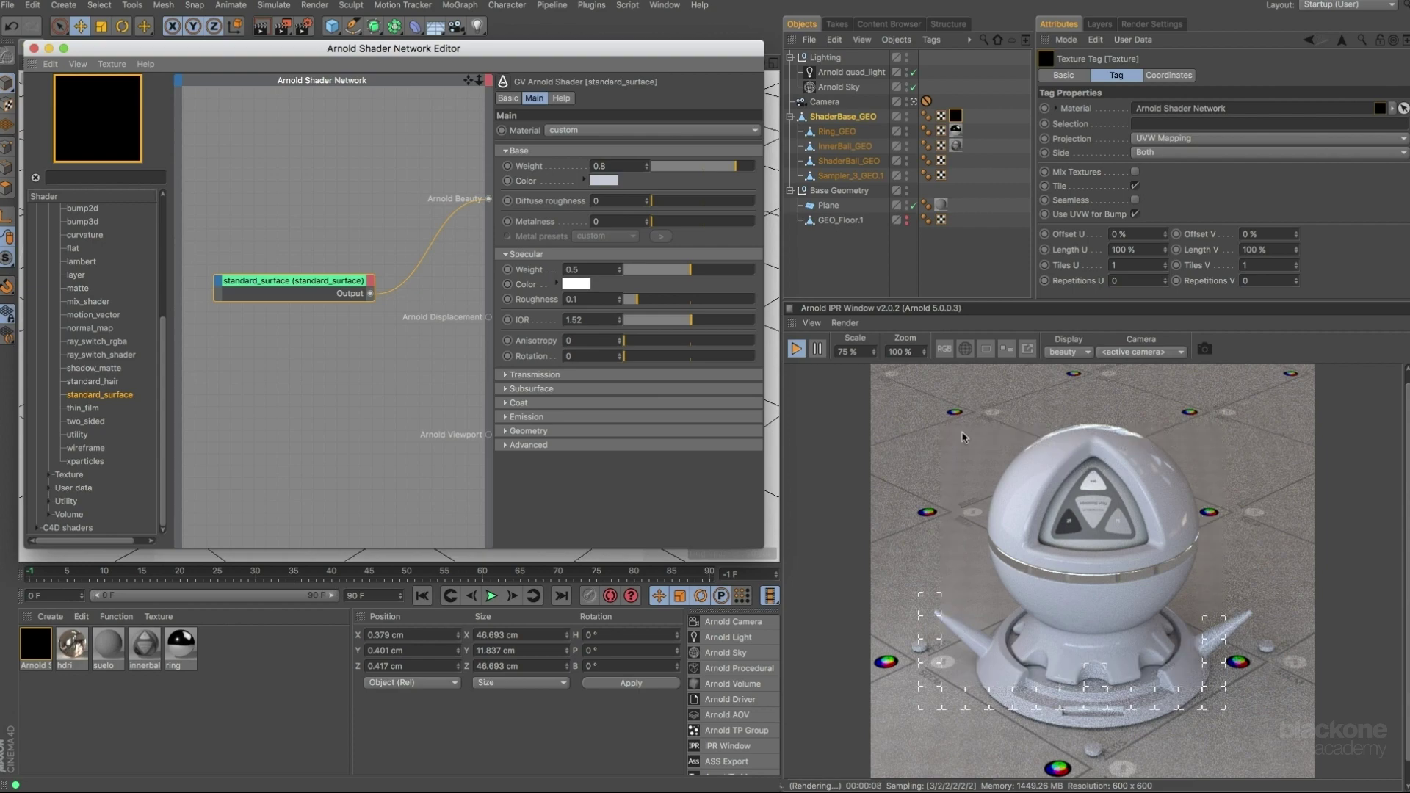
drag(689, 278, 757, 273)
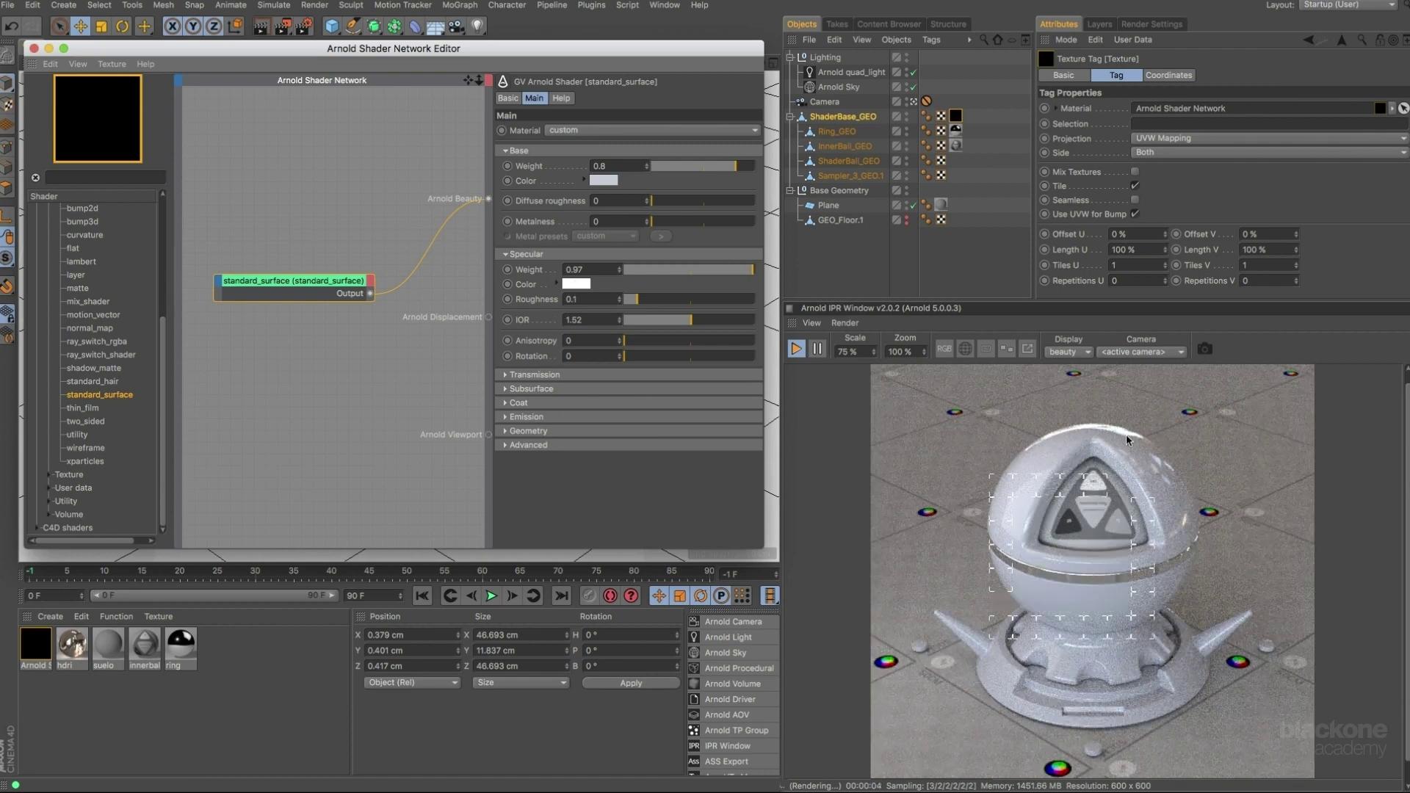
Set the specular color to red with hue 0°, saturation 82% and value 100%.
click(576, 283)
drag(624, 303, 690, 299)
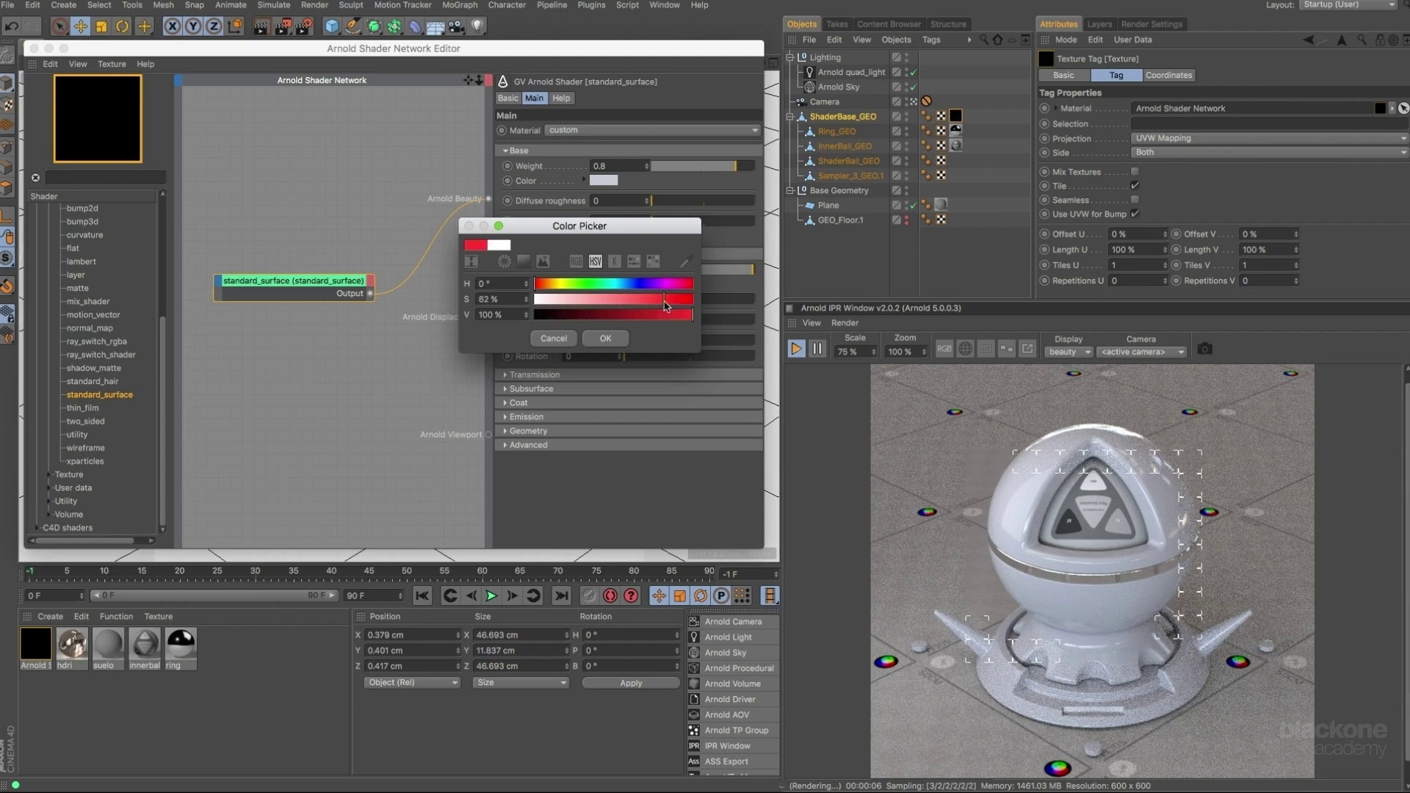
click(622, 338)
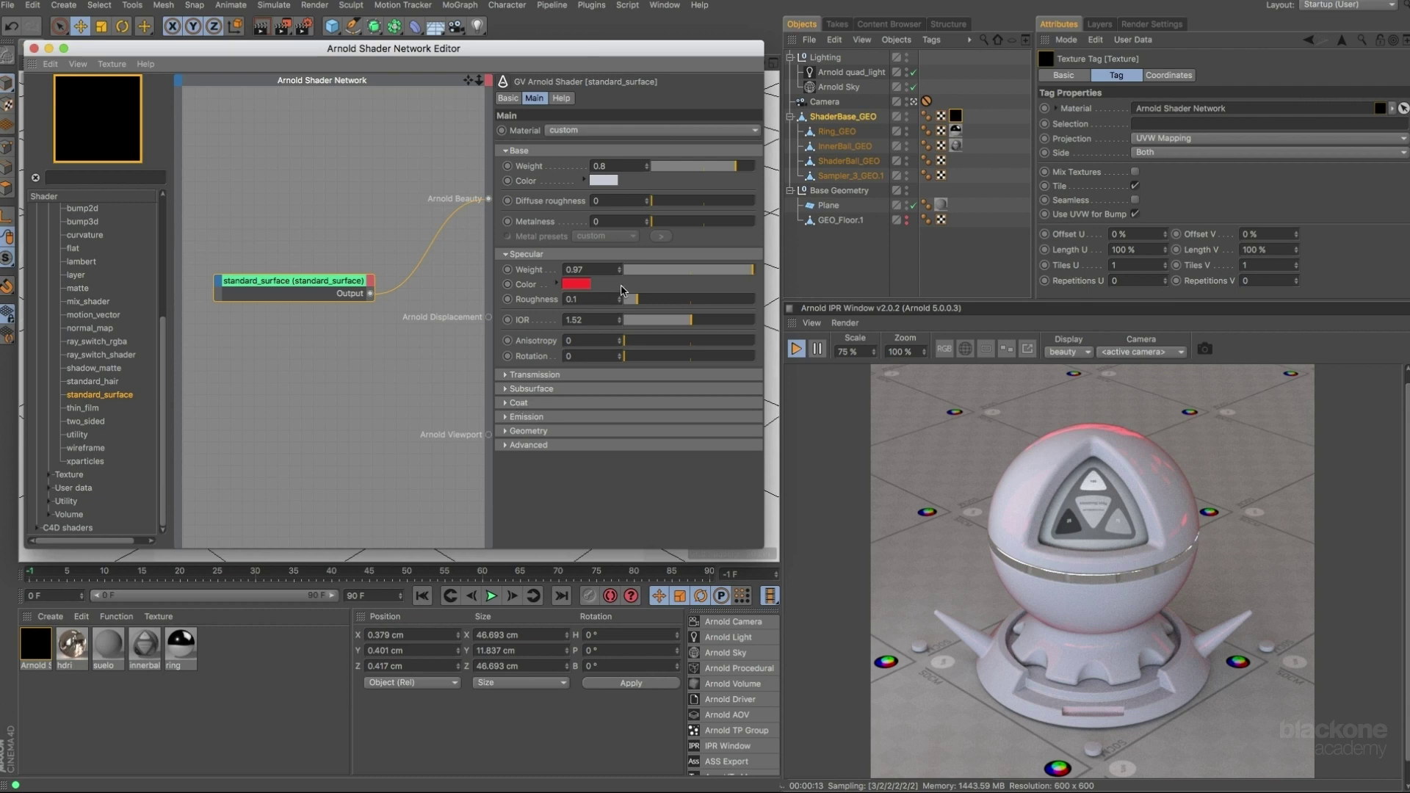
Set the specular weight to 0 and raise the coat weight to 0.81.
drag(672, 271, 584, 283)
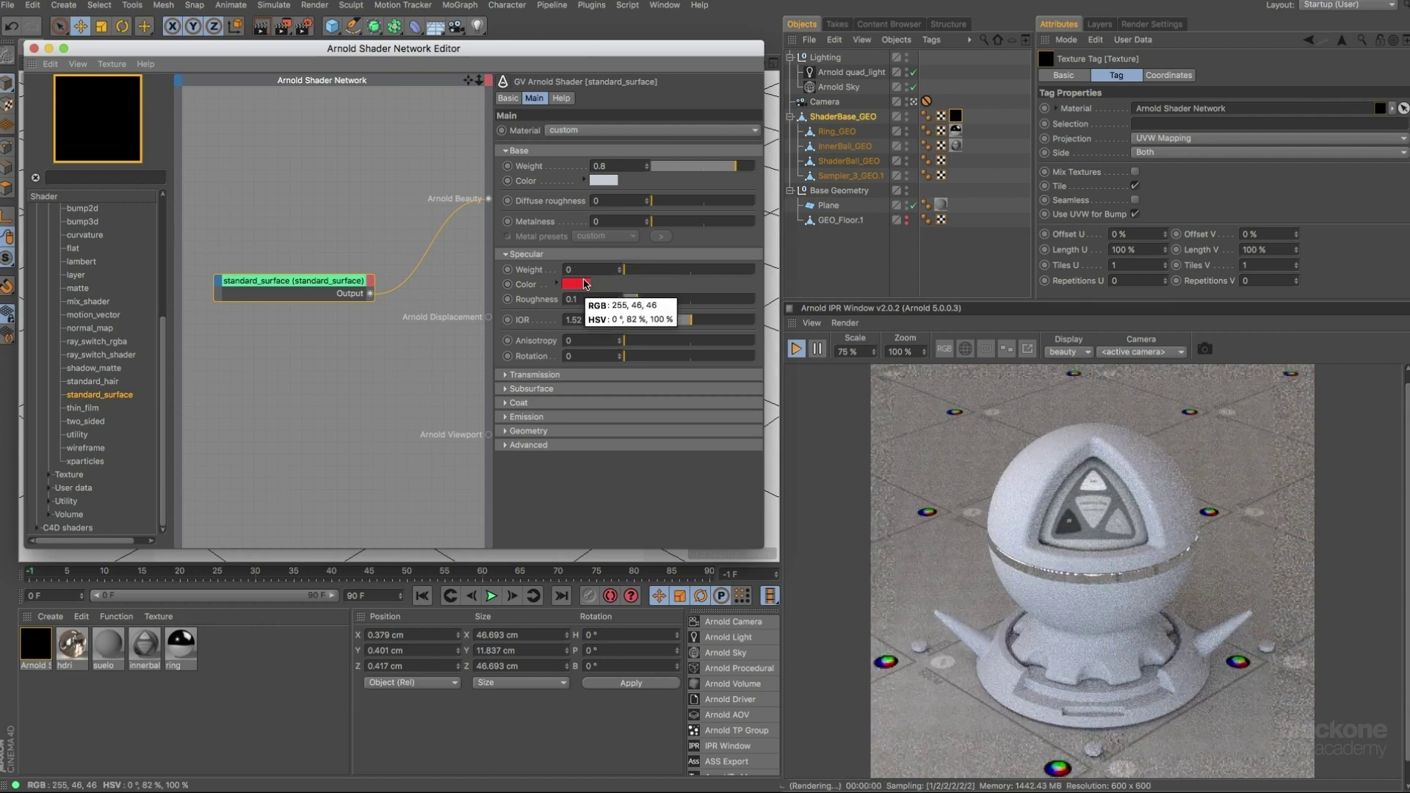
click(505, 404)
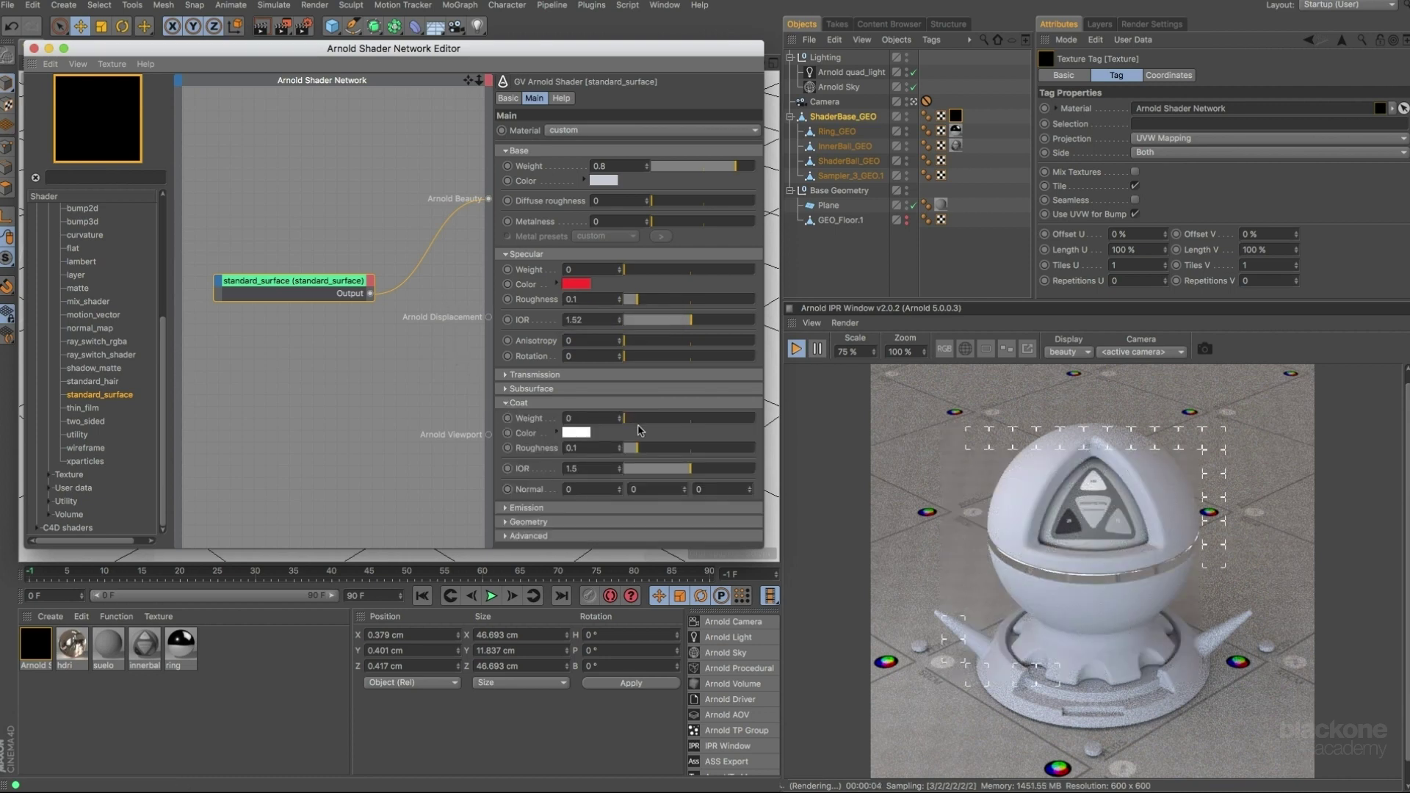
drag(641, 418, 730, 421)
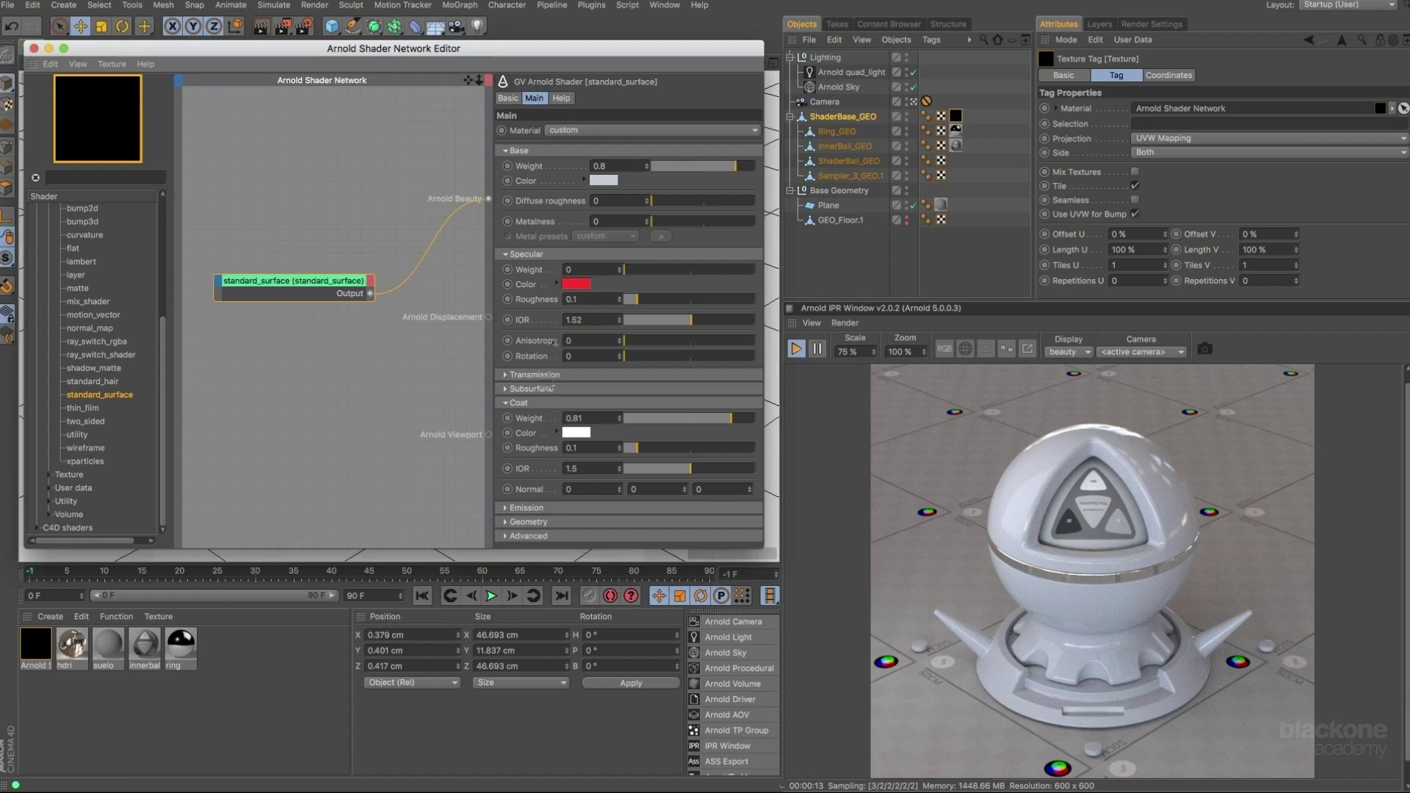
Collapse the Coat section and set the specular weight to 0.63.
click(522, 402)
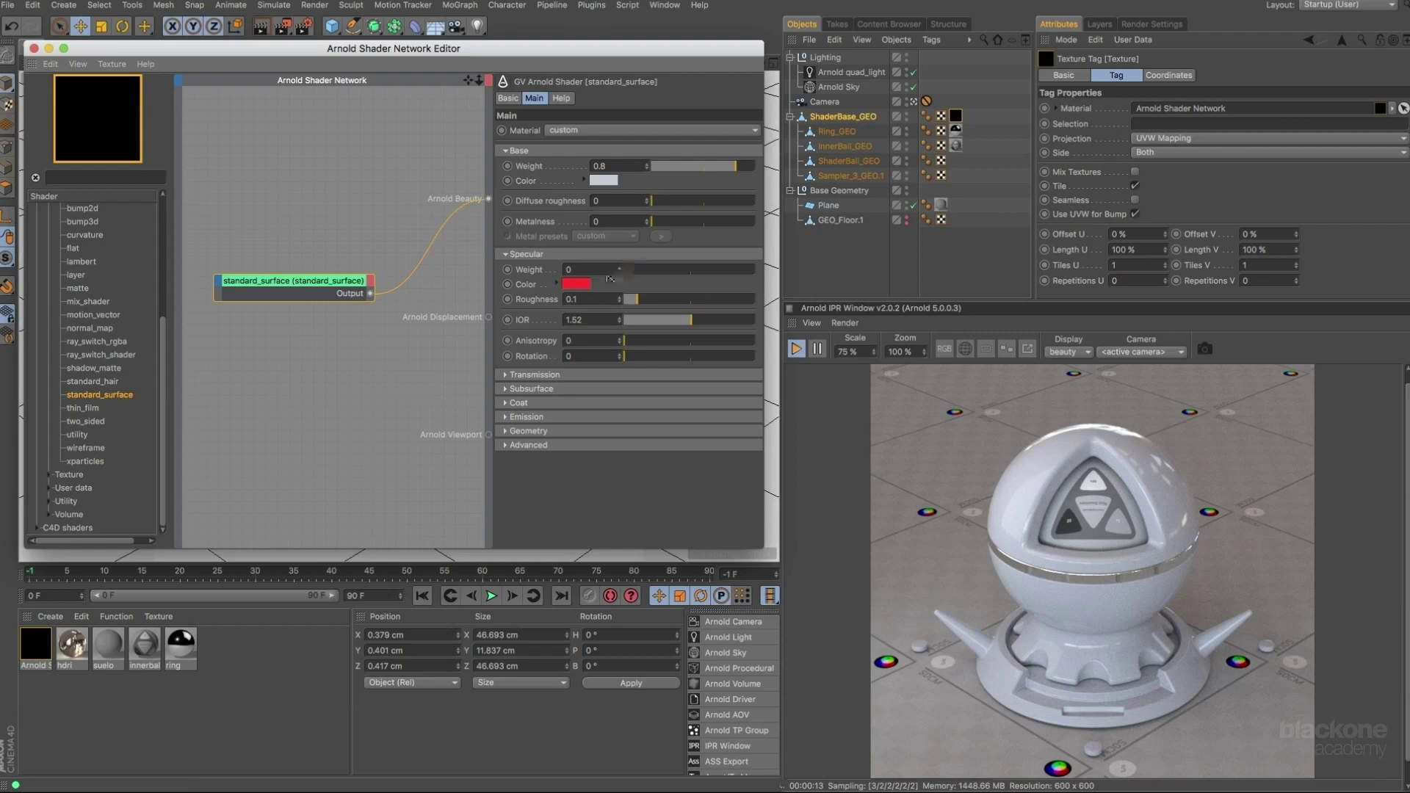
drag(636, 273, 708, 272)
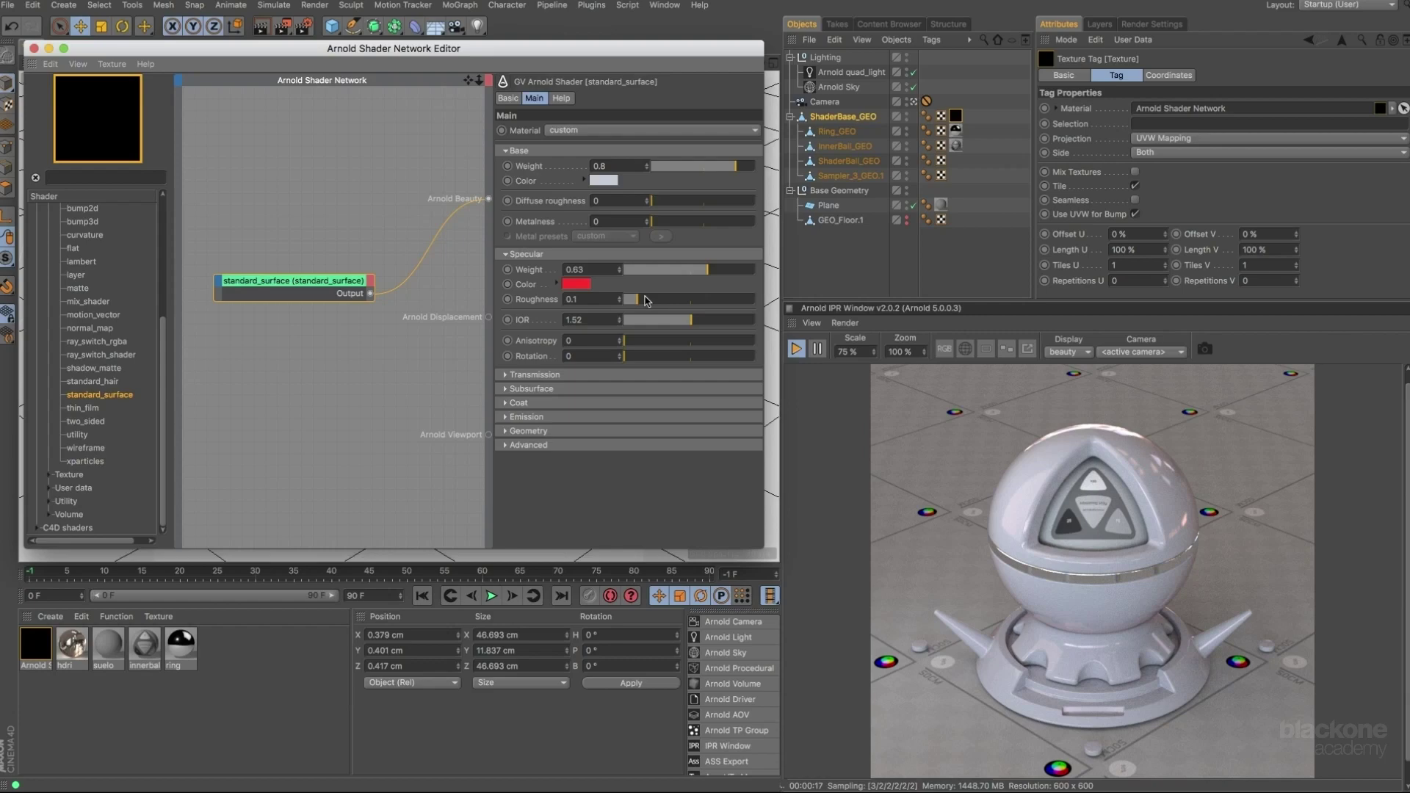
Try specular roughness values of 0 and 0.31 on the standard_surface shader and settle on 0.54.
drag(646, 300, 619, 307)
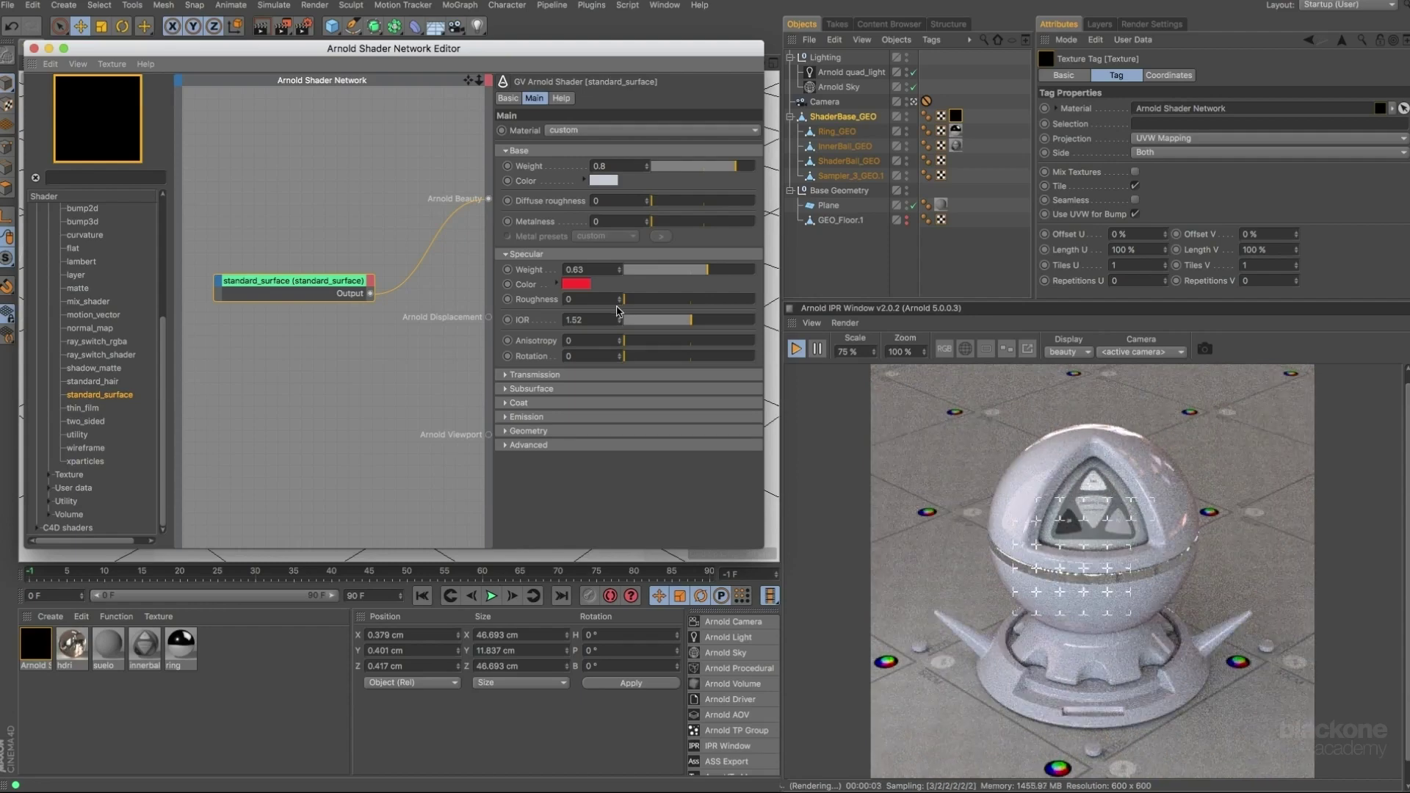
drag(619, 309, 672, 306)
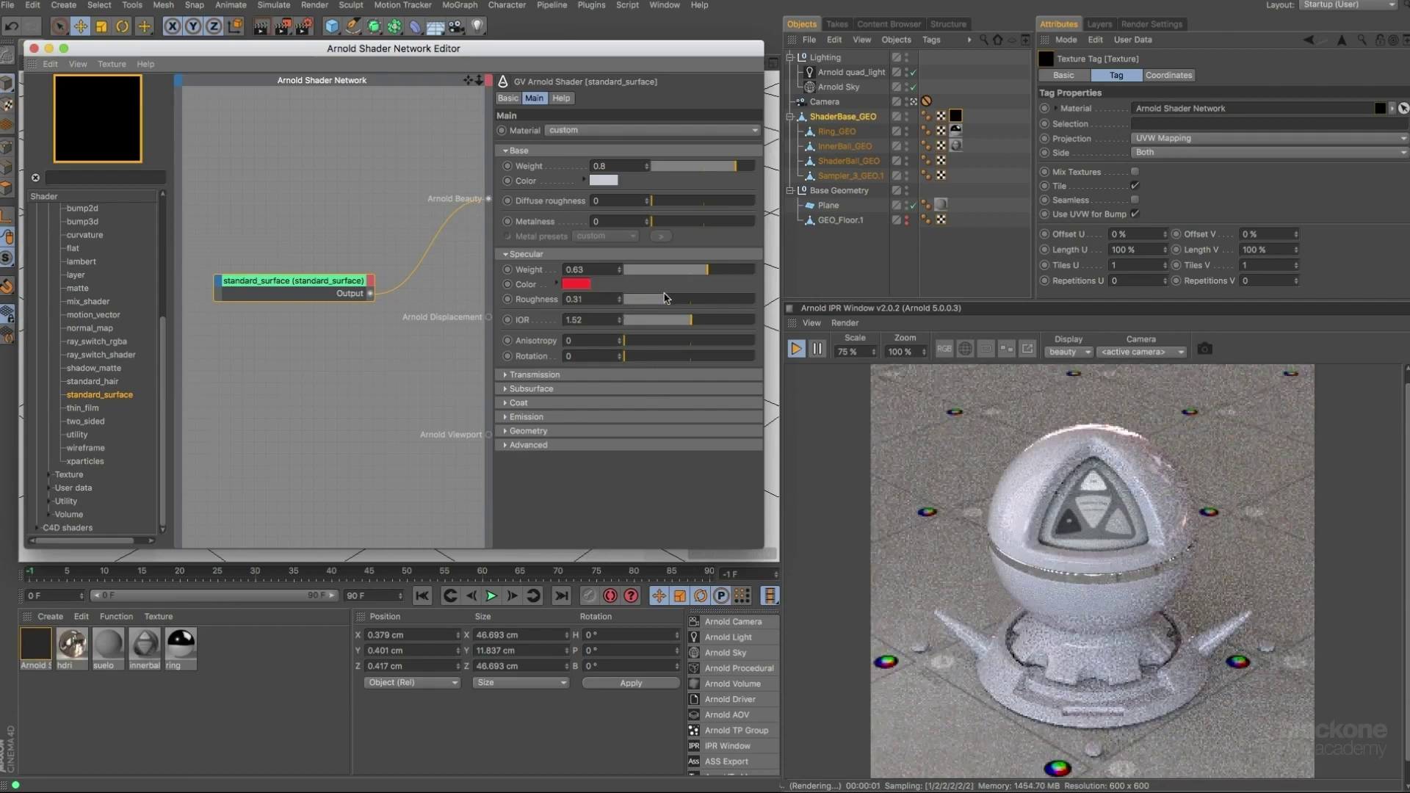
click(696, 305)
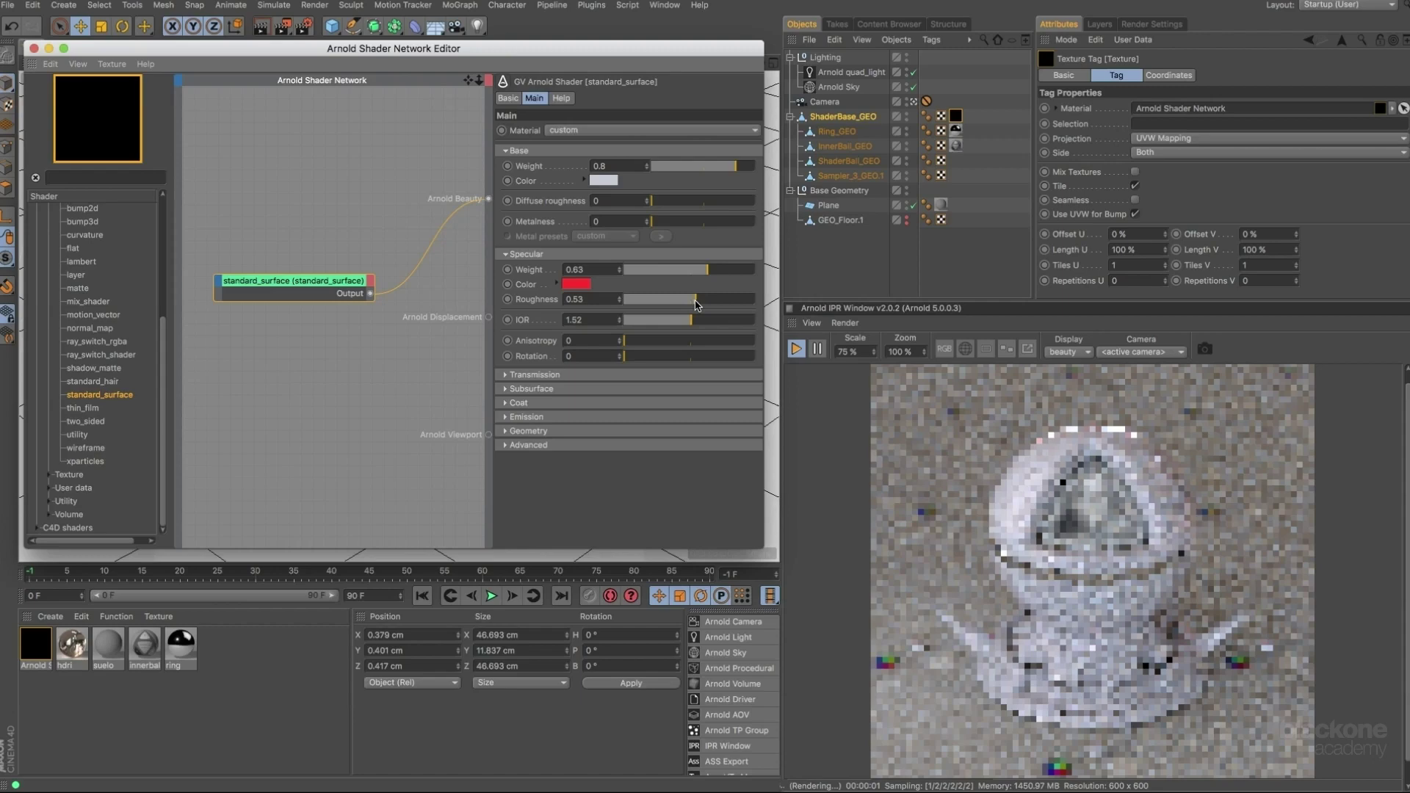
drag(695, 306, 696, 305)
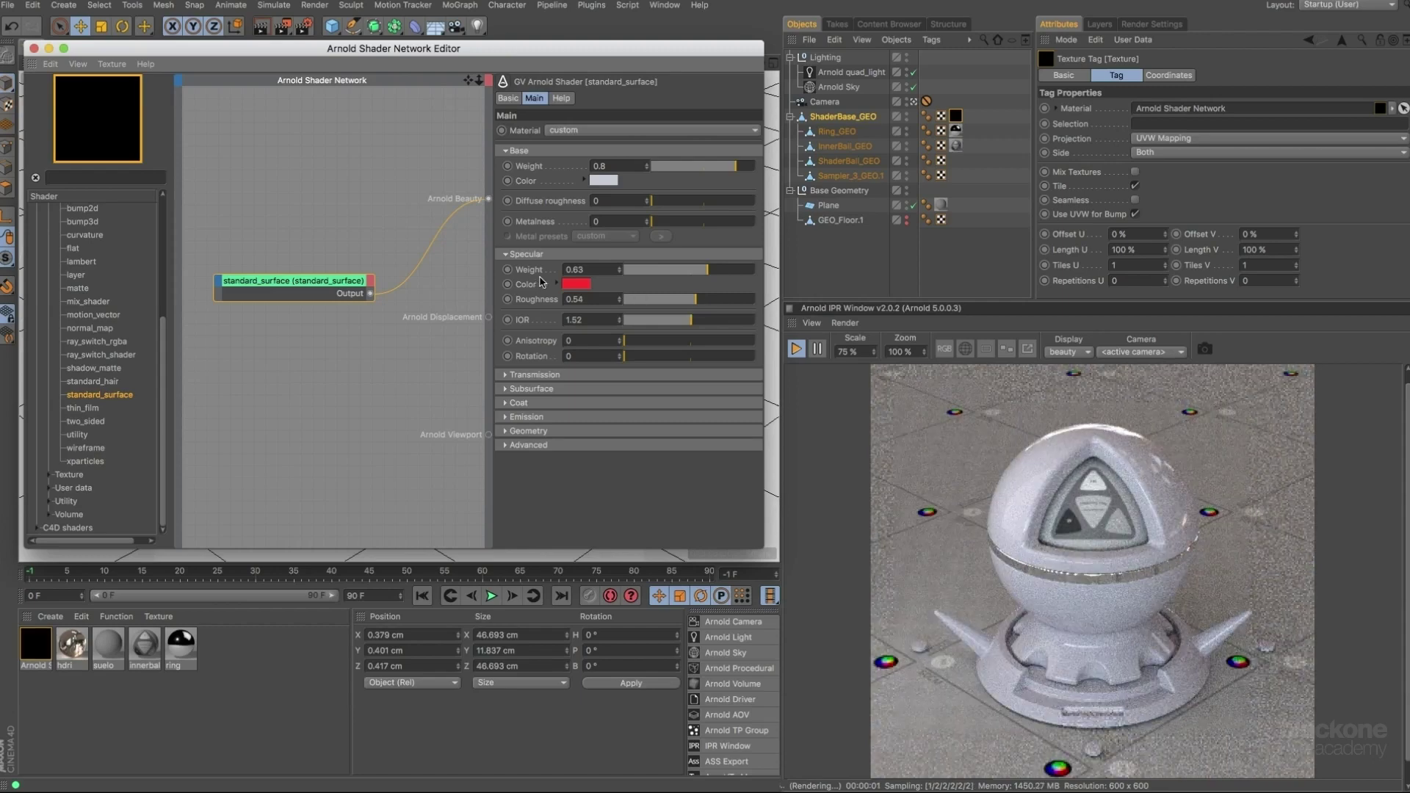
Change the specular color to white and the base color to a saturated blue with hue 230°.
click(577, 285)
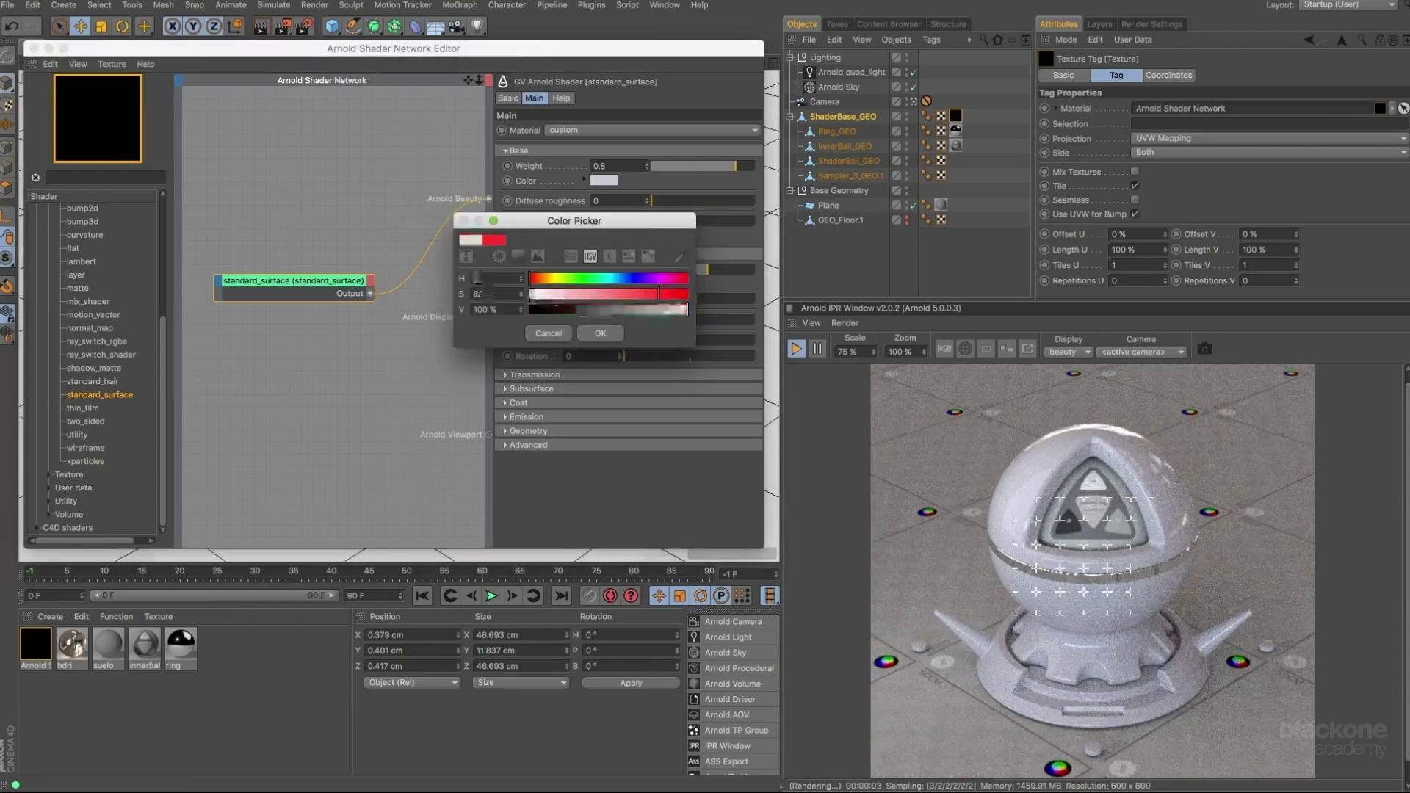
drag(658, 293, 544, 294)
click(601, 333)
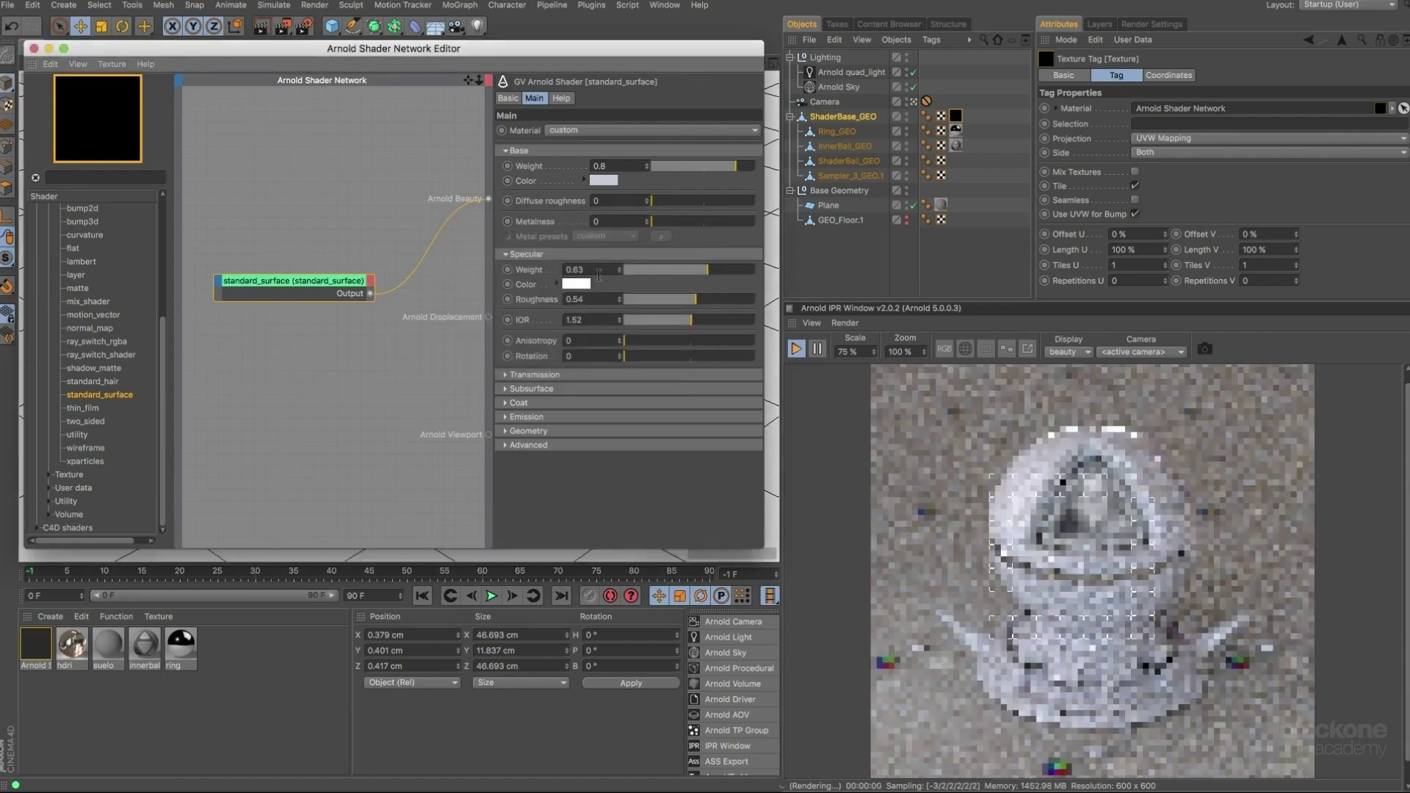
click(605, 181)
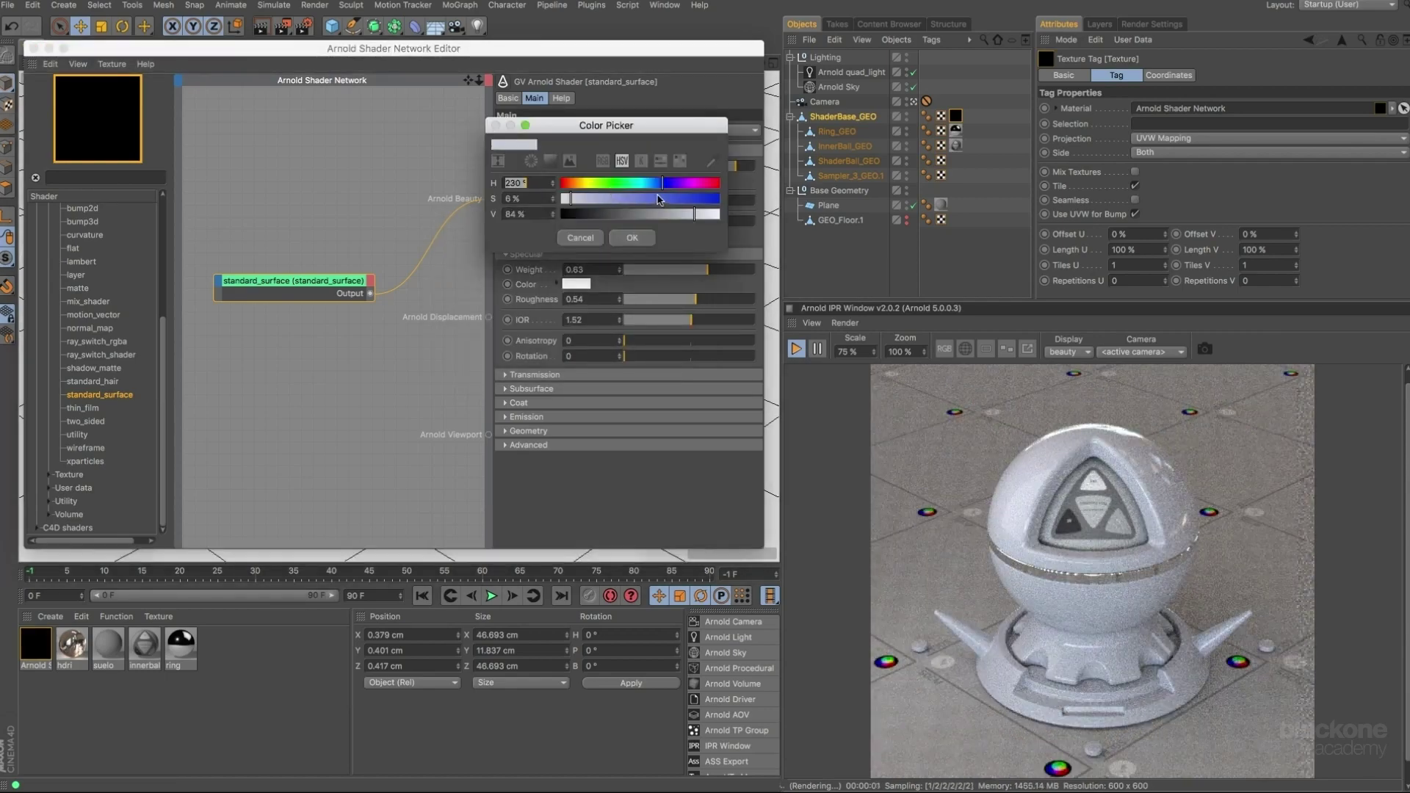
click(659, 198)
click(632, 237)
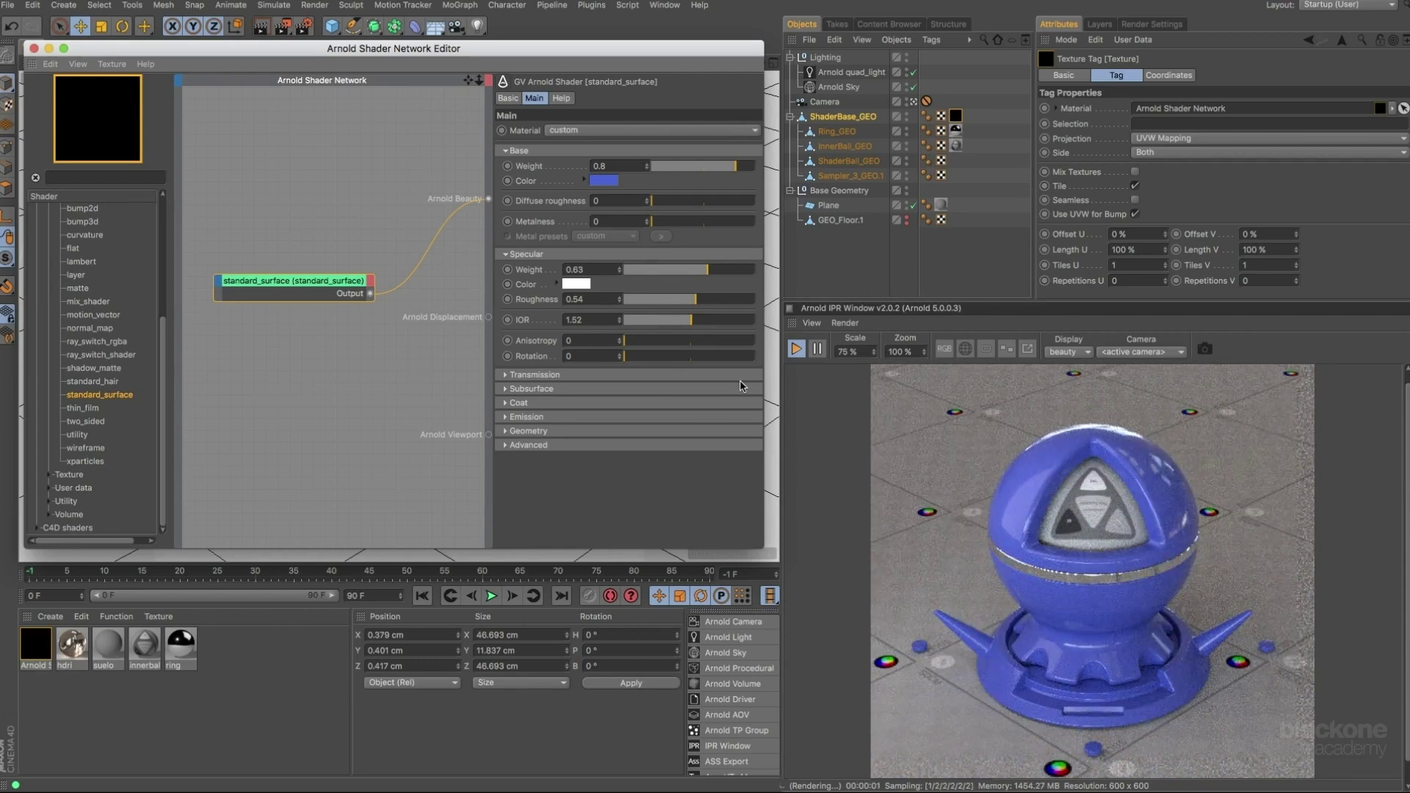
Raise the specular roughness to 0.97 and reduce the coat weight to 0.2 and on to 0.
drag(696, 300, 759, 304)
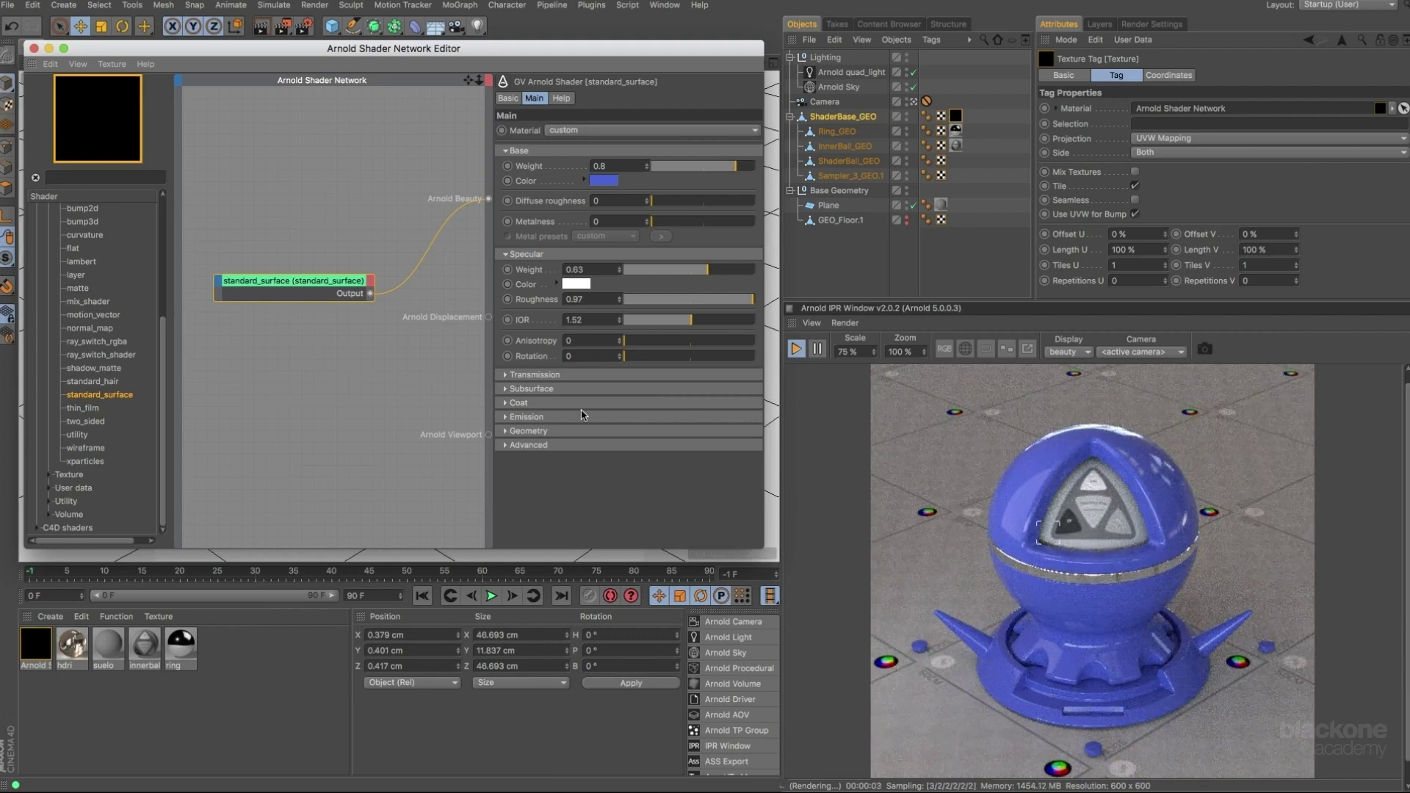
click(553, 403)
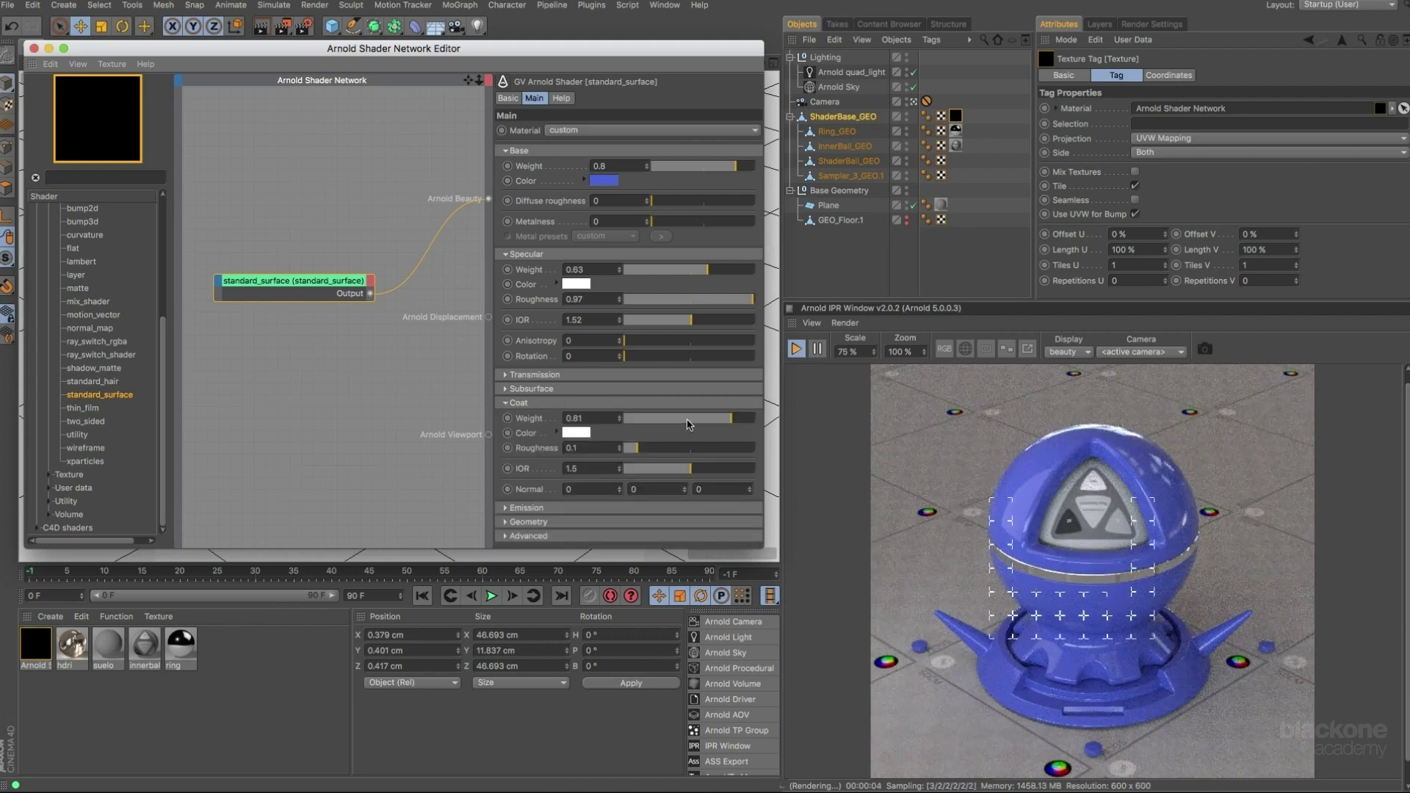
mouse_move(688, 424)
mouse_down()
mouse_move(614, 424)
mouse_move(688, 424)
mouse_up()
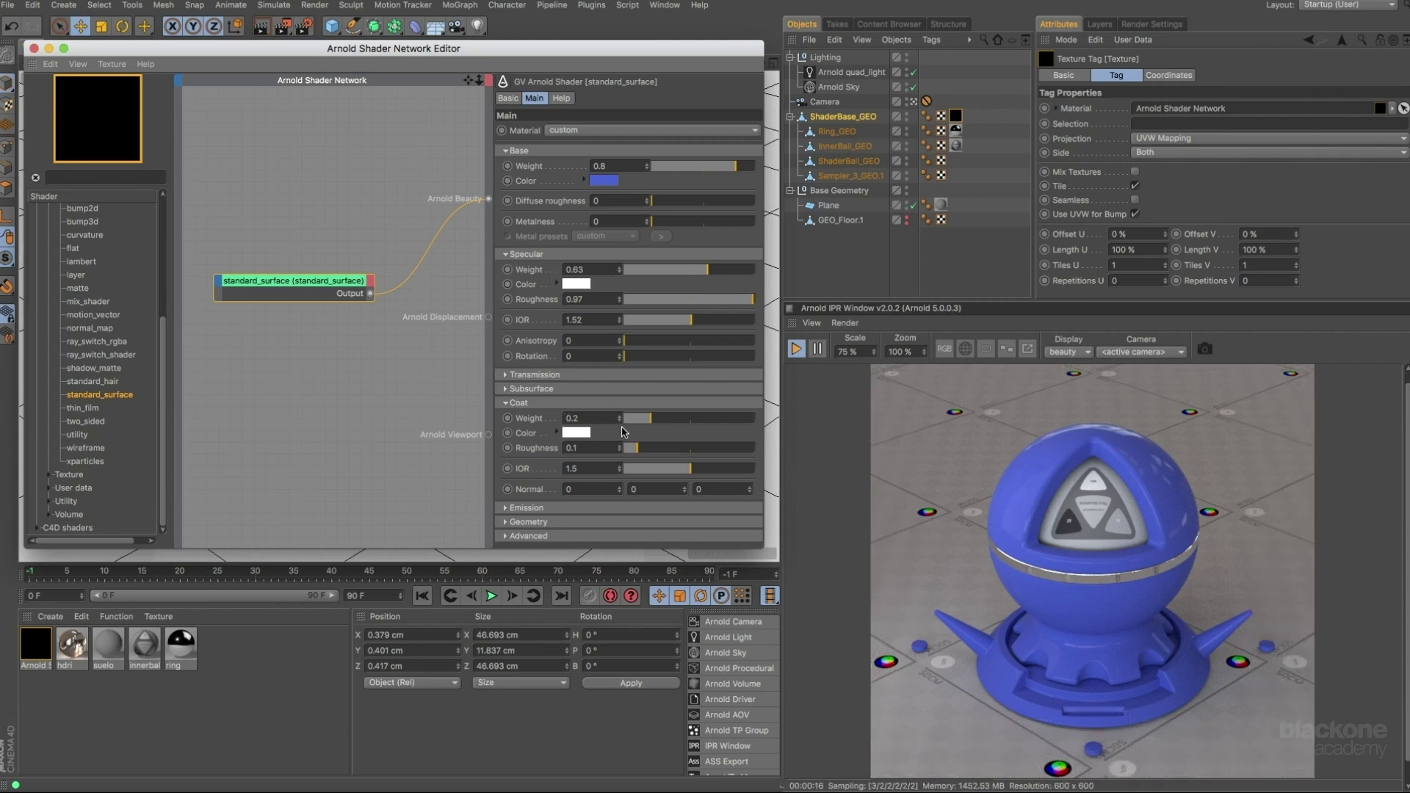
right_click(619, 419)
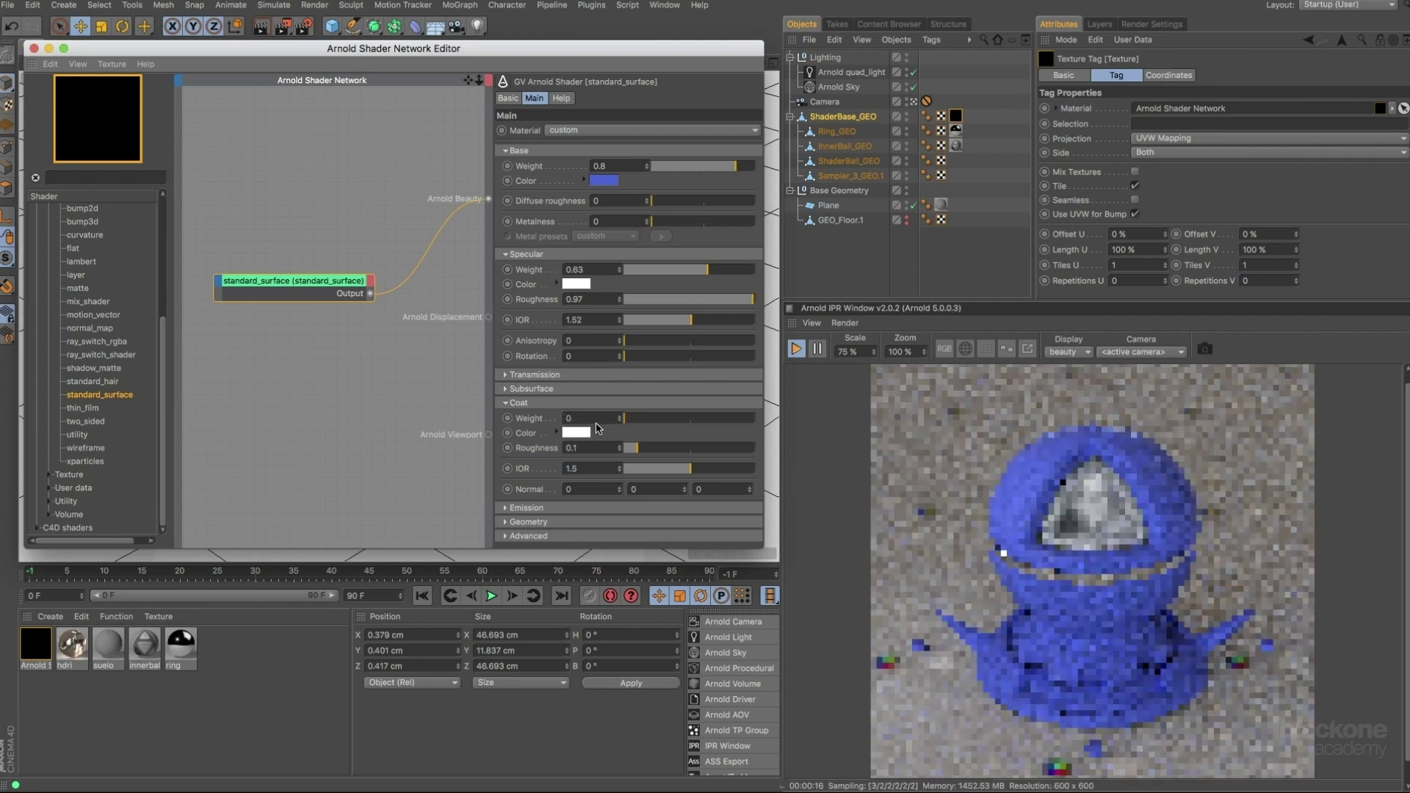
click(562, 402)
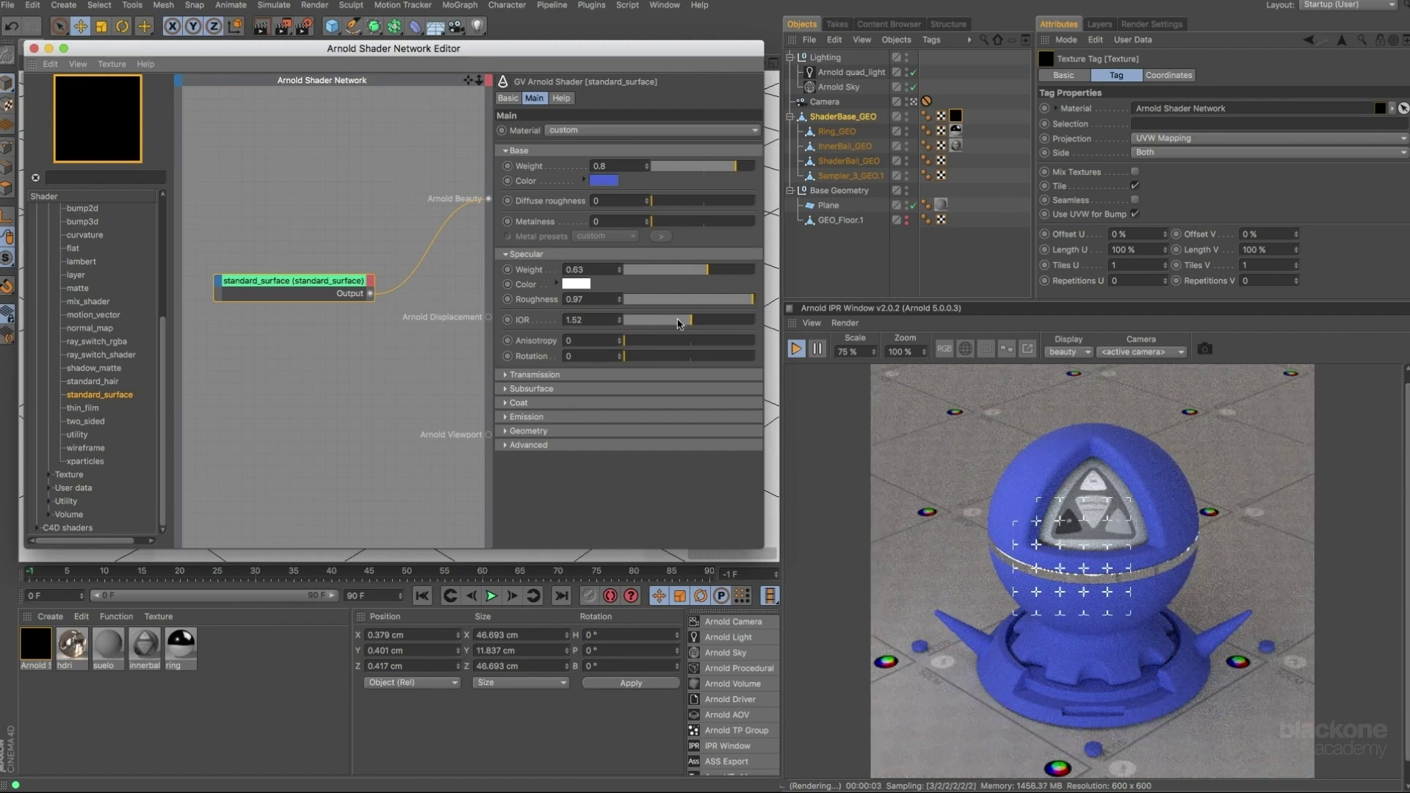
Lower the specular roughness to 0.33 and on to 0.2, and compare specular IOR values of 0.13, 3 and 10.
drag(750, 299, 668, 303)
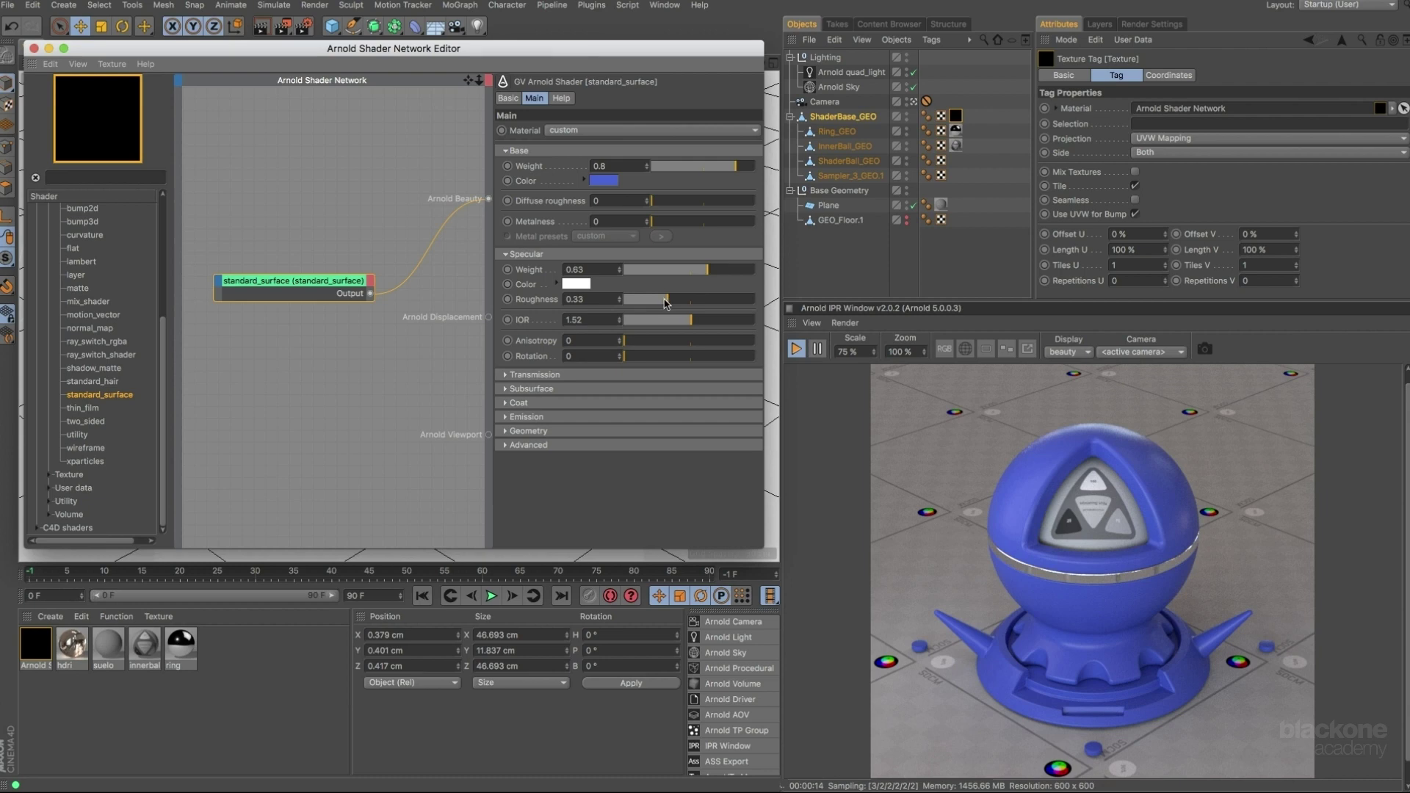
drag(665, 303, 650, 306)
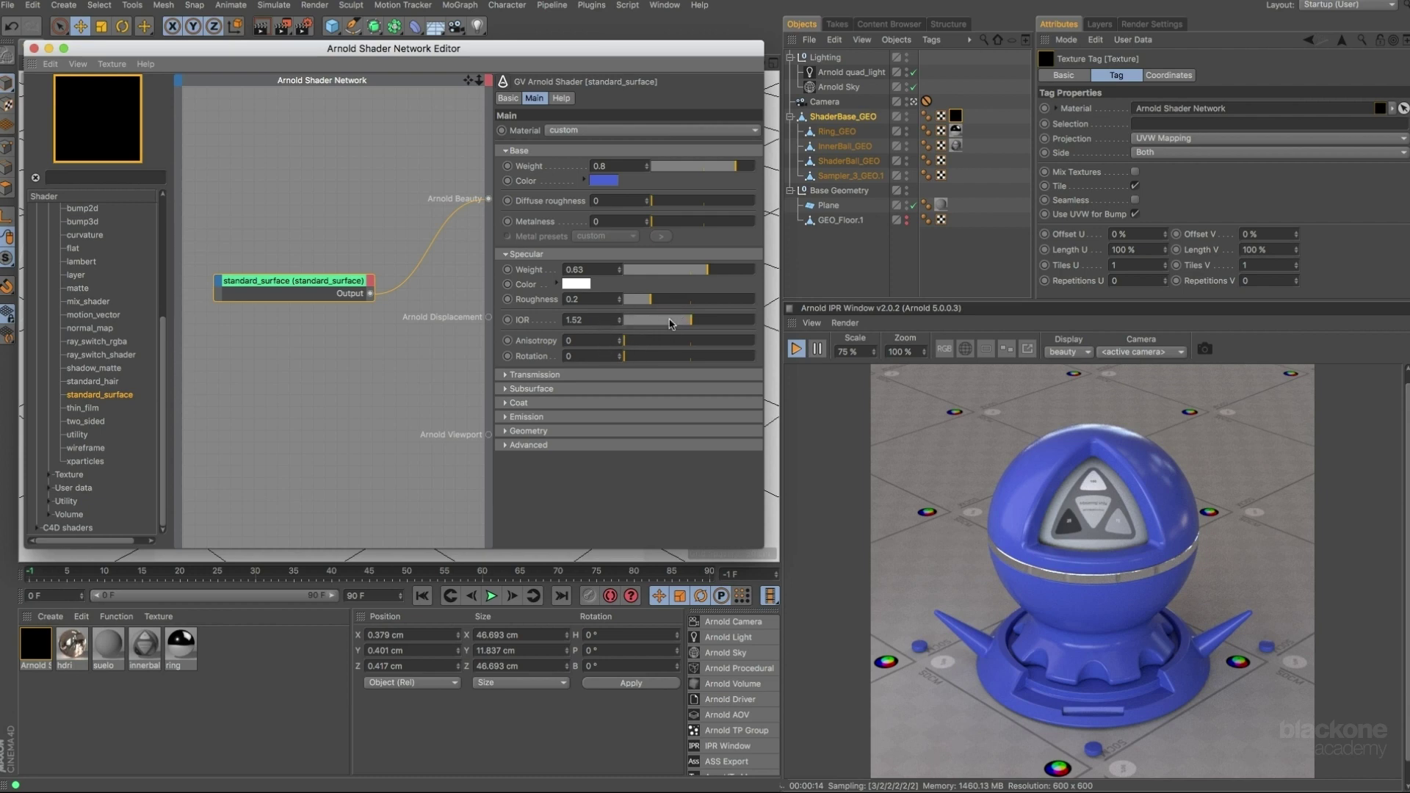
drag(670, 324, 633, 328)
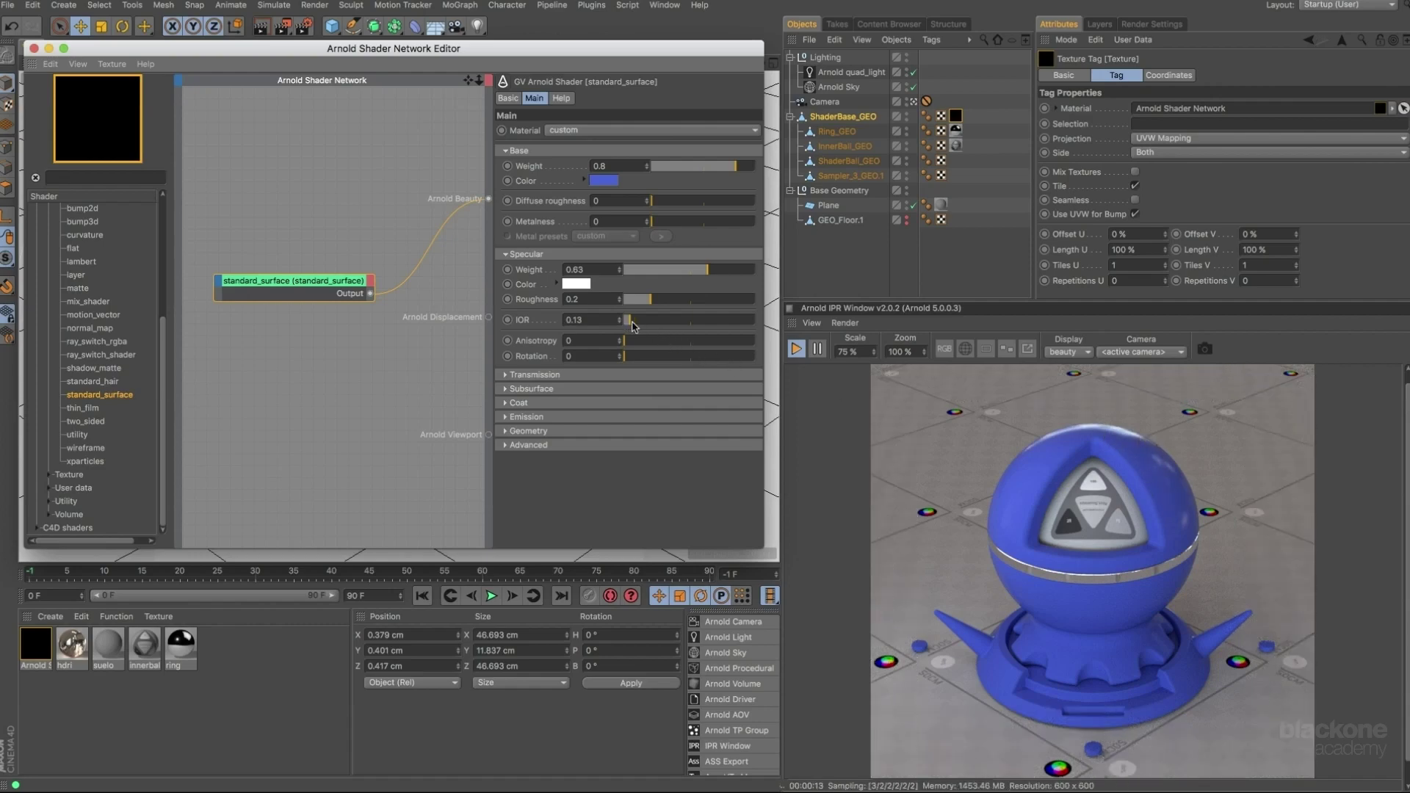
drag(639, 327, 766, 328)
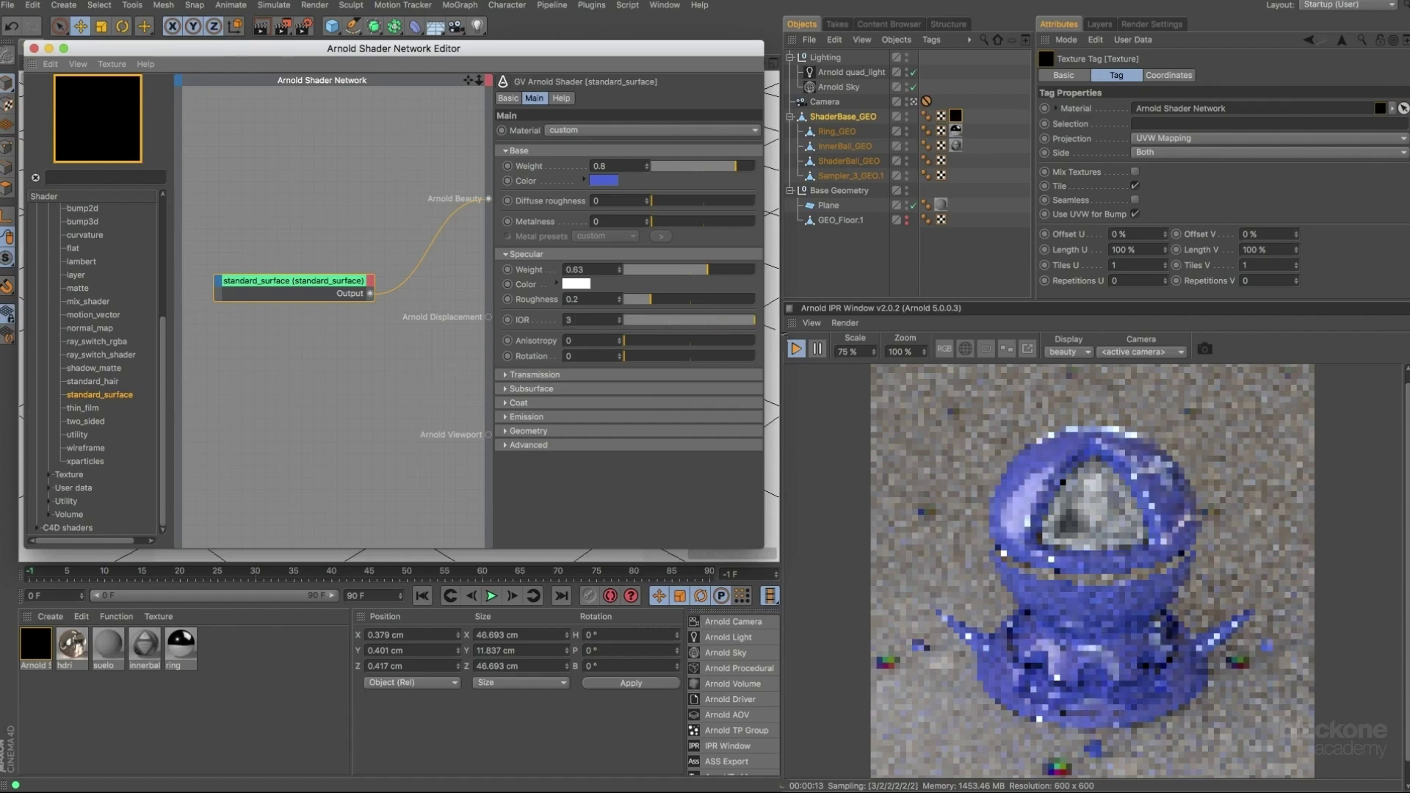
double_click(589, 318)
text(10)
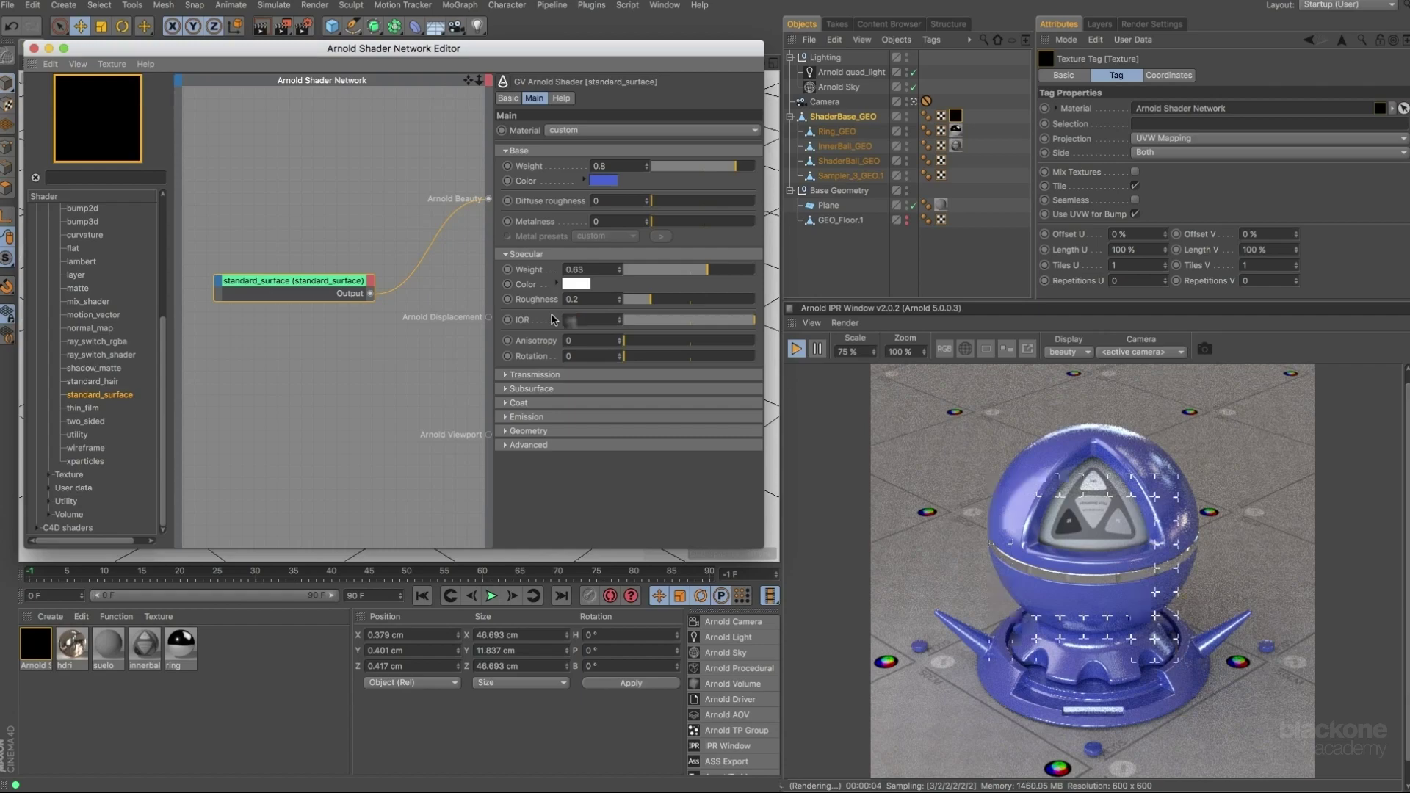
key(Return)
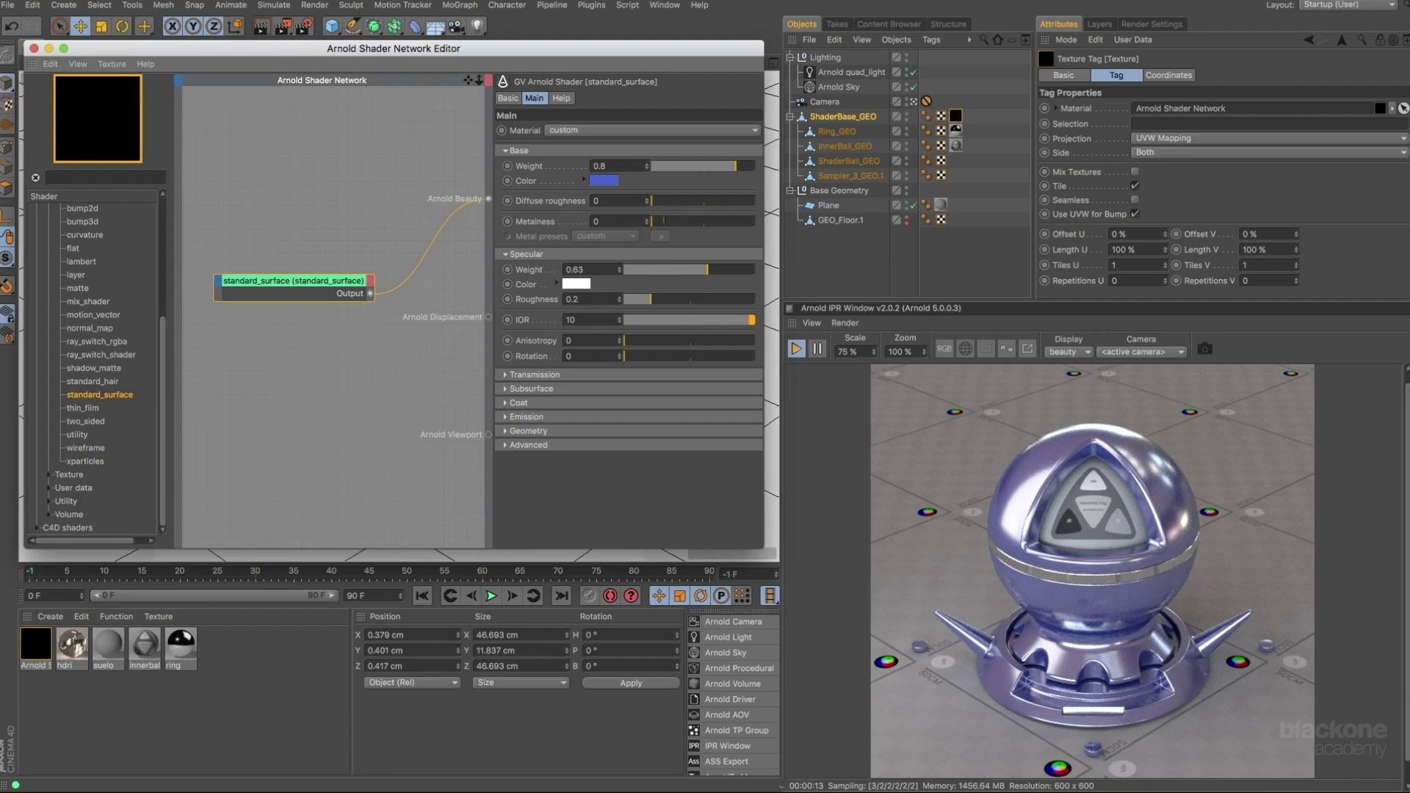
Set the specular IOR to 0 and compare the base metalness at 0.71, 1 and 0.48.
drag(663, 221, 726, 221)
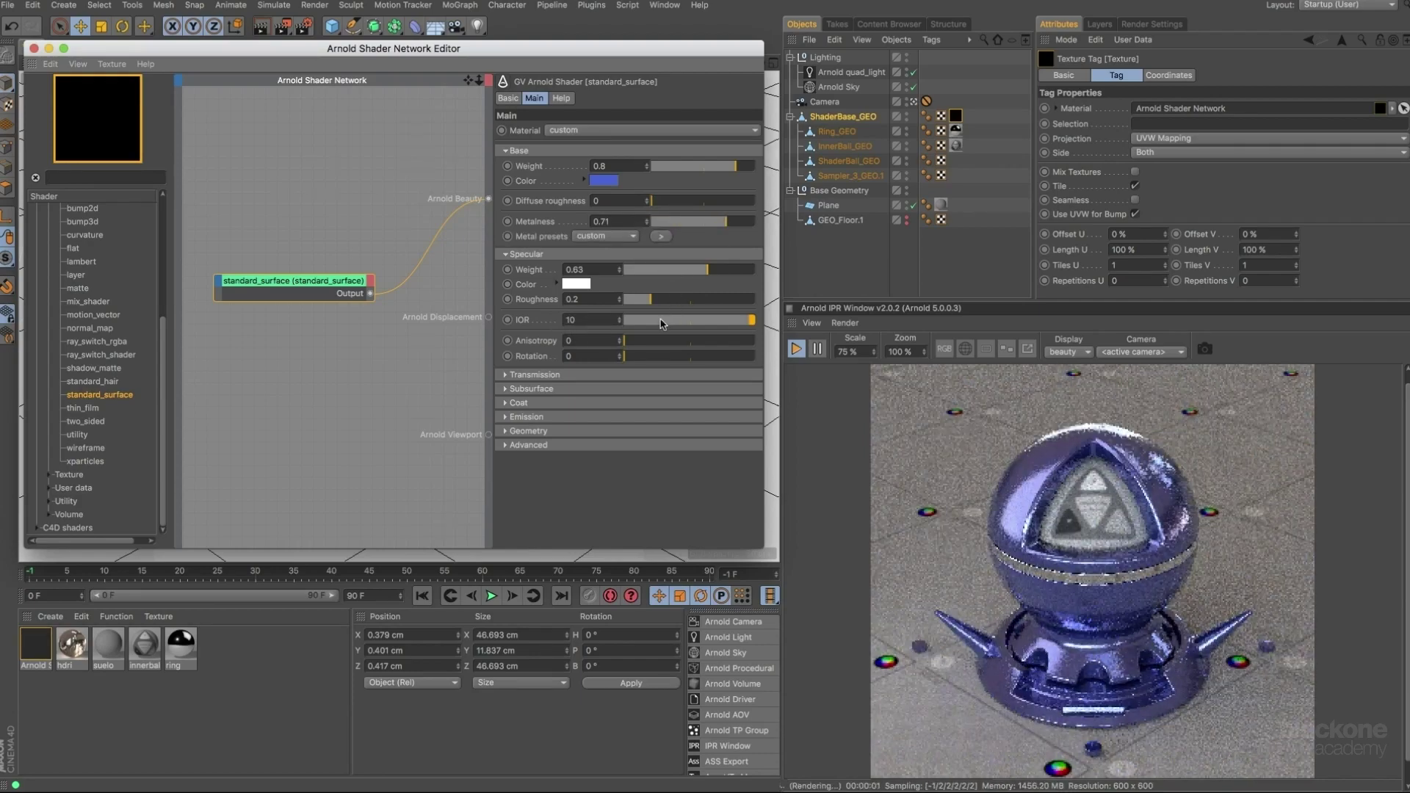
drag(663, 324, 613, 321)
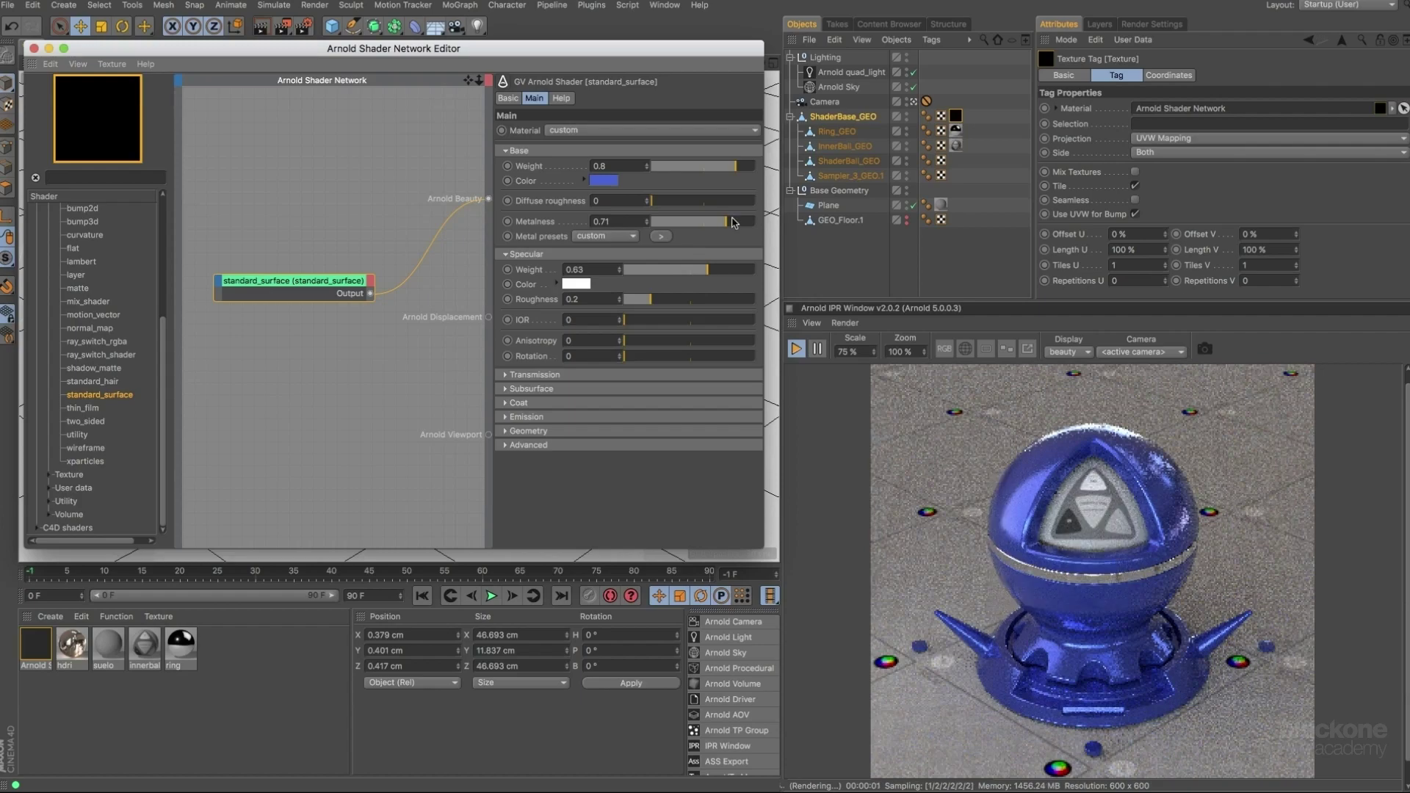
drag(732, 222, 759, 223)
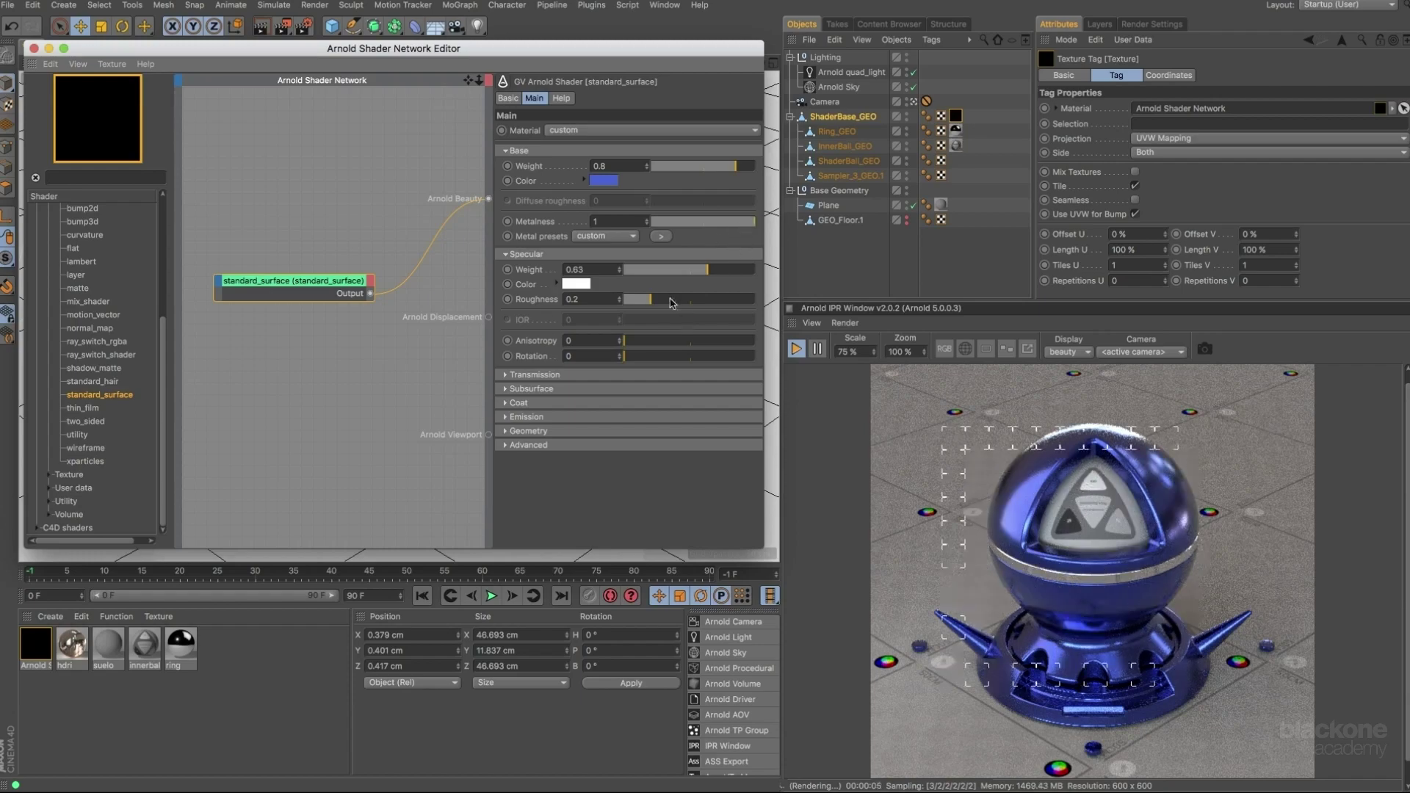
click(704, 221)
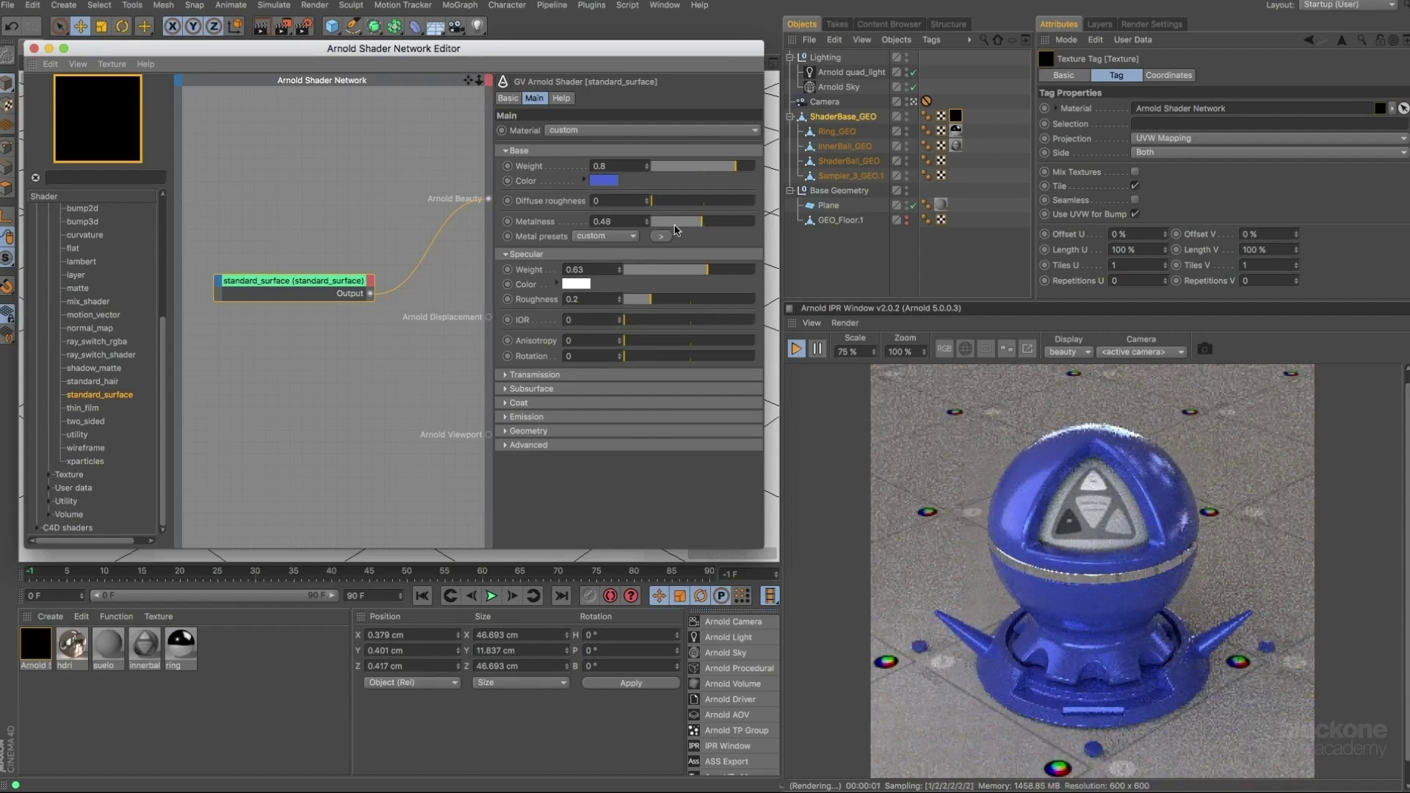
click(649, 224)
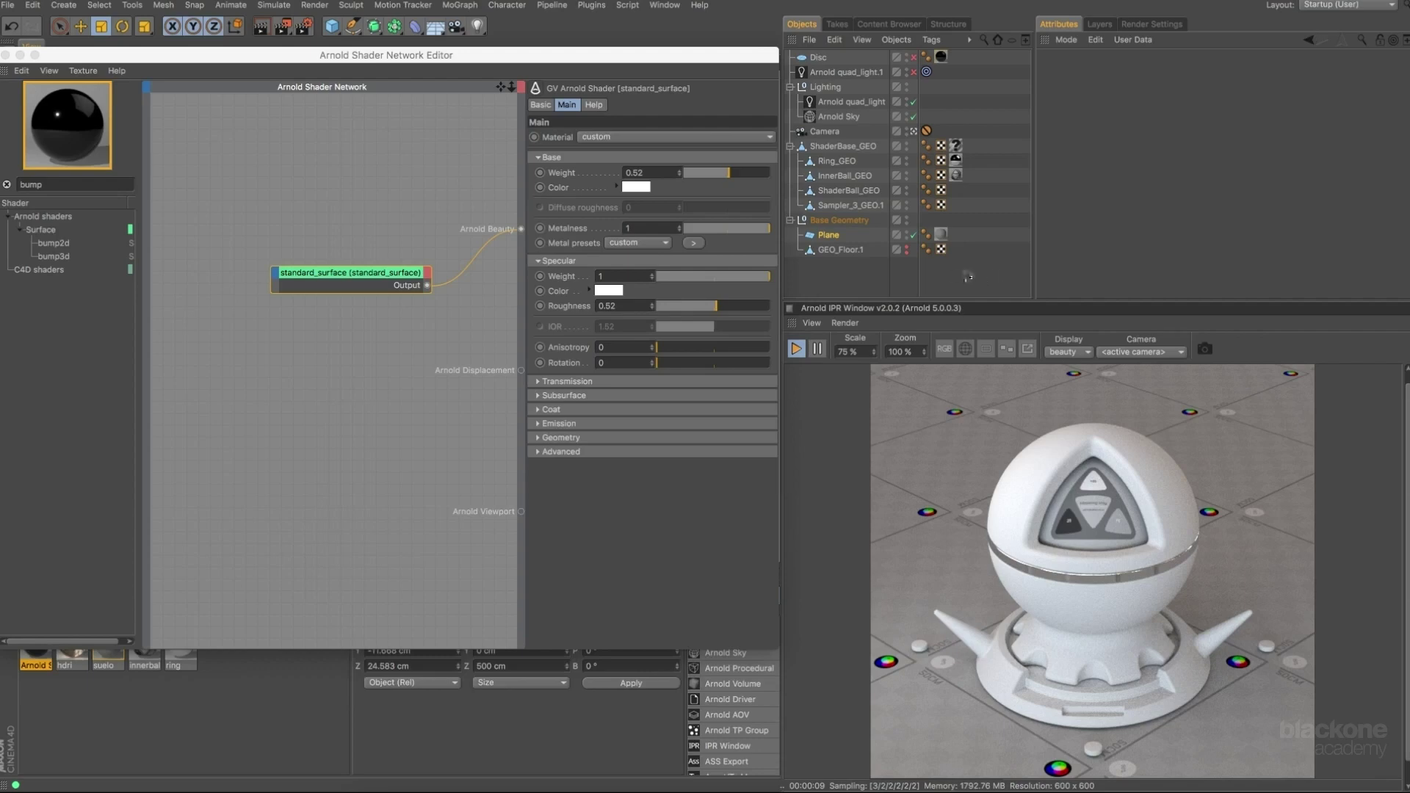
Hide the ShaderBase_GEO object and enable the Disc and Arnold quad_light.1 objects.
click(907, 146)
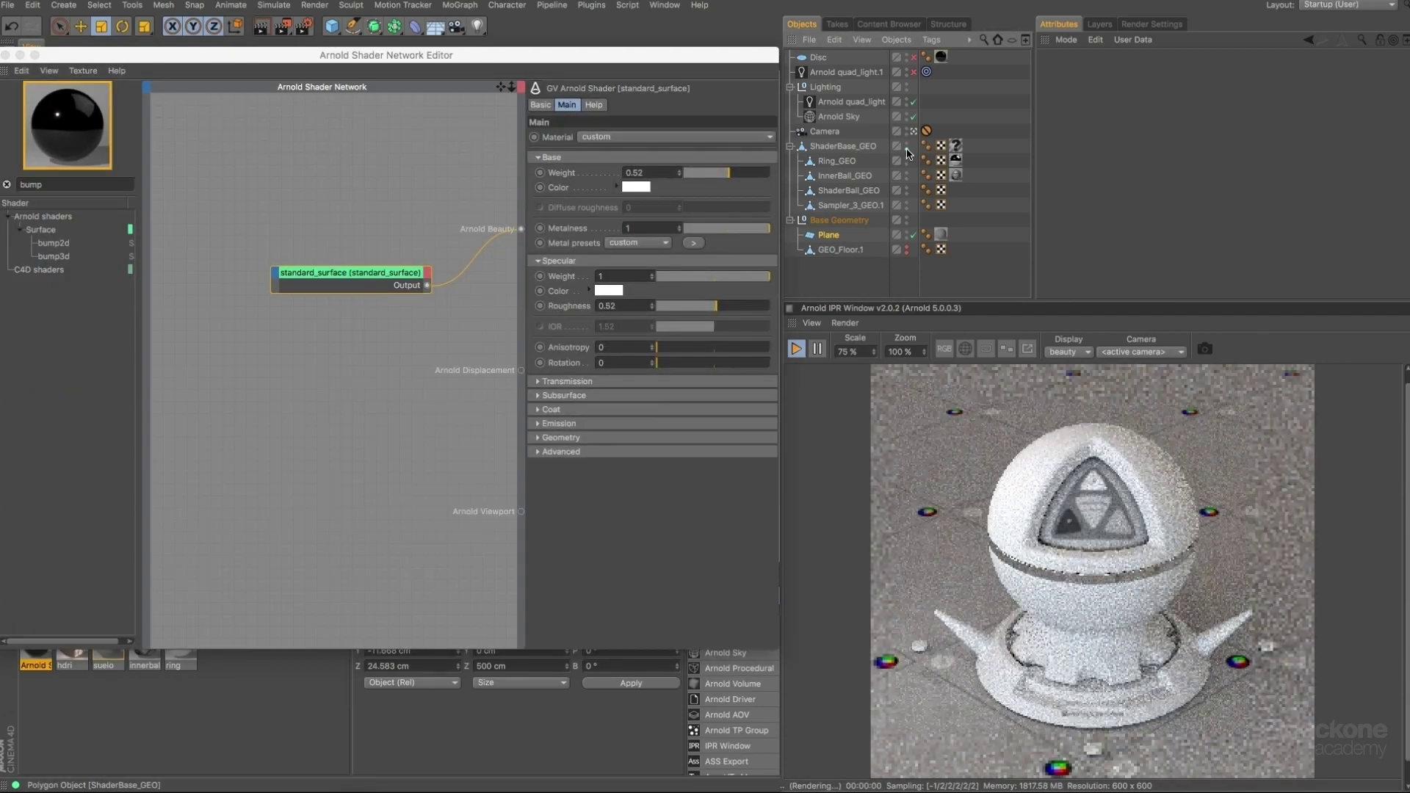
click(907, 149)
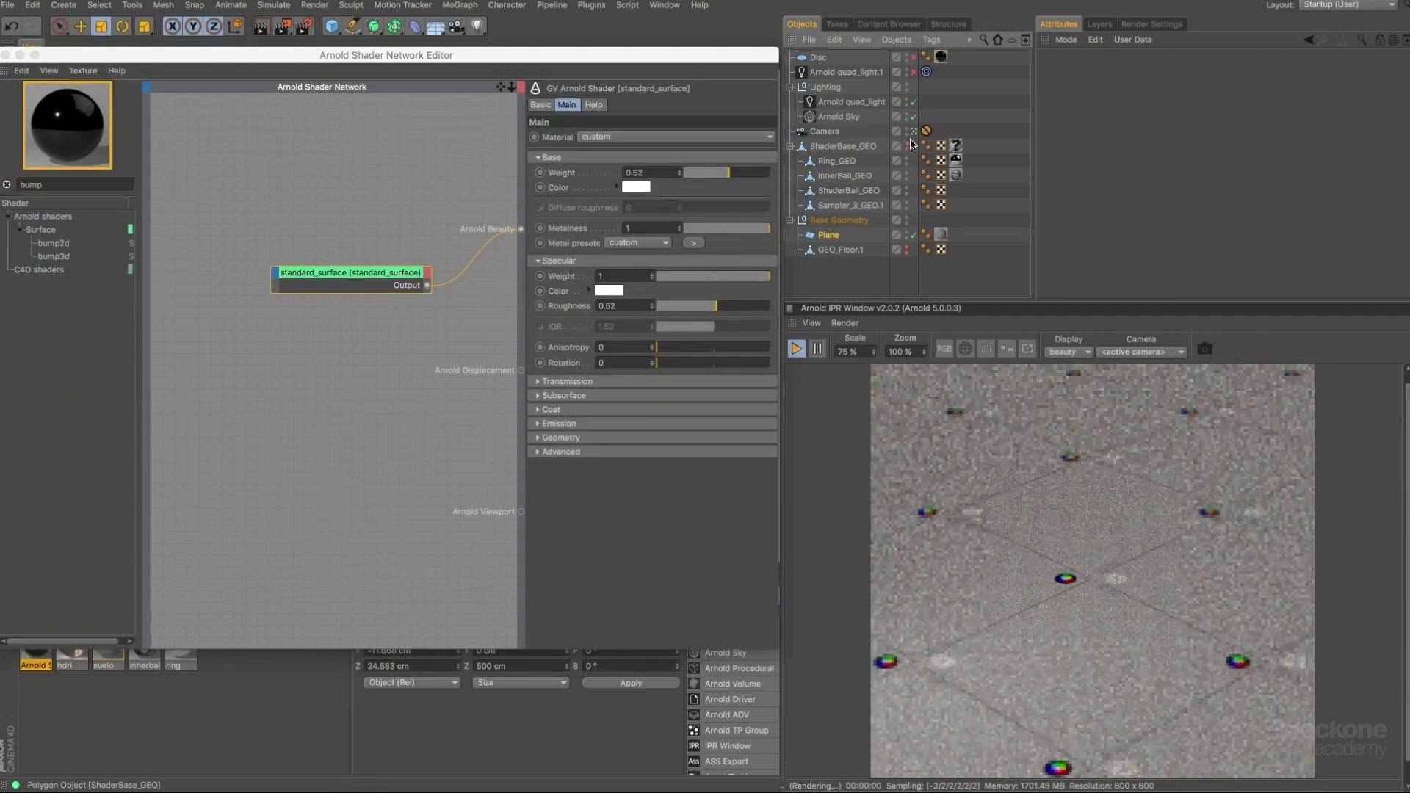
click(913, 72)
click(914, 57)
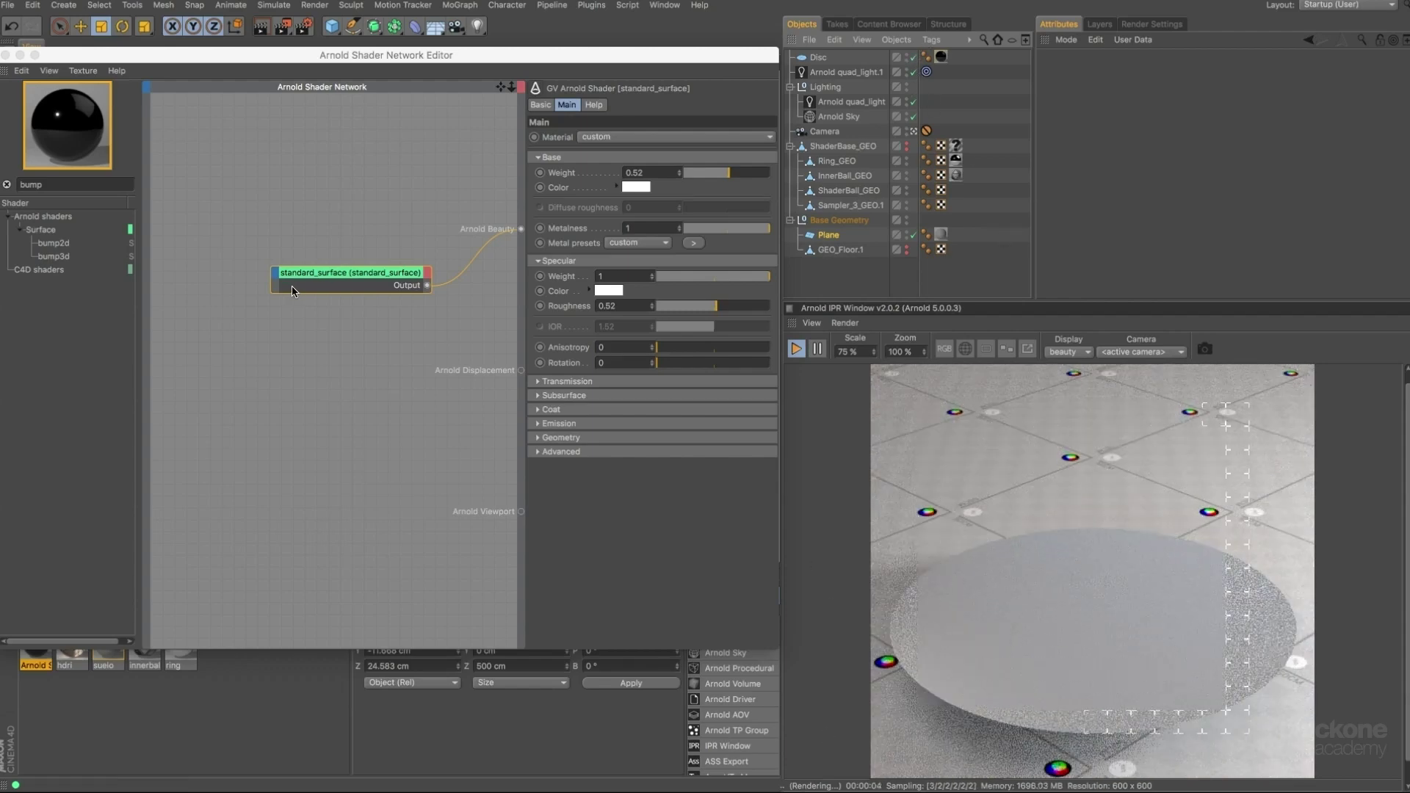
Shift the standard_surface node slightly, set its specular anisotropy to 0.5 and reposition the shader network editor.
drag(325, 280, 311, 275)
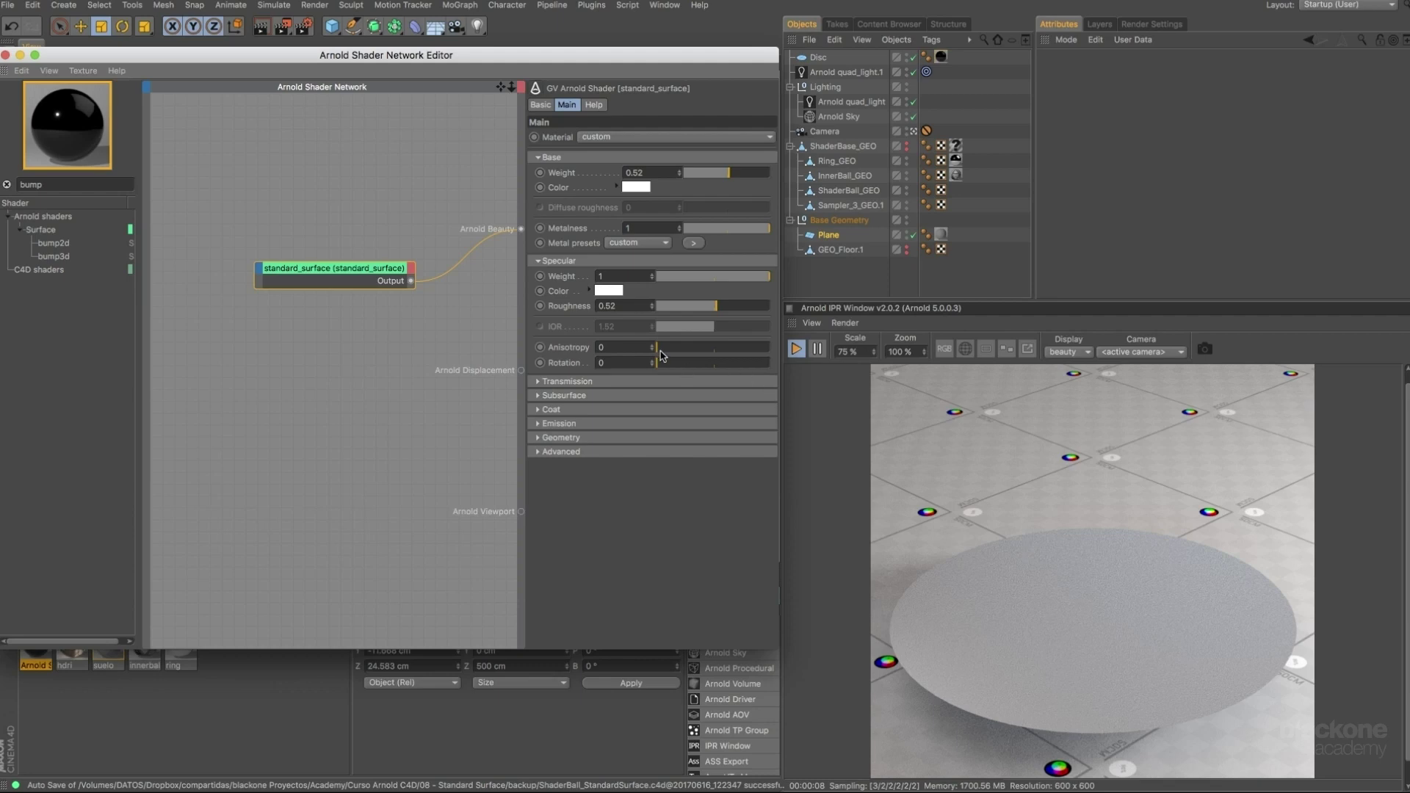
drag(661, 353, 716, 358)
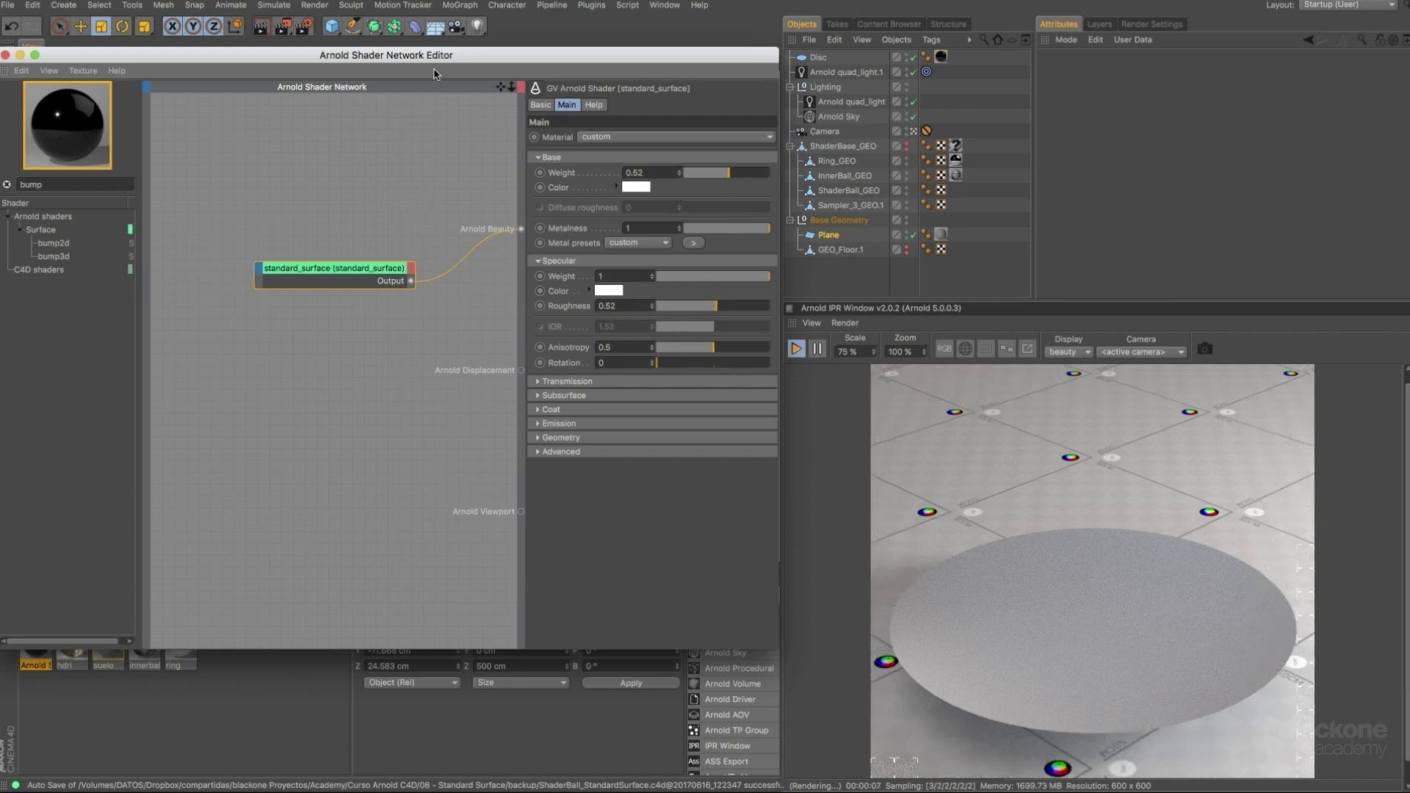
drag(455, 62, 489, 63)
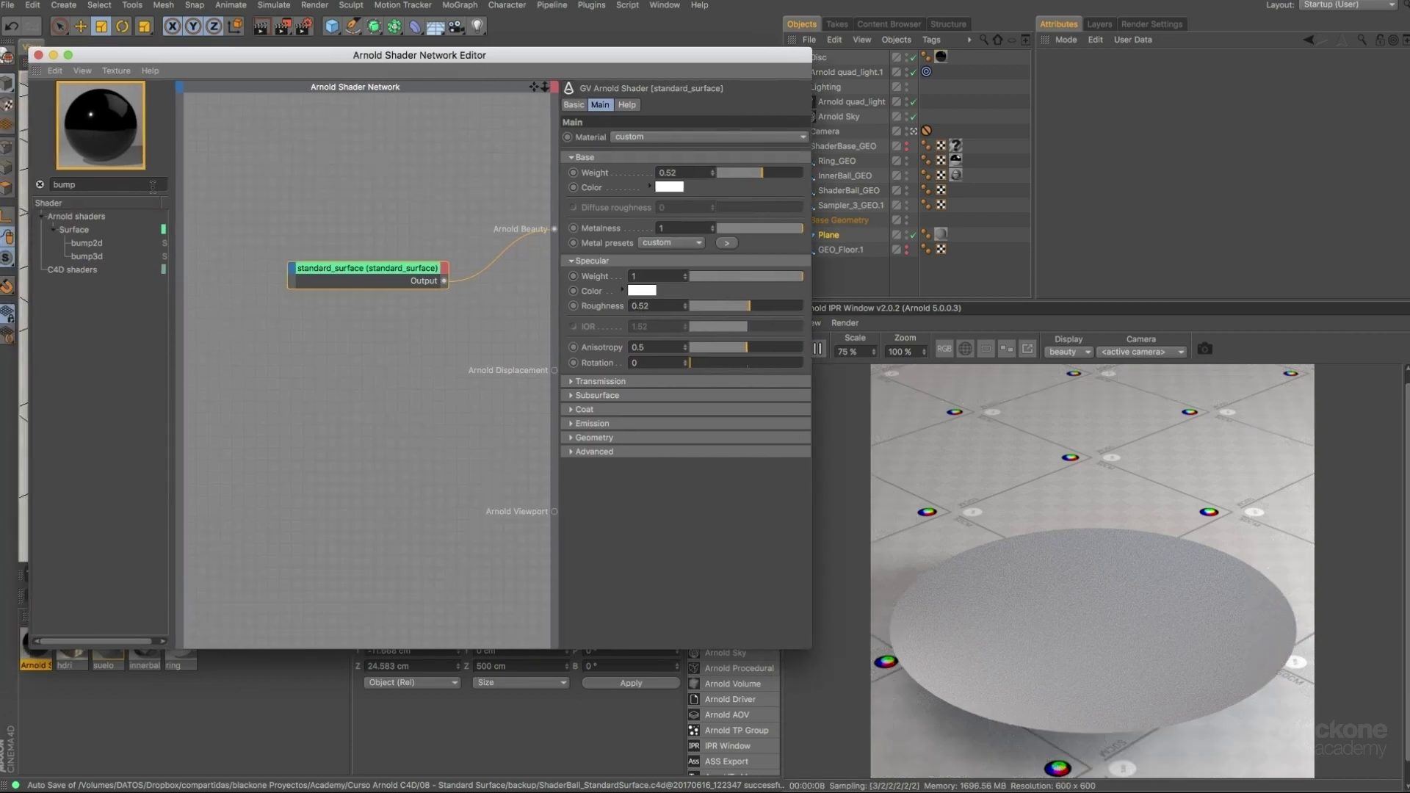
double_click(73, 184)
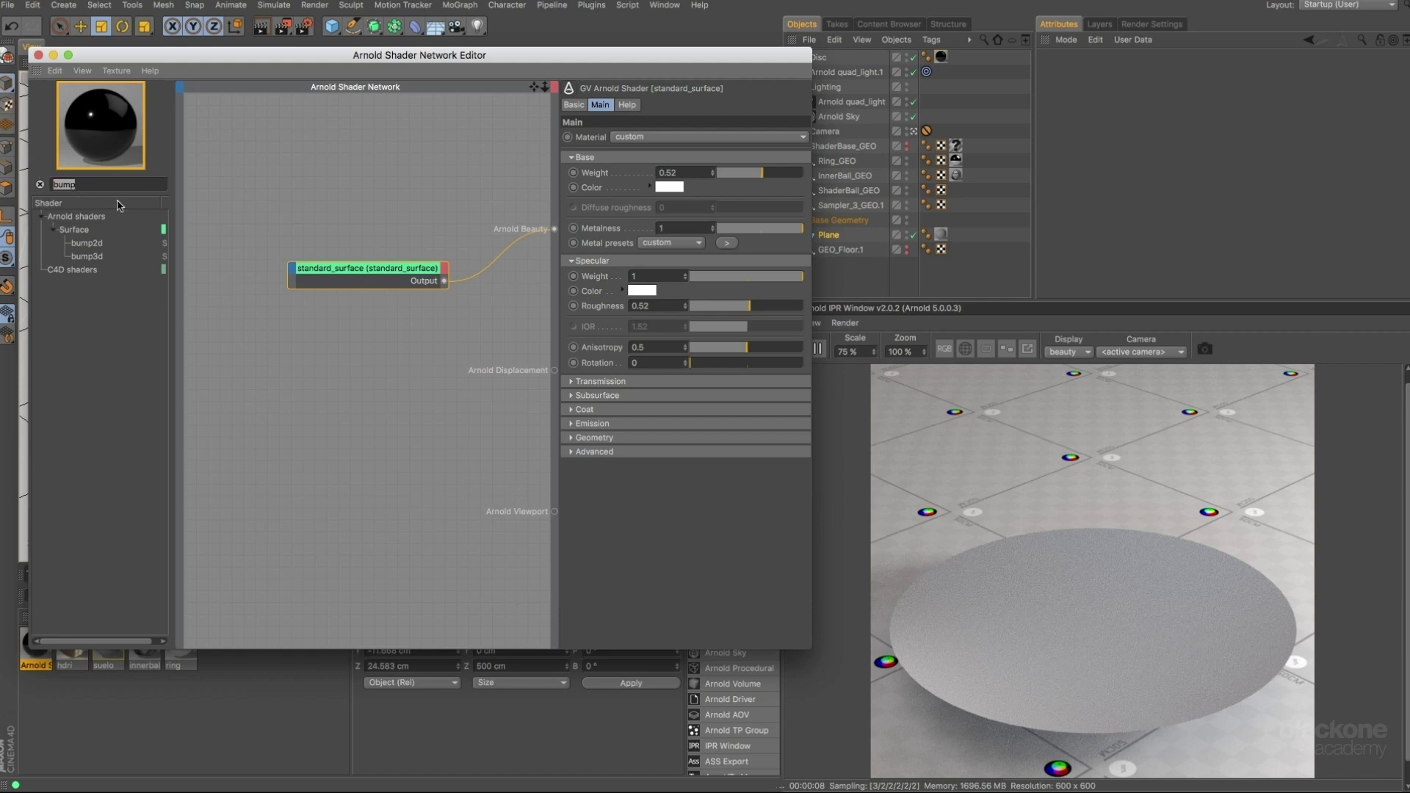
text(frac)
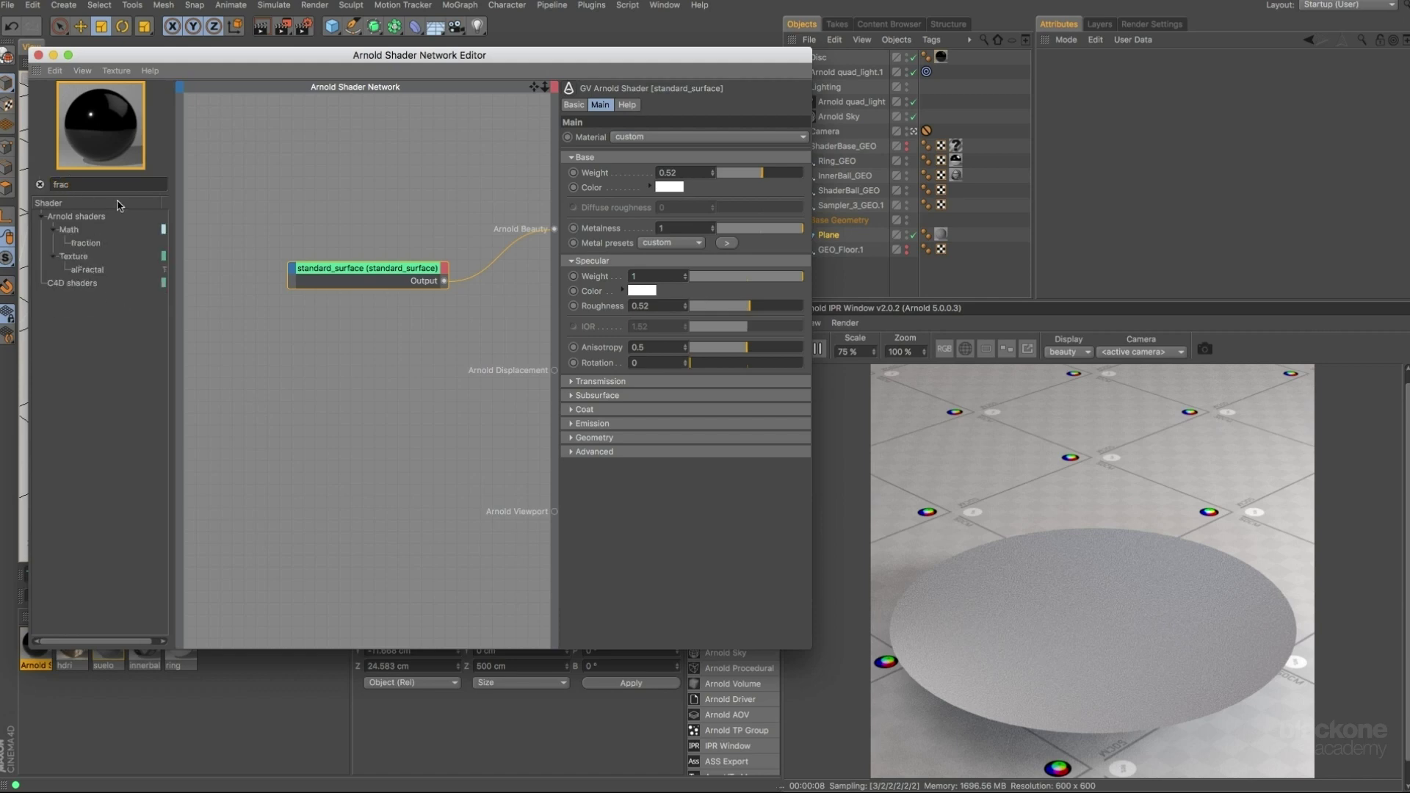
key(BackSpace)
key(BackSpace)
key(BackSpace)
key(BackSpace)
Search the shader list for "noi" and add a noise texture node to the network below the standard_surface node.
text(nou)
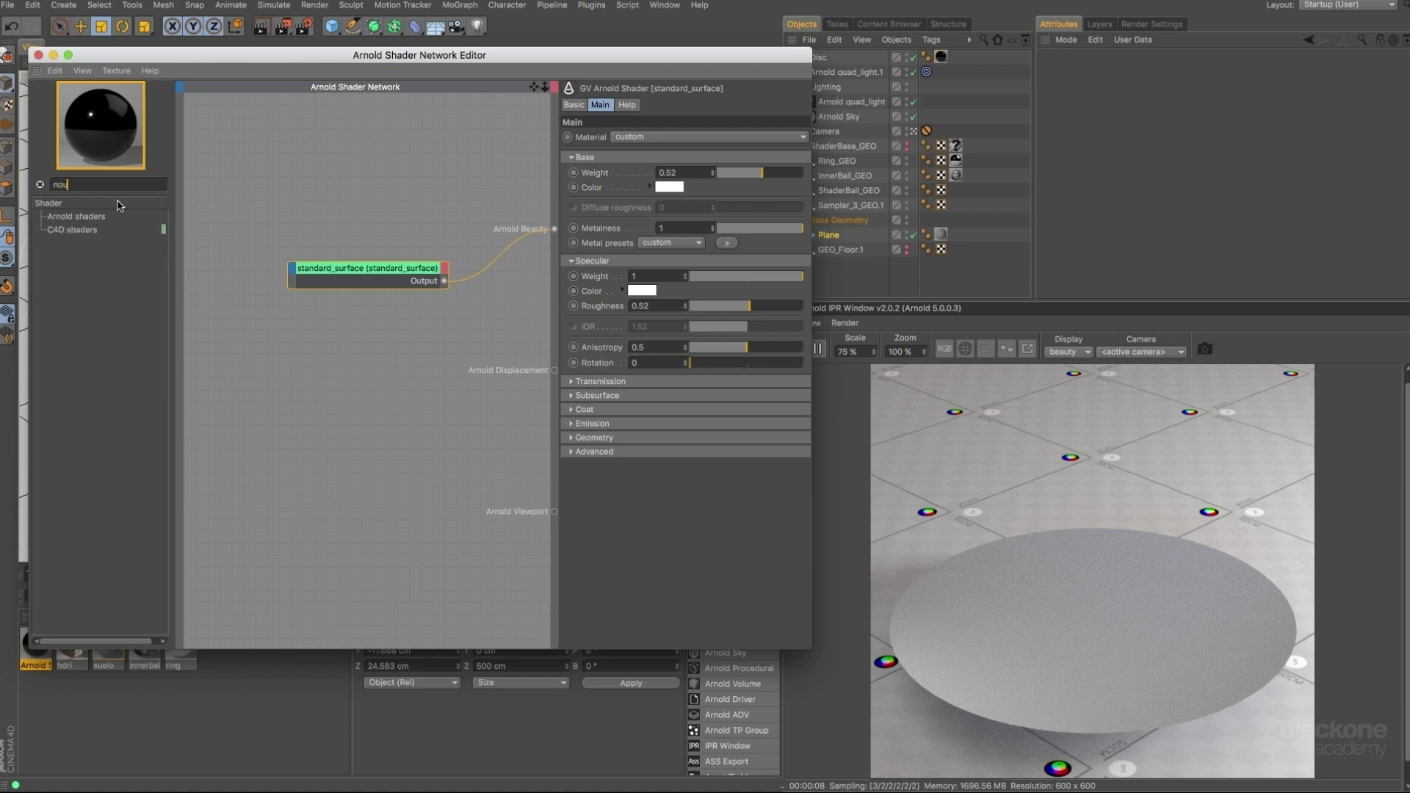
key(BackSpace)
text(i)
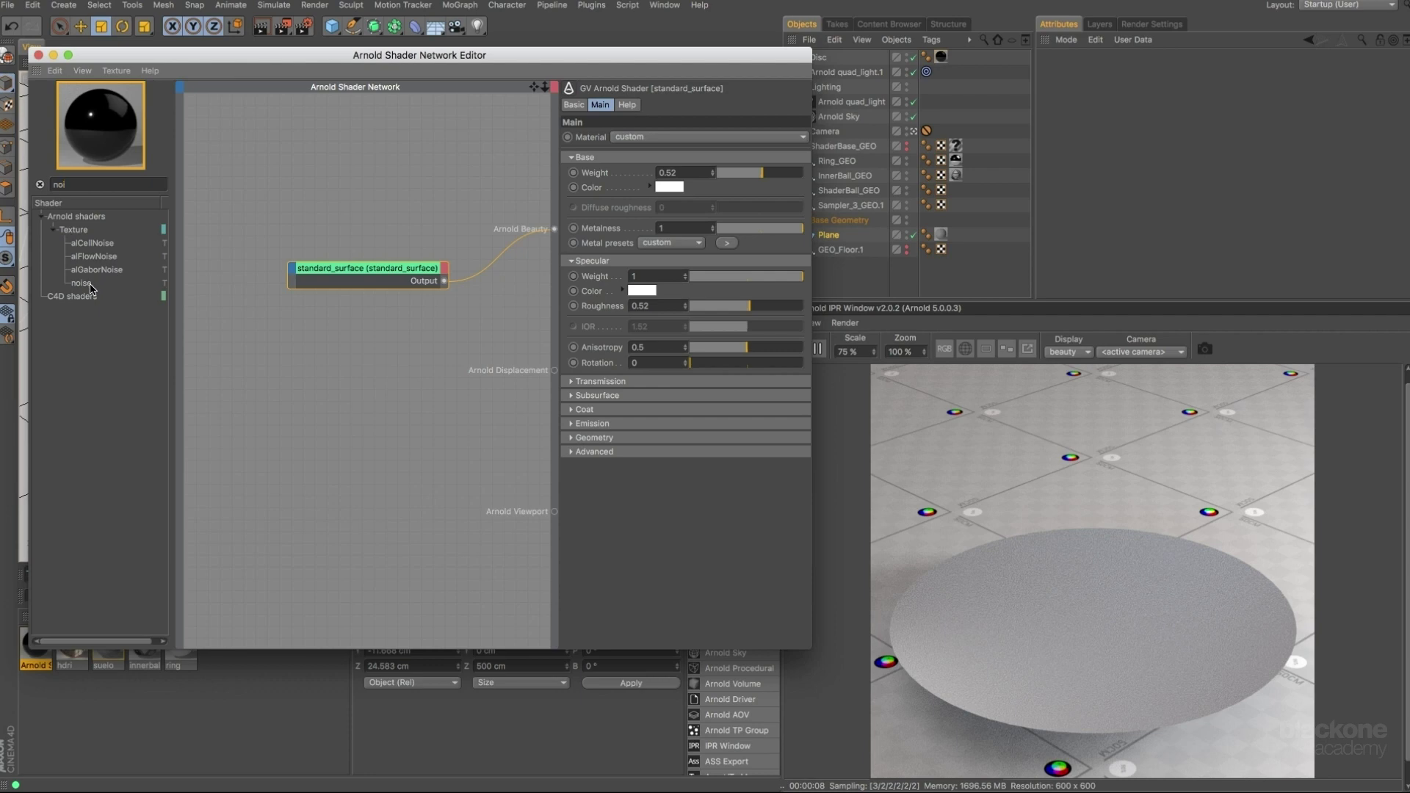
drag(90, 285, 219, 324)
mouse_move(297, 377)
mouse_down()
mouse_move(307, 365)
mouse_move(312, 397)
mouse_up()
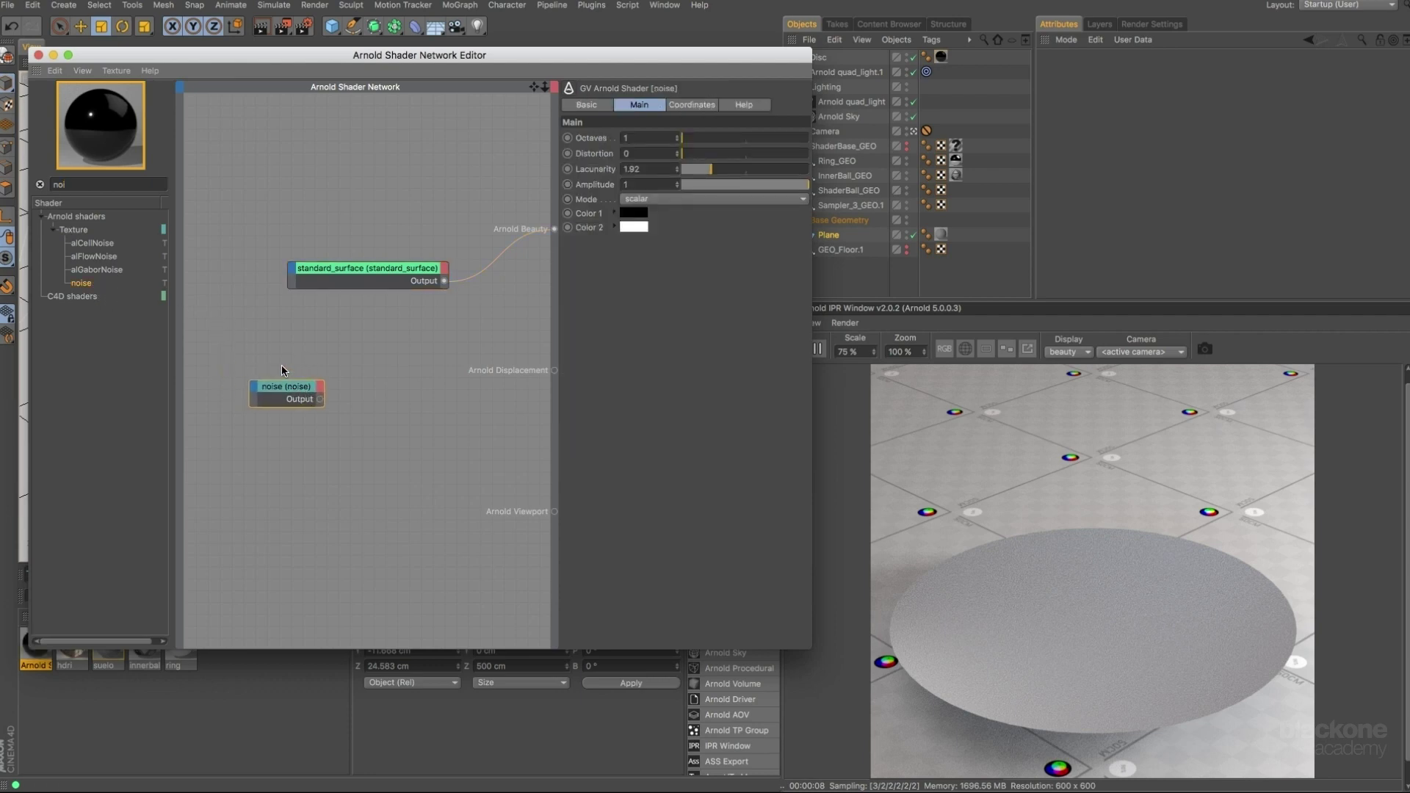
Search the shader list for "ramp", add a ramp_float node above the lowered noise node and widen the attributes area.
double_click(105, 185)
text(ramp)
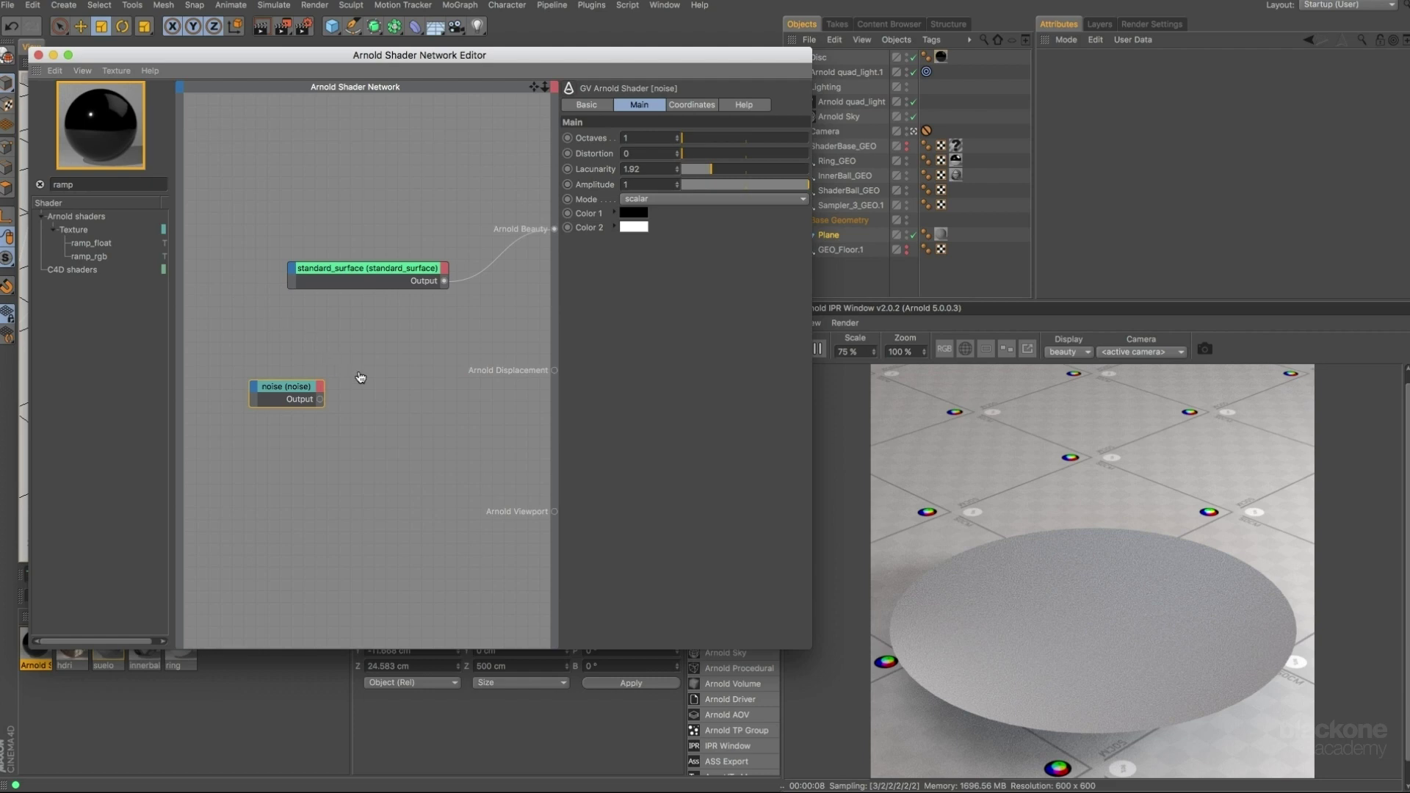
drag(360, 377, 297, 438)
drag(358, 379, 327, 380)
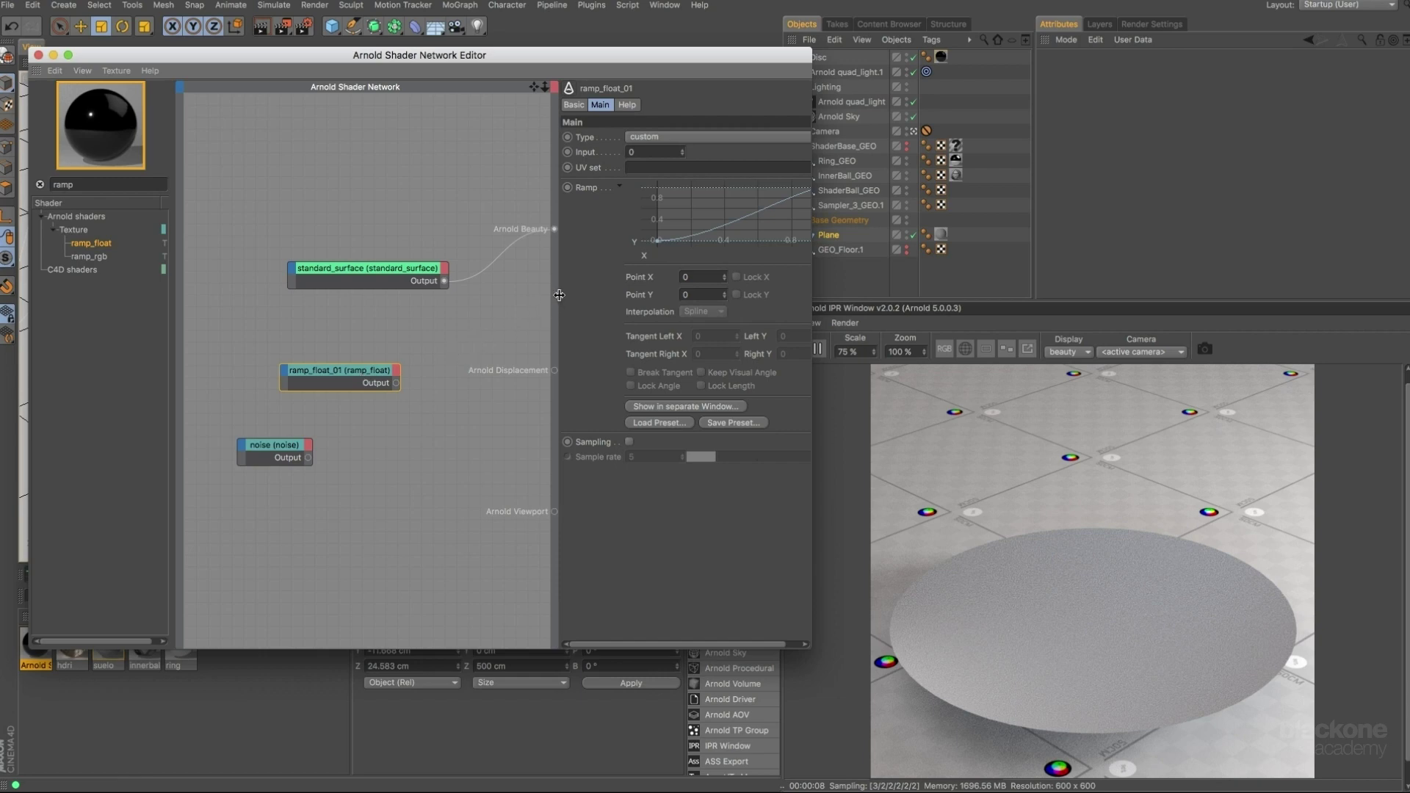
drag(560, 295, 519, 304)
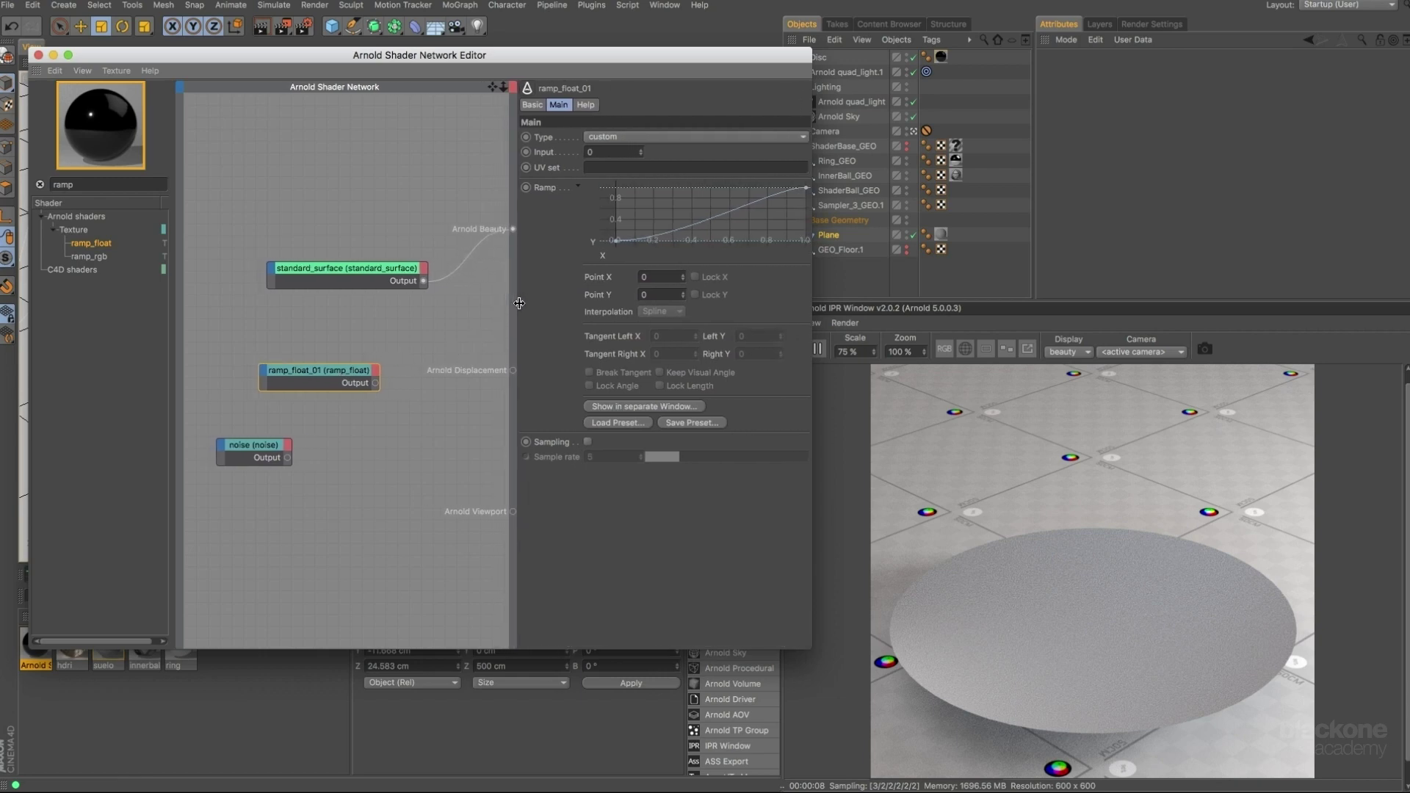
Connect the ramp_float_01 output to the standard_surface Specular Rotation input and reposition the ramp node slightly.
drag(365, 382, 276, 278)
mouse_move(278, 279)
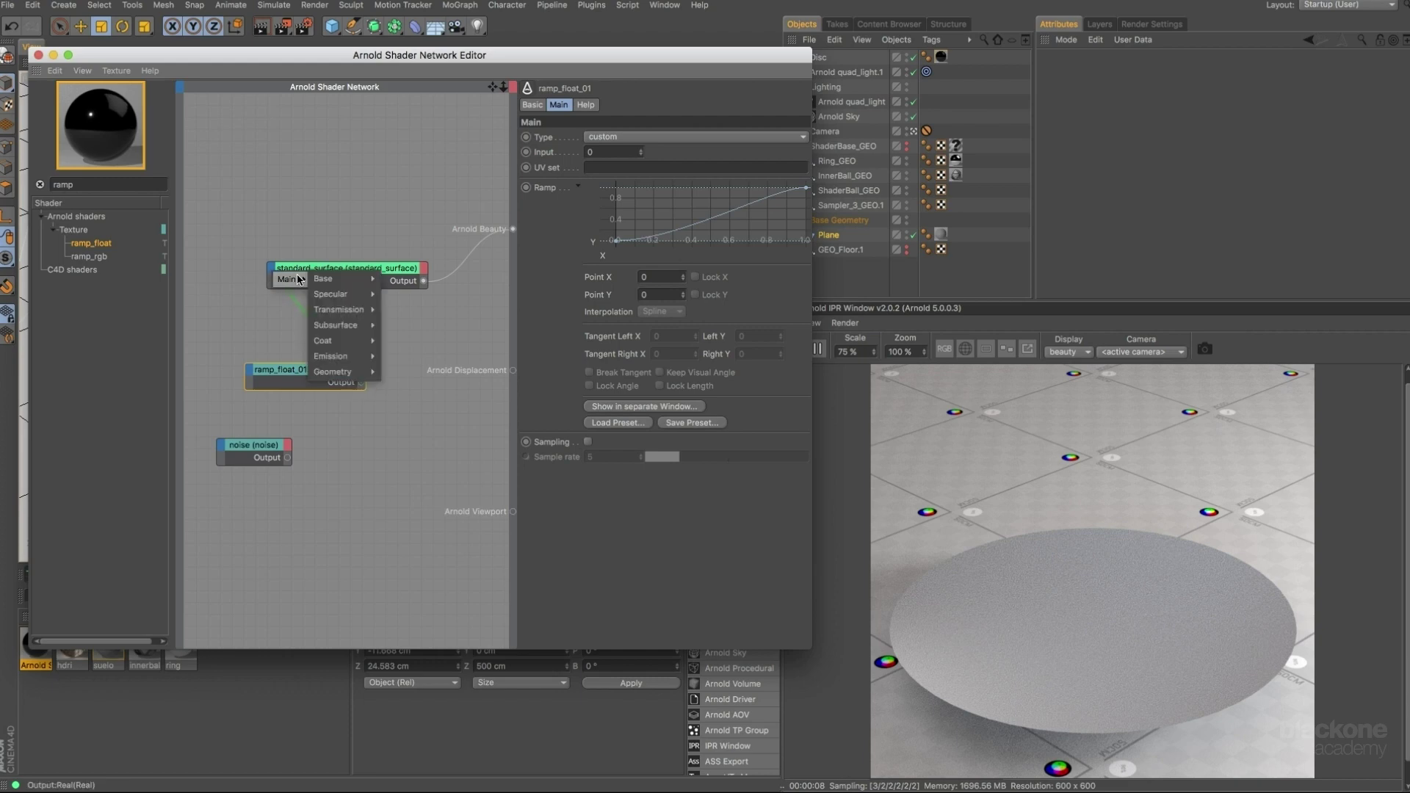
mouse_move(348, 296)
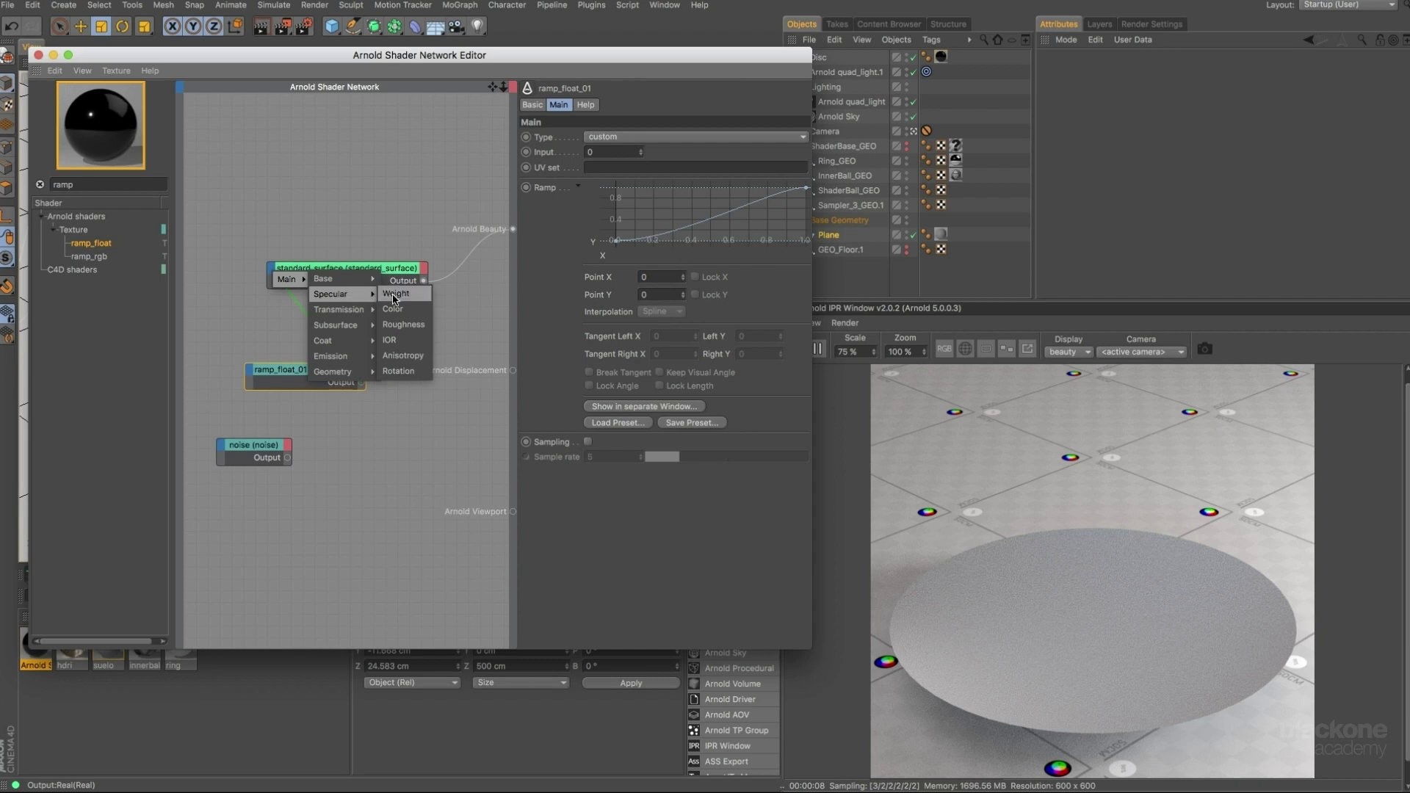
click(398, 371)
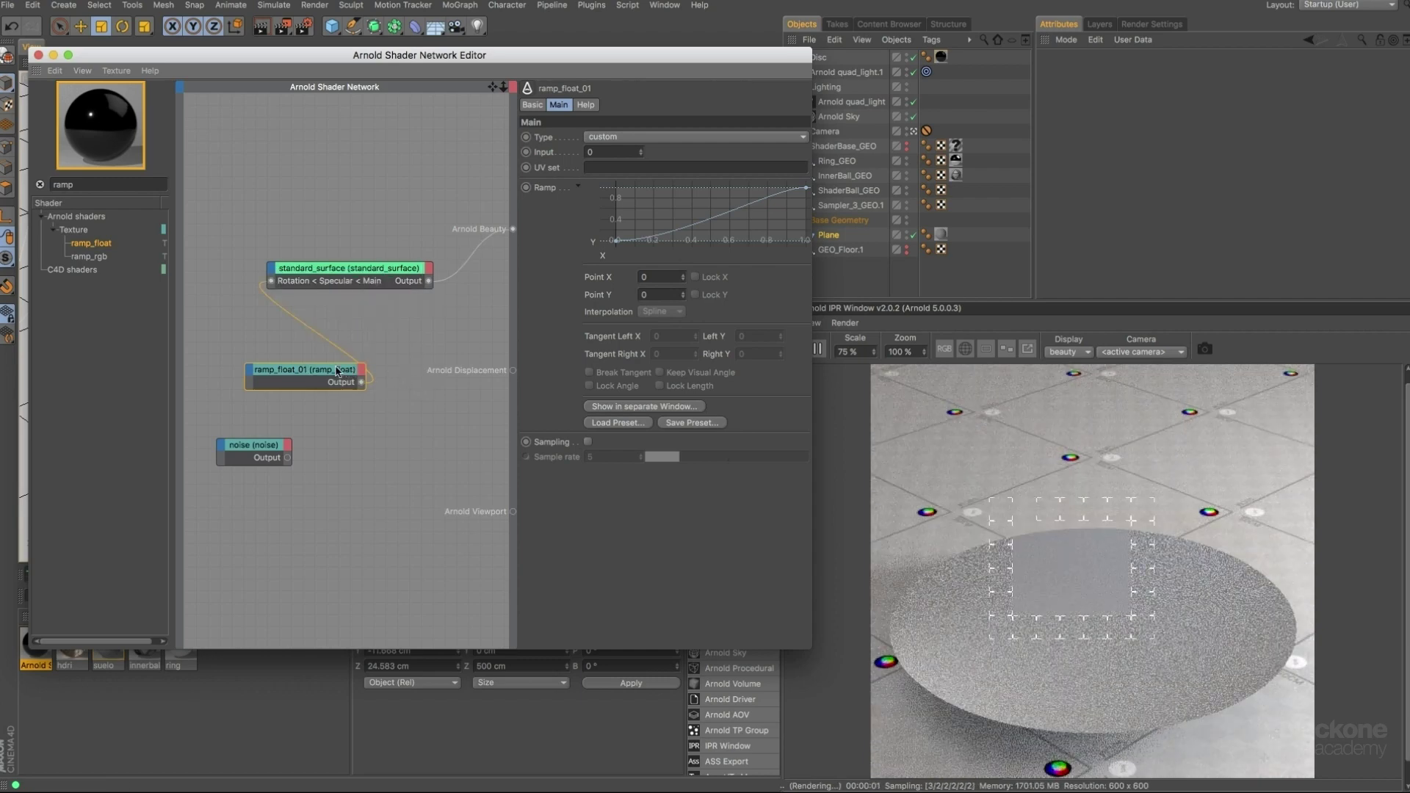
drag(337, 371, 313, 376)
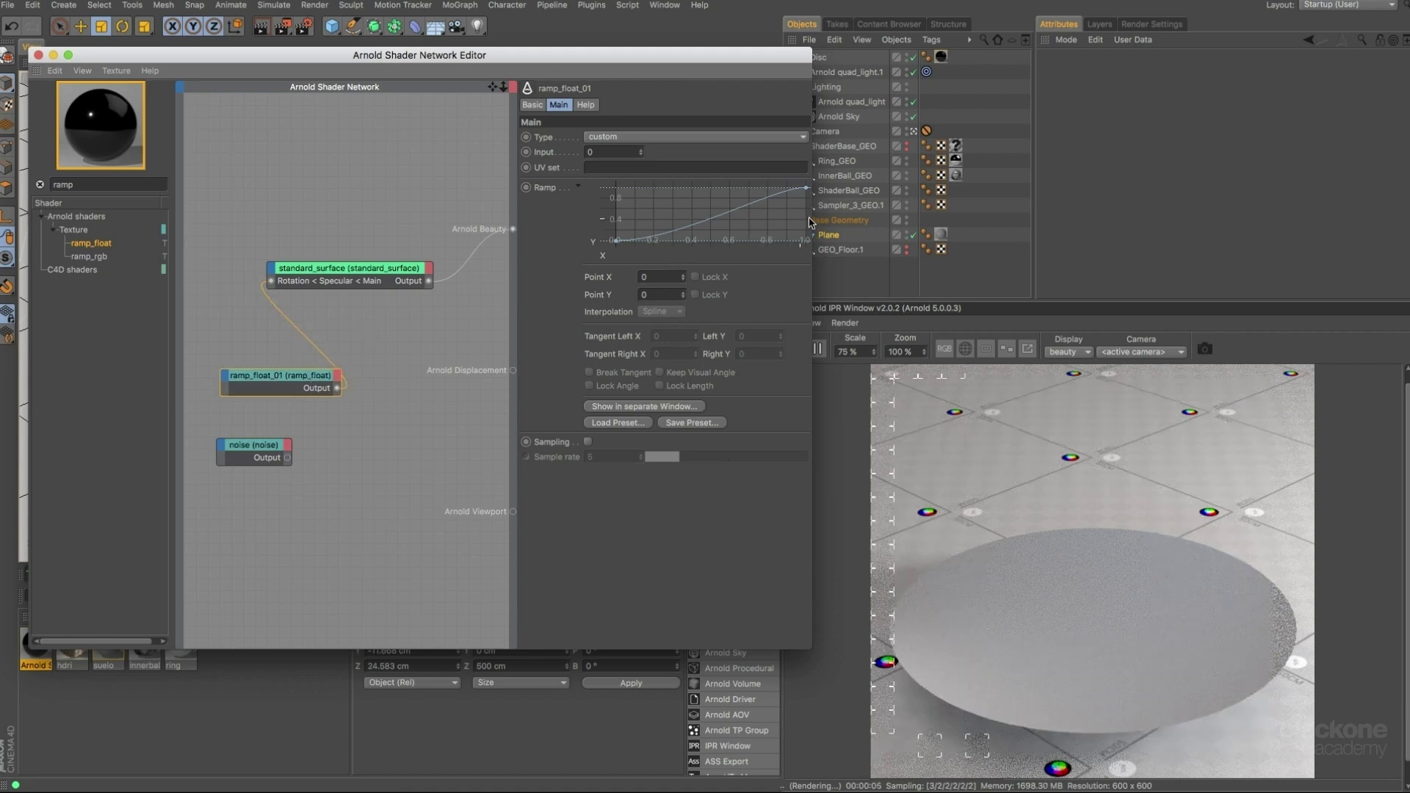
Shape the ramp_float_01 curve into two peaks with a valley at about X 0.467, Y 0.031, and set its type to radial.
drag(814, 216, 824, 213)
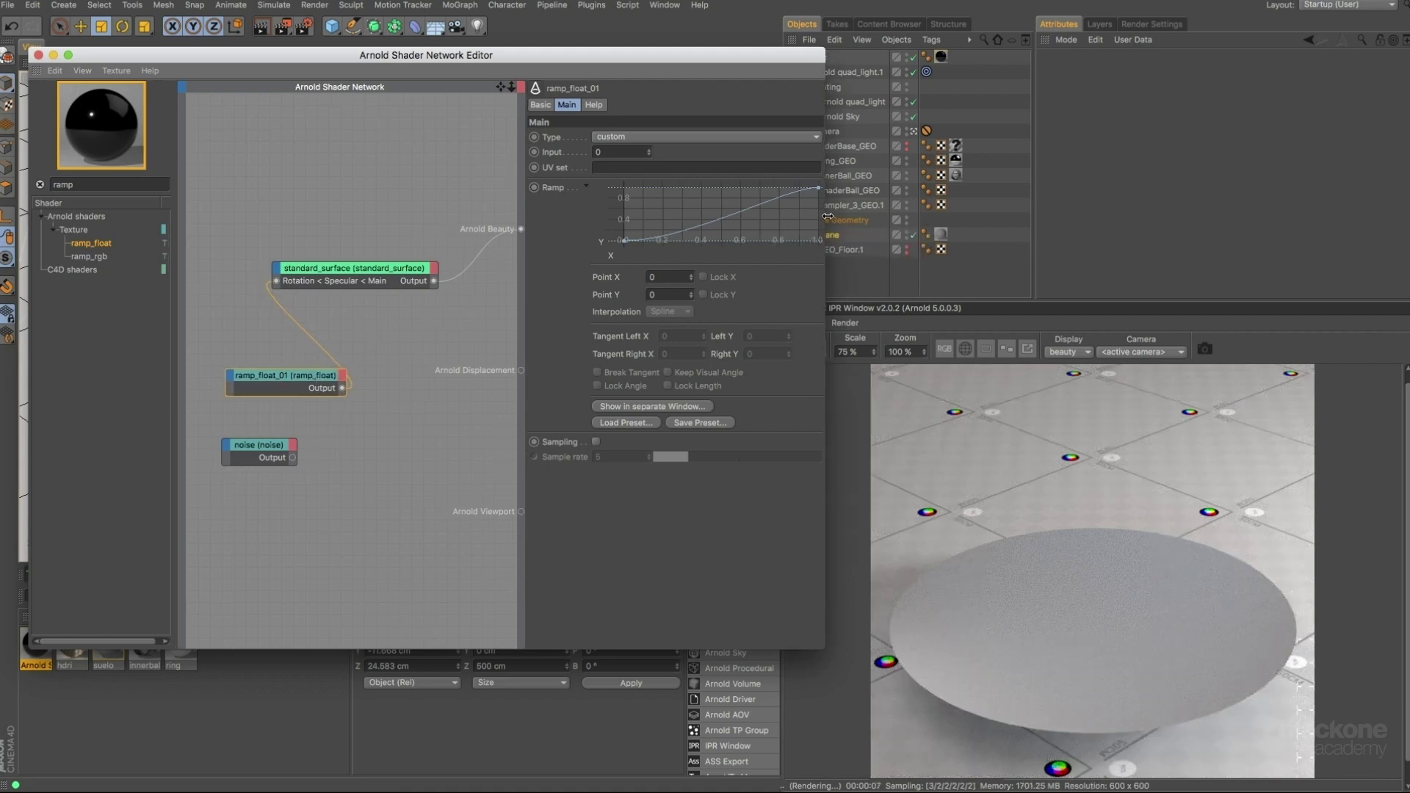
click(672, 237)
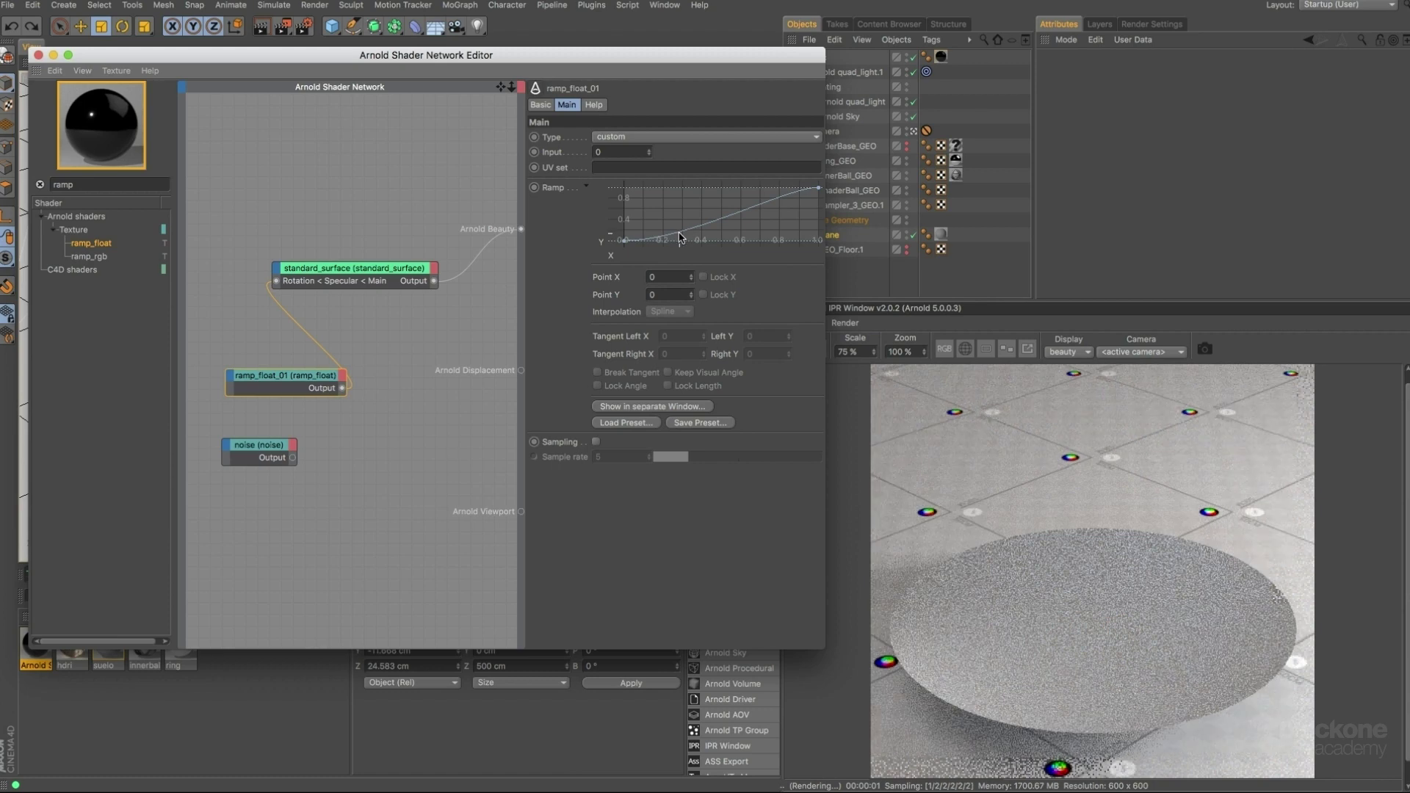
click(680, 235)
drag(680, 235, 705, 203)
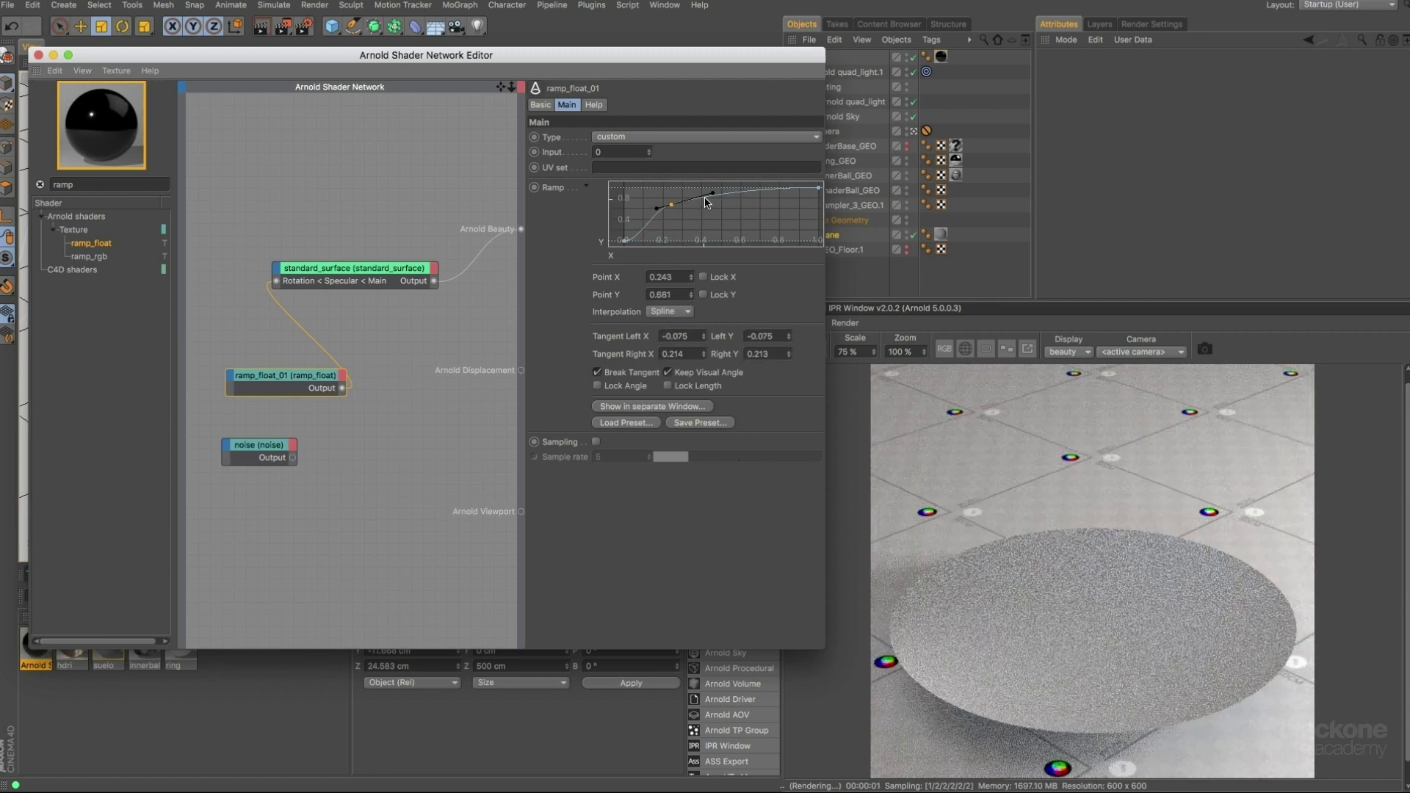
drag(705, 202, 705, 247)
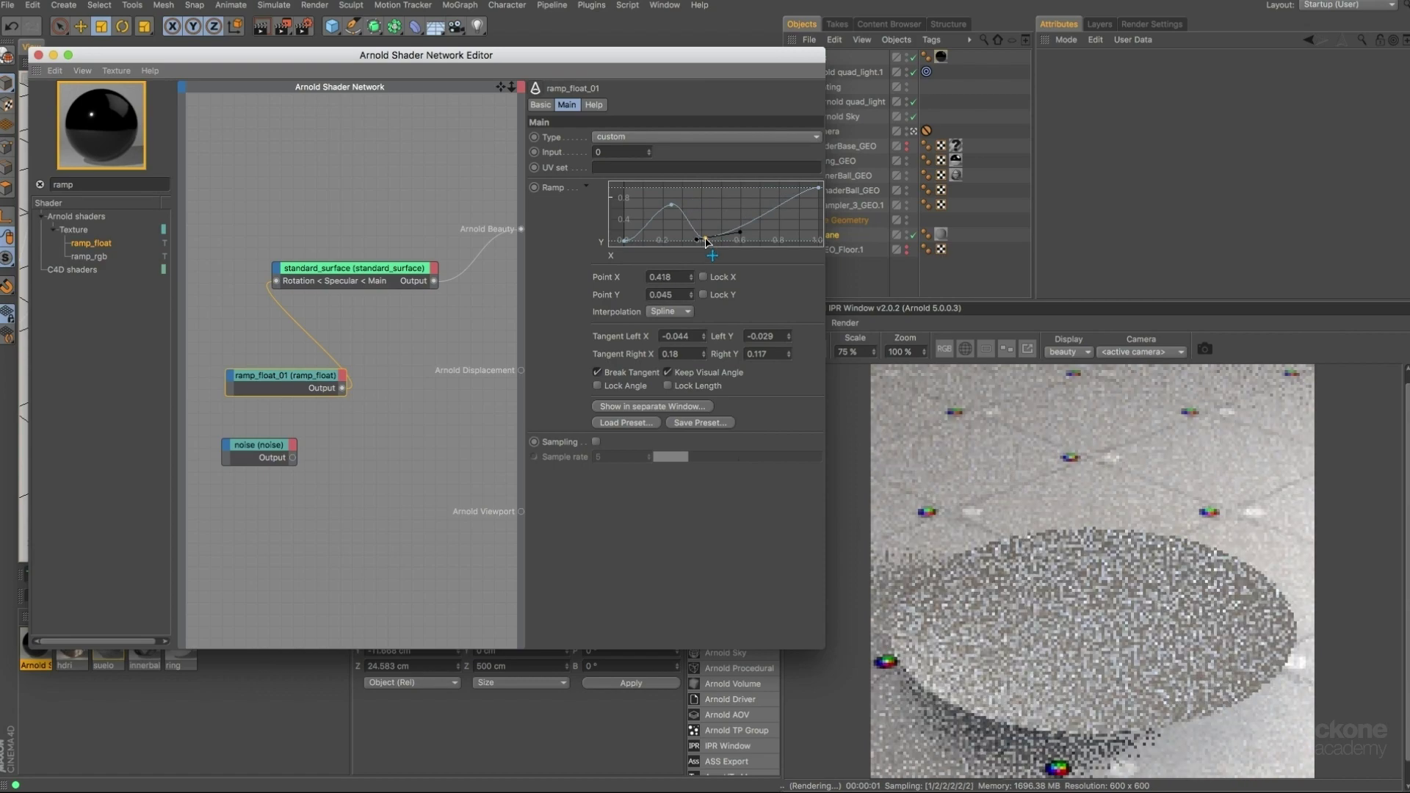
drag(740, 233, 737, 206)
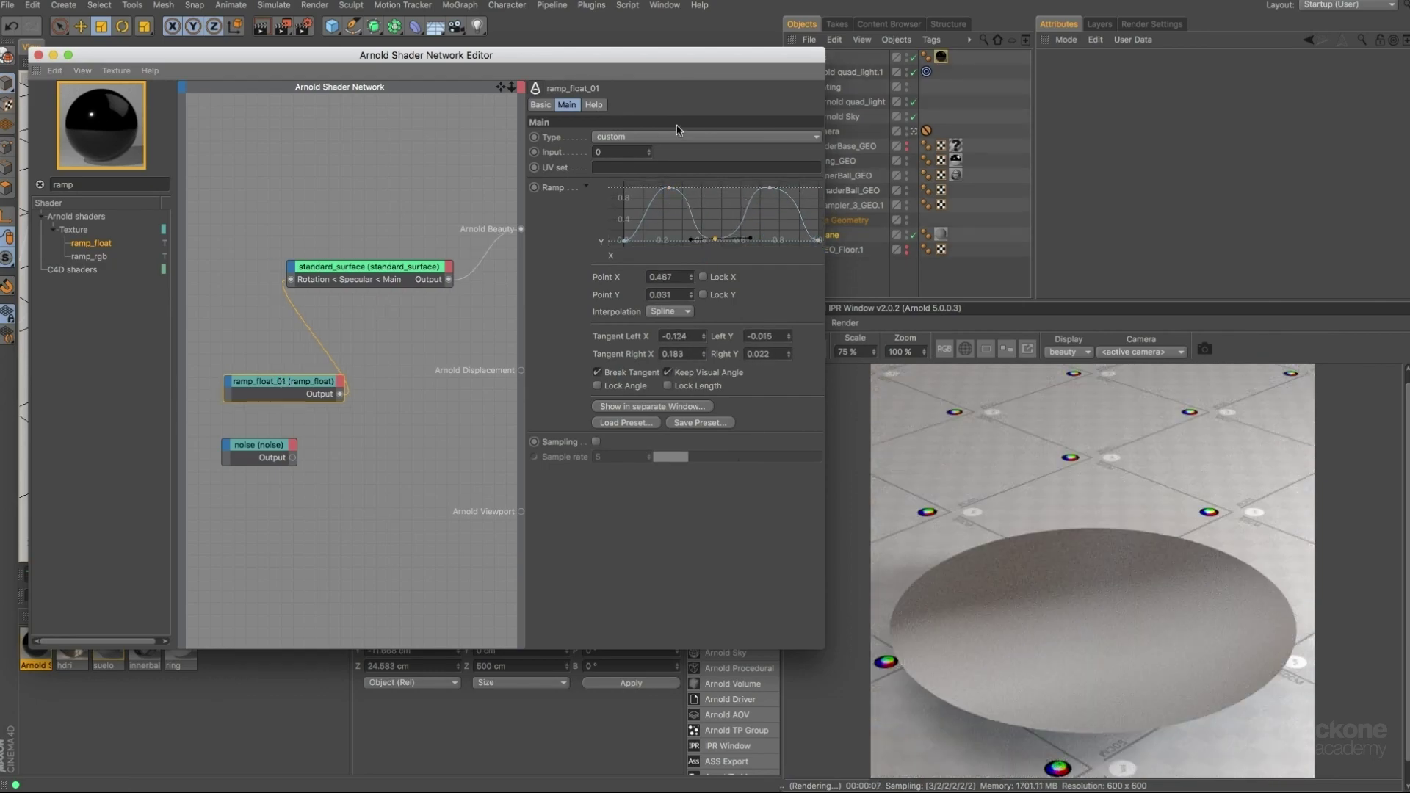
click(685, 140)
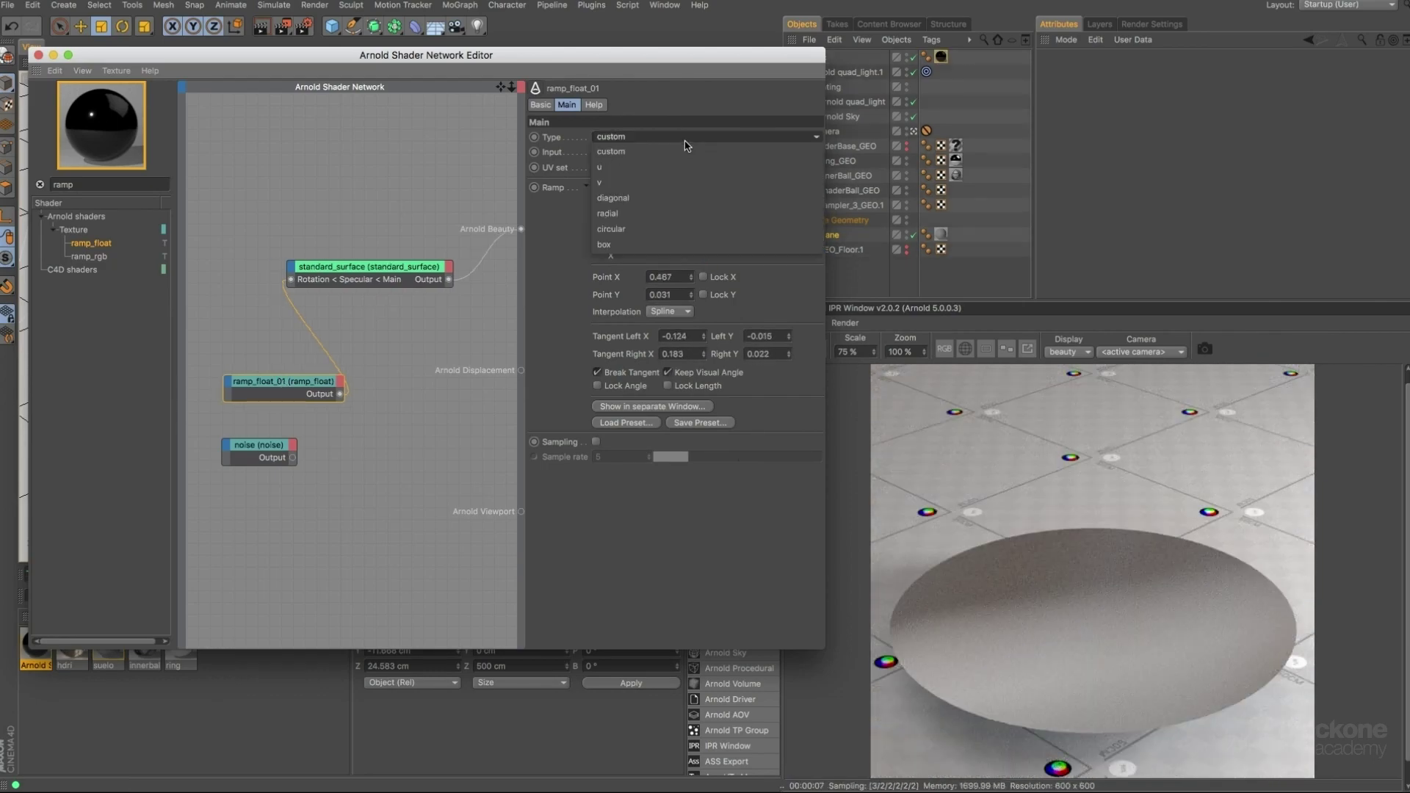
click(636, 214)
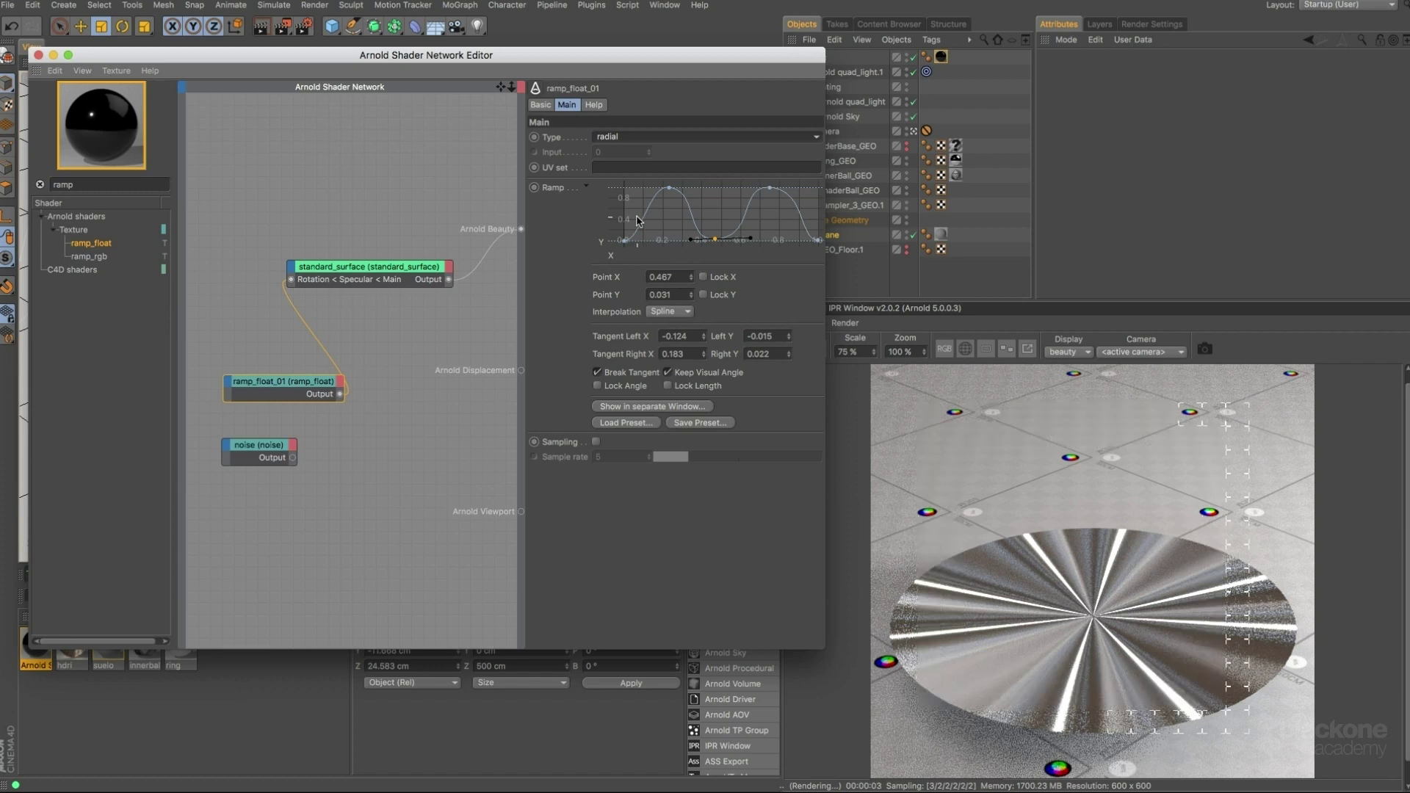
Try a specular anisotropy of 0.48 on the standard_surface node, then set it to 0.5.
click(400, 268)
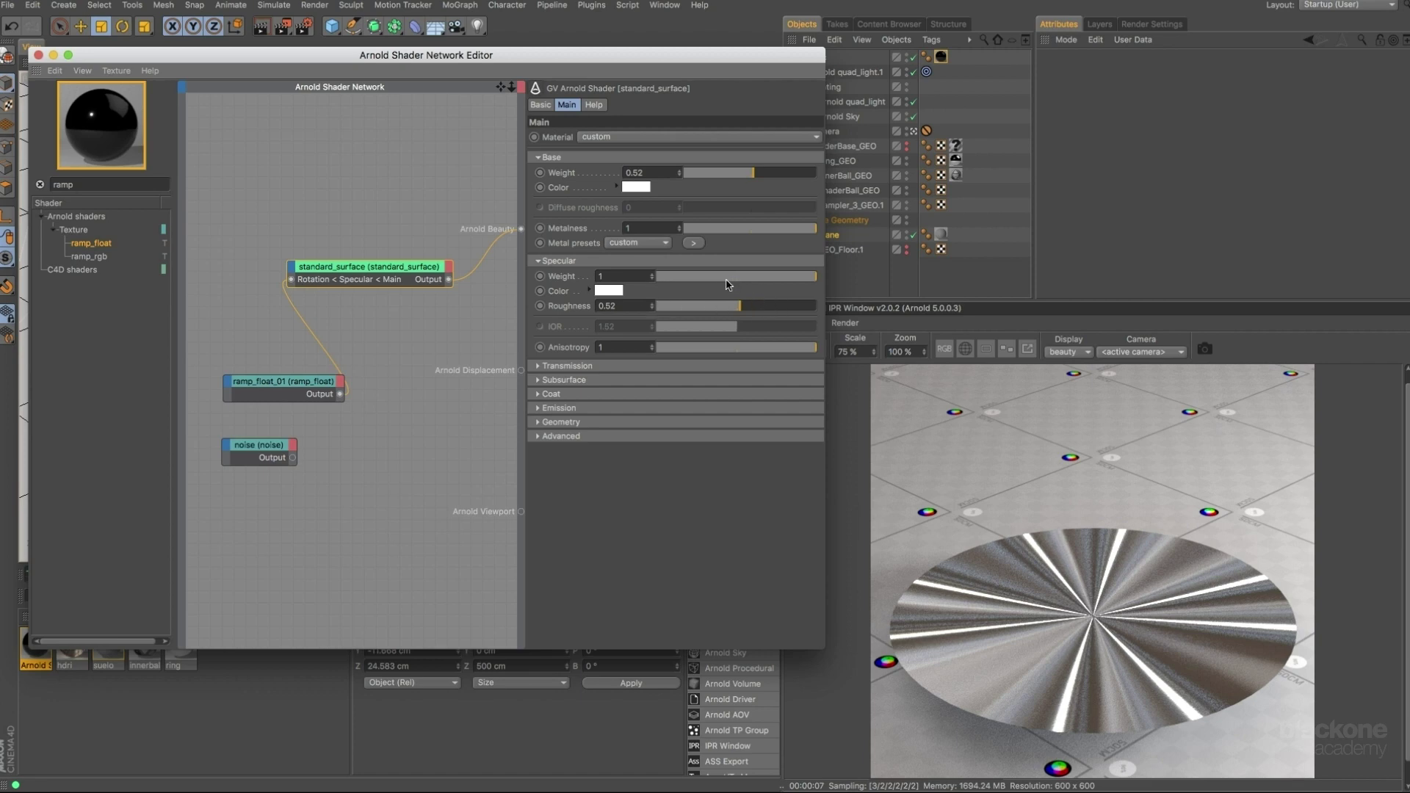
drag(756, 341, 733, 356)
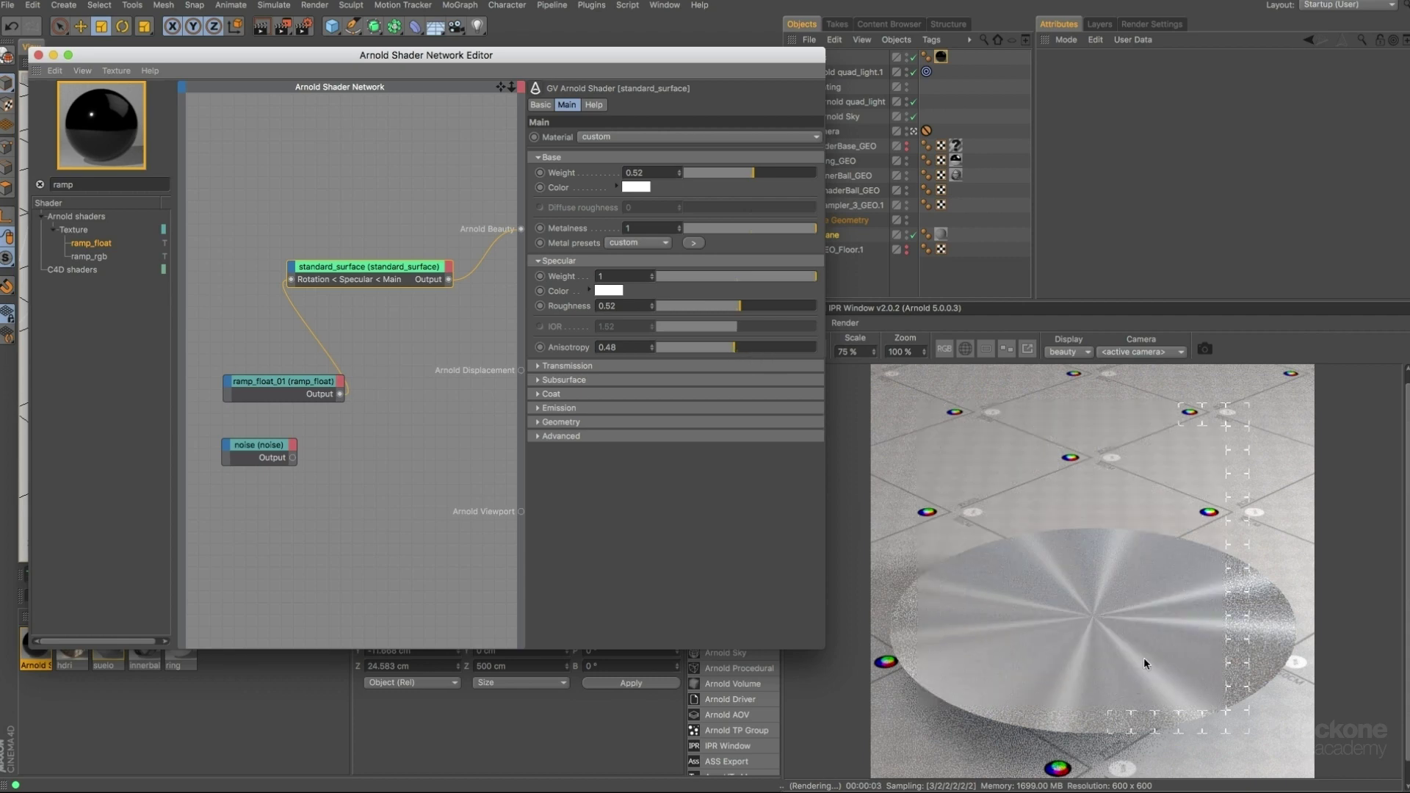
click(737, 348)
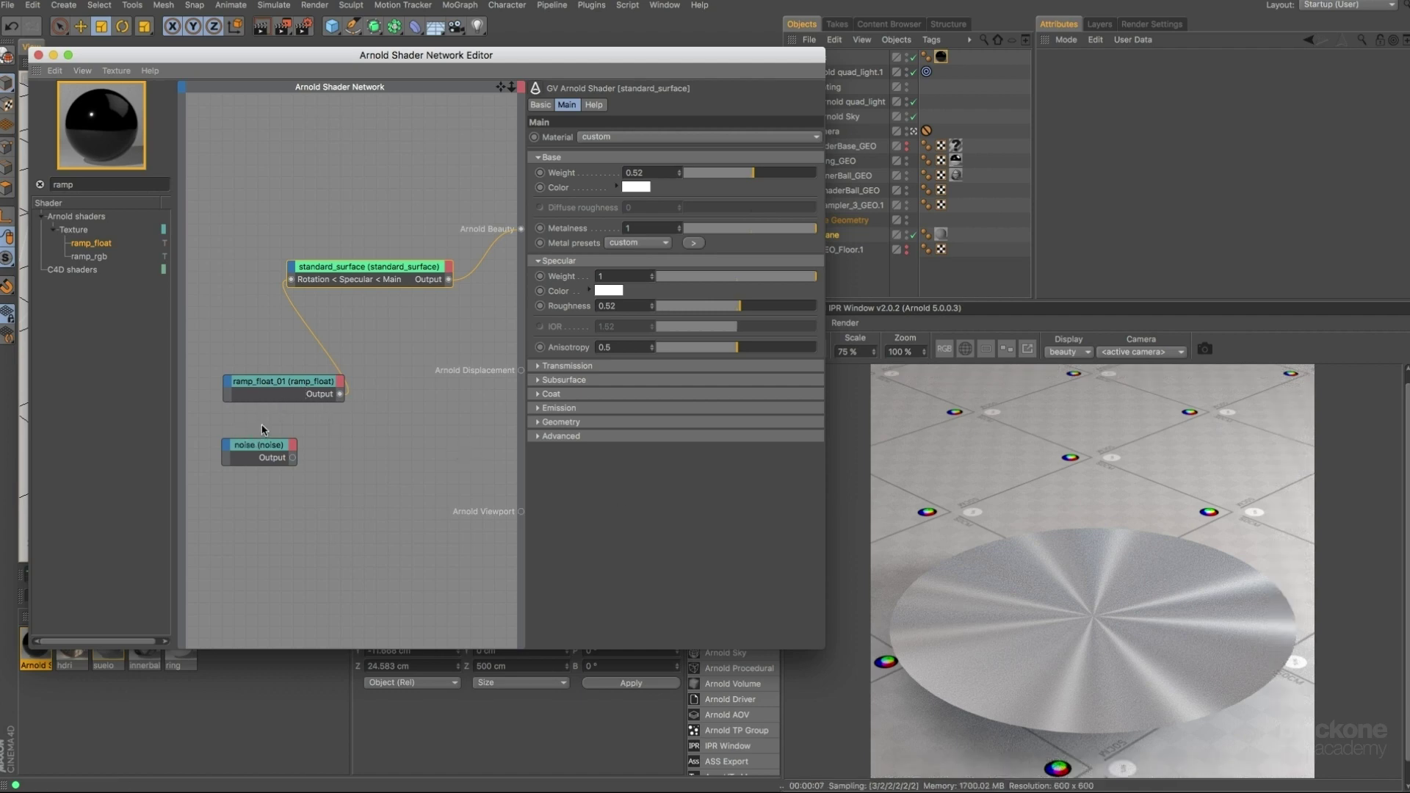
Search for "bump", add a bump2d node beside the noise node and connect the noise output to its Bump map input.
drag(258, 440, 294, 445)
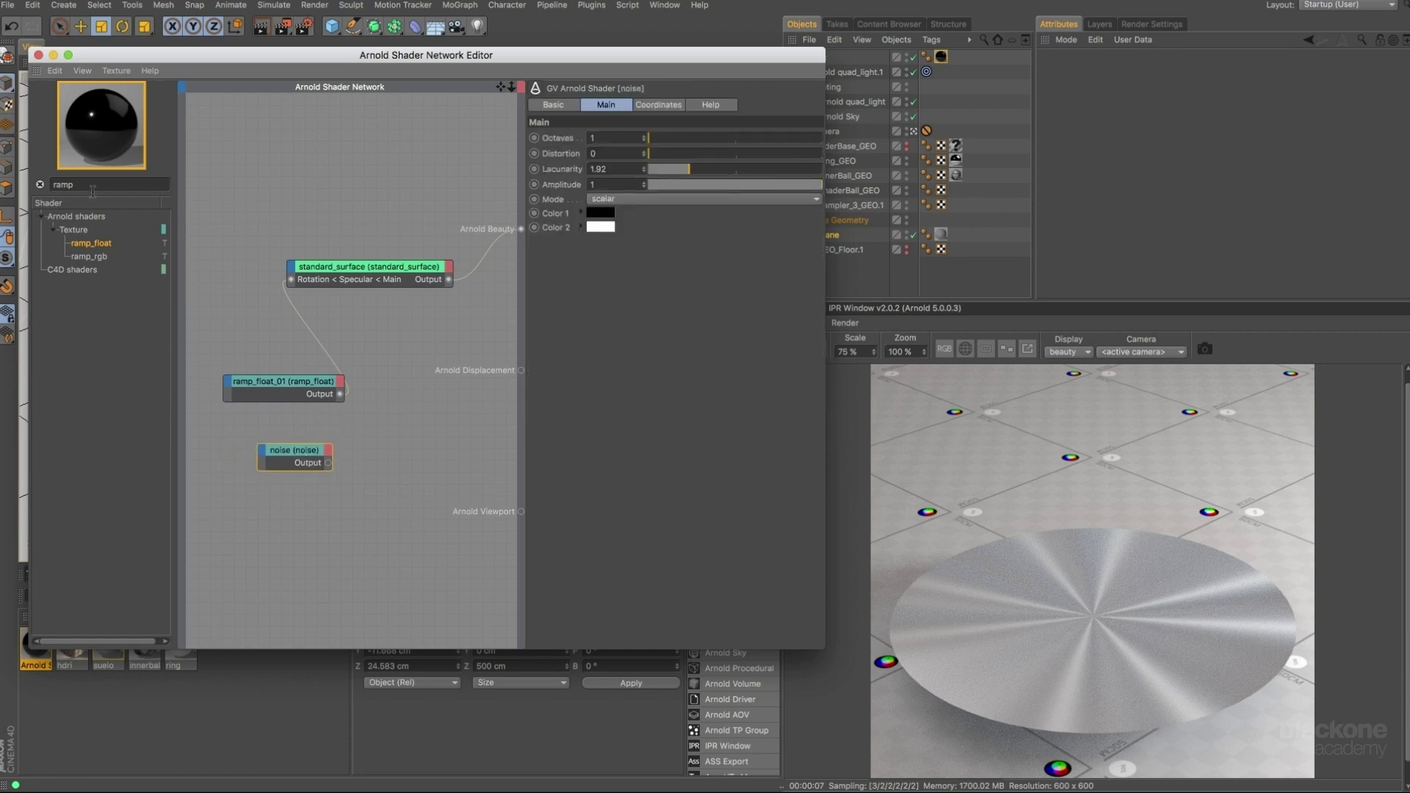
drag(74, 185, 53, 184)
text(bu)
mouse_move(383, 427)
mouse_down()
mouse_move(364, 426)
mouse_move(400, 445)
mouse_move(355, 468)
mouse_move(362, 445)
mouse_up()
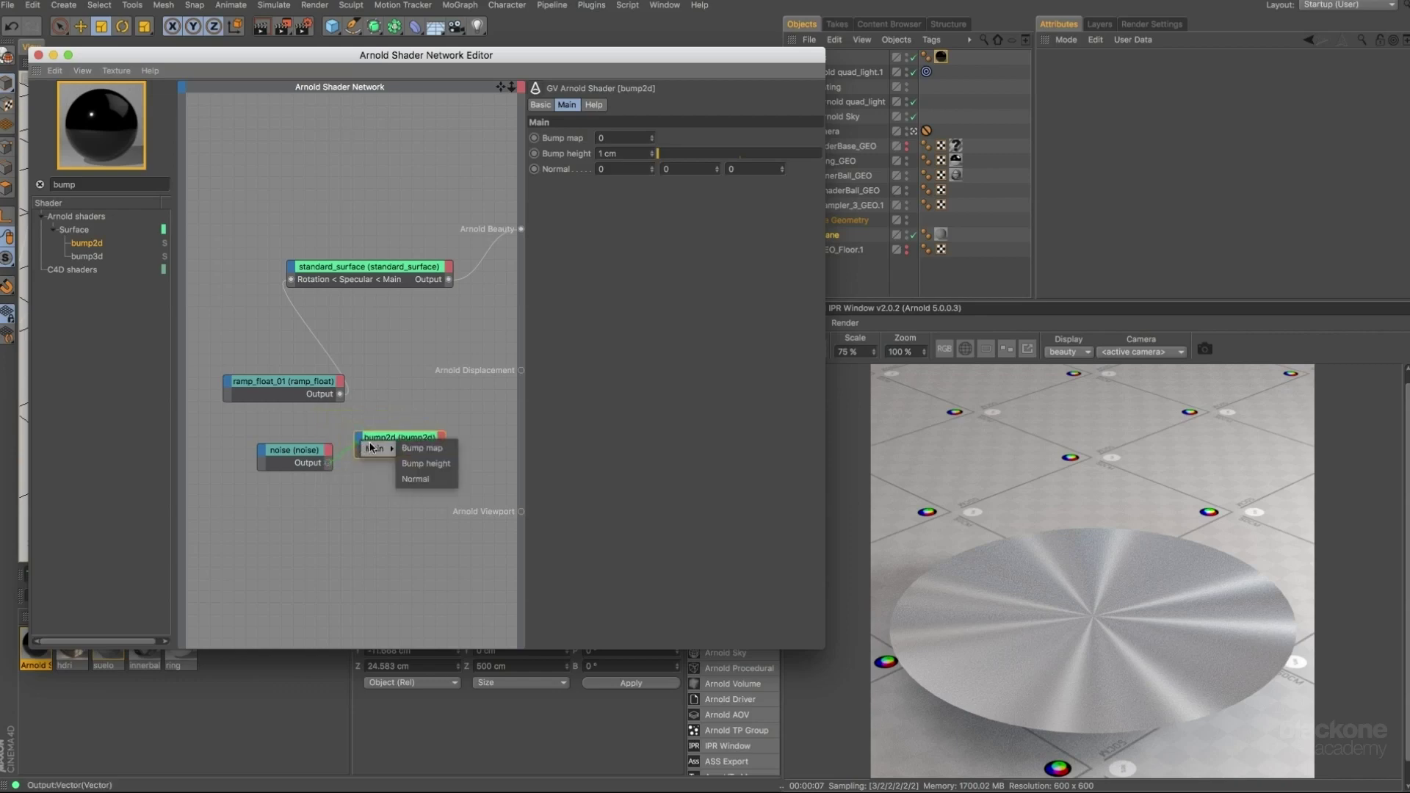
click(414, 449)
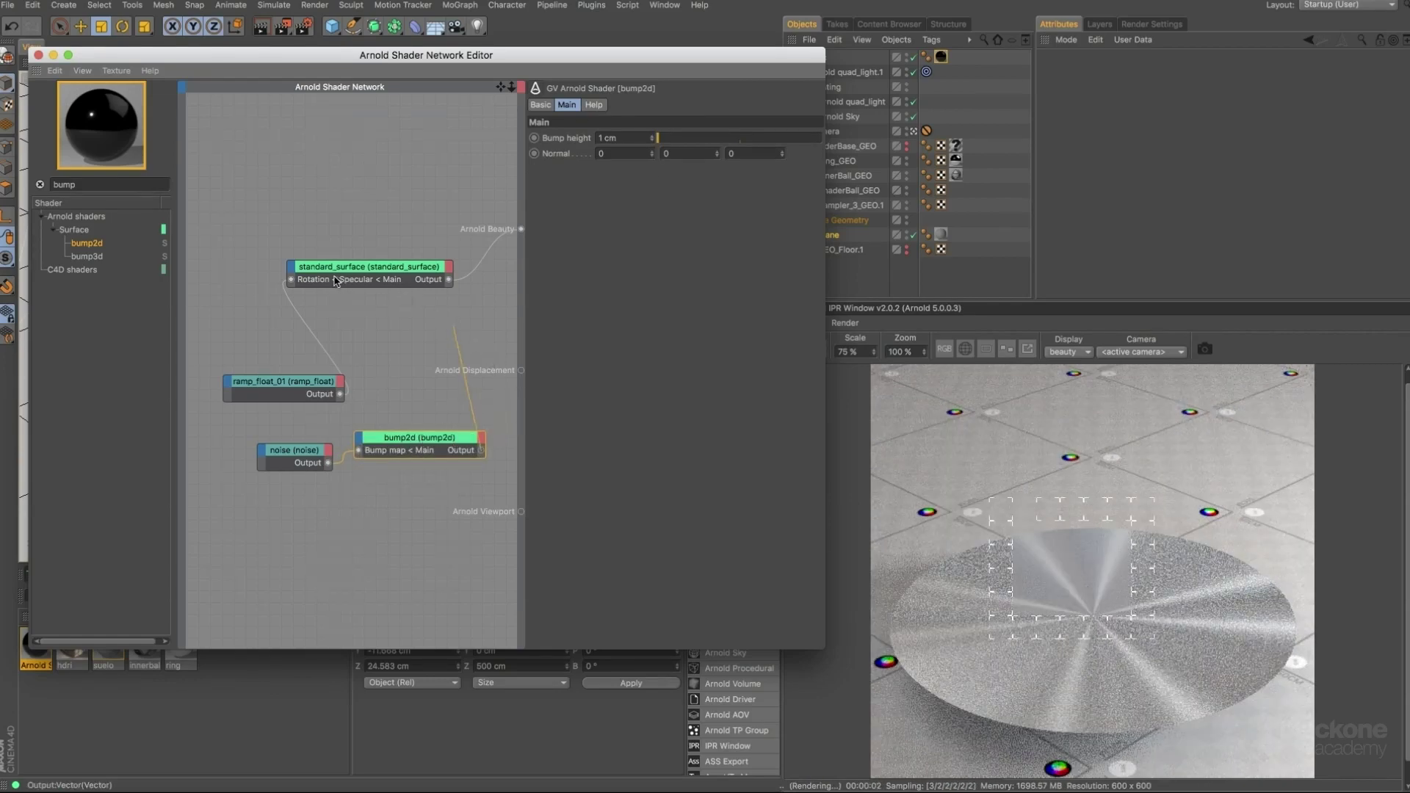
Connect the bump2d output to the standard_surface Geometry Normal input.
drag(481, 449, 292, 279)
mouse_move(308, 277)
mouse_move(363, 368)
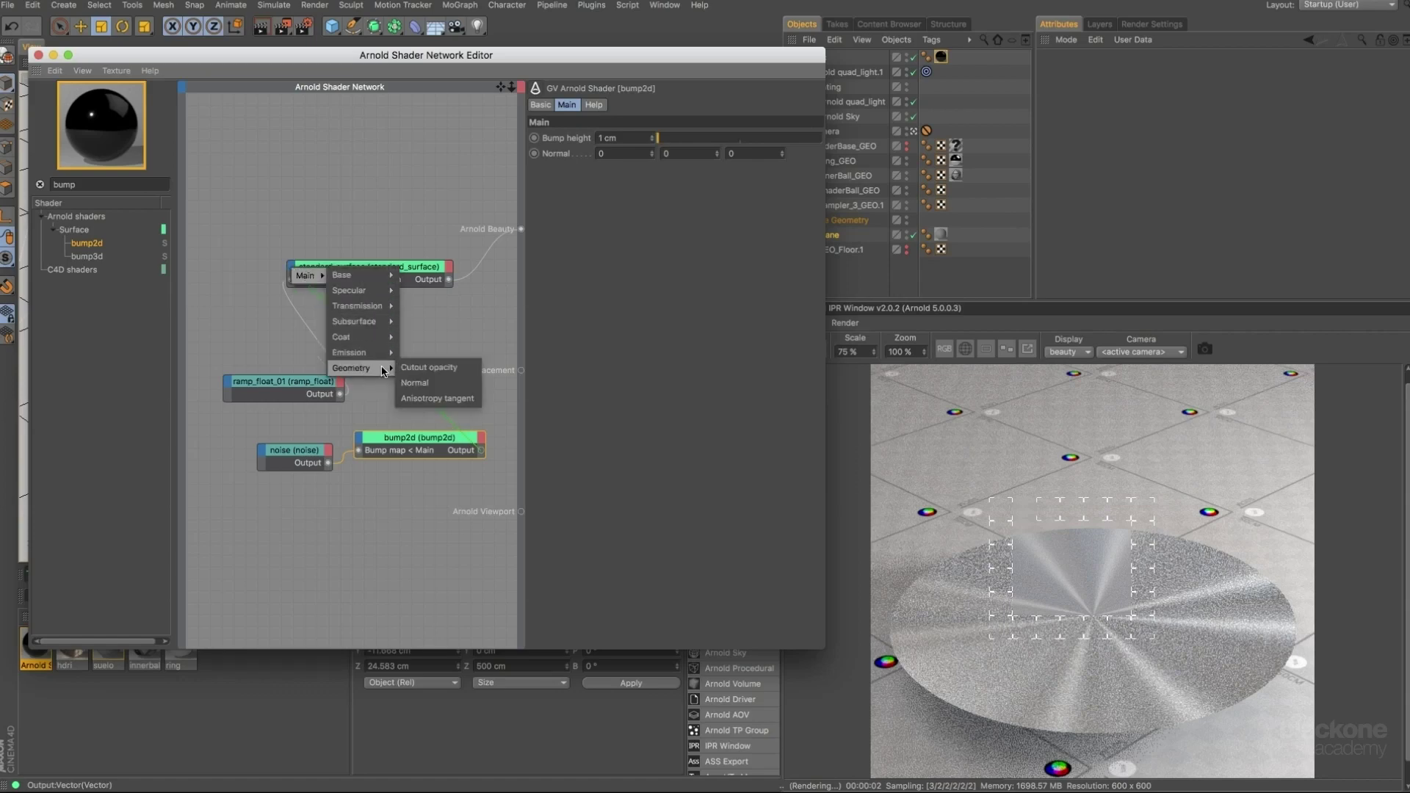
click(426, 384)
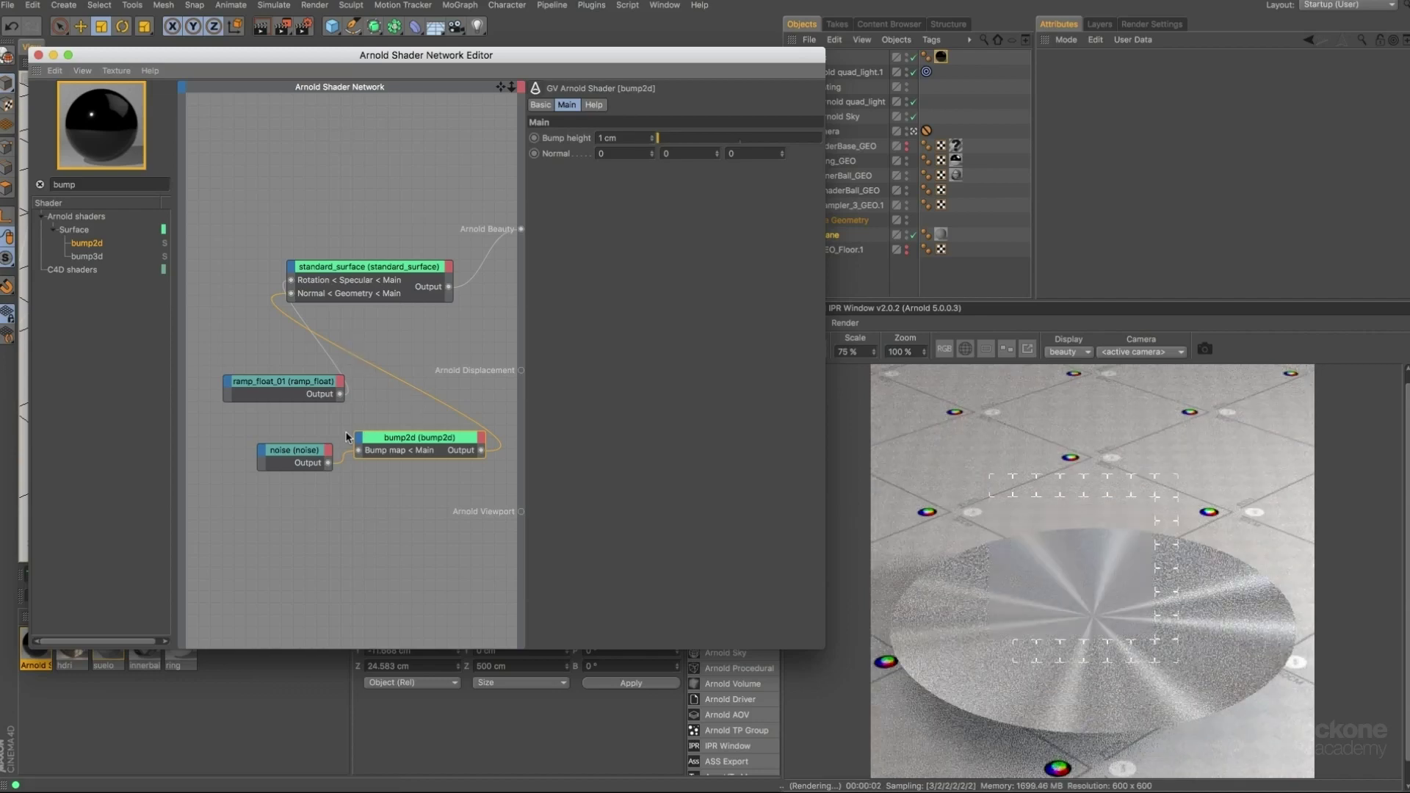
Connect the noise output to Arnold Beauty to preview it, try 8 octaves and set the octaves back to 1.
click(302, 453)
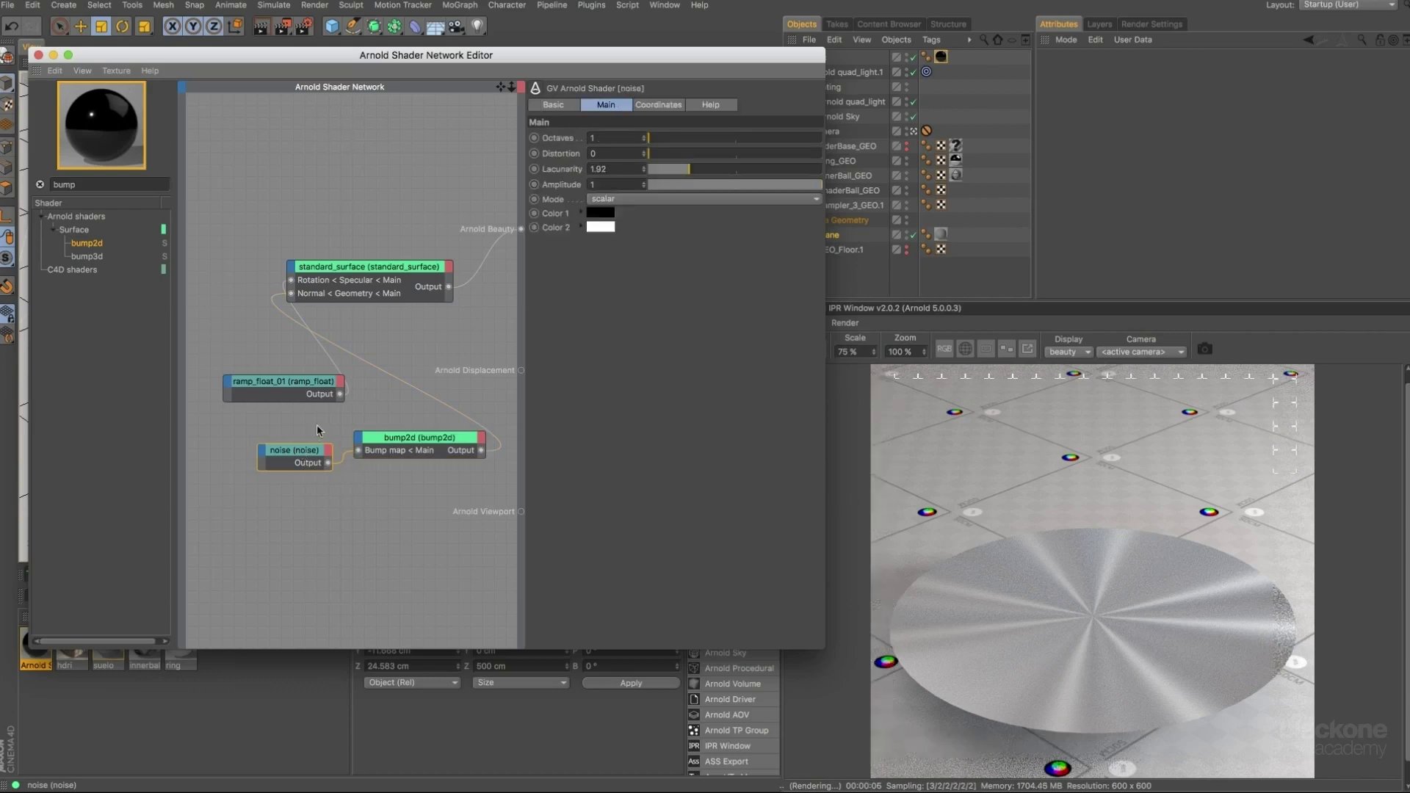
drag(481, 450, 521, 232)
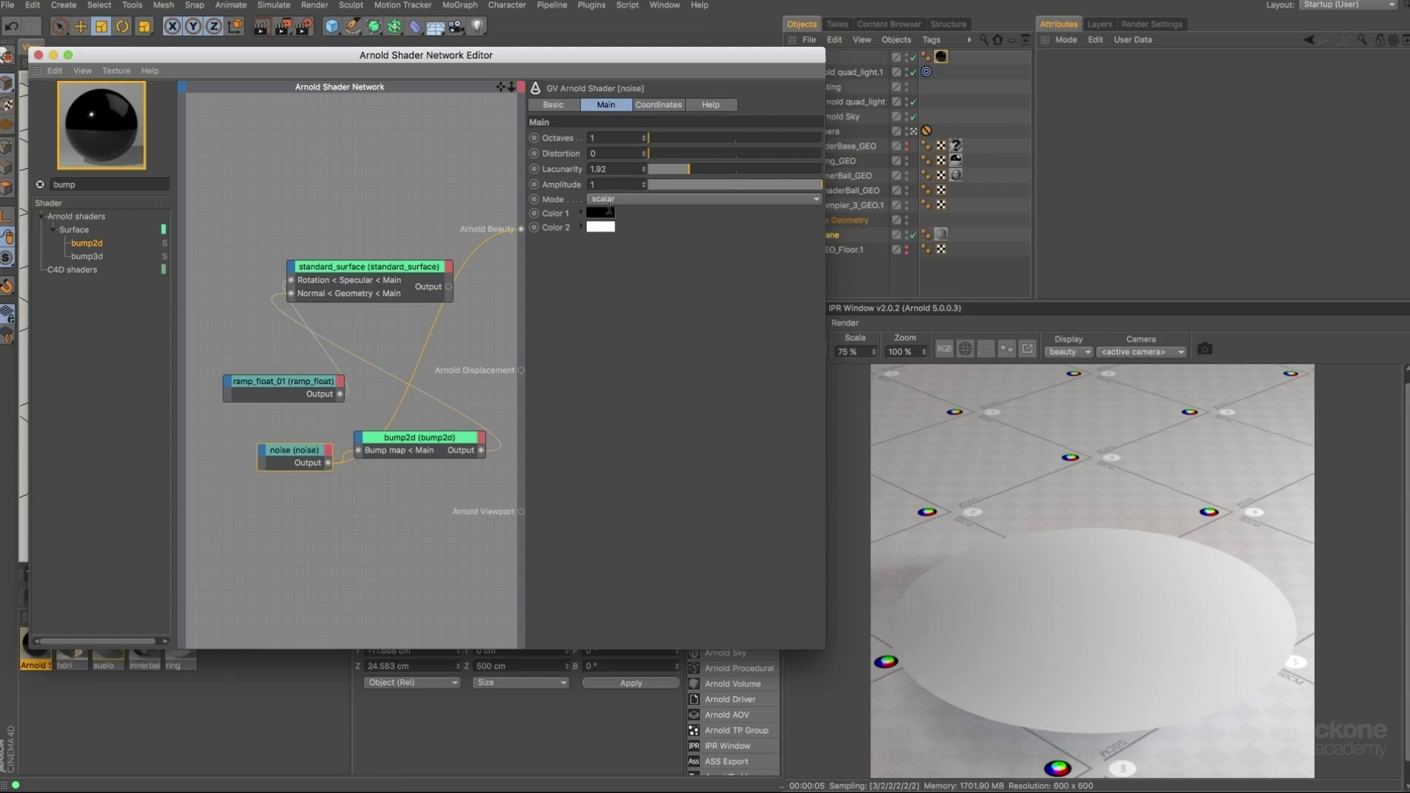
drag(682, 138, 865, 160)
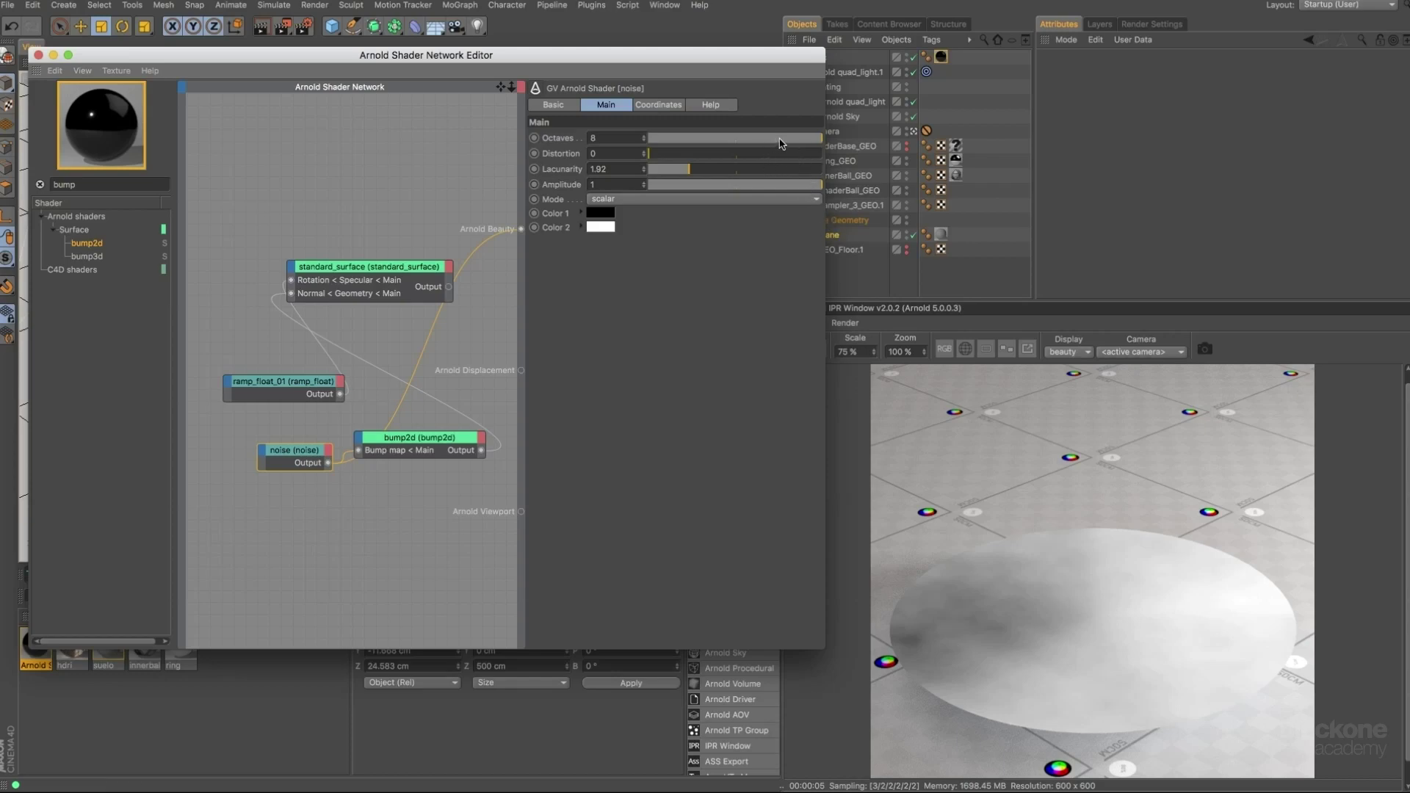
drag(781, 144, 649, 138)
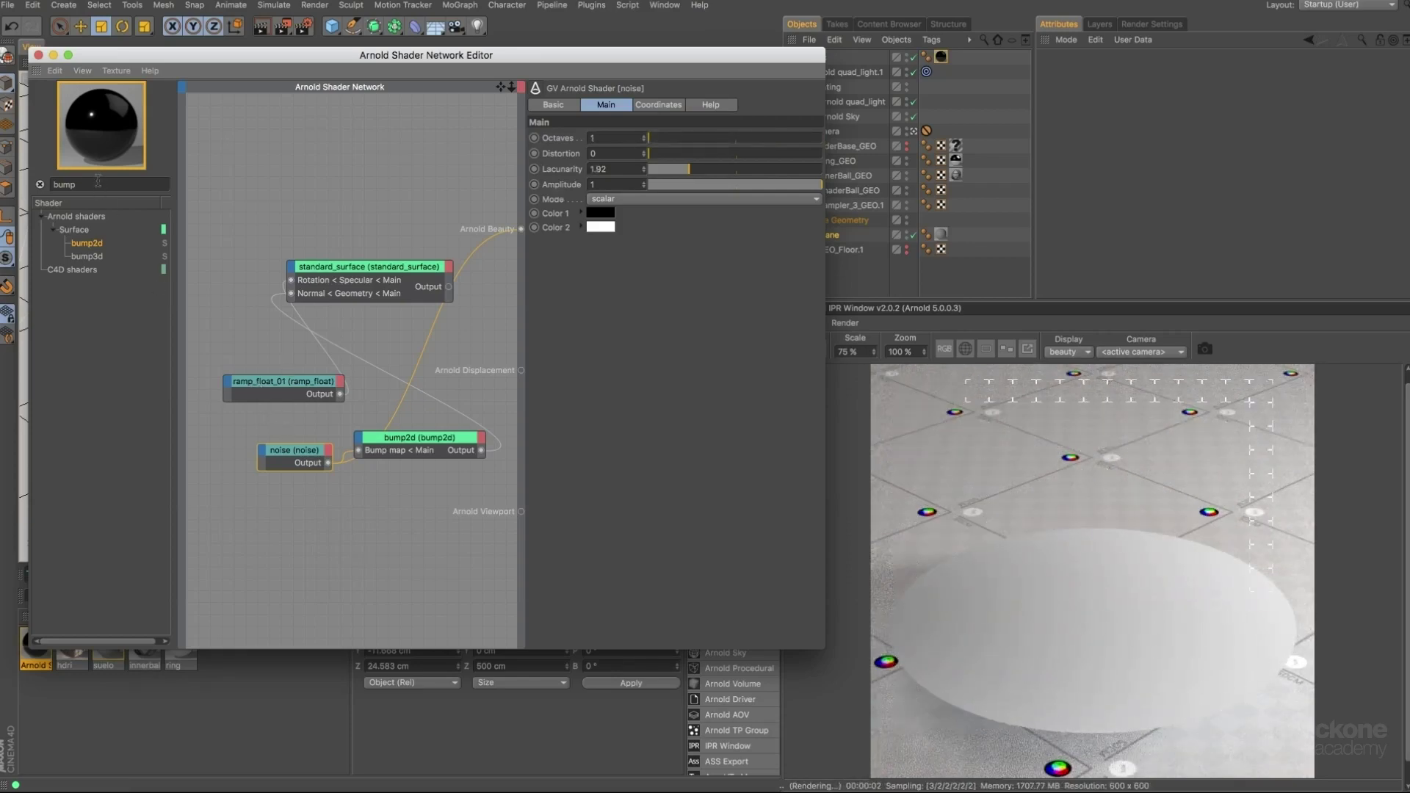
Search for "ramp", add a second ramp_float node below the noise node and set its type to circular.
drag(98, 180, 63, 184)
text(ramp)
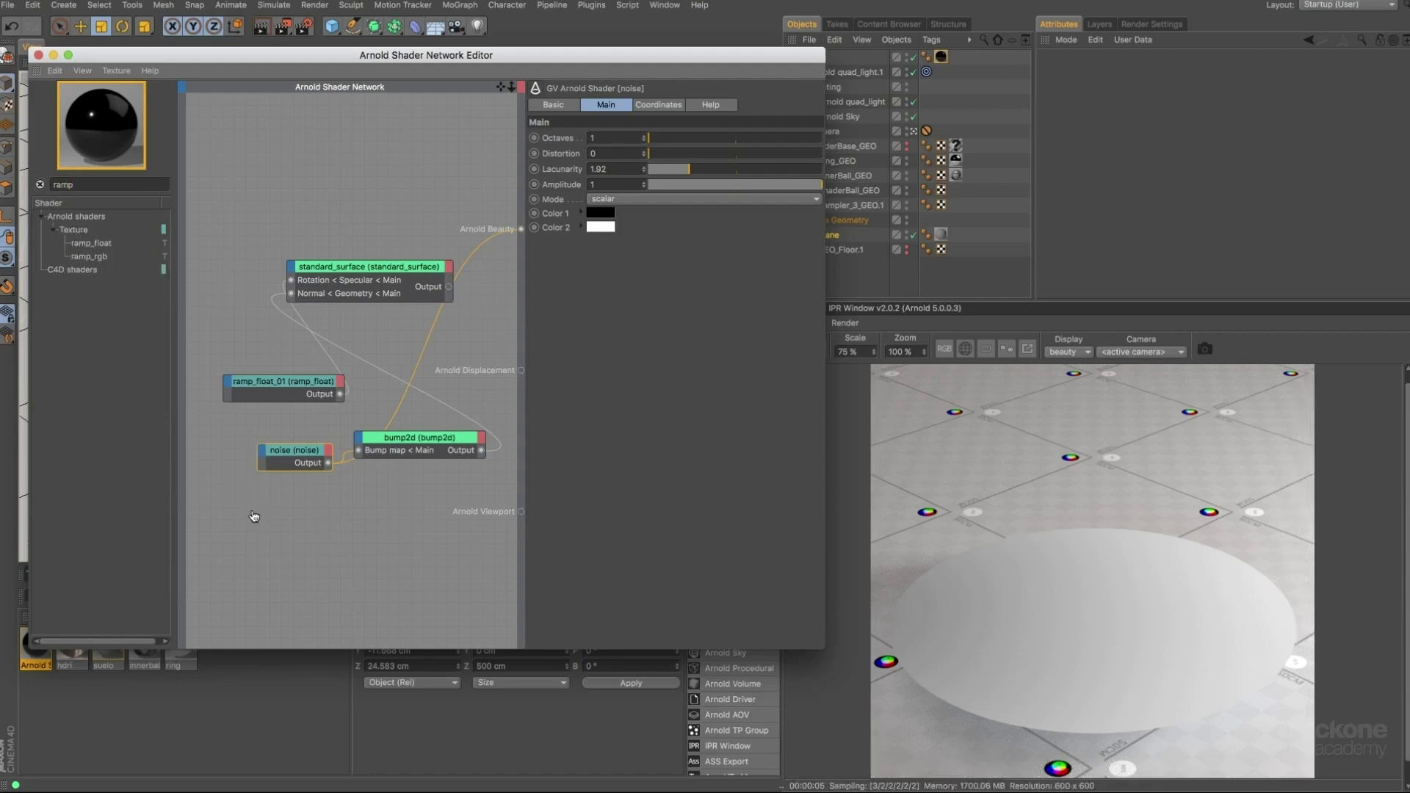
drag(253, 516, 277, 513)
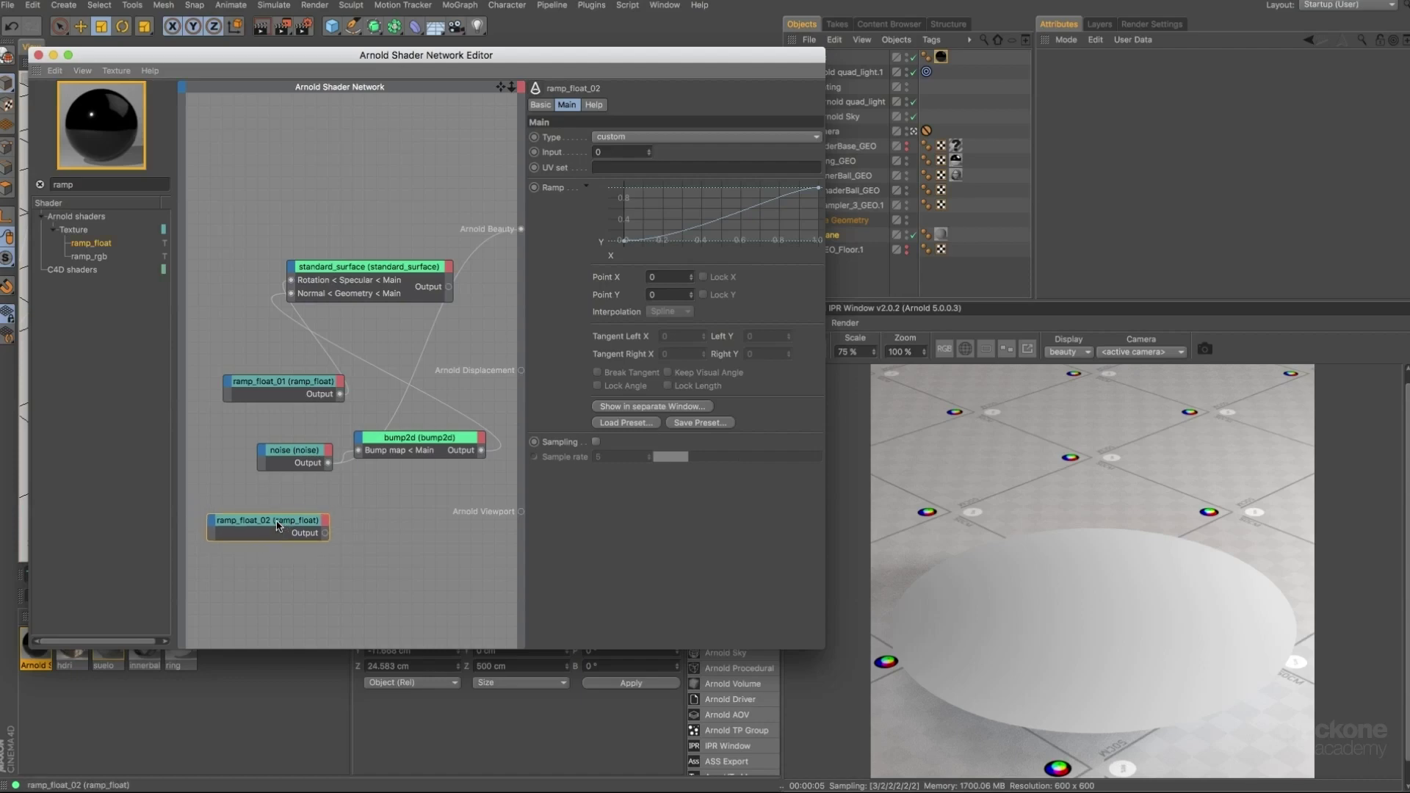
click(638, 138)
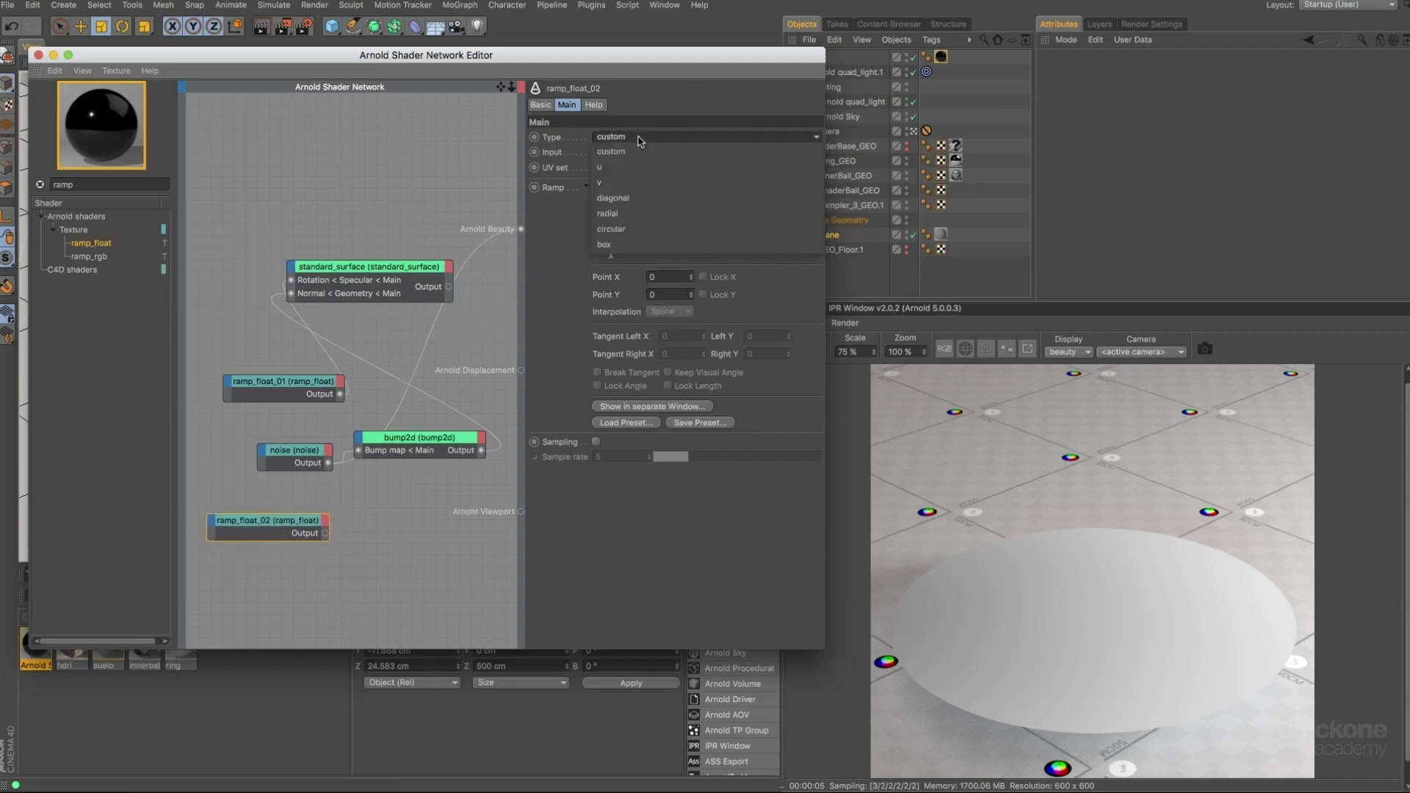
click(630, 229)
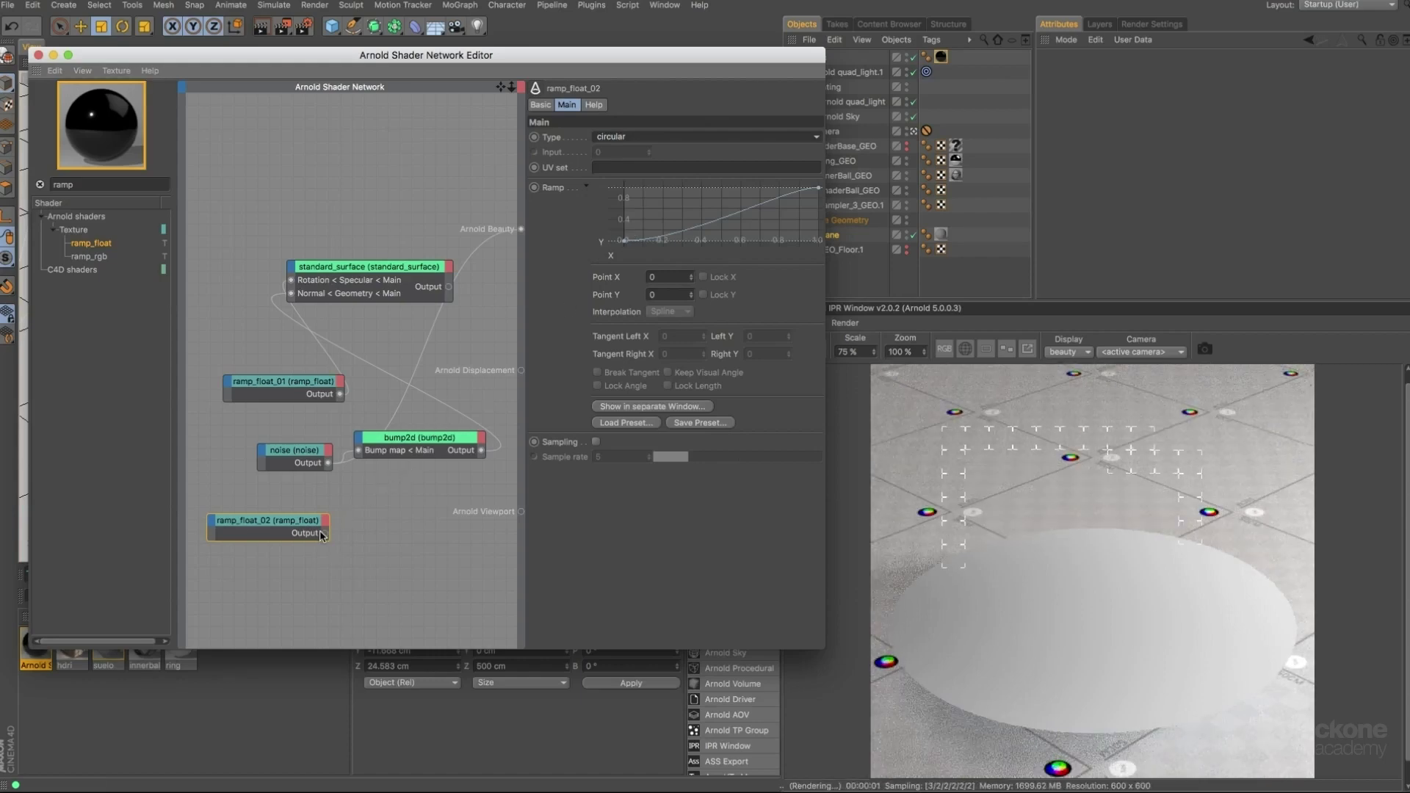
Connect the ramp_float_02 output to the P coordinates input of the noise node.
drag(324, 533, 263, 451)
mouse_move(287, 470)
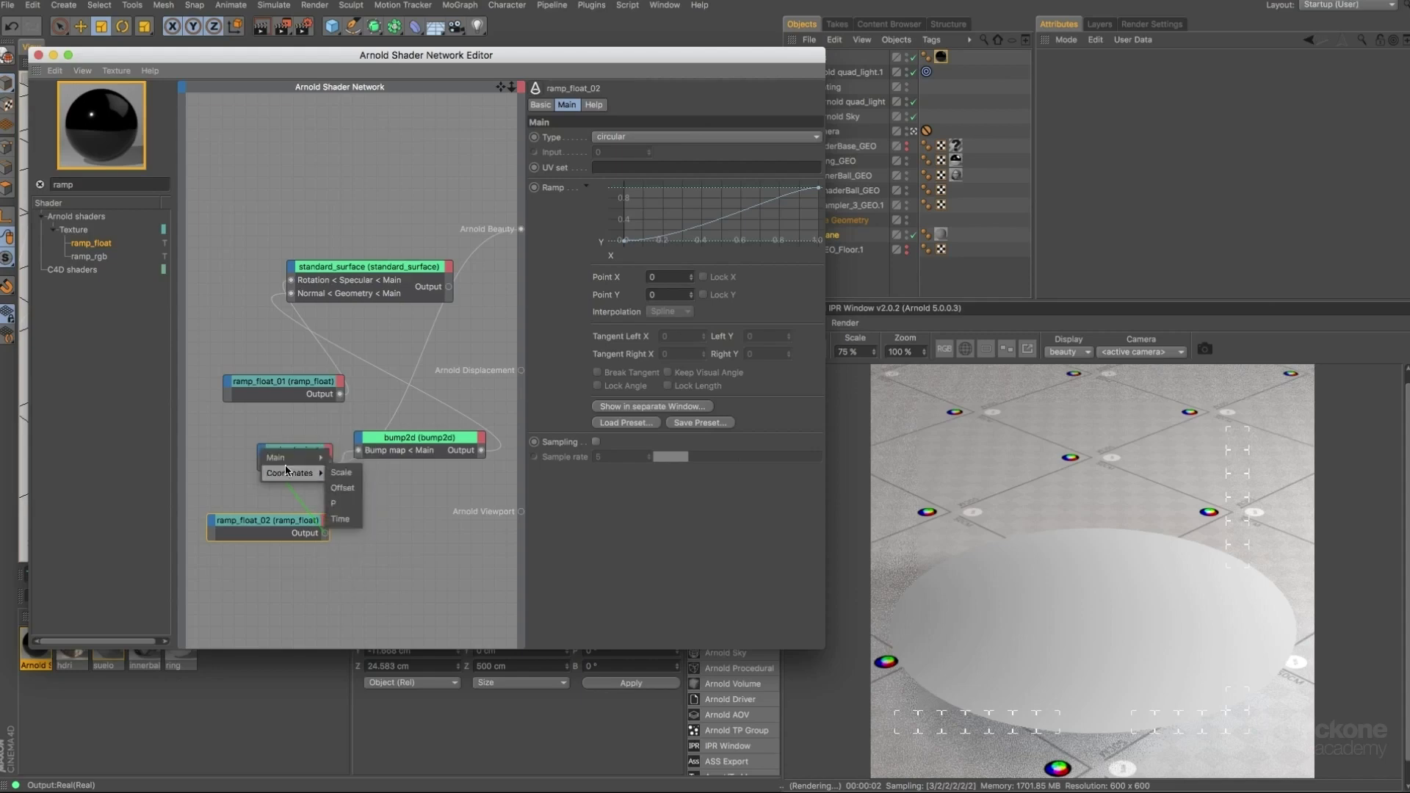
click(339, 503)
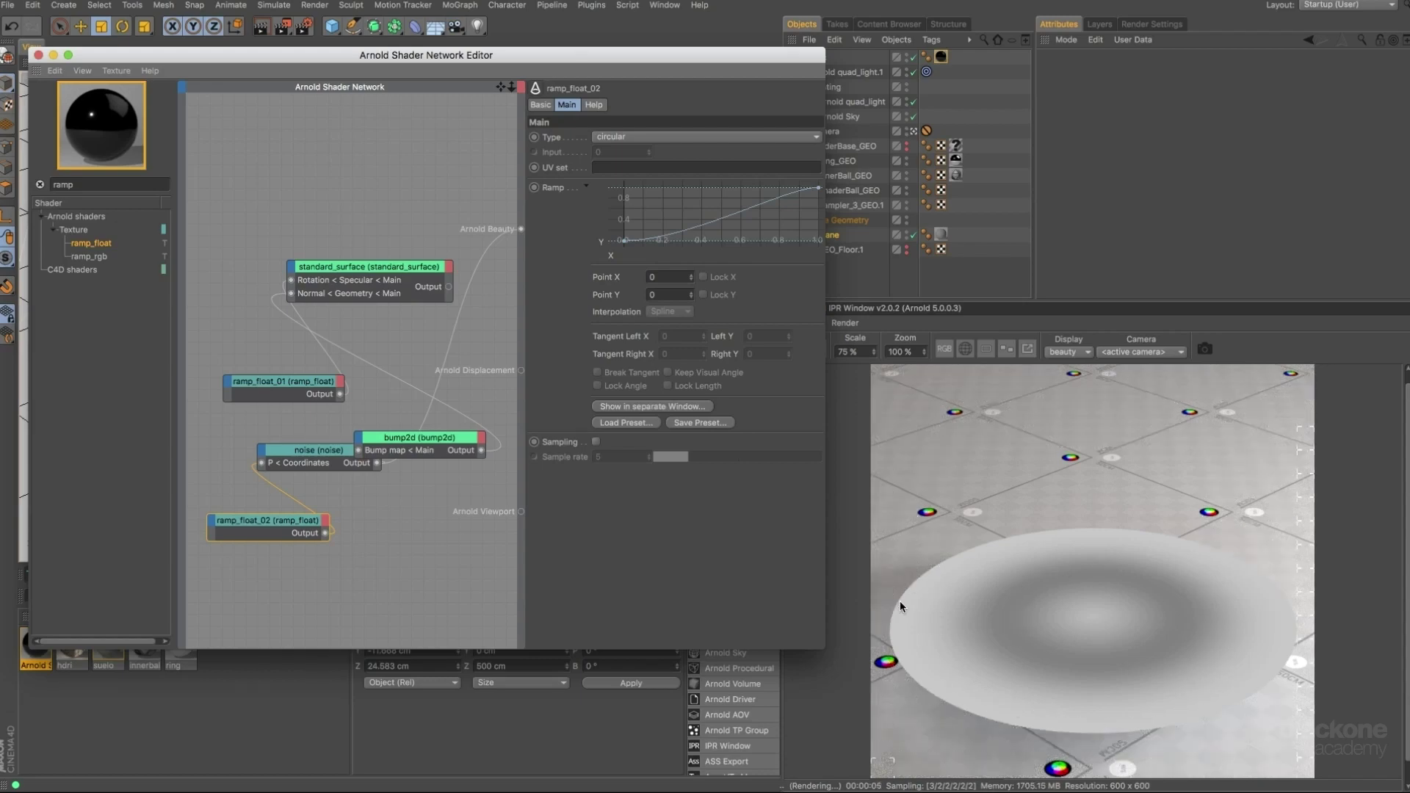
Set the noise node's uniform coordinate scale to 43.
click(327, 457)
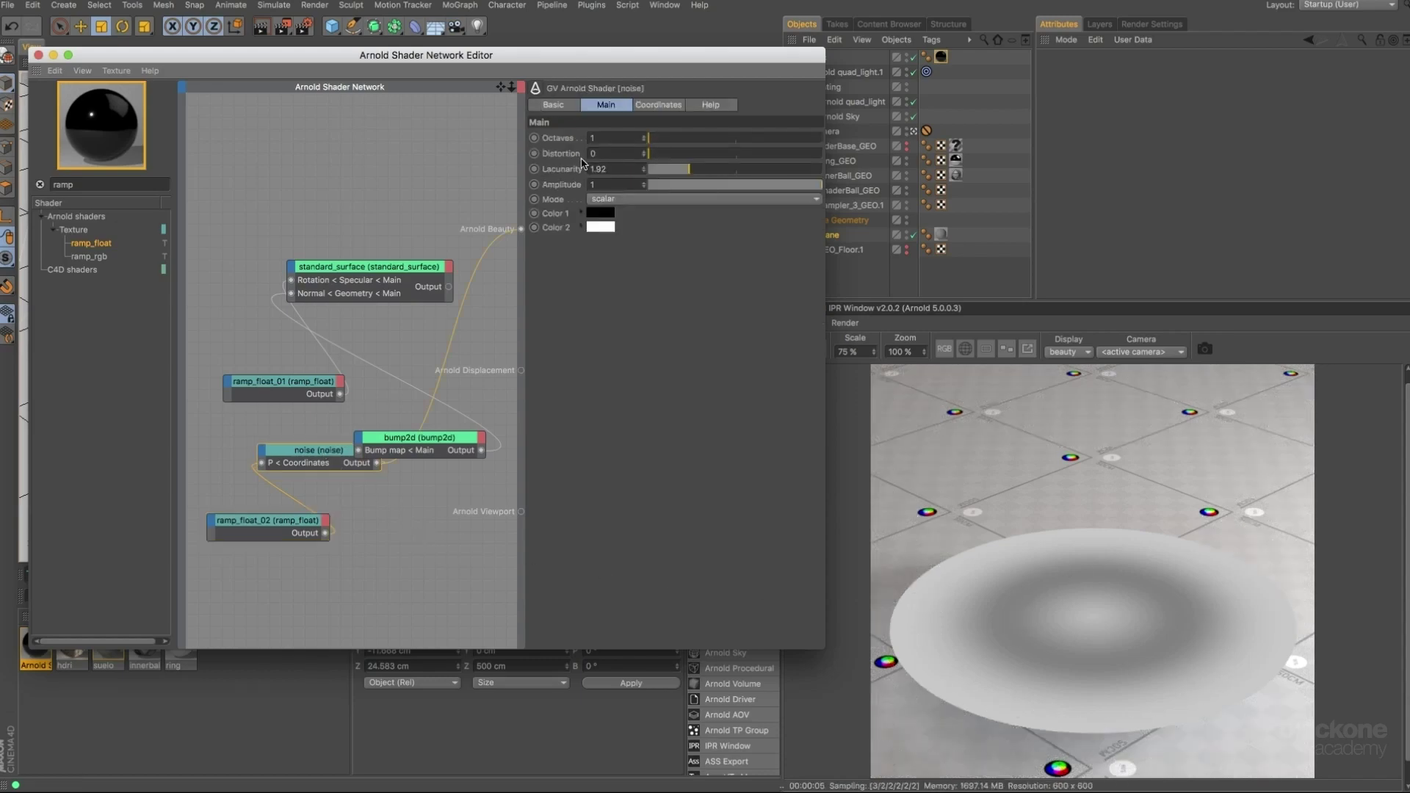
click(653, 108)
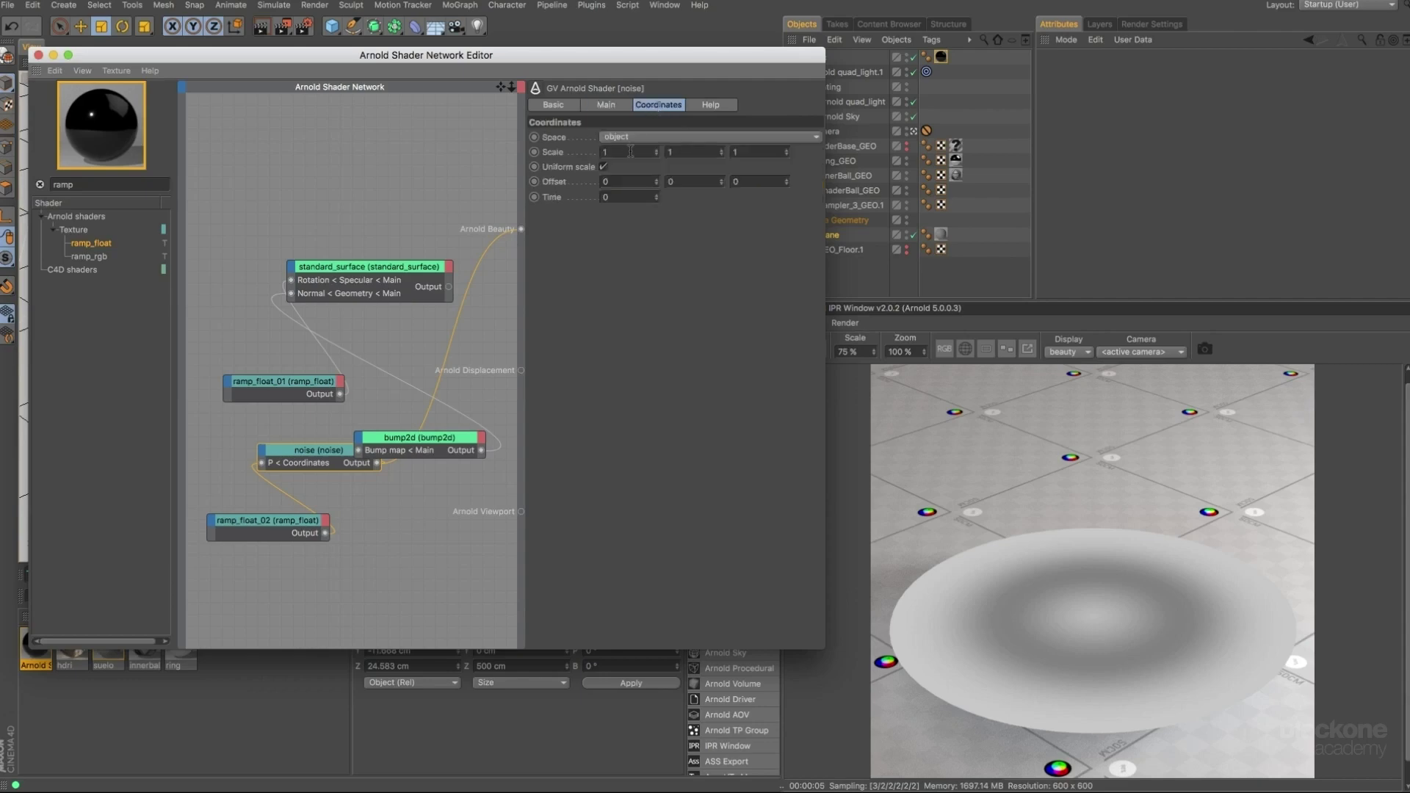
drag(656, 152, 656, 121)
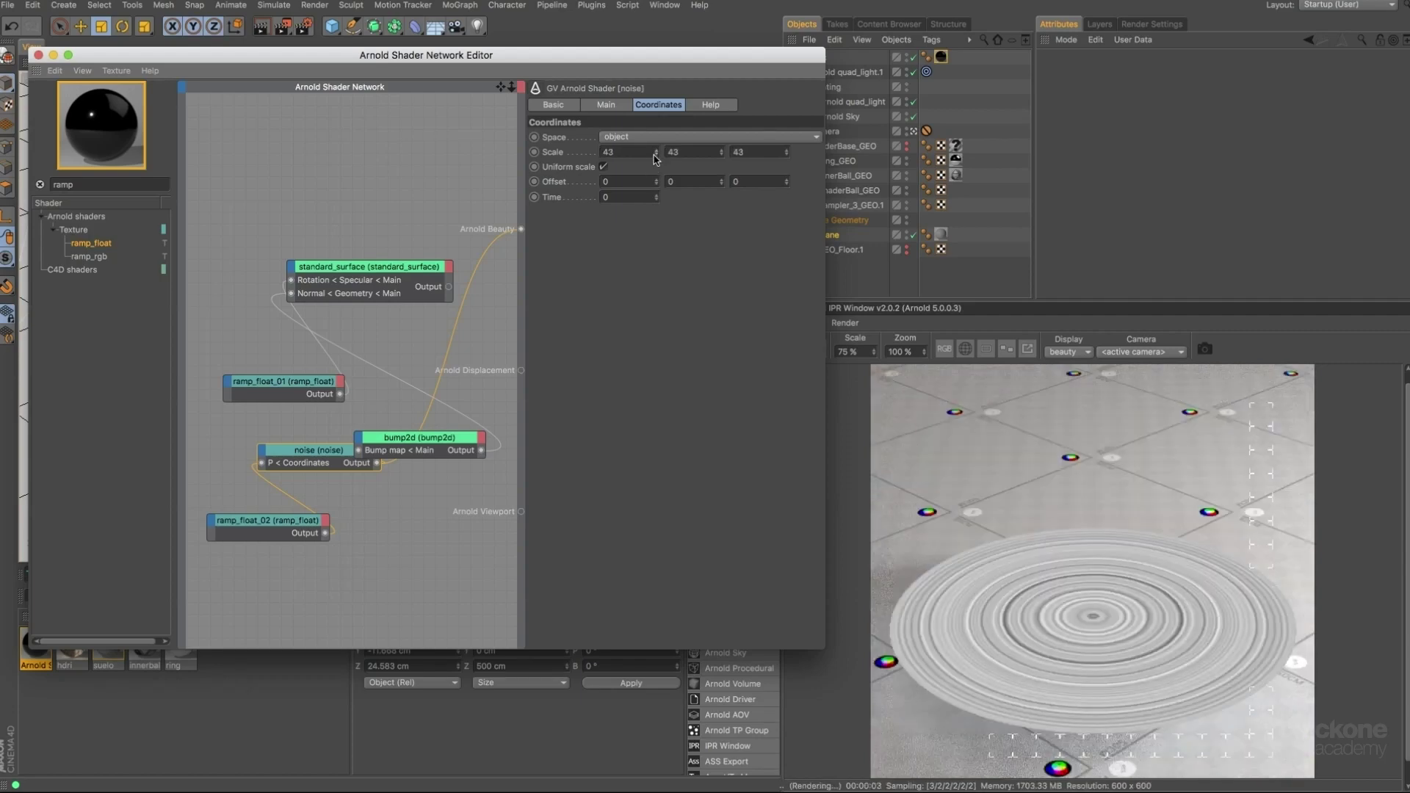
Set the noise node's uniform scale to 42, octaves to 3, distortion to 4.87 and amplitude to 0.26.
click(656, 155)
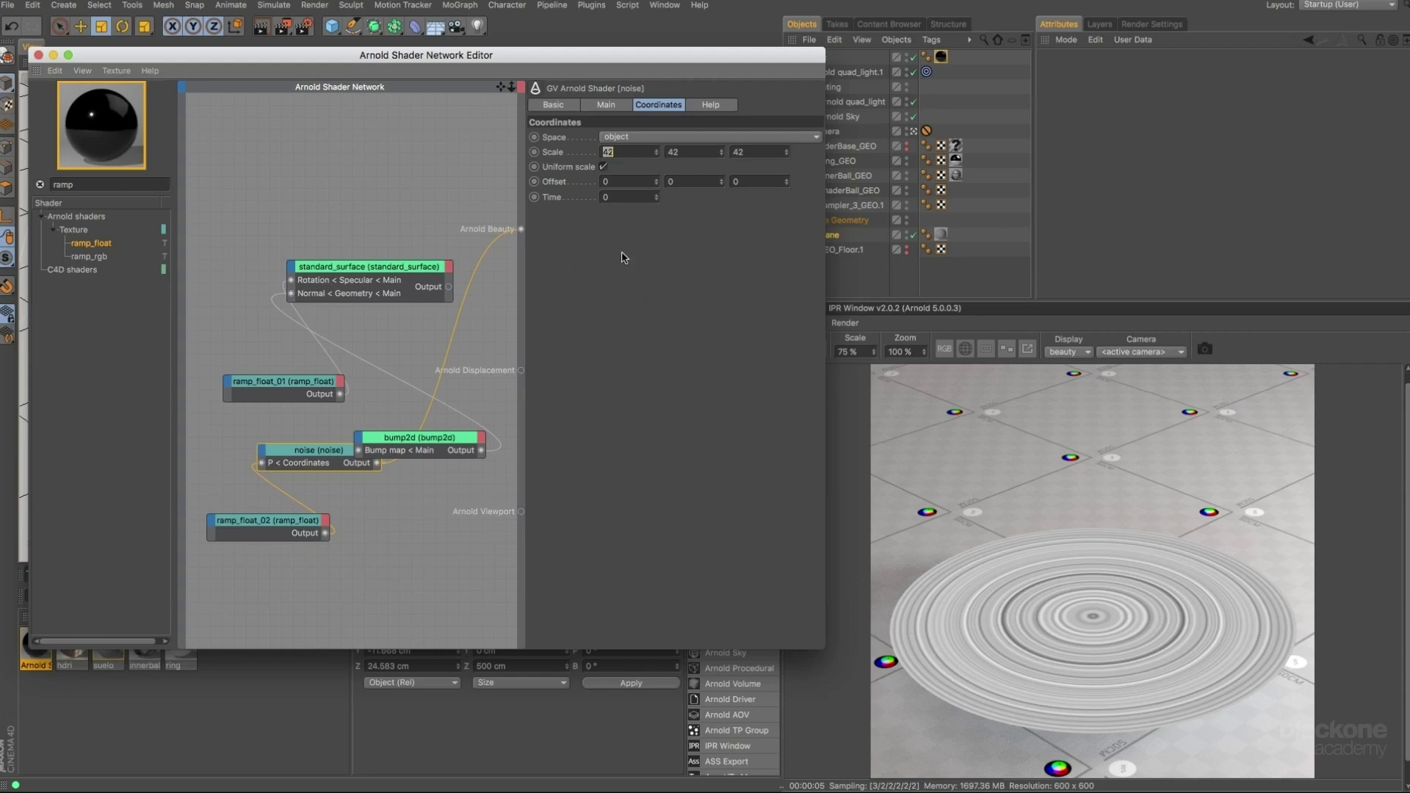
click(608, 106)
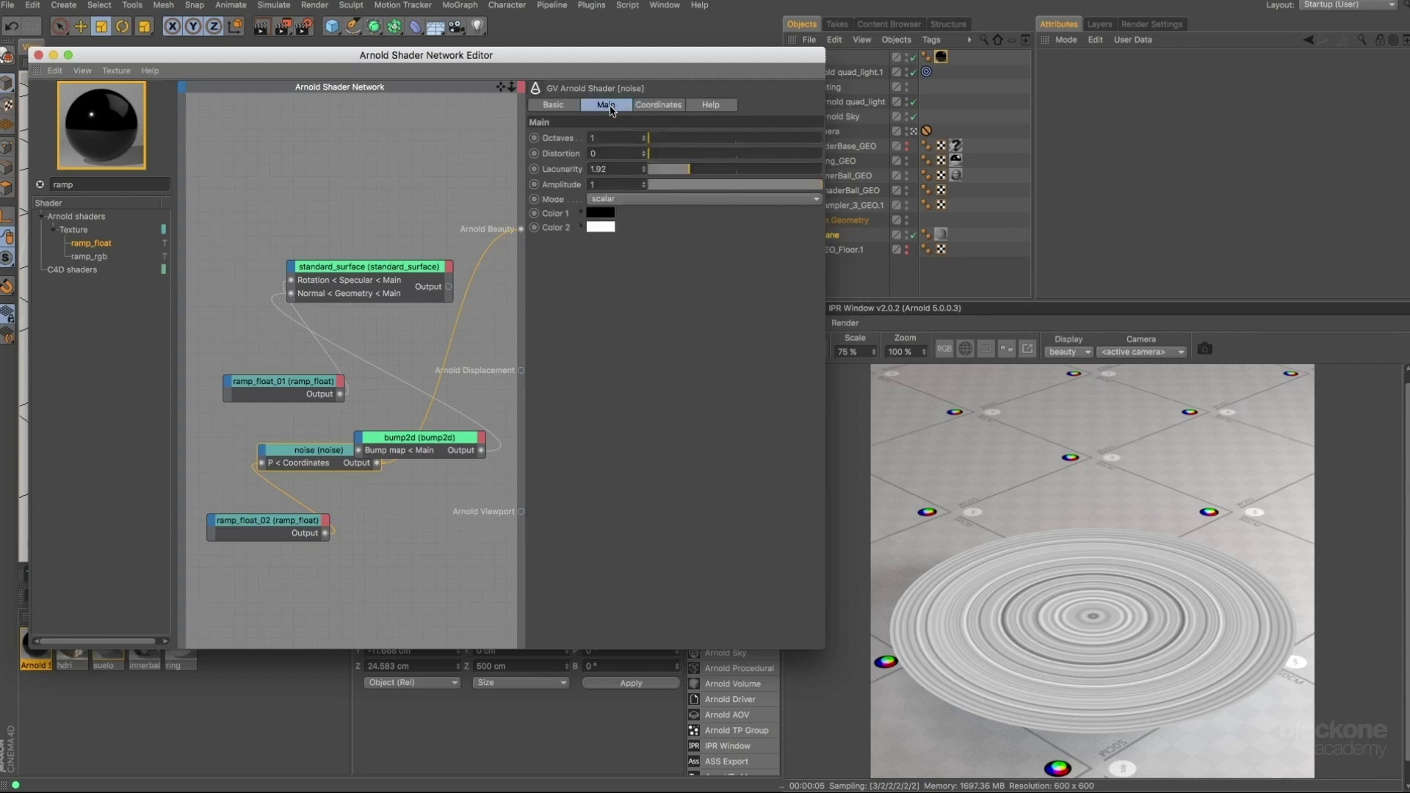
drag(661, 138, 708, 155)
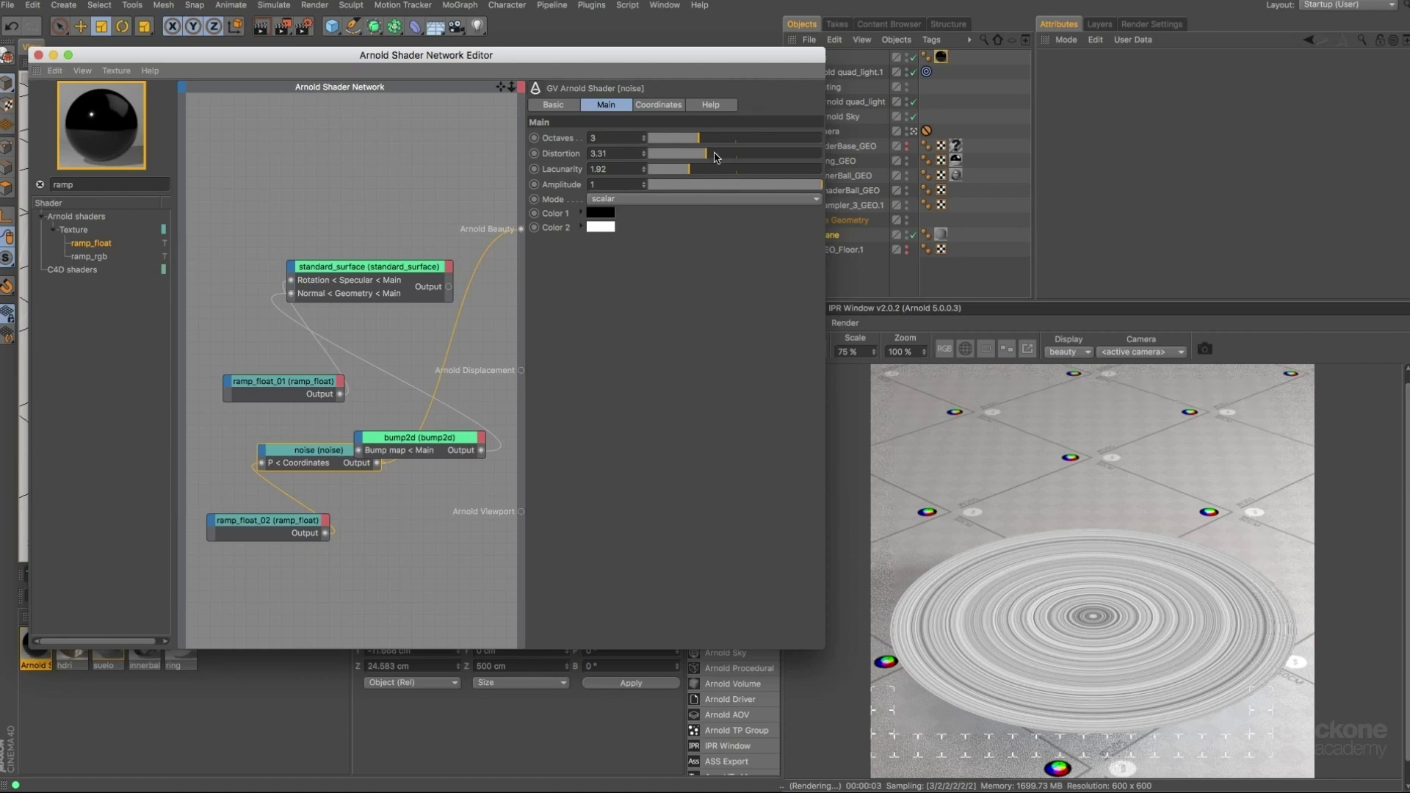
drag(716, 157, 733, 156)
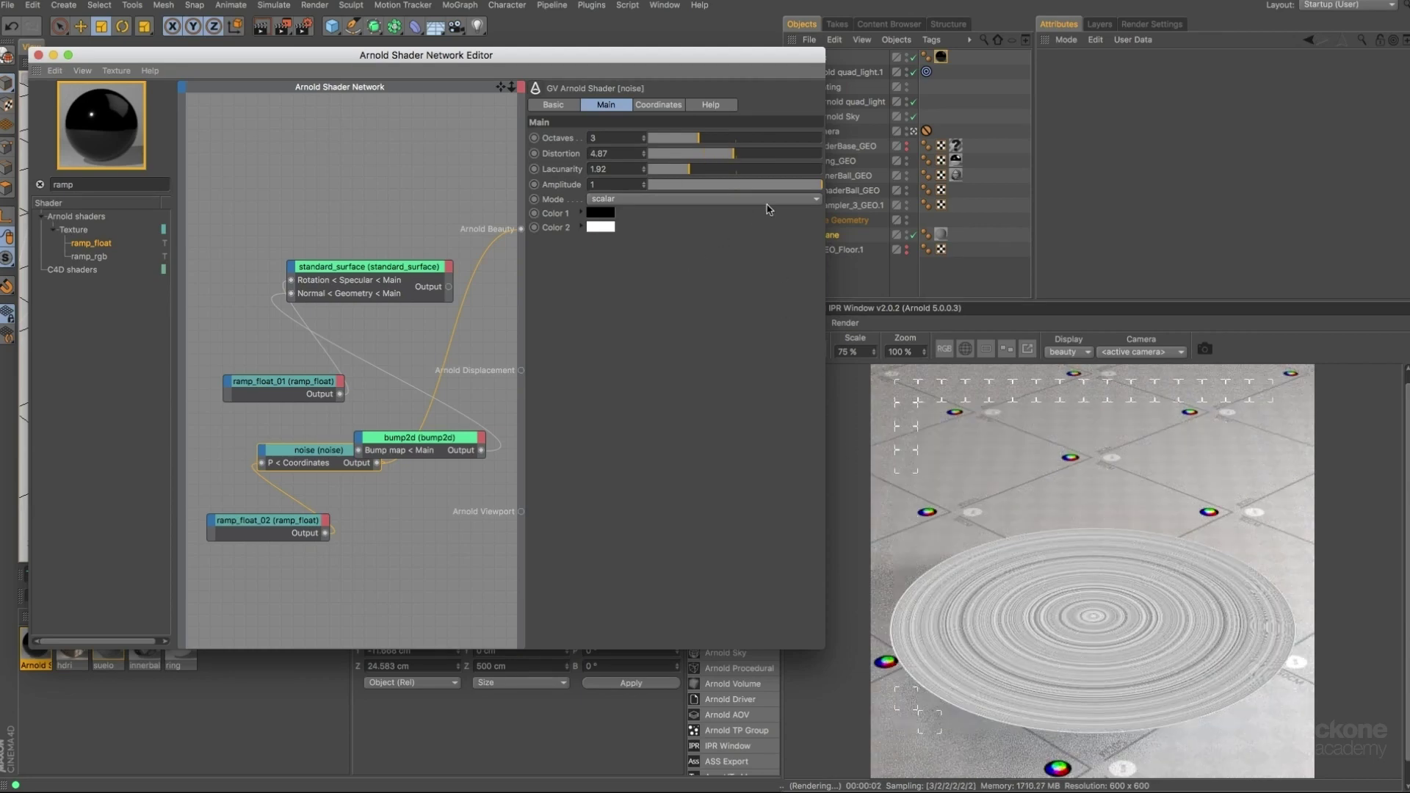
drag(787, 185, 753, 187)
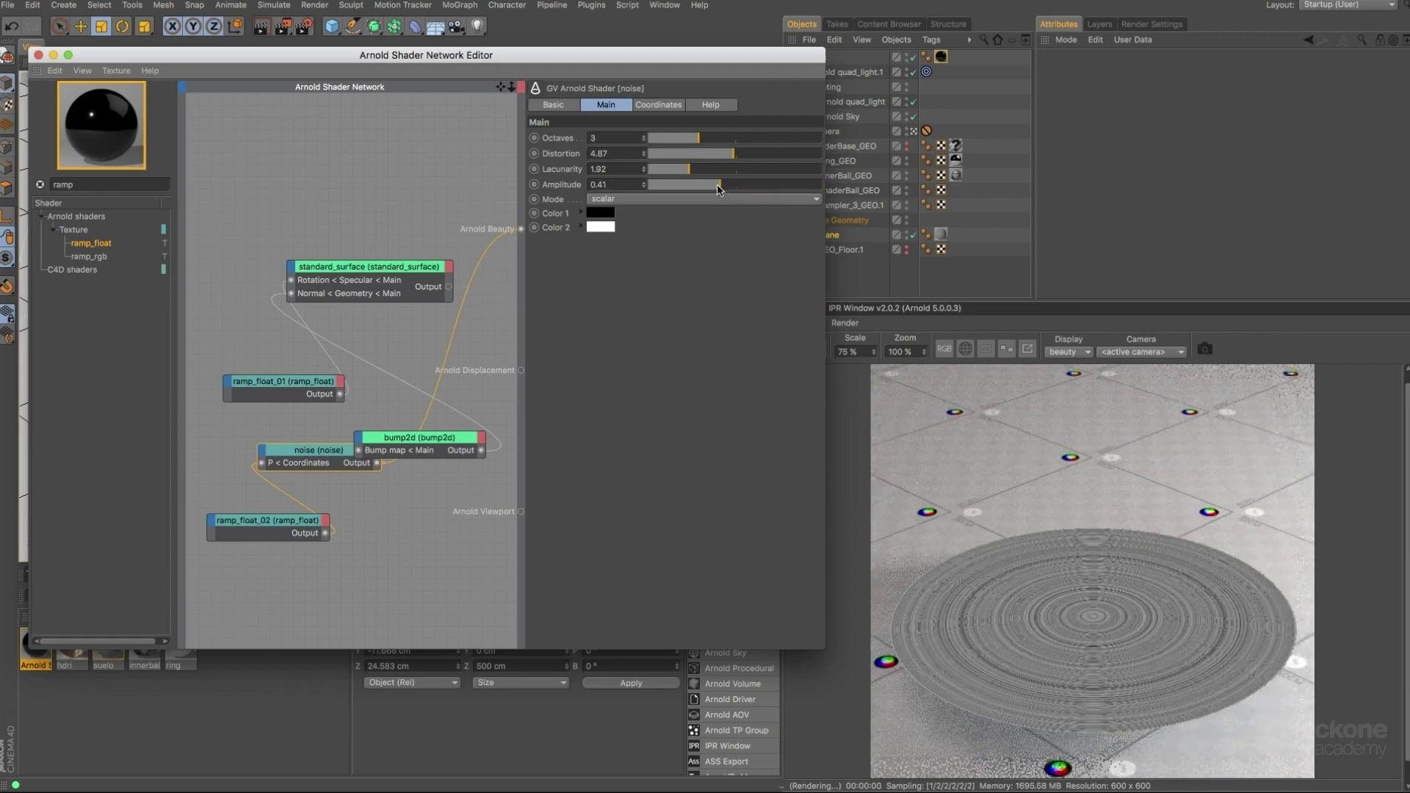
drag(720, 194, 695, 190)
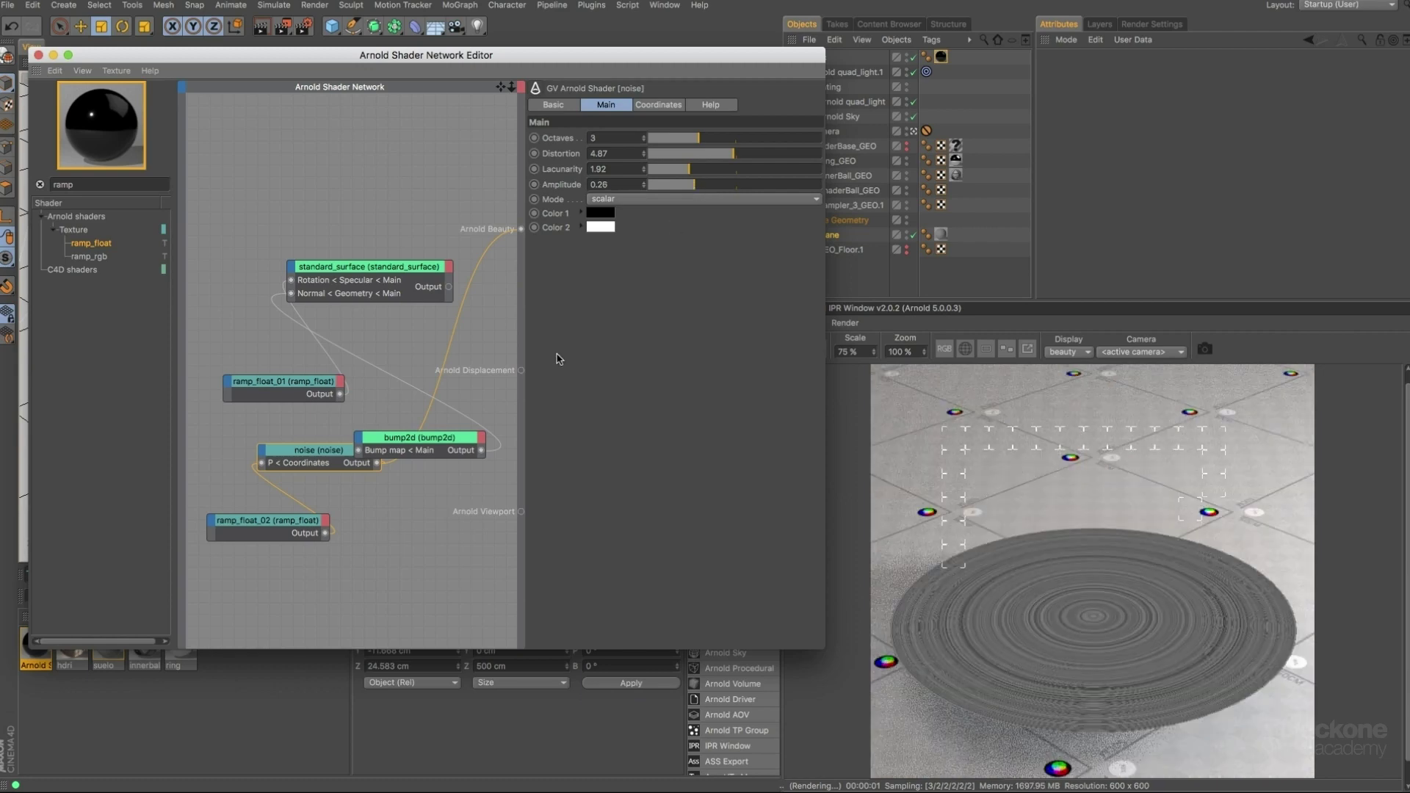
Move the noise node away from the bump2d node and connect the standard_surface output back to Arnold Beauty.
drag(318, 454, 267, 454)
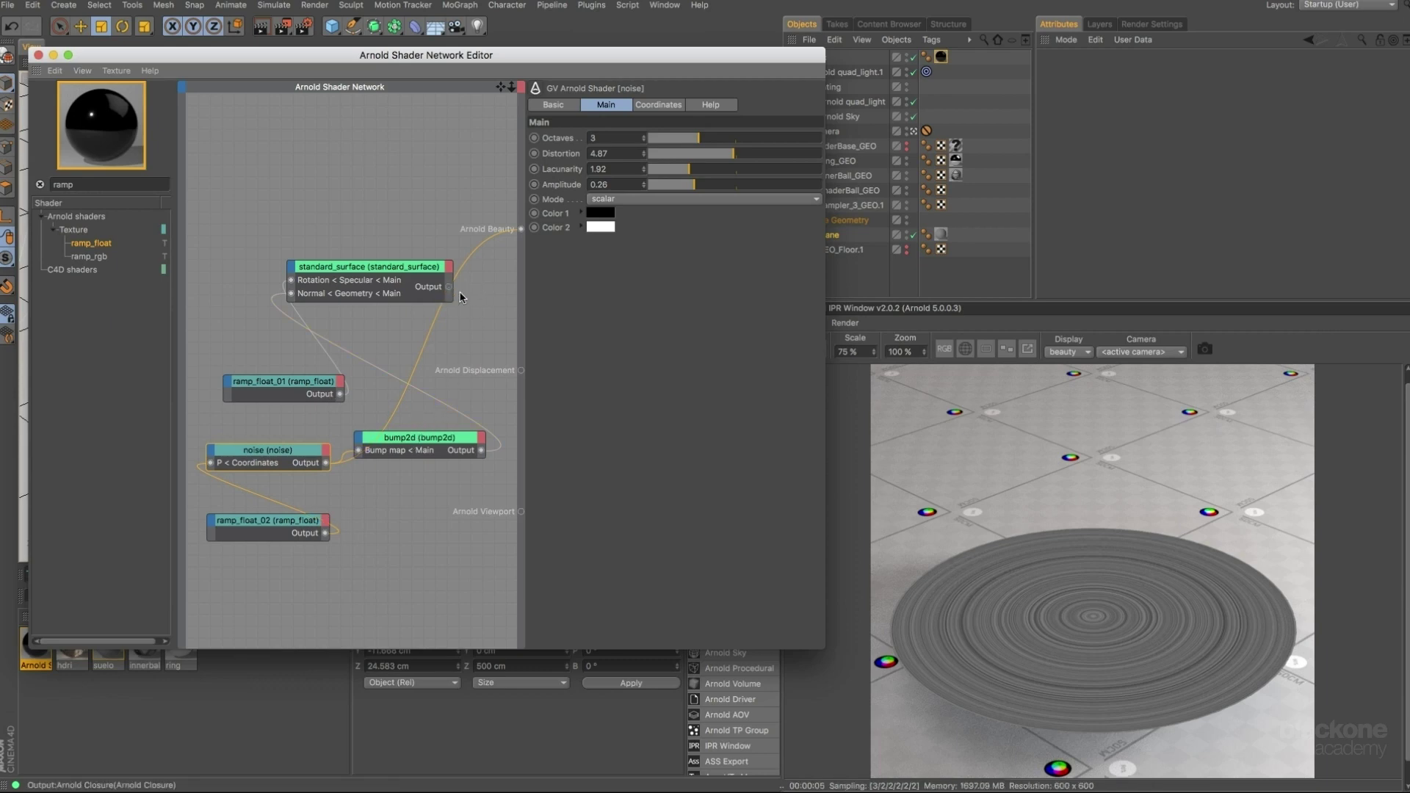
drag(512, 273, 521, 229)
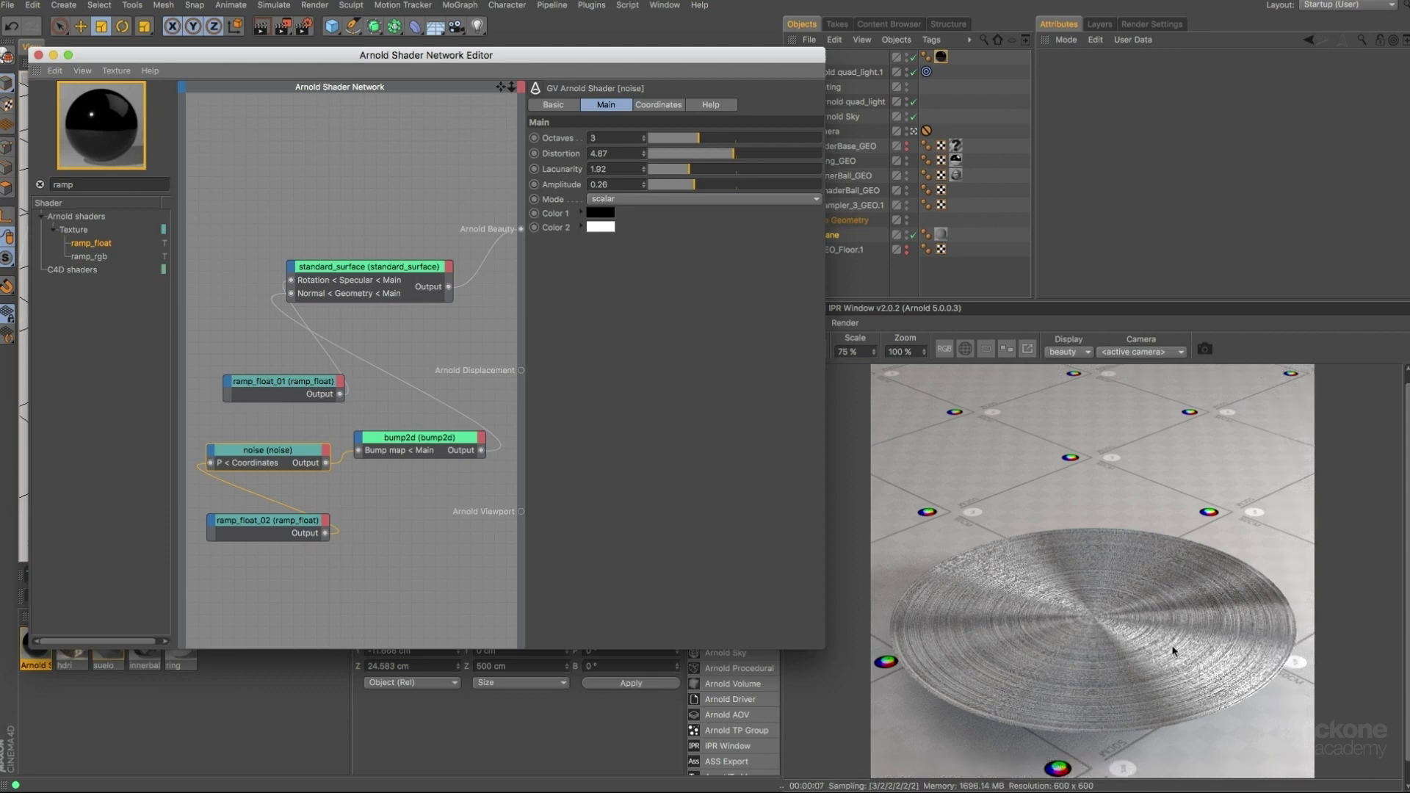
Set the bump2d node's bump height to 0.5 cm.
click(433, 439)
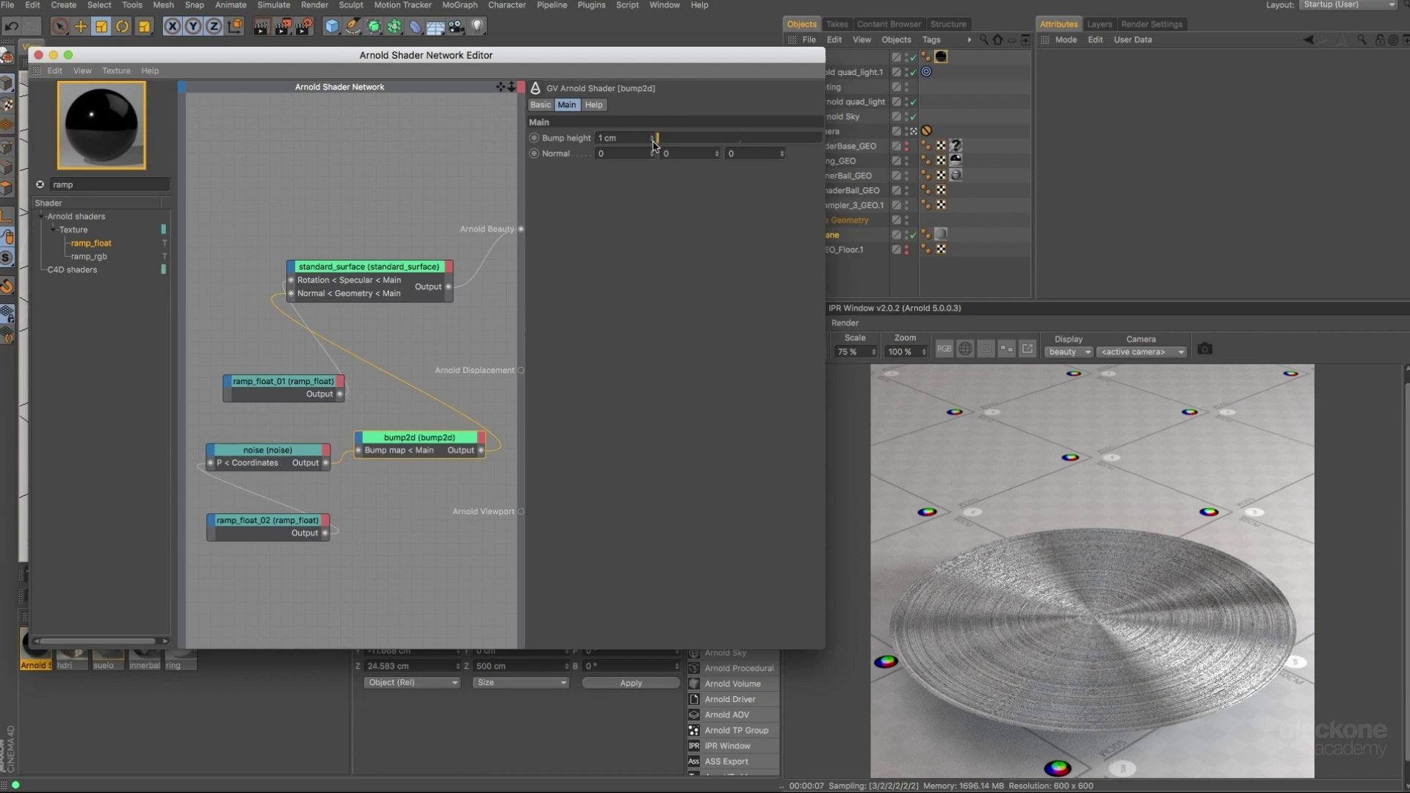
click(653, 142)
click(652, 142)
click(653, 142)
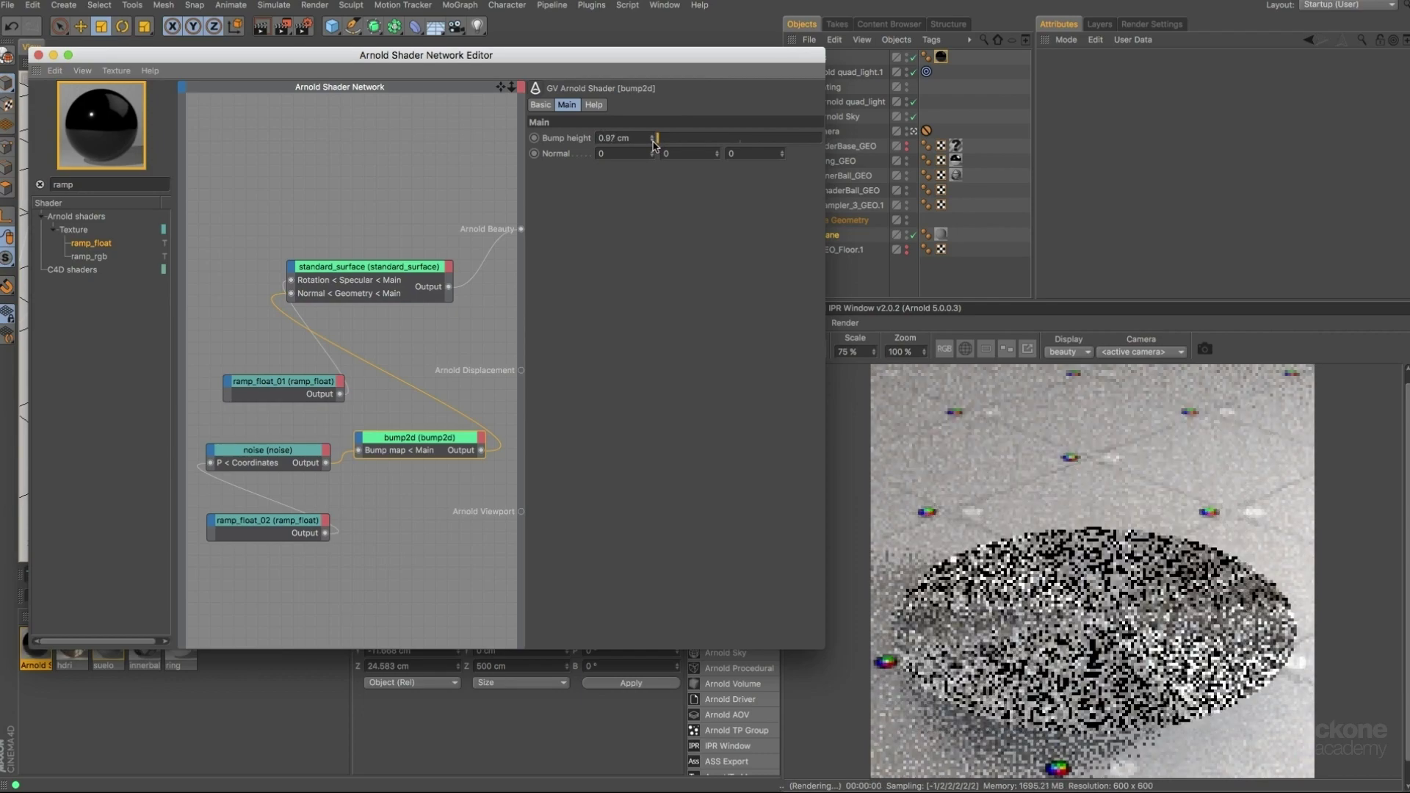
click(653, 142)
drag(606, 139, 617, 140)
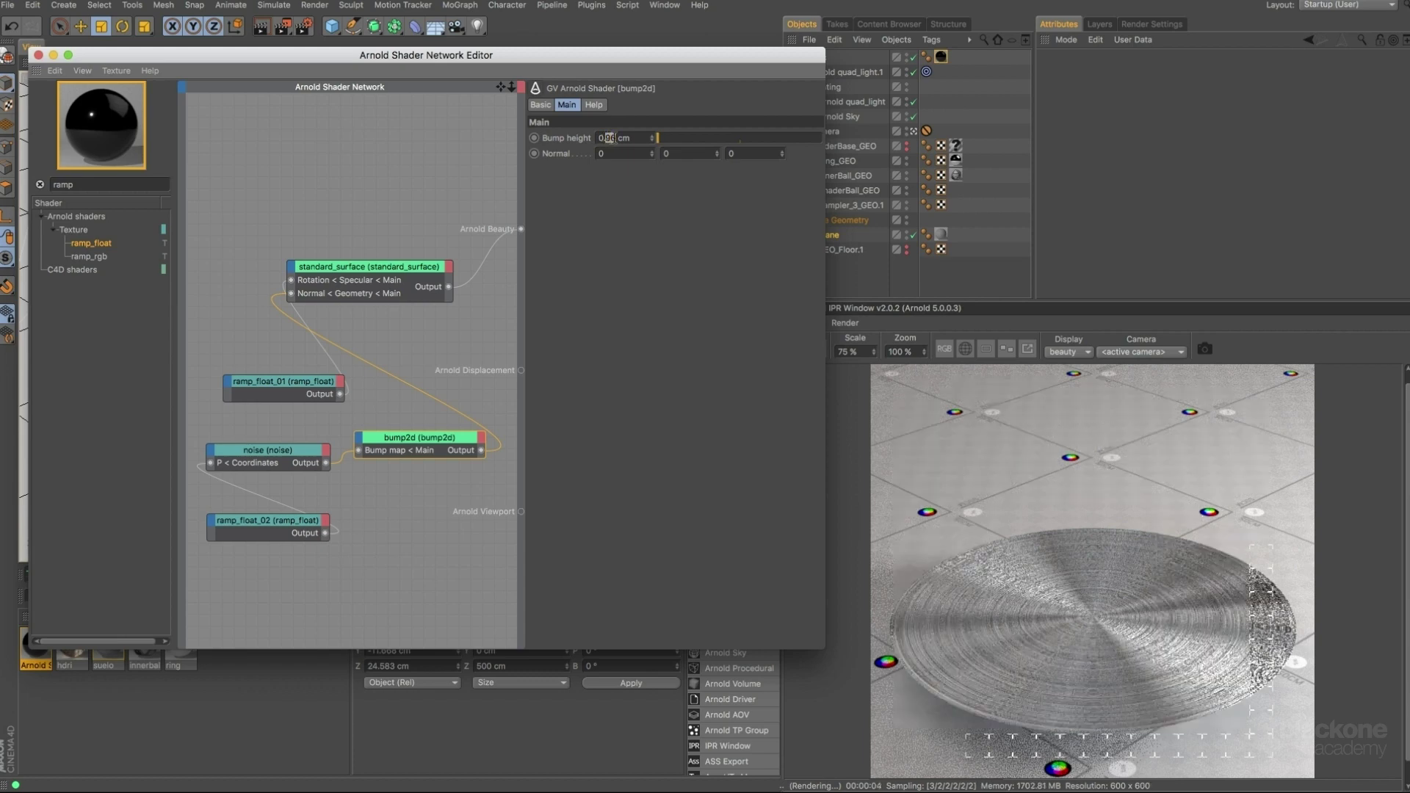
text(5)
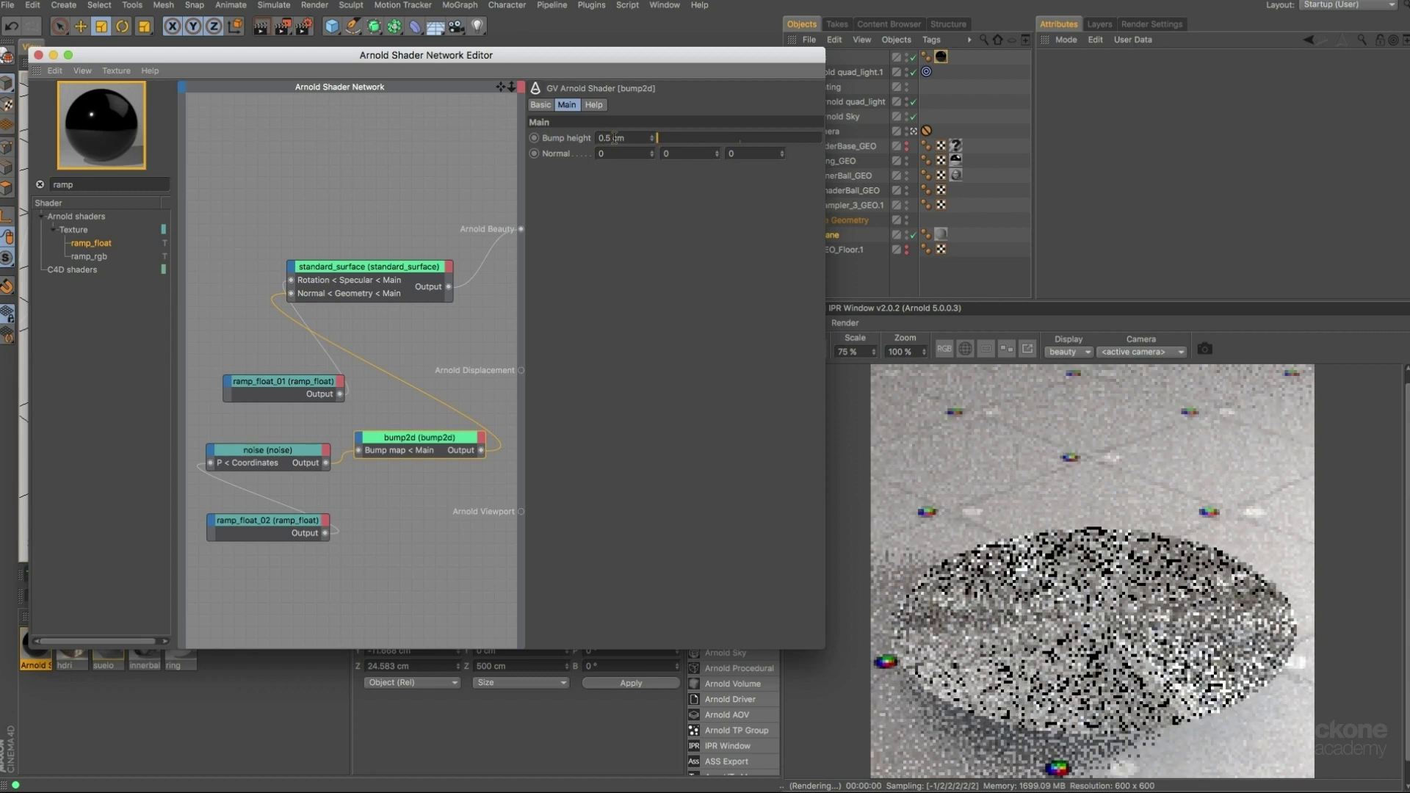
key(Return)
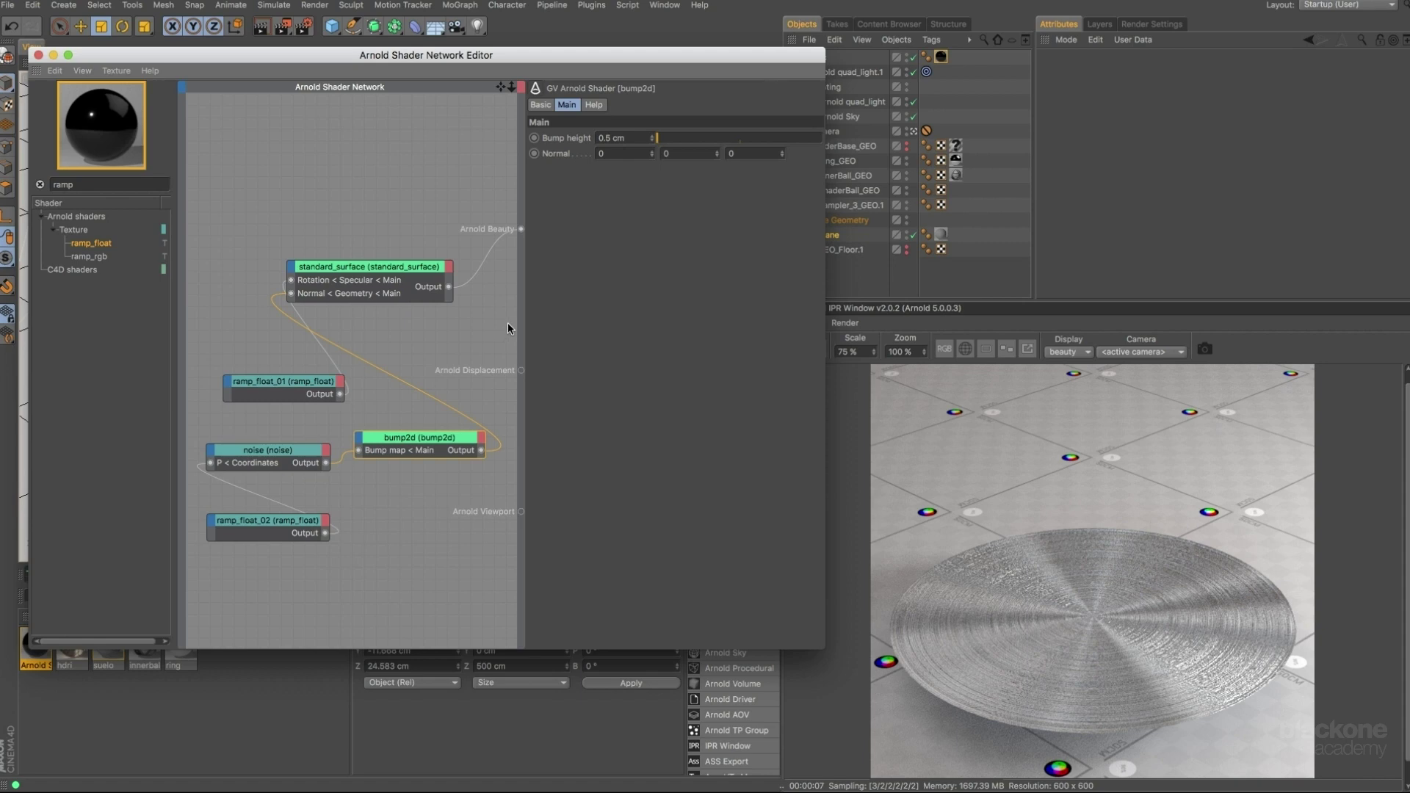
Lower the noise amplitude to 0.15, try a standard_surface specular anisotropy of 0 and set it to 0.7.
click(306, 449)
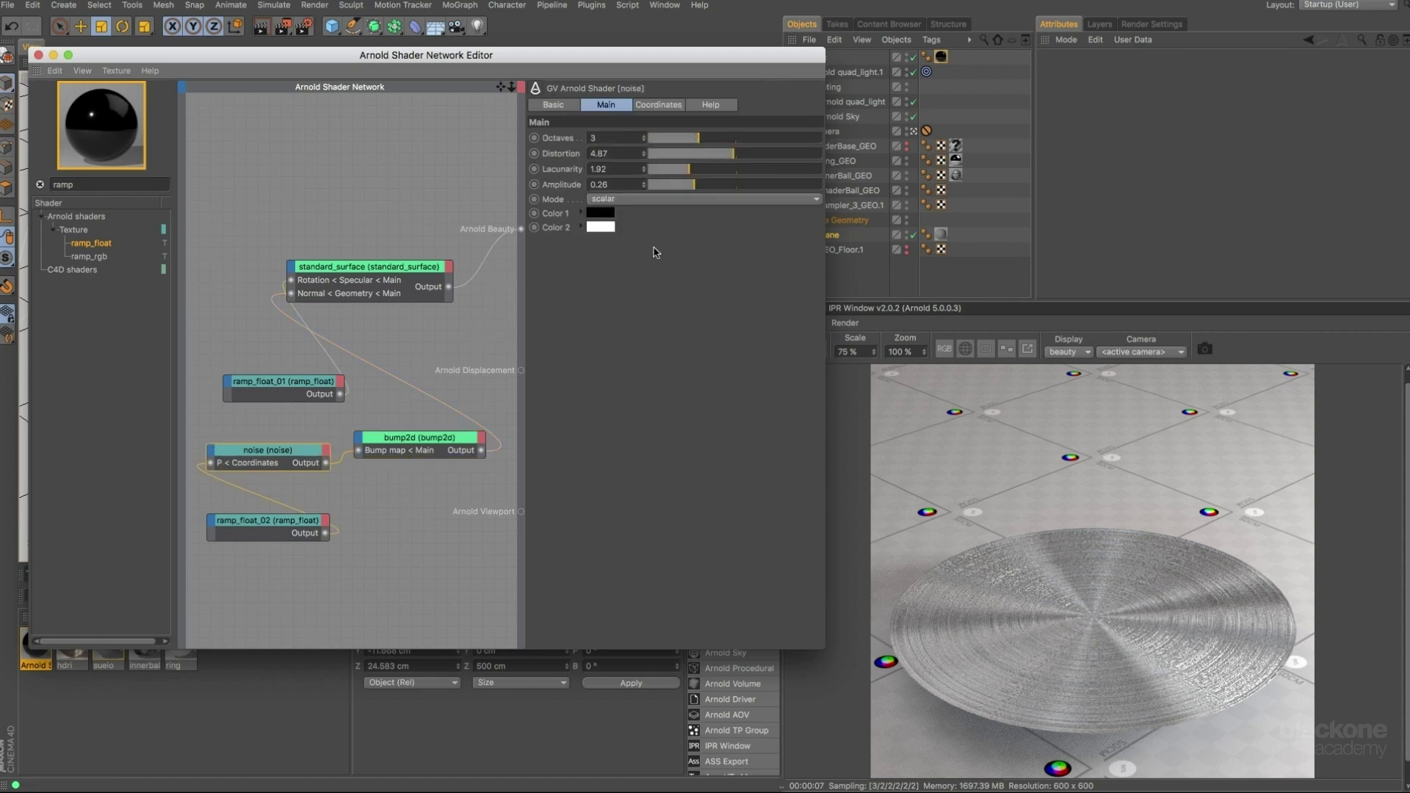
drag(691, 189, 675, 190)
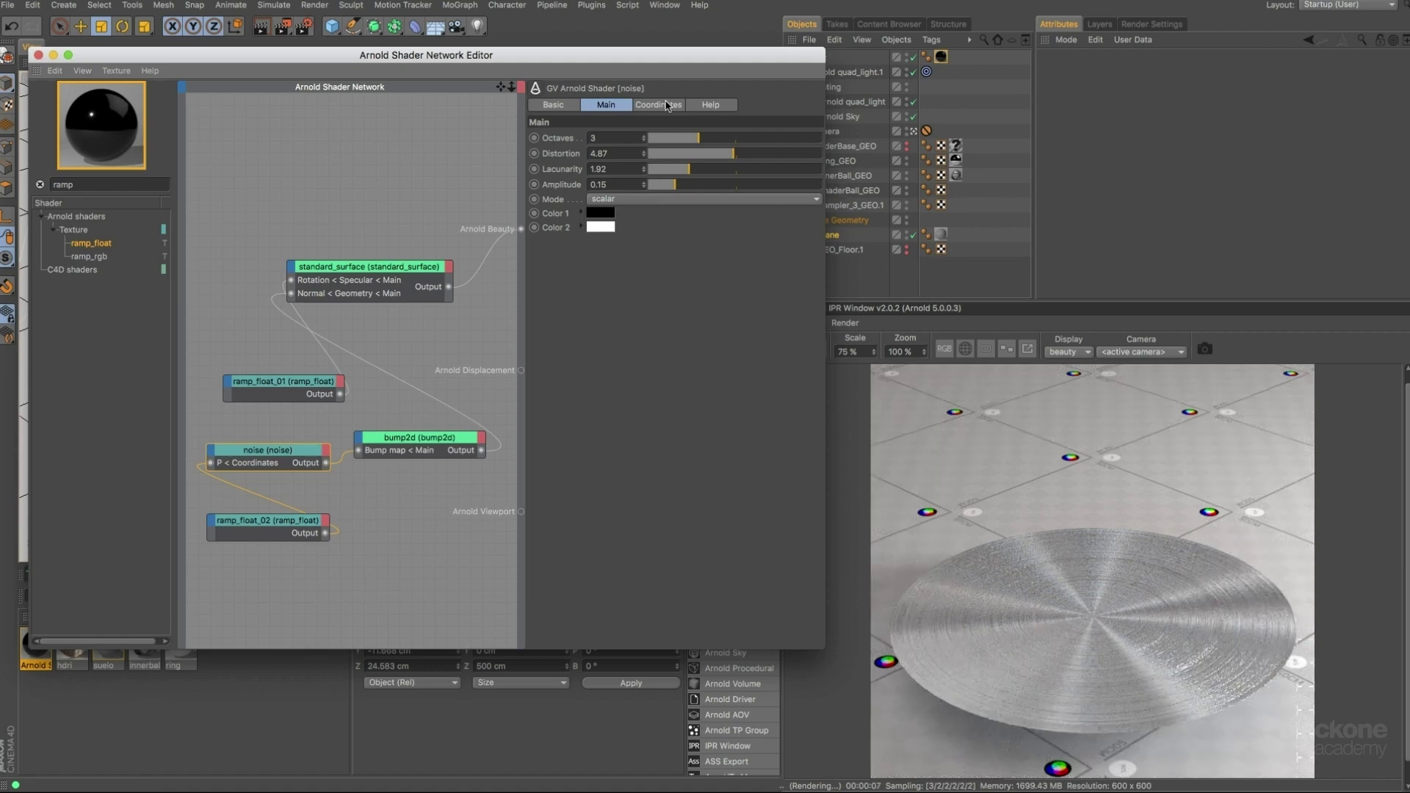
click(414, 262)
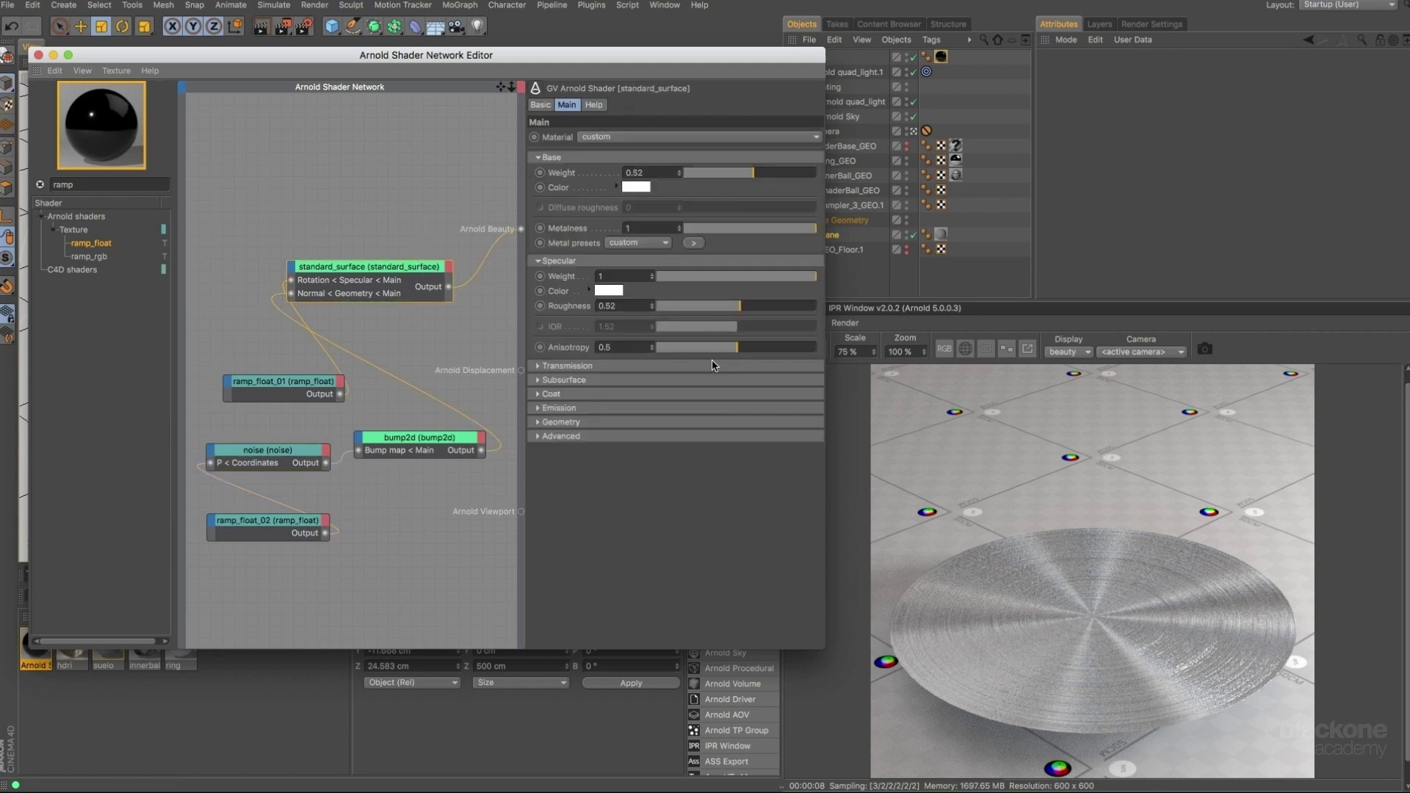
drag(712, 348, 610, 348)
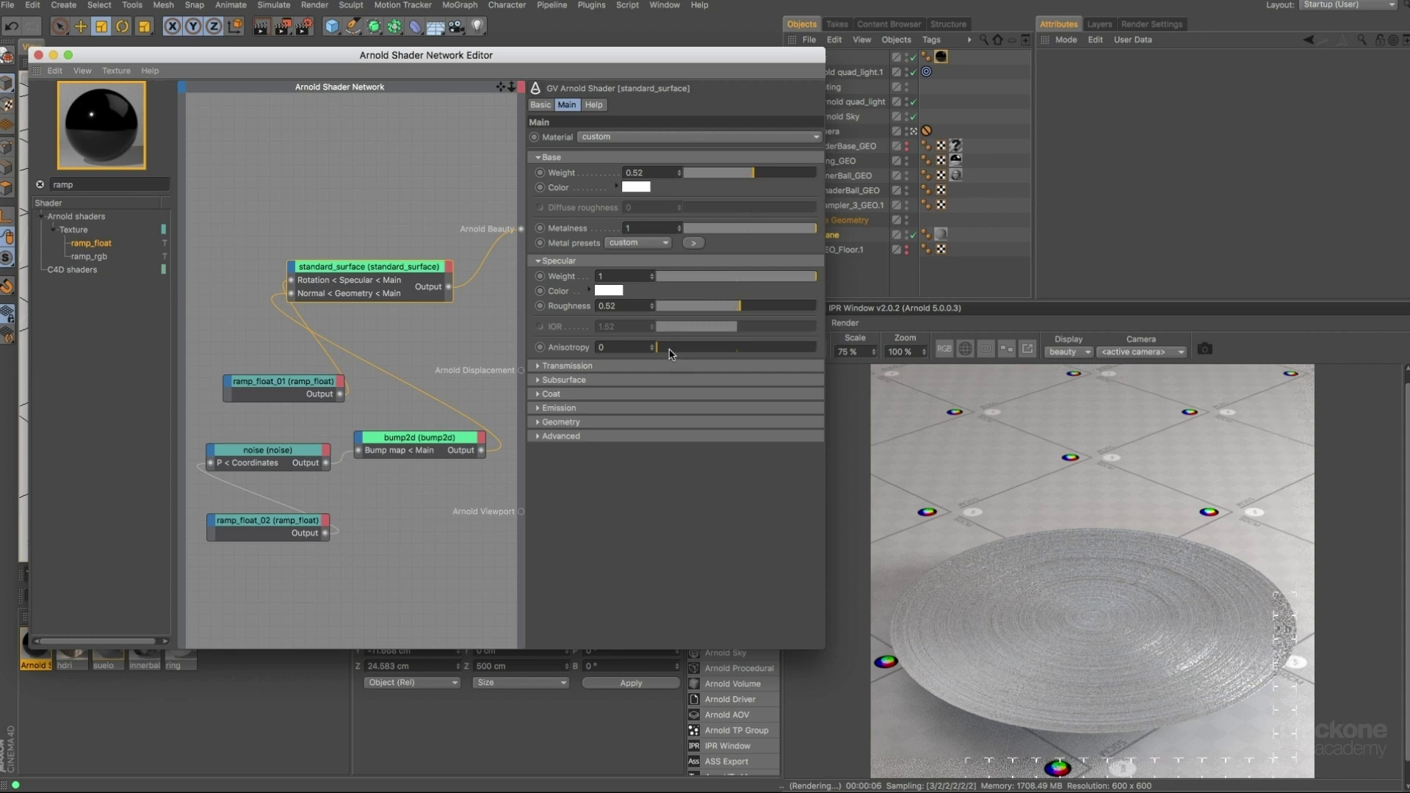
drag(669, 354, 768, 351)
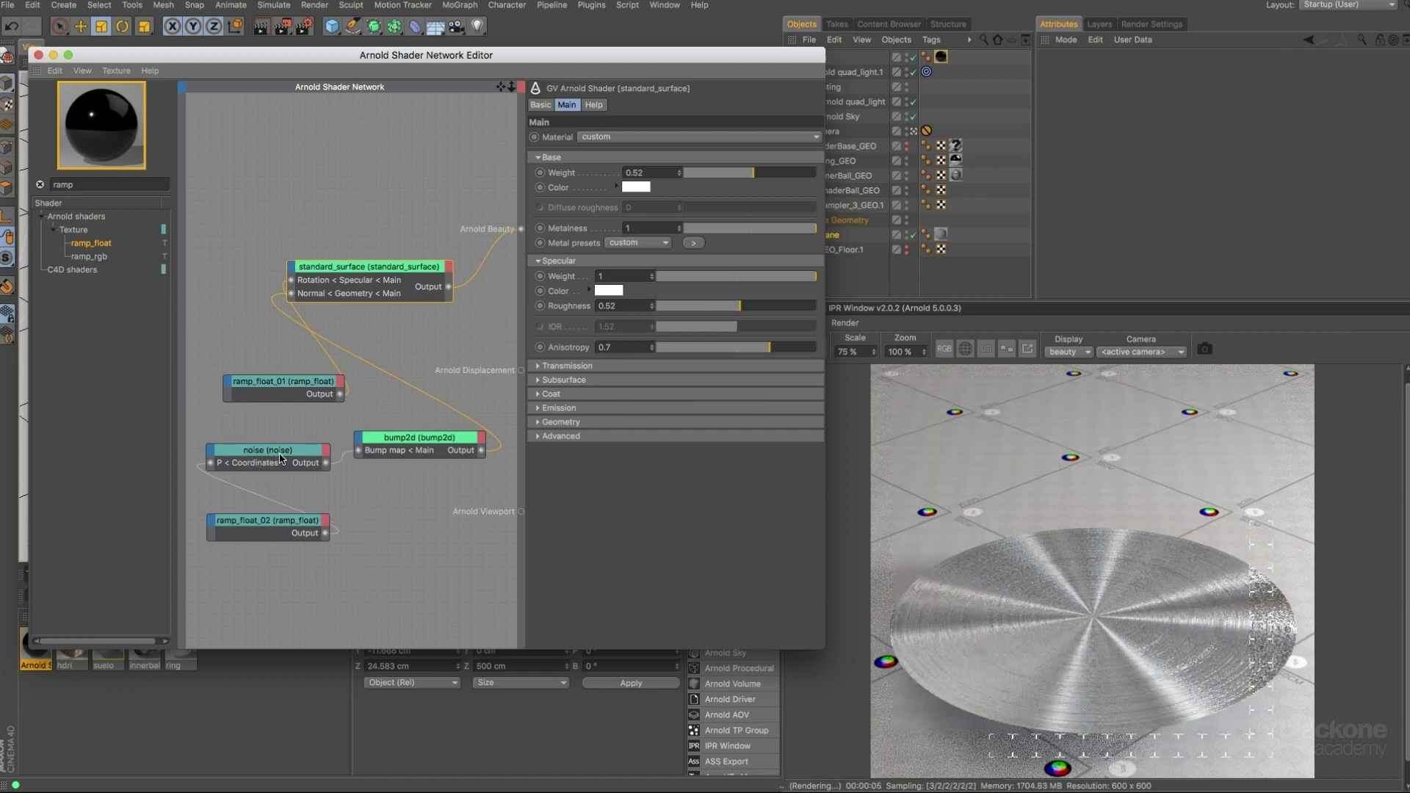
Lower both peaks of the ramp_float_01 curve and limit the IPR rendering to a region over the disc.
click(265, 381)
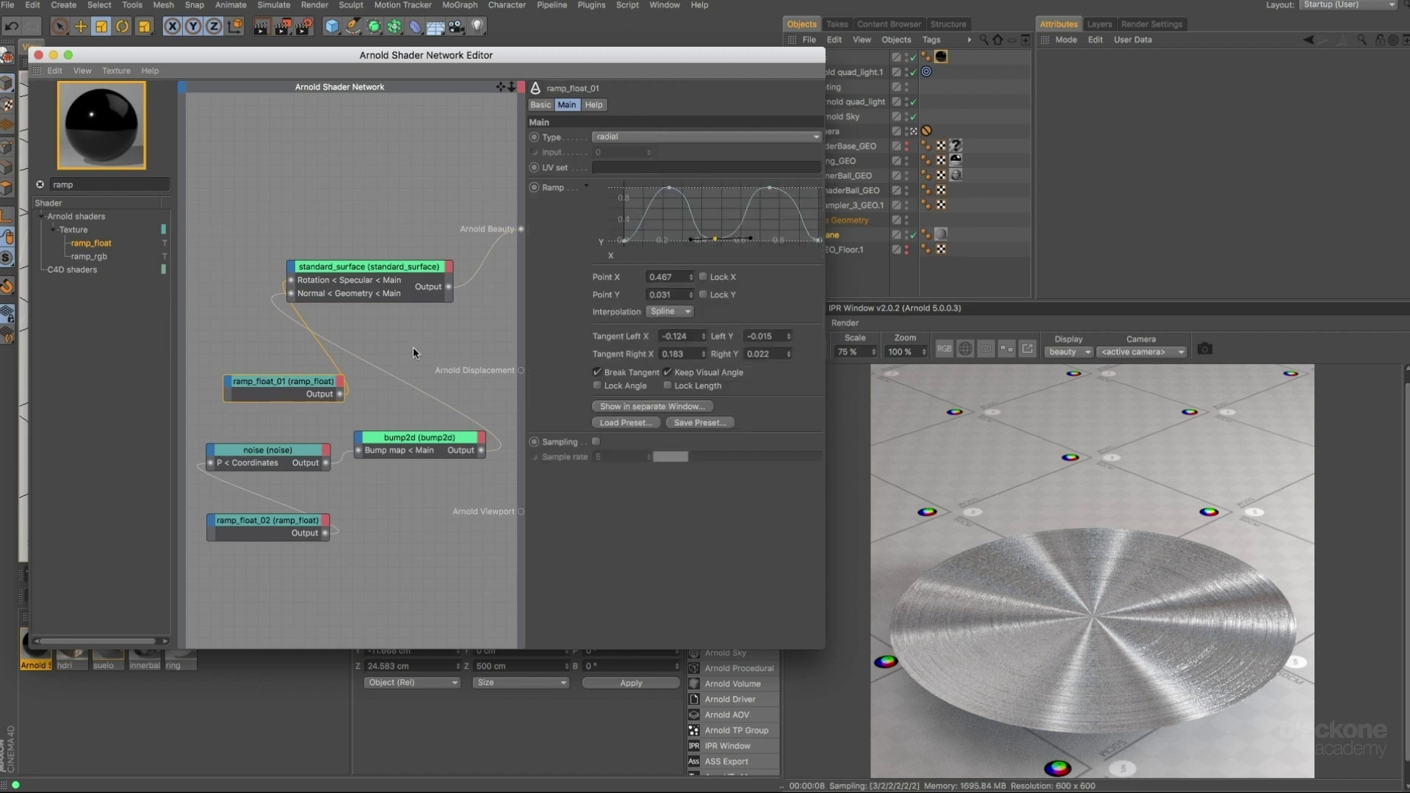
drag(669, 189, 666, 198)
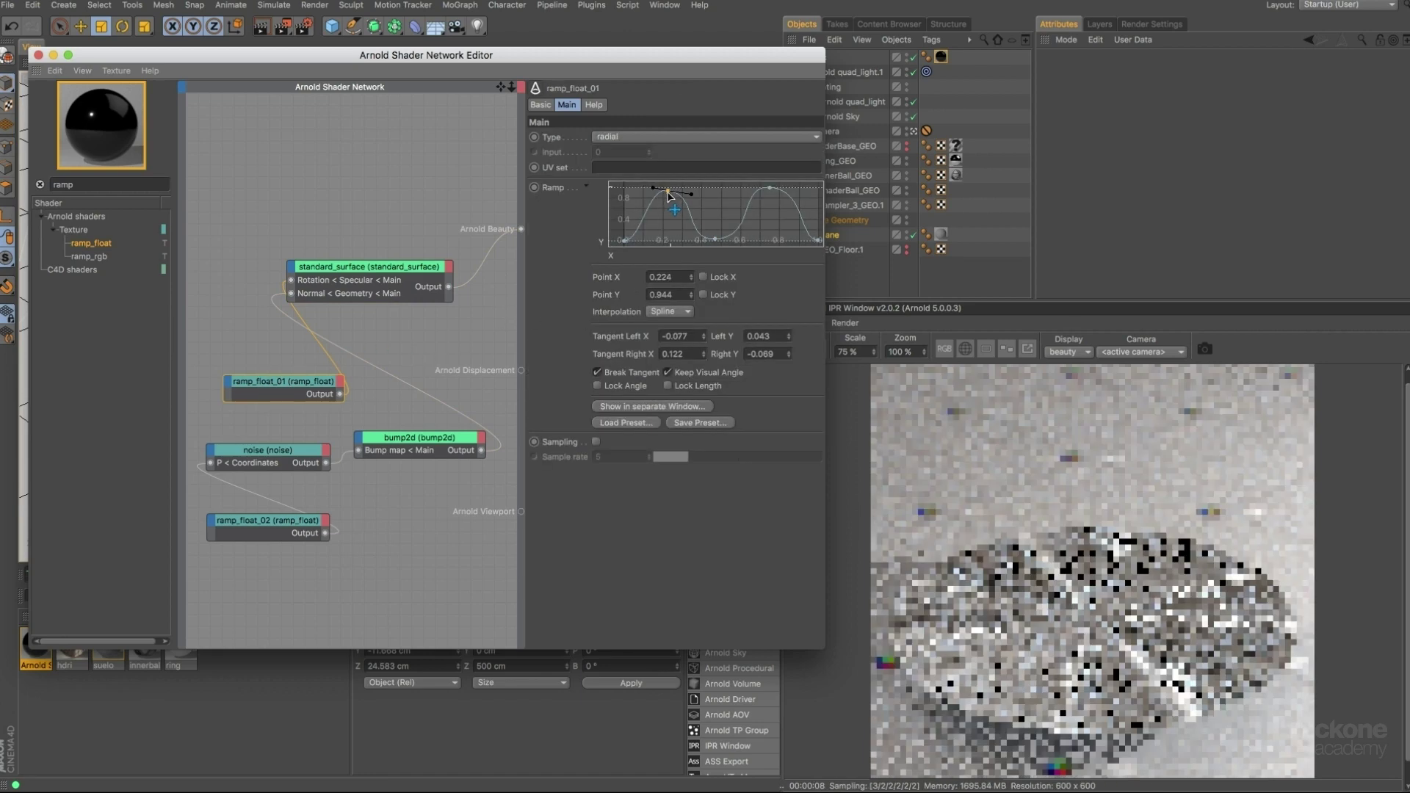
drag(773, 192, 771, 215)
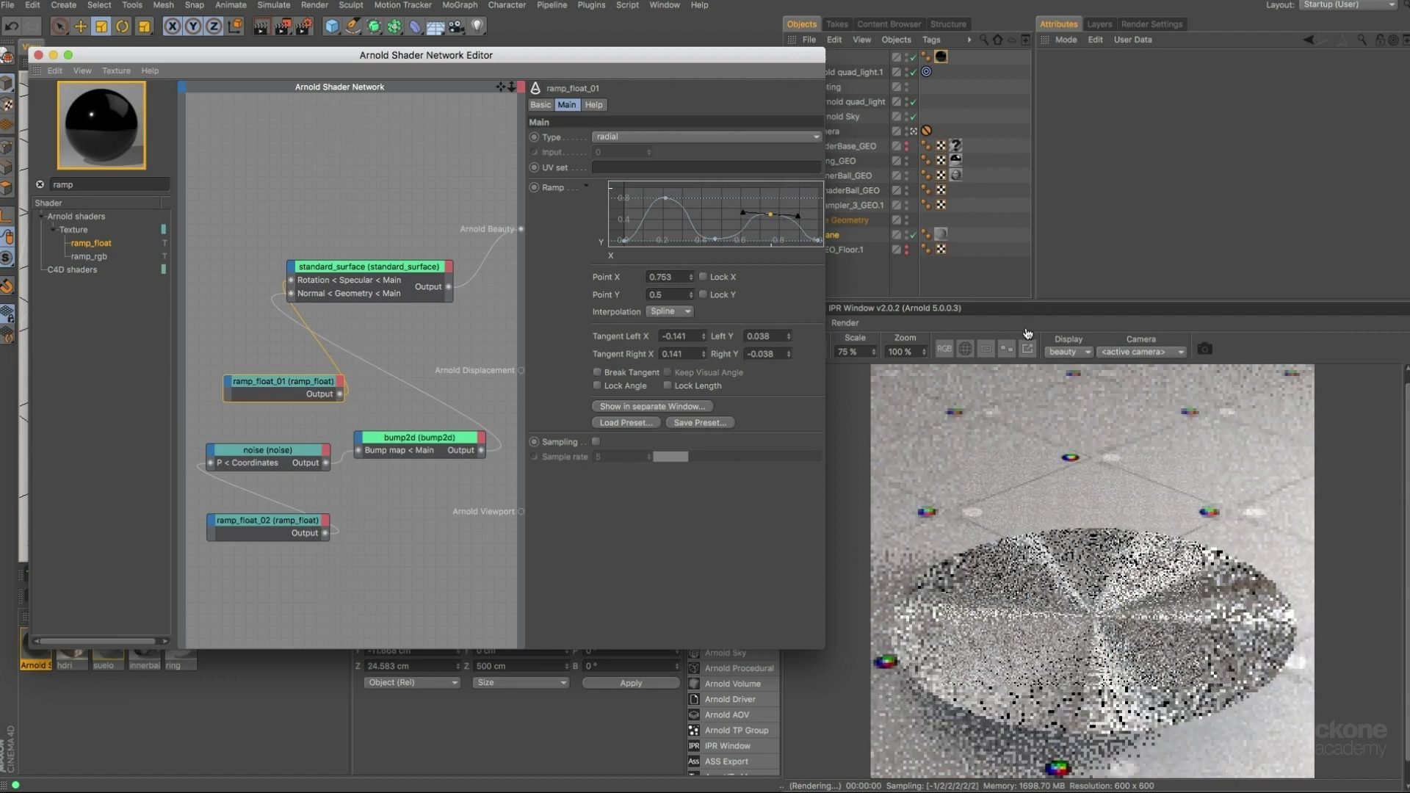
click(986, 349)
drag(1060, 579, 1059, 698)
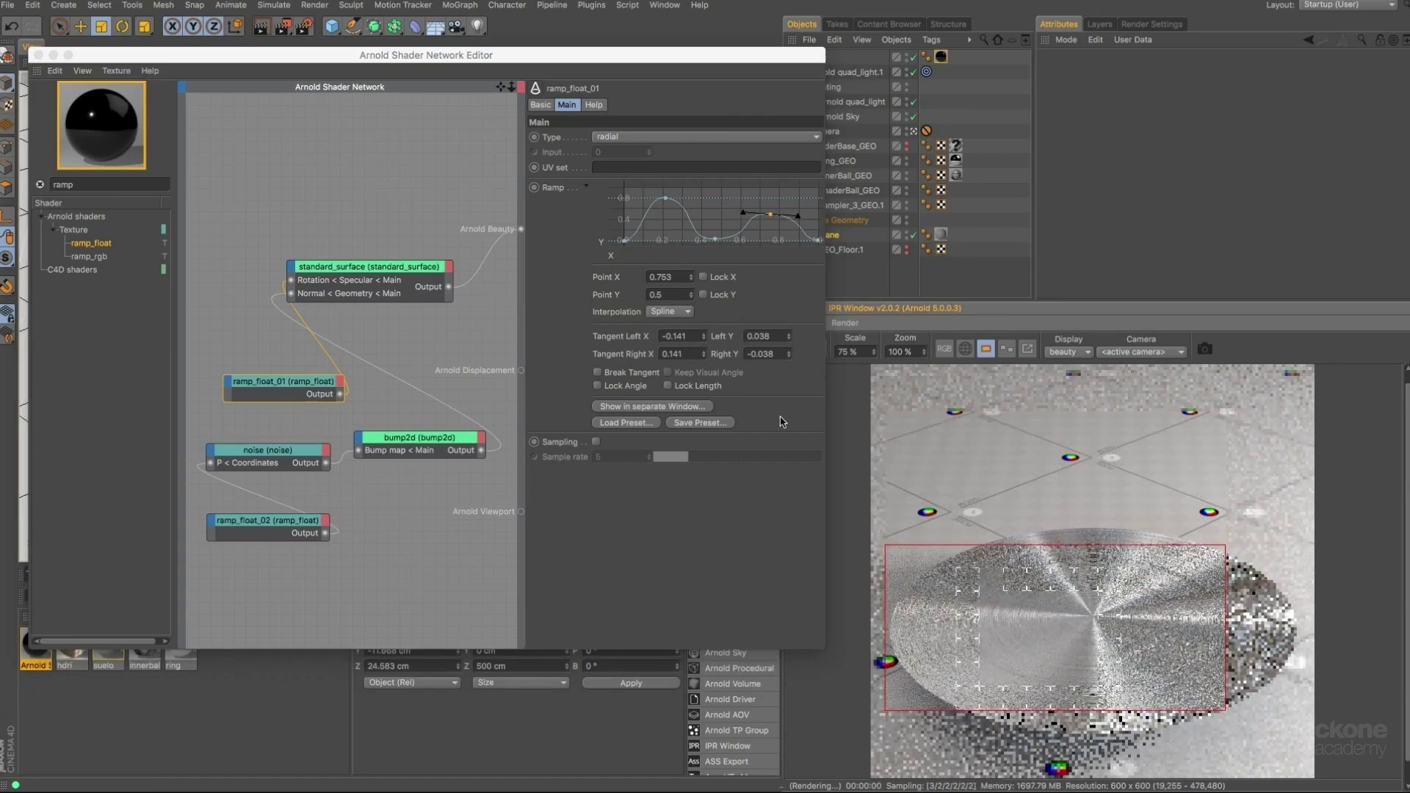
drag(769, 218, 775, 202)
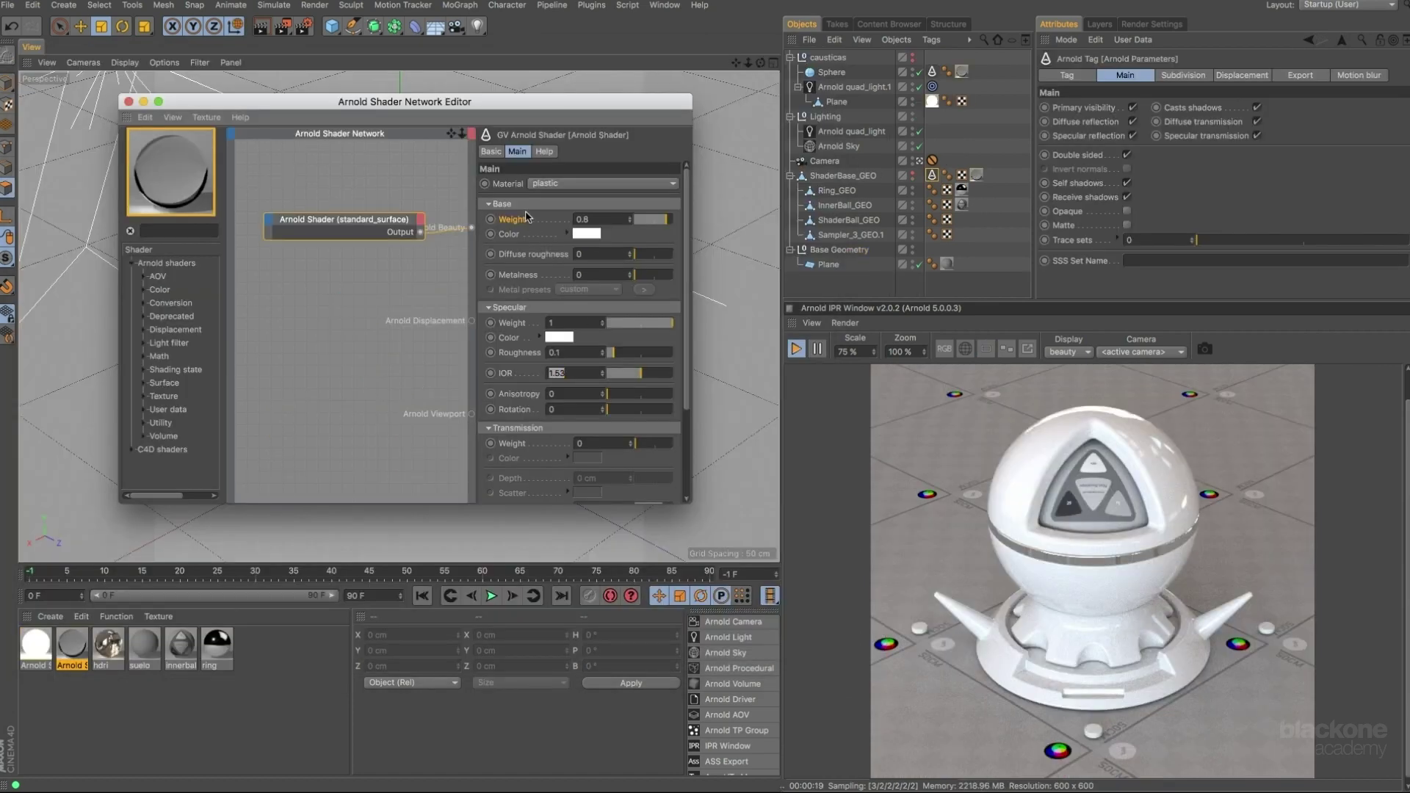
Reduce the base weight and the specular weight of the shader ball's plastic standard_surface to 0.
drag(558, 108, 577, 102)
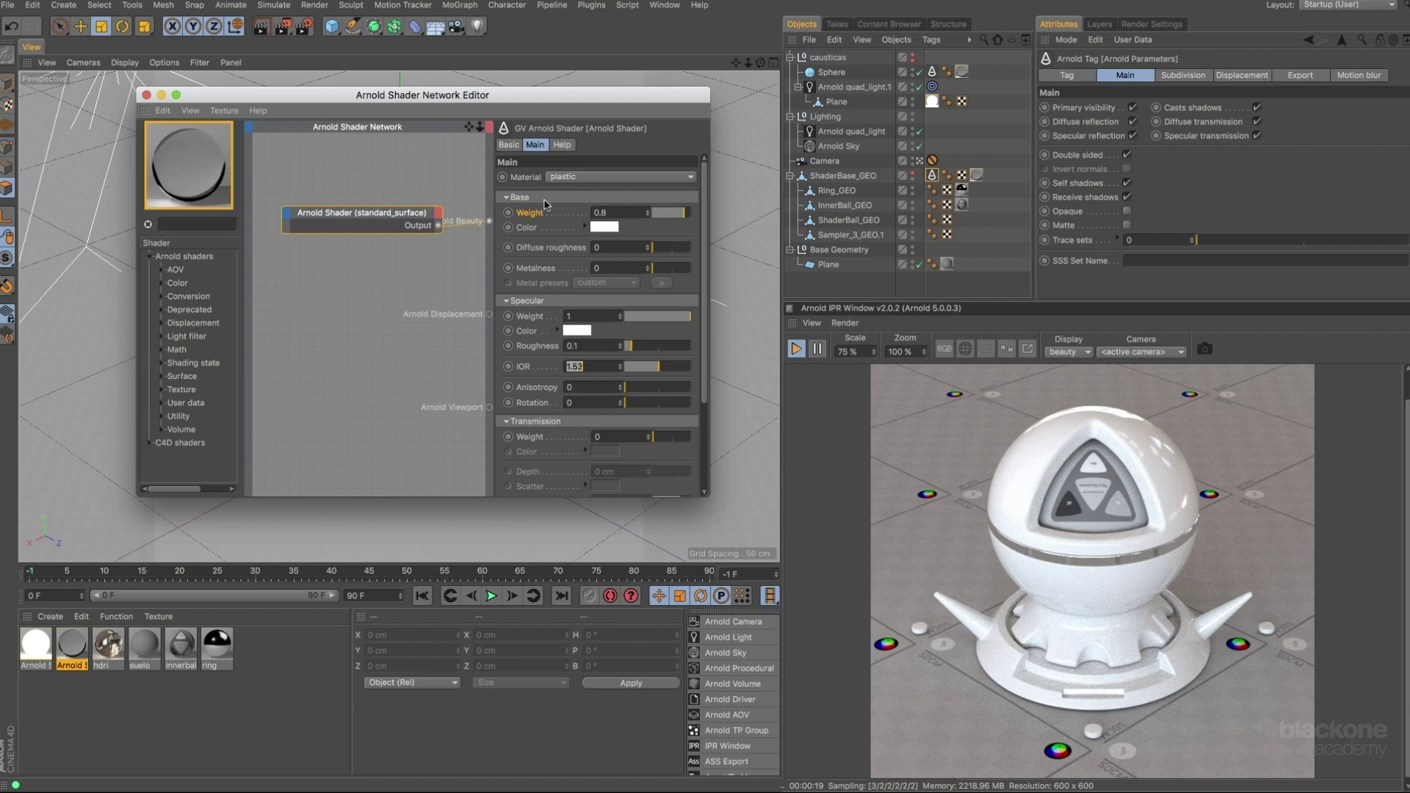
drag(668, 217, 651, 216)
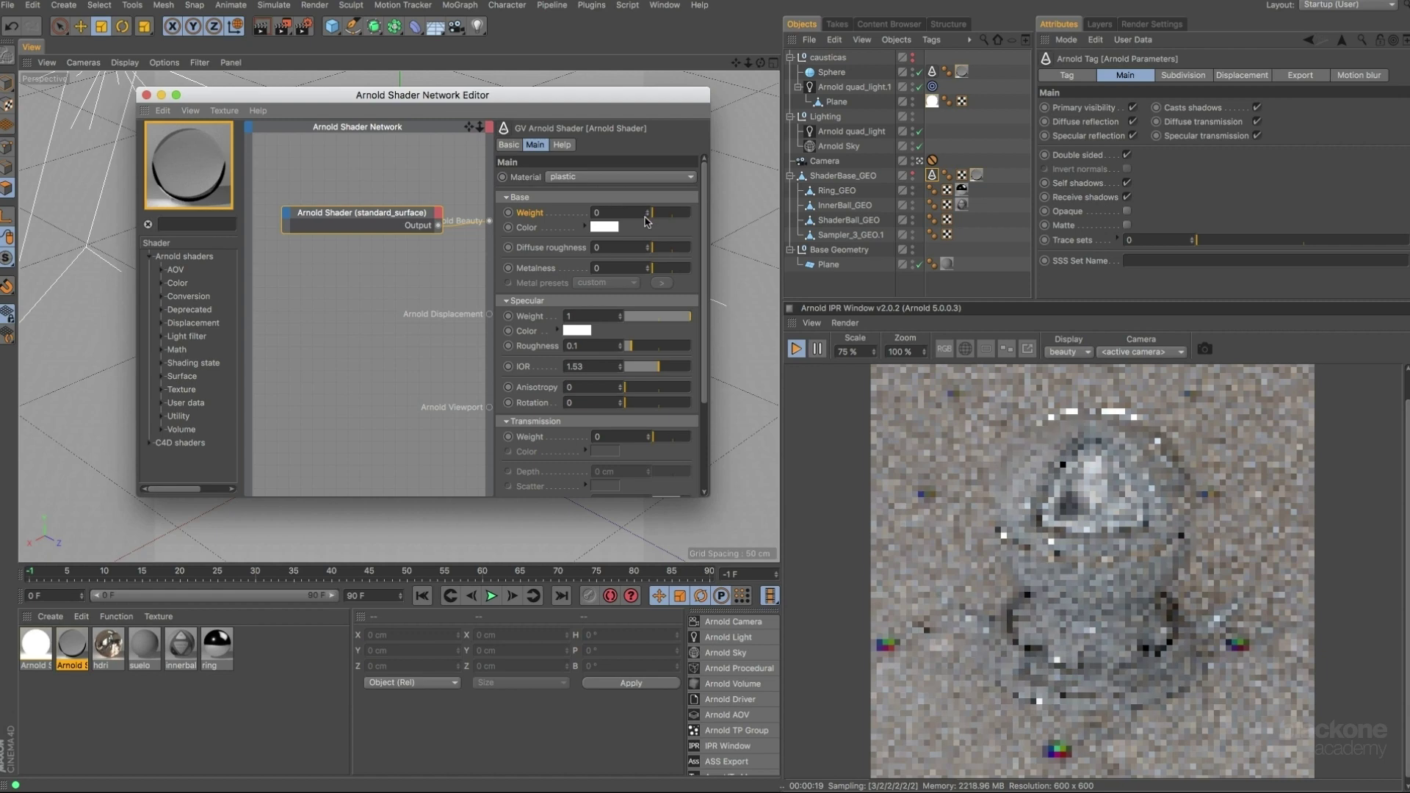
drag(681, 325, 622, 323)
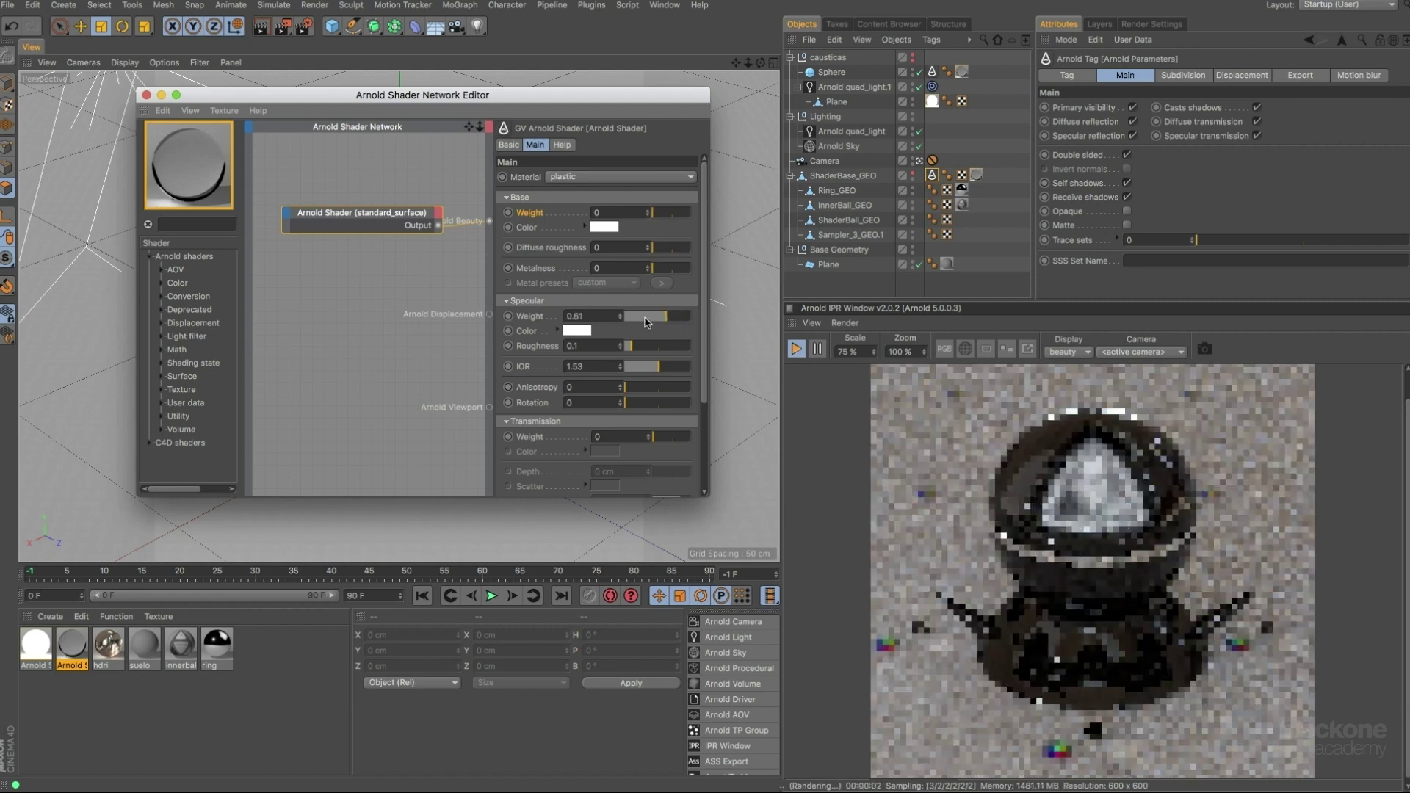
Collapse the Base and Specular groups and raise the shader's transmission weight to 1.
click(546, 198)
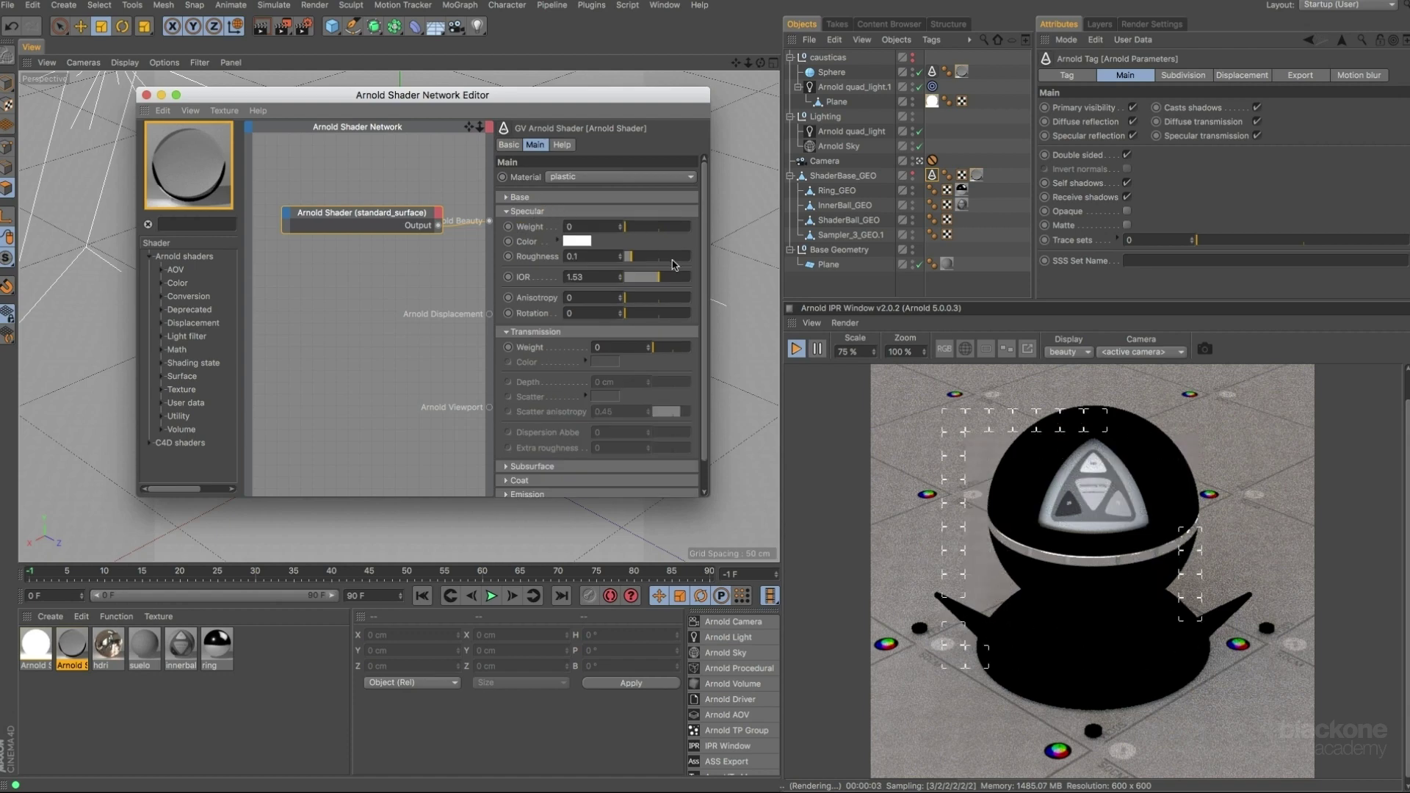
click(569, 212)
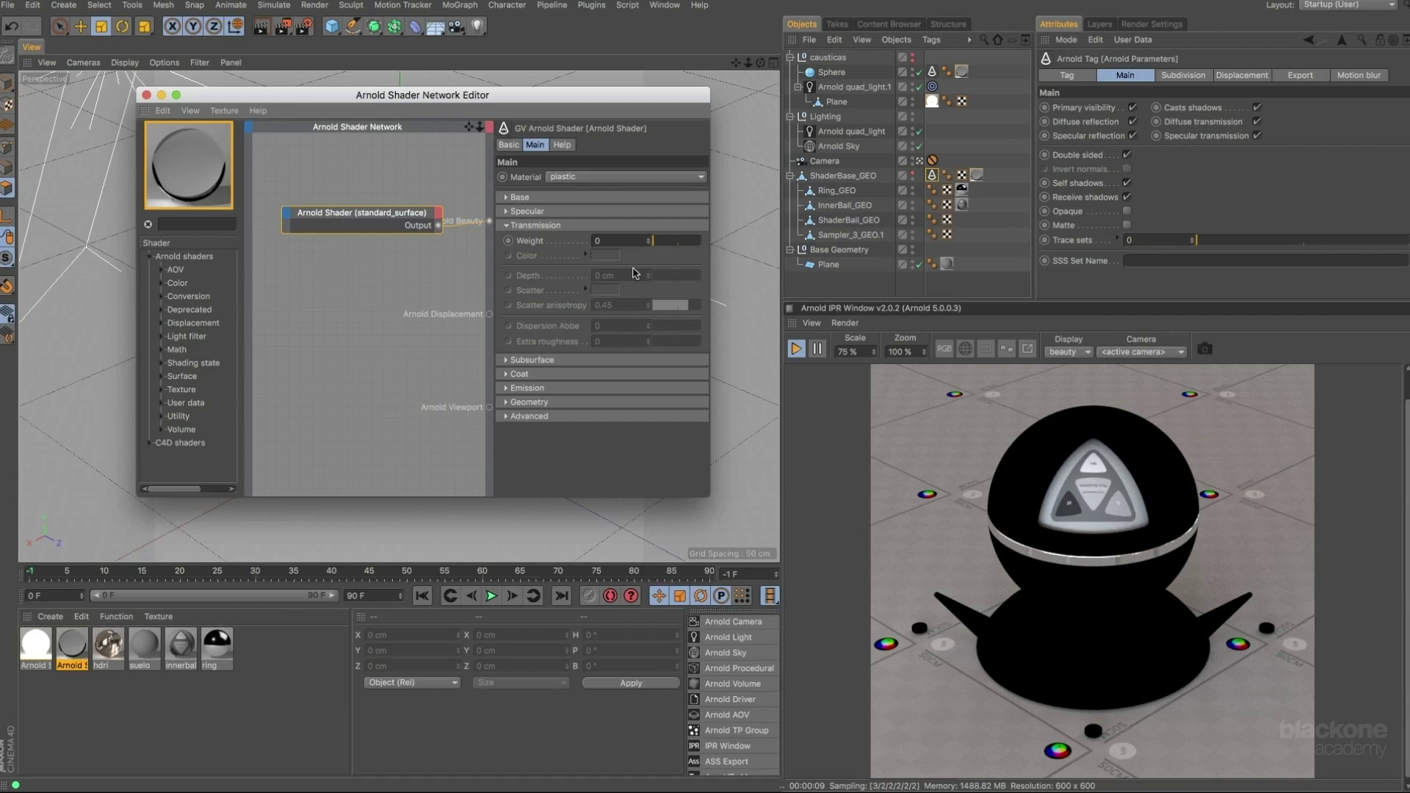
drag(656, 248, 683, 250)
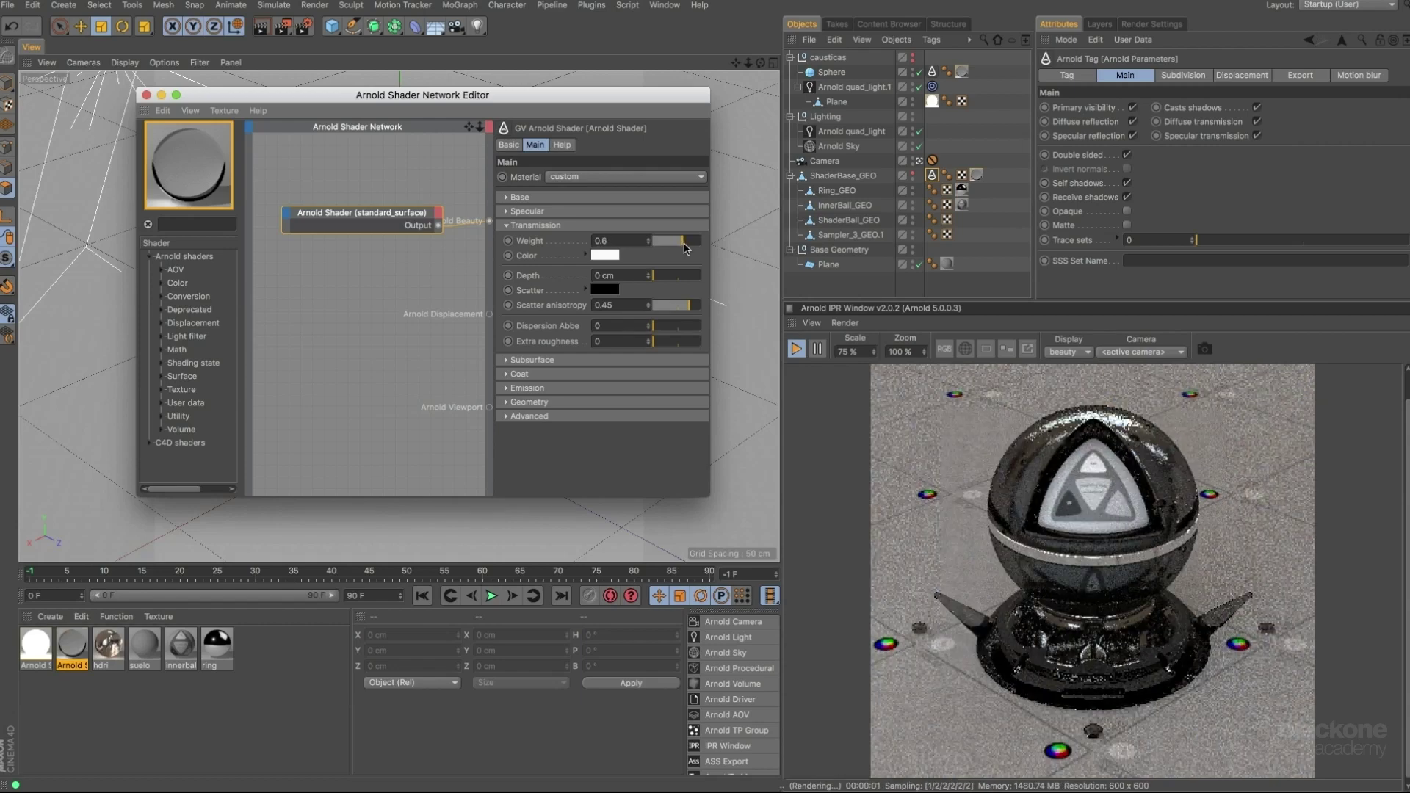
drag(685, 246, 708, 251)
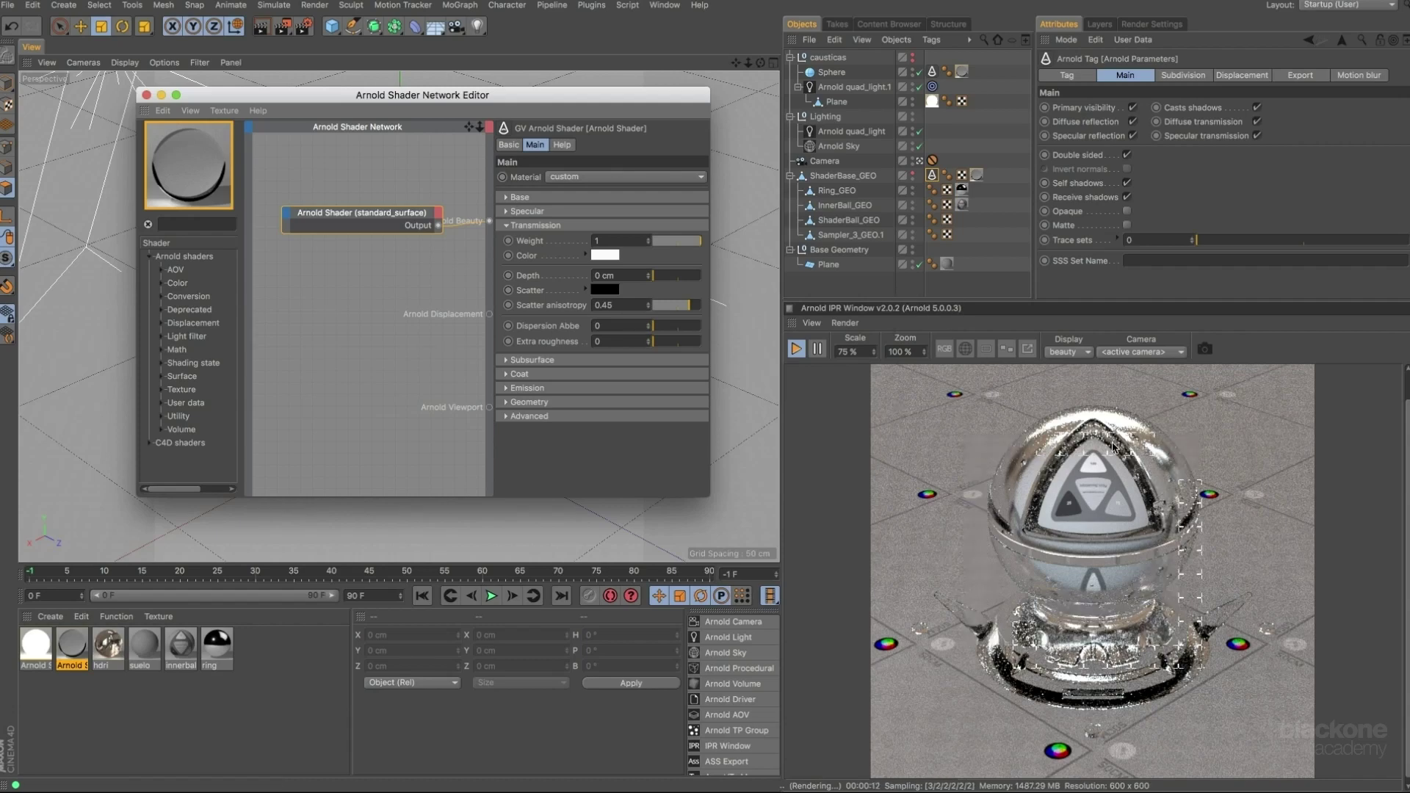
Delete the Arnold Parameters tag from ShaderBase_GEO and add a new Arnold Parameters tag to it.
click(932, 177)
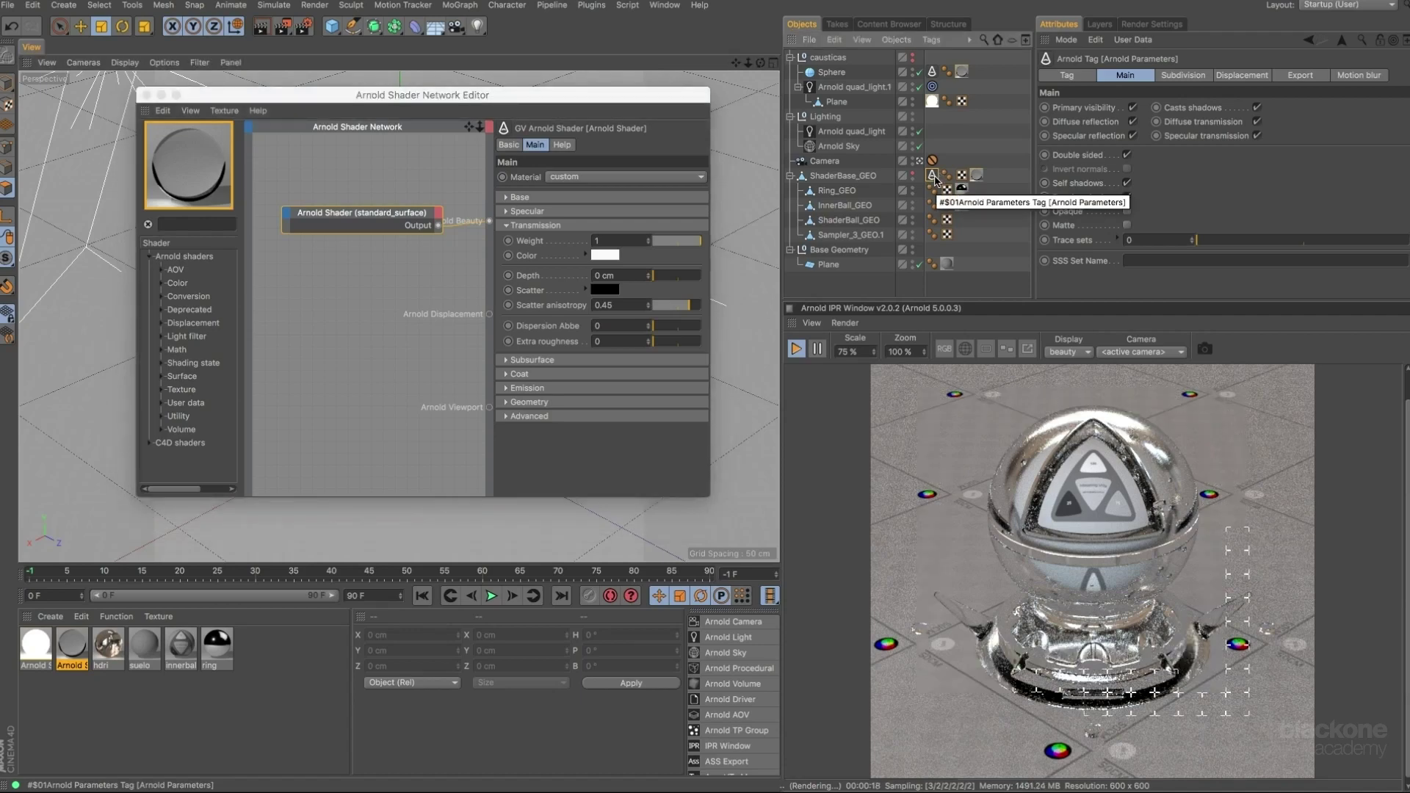
key(Delete)
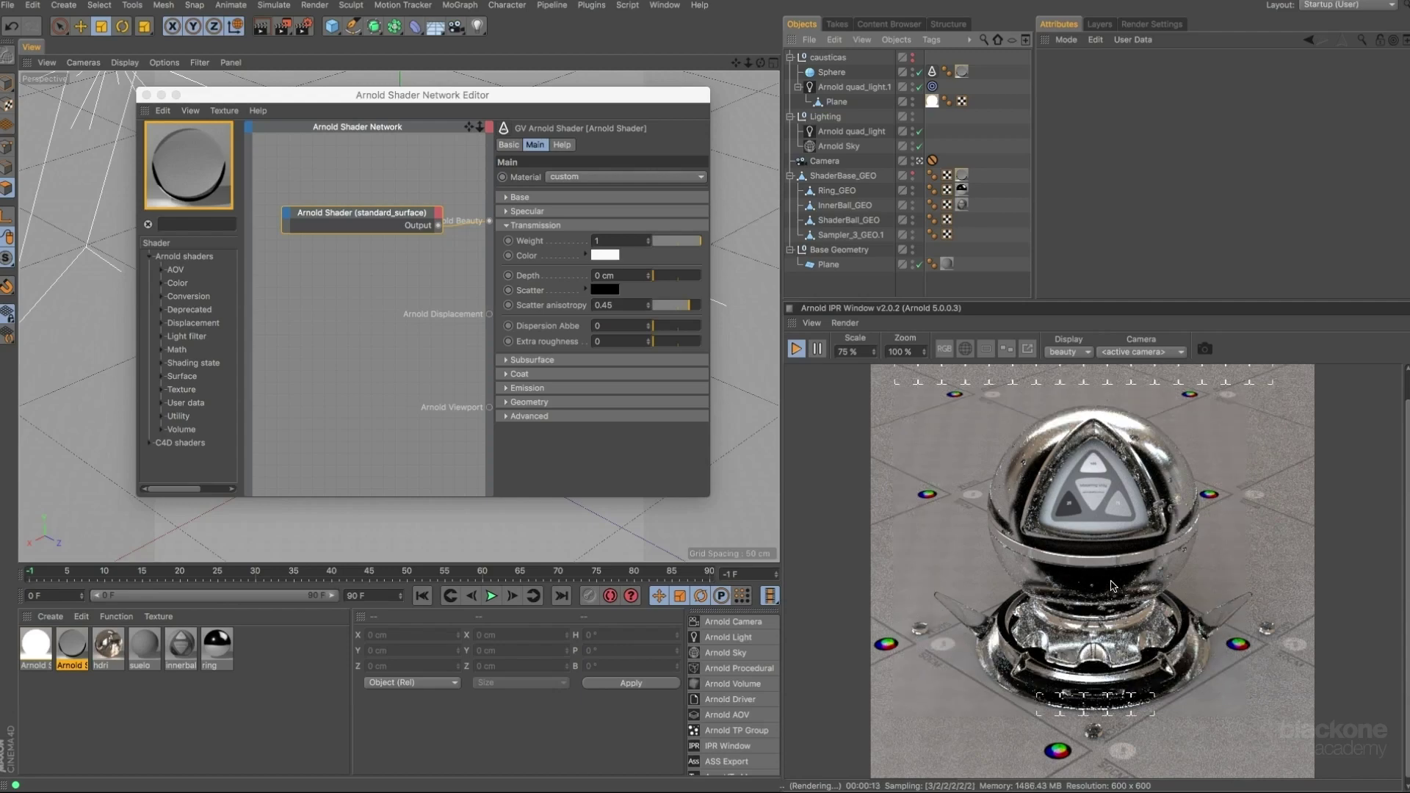
click(865, 180)
right_click(854, 179)
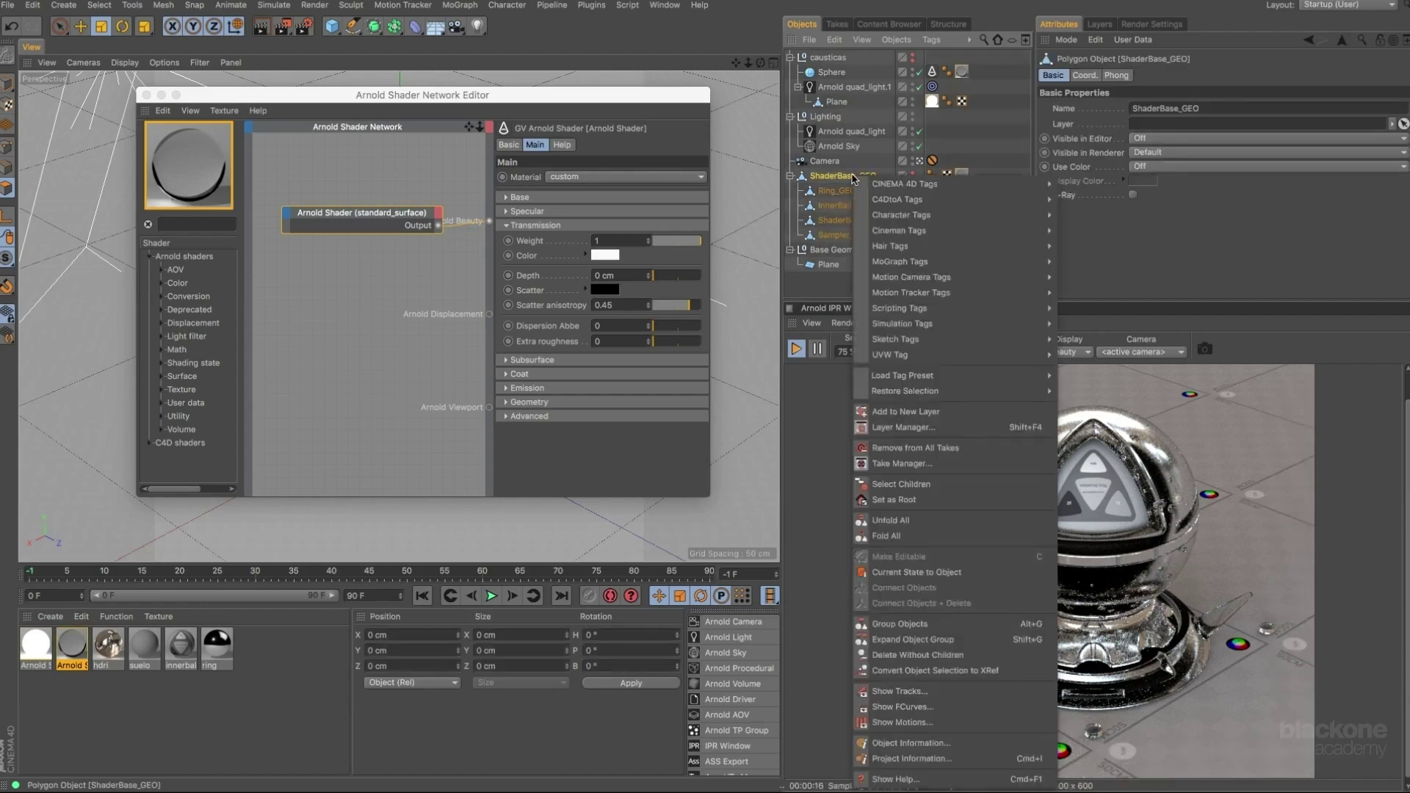
mouse_move(902, 195)
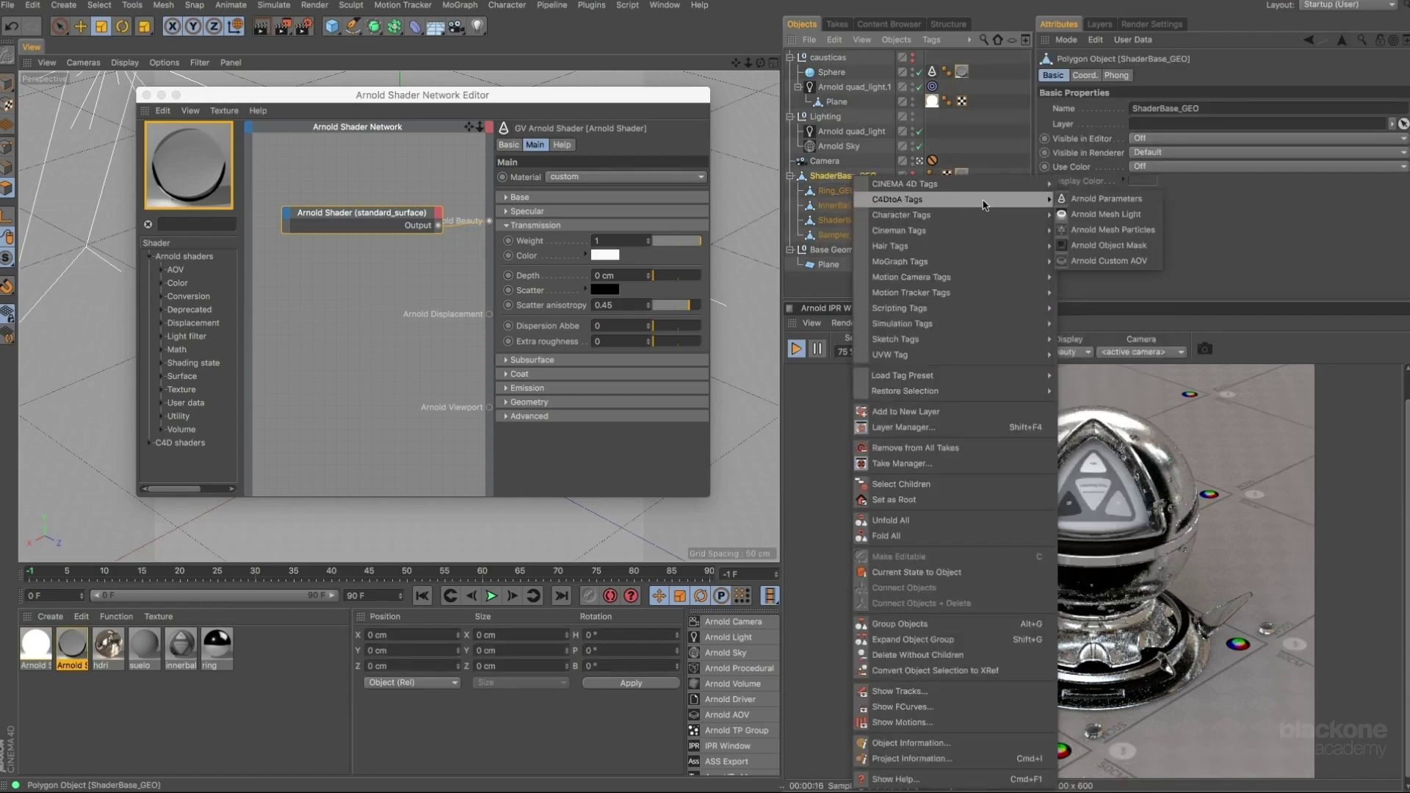
click(1076, 200)
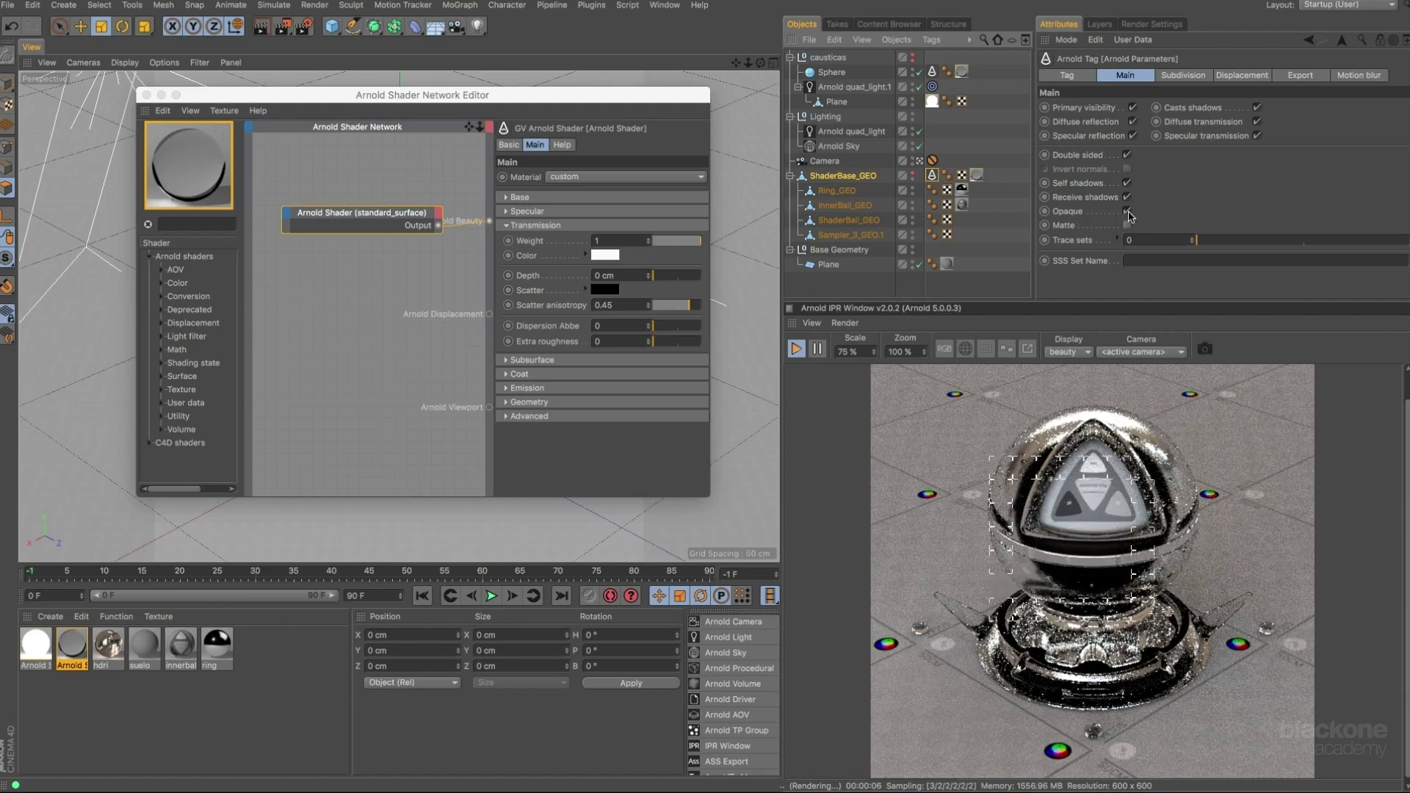
Disable Opaque in ShaderBase_GEO's Arnold tag and limit the IPR rendering to the ShaderBase_GEO and ShaderBall_GEO objects.
click(1128, 212)
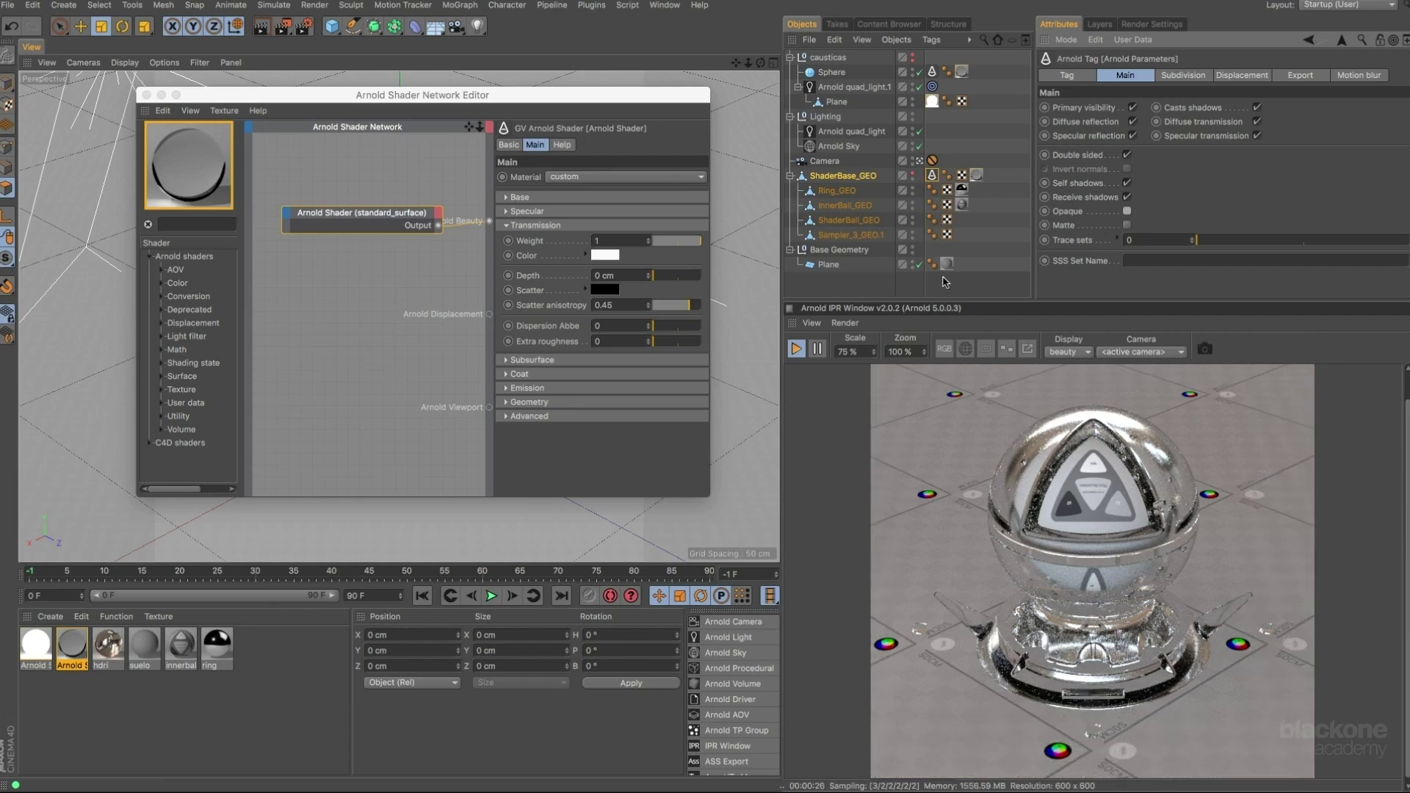
click(845, 177)
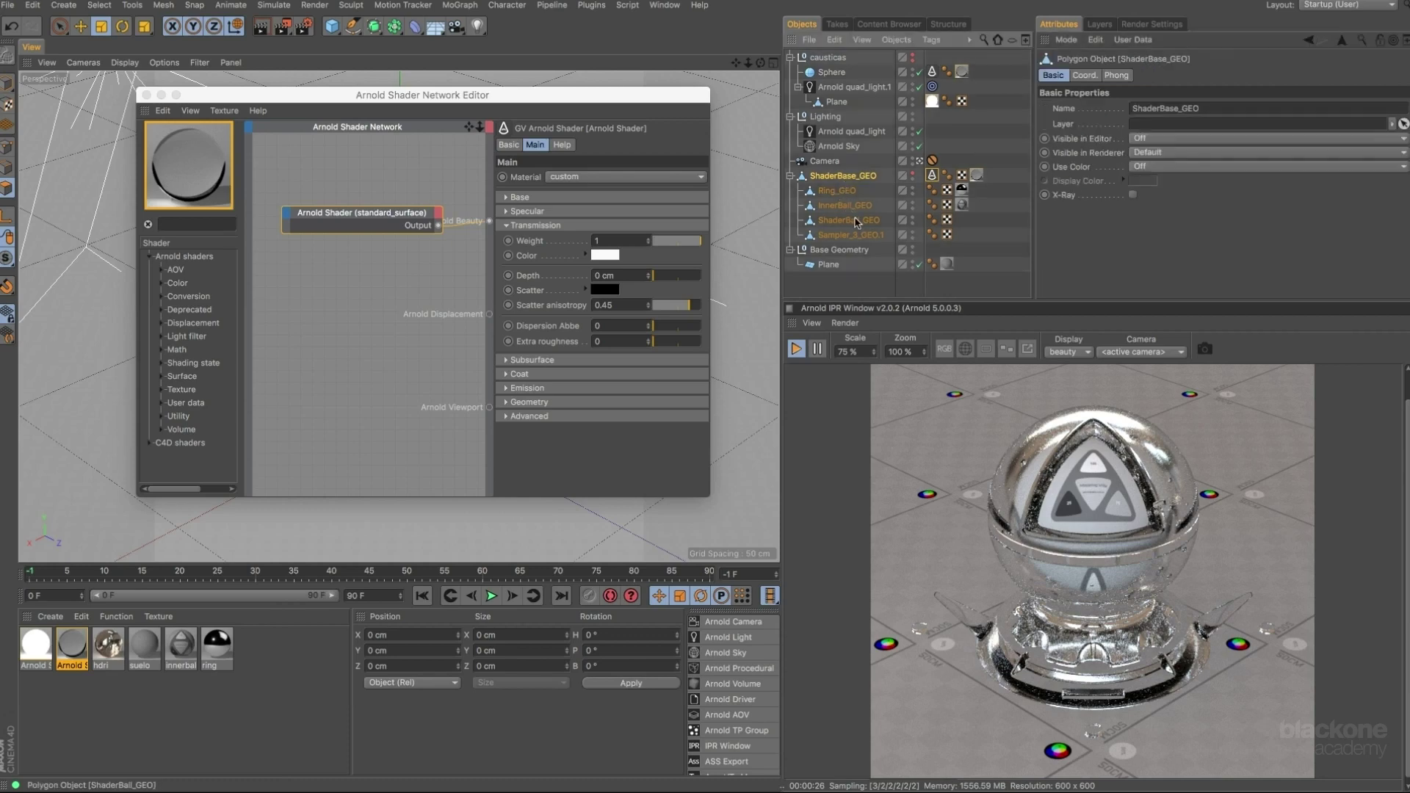
ctrl+click(852, 220)
click(1009, 352)
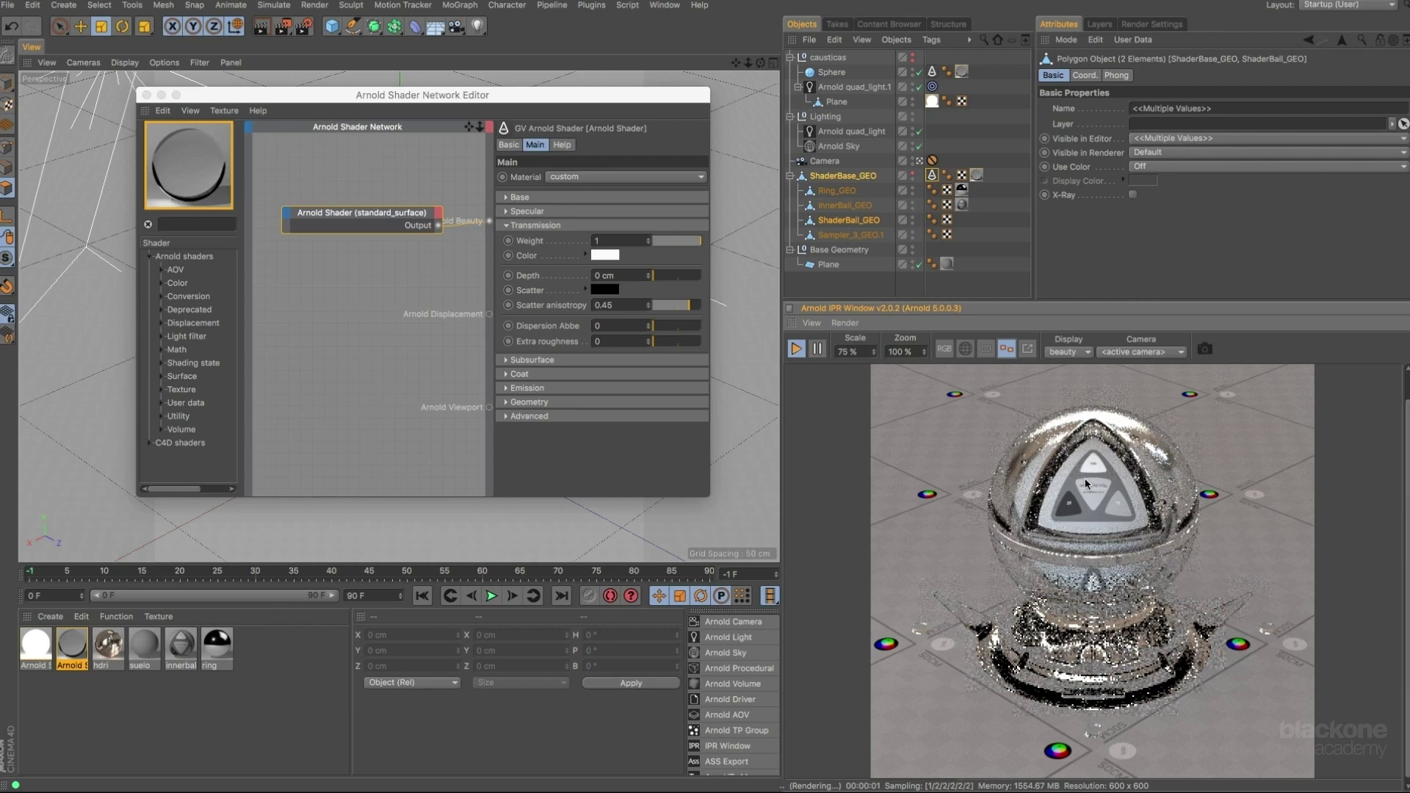
Set the shader's transmission color to a pale warm yellow with hue 40°, saturation 19% and value 99%.
click(609, 258)
click(596, 272)
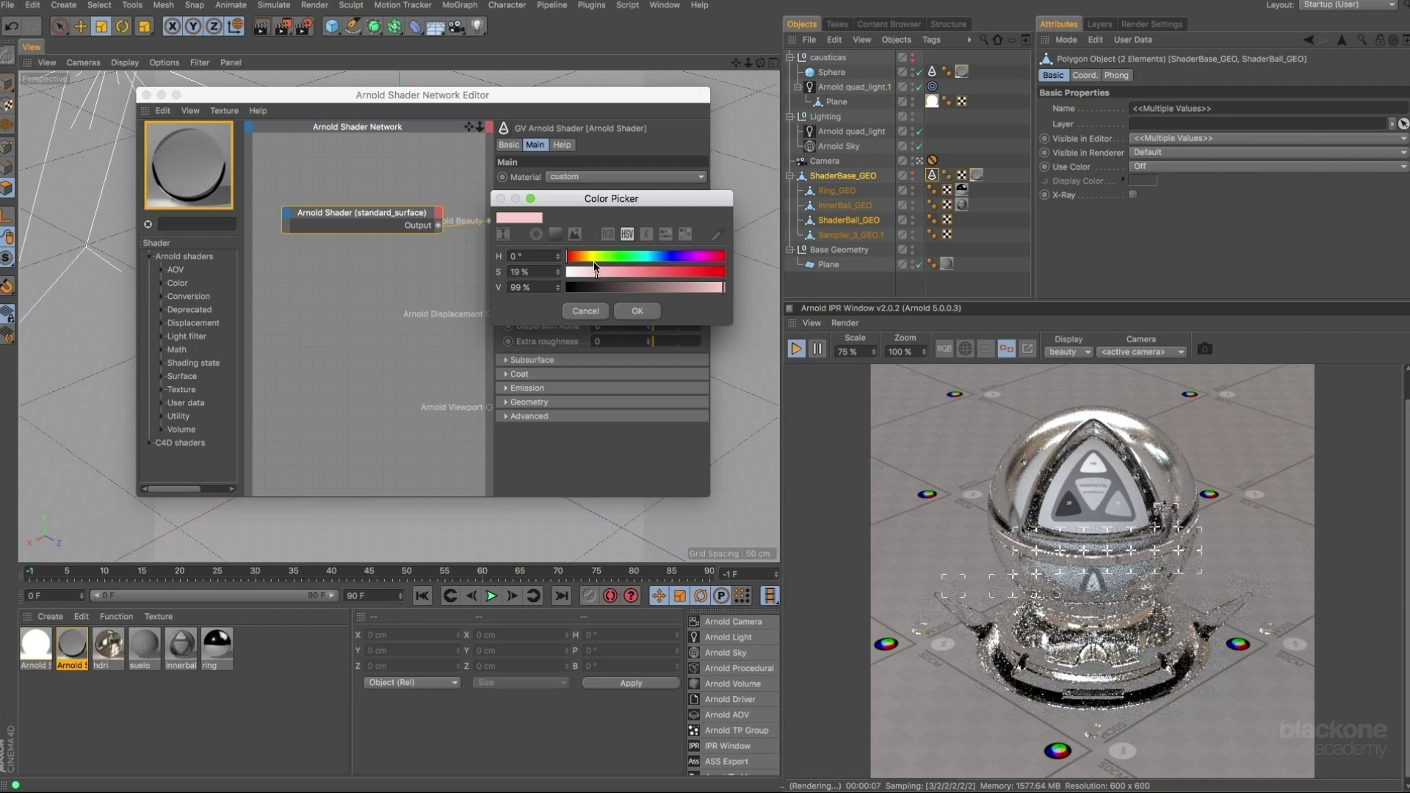
click(588, 257)
drag(591, 258, 584, 257)
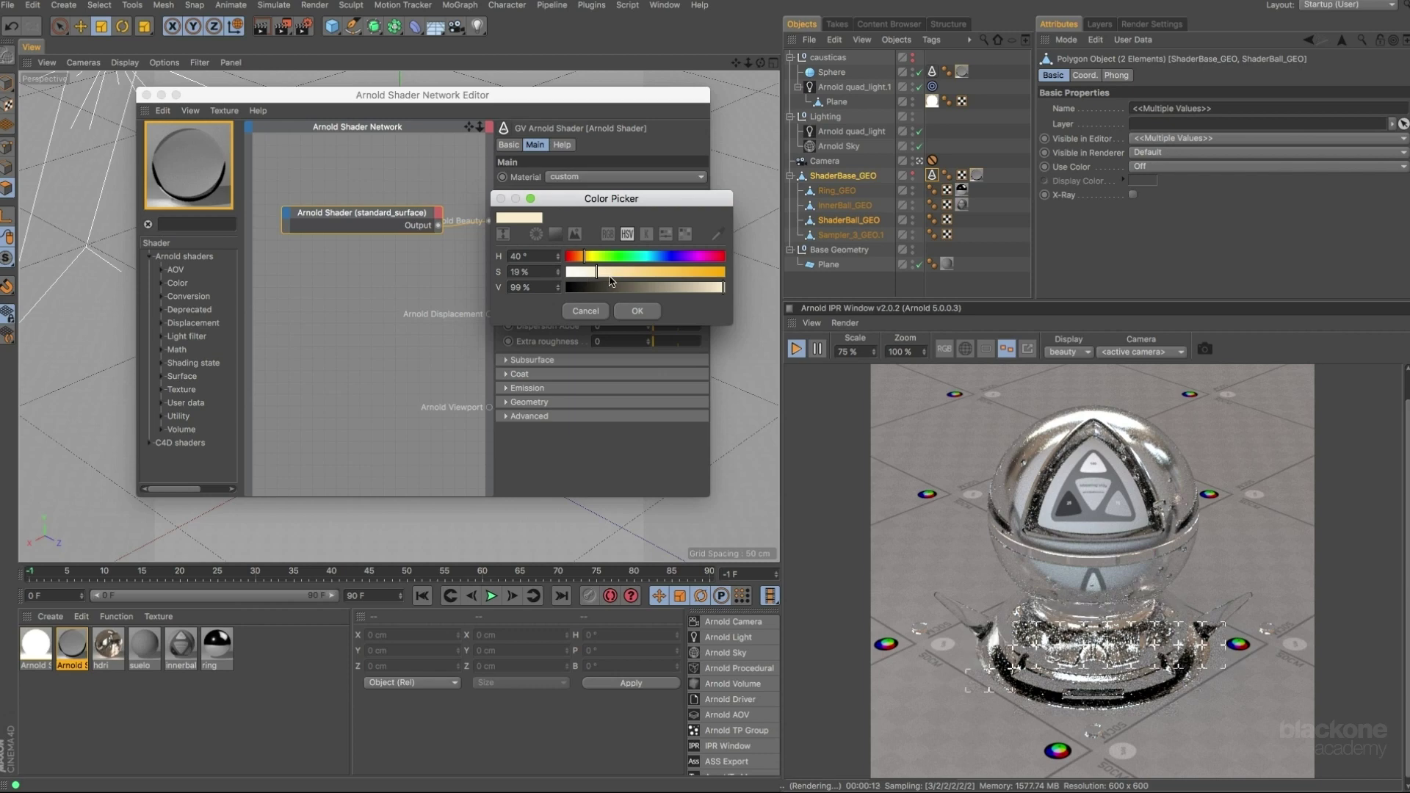
click(637, 311)
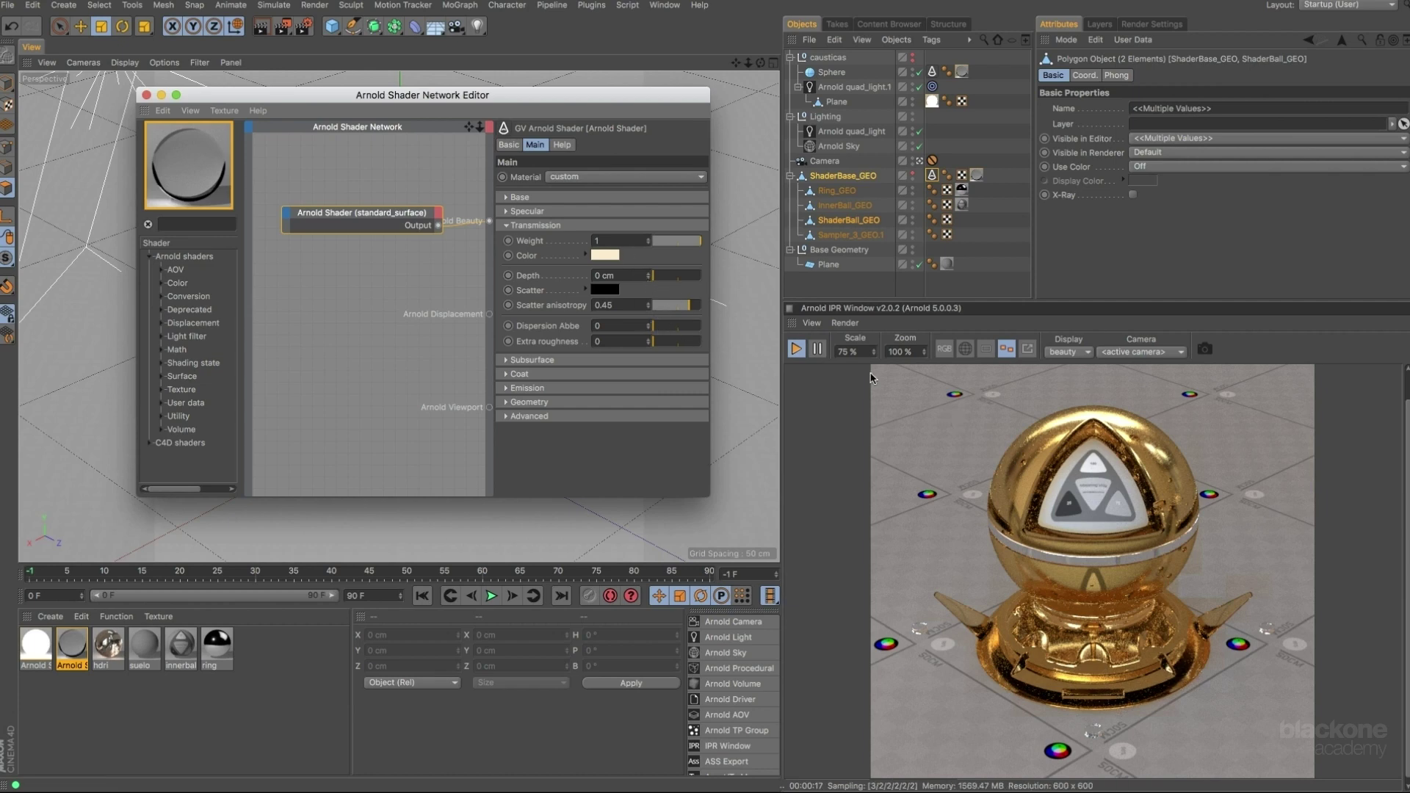
Expand the shader's Specular group and lower the IOR to 0.81.
click(578, 212)
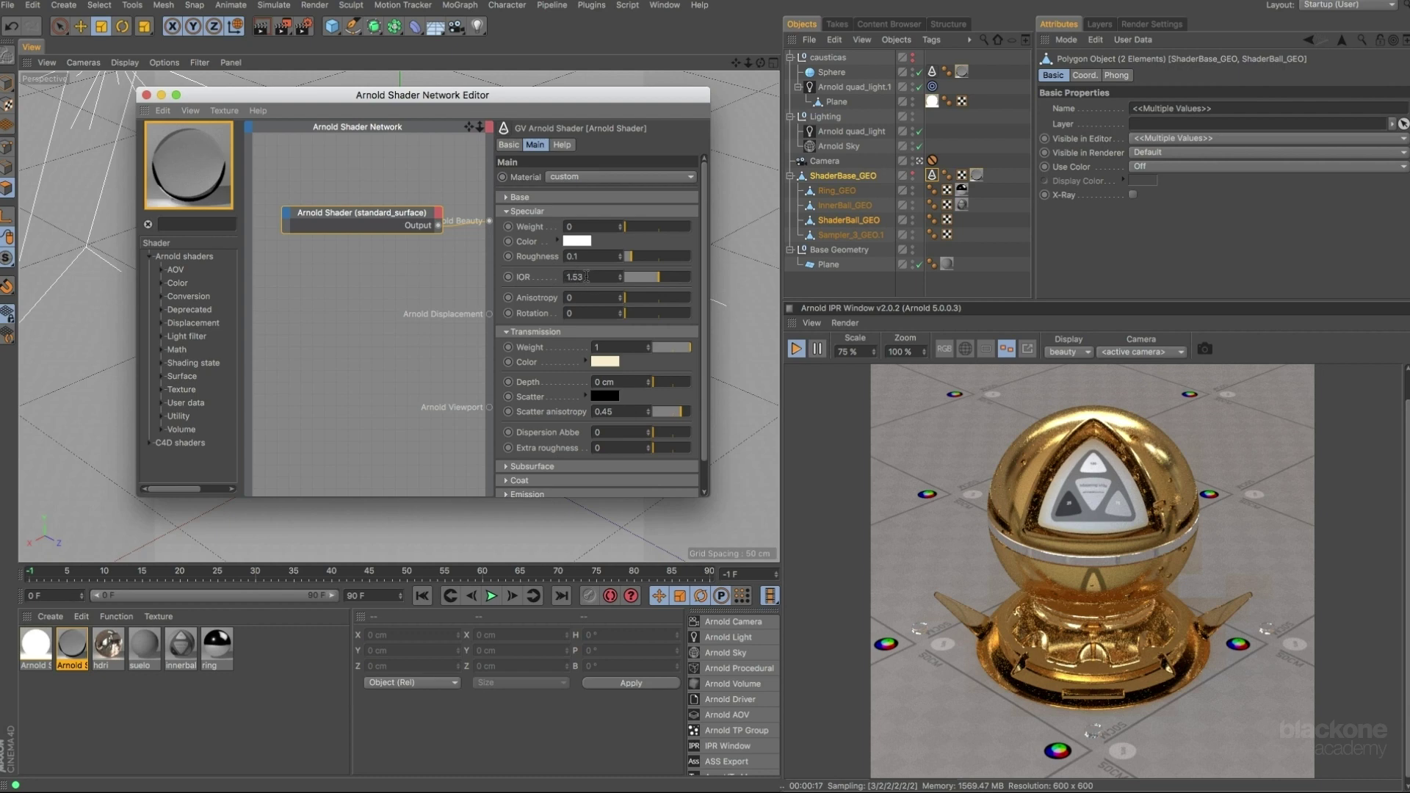
click(652, 280)
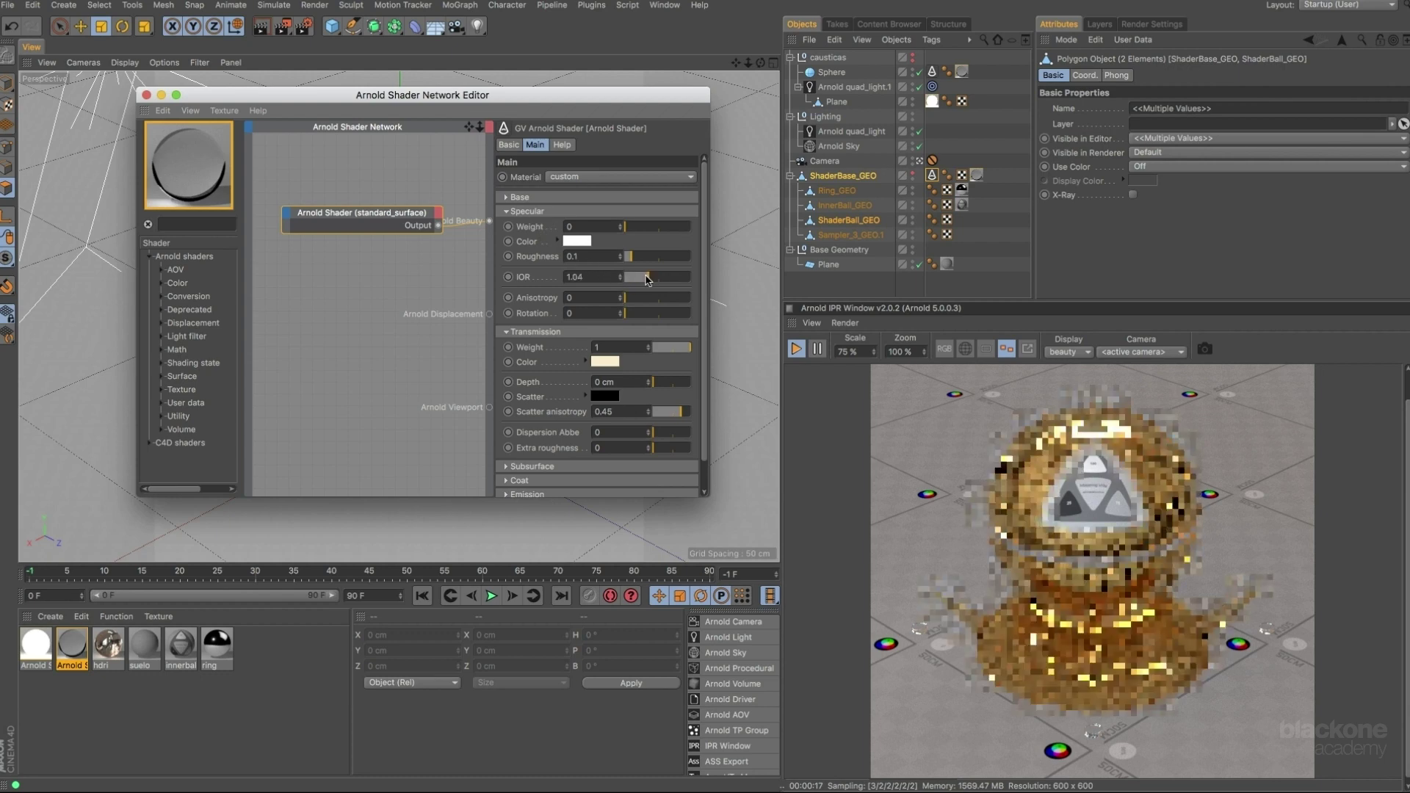
drag(655, 280, 643, 283)
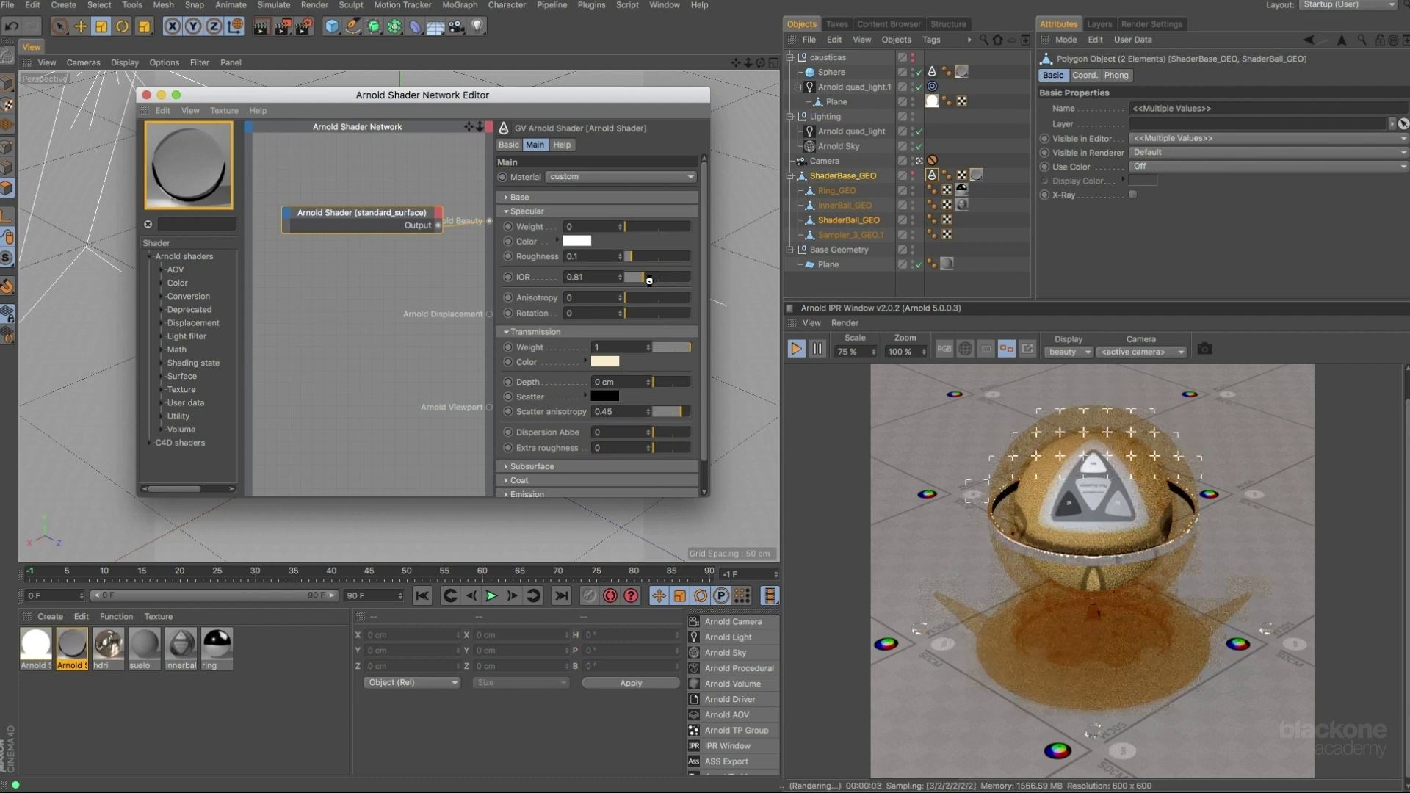
Set the specular IOR back to 1.53.
double_click(596, 276)
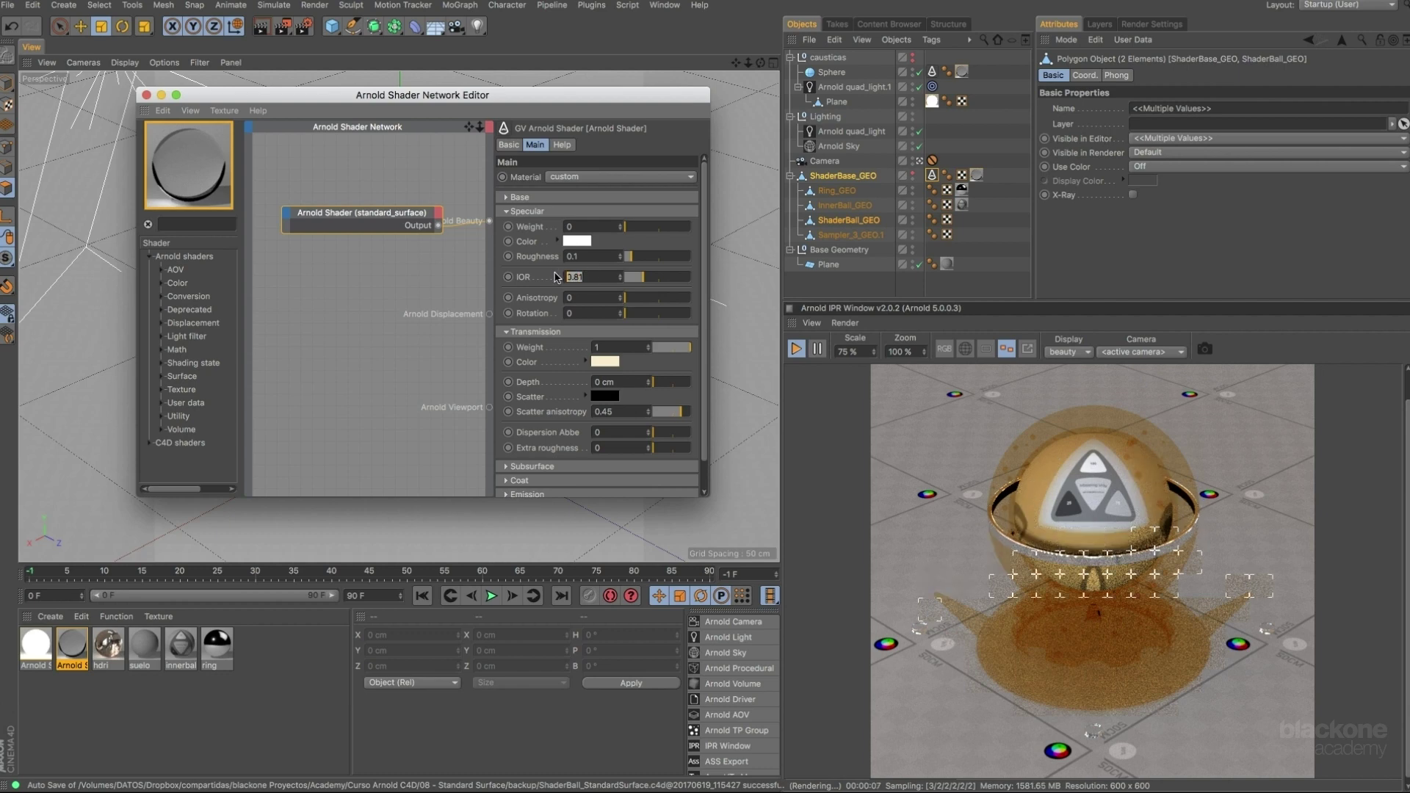
text(1)
key(Return)
text(,53)
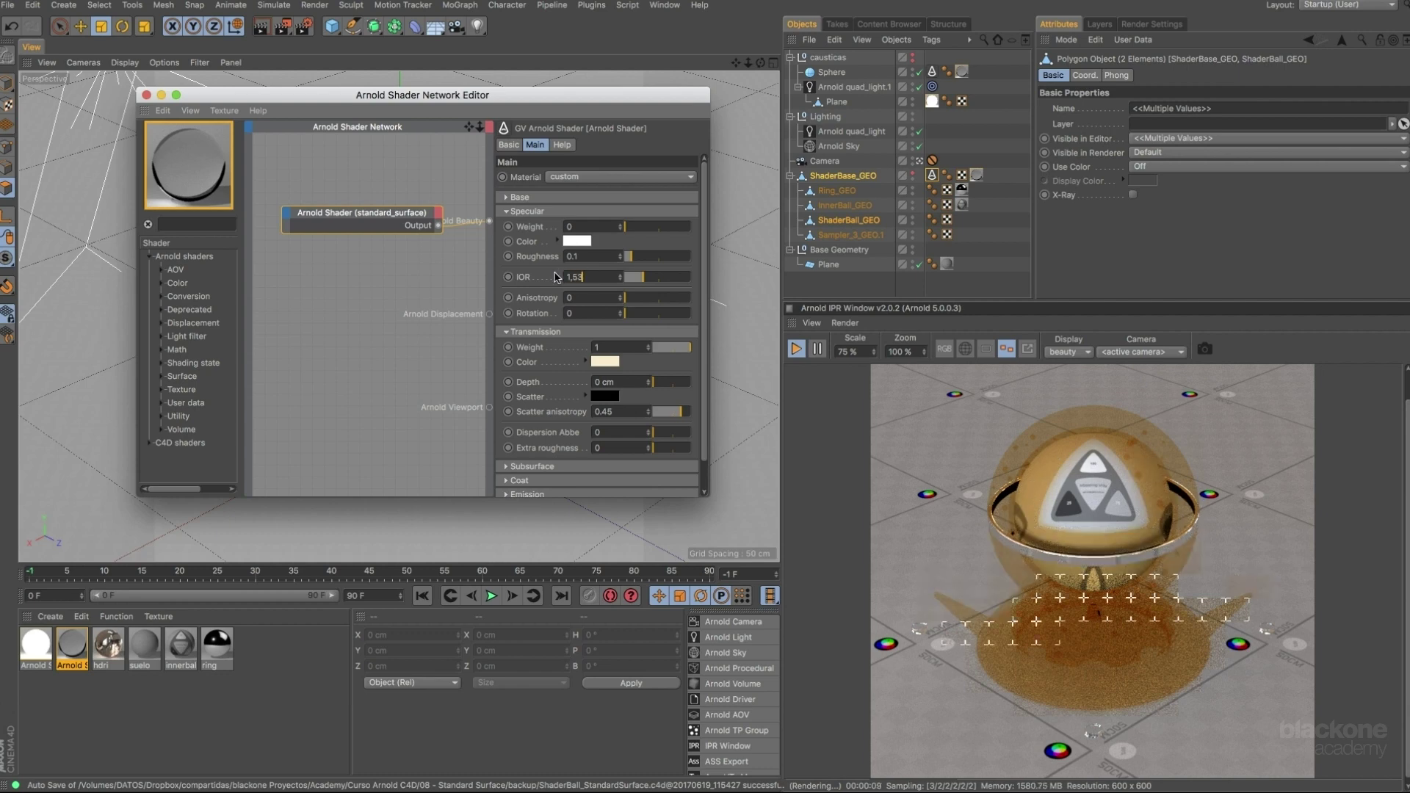
key(Return)
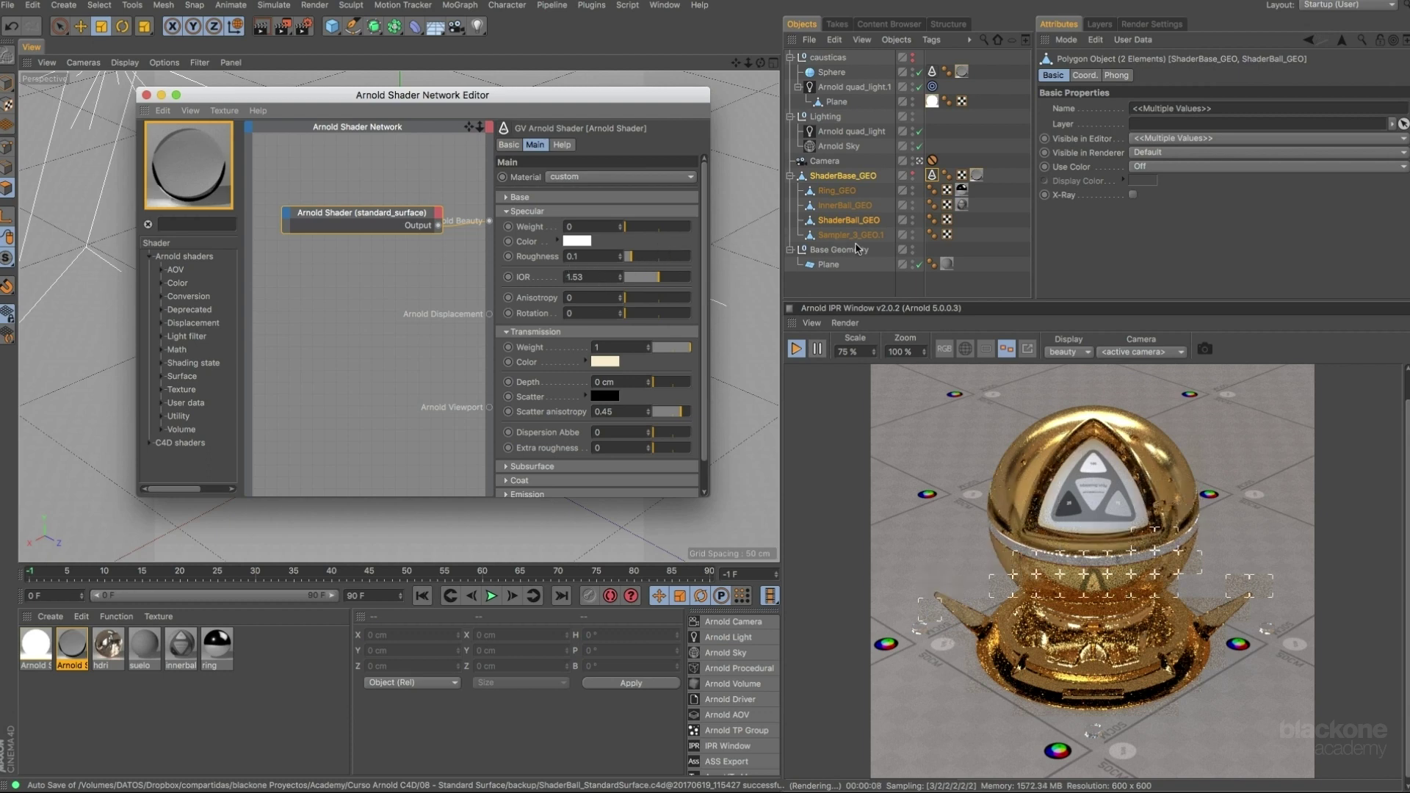
Switch to the RefractiveIndex.INFO page in Safari and browse the book and page lists of the 3D artists shelf, keeping Salt (NaCl).
key(super+Tab)
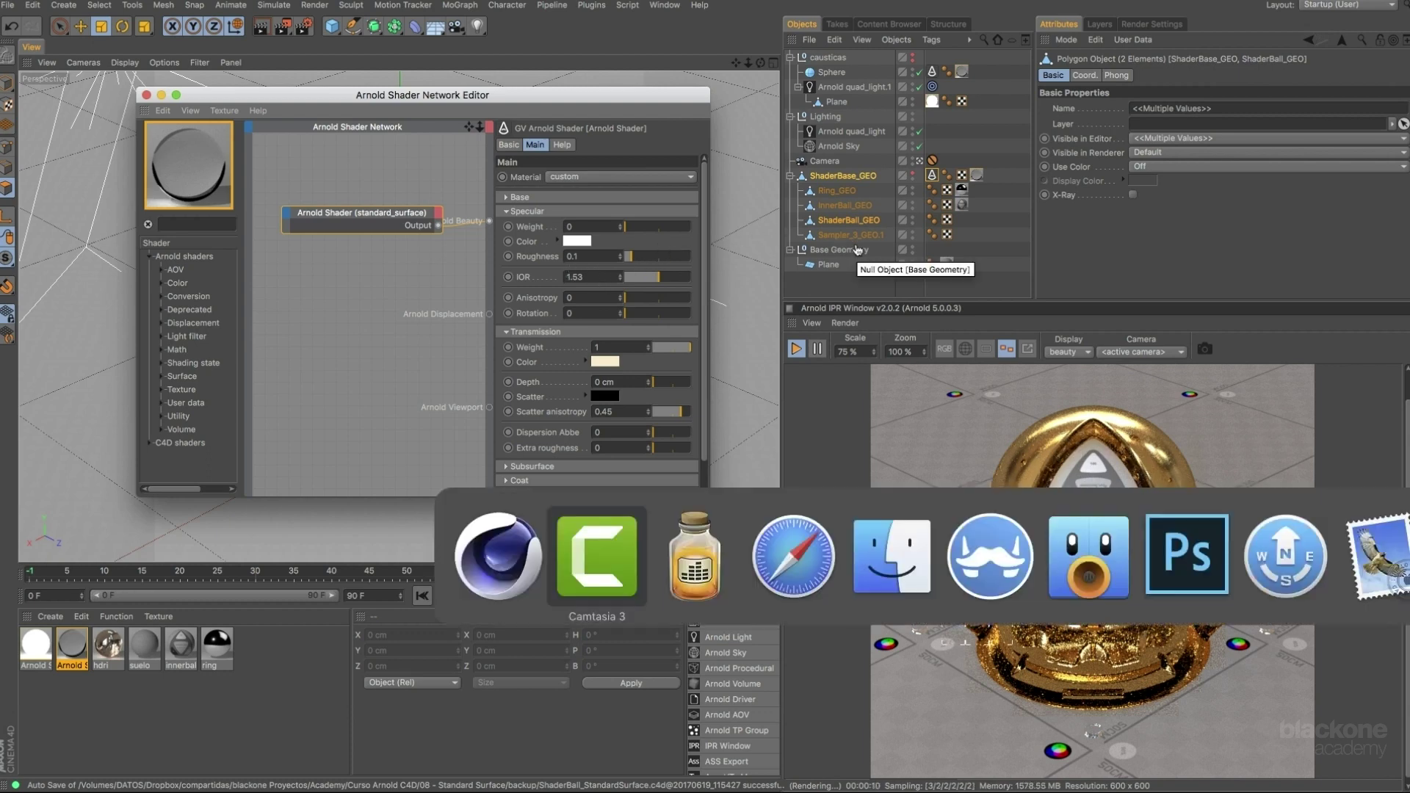
key(super+Tab)
key(super+Tab)
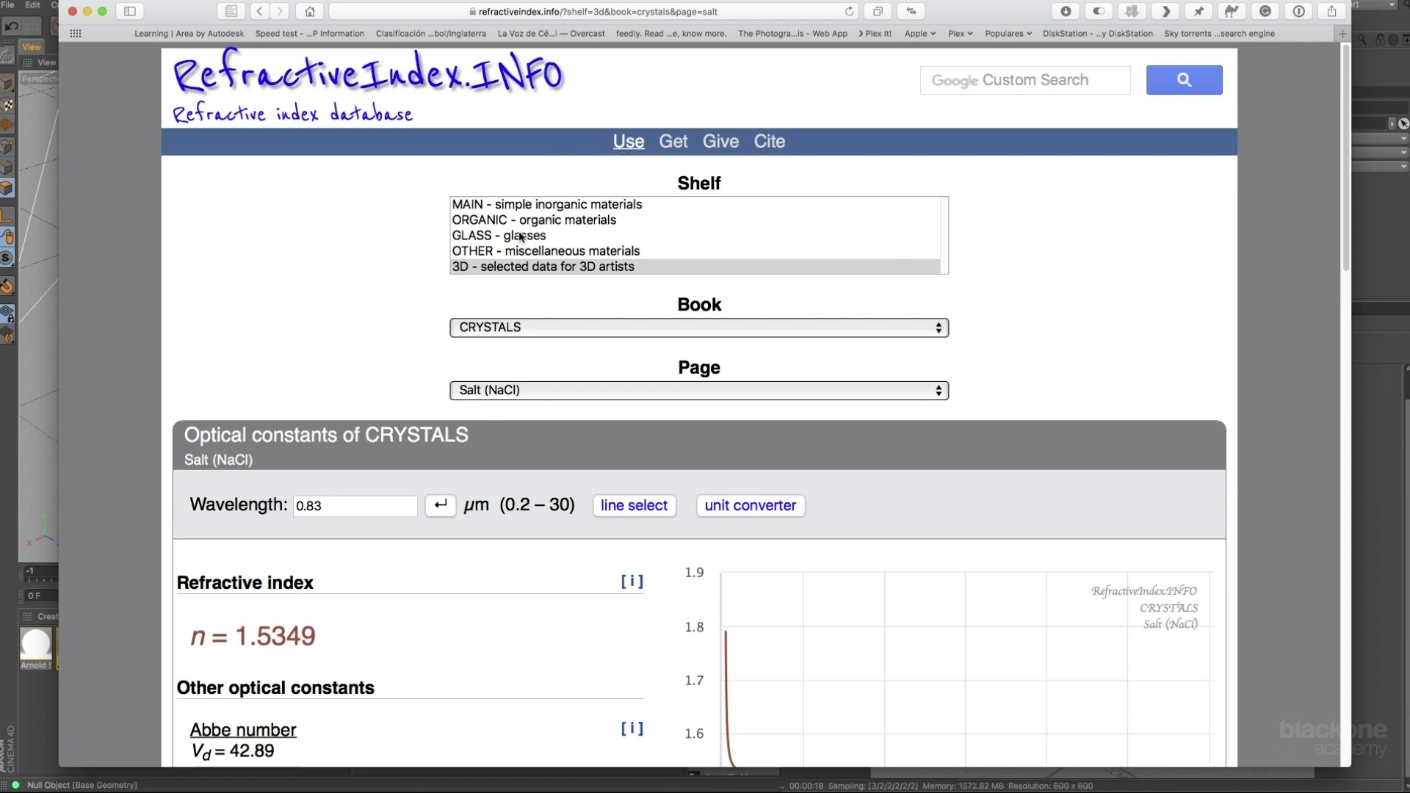
click(491, 268)
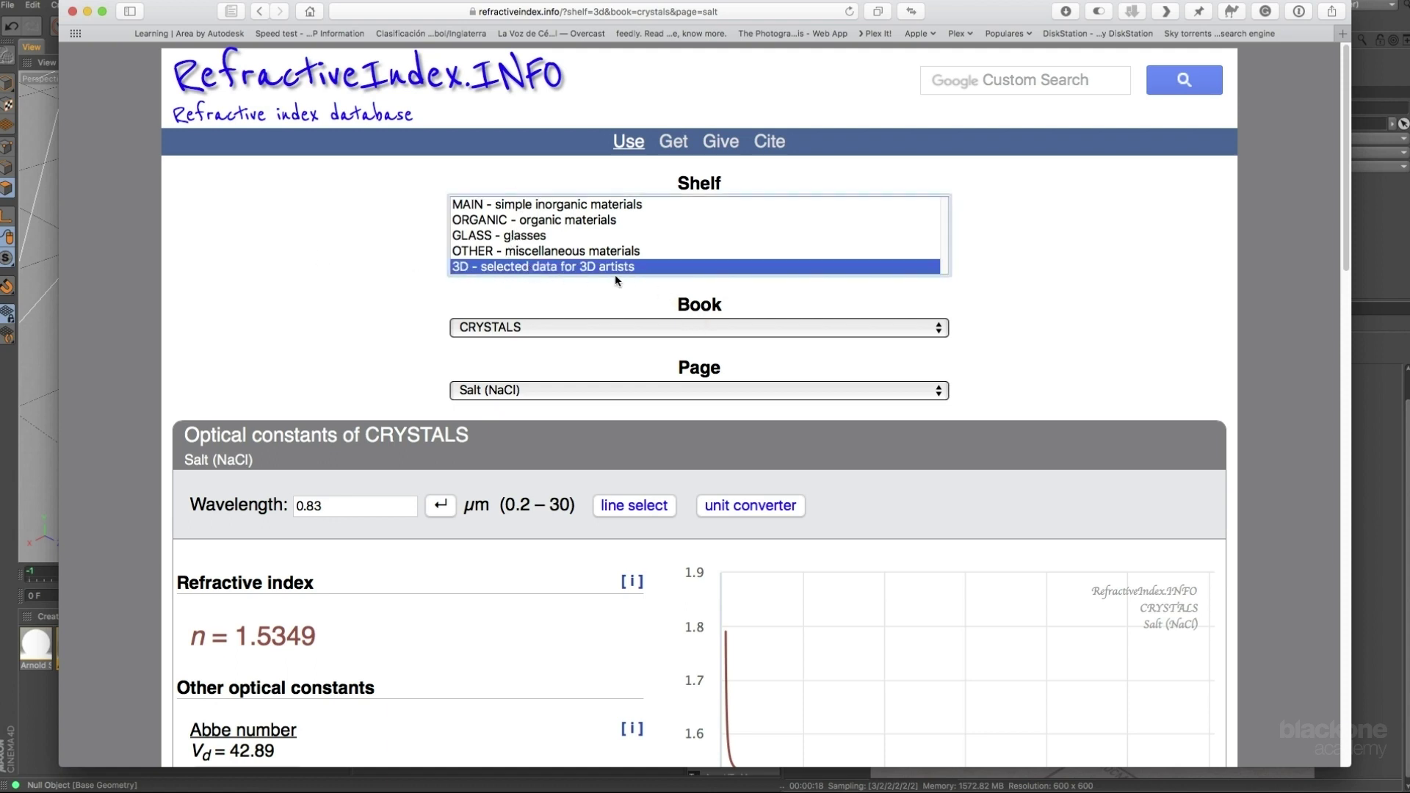
click(659, 327)
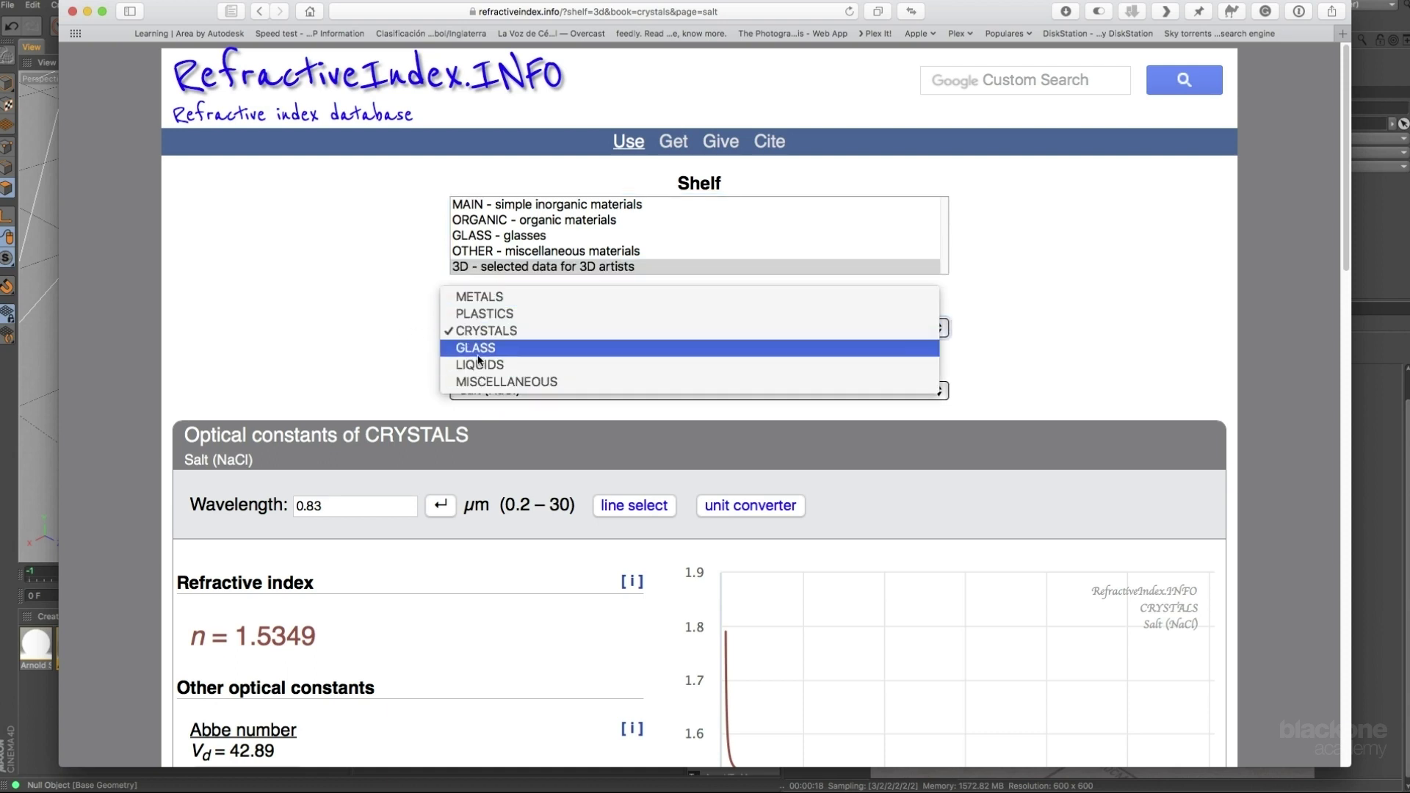
click(338, 342)
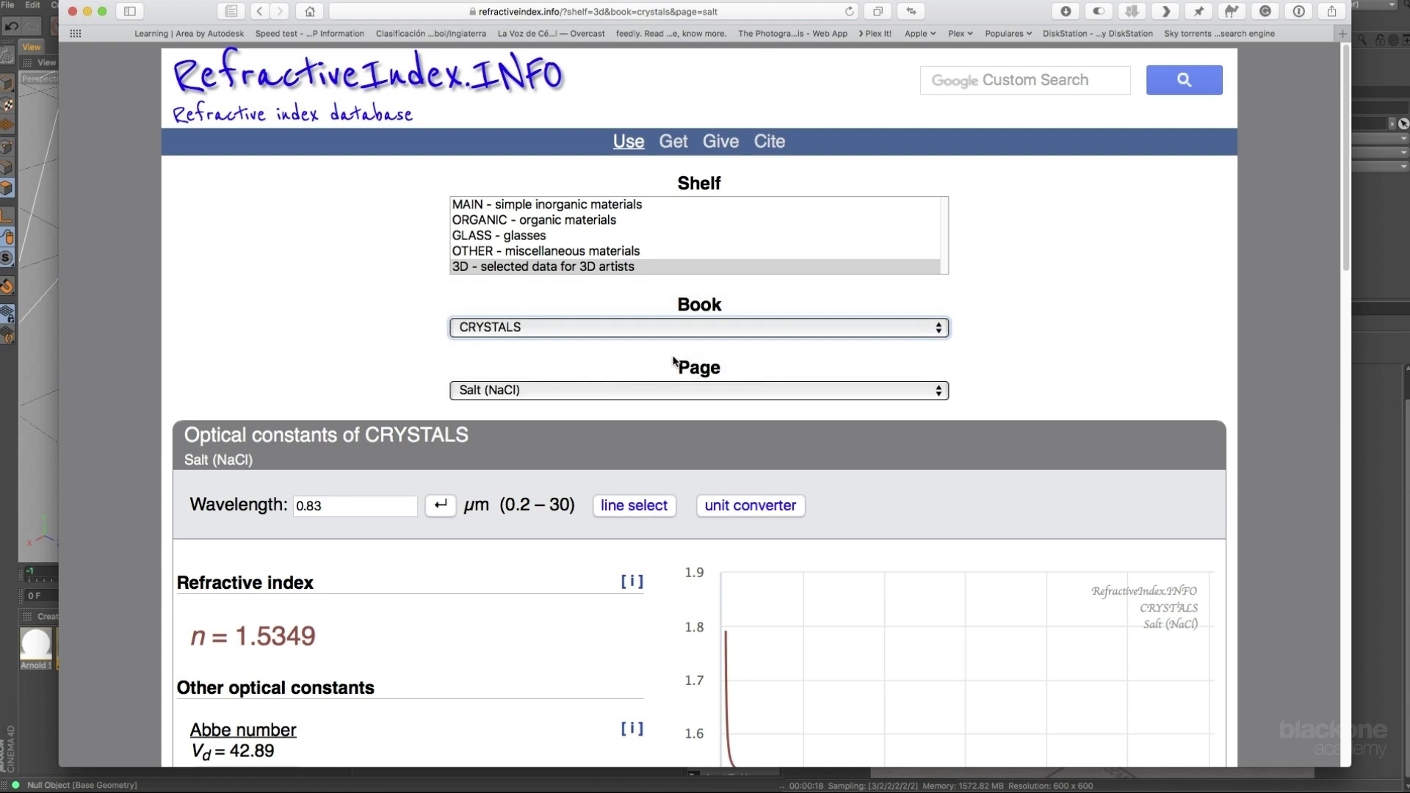
click(665, 390)
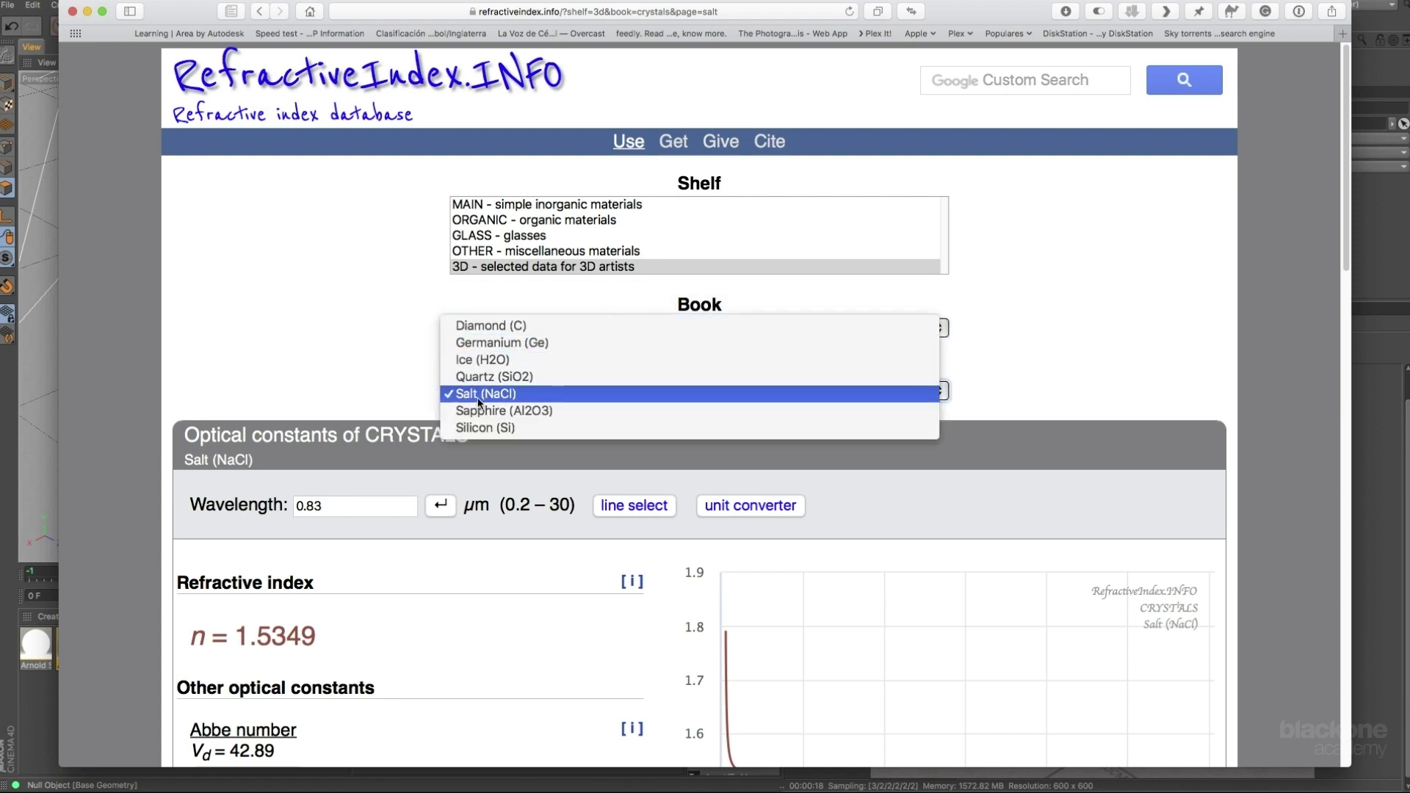
click(454, 398)
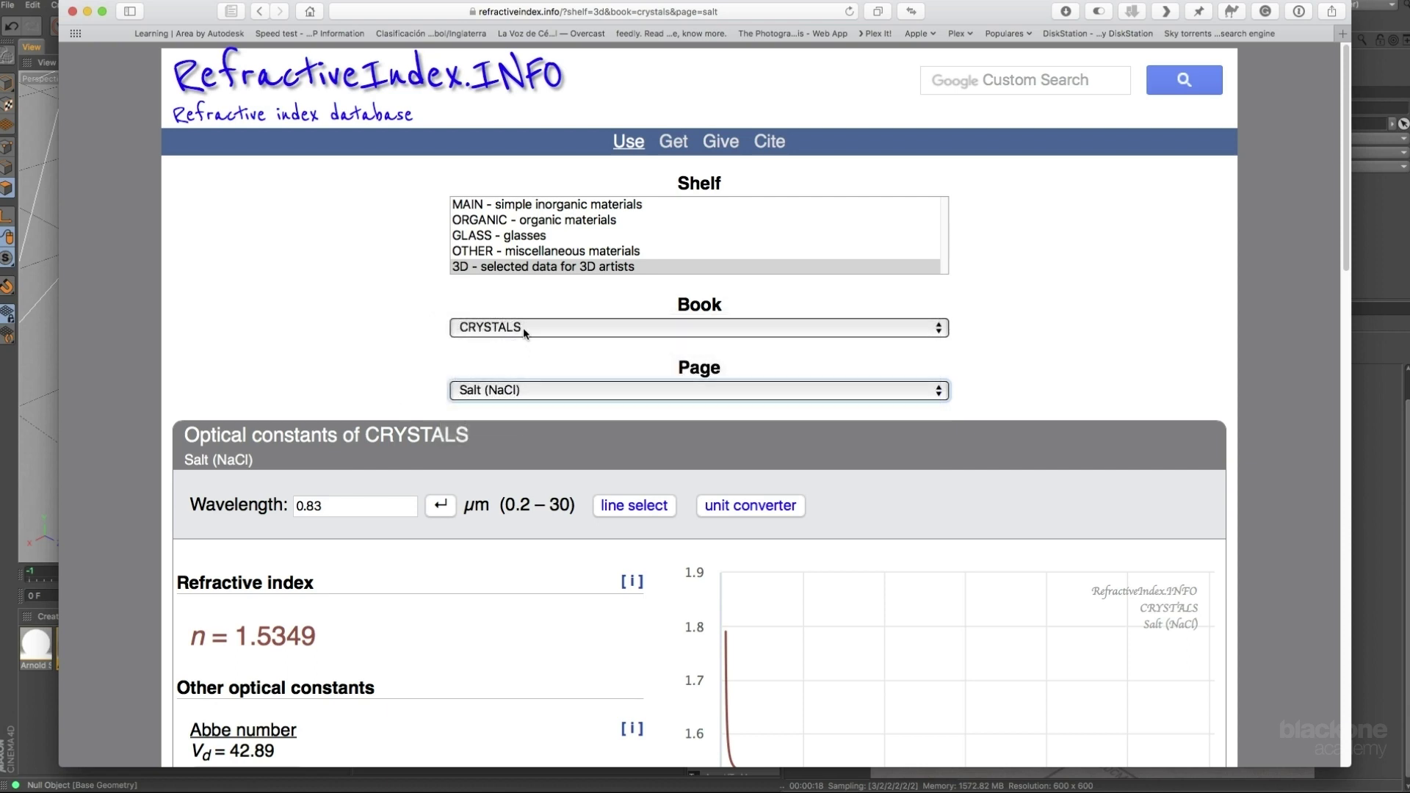
Load the GLASS book on the refractive index site and look through its available pages.
click(547, 326)
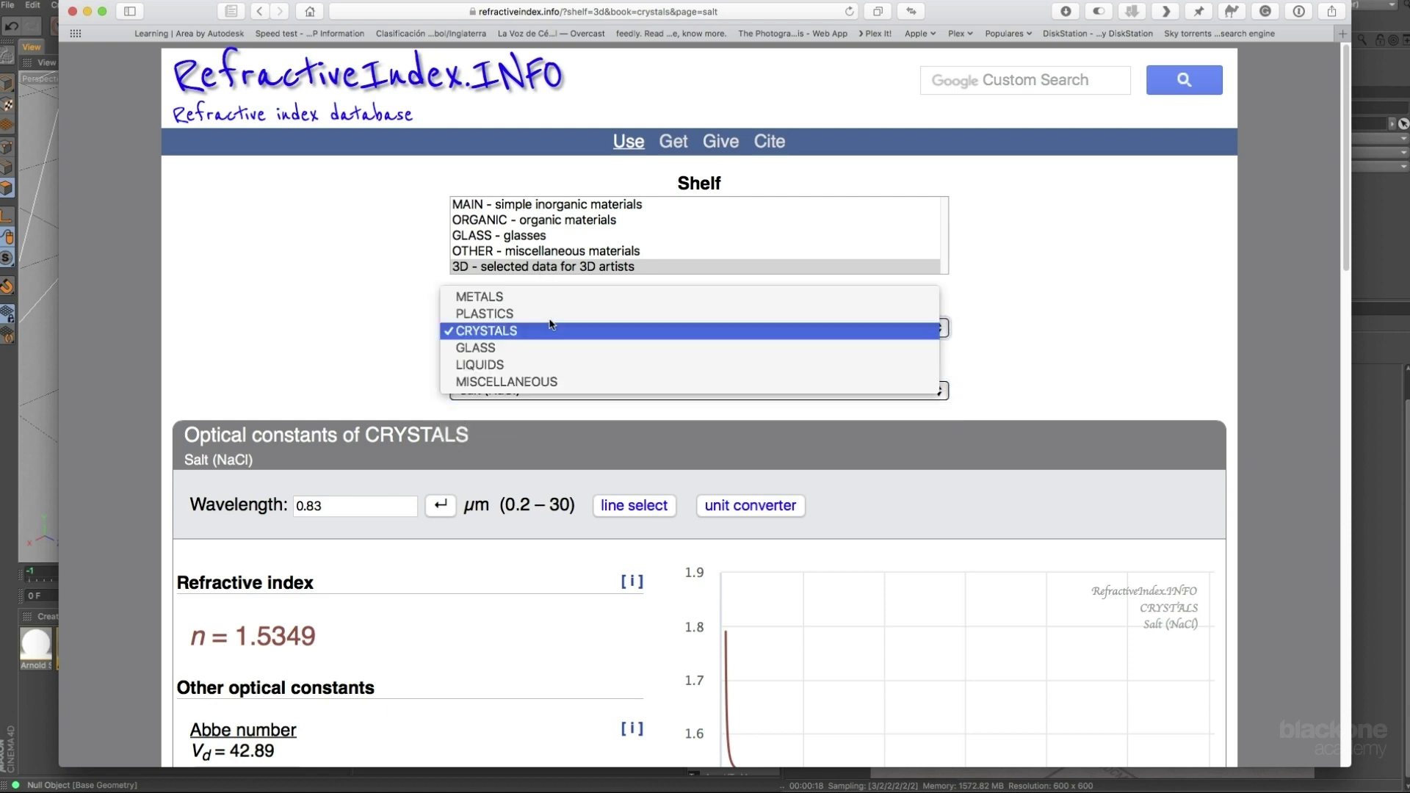
click(553, 353)
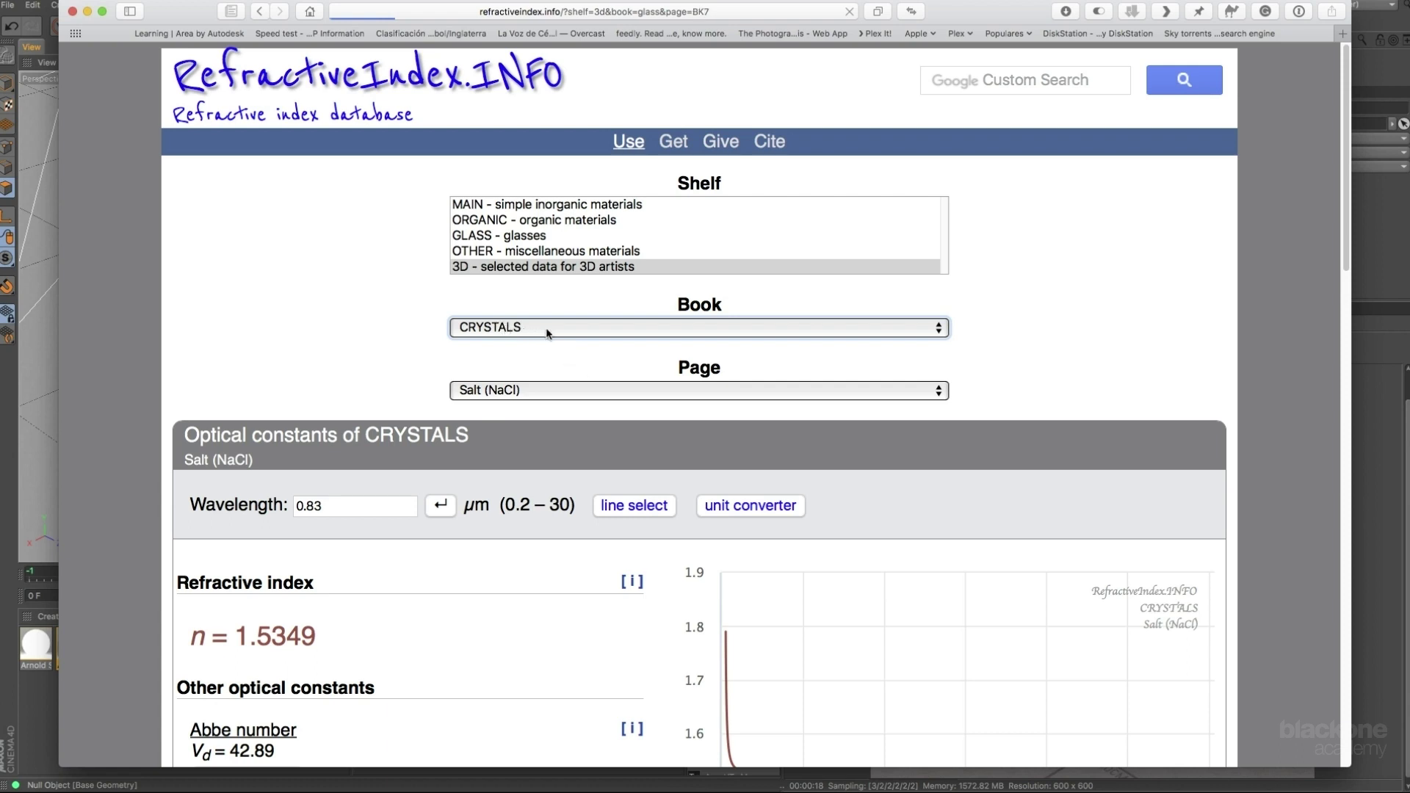
click(577, 391)
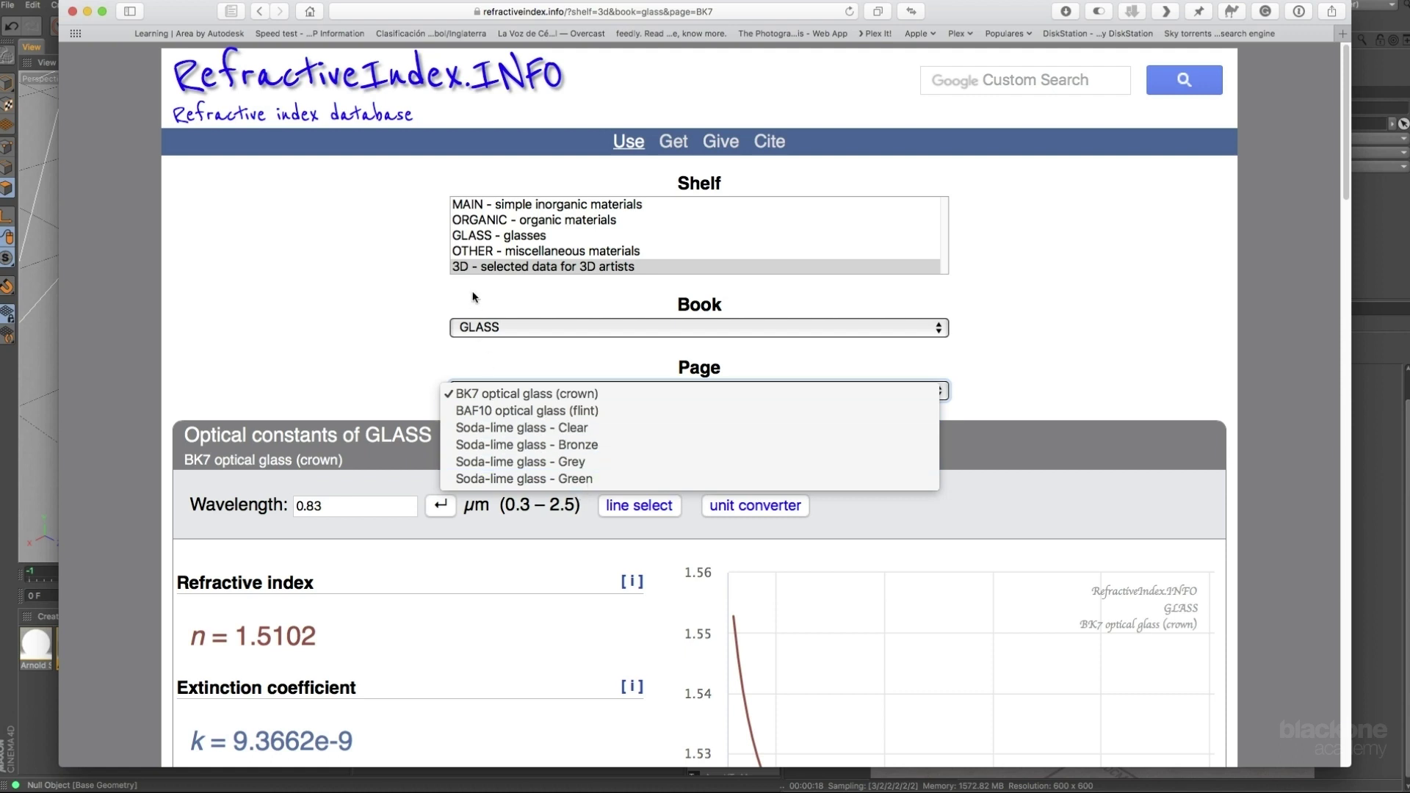
Return to the CRYSTALS book and highlight the refractive index n given for Diamond (C).
click(494, 308)
click(495, 329)
click(499, 316)
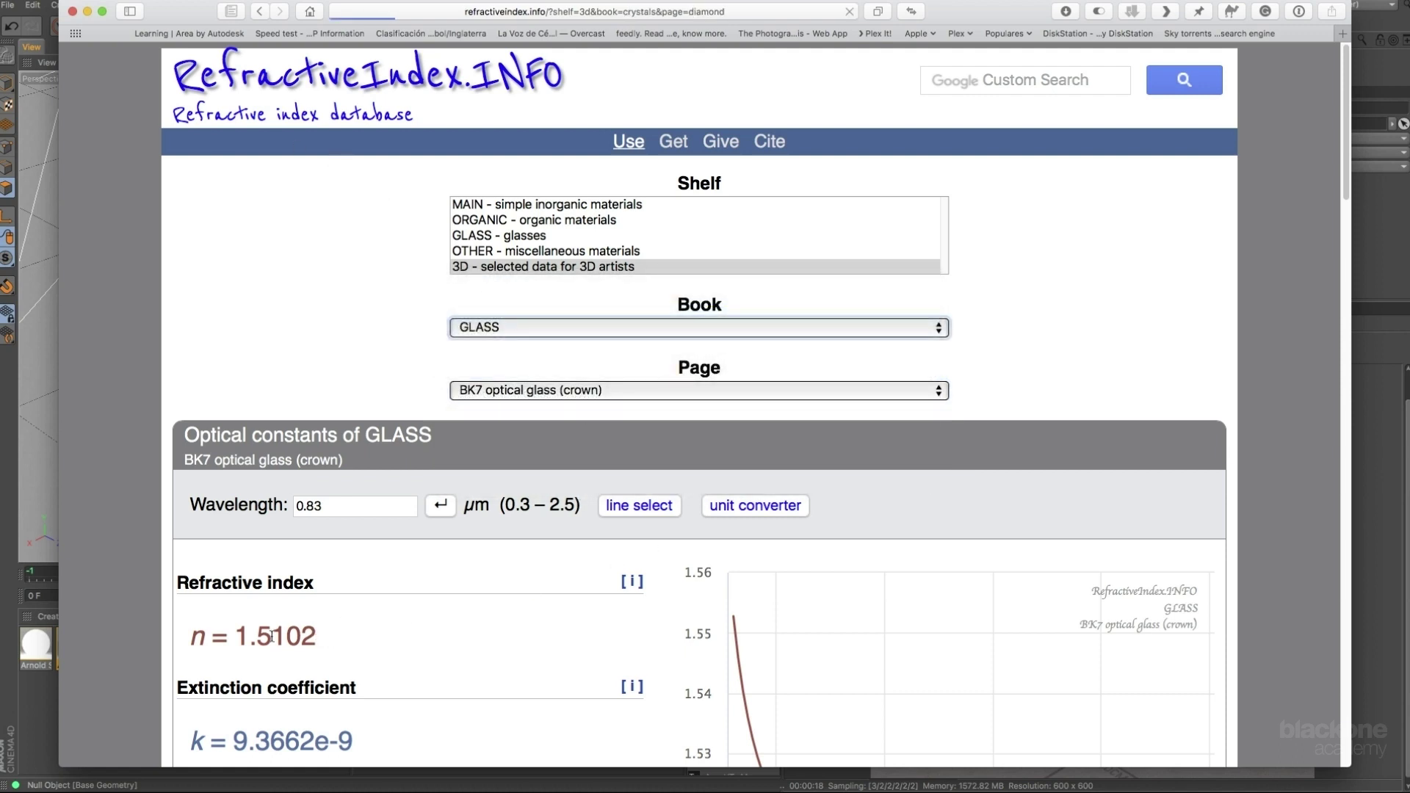
mouse_move(317, 636)
mouse_down()
mouse_move(228, 636)
mouse_move(314, 637)
mouse_up()
click(234, 636)
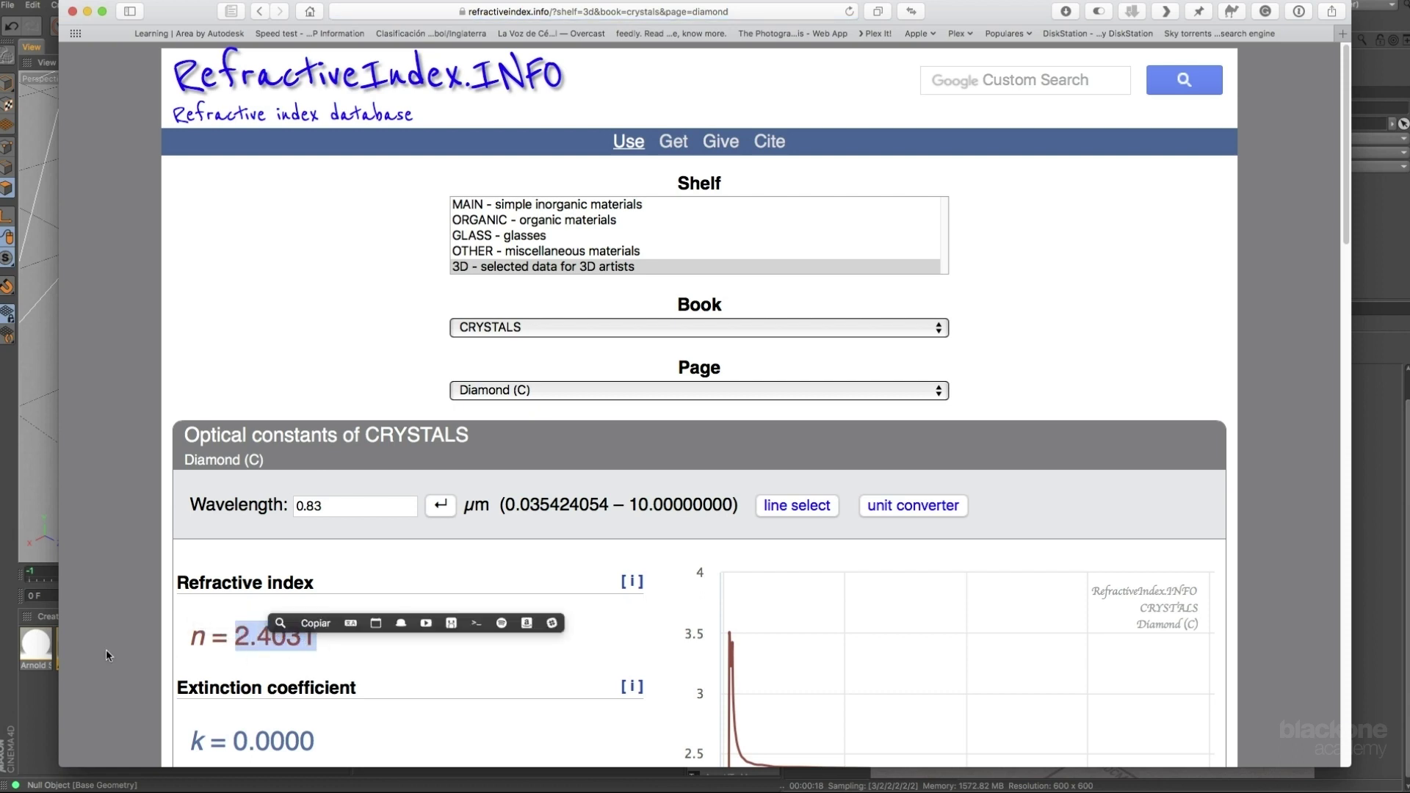
drag(187, 636, 205, 636)
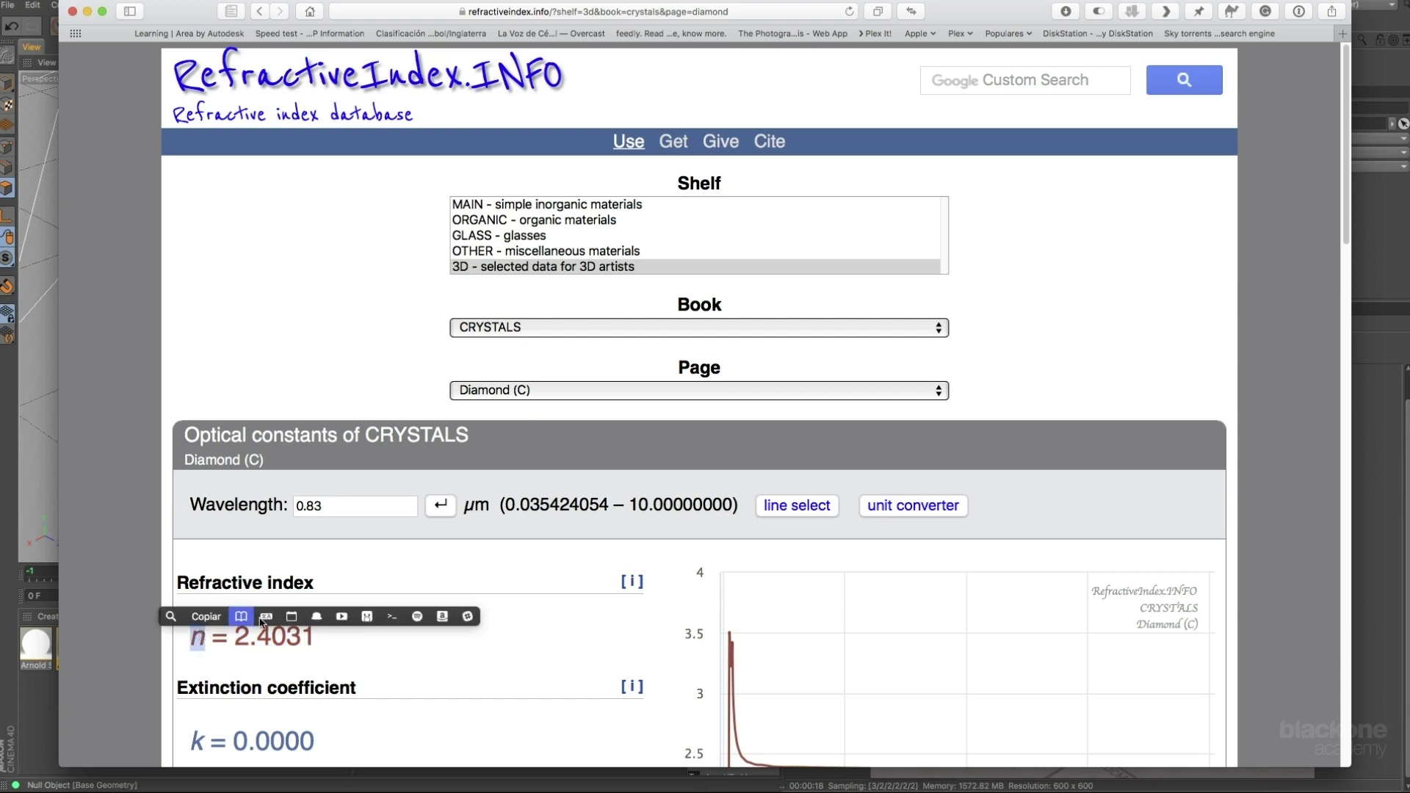
click(424, 662)
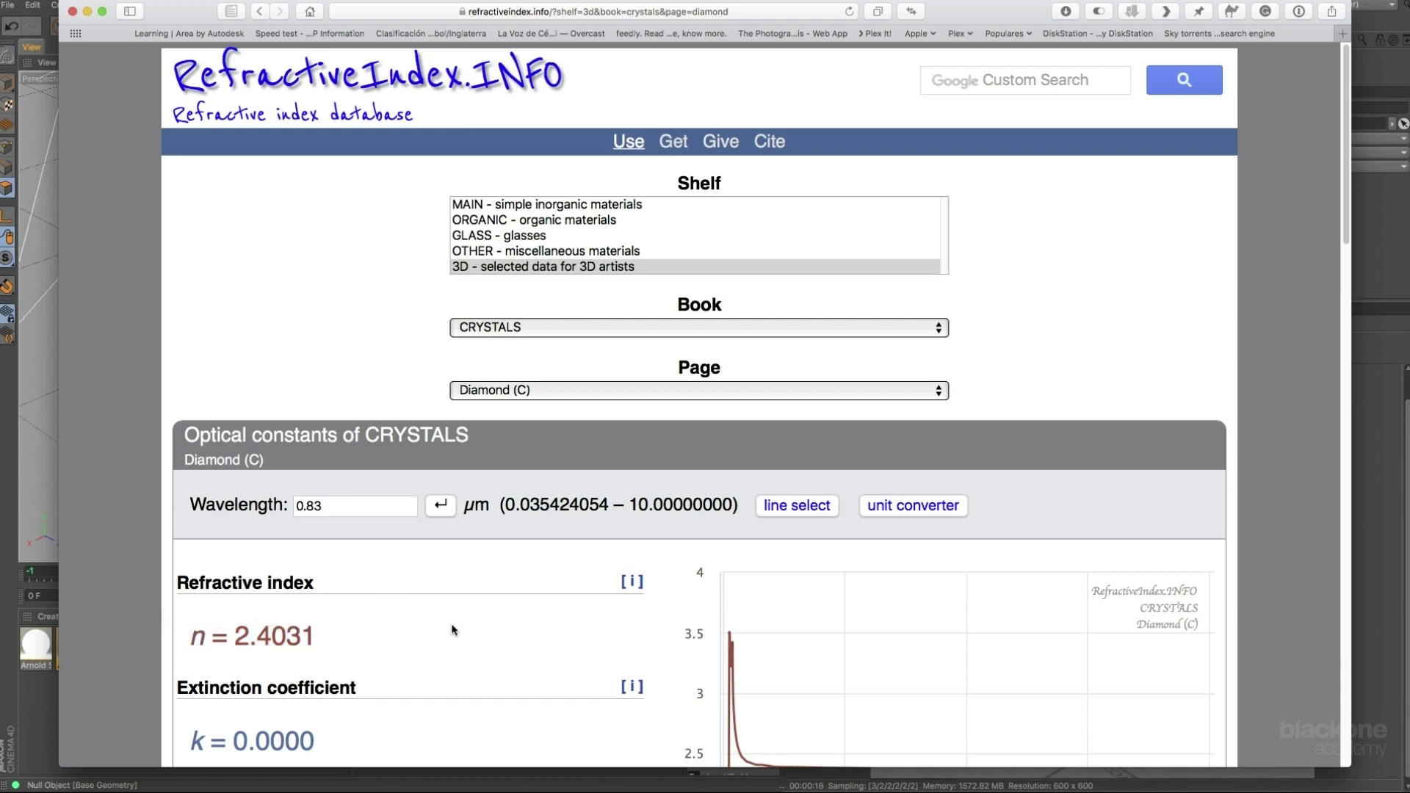
drag(313, 636, 234, 636)
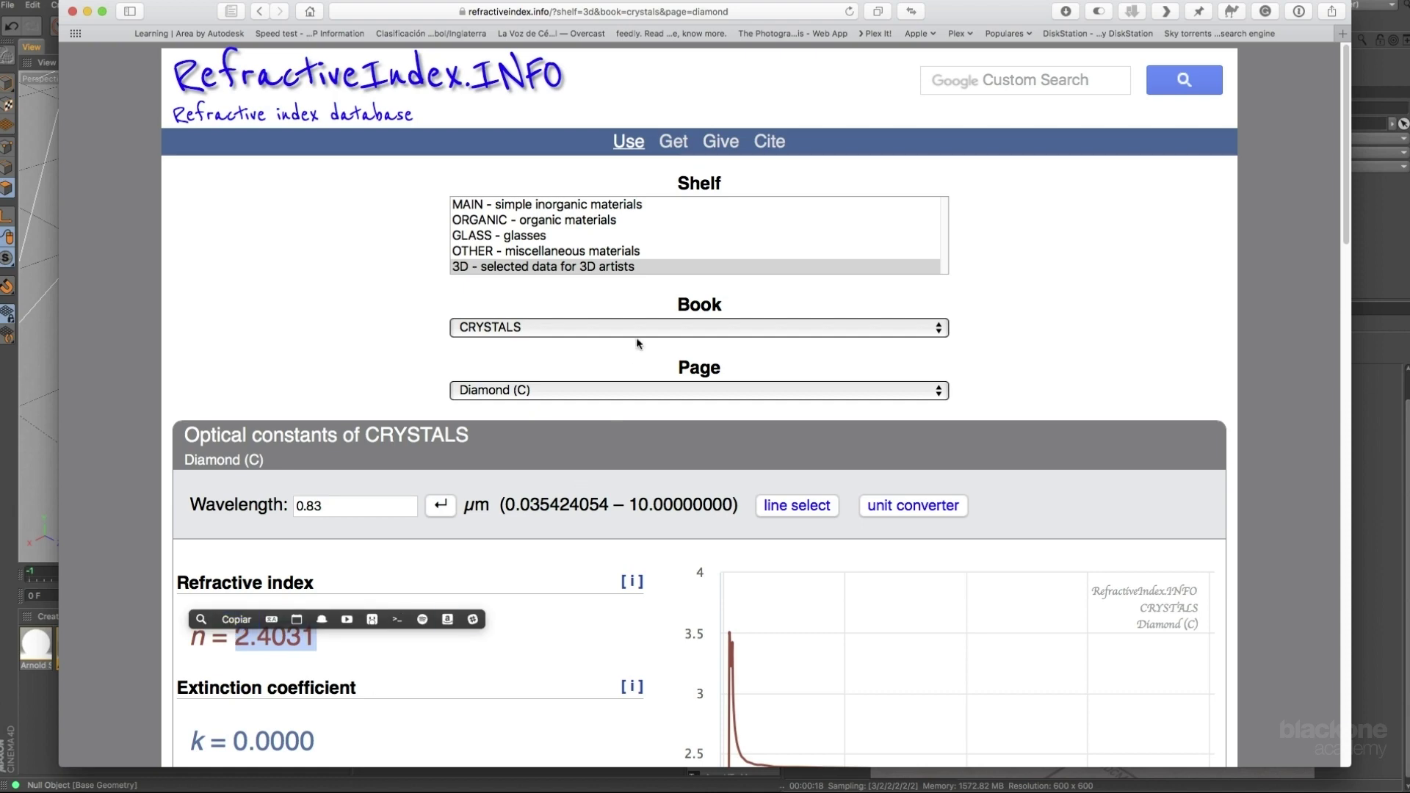
Switch back to Cinema 4D and set the shader's transmission depth to 2 cm.
key(super+Tab)
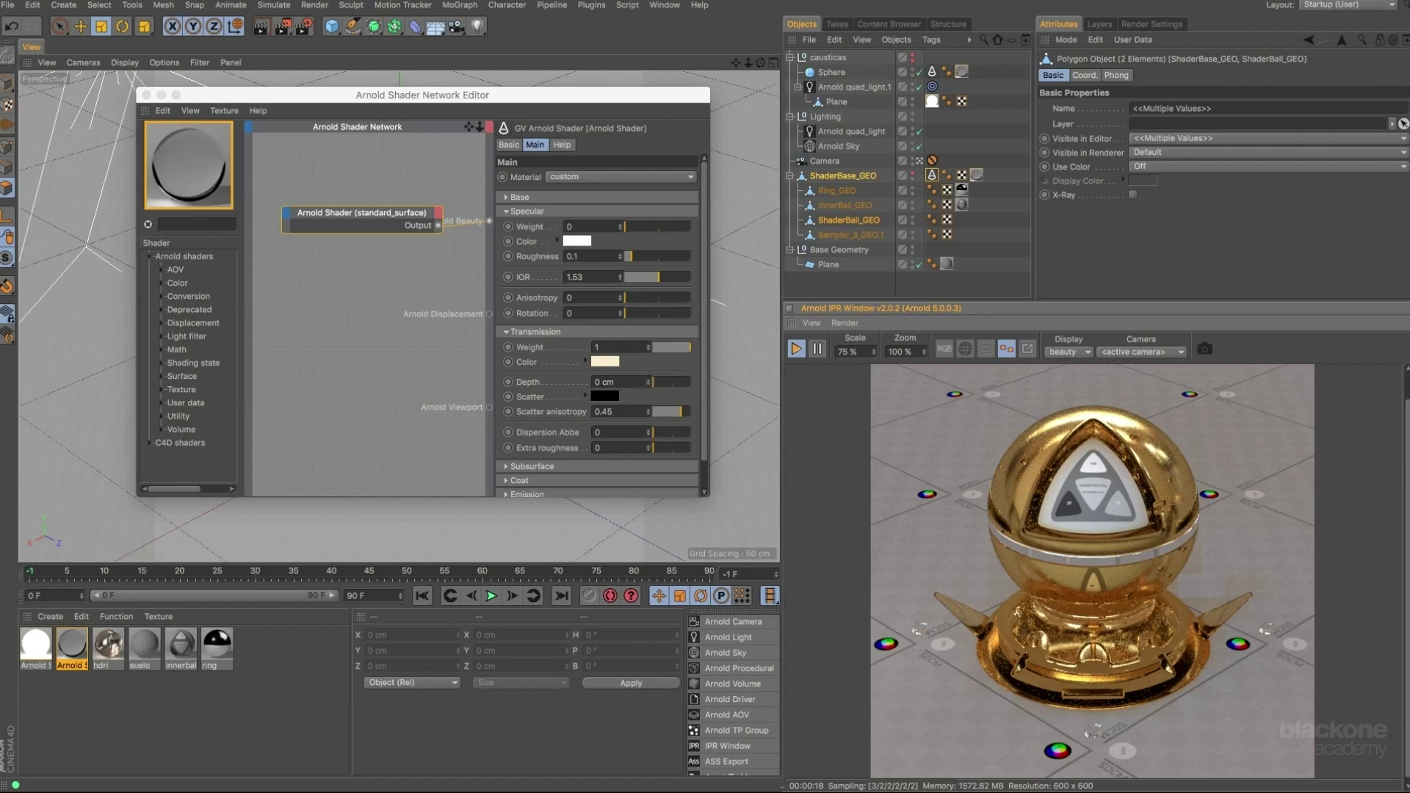
click(620, 382)
text(2)
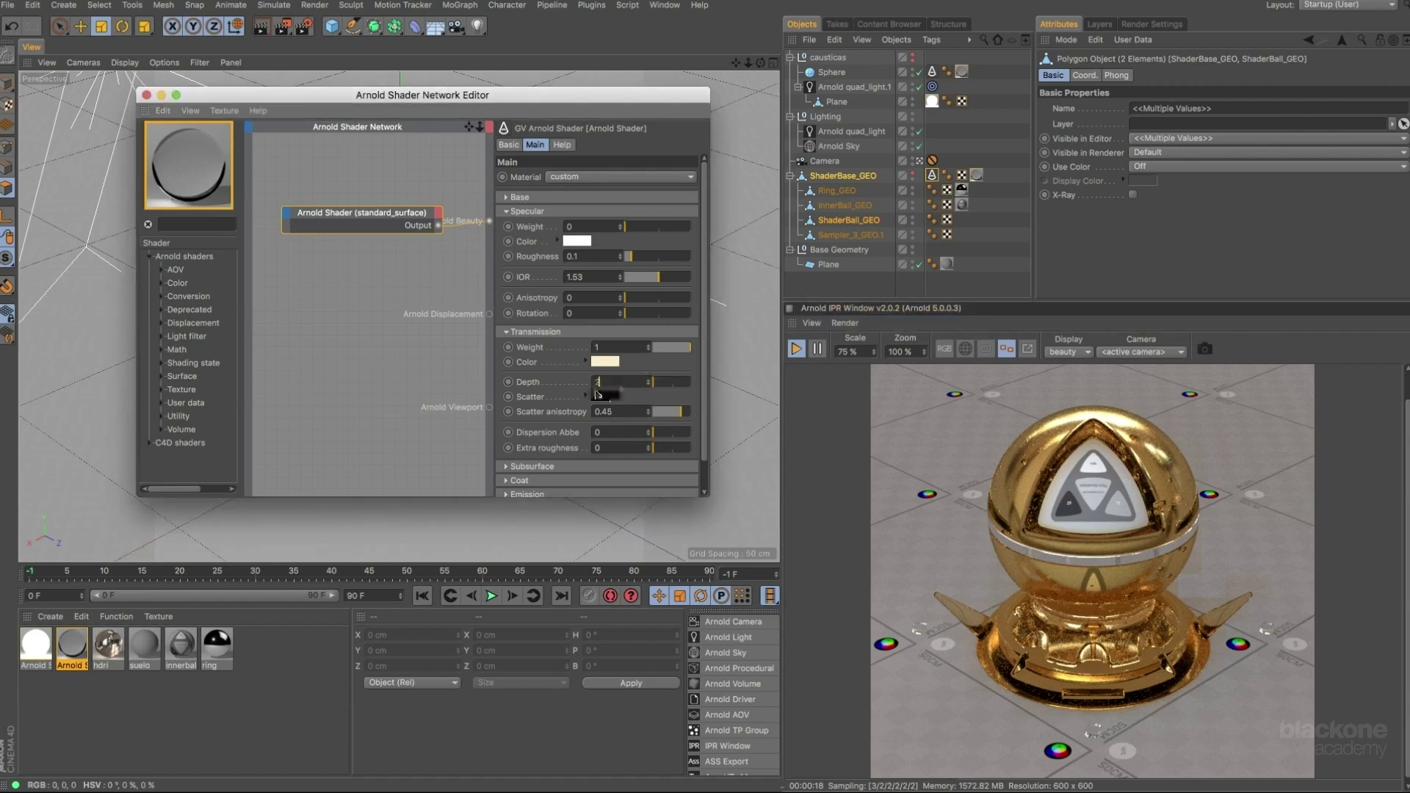
key(Return)
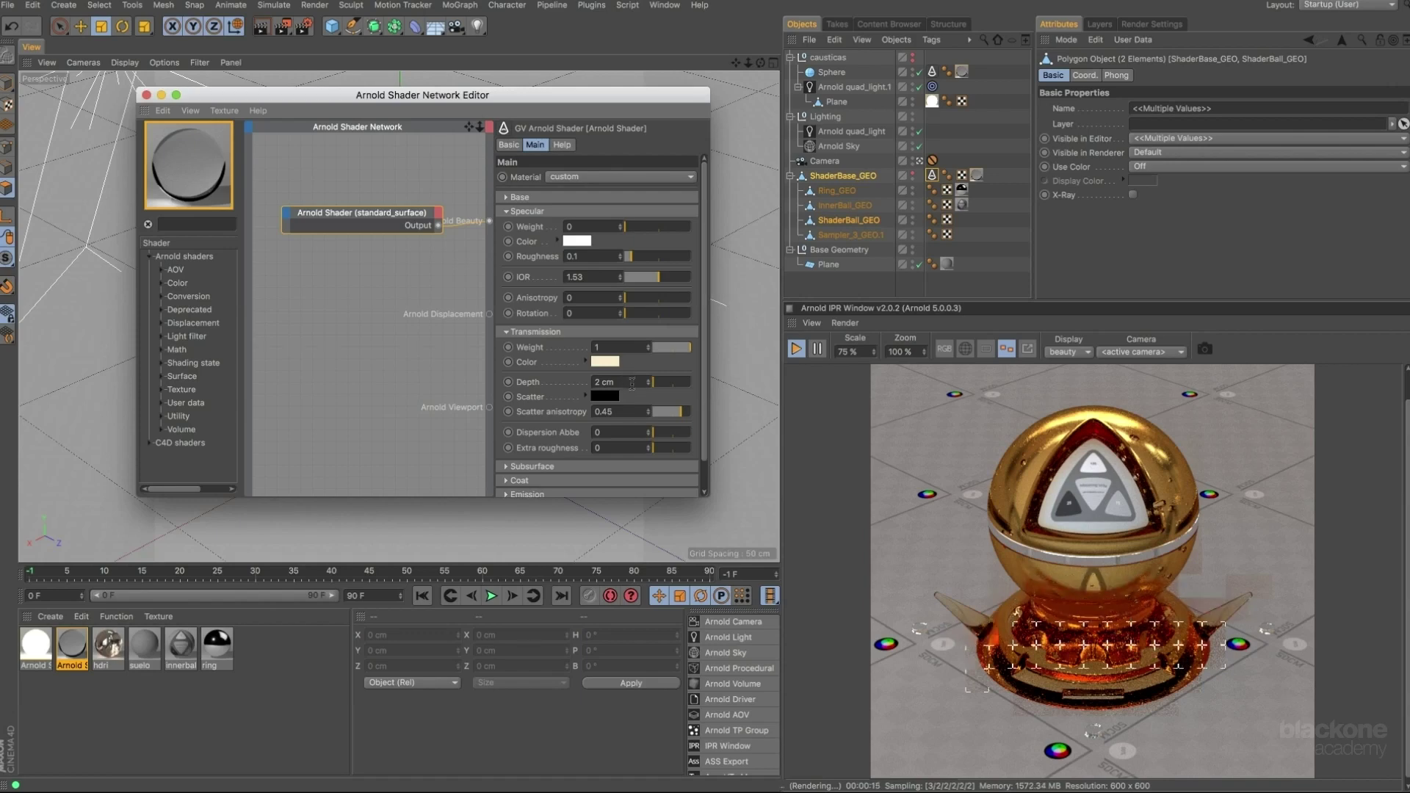
Raise the transmission depth to 30 cm to compare the glass tint.
click(632, 383)
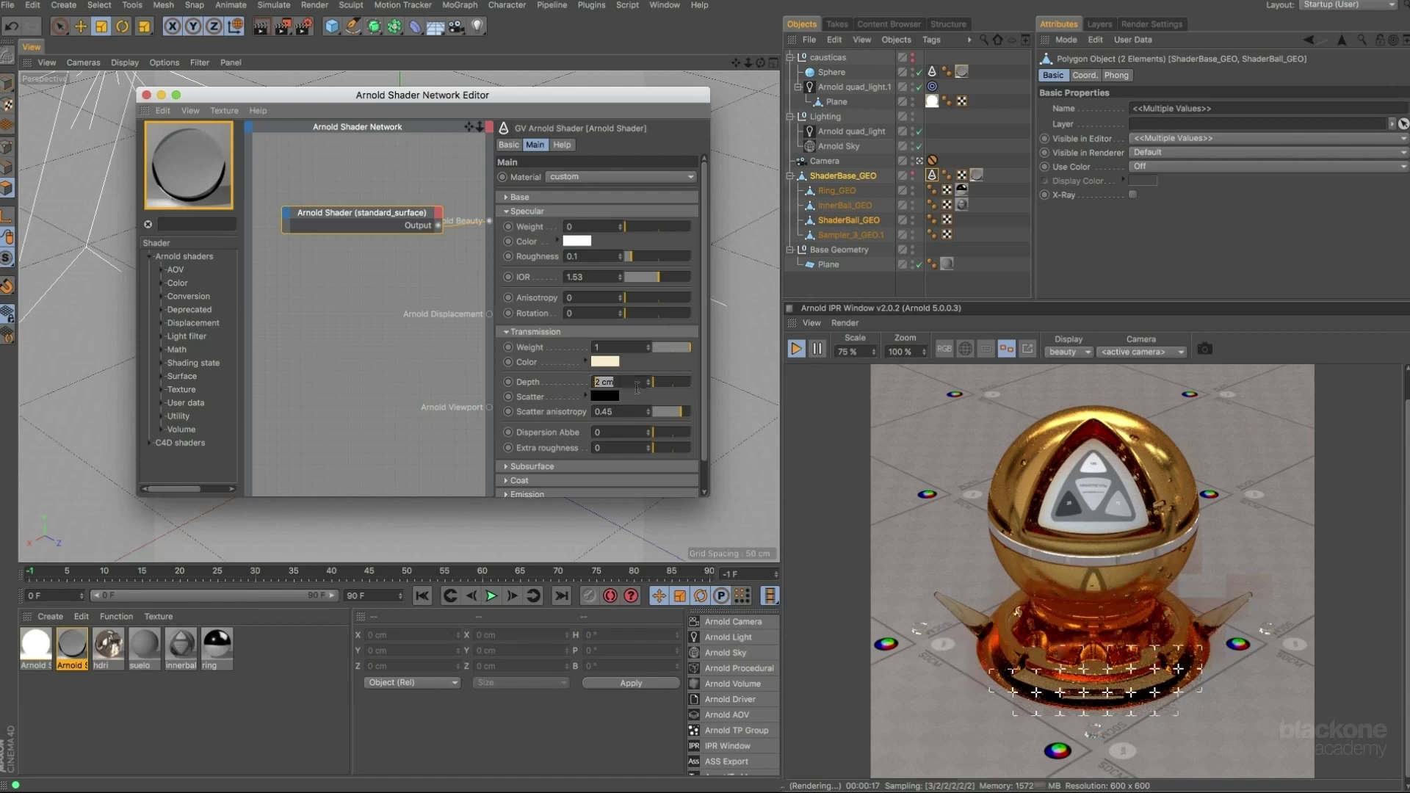
text(30)
key(Return)
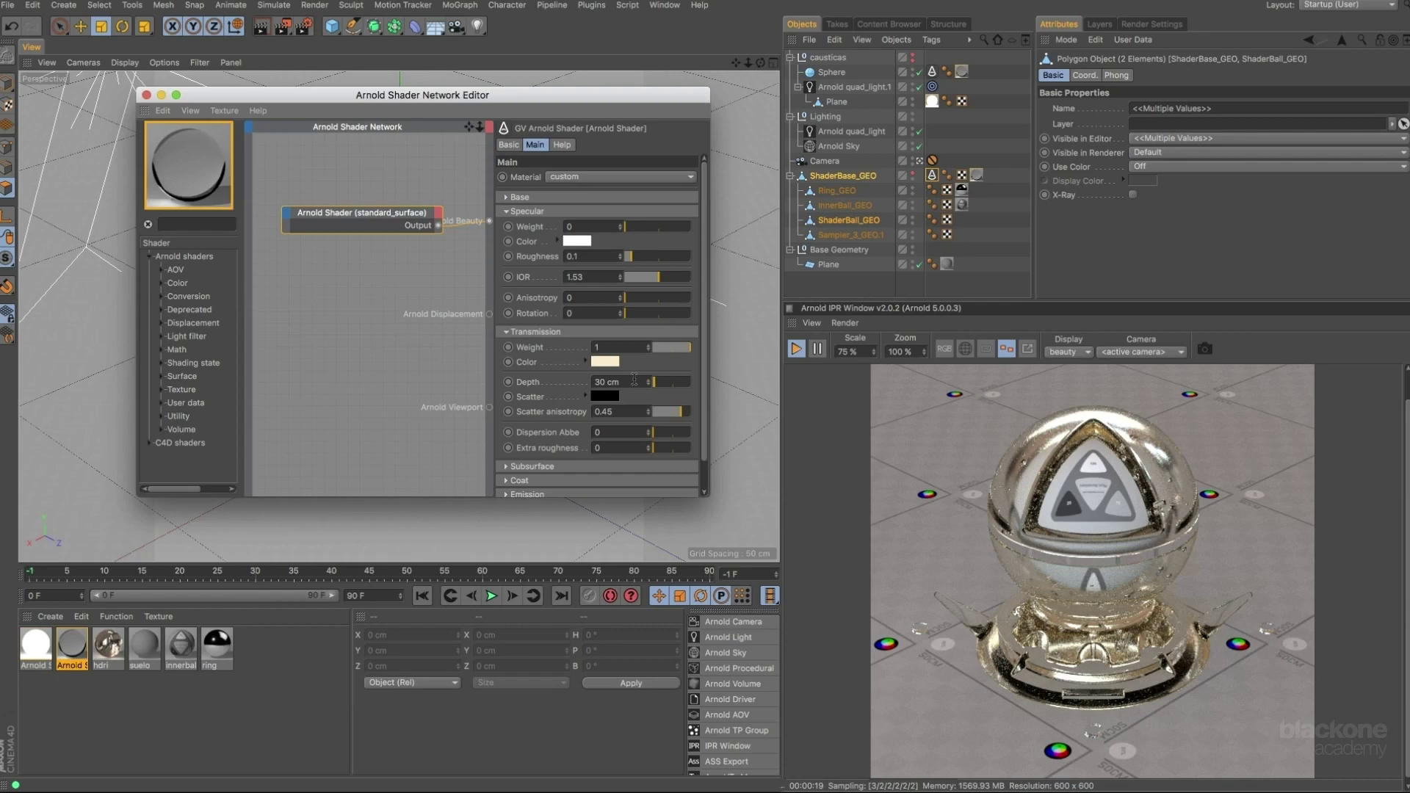
Set the transmission depth back to 2 cm.
drag(633, 379, 584, 379)
text(2)
key(Return)
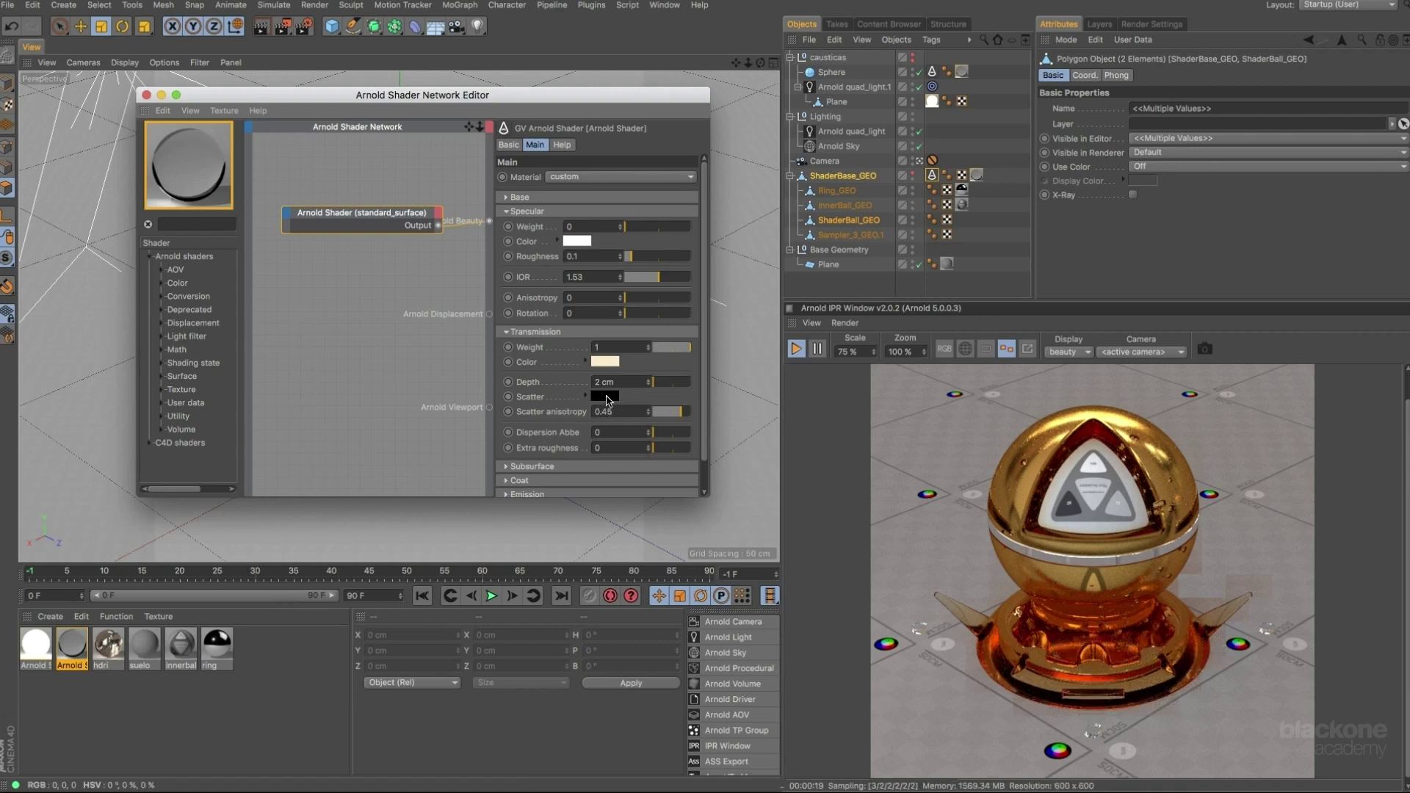
Set the transmission scatter color to a bright yellow with hue 45°, saturation 58% and value 100%.
click(601, 398)
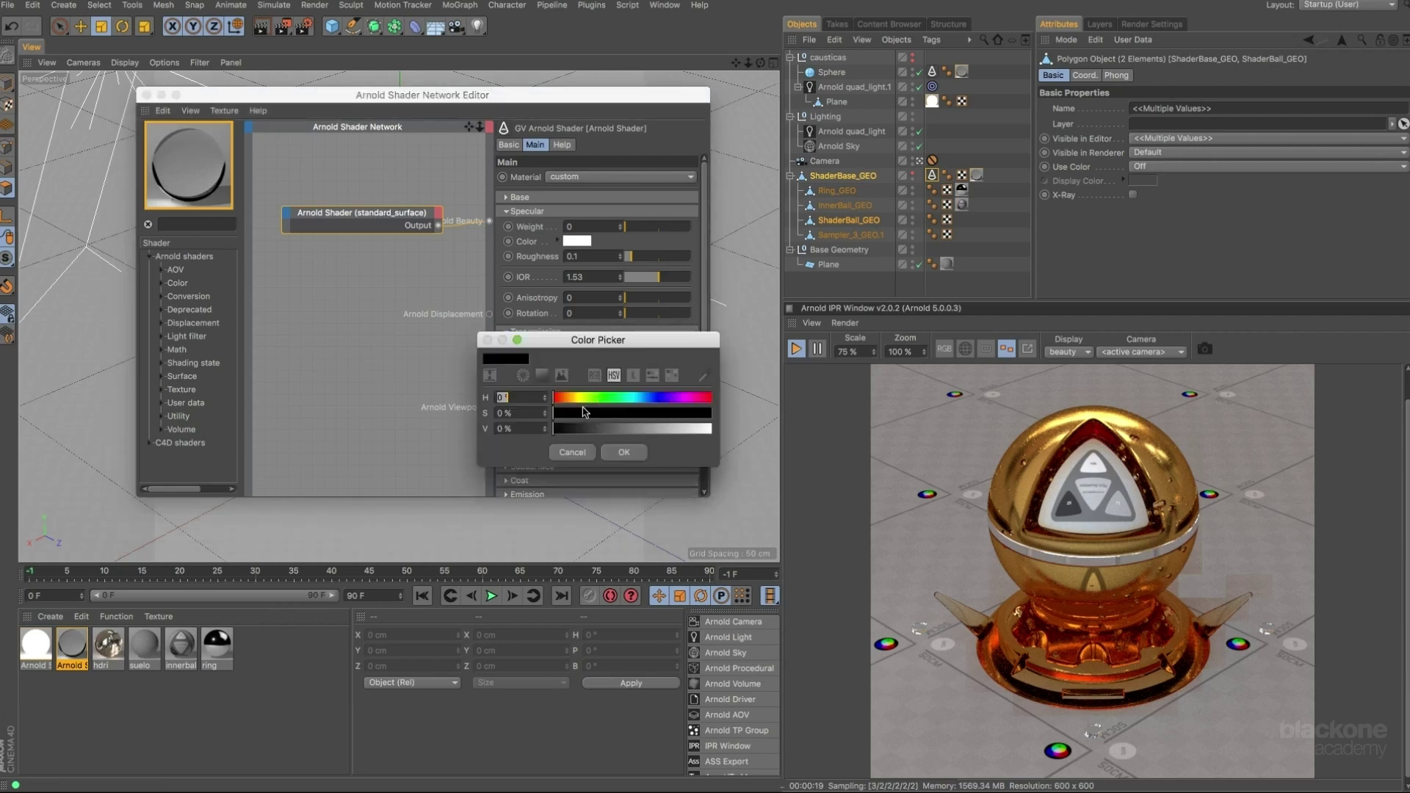
click(572, 400)
drag(584, 427, 711, 429)
drag(580, 419, 642, 415)
click(623, 451)
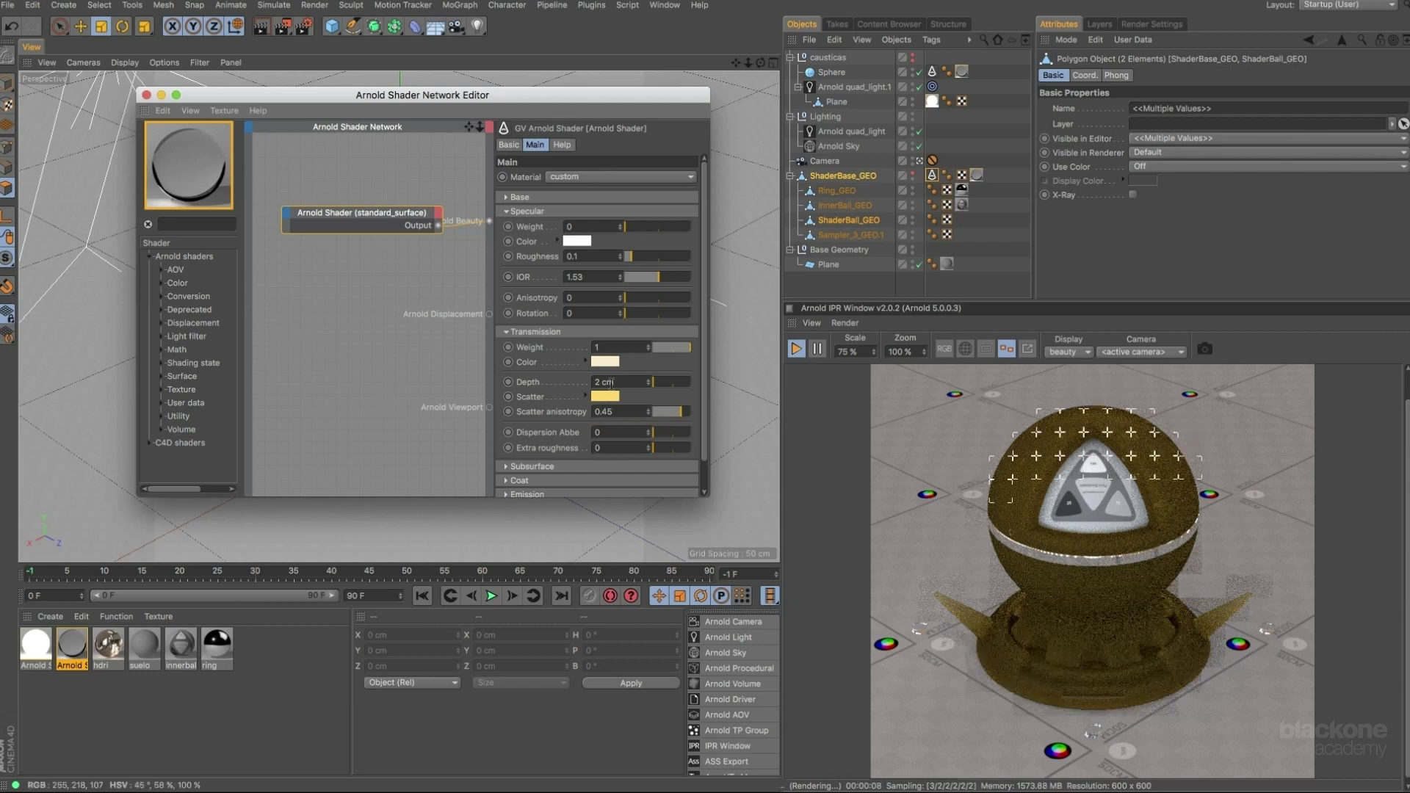
Set the transmission depth to 10 cm, and reduce it to 5 cm to compare the glass.
click(620, 381)
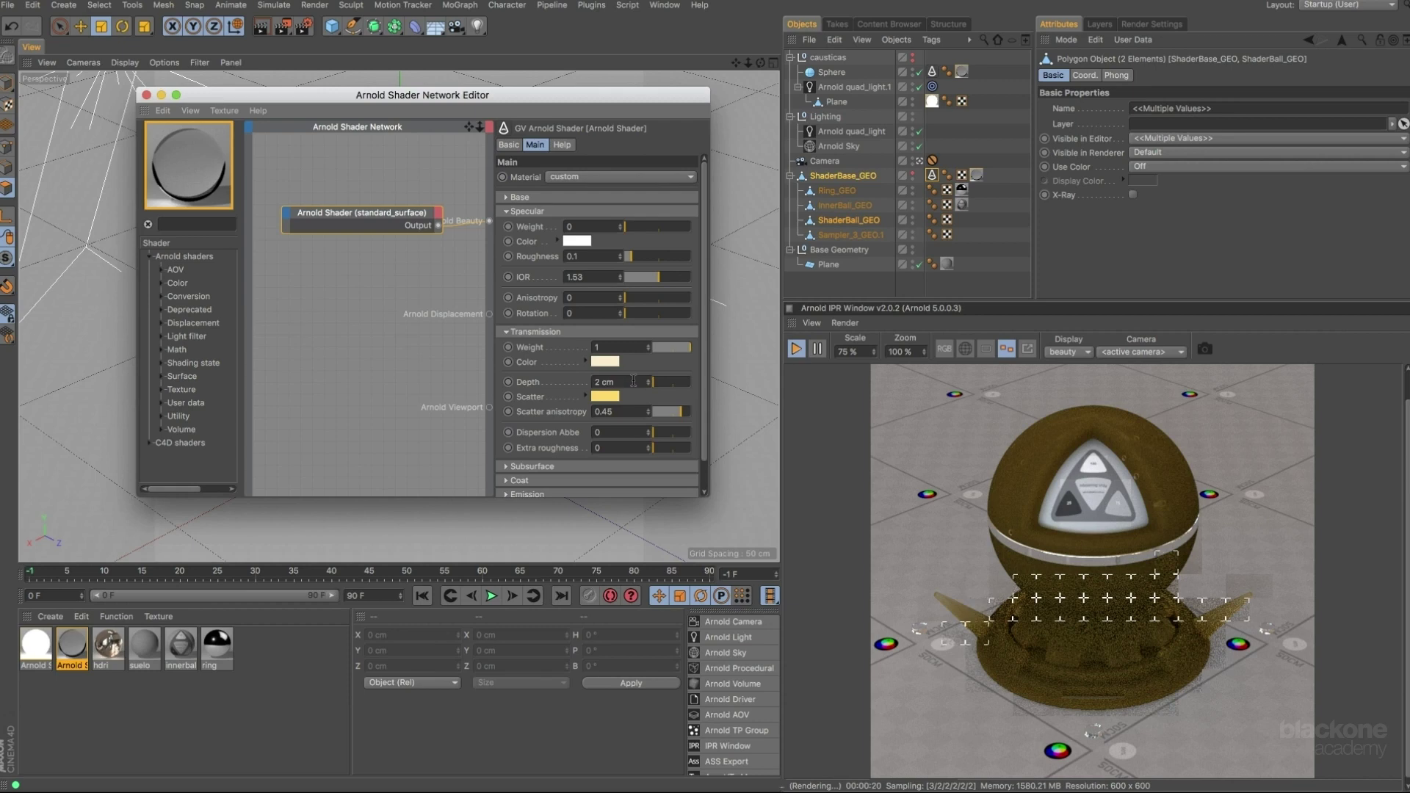
text(10)
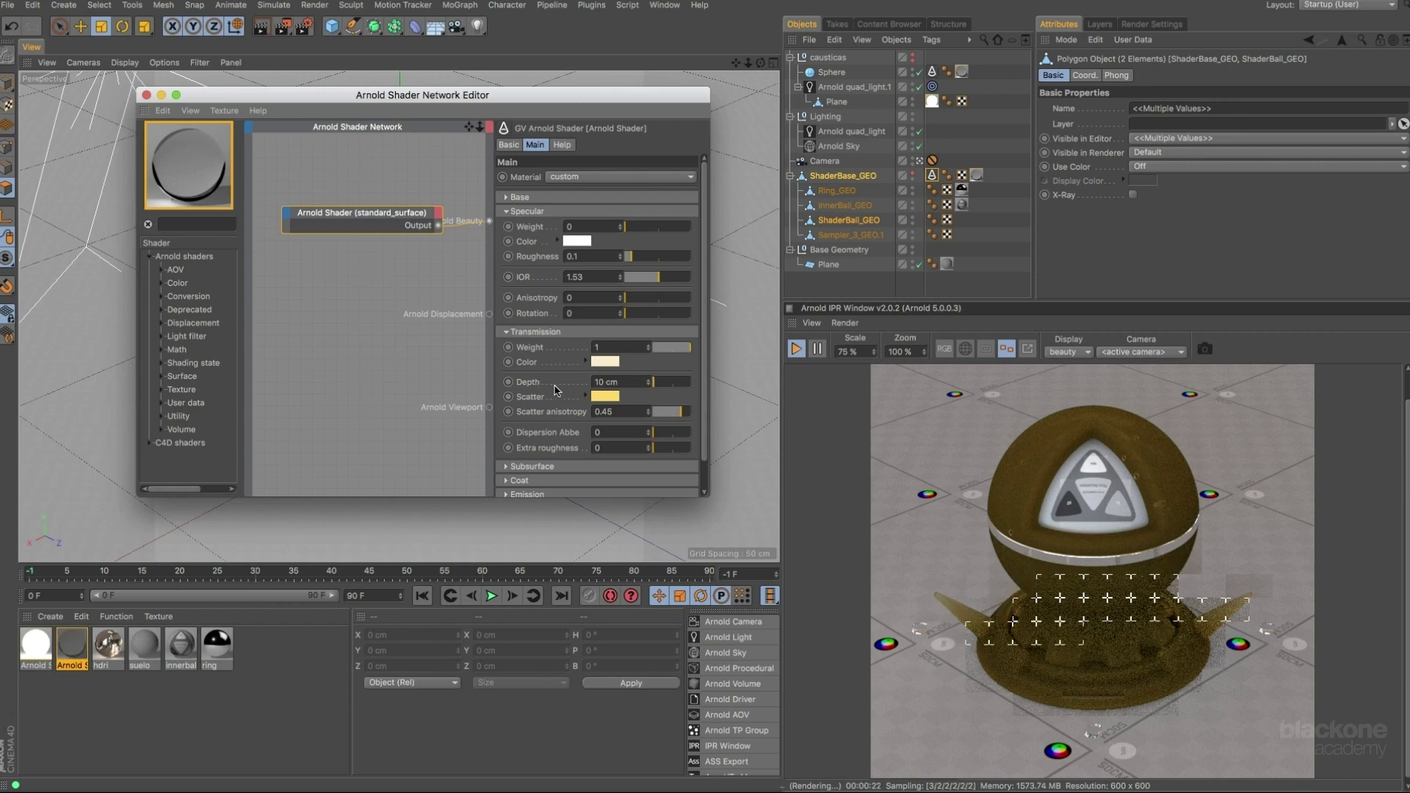
key(Return)
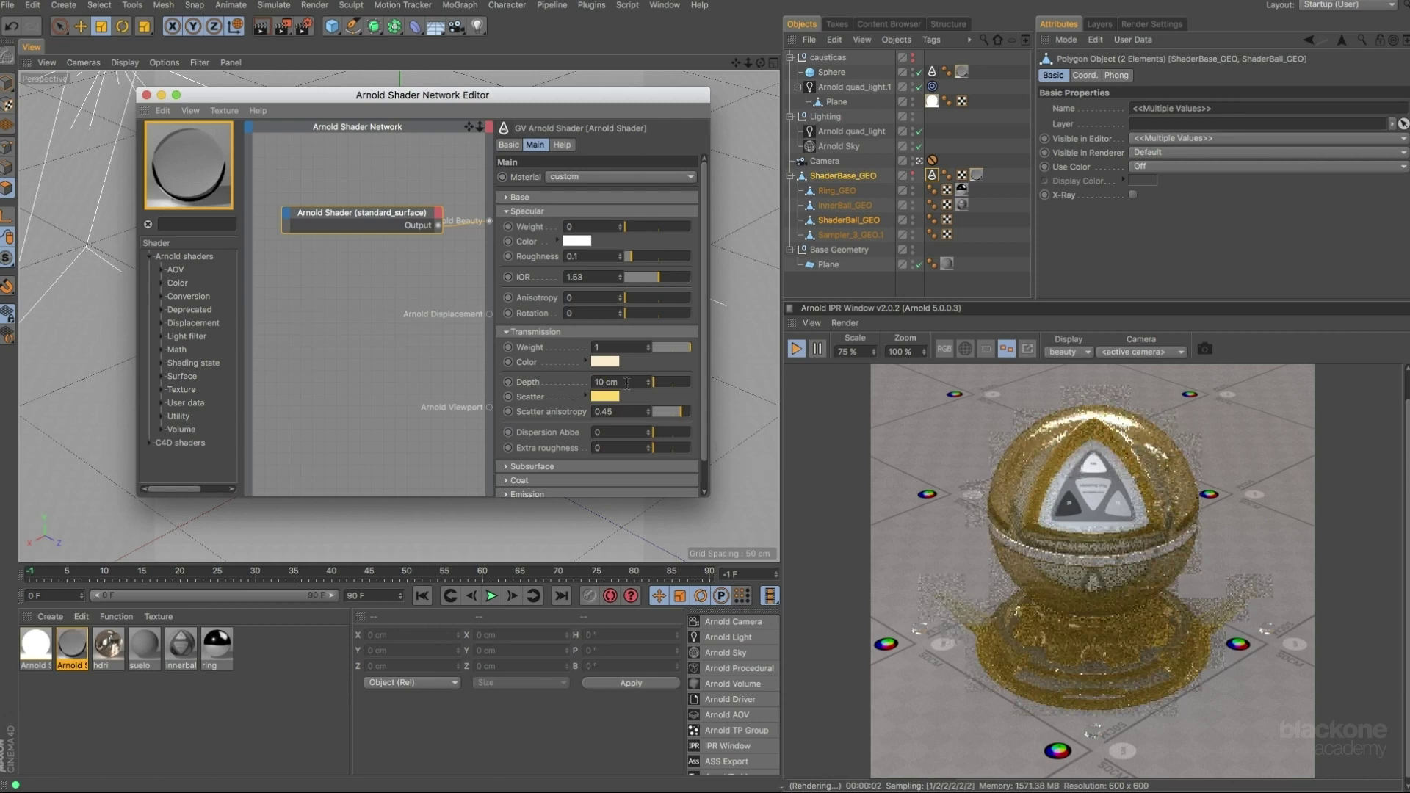
text(5)
key(Return)
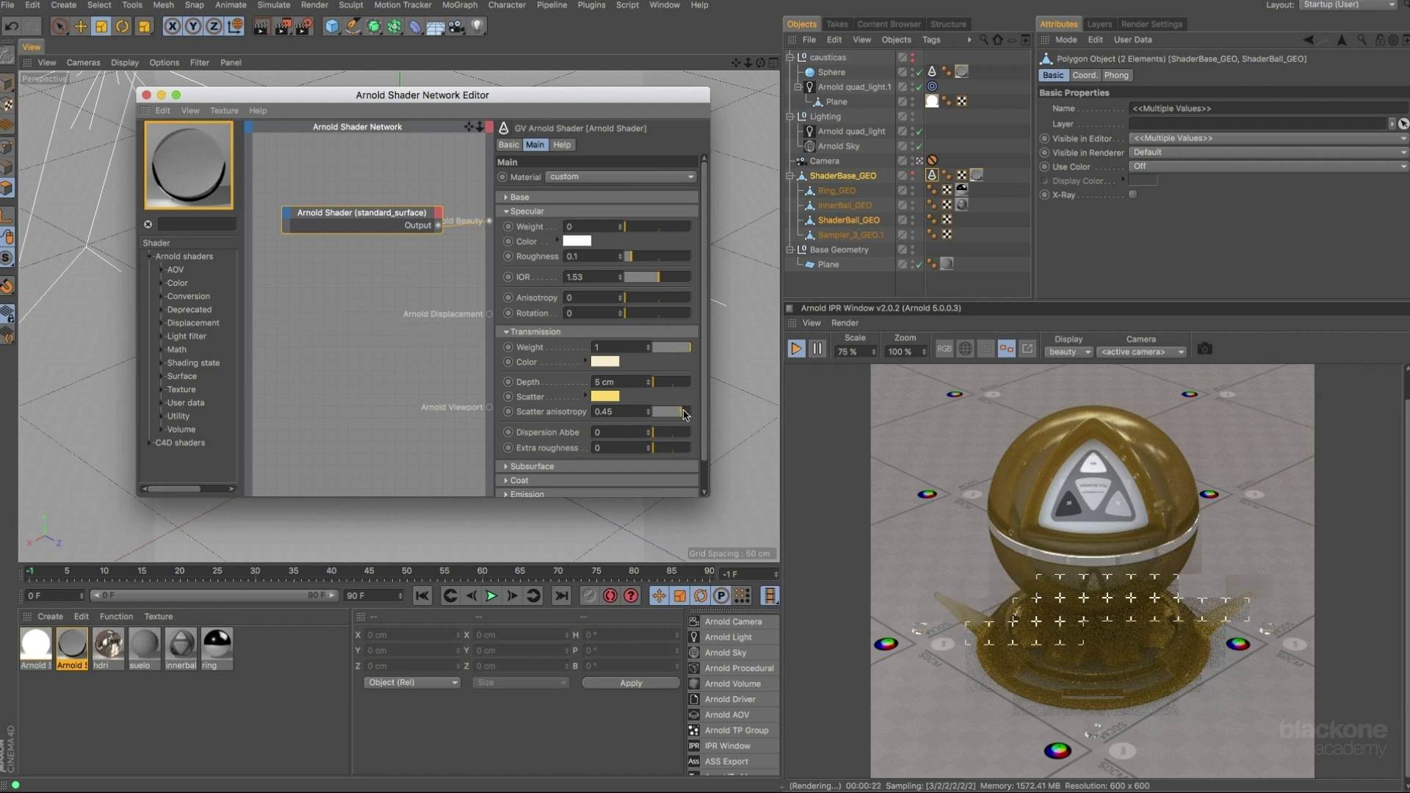
Test a scatter anisotropy of -0.72, reset it to 0, and change the transmission scatter color to black.
drag(682, 417, 660, 423)
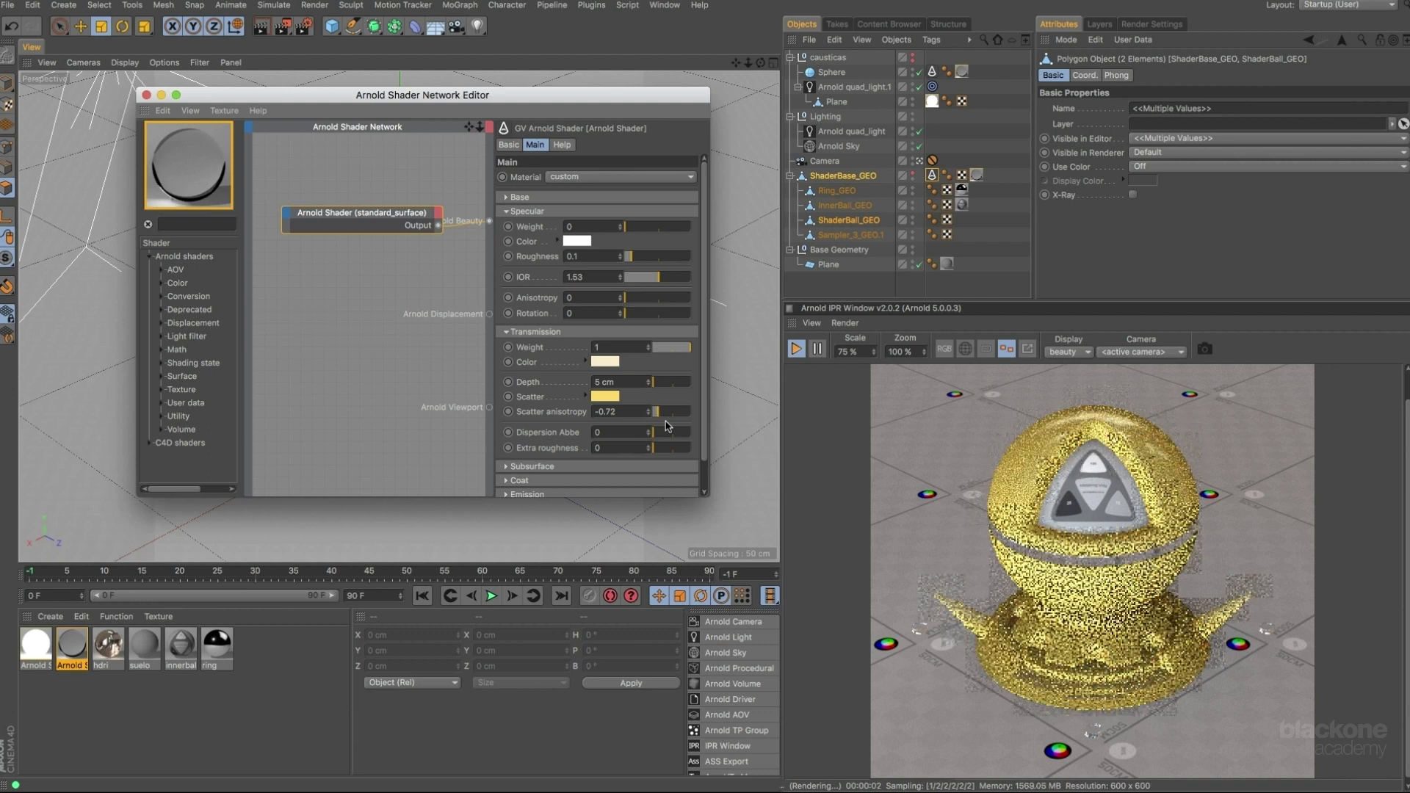
drag(665, 416, 674, 418)
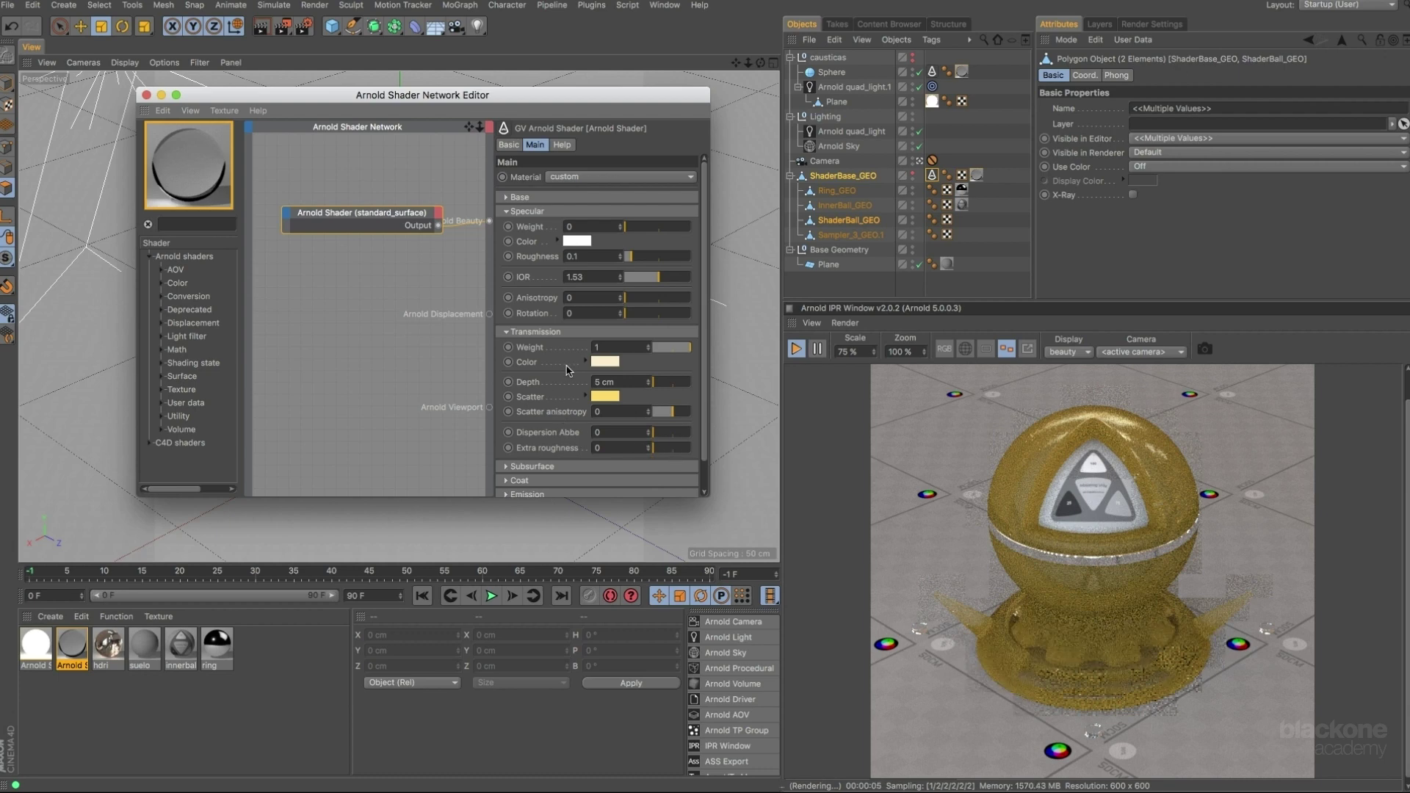
click(626, 399)
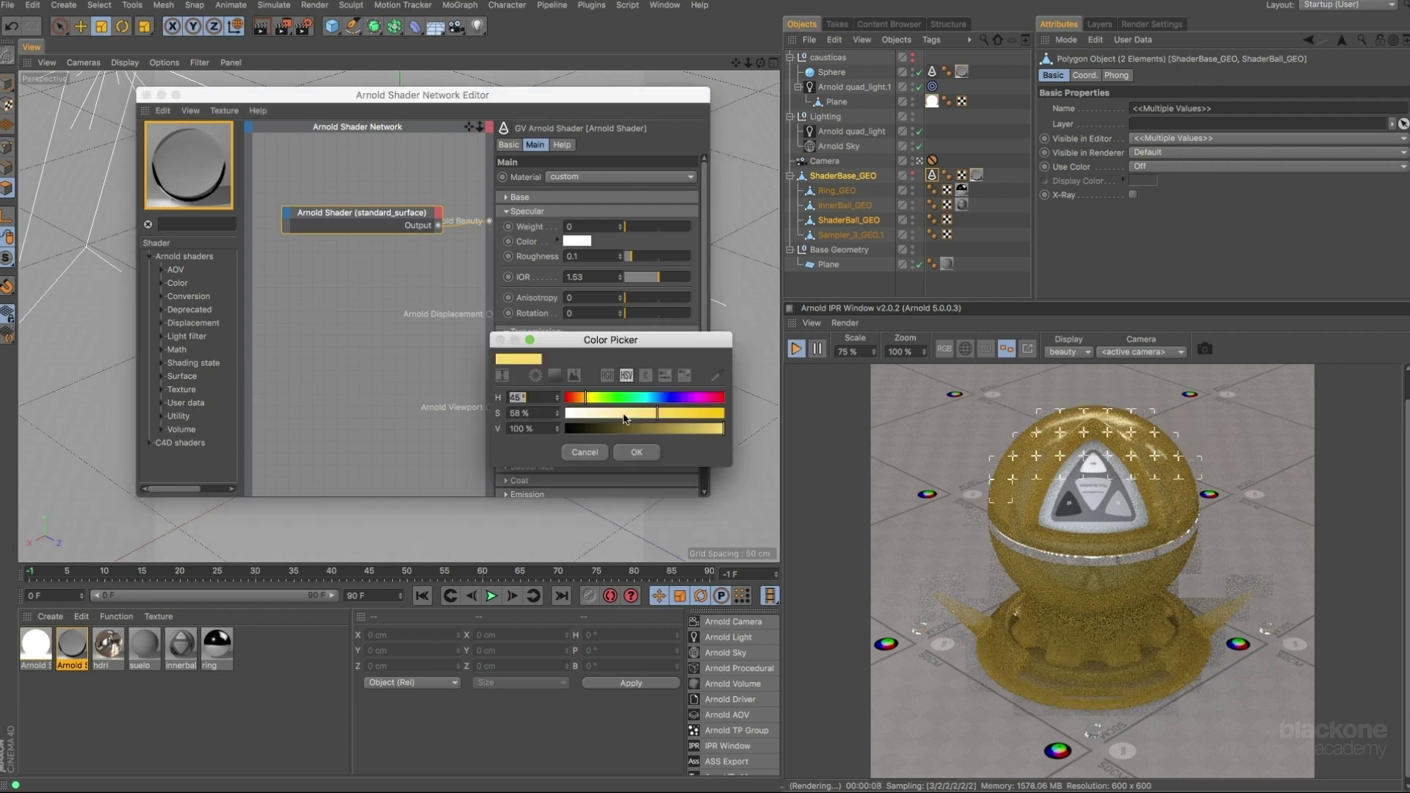
click(626, 453)
Change the transmission color to white and set the transmission depth to 0 cm.
click(617, 366)
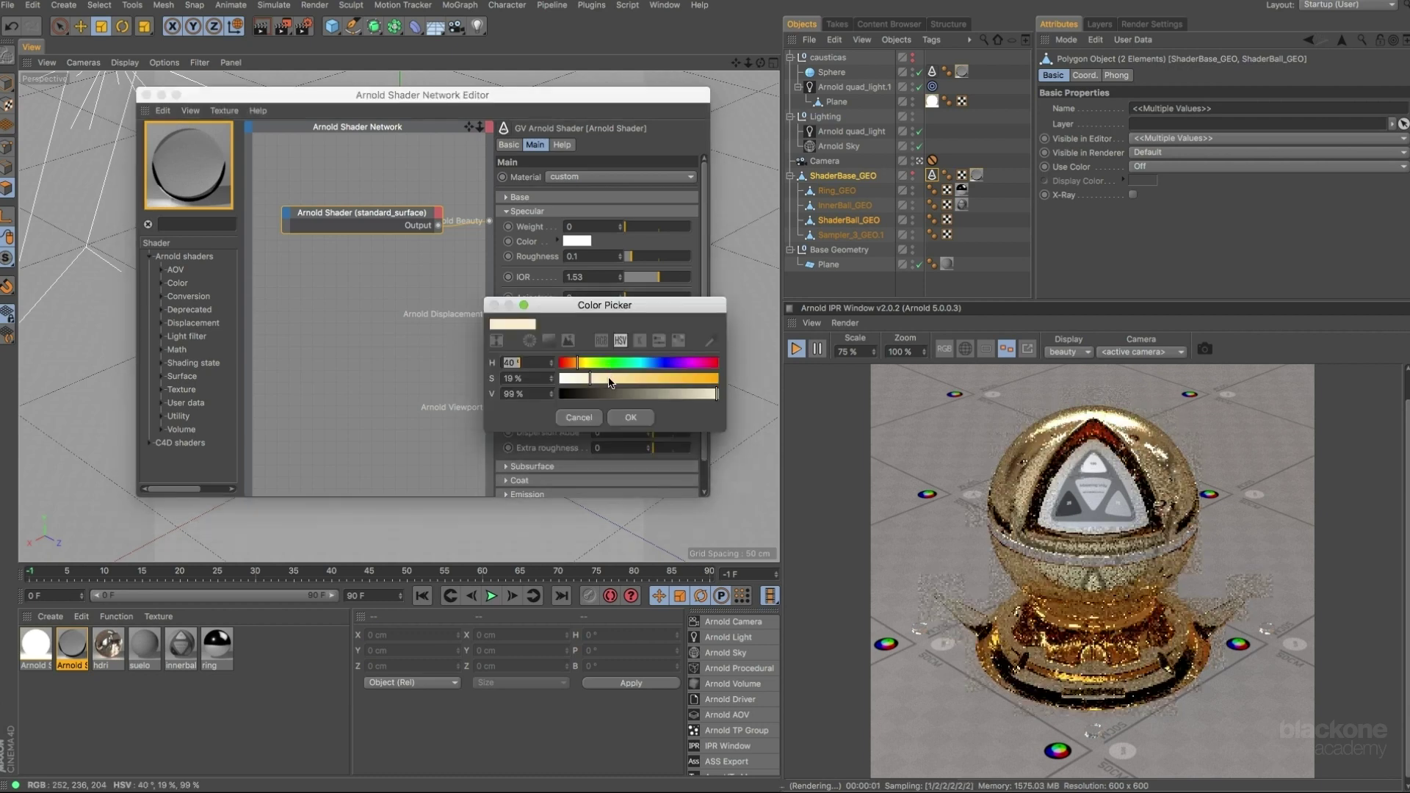
drag(578, 379, 555, 380)
click(630, 418)
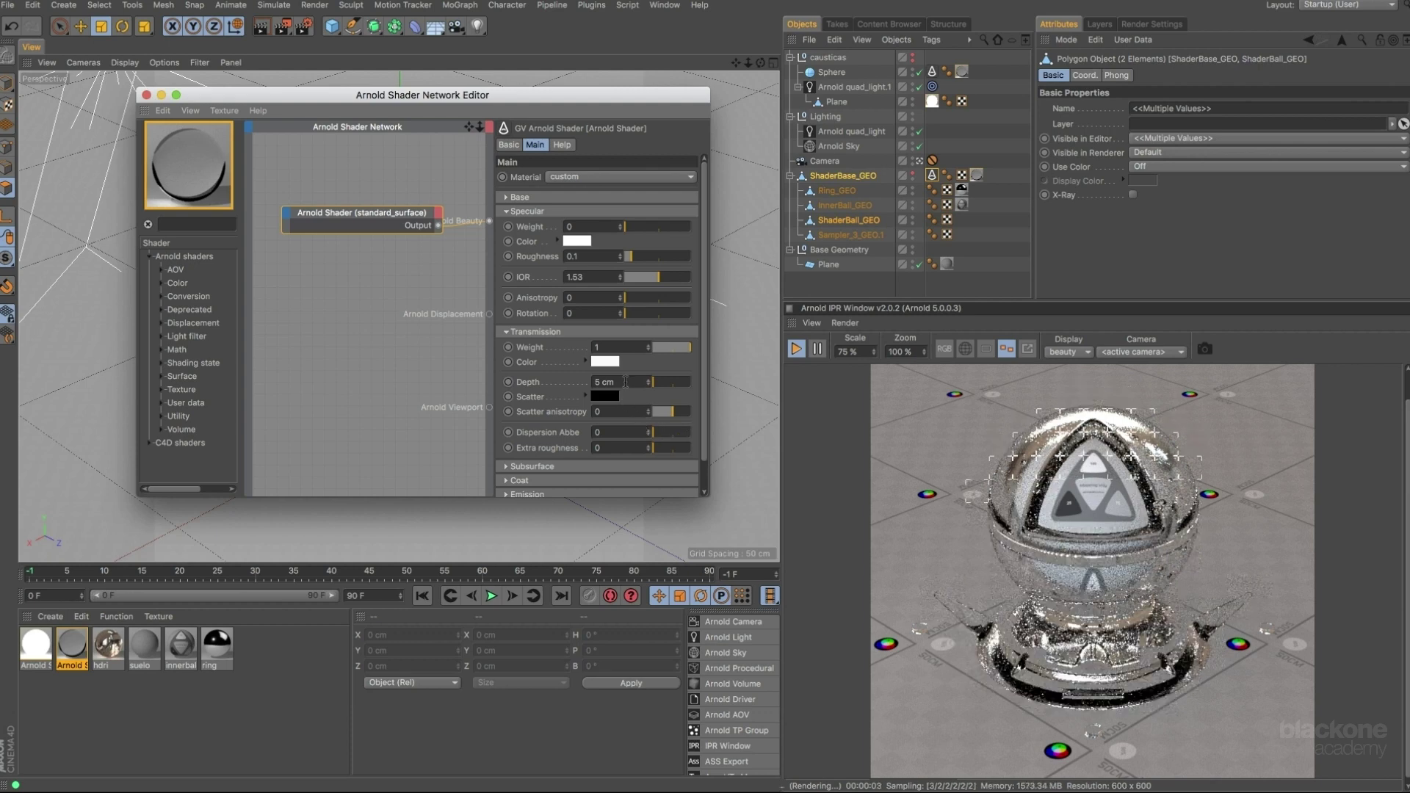
text(0)
key(Return)
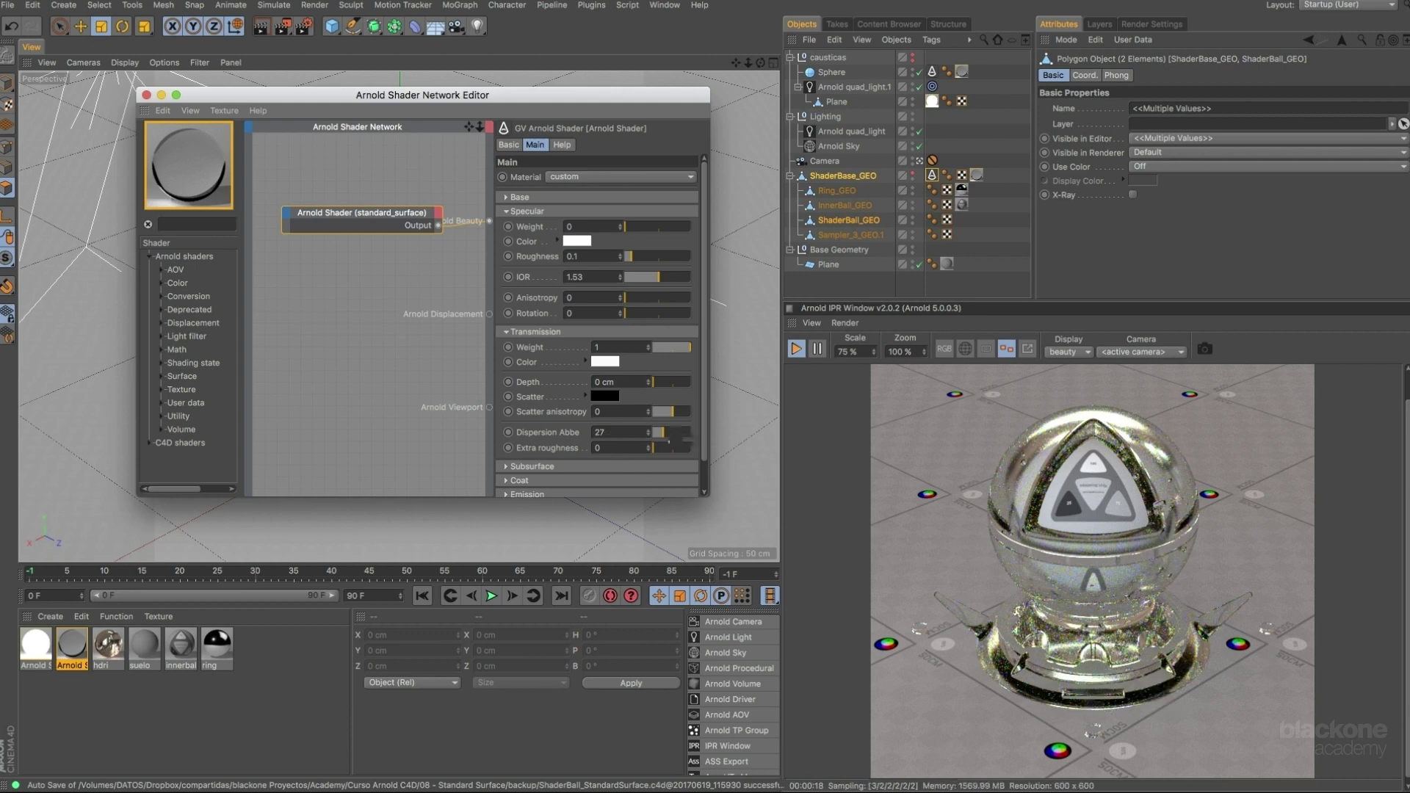
Compare Dispersion Abbe values of 64 and 1, and reset the dispersion to 0.
drag(669, 432, 685, 433)
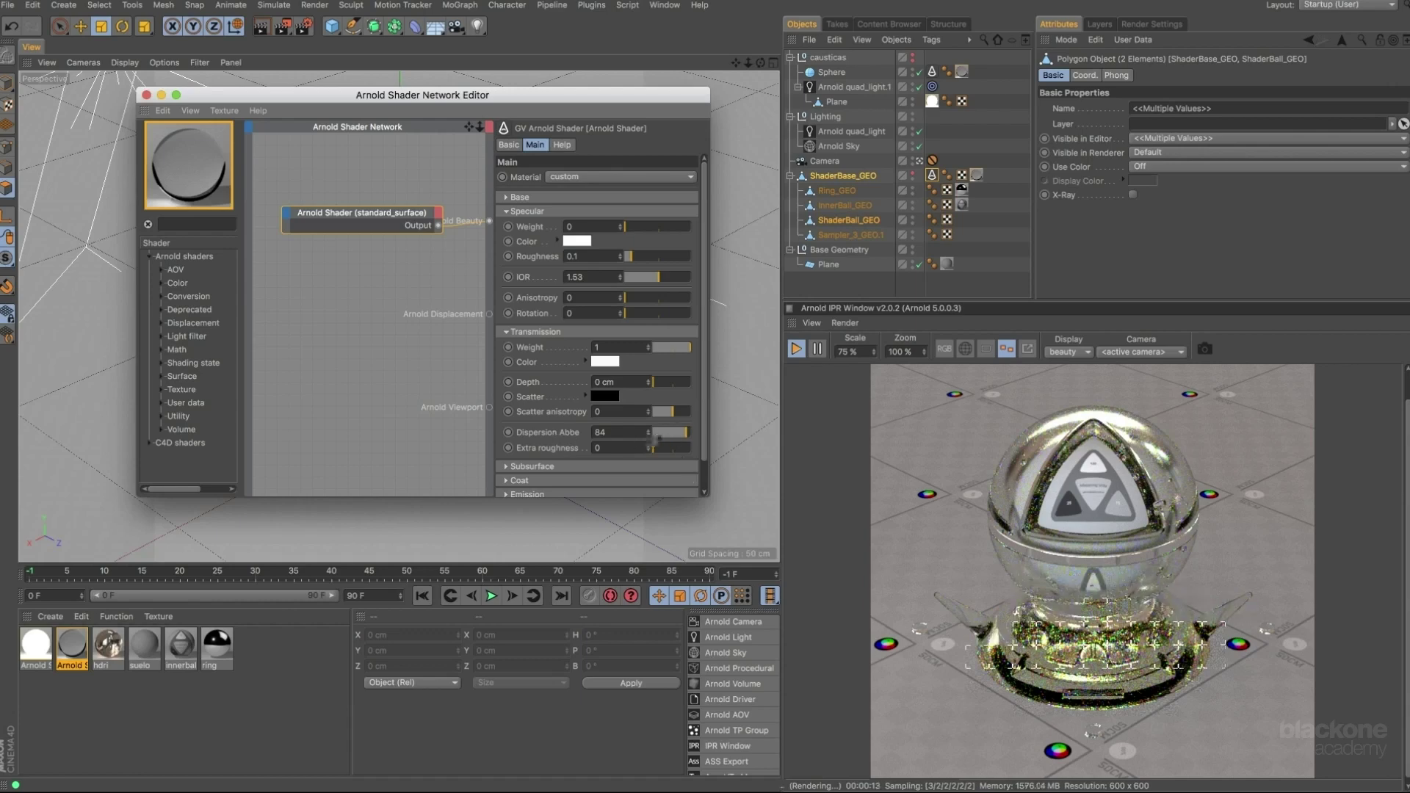
double_click(601, 432)
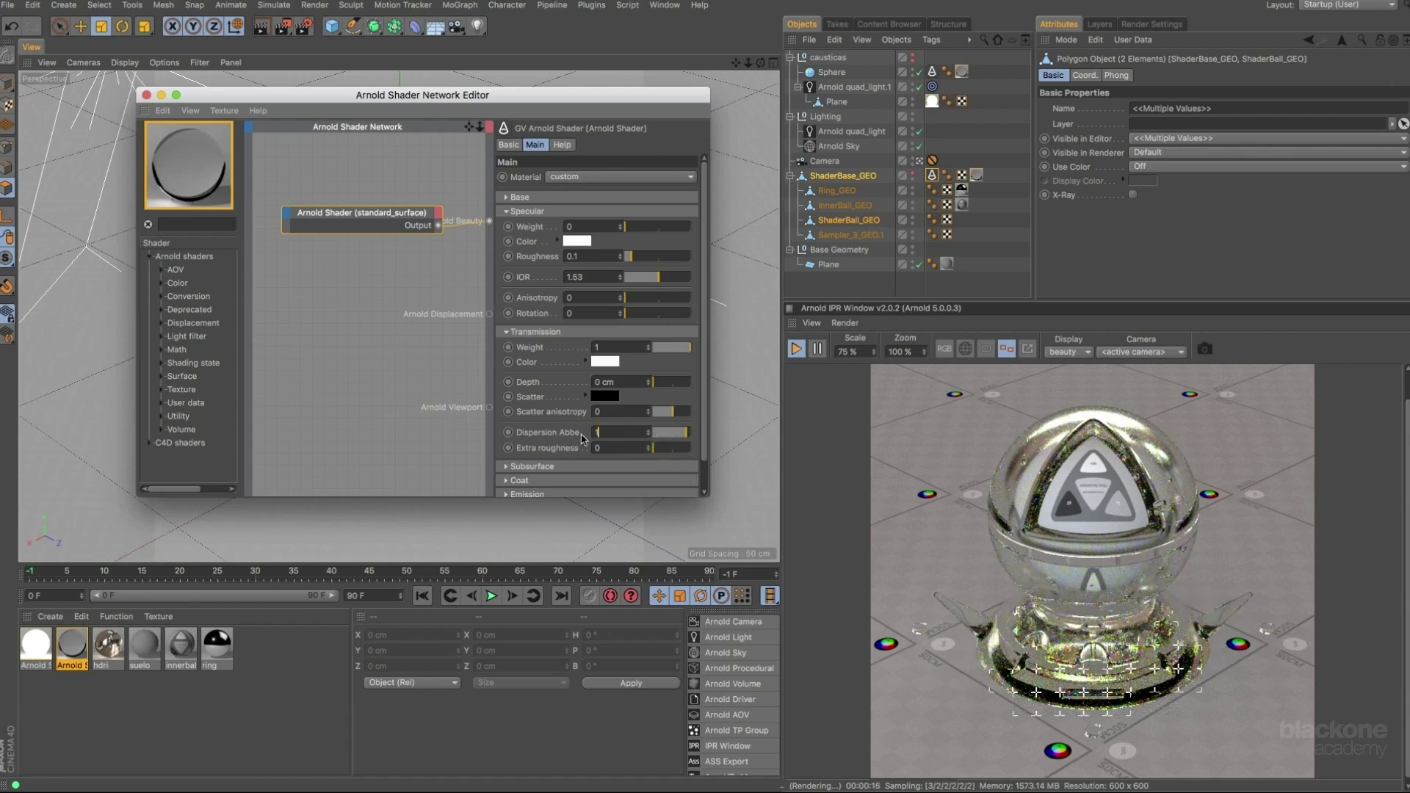
key(BackSpace)
text(1)
key(Return)
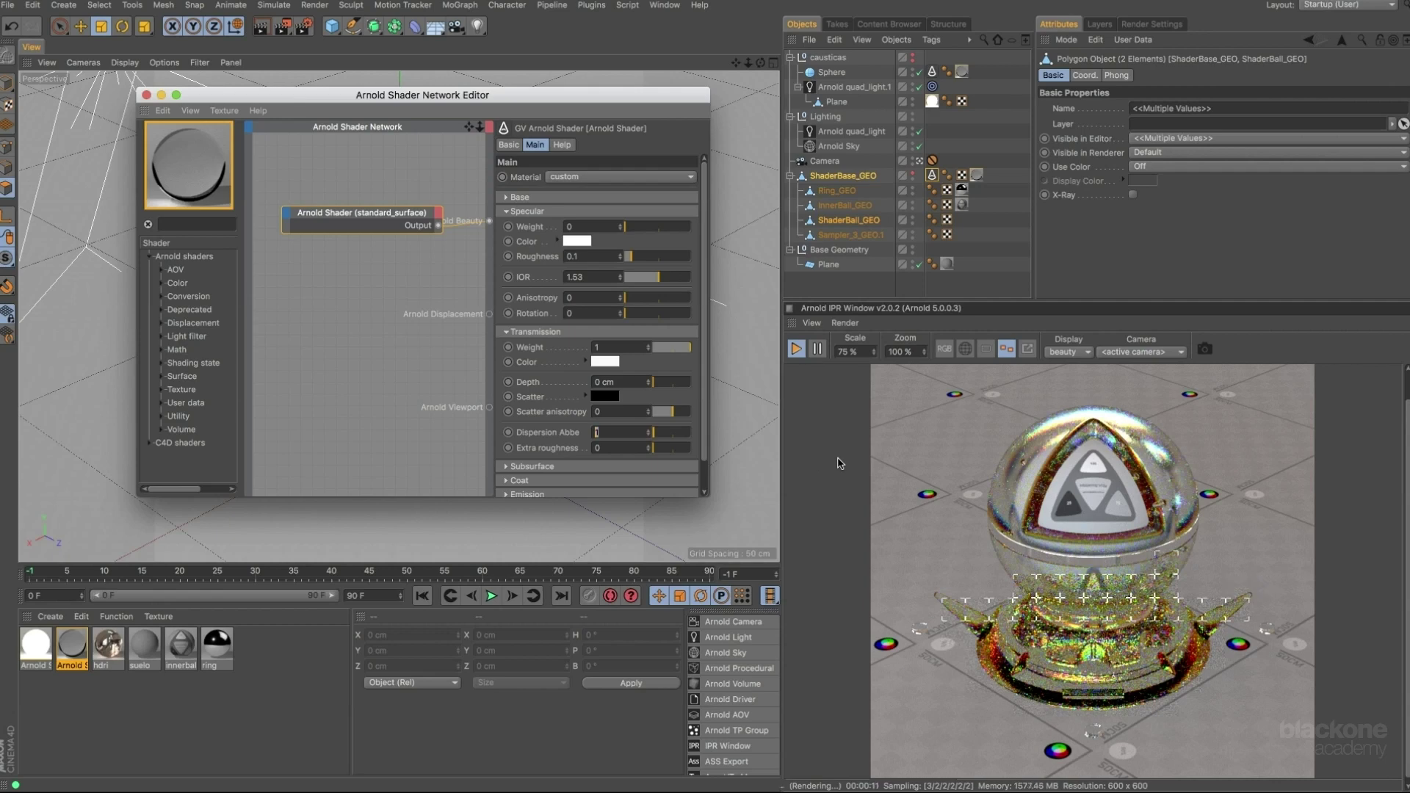
key(Return)
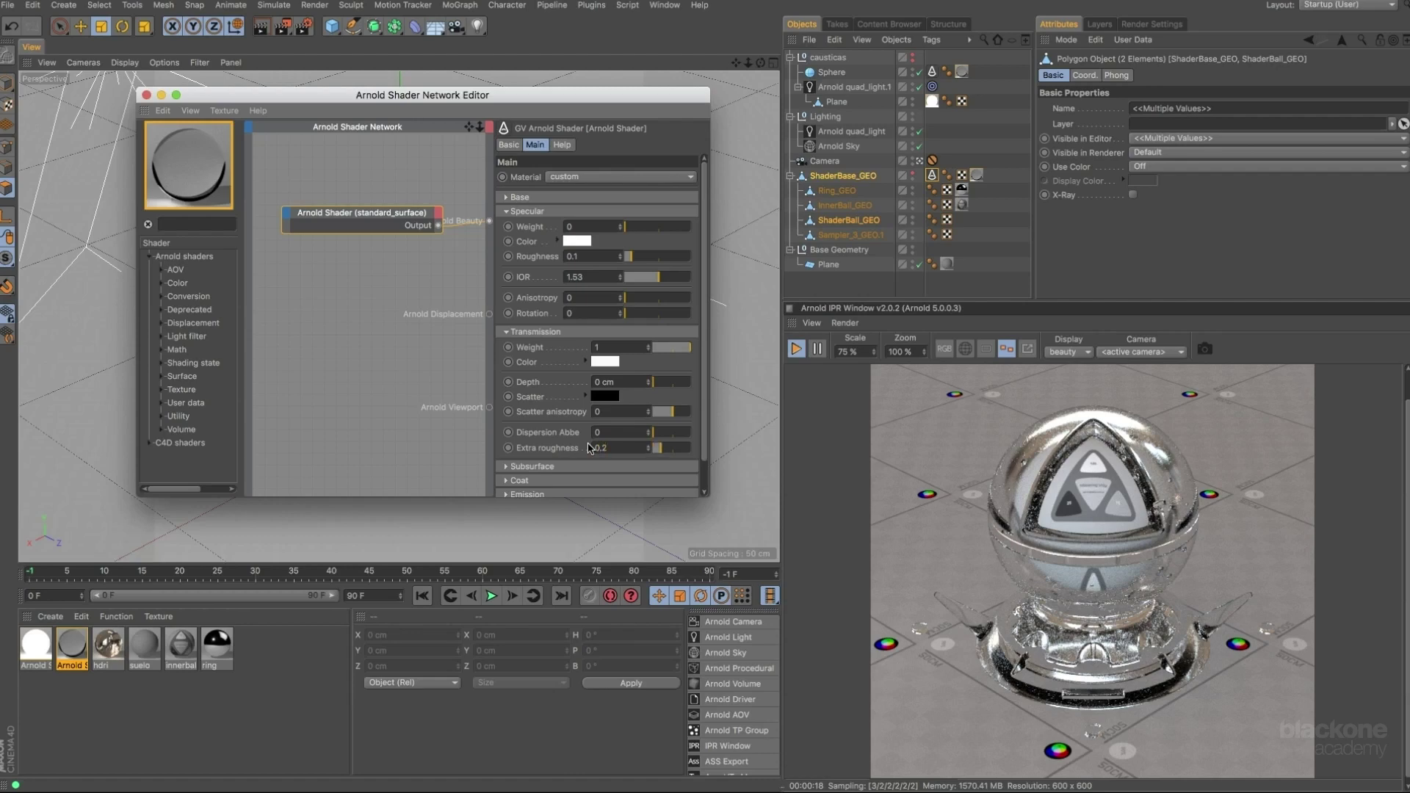
Try an extra roughness of 0.2 on the transmission and reset it to 0.
key(Return)
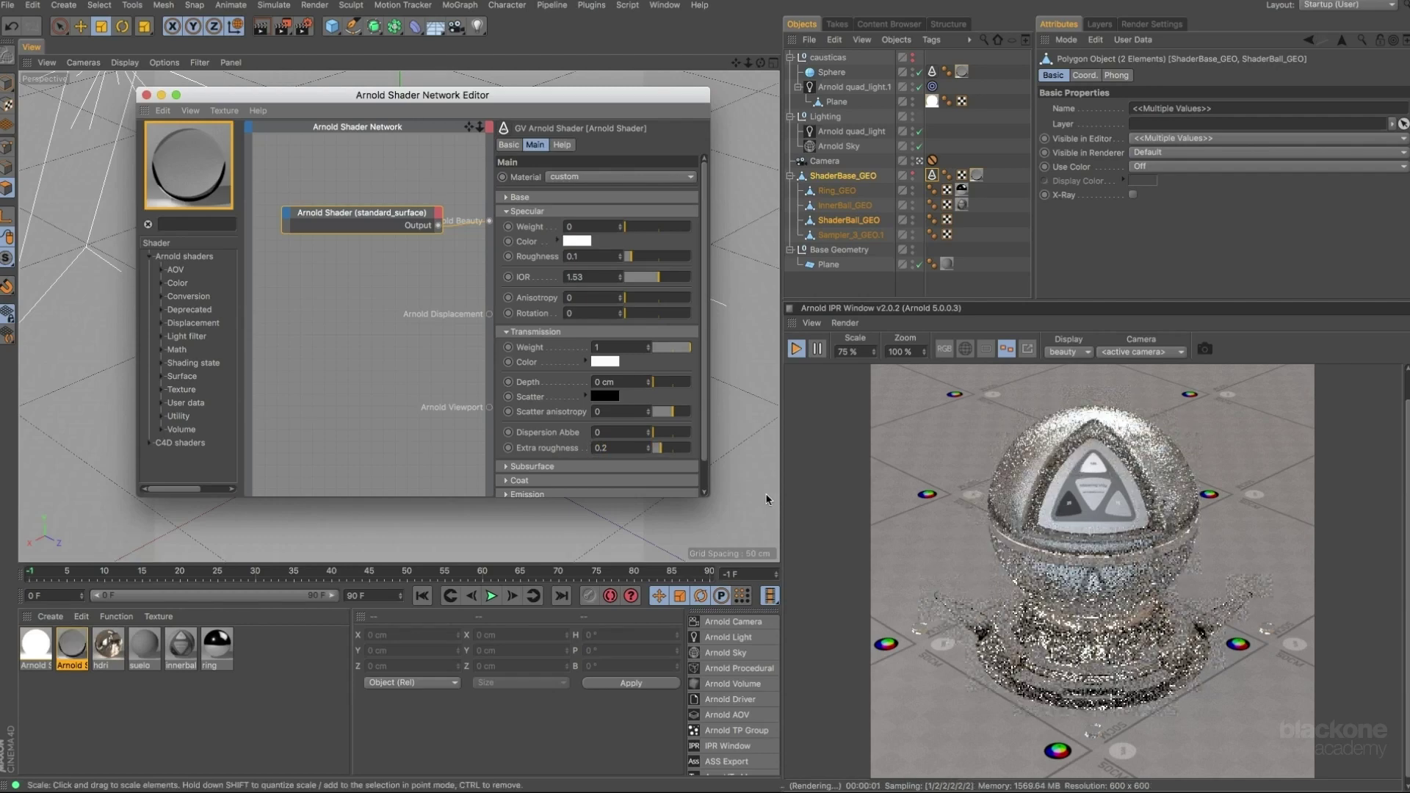
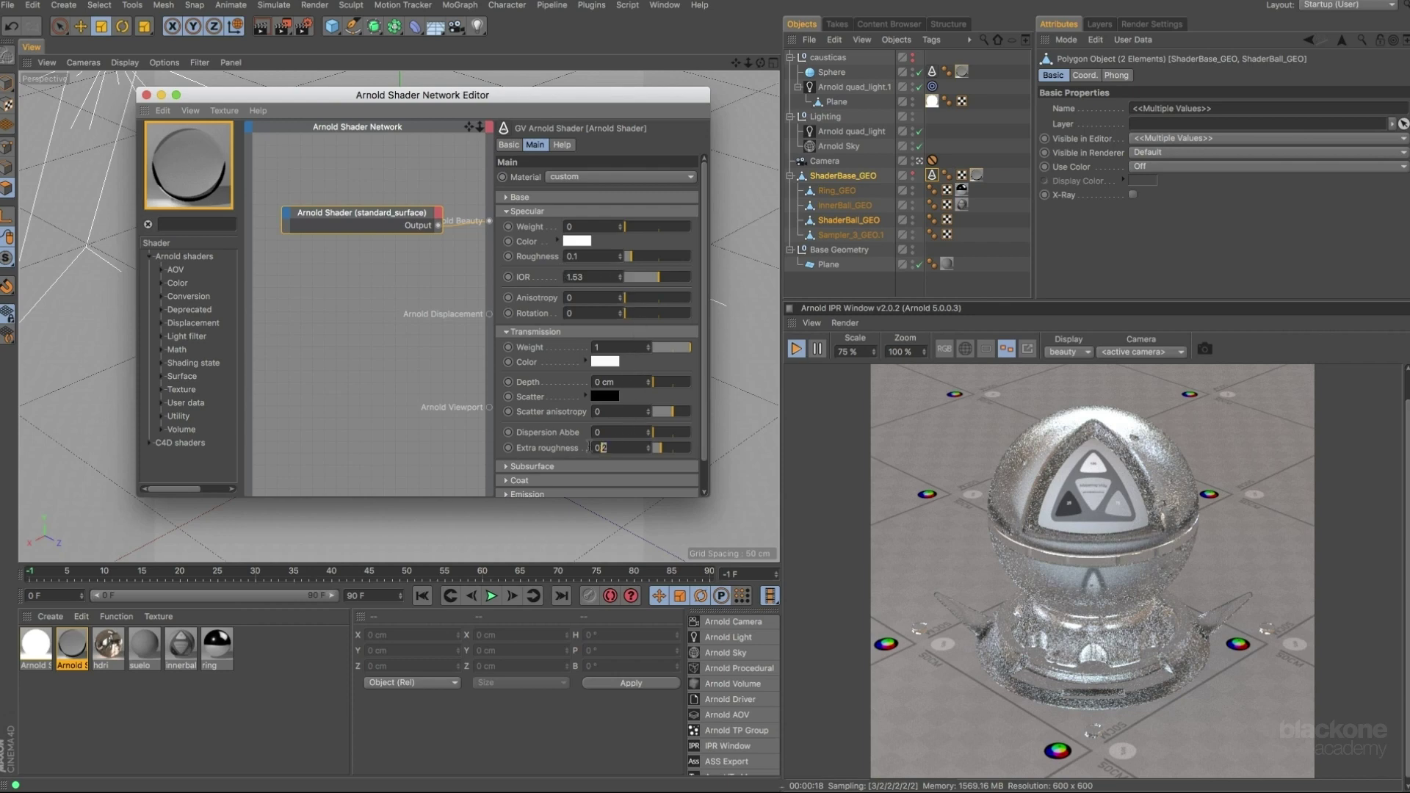
key(Return)
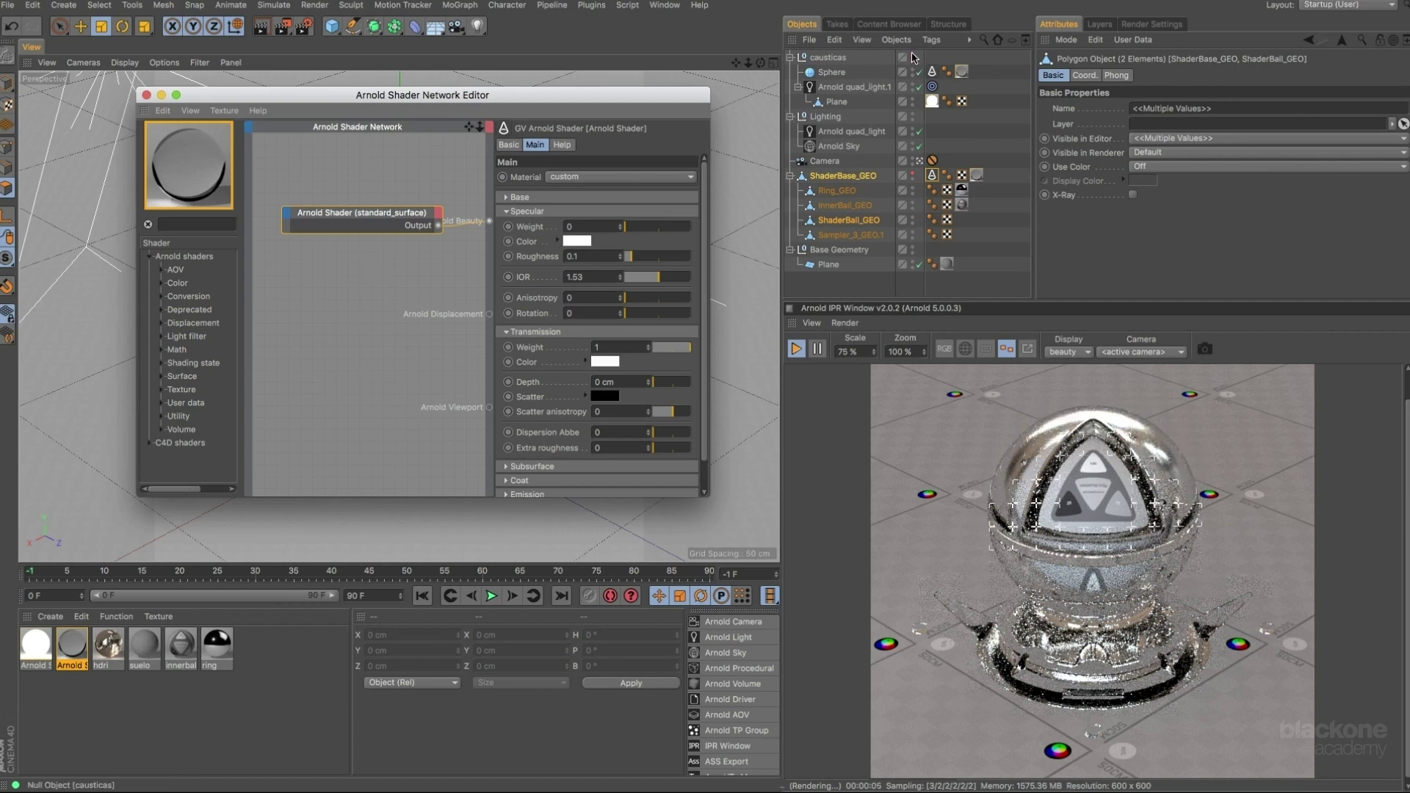
Show the causticas group, hide the ShaderBase_GEO group, and stop limiting the IPR render to selected objects.
click(912, 56)
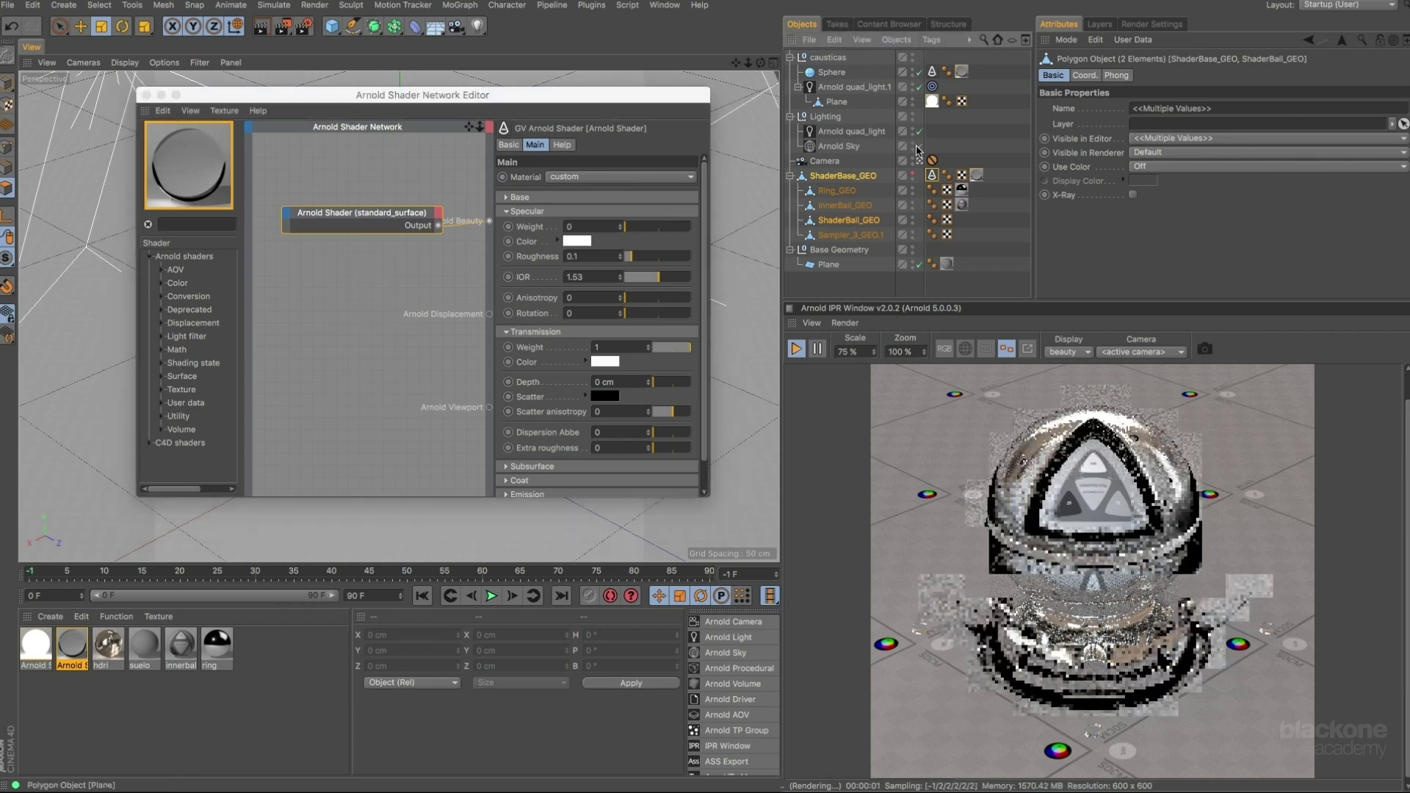
click(913, 178)
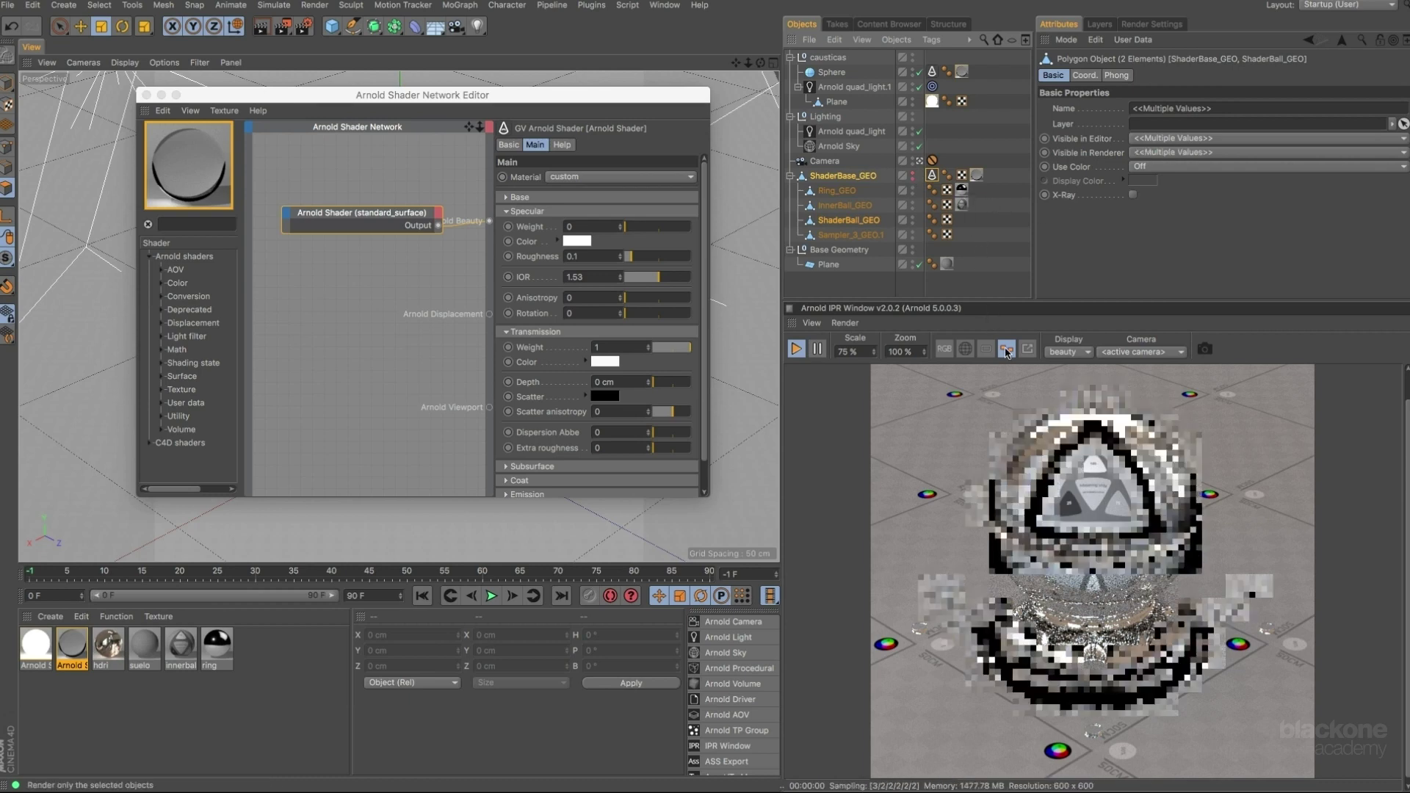
click(1110, 380)
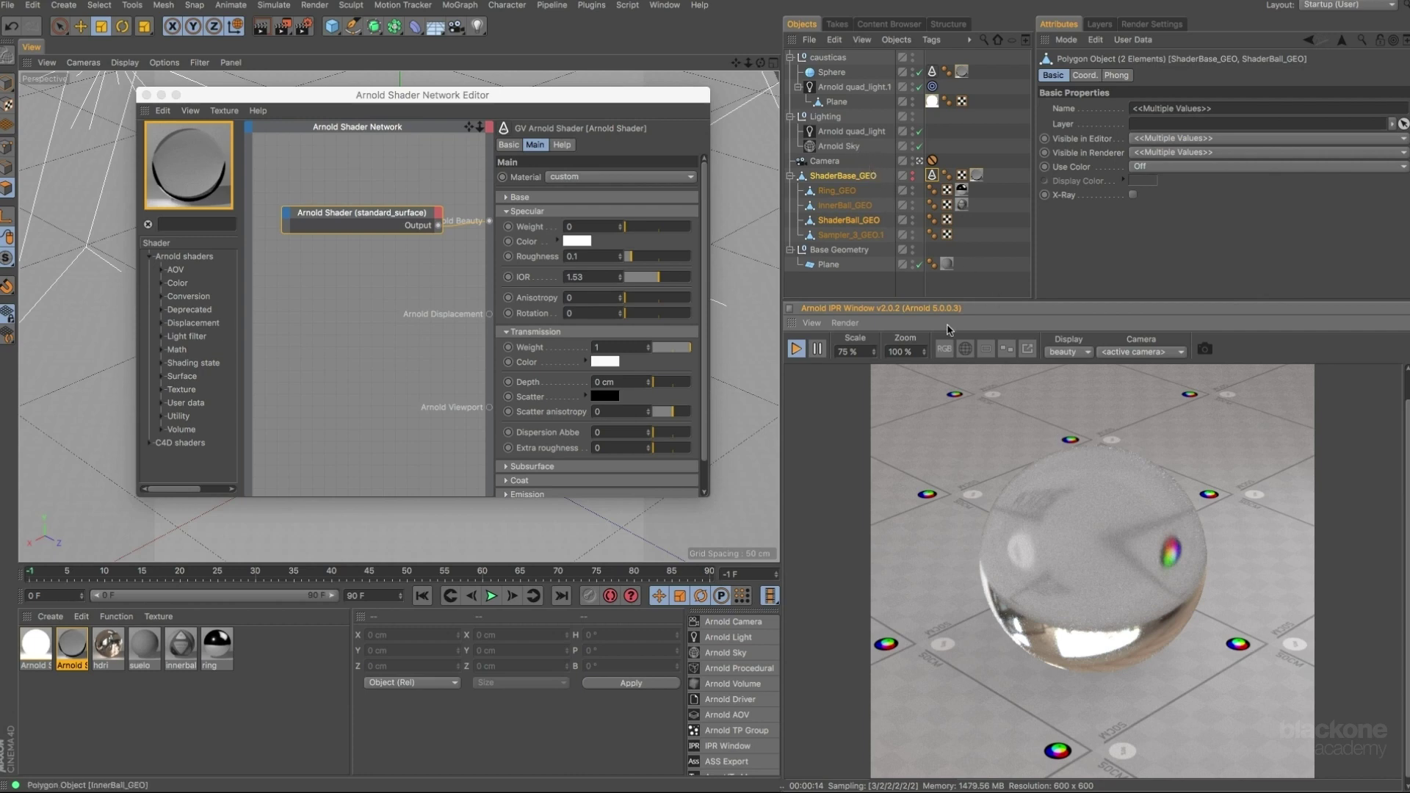
Enable Caustics in the advanced settings of the standard_surface shader.
click(706, 391)
scroll(662, 444, down, 2)
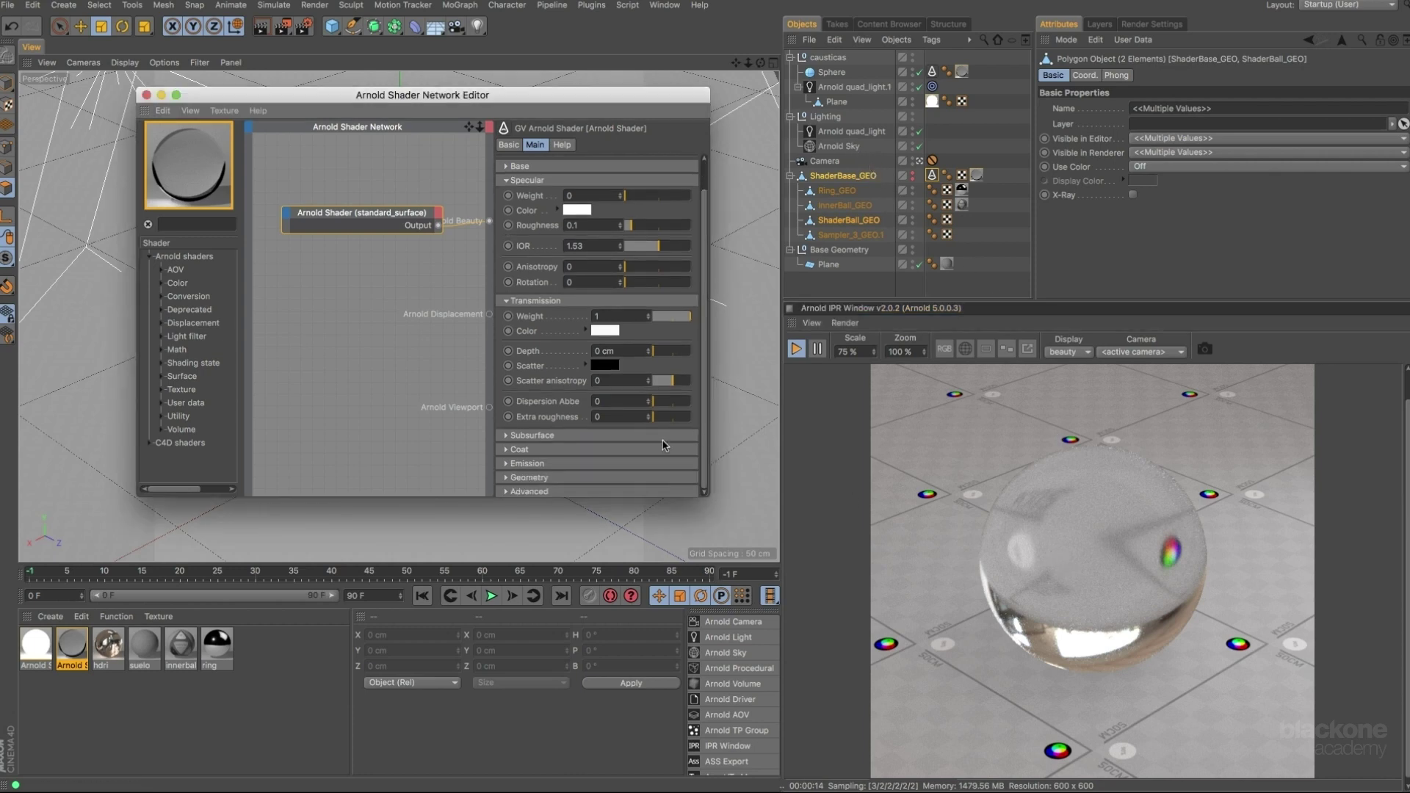
click(538, 492)
scroll(539, 493, down, 5)
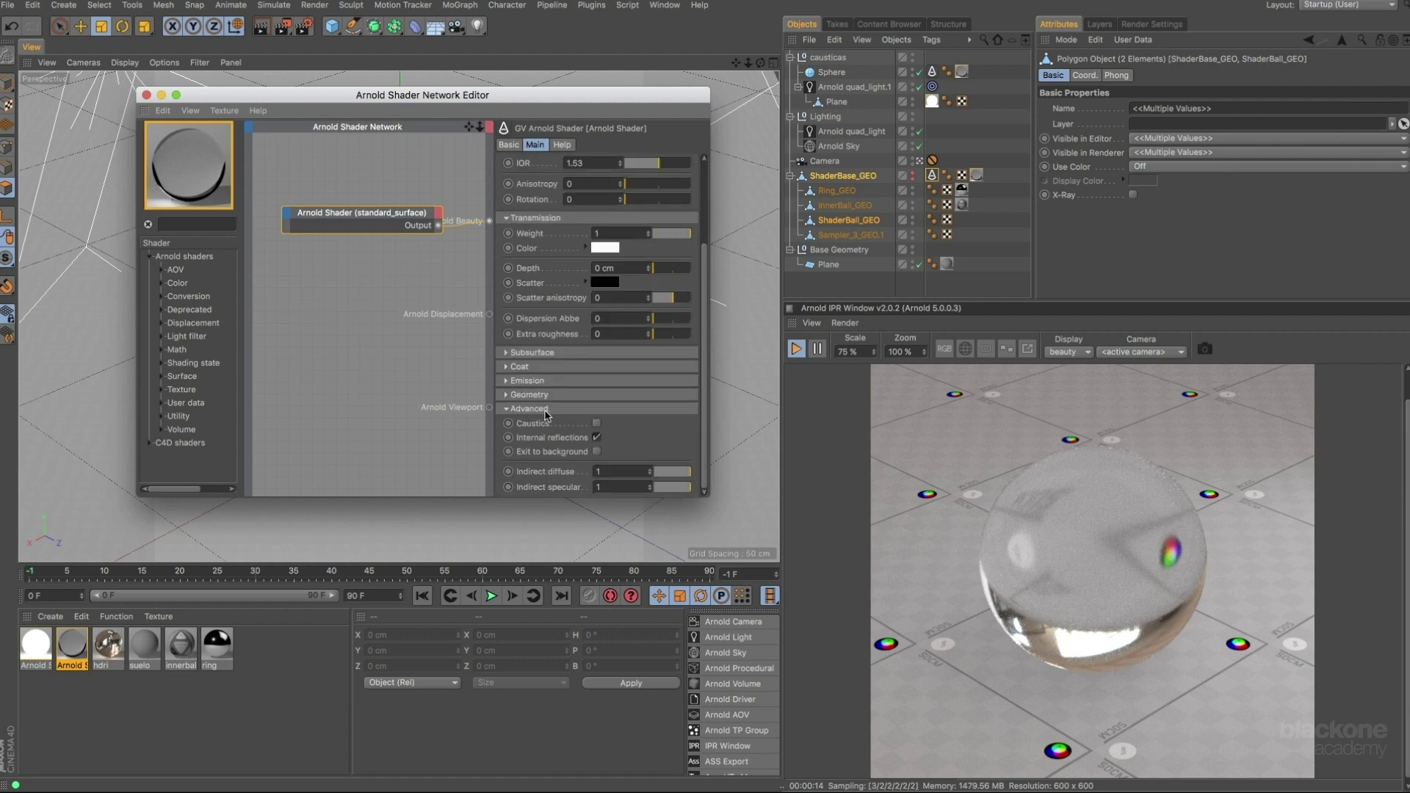
click(596, 423)
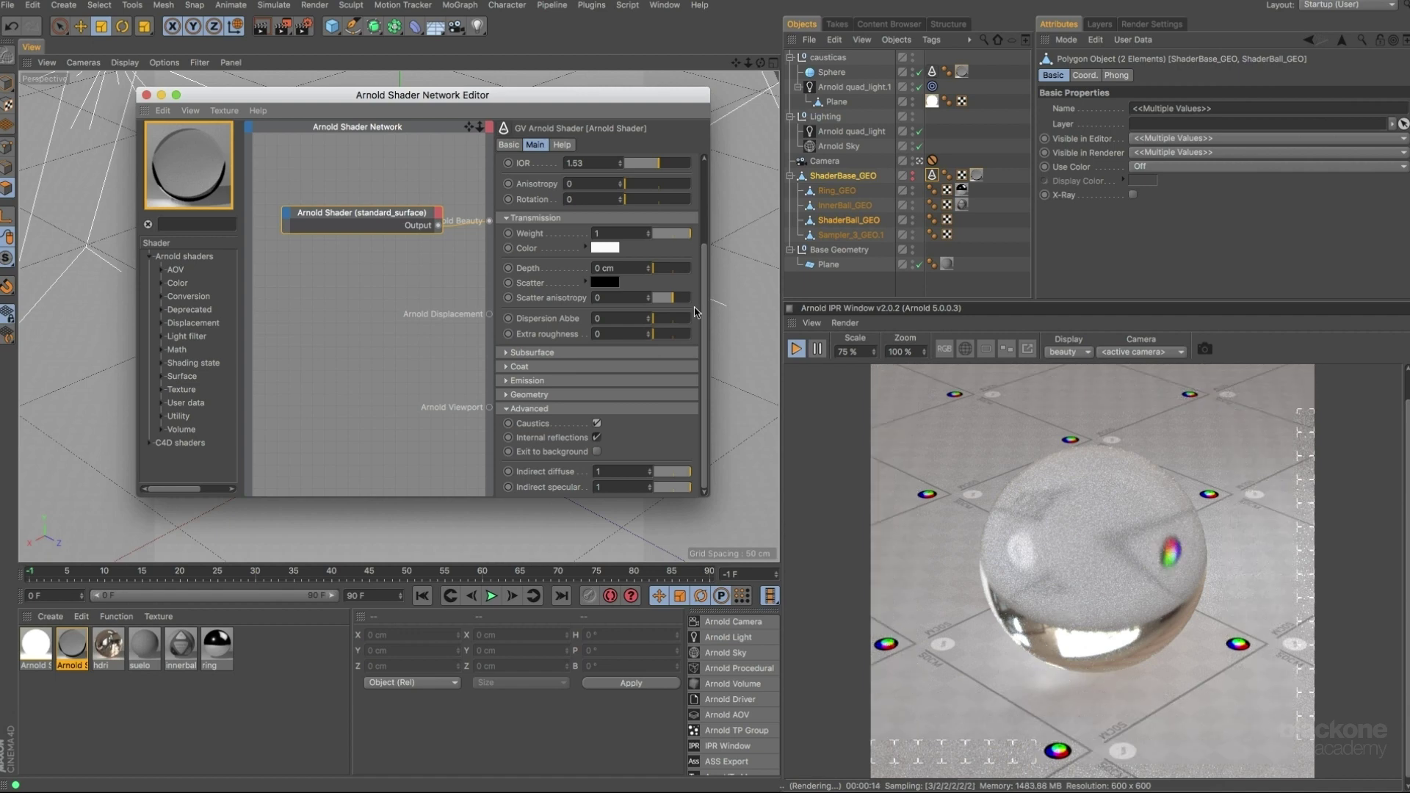
Set the transmission color to a light blue with a hue of 215°.
click(607, 250)
click(656, 251)
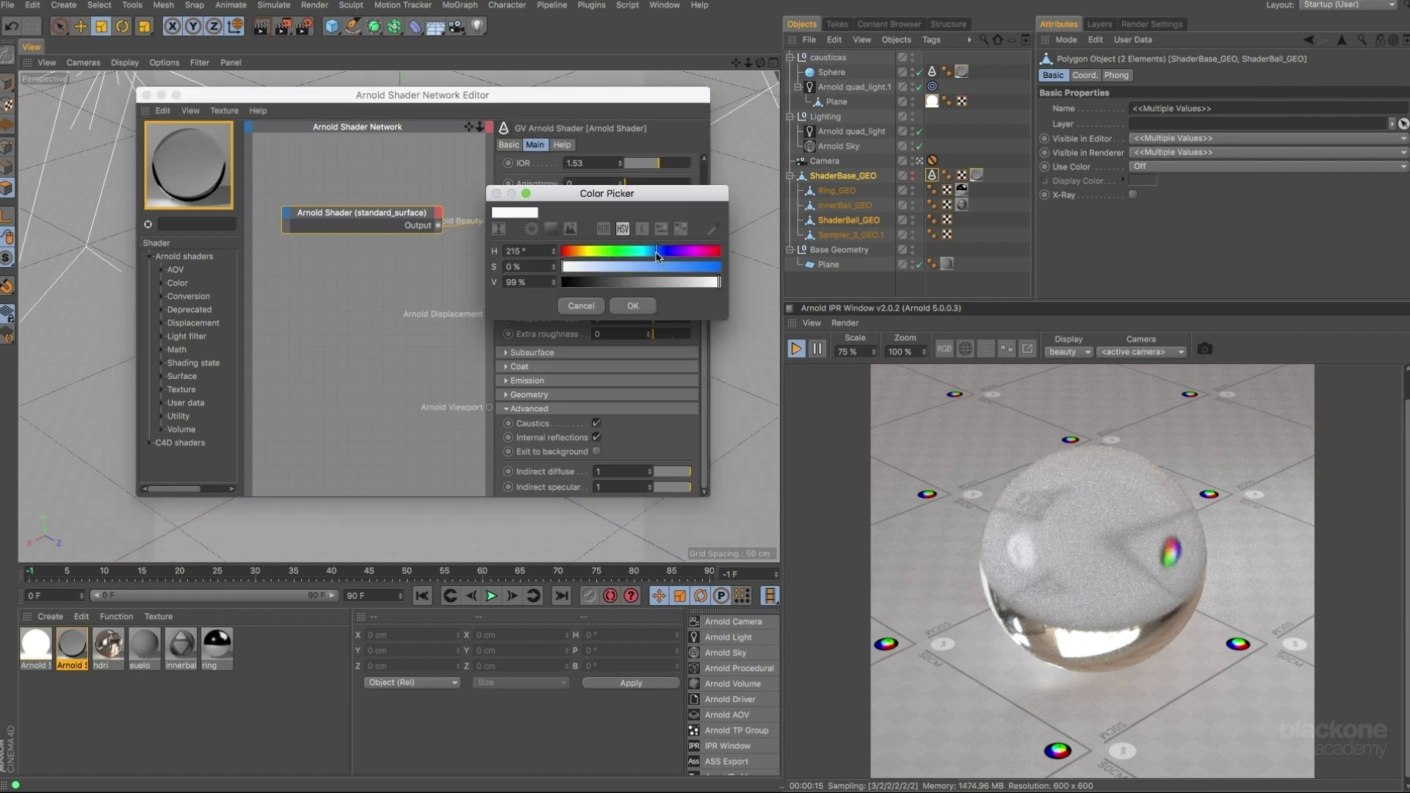
click(621, 269)
click(632, 306)
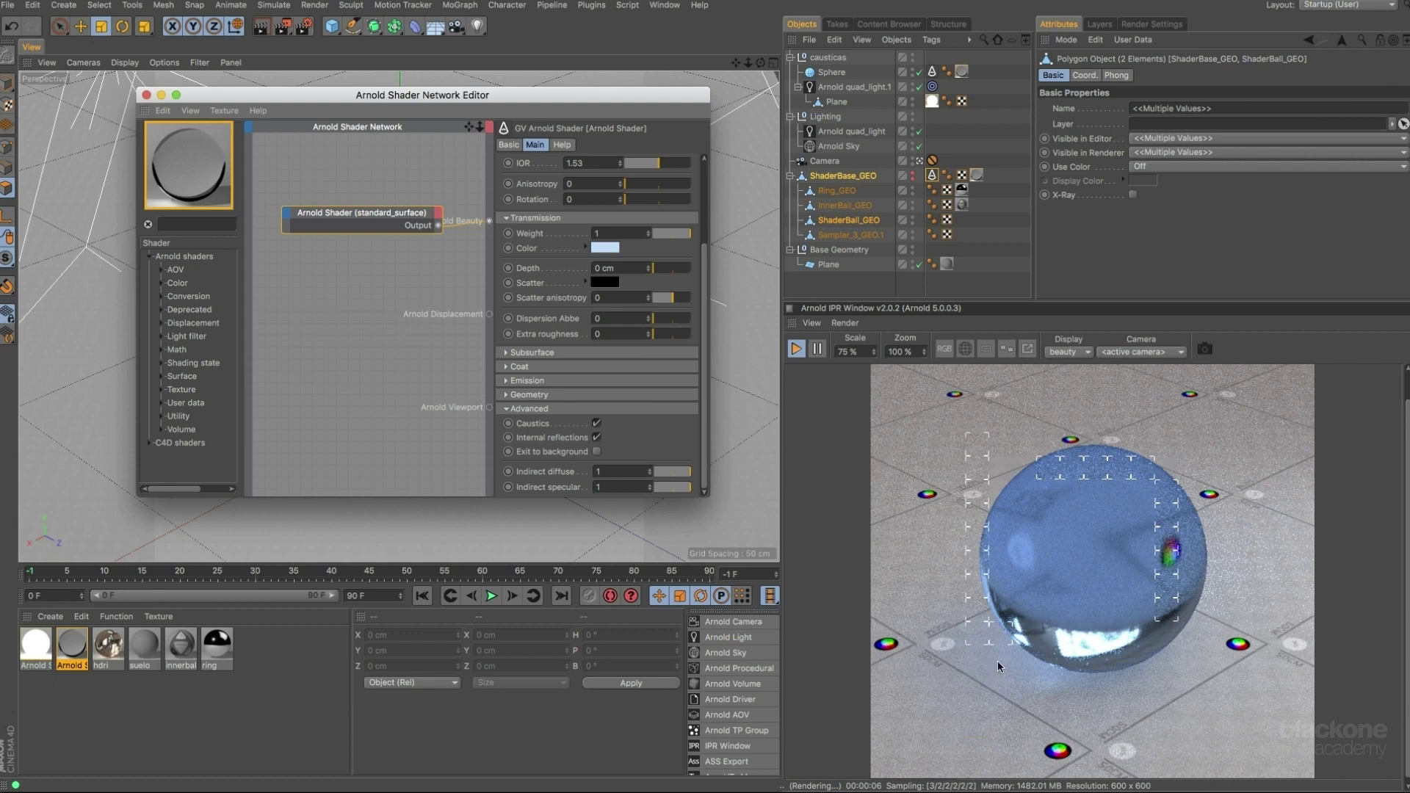
Disable the Arnold Sky light and close the shader network editor.
click(1001, 353)
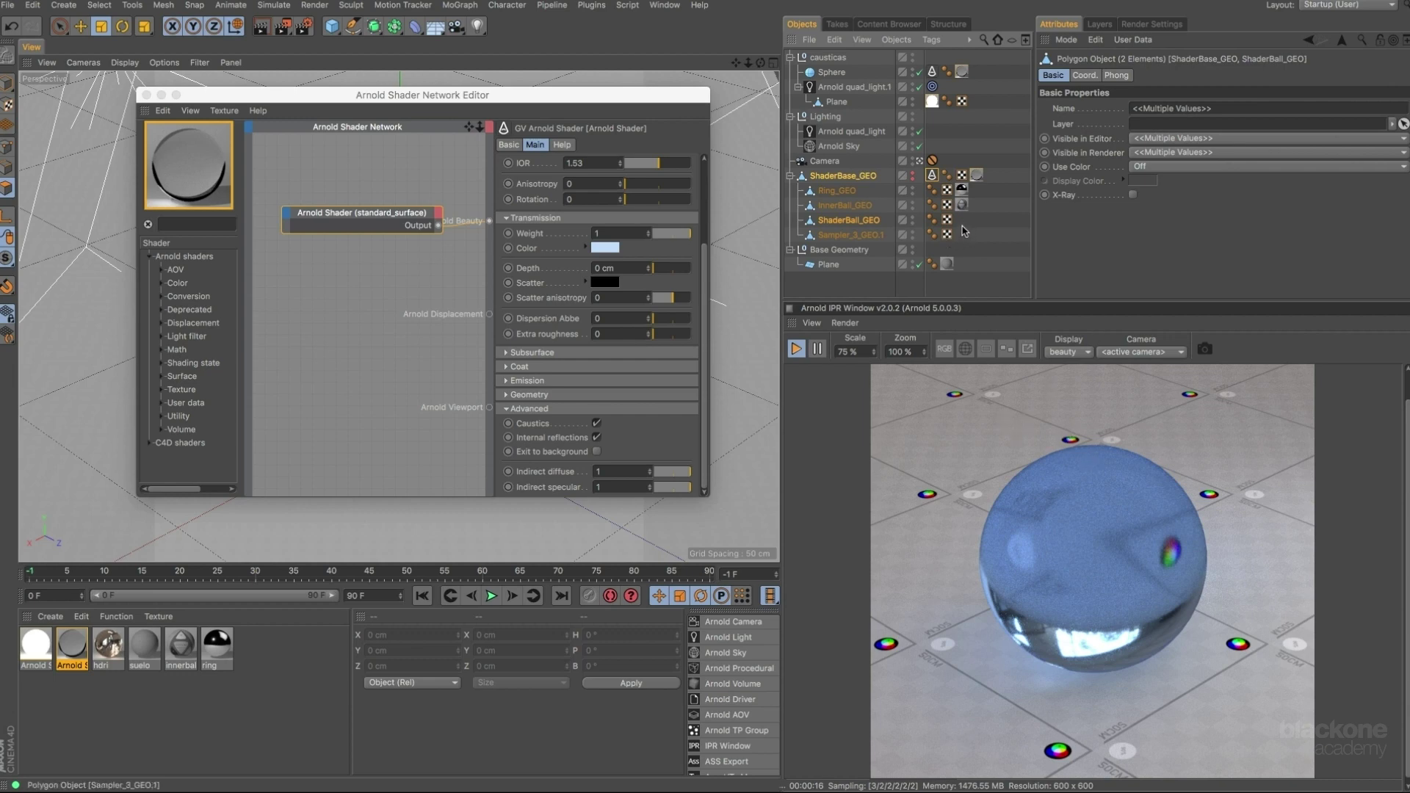
click(919, 150)
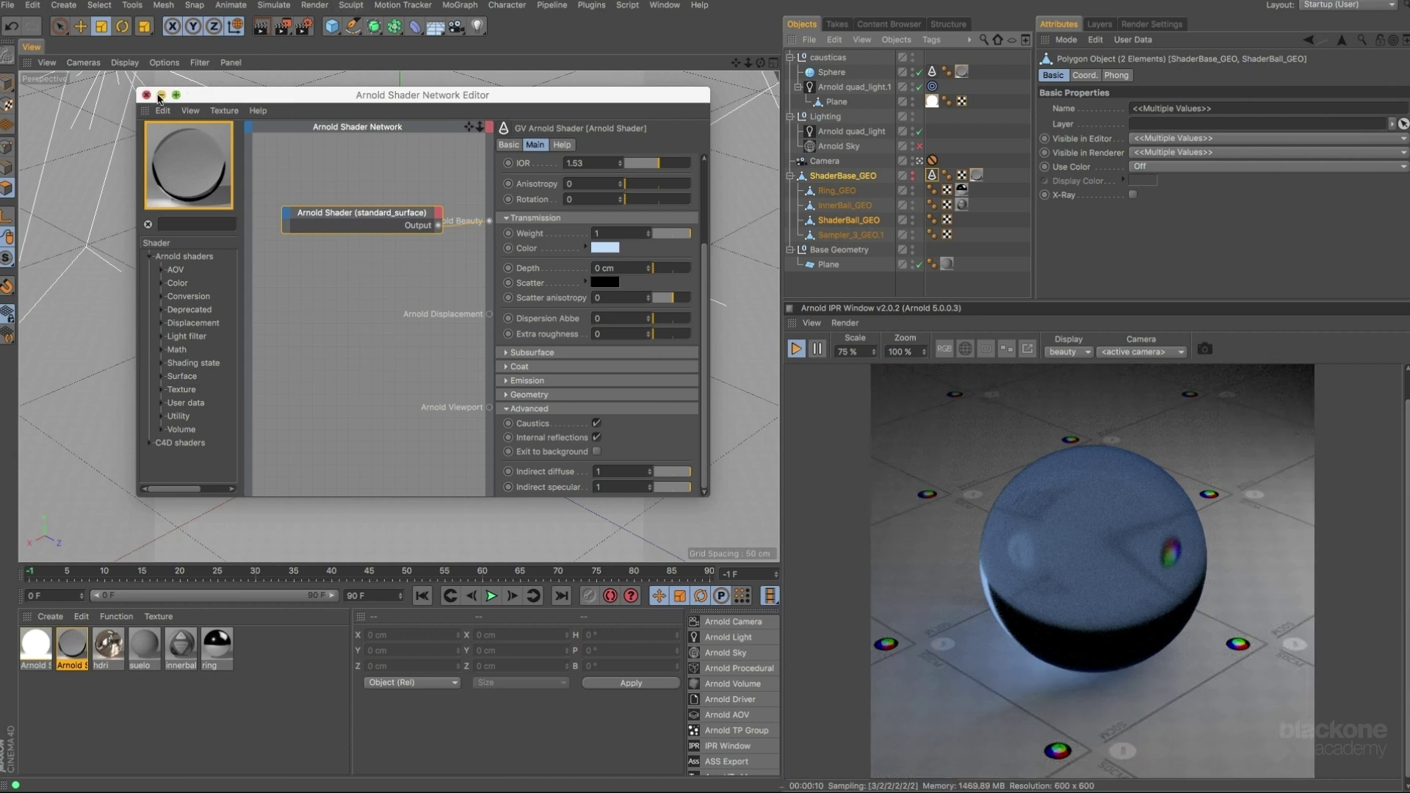
click(147, 95)
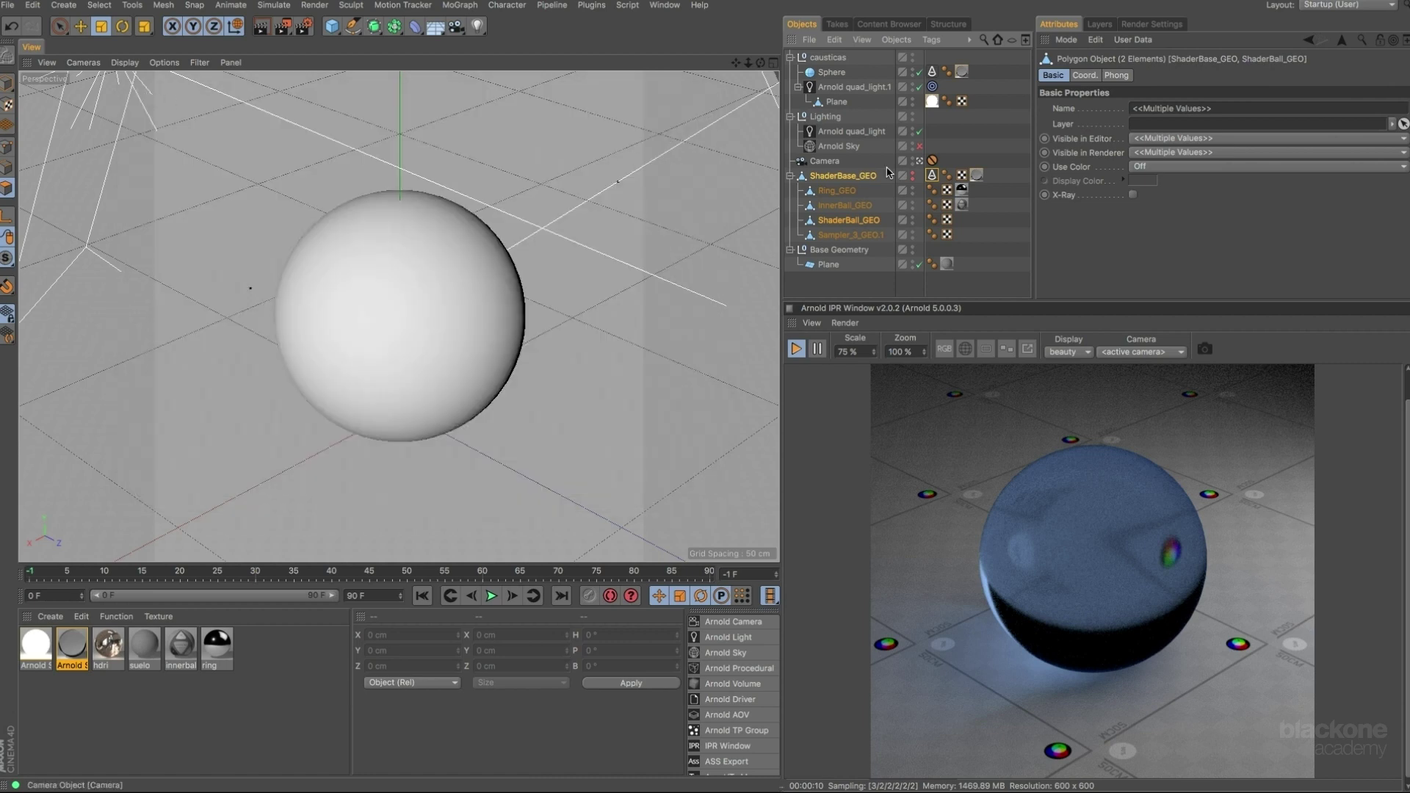
Hide the Plane under Arnold quad_light.1 from the render.
click(850, 88)
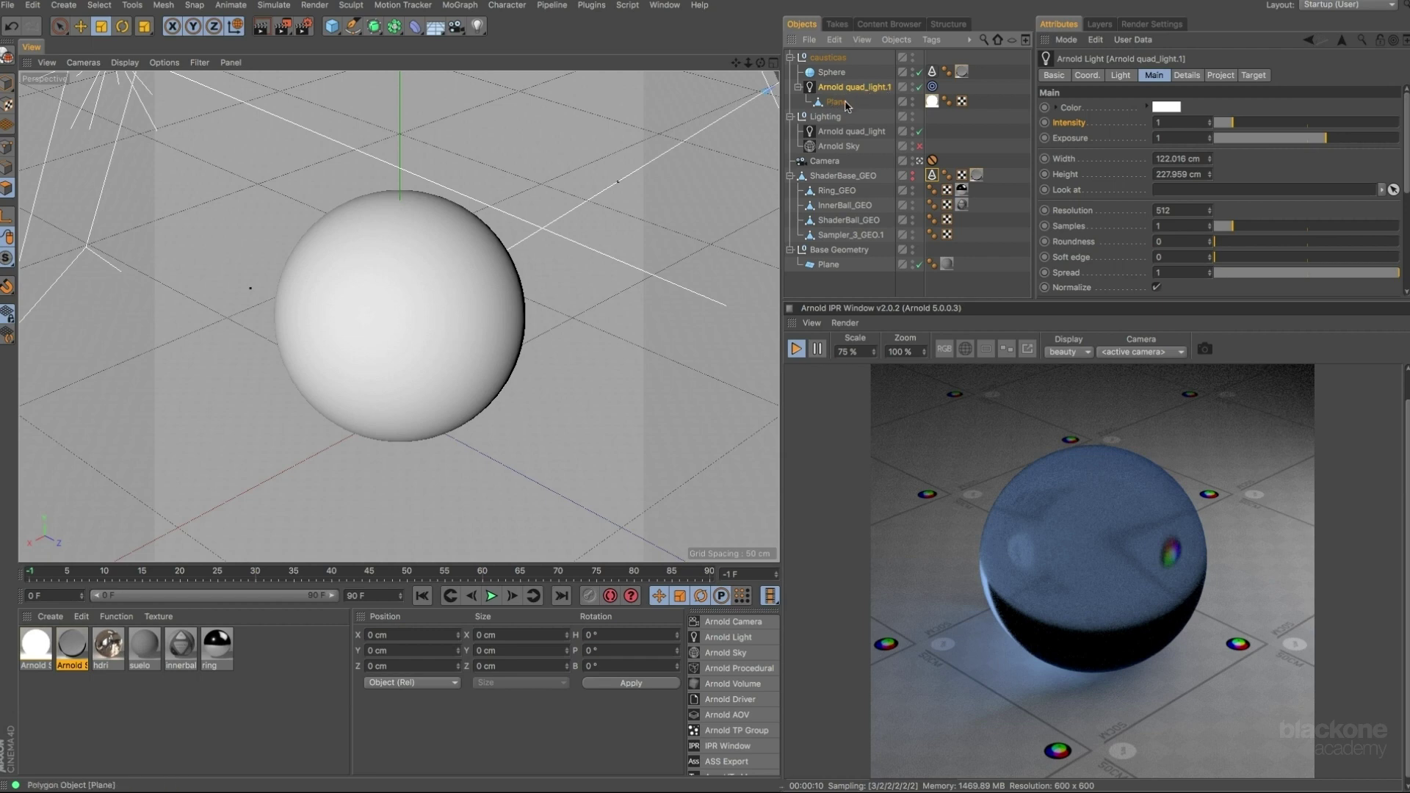
click(841, 103)
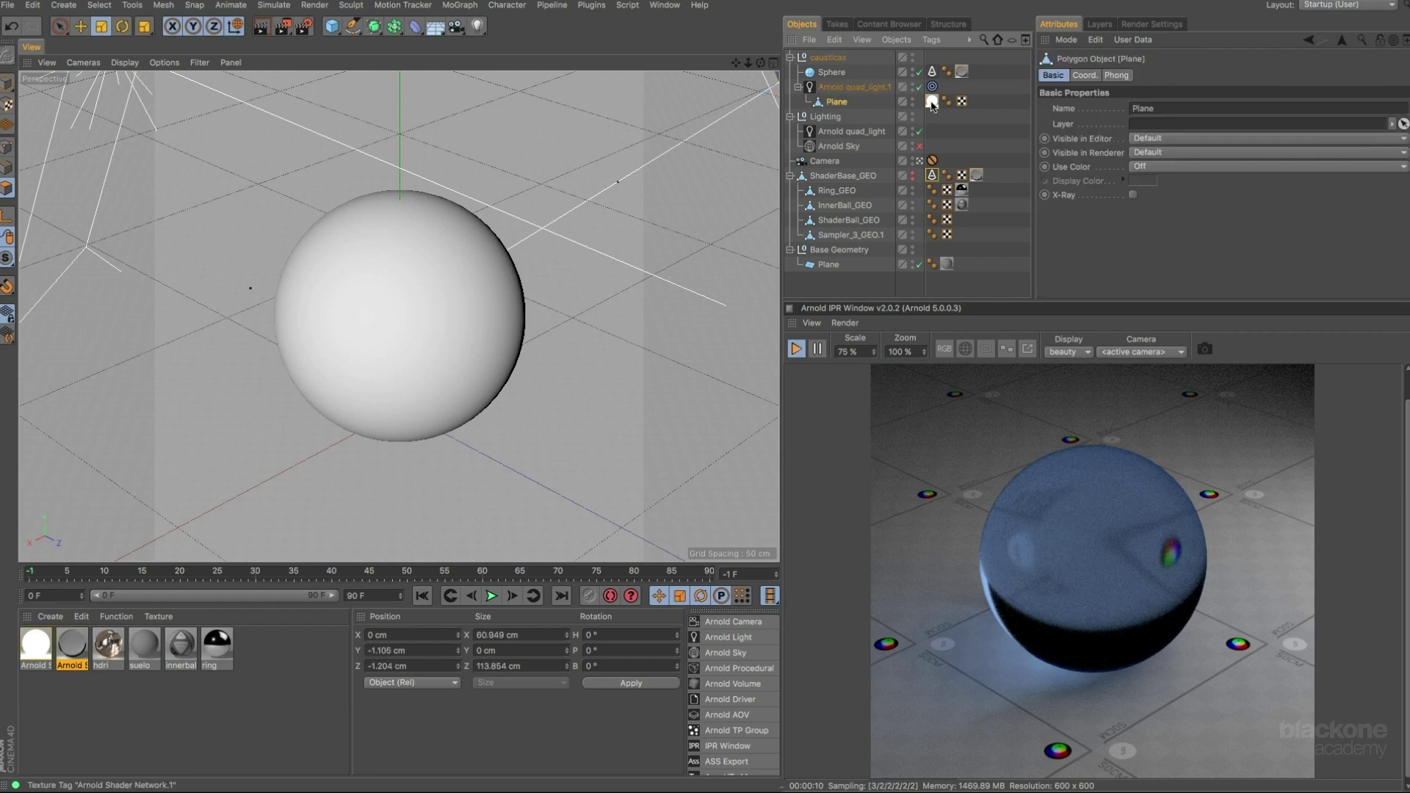
click(913, 106)
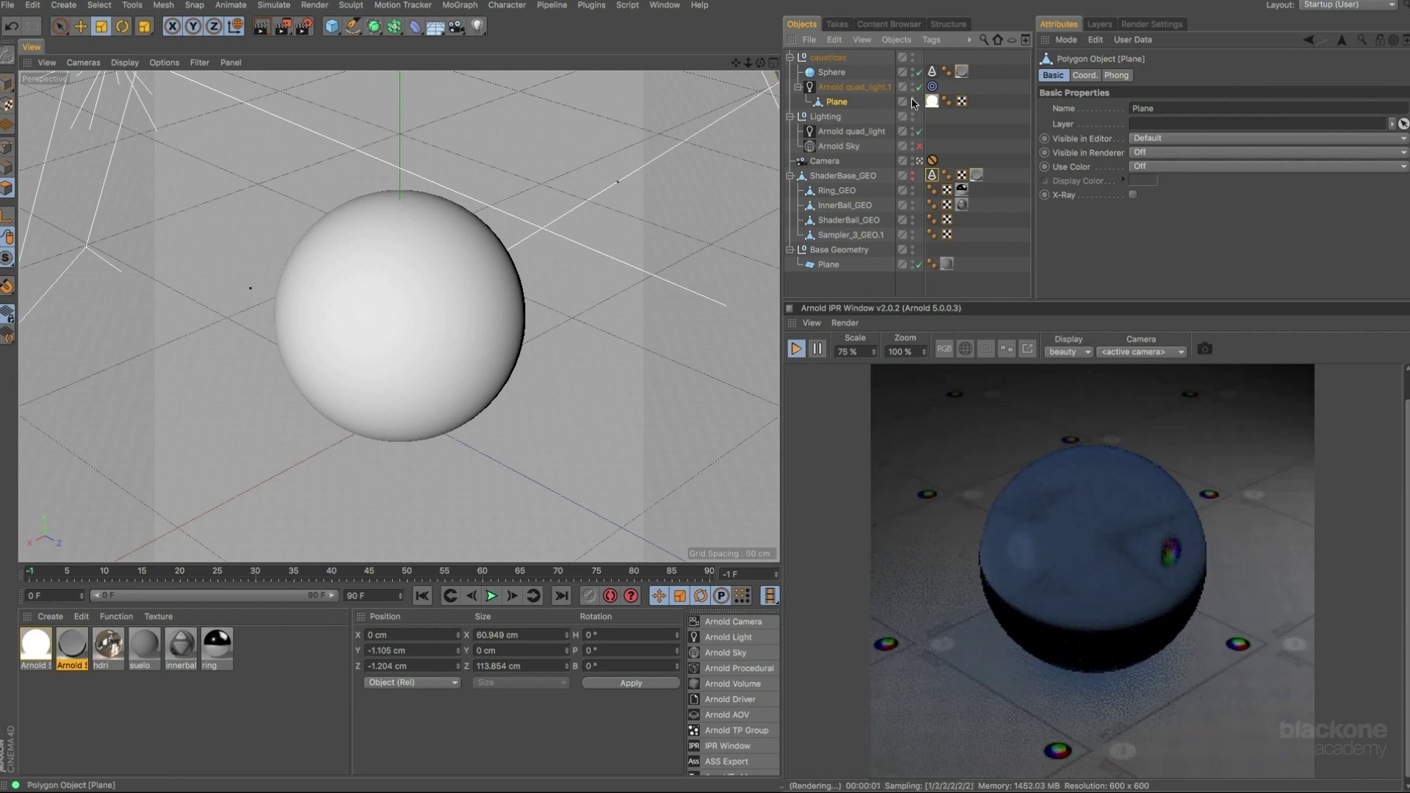
Display all four views, hide Arnold quad_light.1, and make its child Plane visible in the render.
click(871, 89)
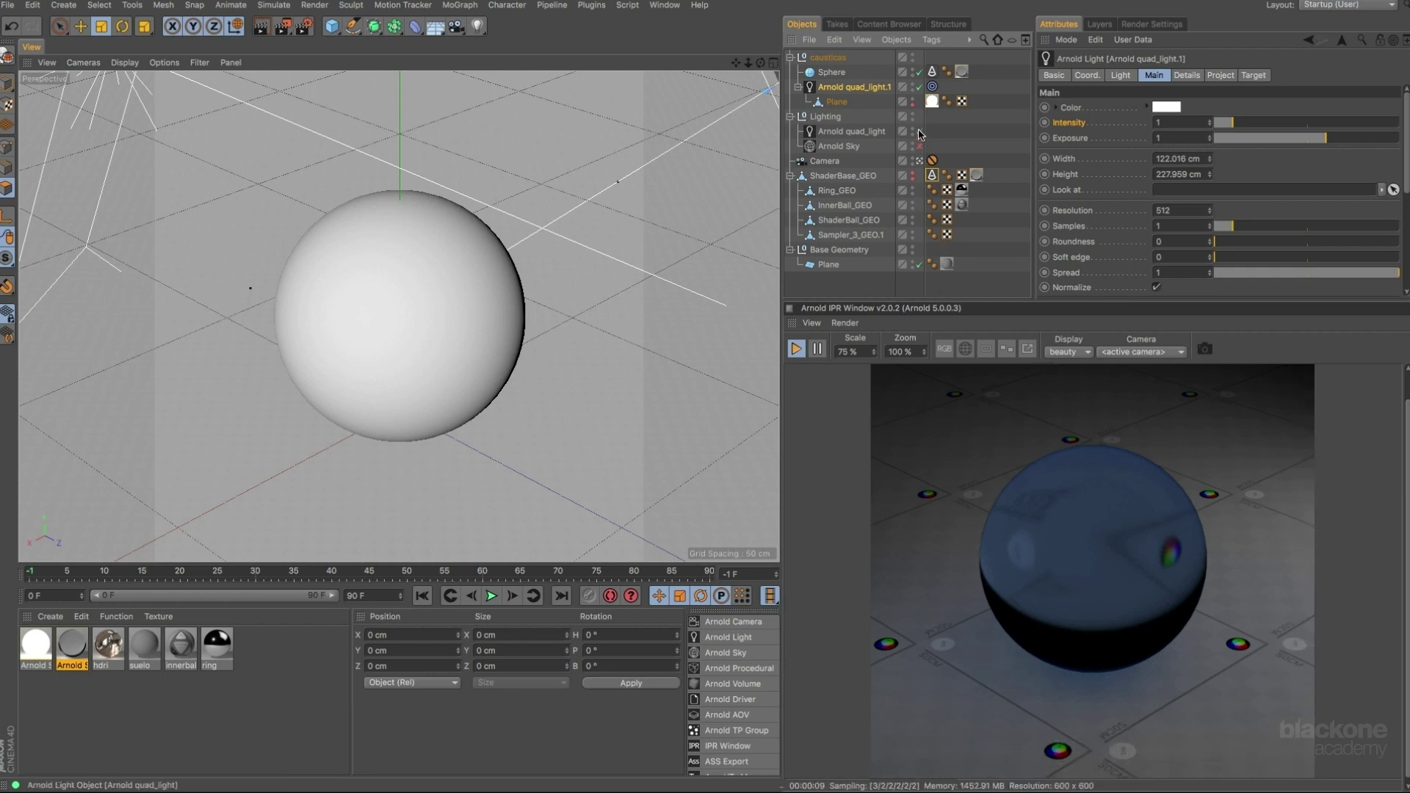
middle_click(429, 259)
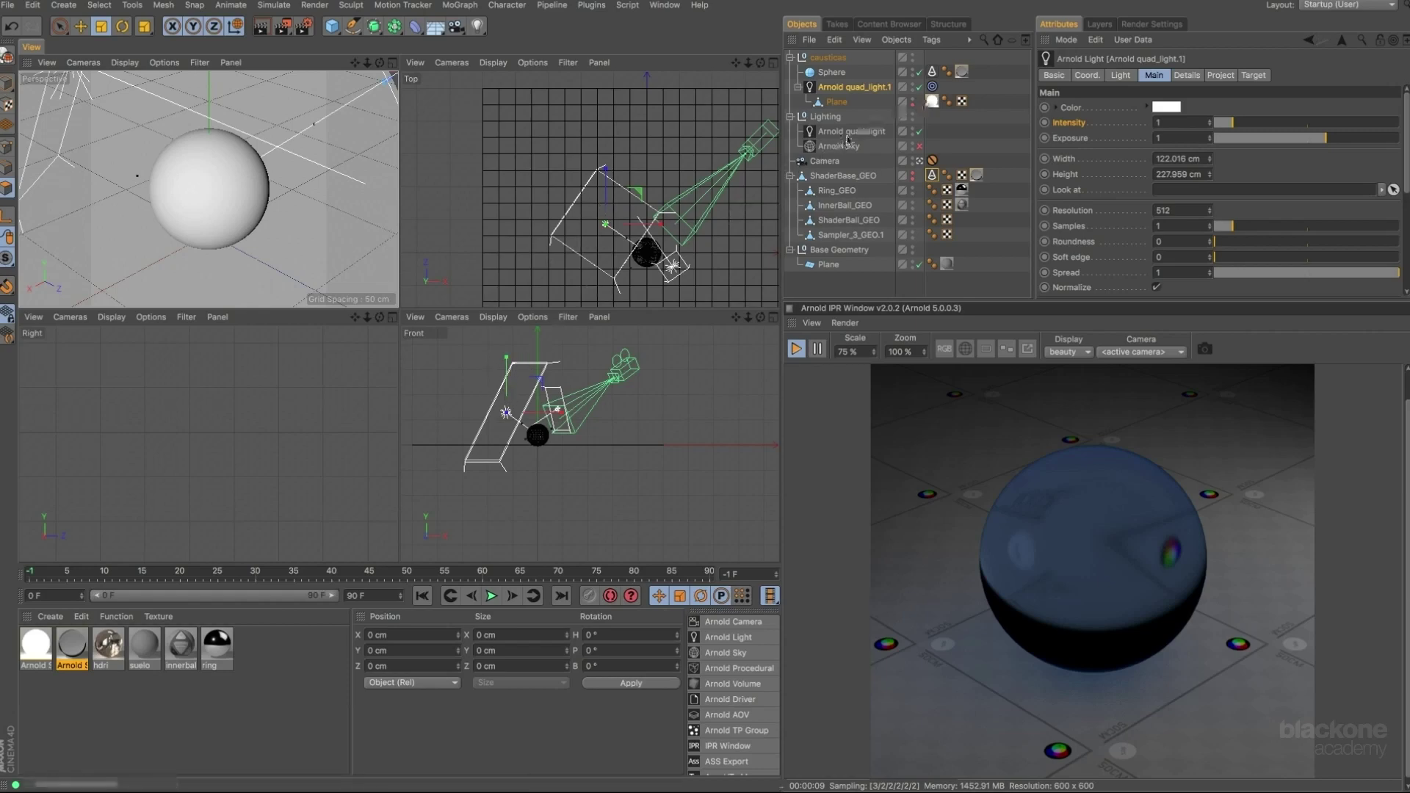
click(915, 88)
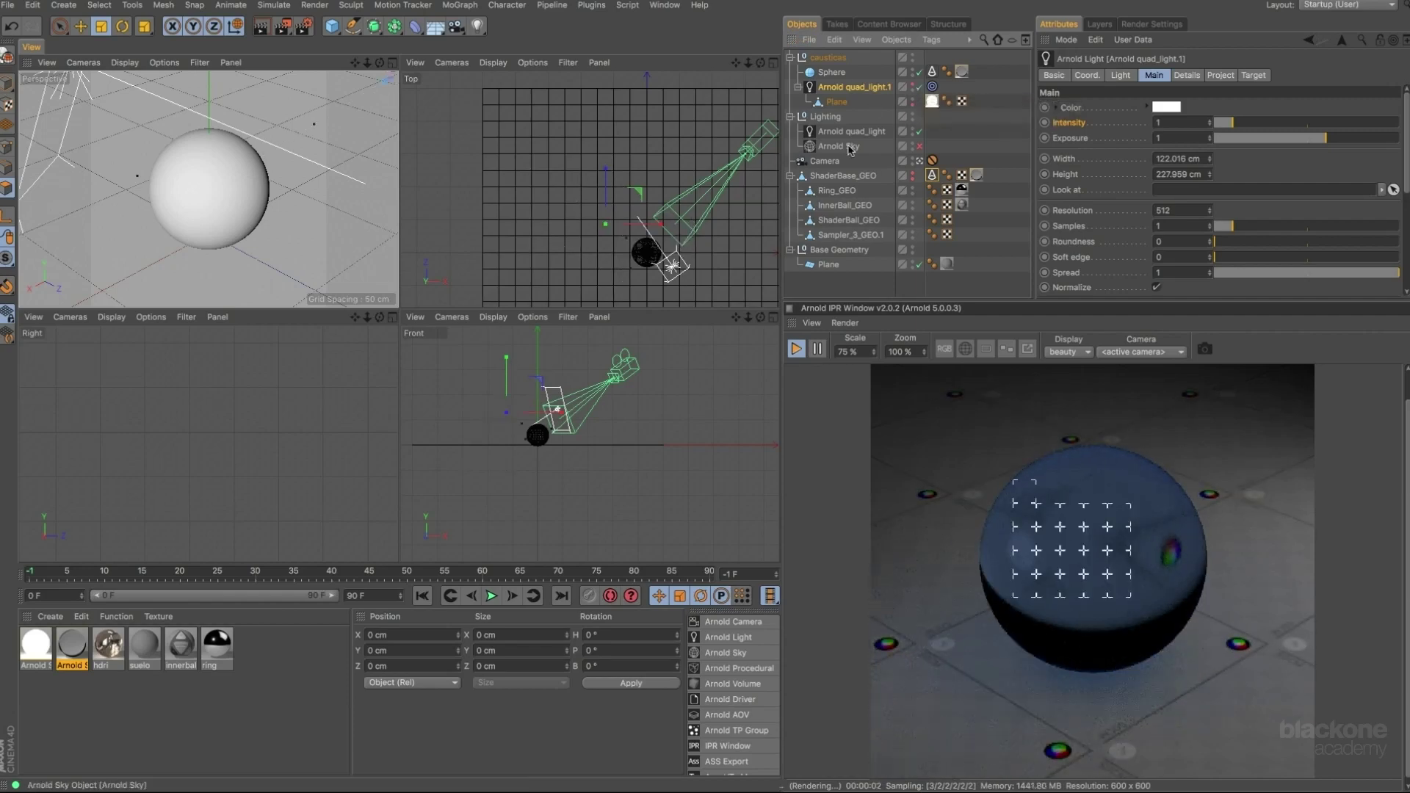
click(911, 104)
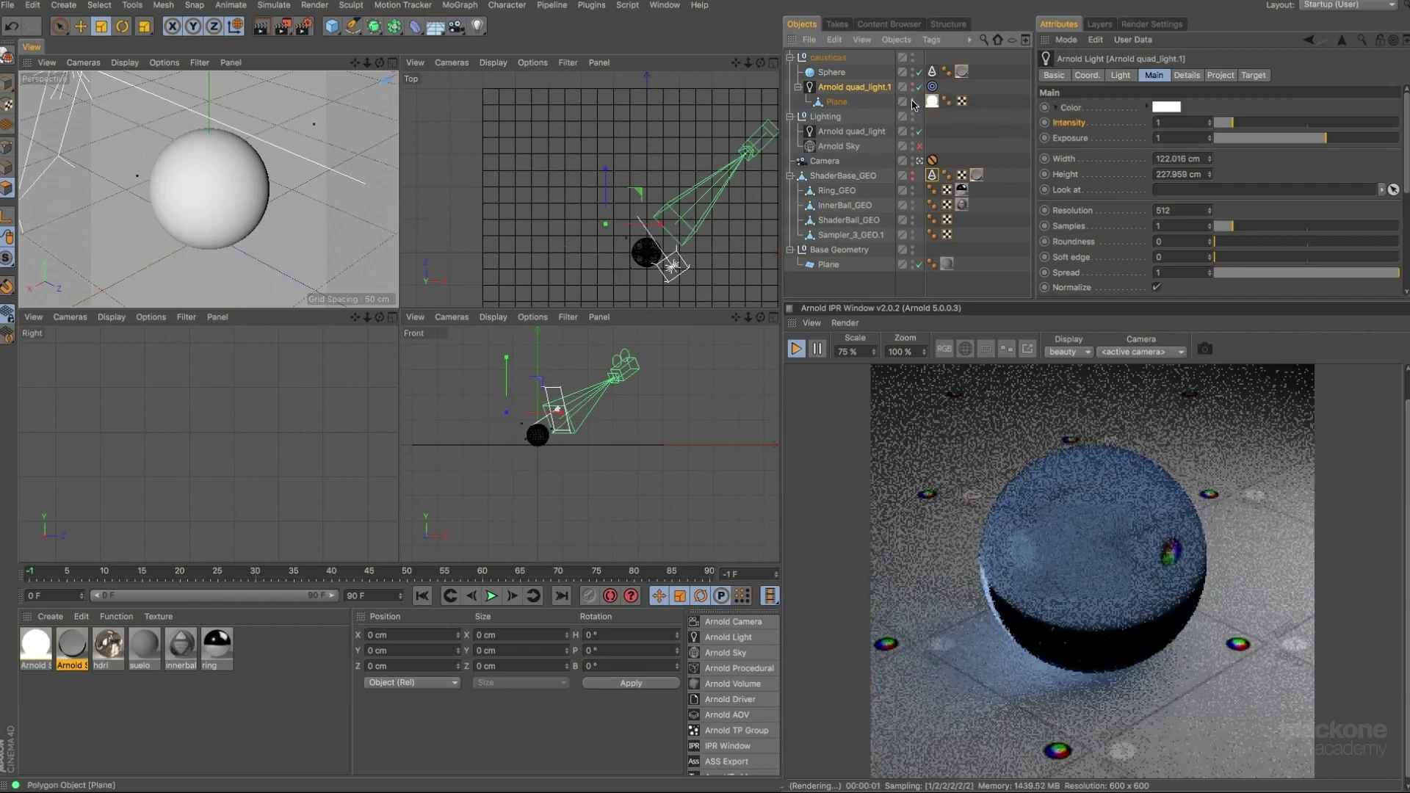
Turn Arnold quad_light.1 back on and open the properties of its Target tag.
click(912, 97)
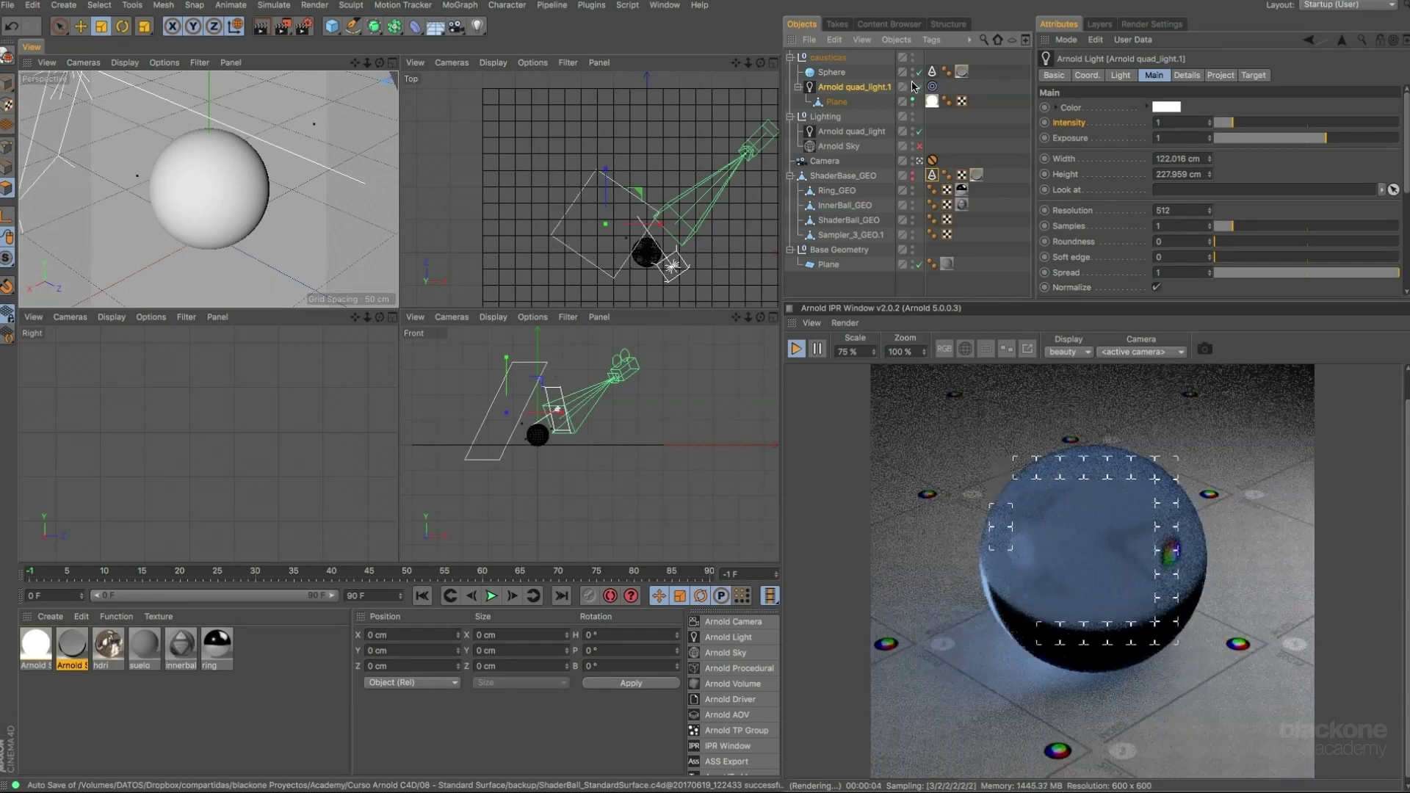
click(912, 86)
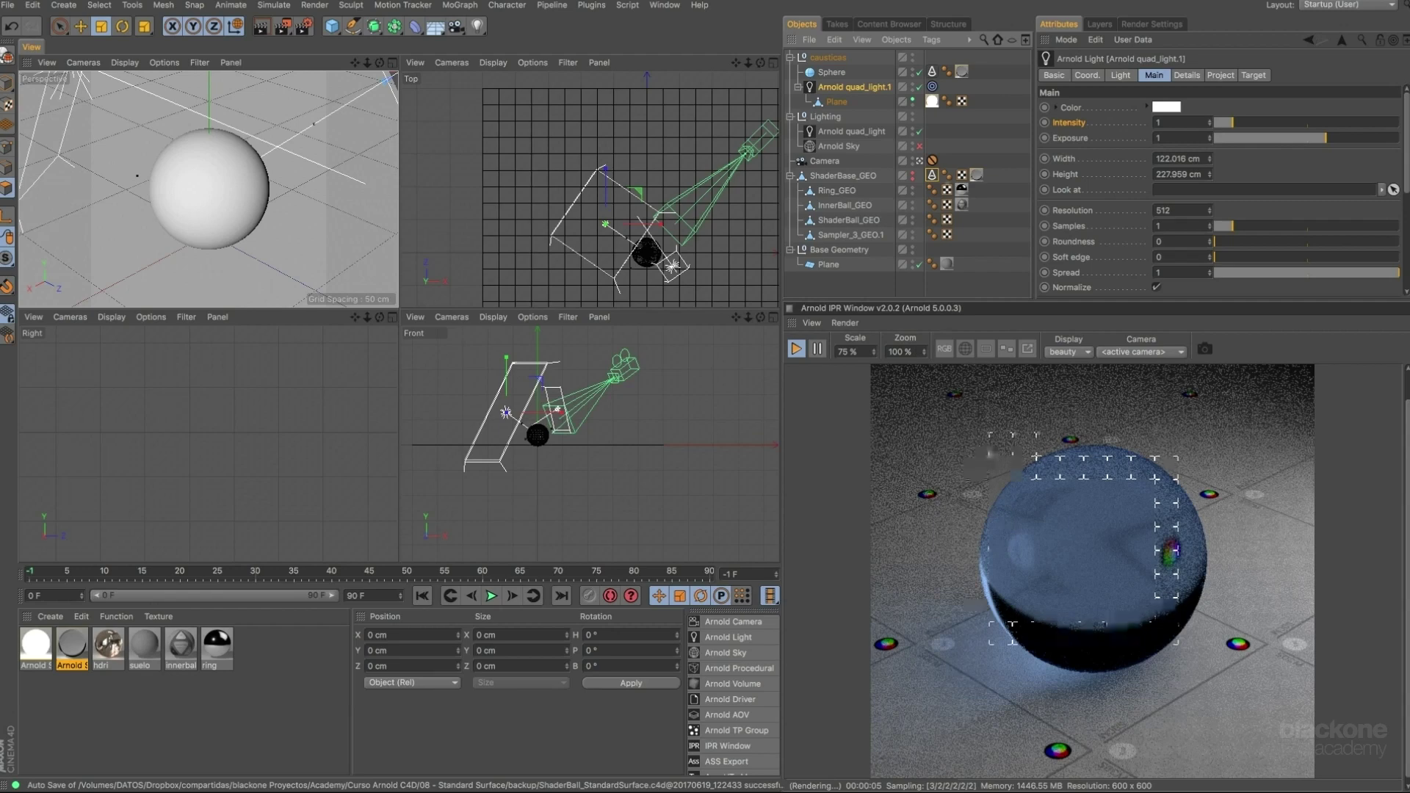
click(933, 87)
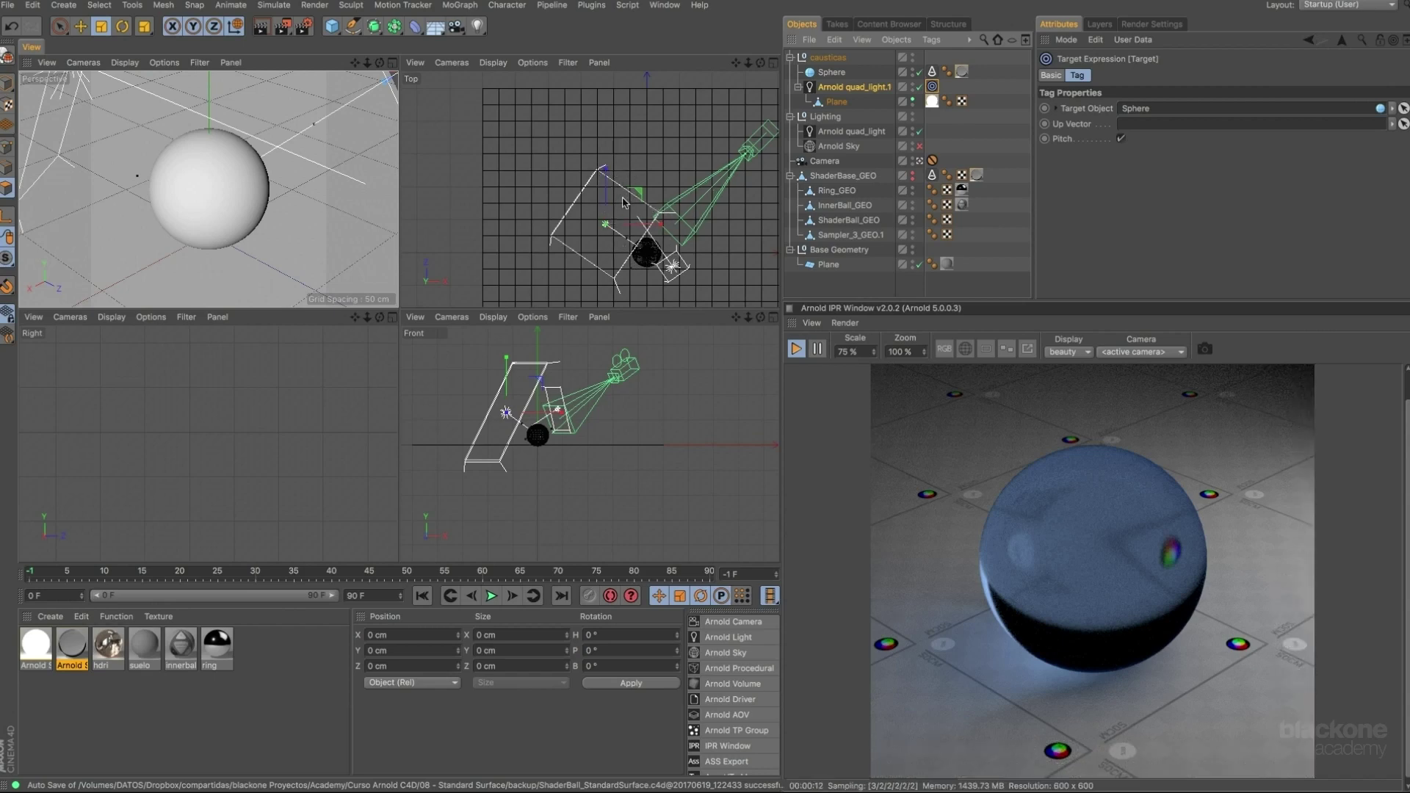
Reposition Arnold quad_light.1 slightly relative to the sphere in the Top and Front views.
drag(607, 189, 606, 184)
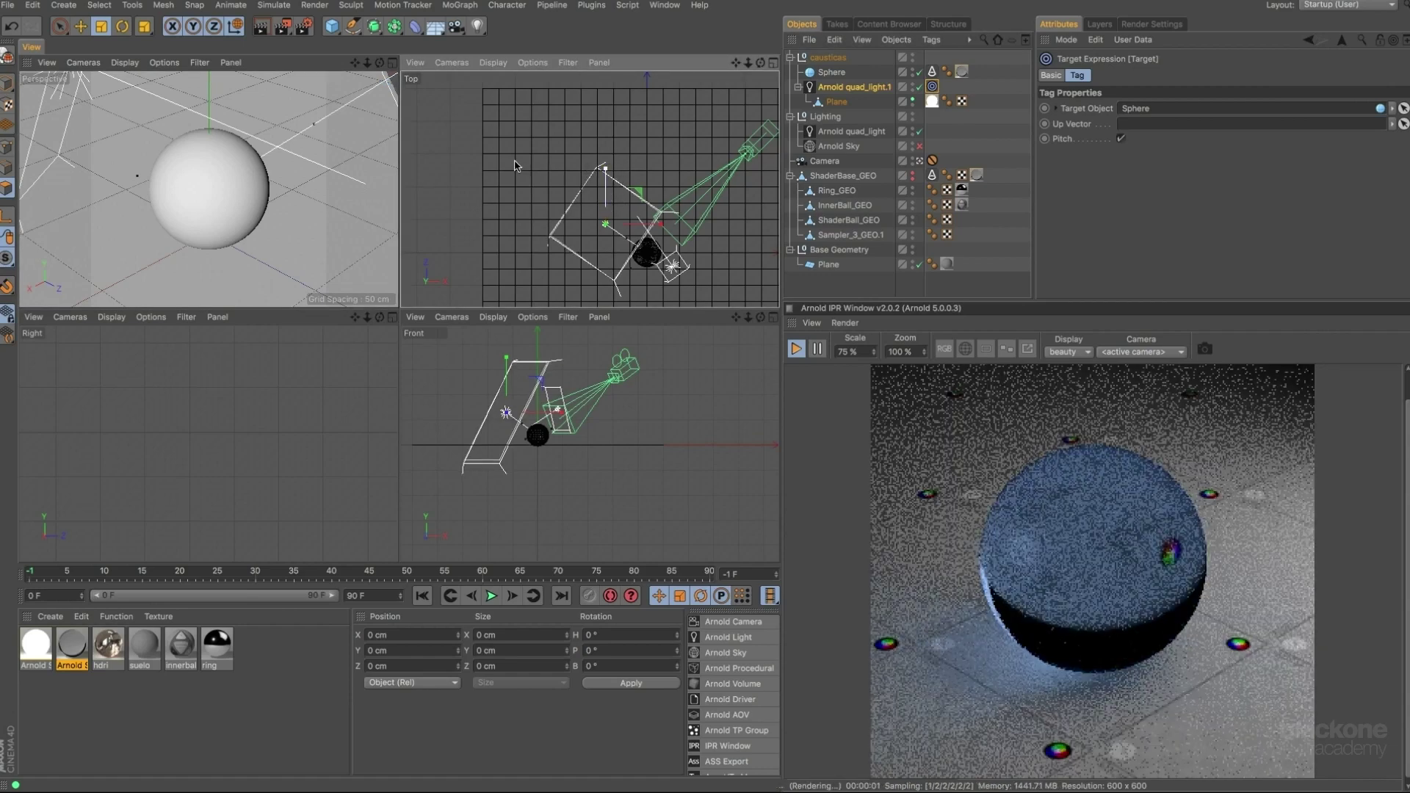
key(e)
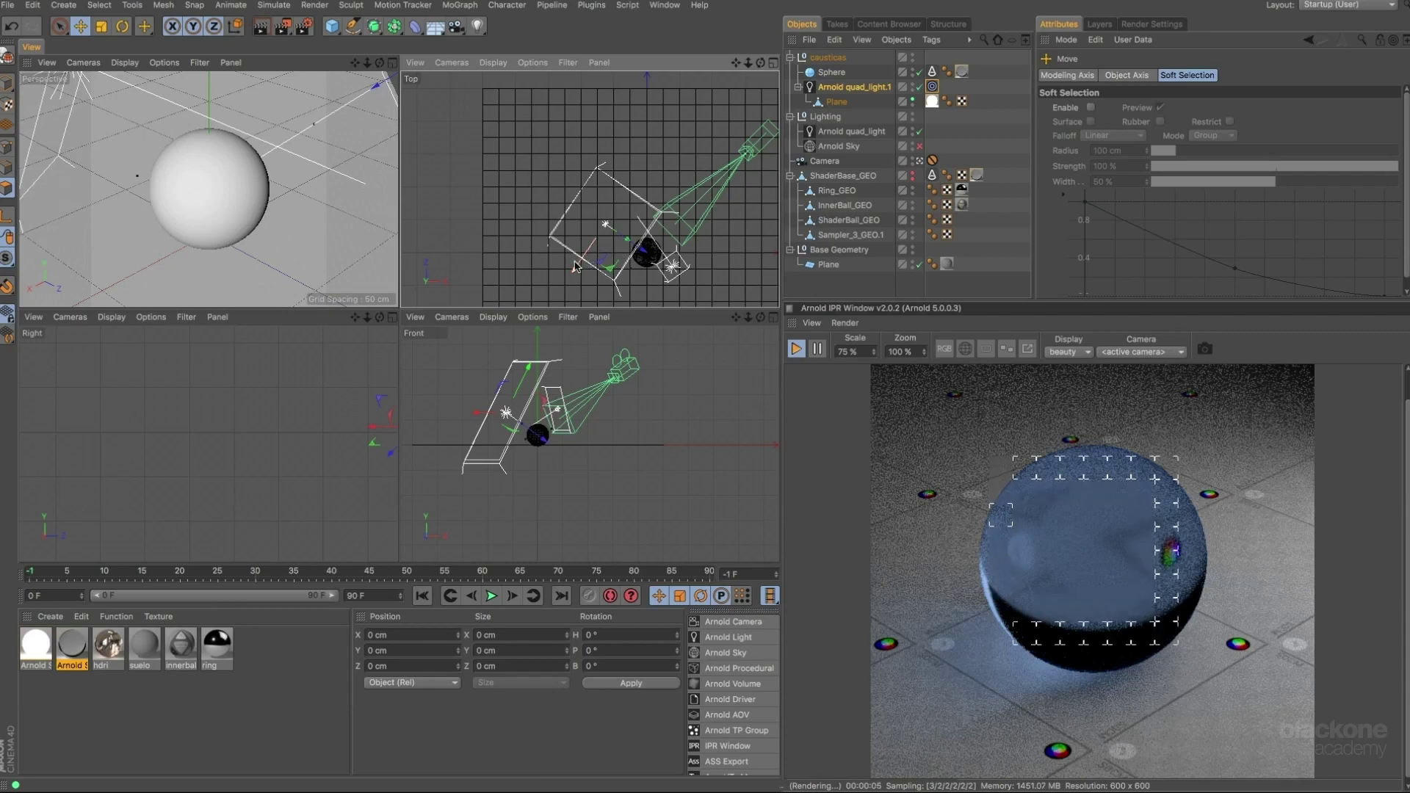
mouse_move(575, 268)
mouse_down()
mouse_move(595, 236)
mouse_move(587, 276)
mouse_up()
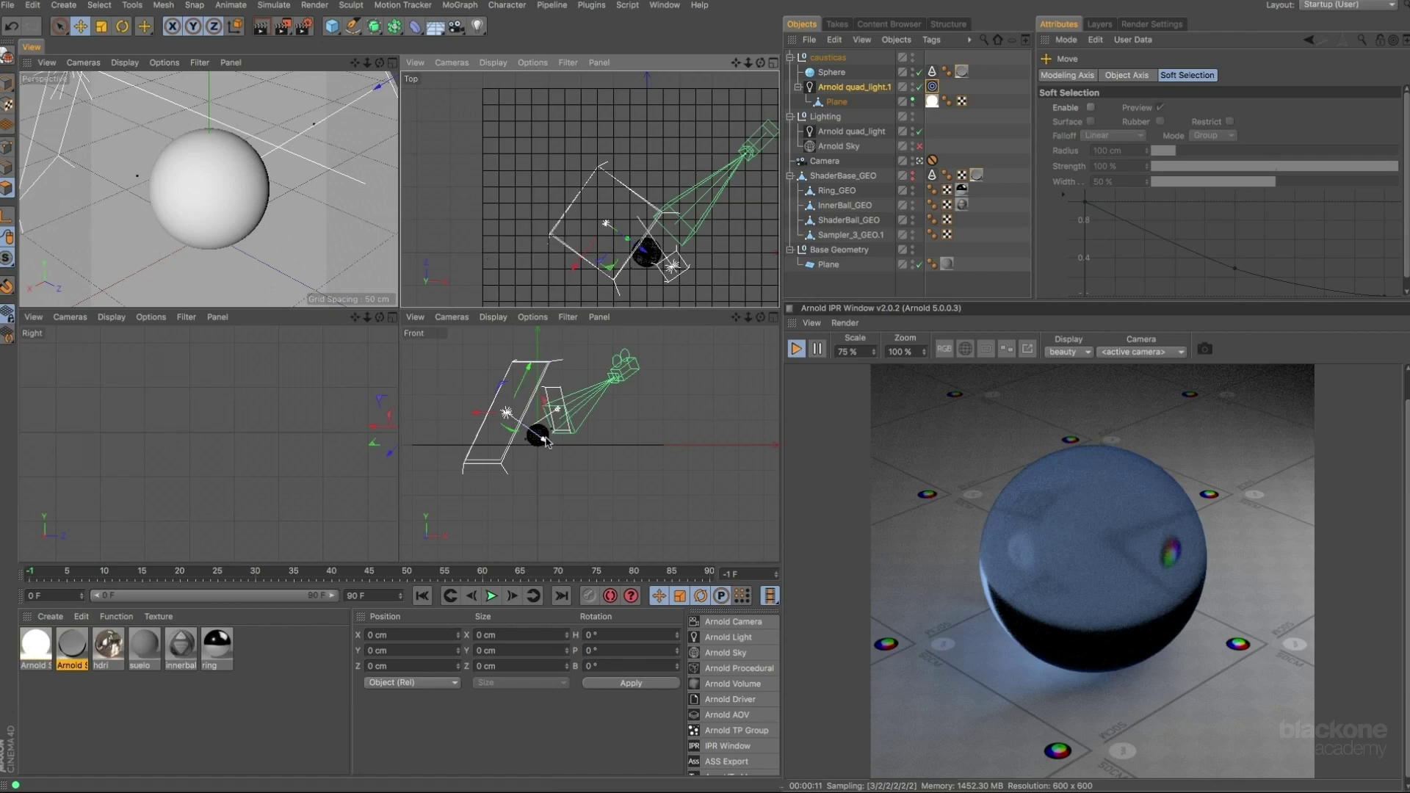
drag(545, 438, 542, 436)
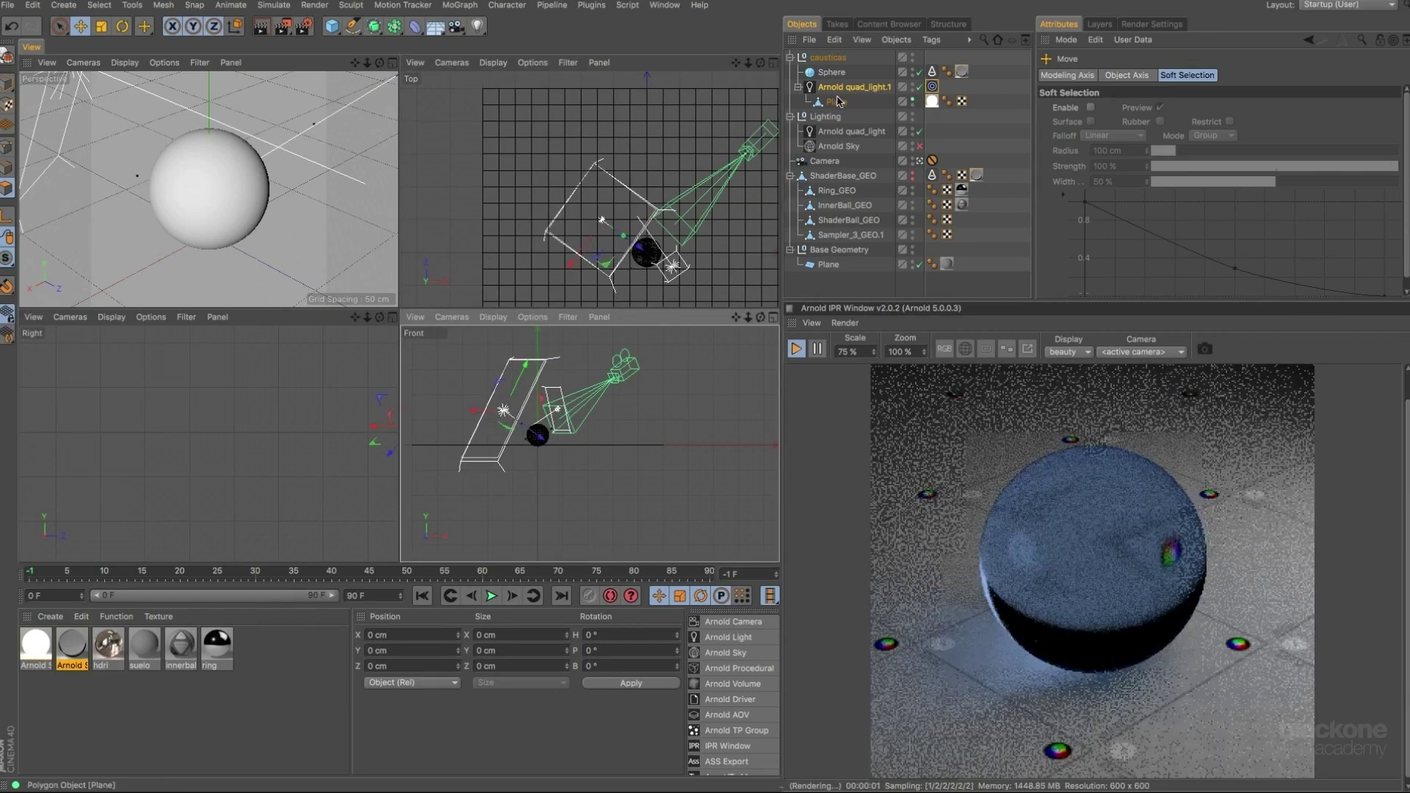
Move the Plane under Arnold quad_light.1 along its facing axis and back close to the light's surface.
click(836, 102)
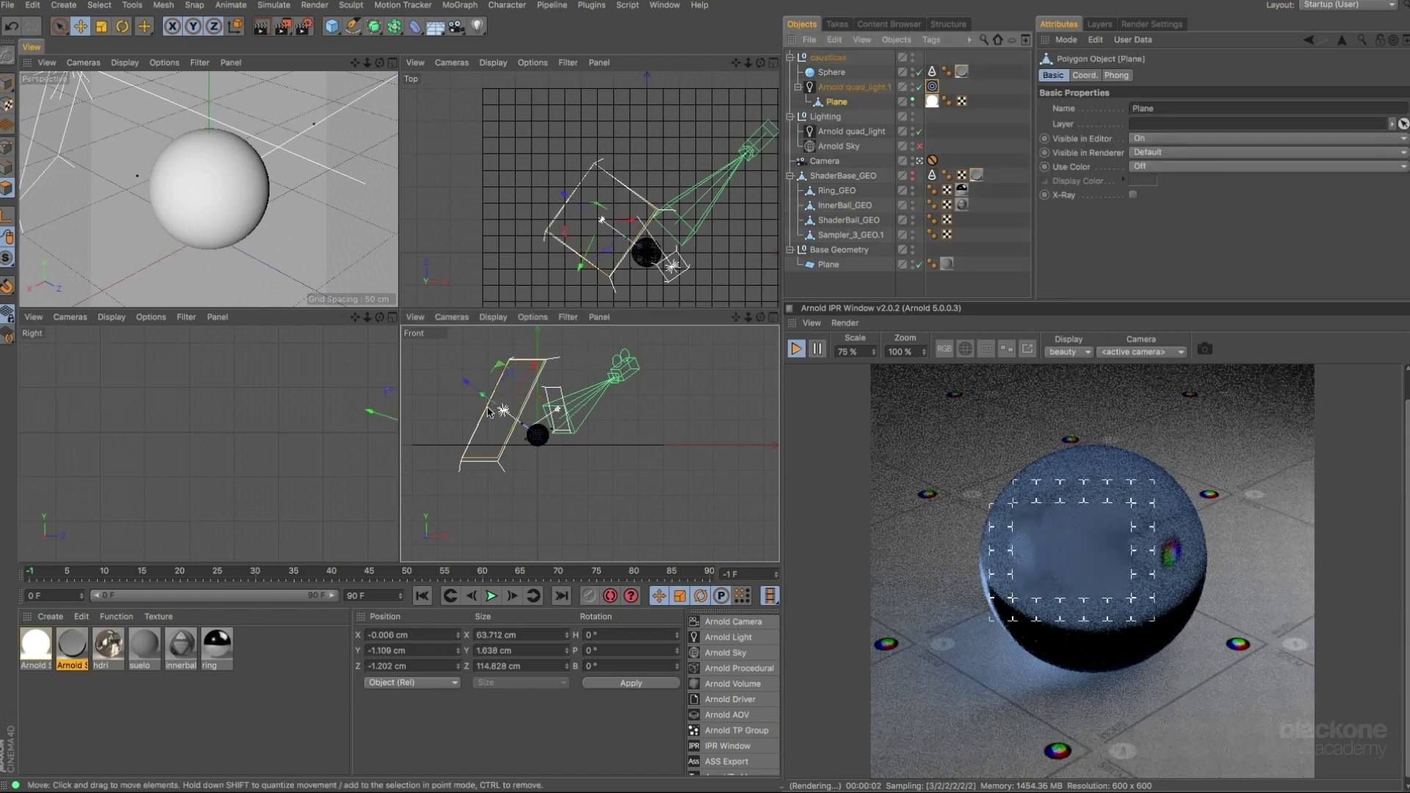
drag(476, 397, 472, 393)
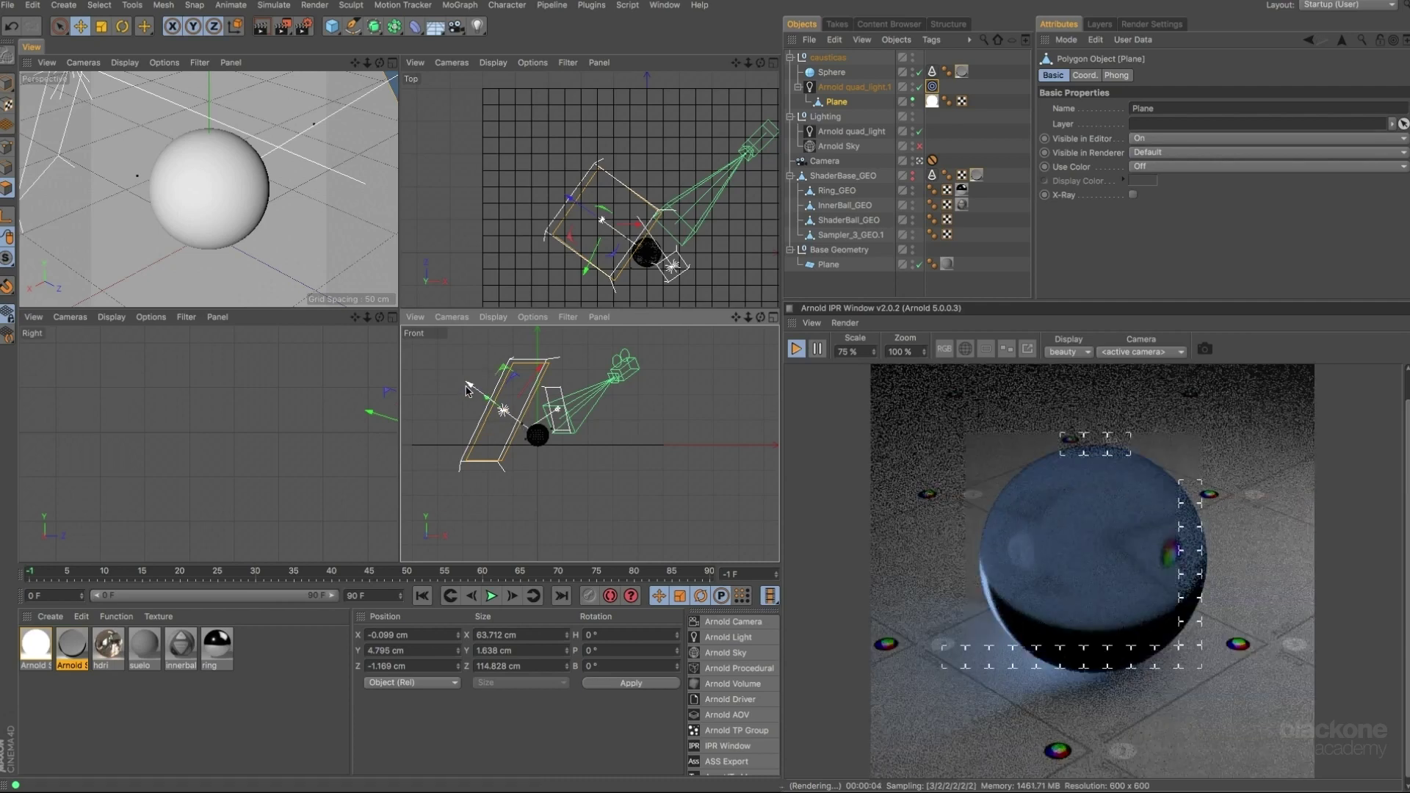
drag(468, 389, 466, 389)
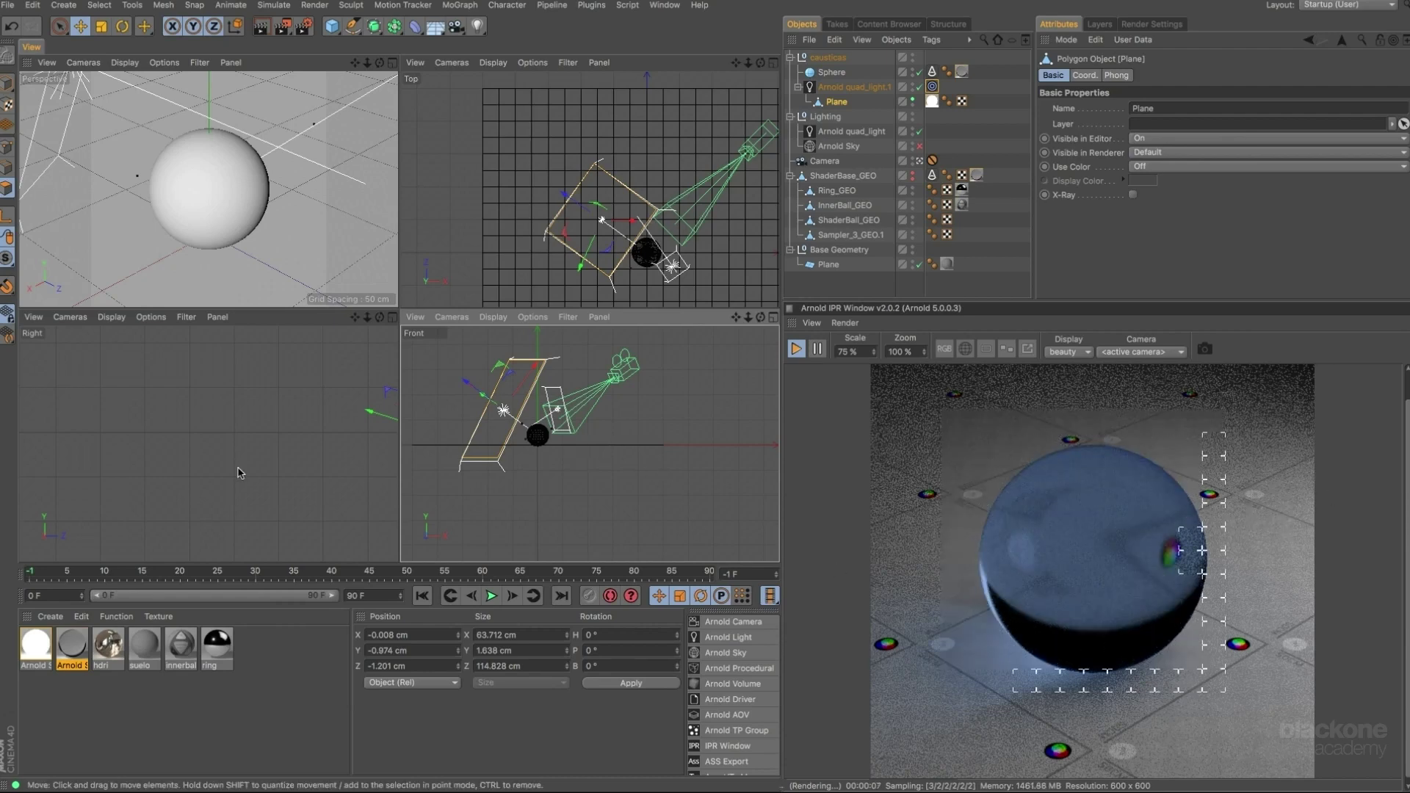
Open the shader network of the Plane's white emissive material and expand its Emission settings.
click(37, 648)
double_click(37, 647)
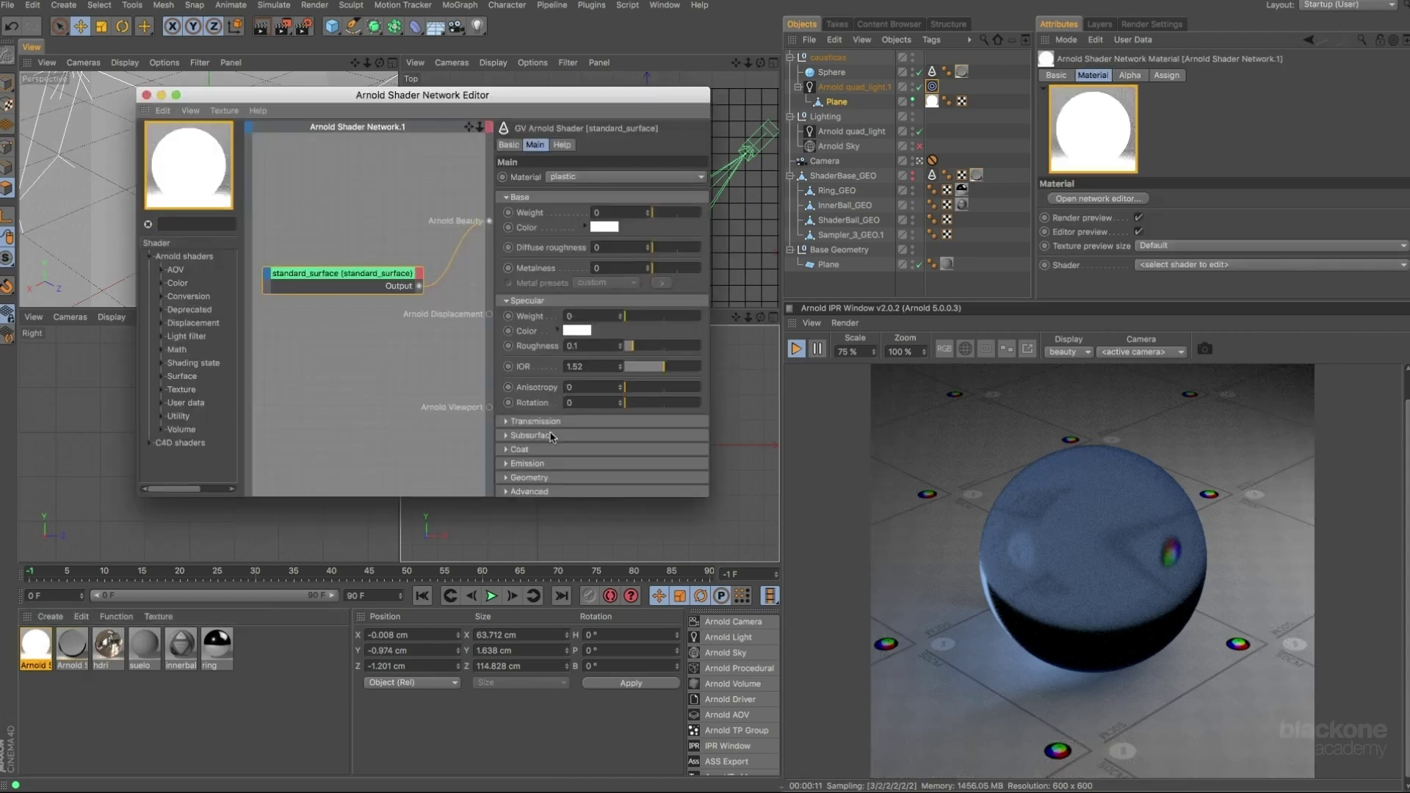
click(531, 465)
scroll(525, 477, down, 2)
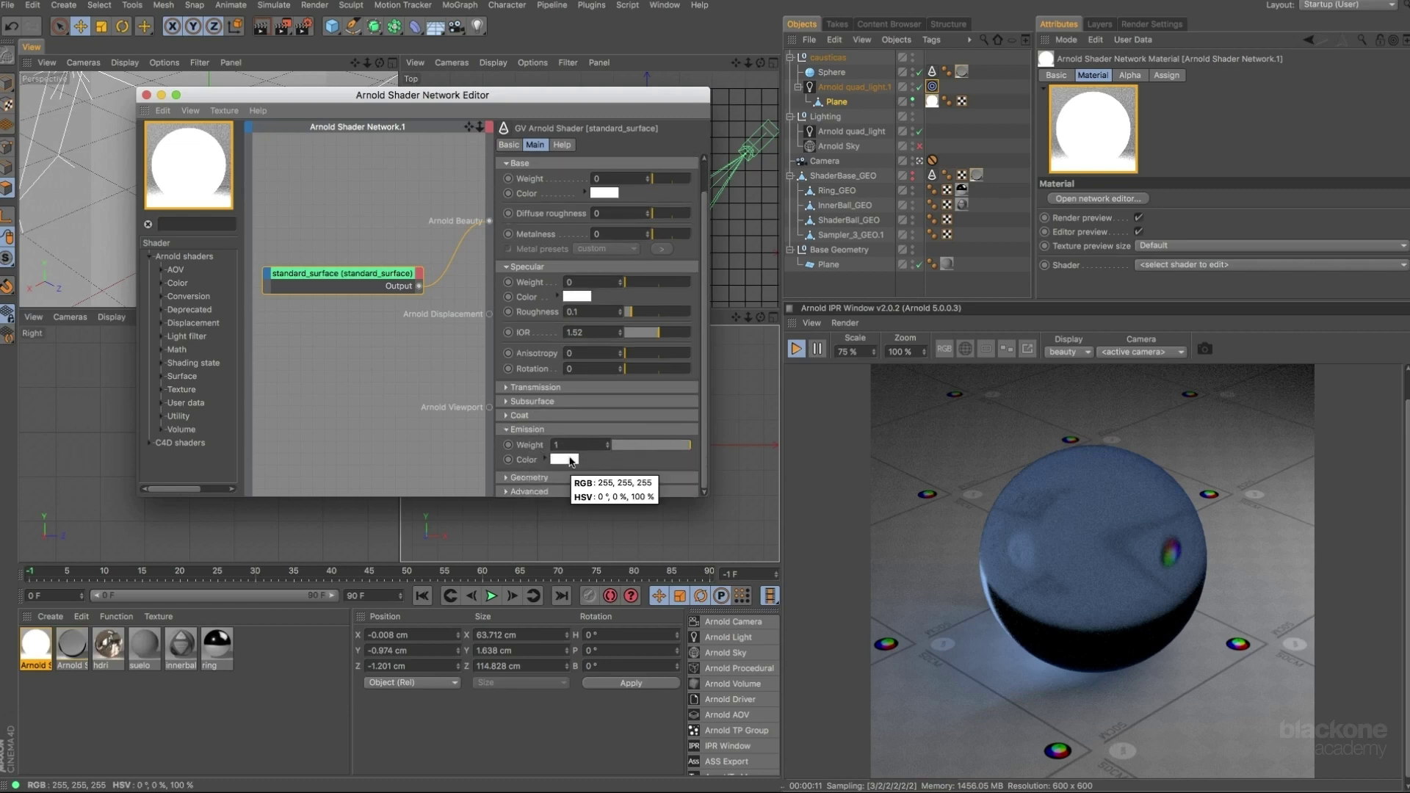
Make the Intensity of Arnold quad_light.1 the driver and the white material's Emission Weight its absolute driven value, and inspect the resulting XPresso tag.
click(855, 88)
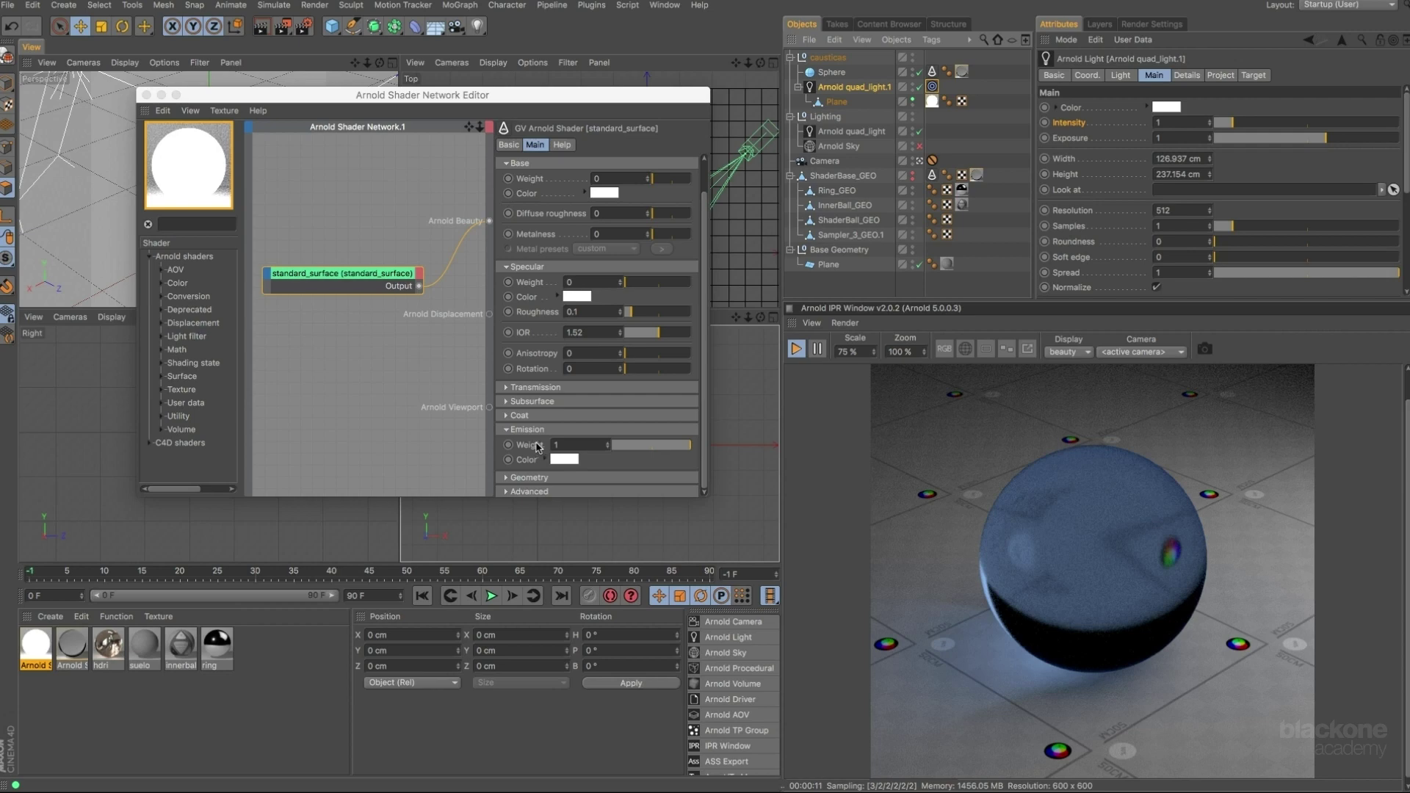
right_click(1081, 125)
mouse_move(1117, 147)
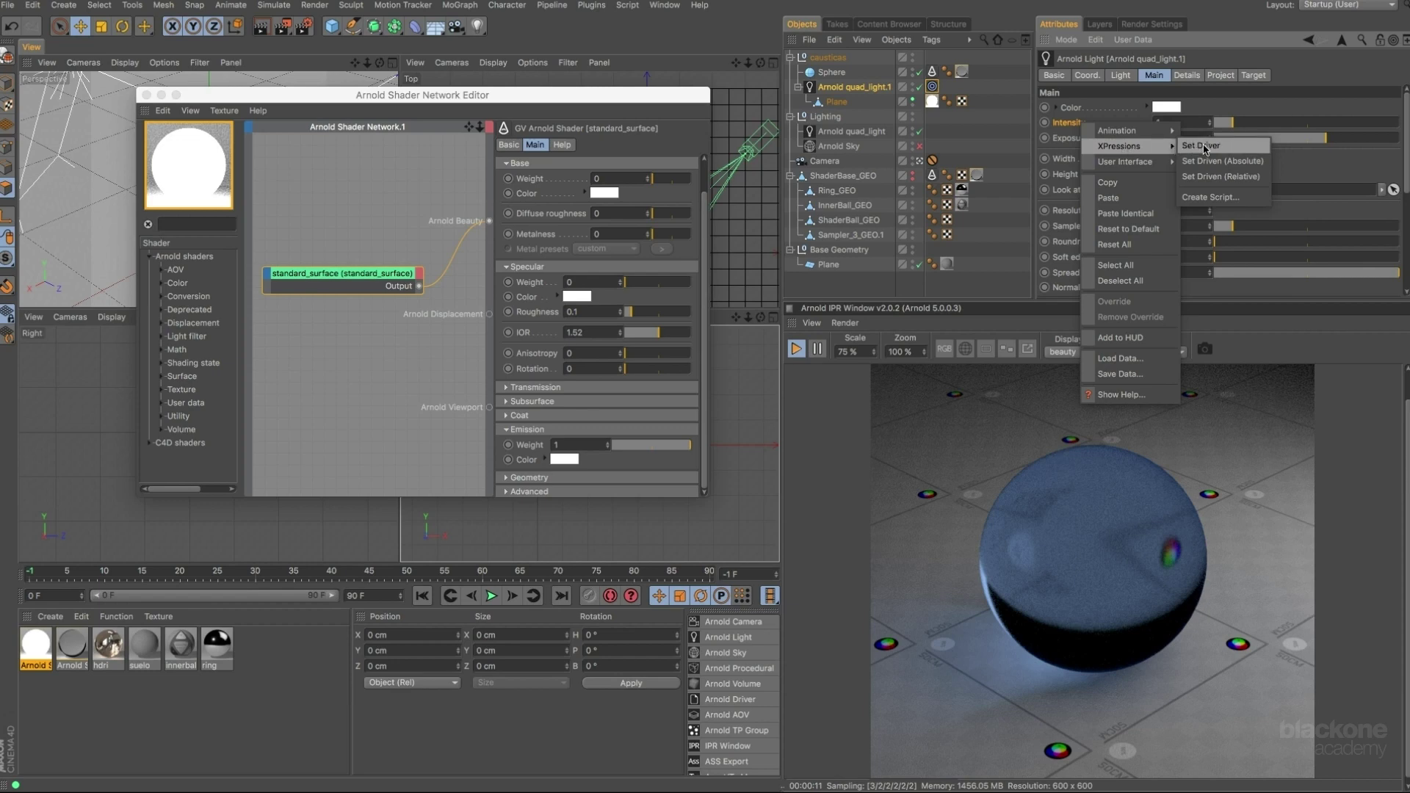
click(1214, 147)
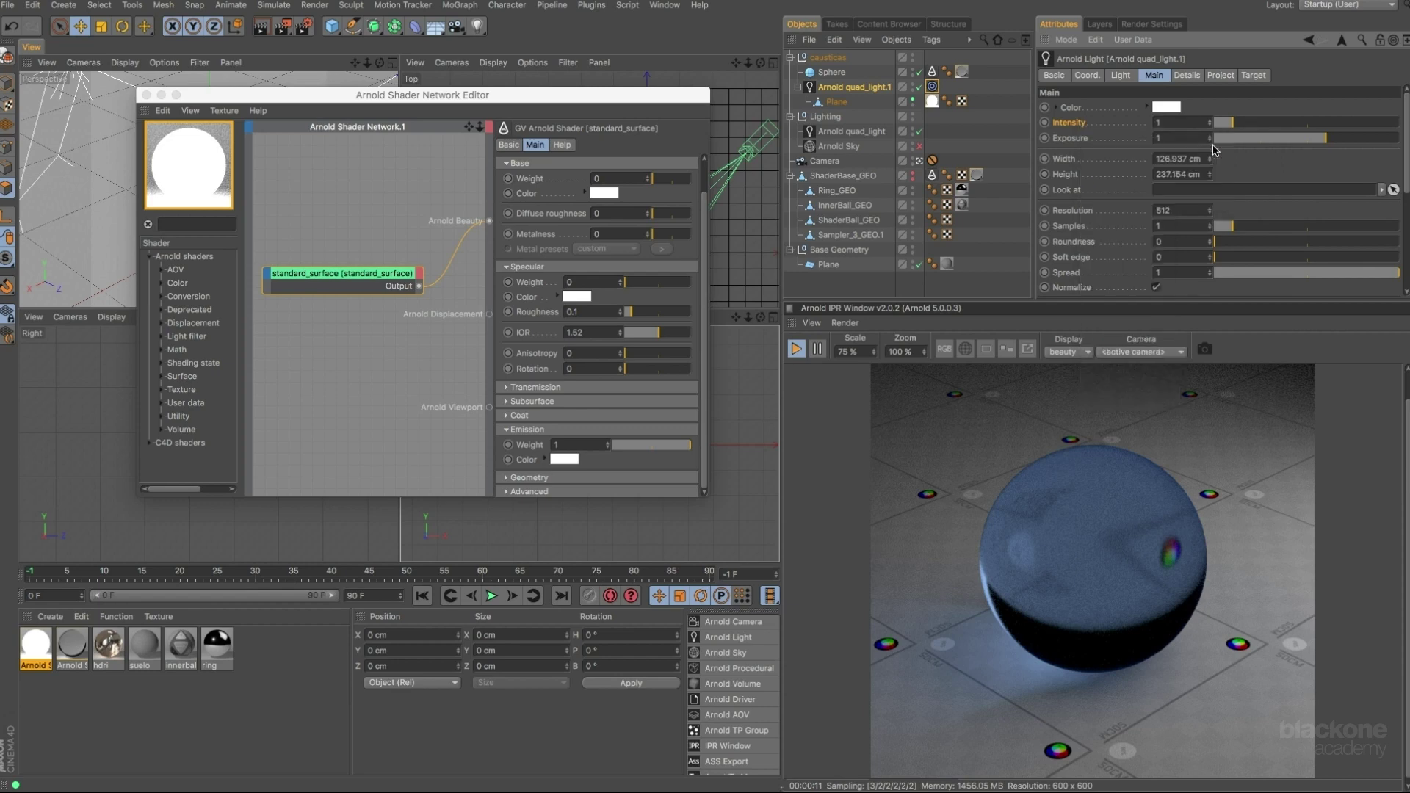
right_click(526, 450)
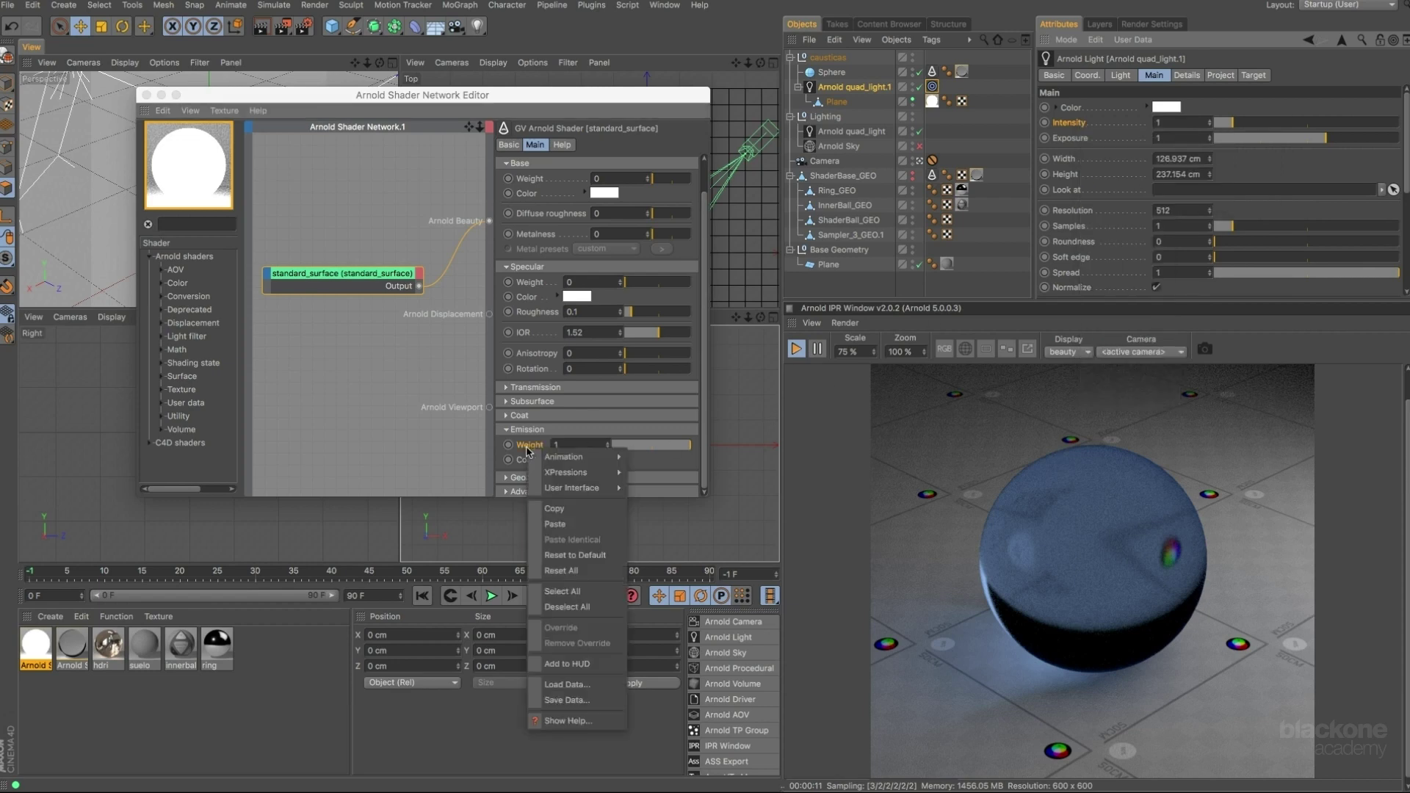
mouse_move(565, 475)
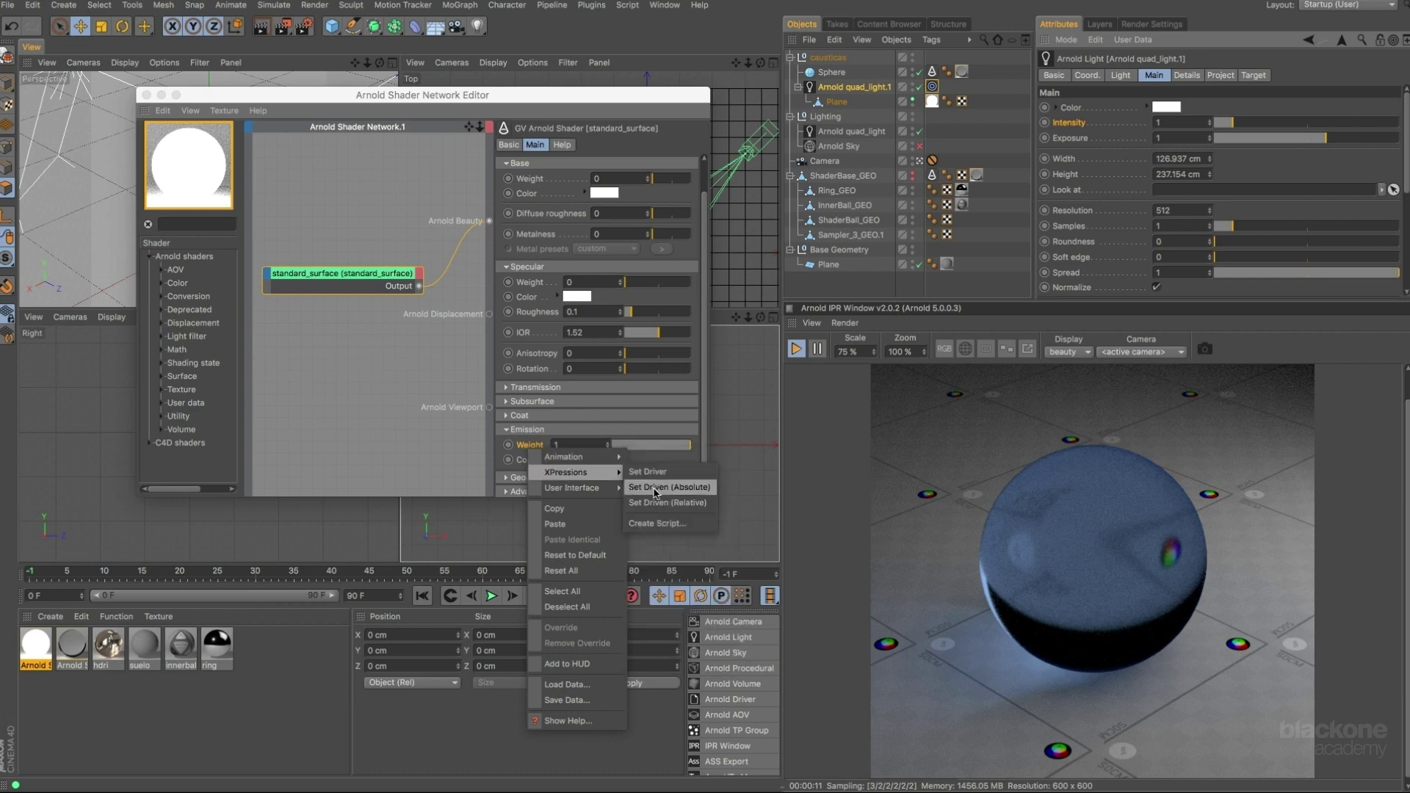
click(660, 488)
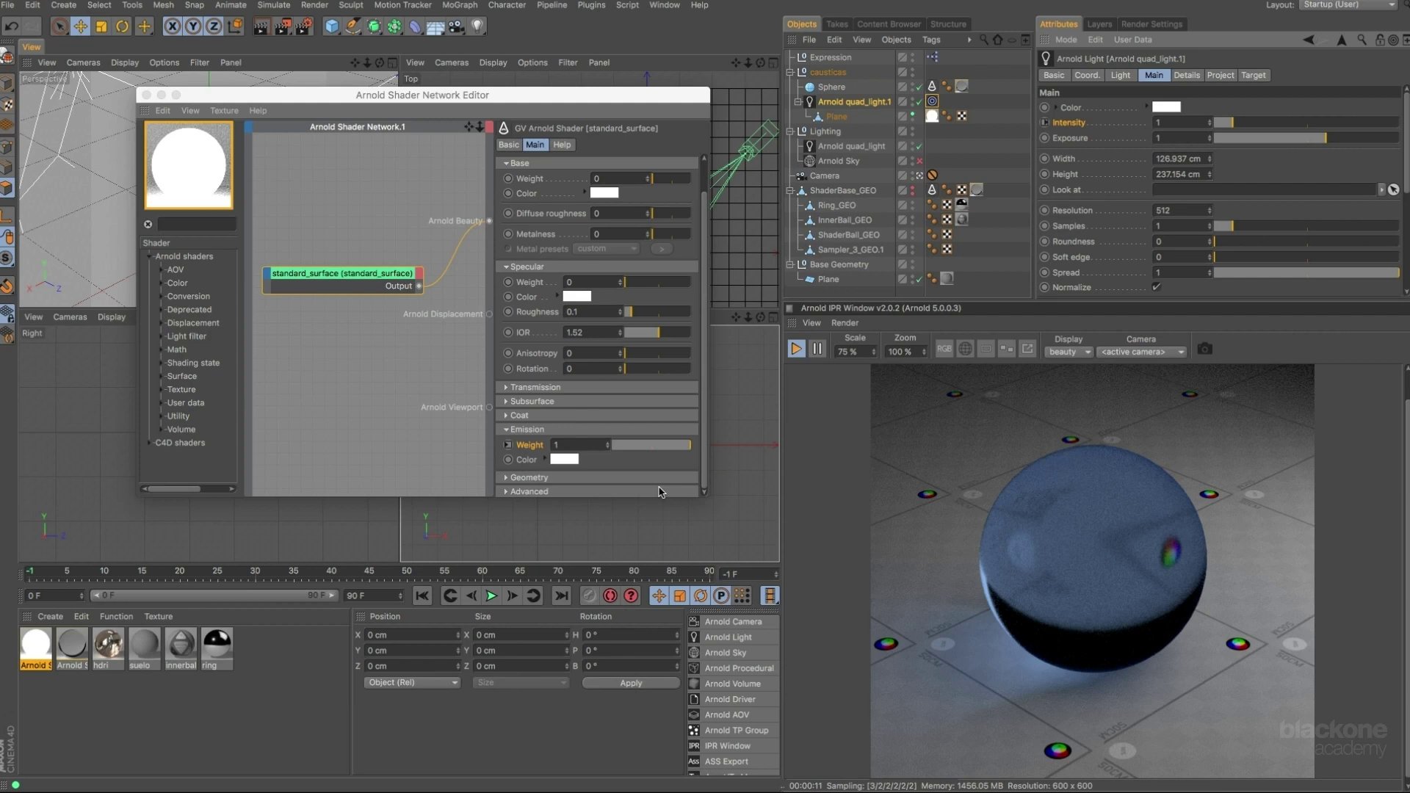
click(934, 58)
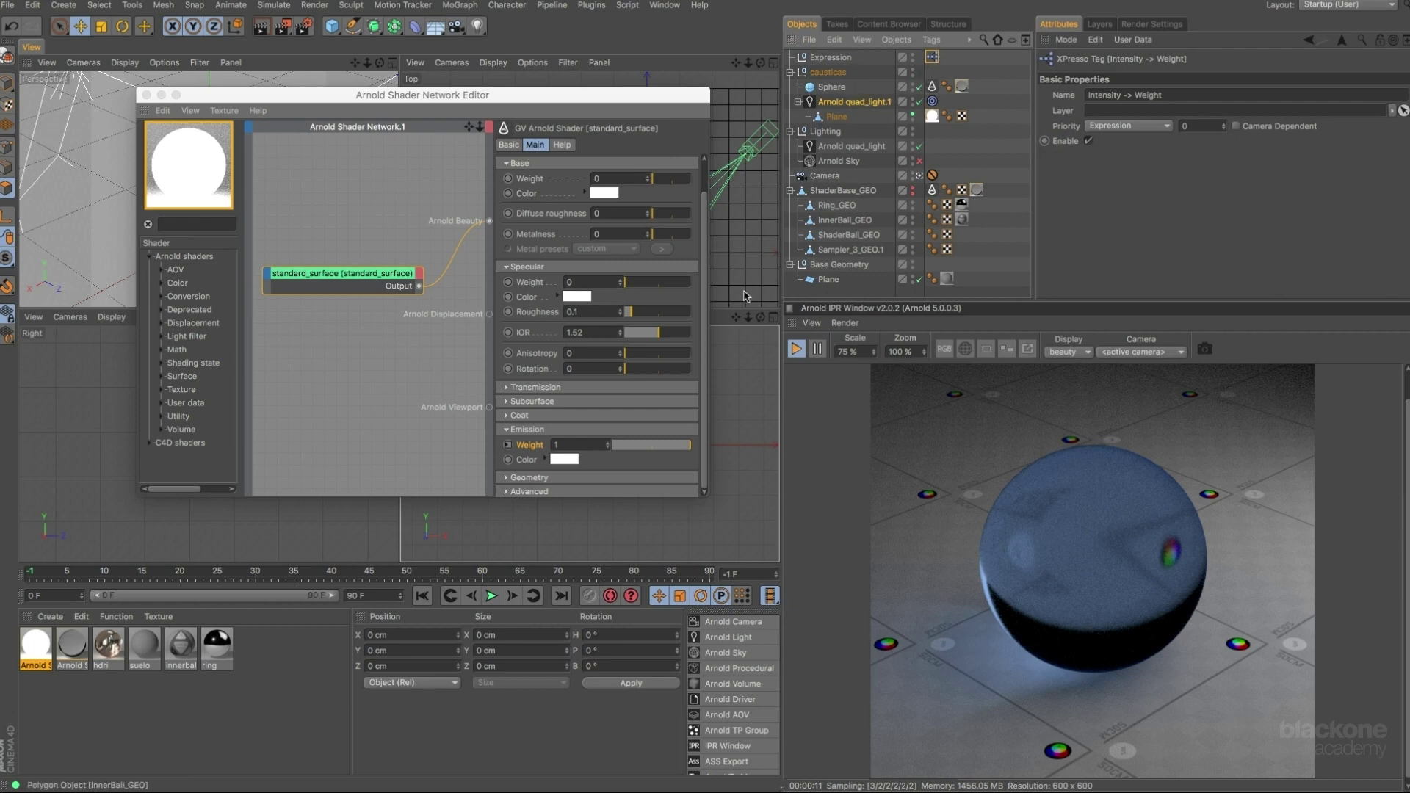
Test the link by raising the Intensity of Arnold quad_light.1 to 2 and lowering it again.
click(852, 103)
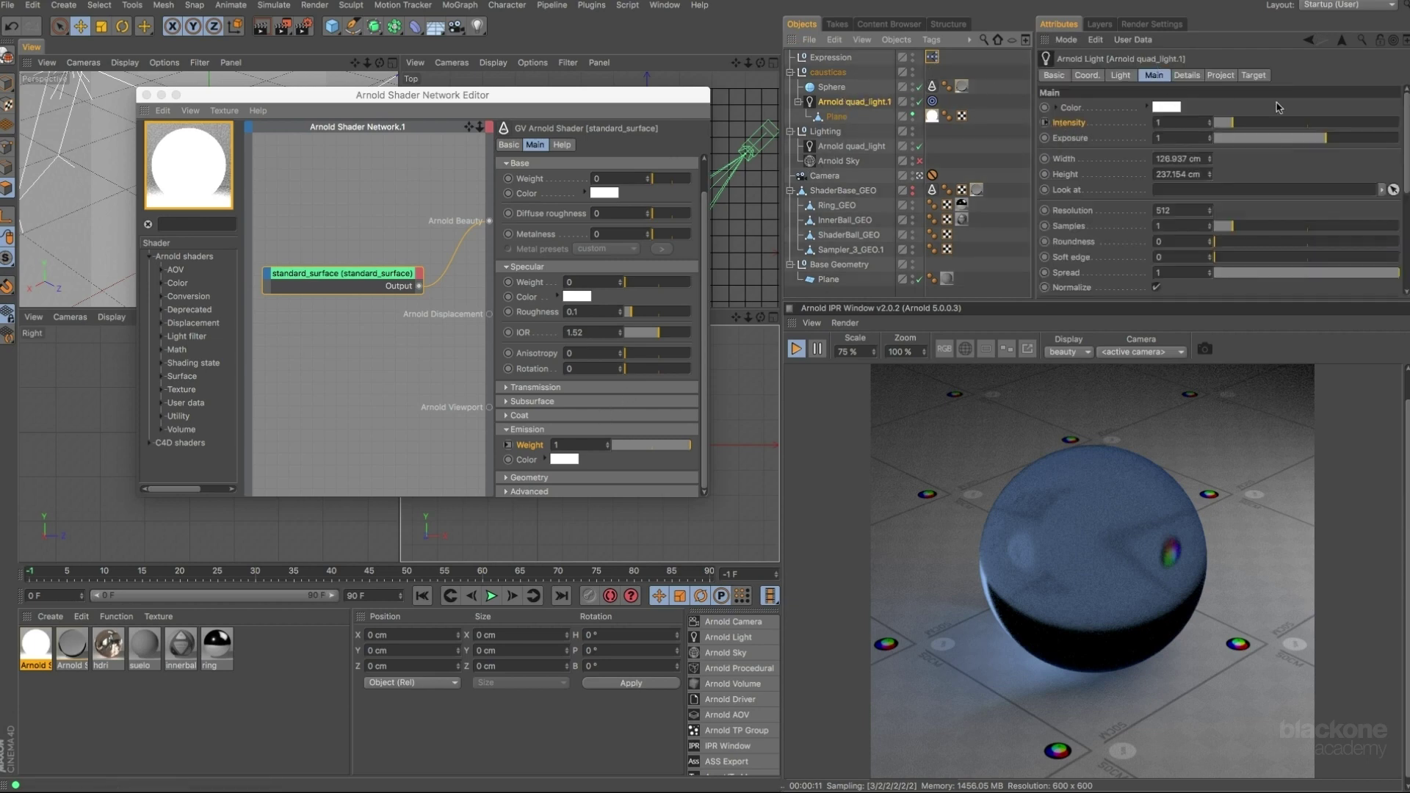
drag(1236, 124, 1252, 125)
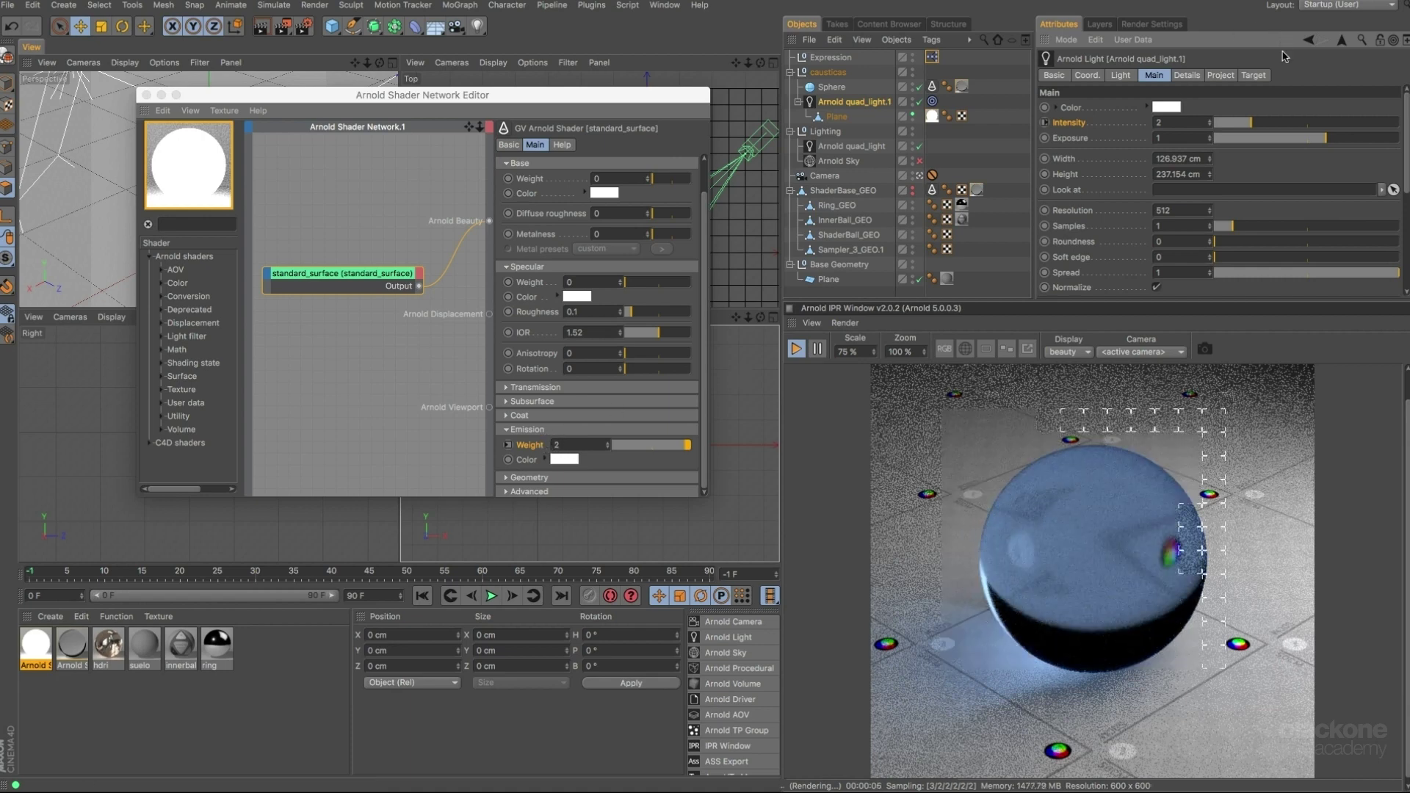
drag(1251, 125, 1231, 121)
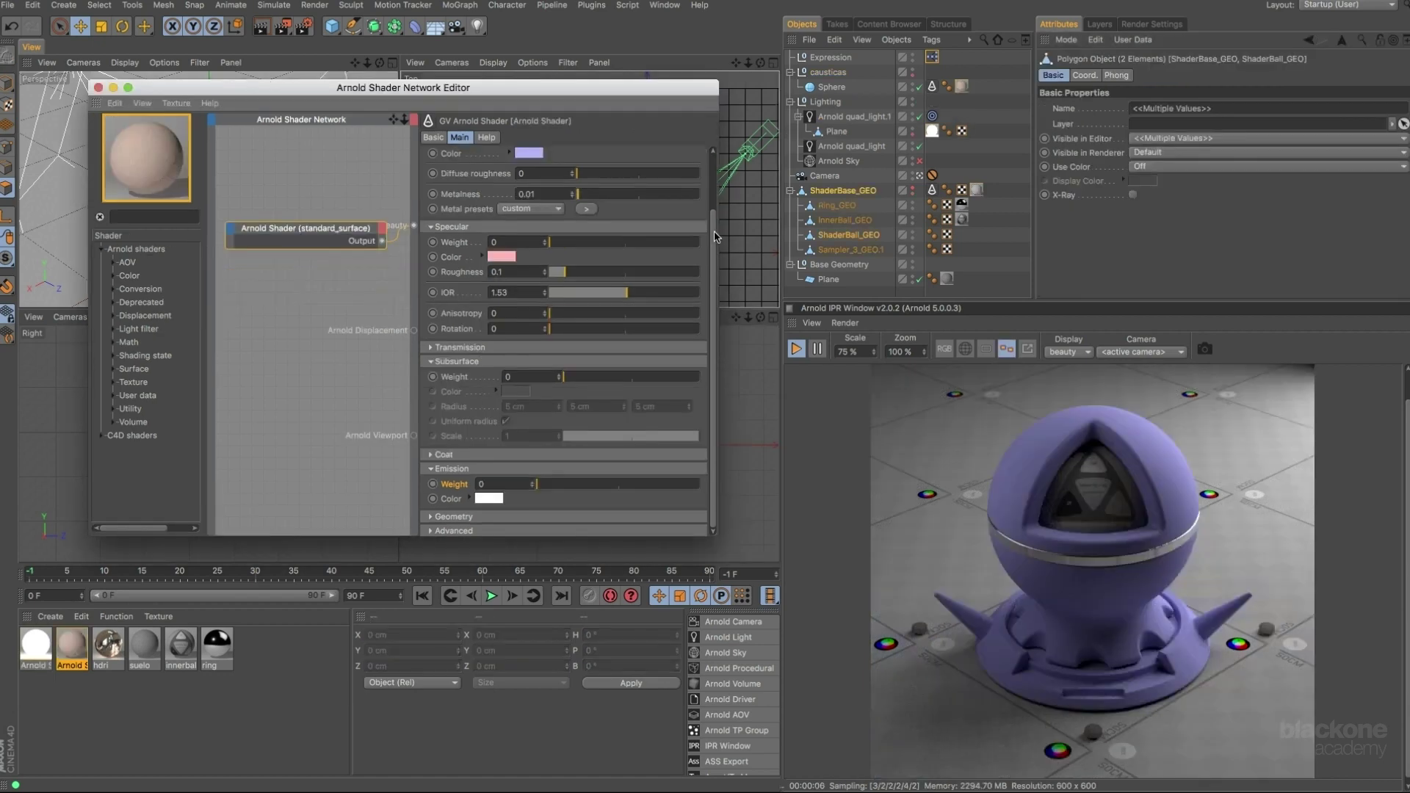
Collapse the Specular settings of the shader ball's material and raise its Subsurface Weight to 0.69.
scroll(714, 236, up, 5)
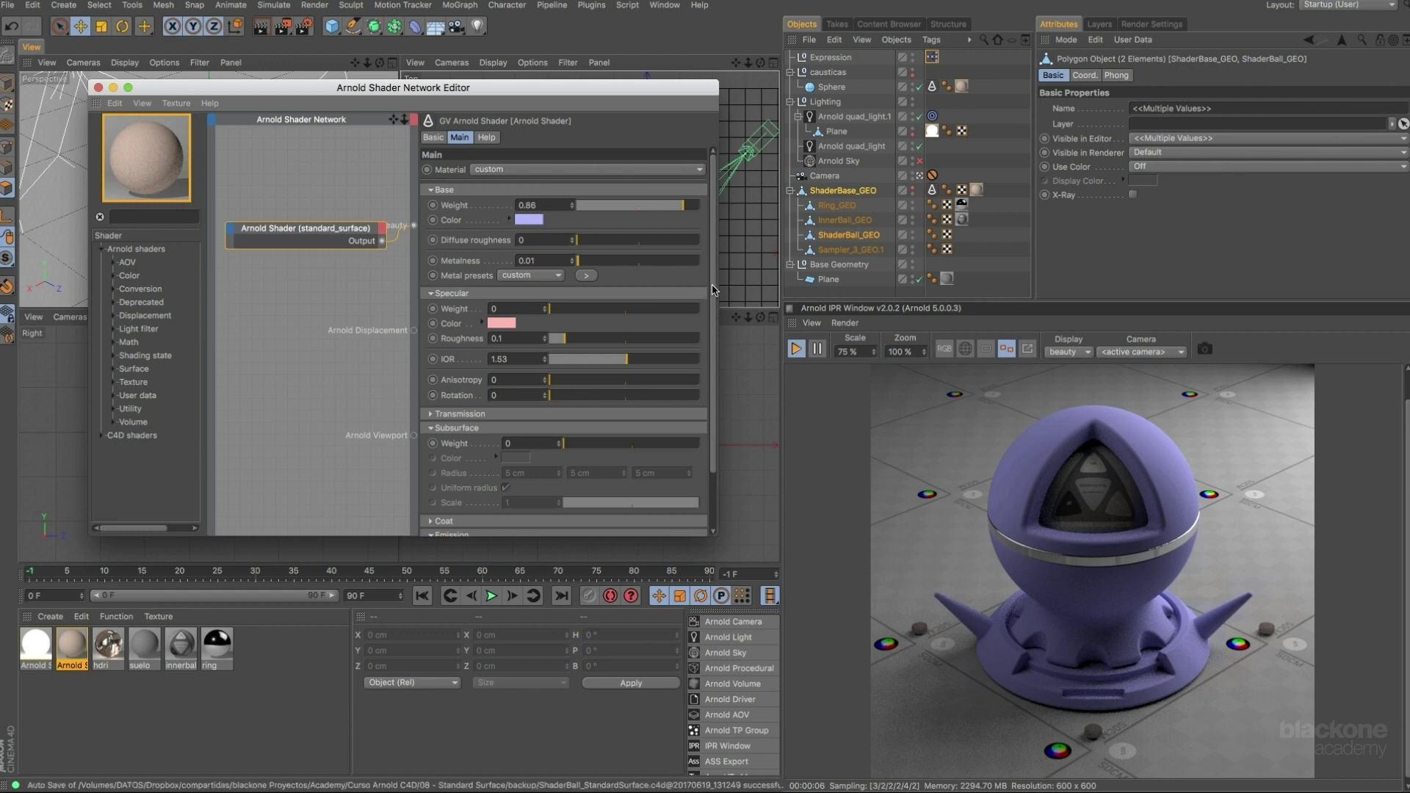
scroll(716, 287, down, 1)
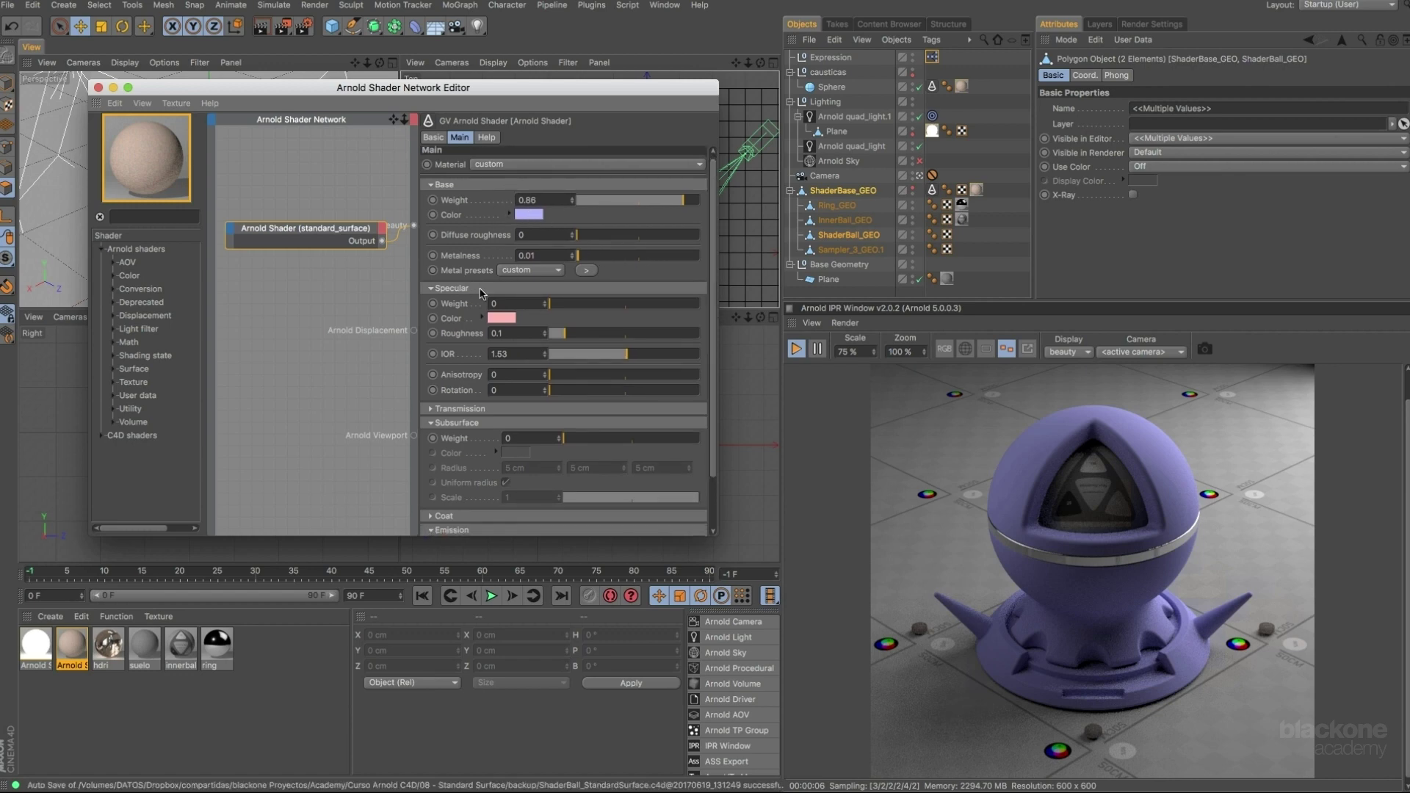
click(508, 288)
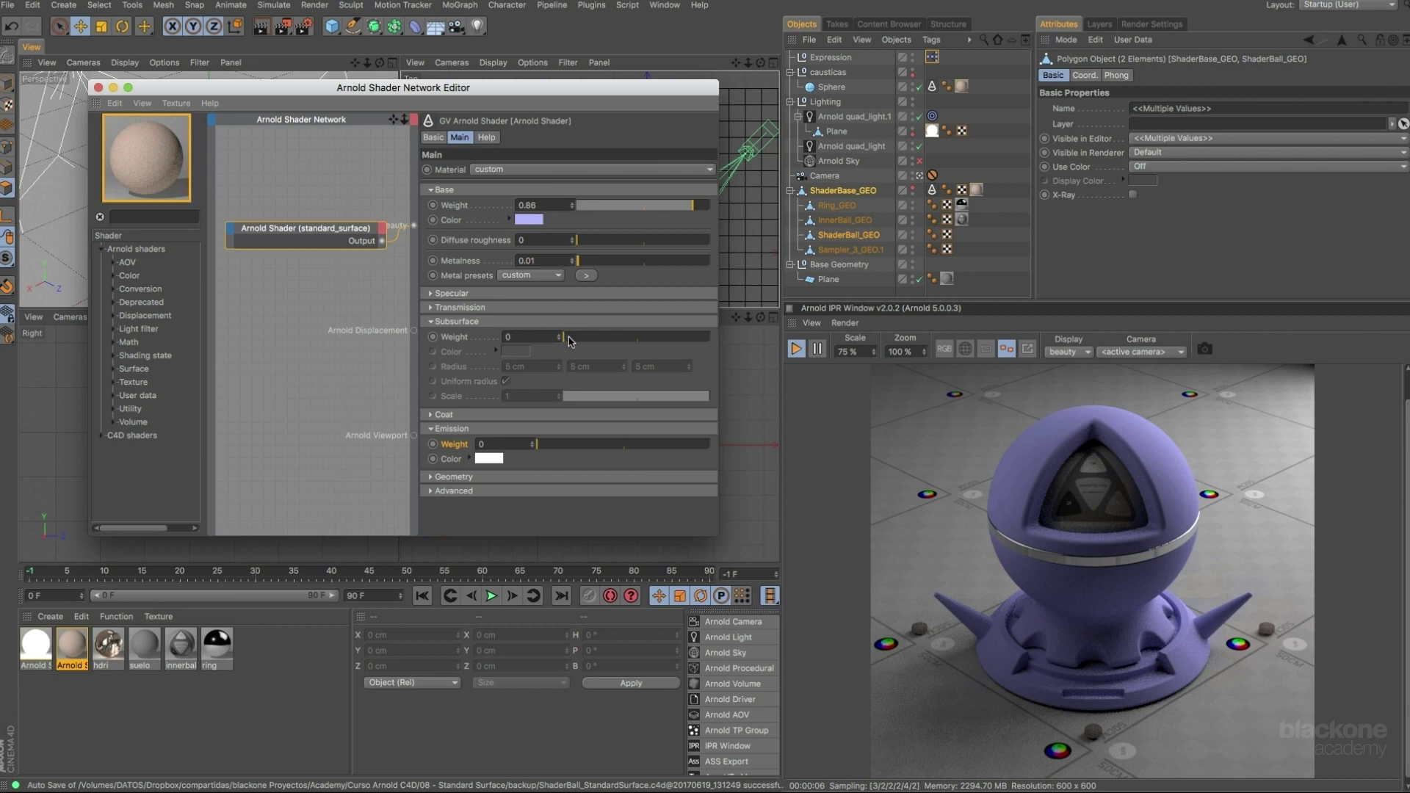
drag(571, 340, 666, 342)
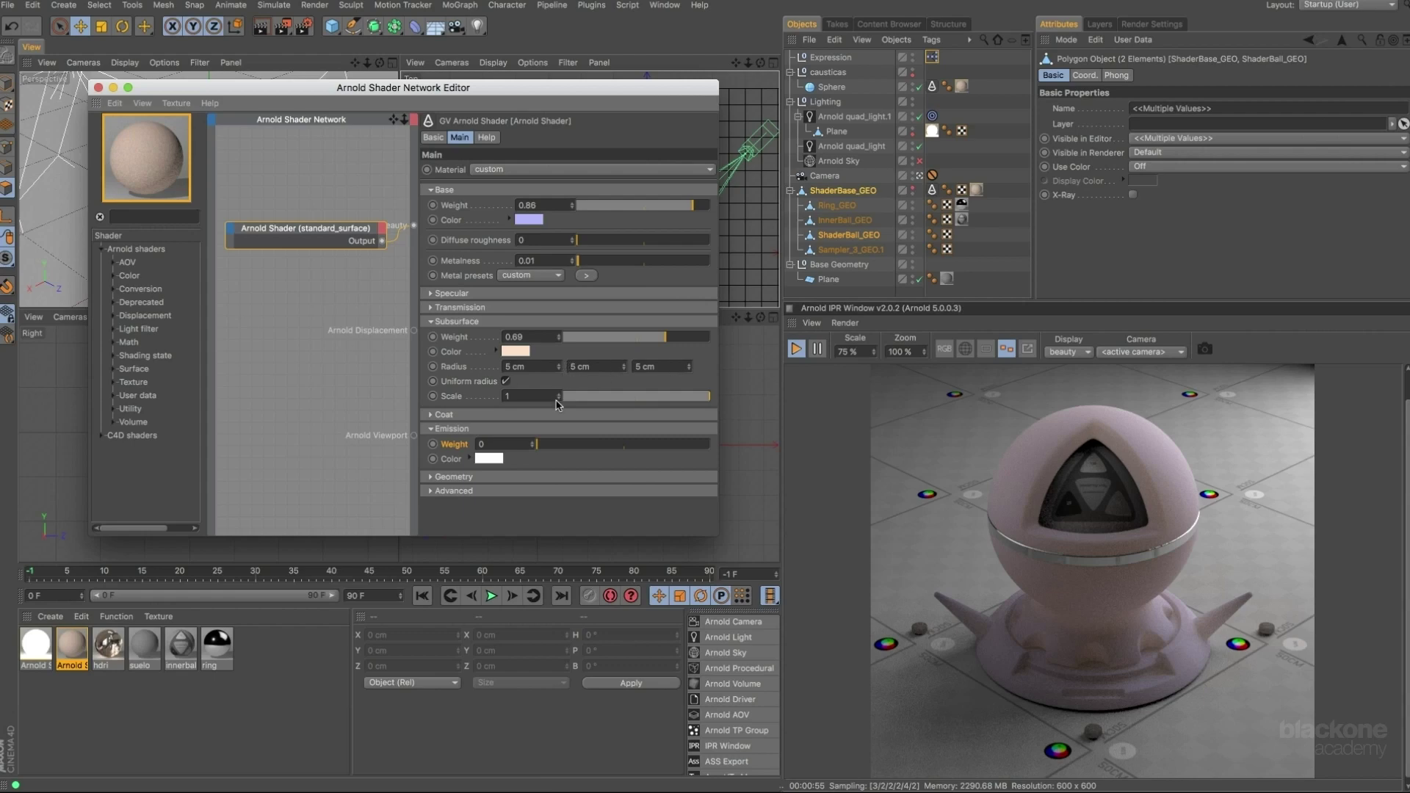
With Uniform radius enabled, try a Subsurface Radius of 1 cm and change it to 0.35 cm.
double_click(535, 366)
text(1)
key(Return)
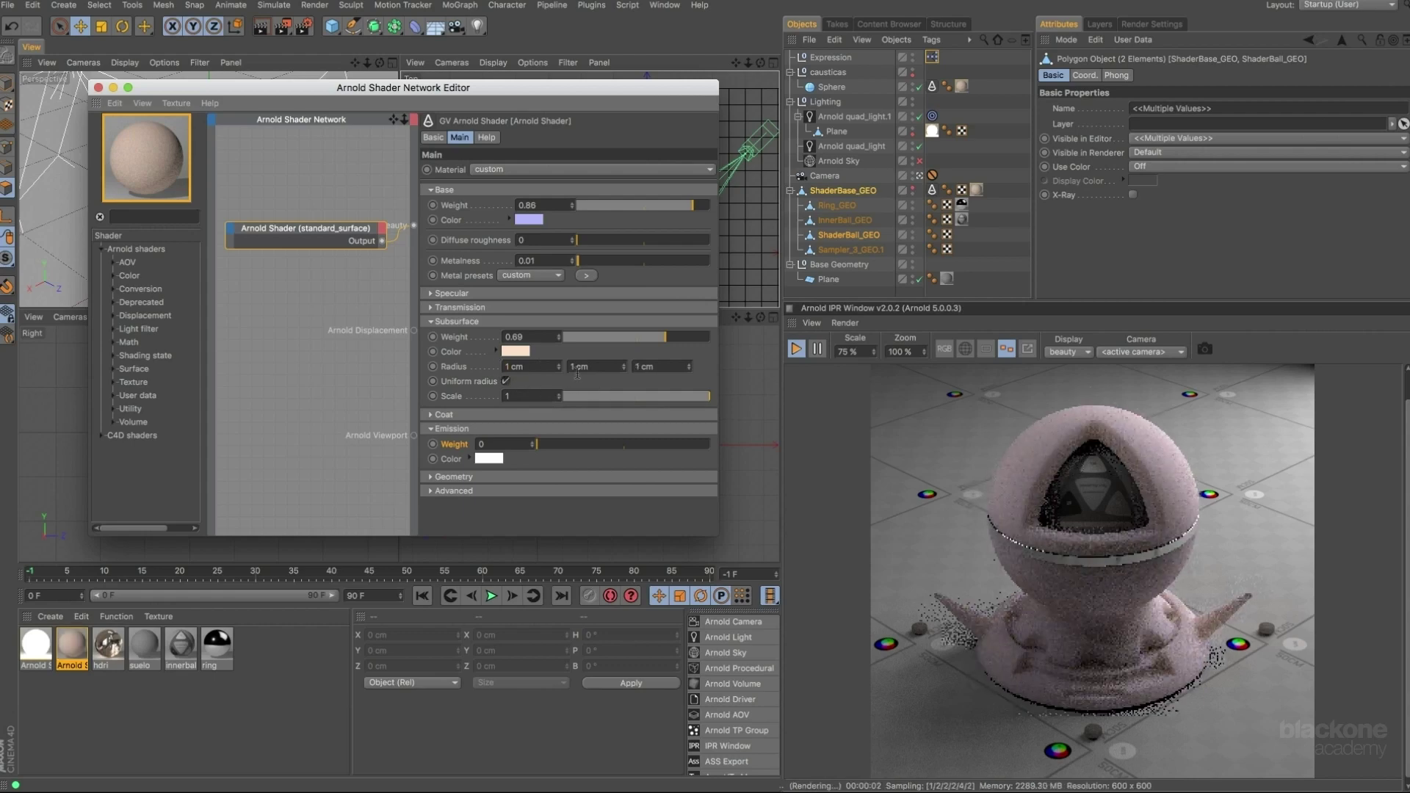
double_click(615, 367)
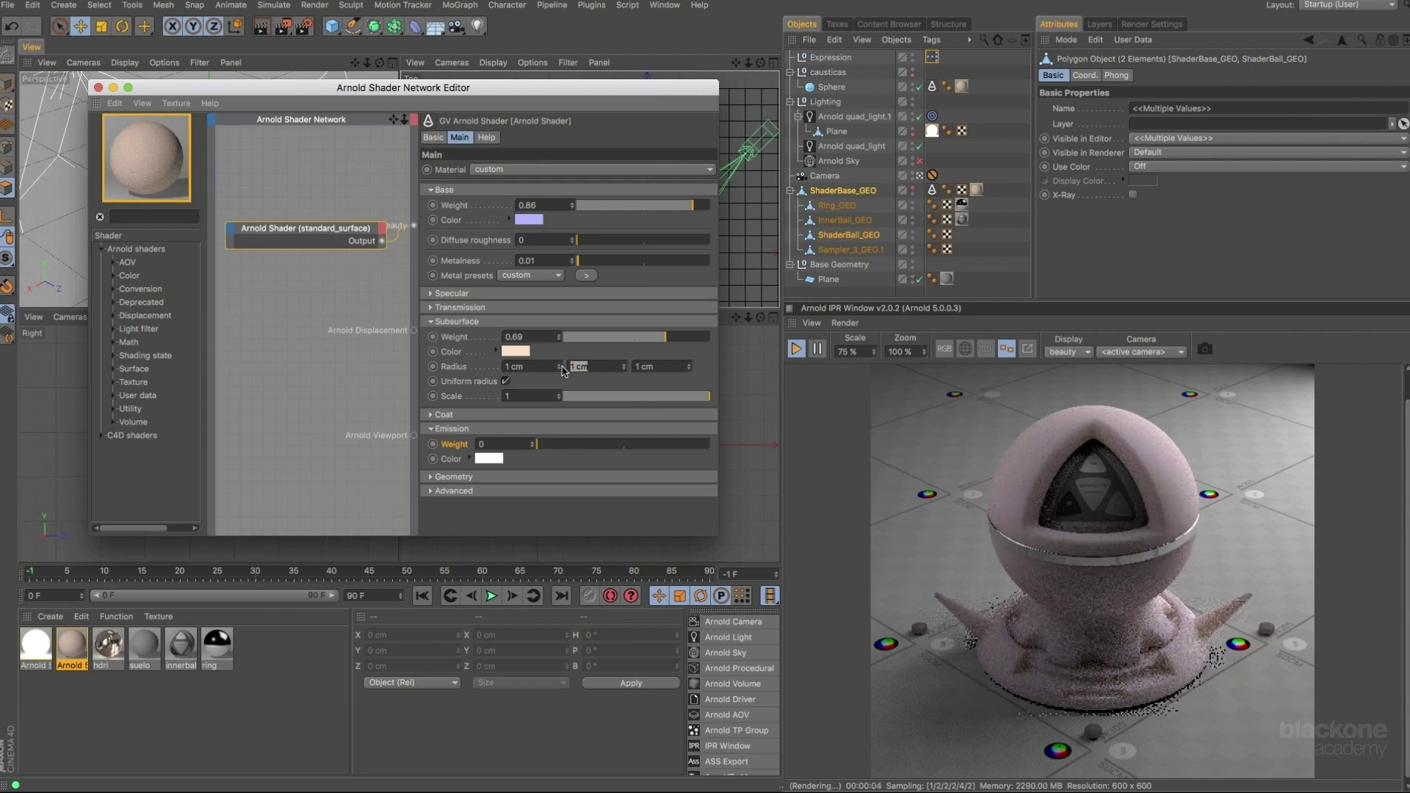
text(0,35)
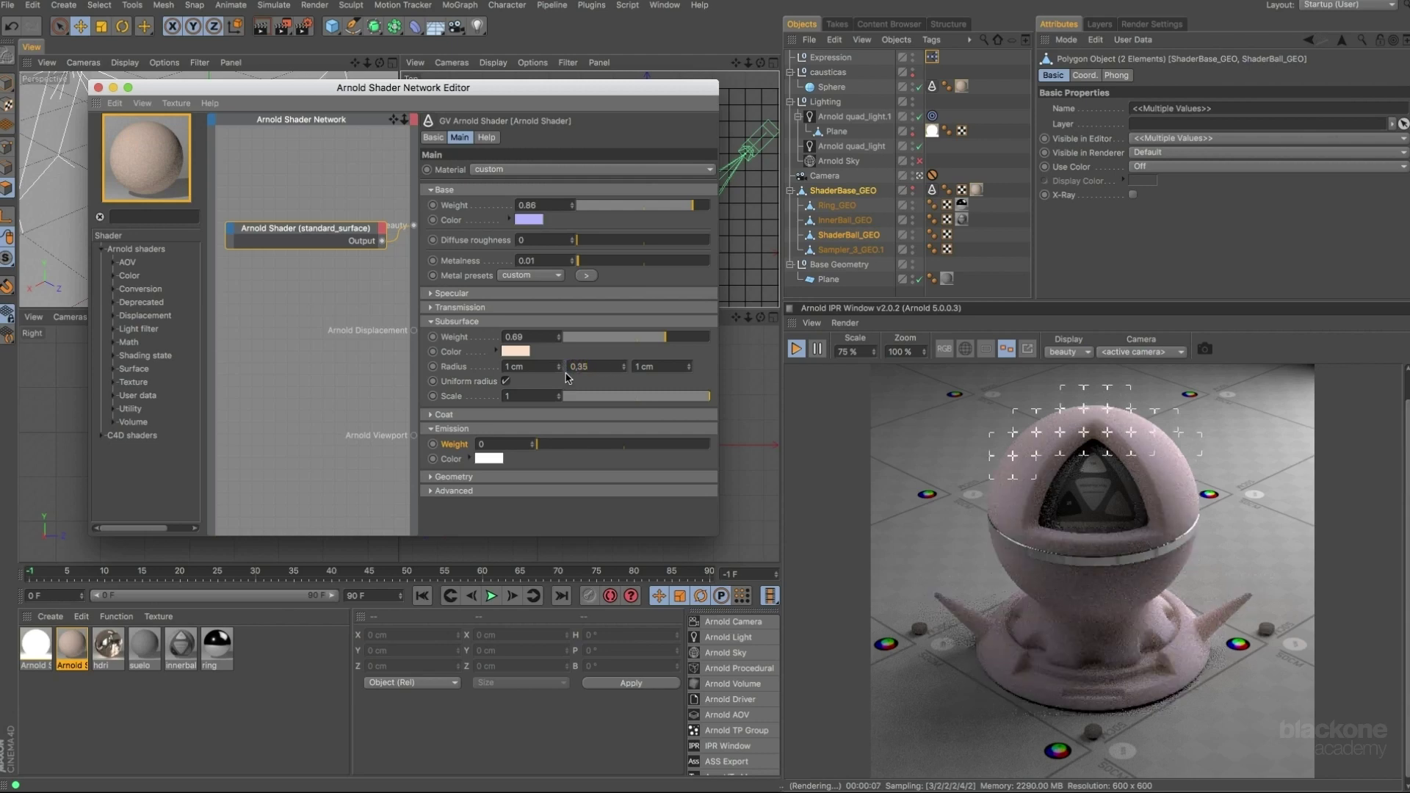
key(Return)
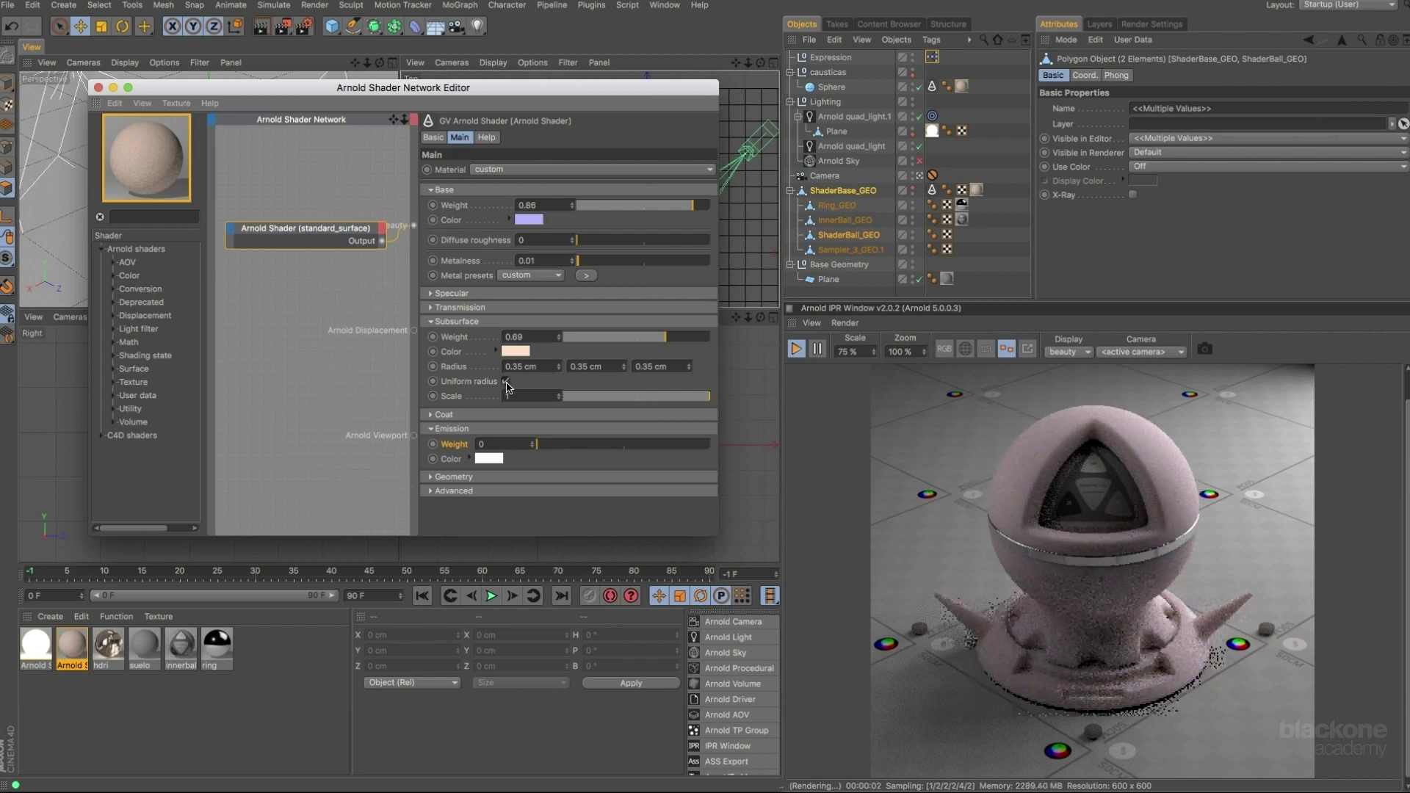
Disable Uniform radius and set the Subsurface Radius channels to 1 cm, 0.35 cm and 0.2 cm.
click(507, 382)
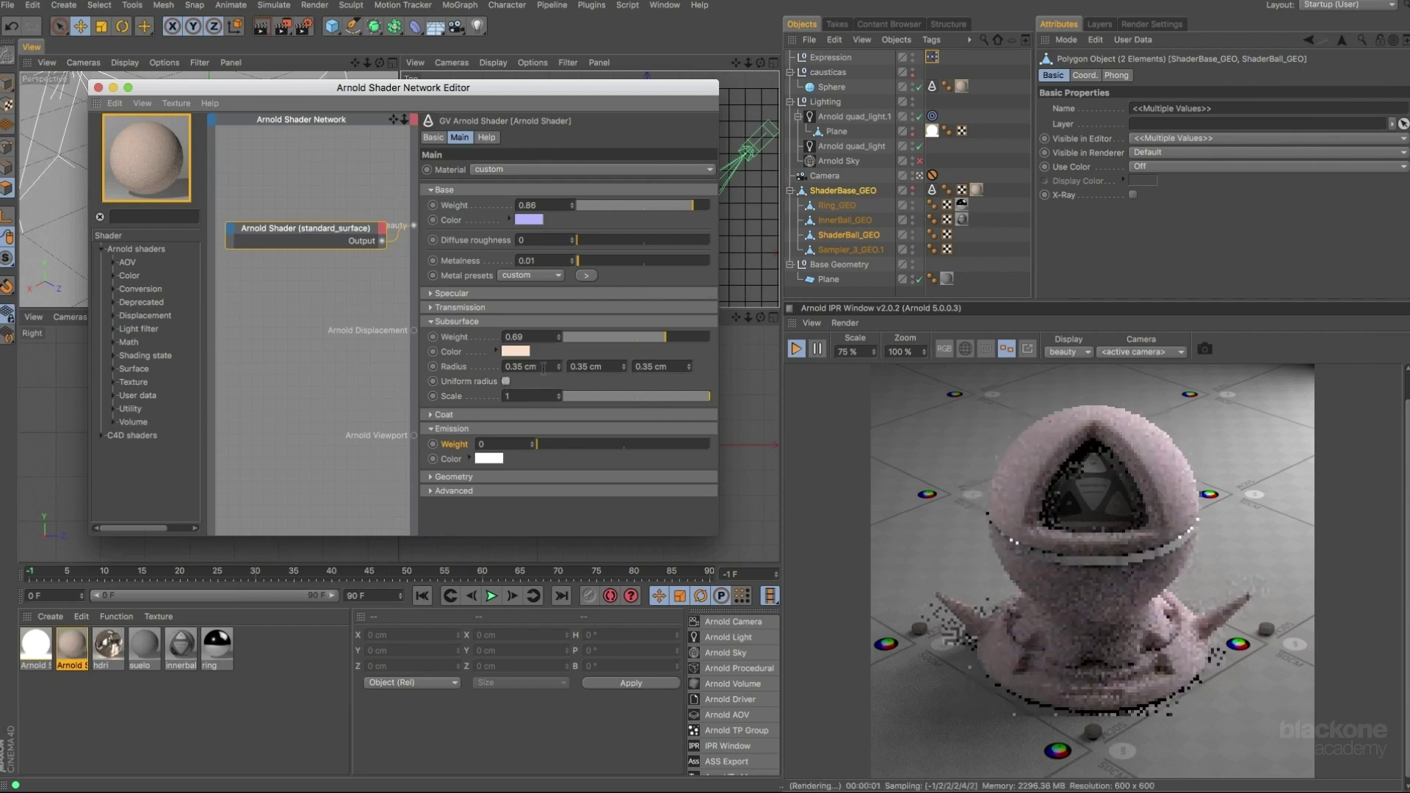
double_click(544, 367)
text(1)
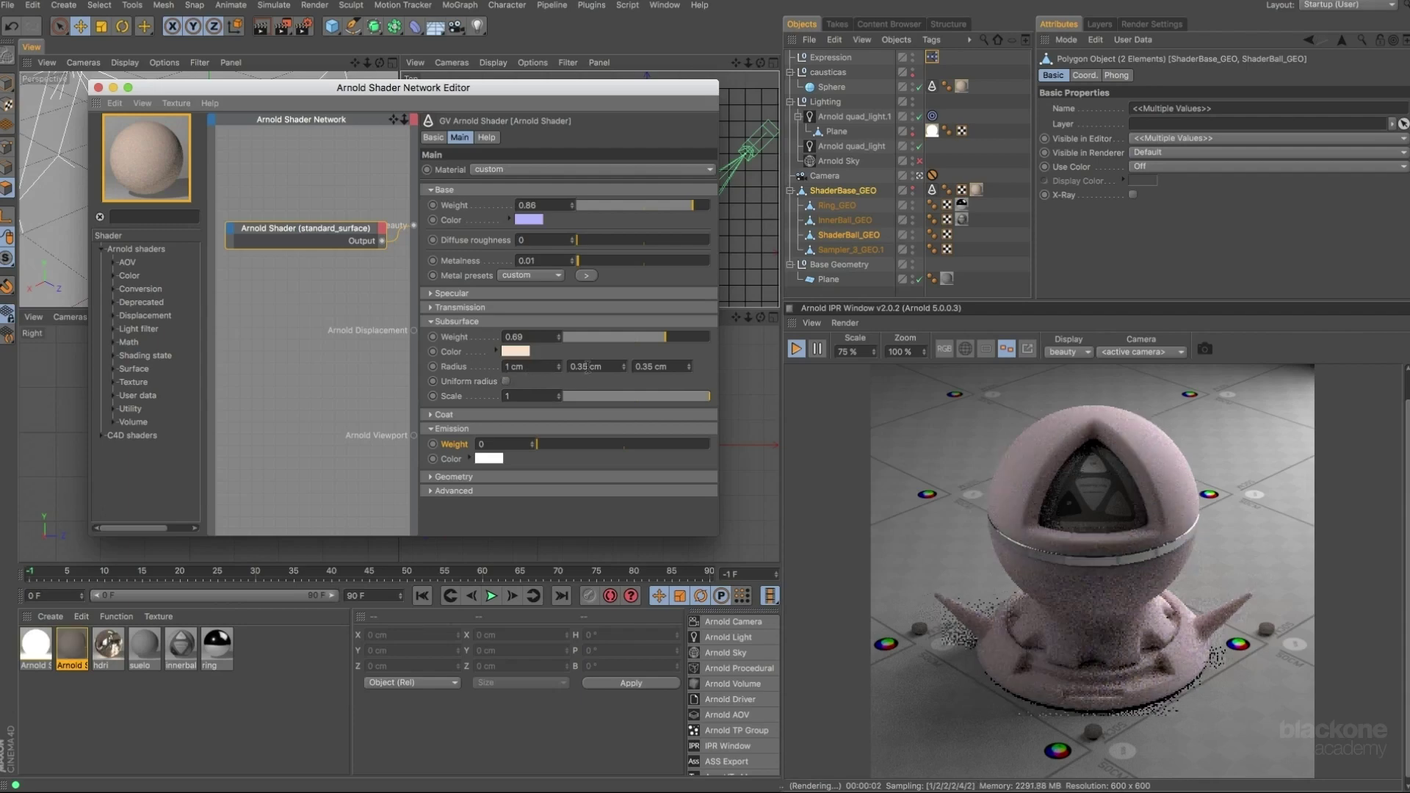
key(Return)
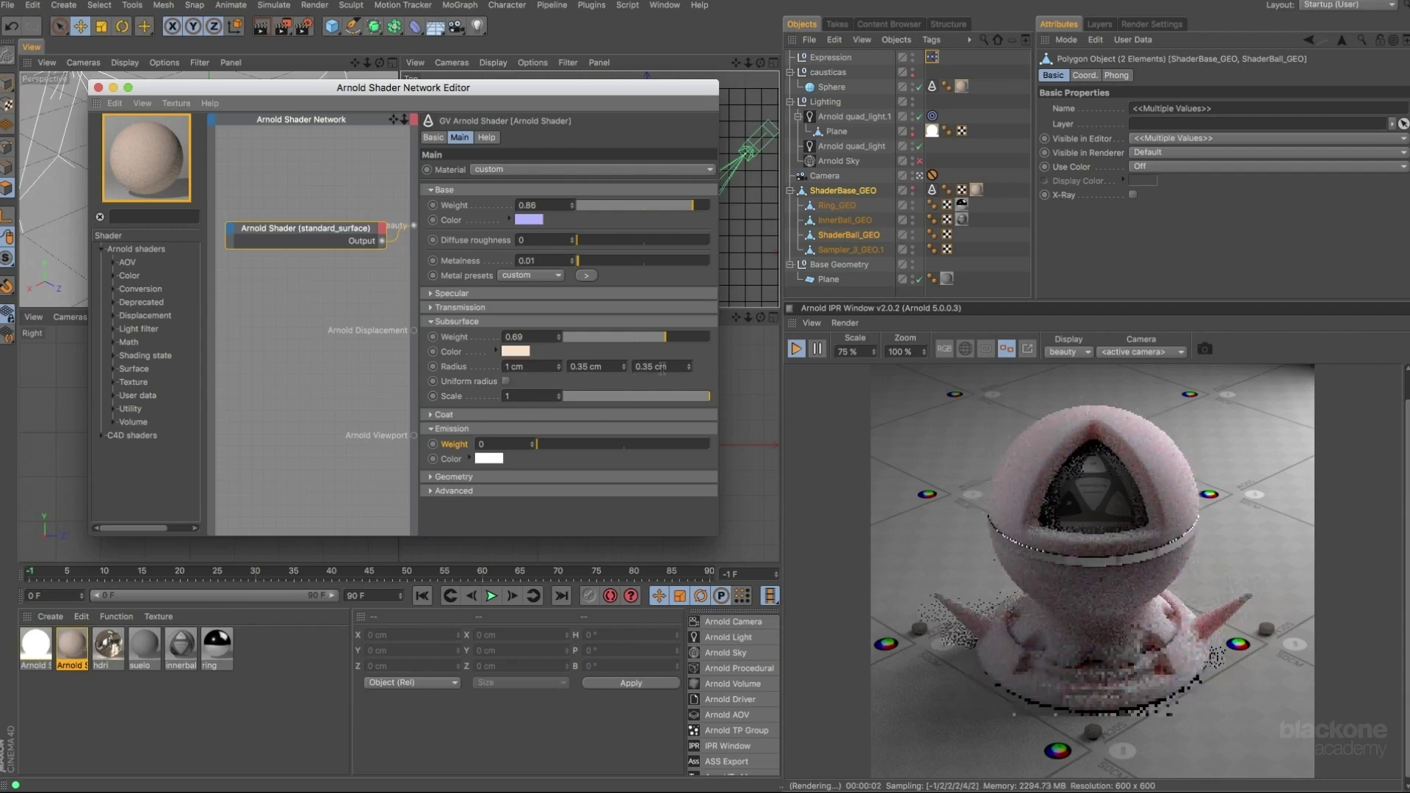
double_click(650, 367)
text(0.2)
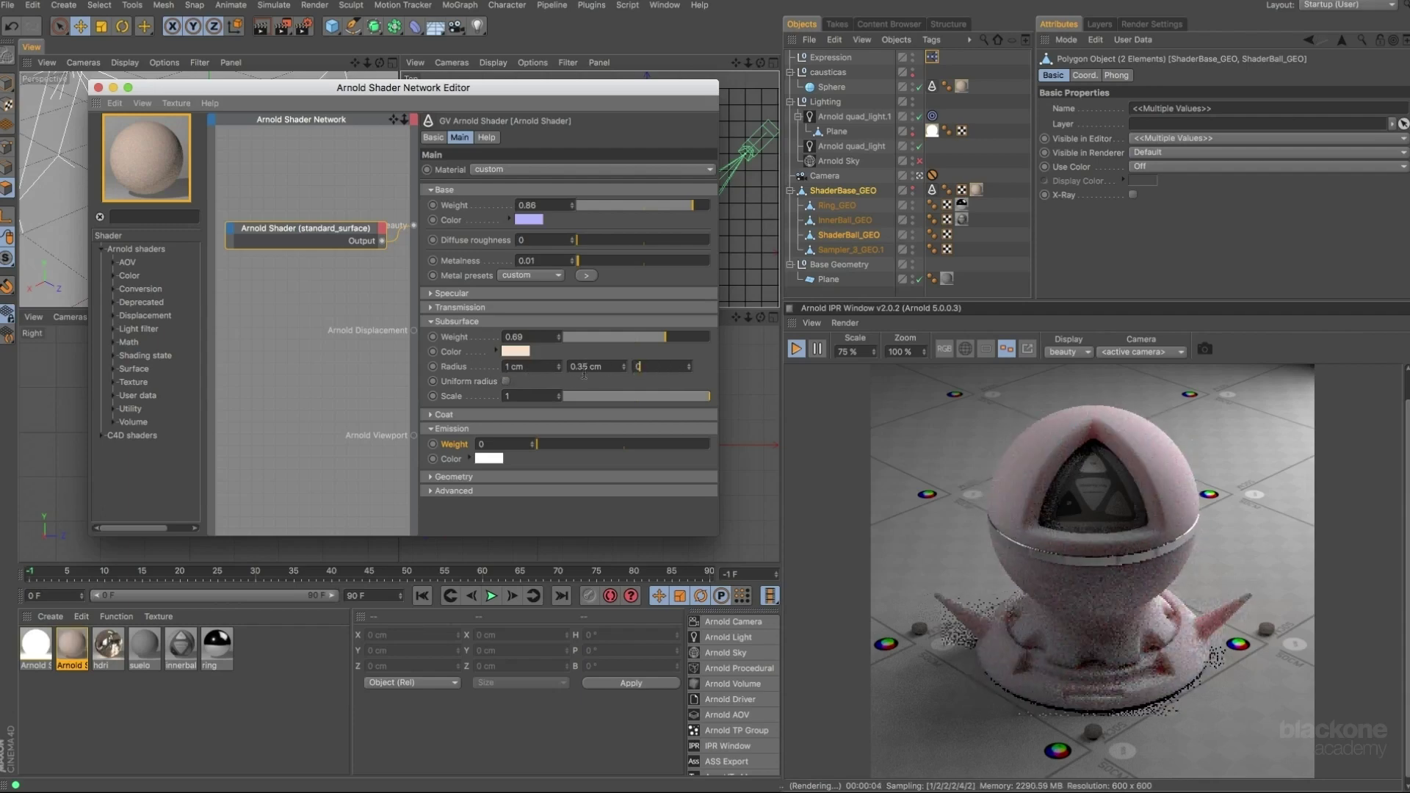
key(Return)
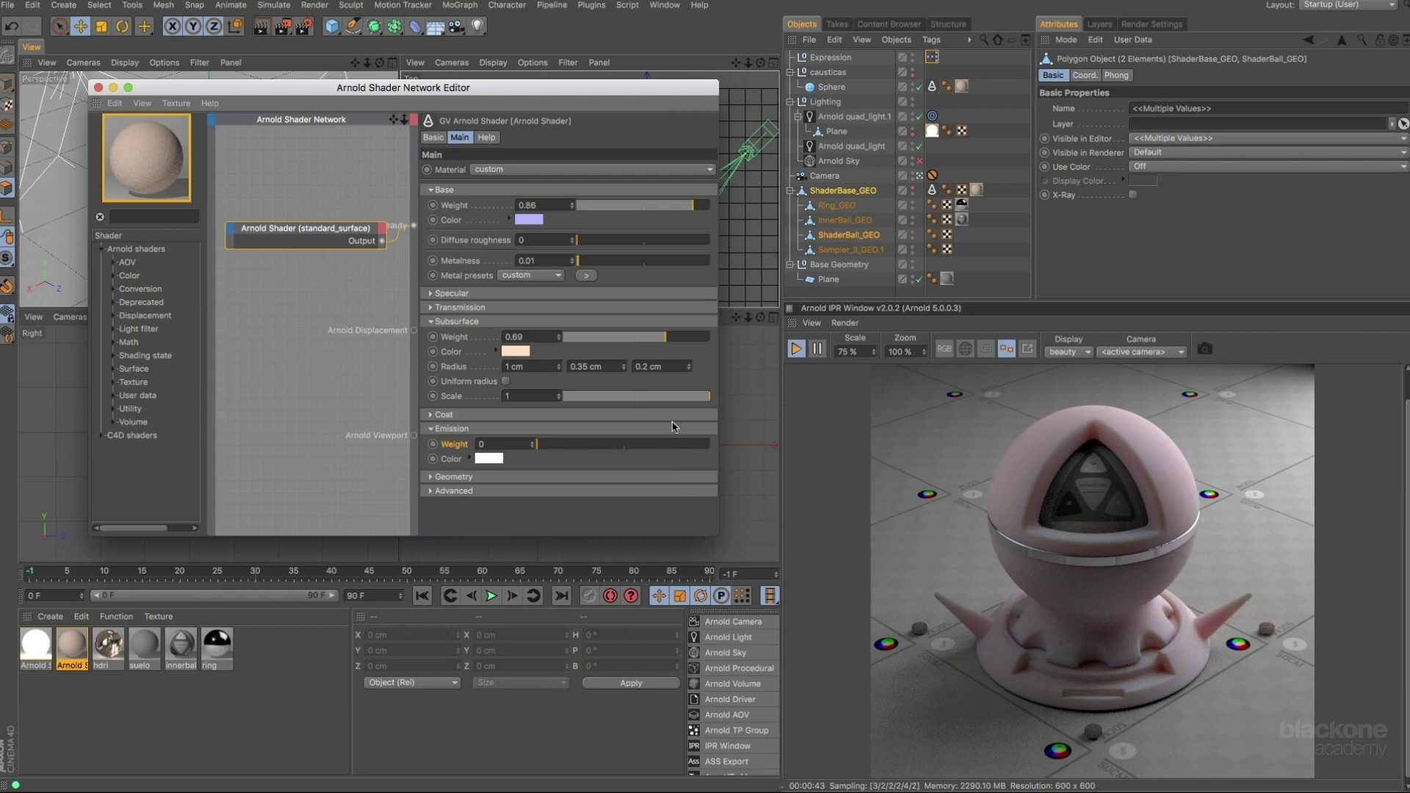
Try Subsurface Scale values of 0.43 and 0.49, and enter 2 as the Scale.
drag(699, 399, 625, 406)
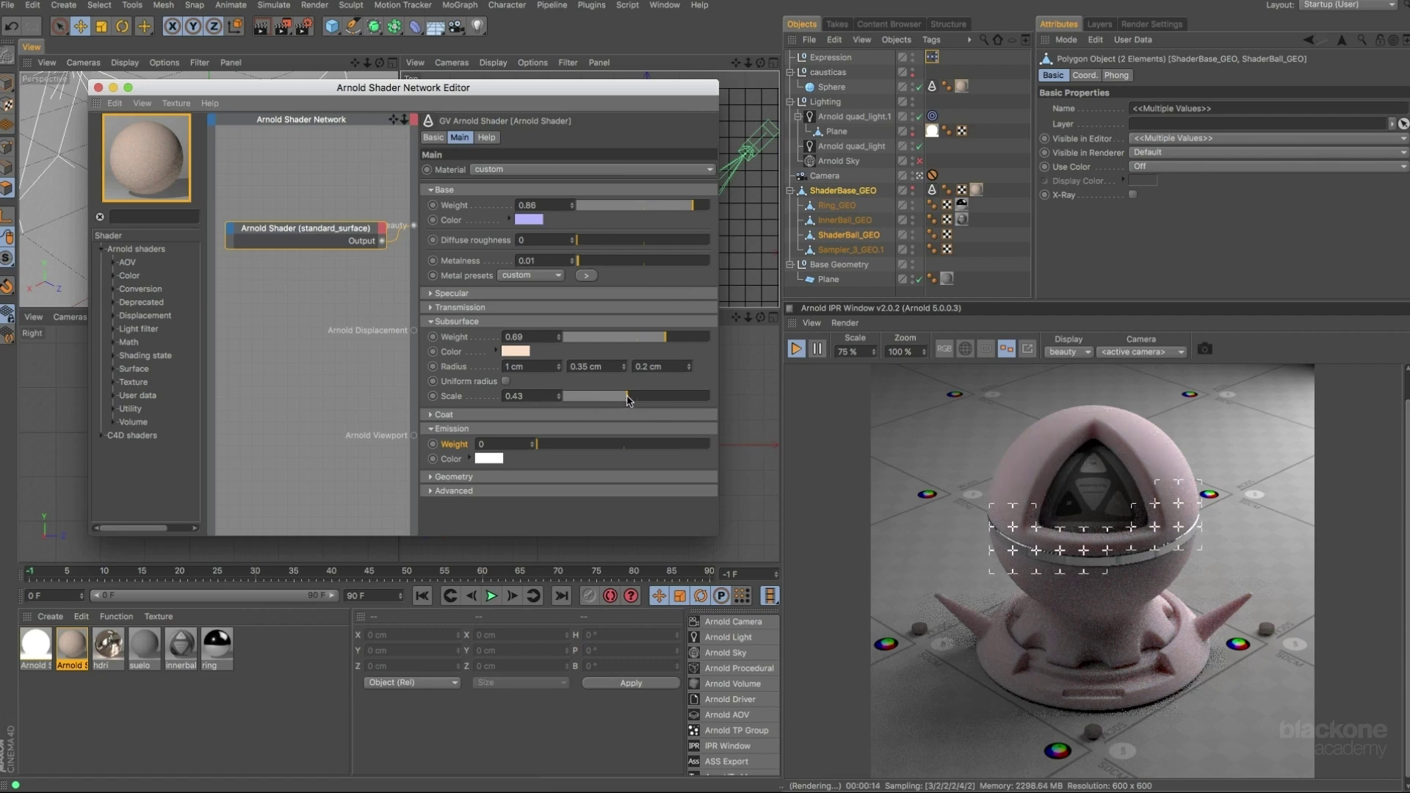
drag(629, 398, 635, 397)
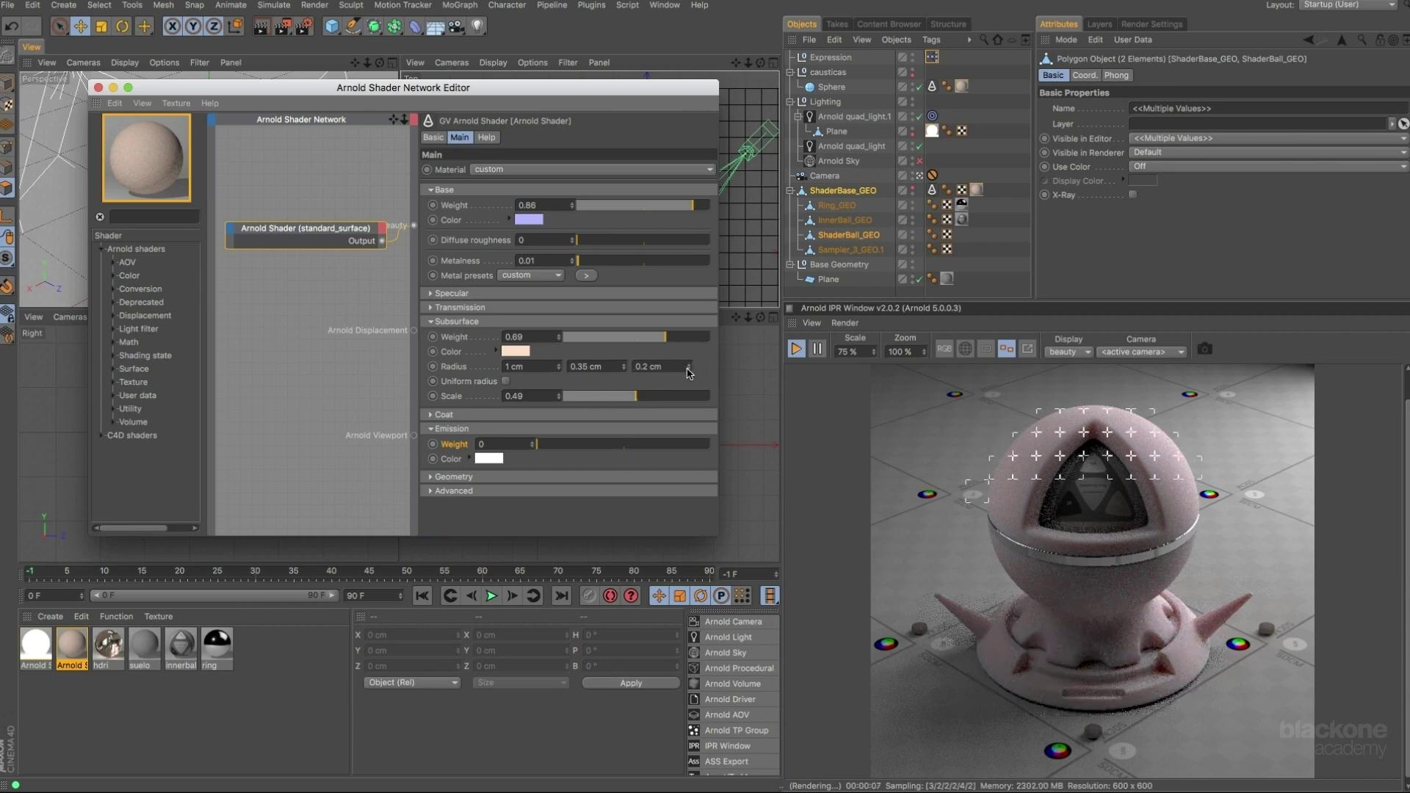
double_click(546, 396)
text(2)
key(Return)
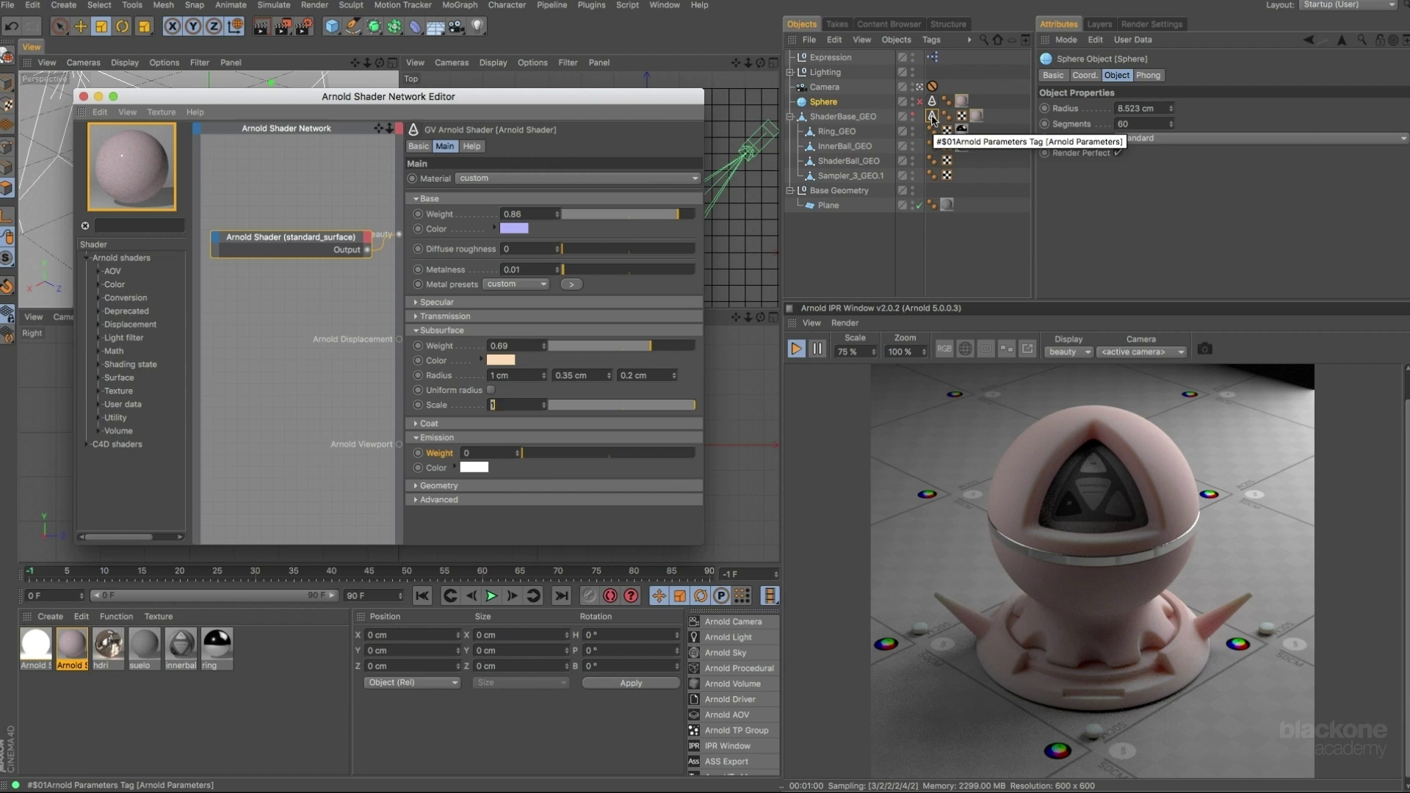
Inspect the SSS Set Name in the Arnold Parameters tag of ShaderBase_GEO.
click(936, 121)
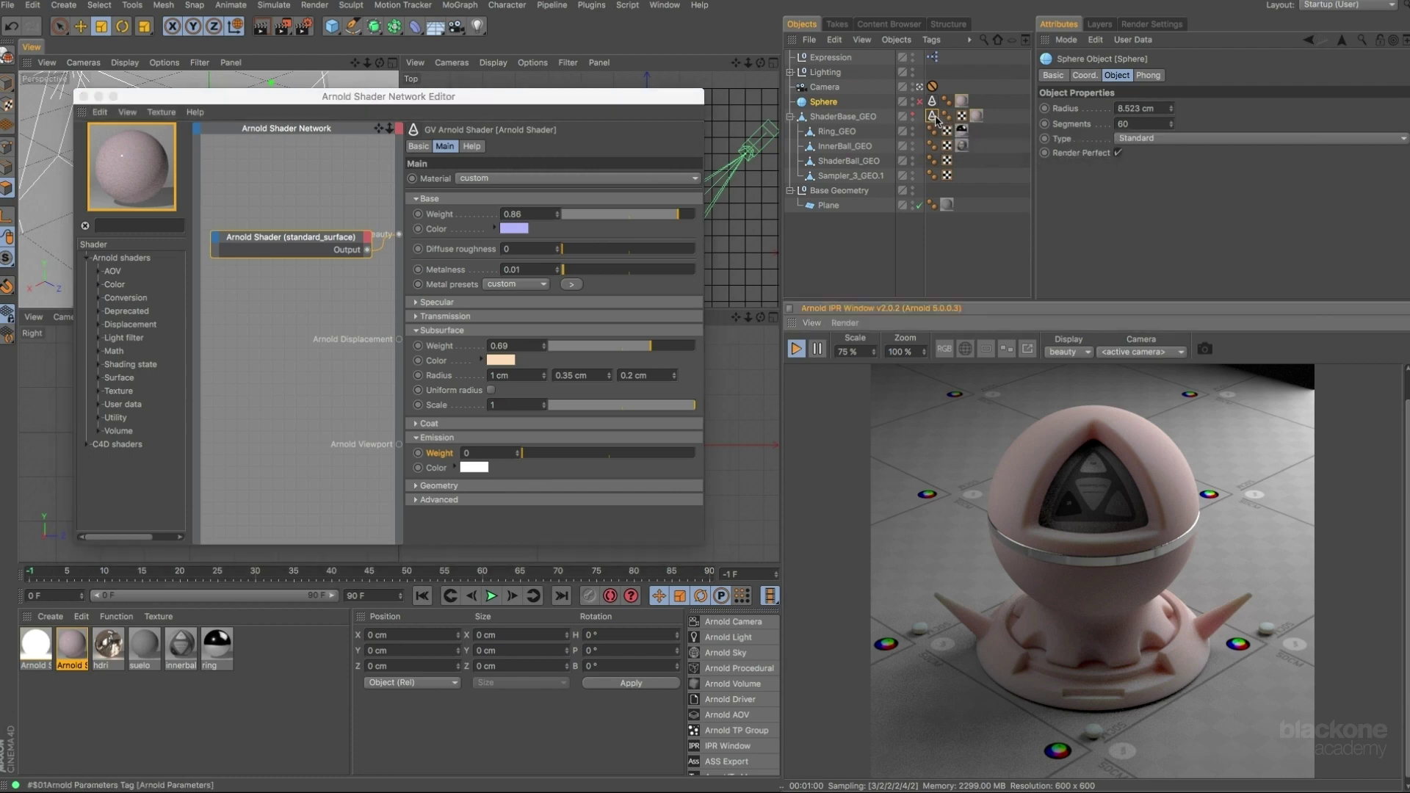
click(934, 117)
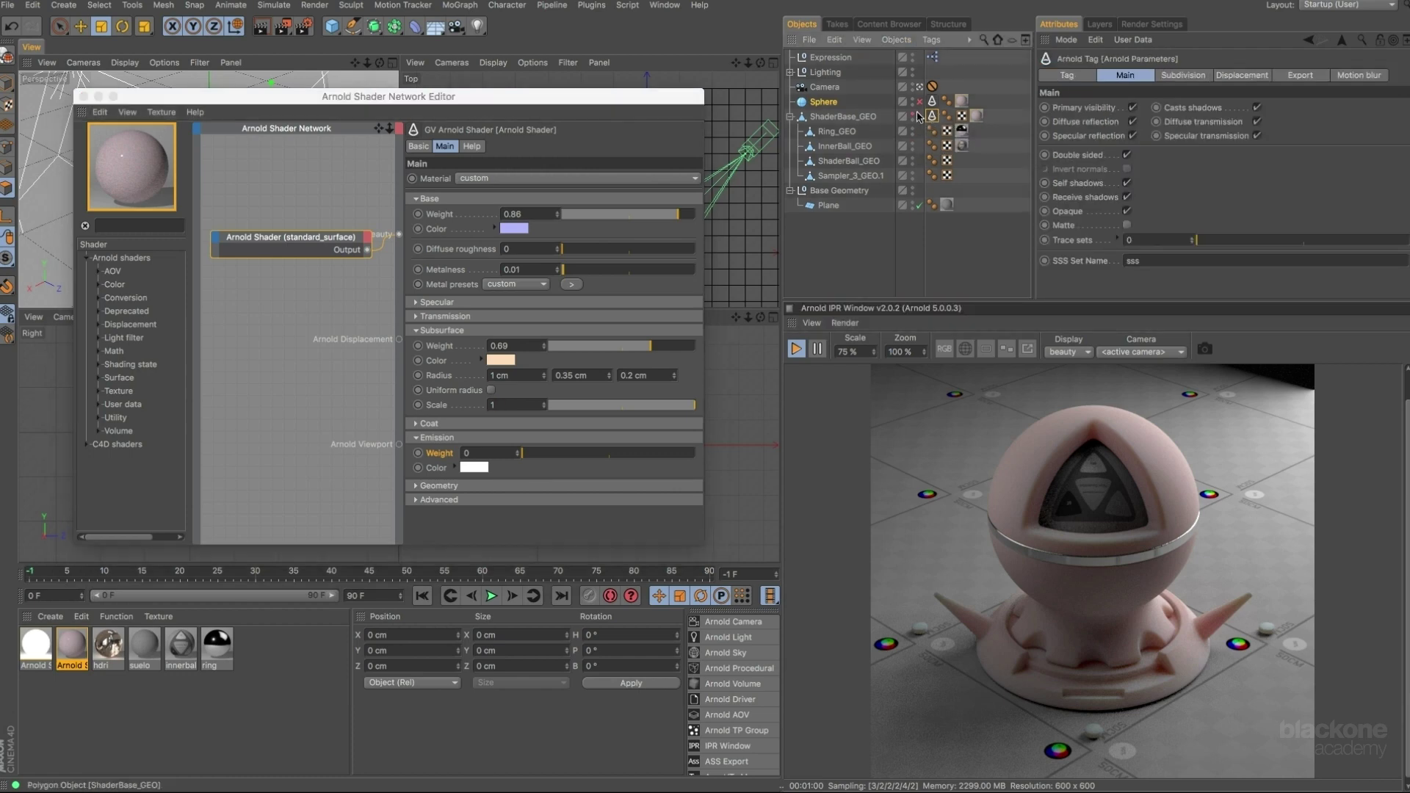
double_click(1128, 261)
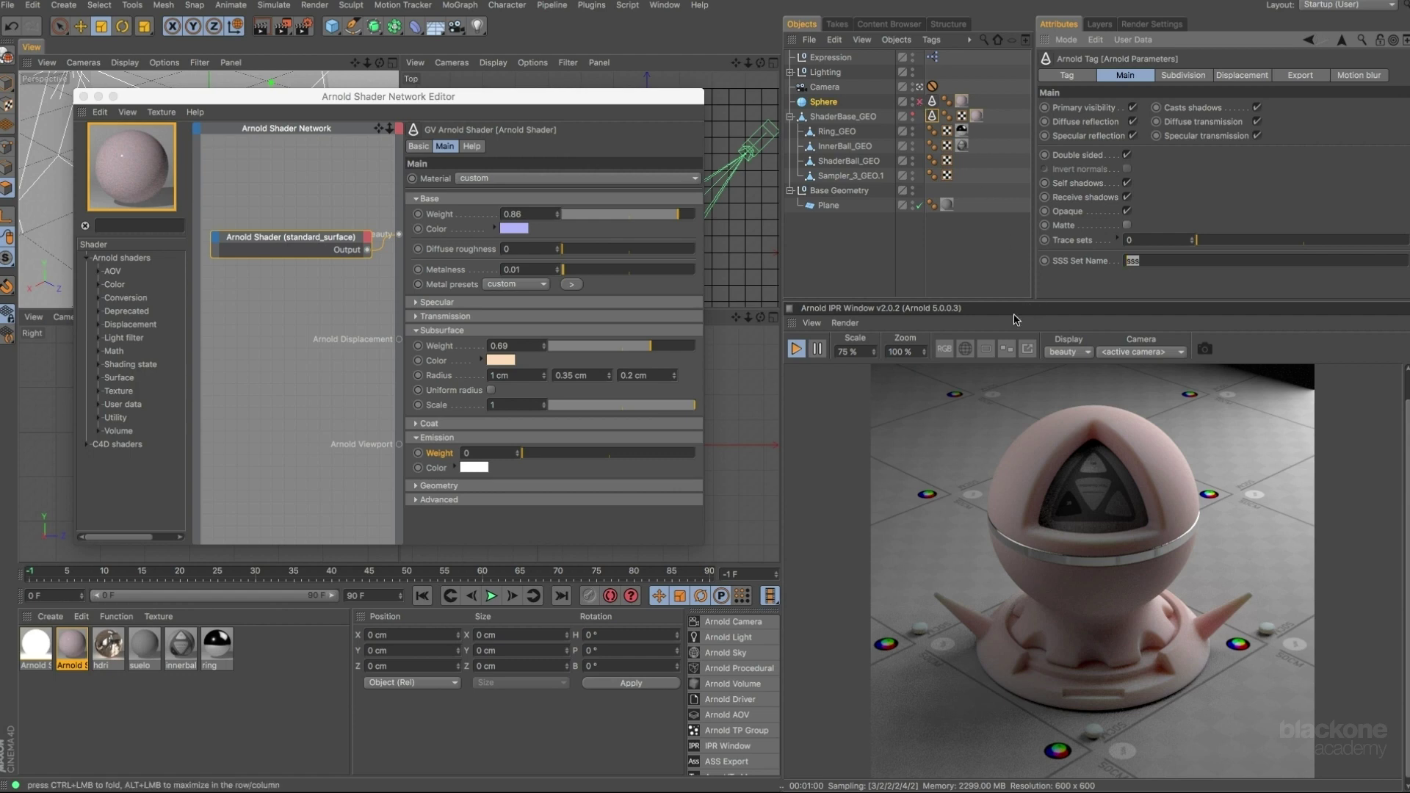
Enable the Sphere and limit the IPR render to a region covering it and the adjoining upper part of the shader ball.
drag(1048, 546, 1157, 665)
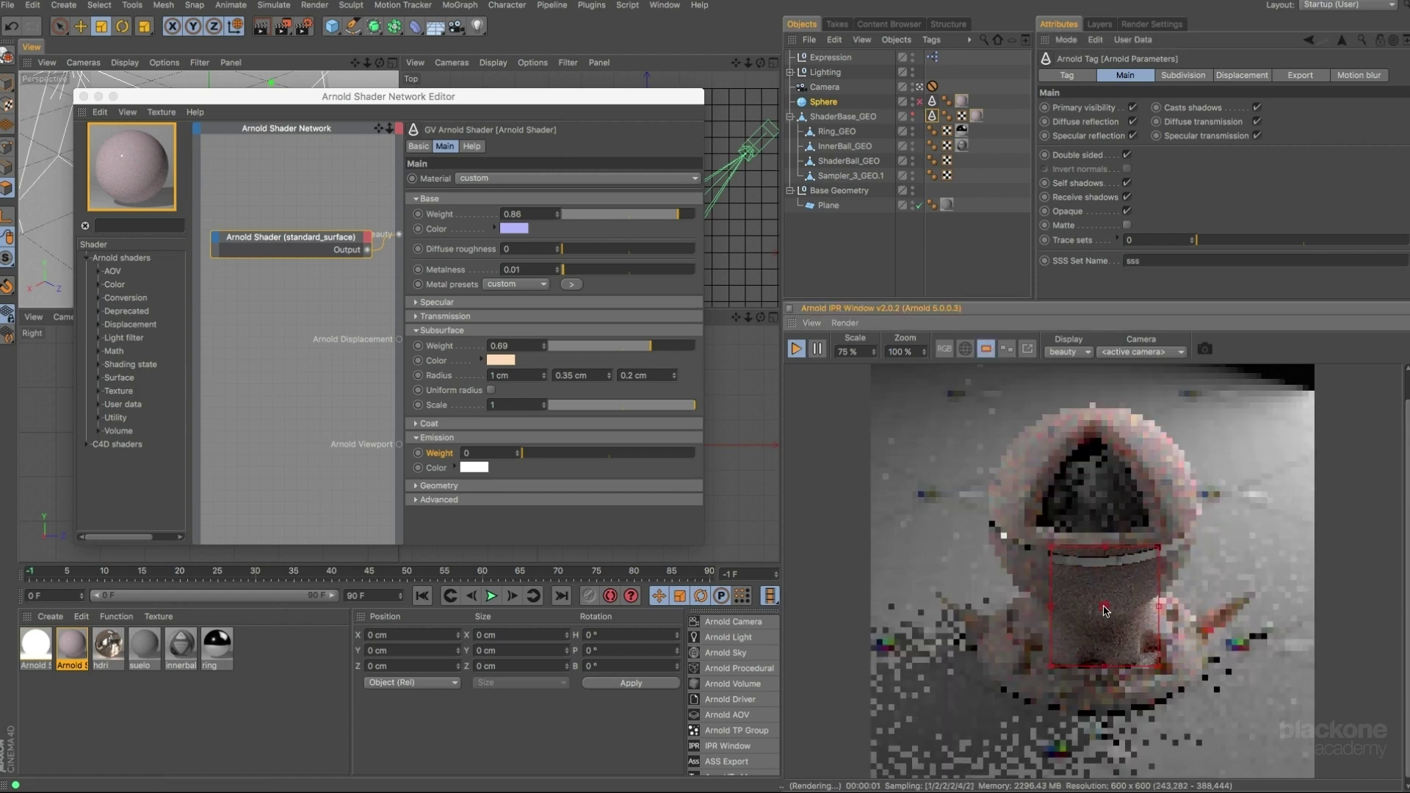
drag(1105, 607, 1158, 467)
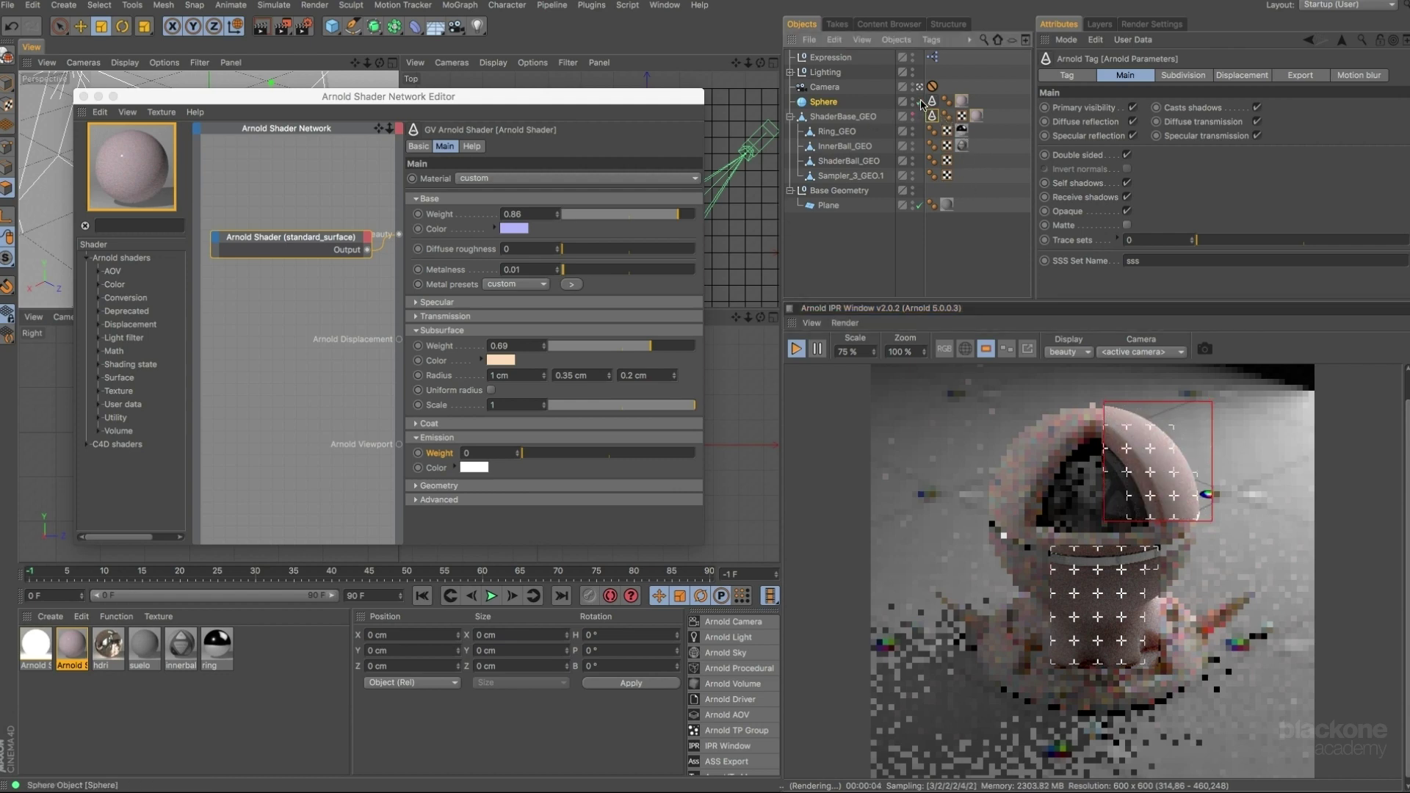
click(918, 101)
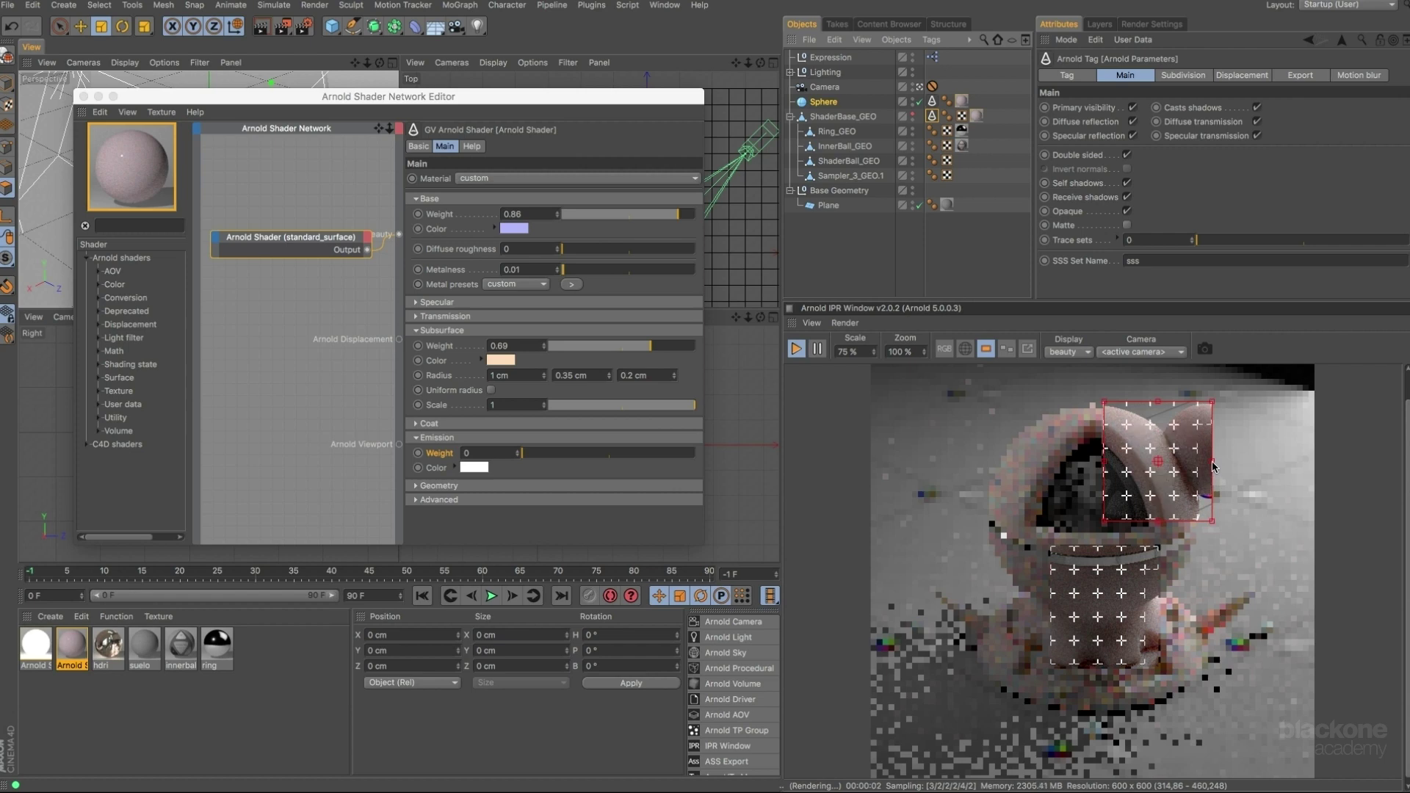
drag(1213, 466, 1266, 463)
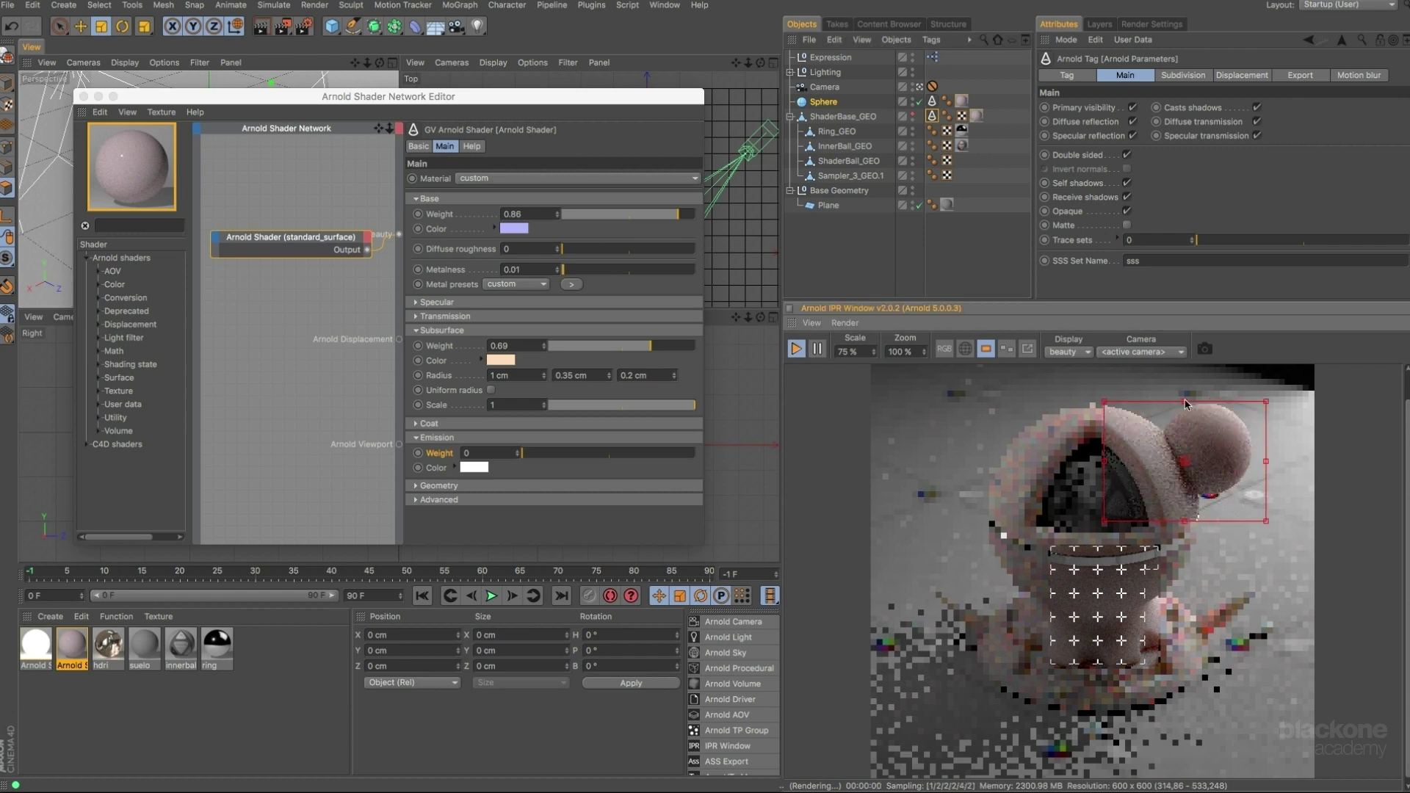
drag(1185, 401, 1184, 391)
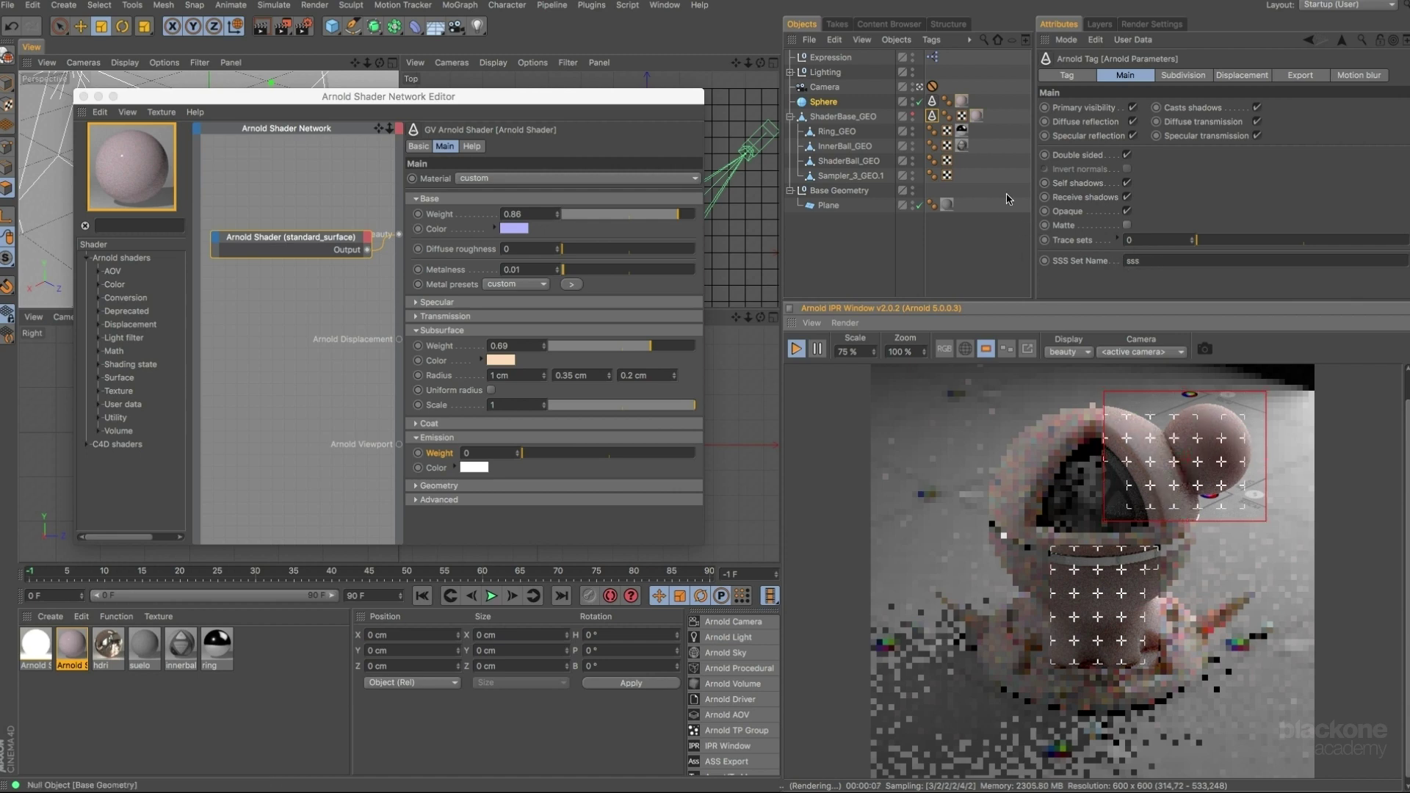
Show the SSS Set Name in the Sphere's Arnold Parameters tag and take a snapshot of the IPR render.
click(964, 103)
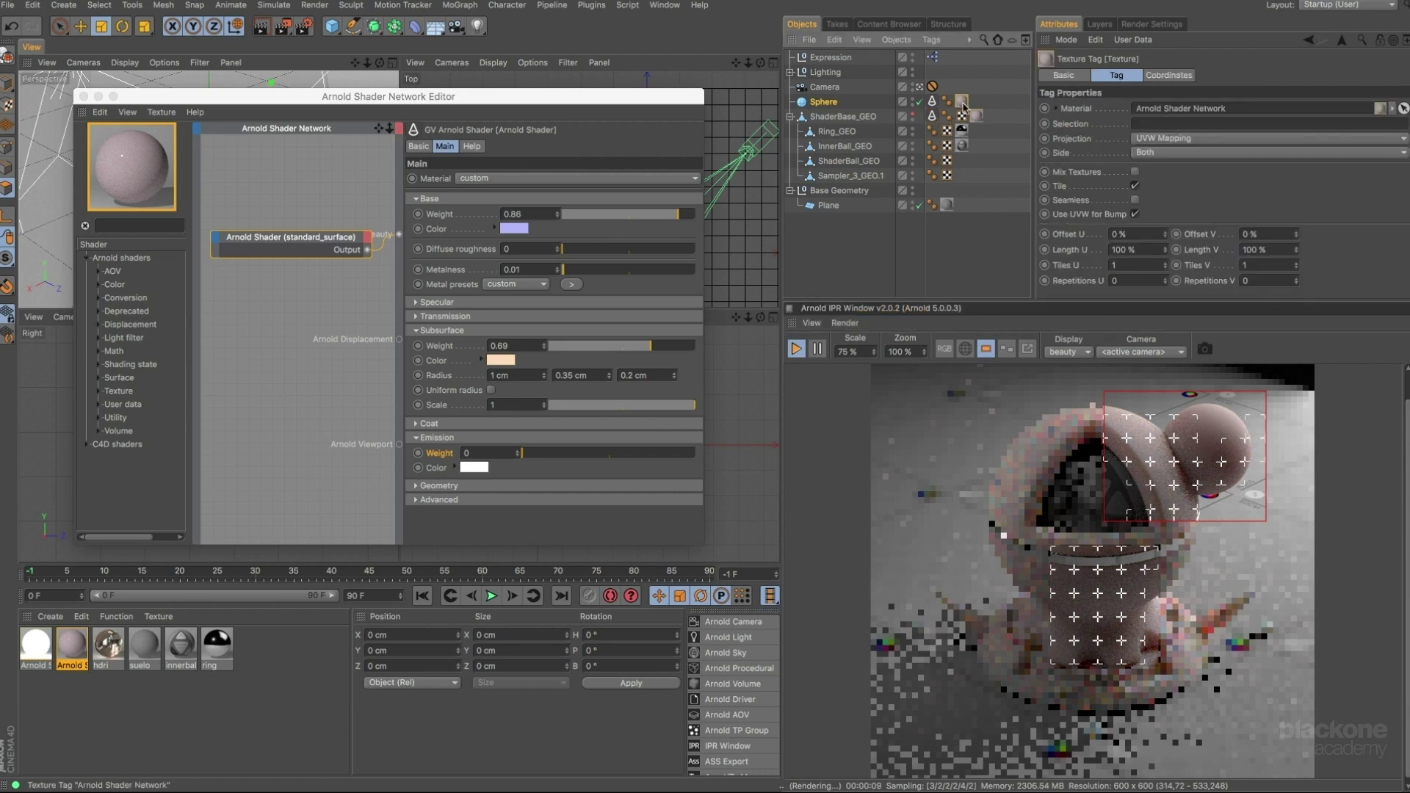
click(932, 101)
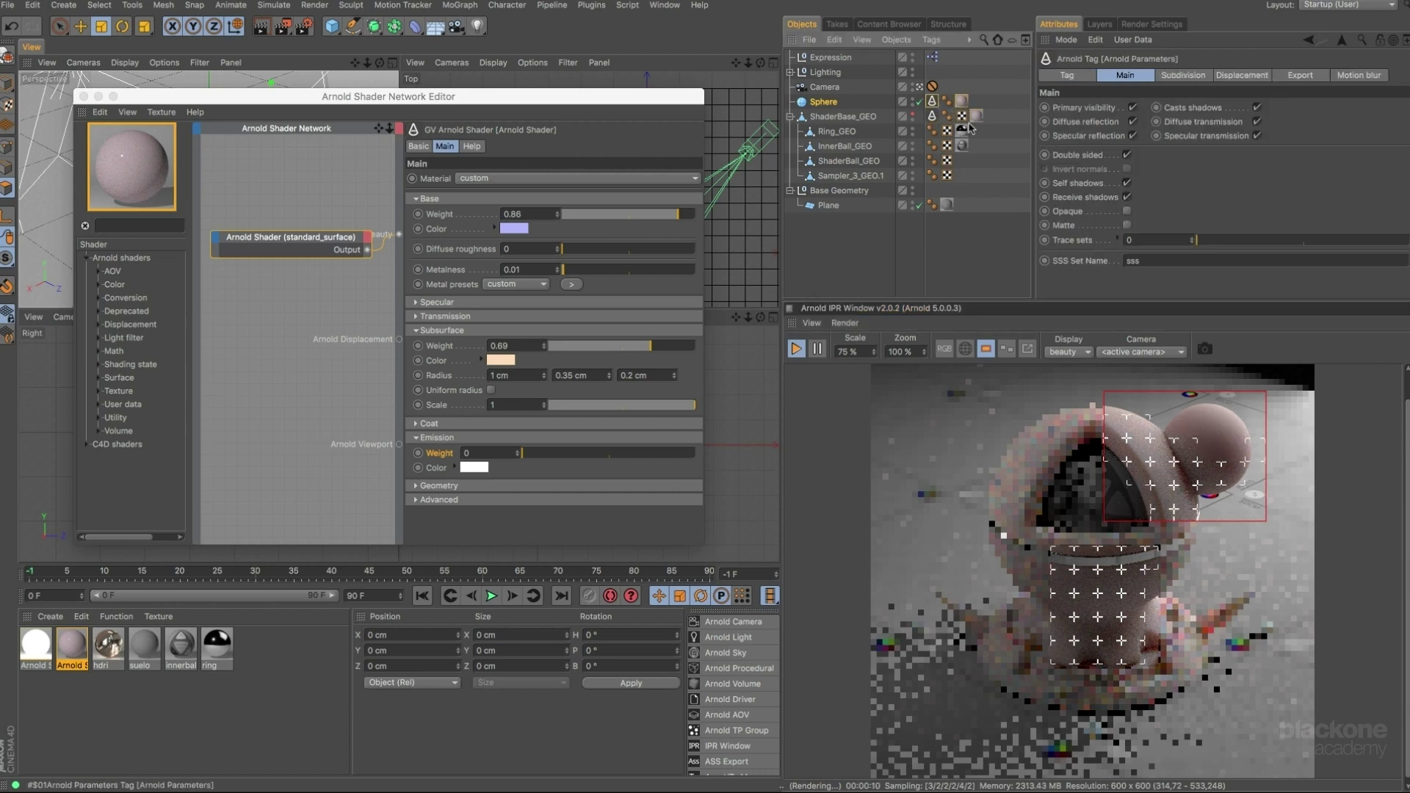
double_click(1131, 261)
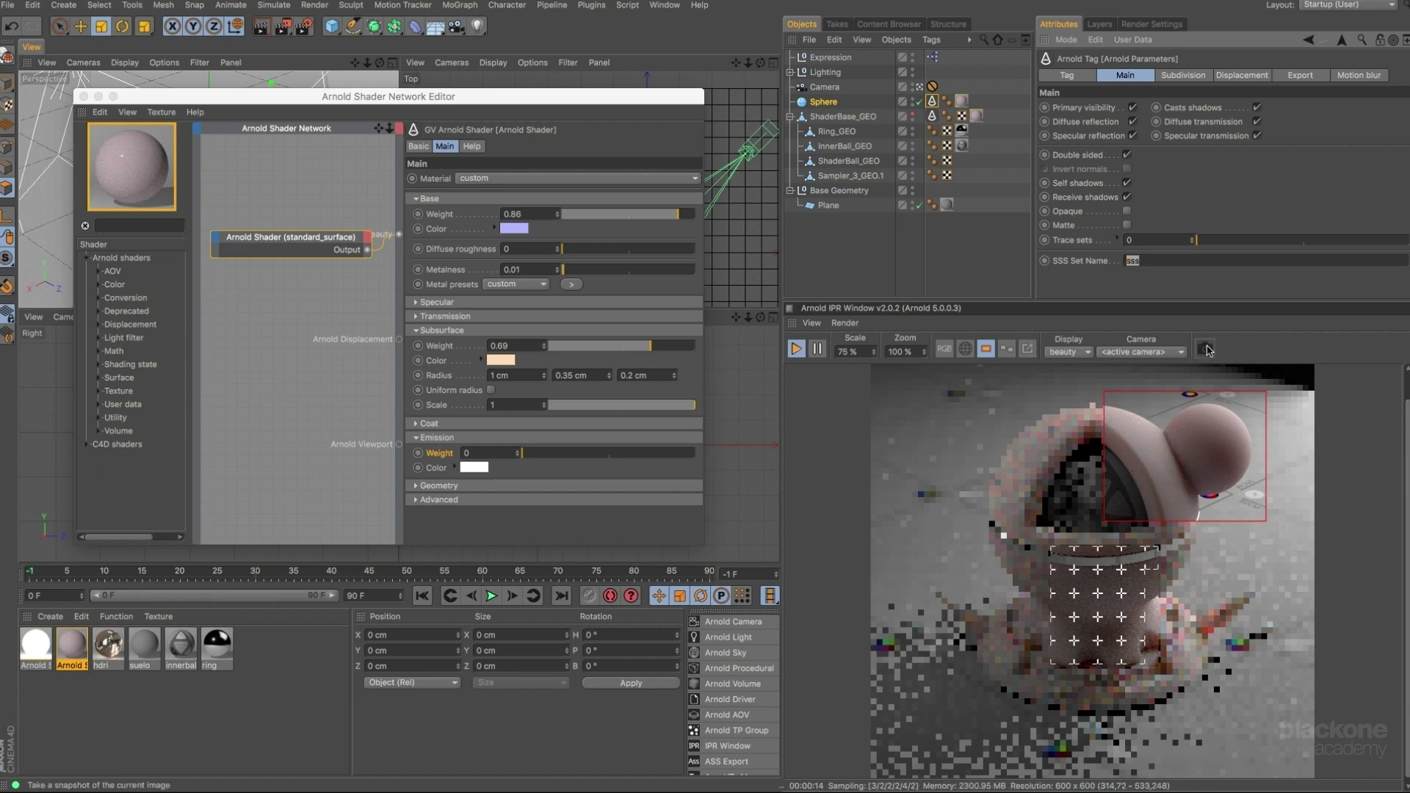
click(1206, 350)
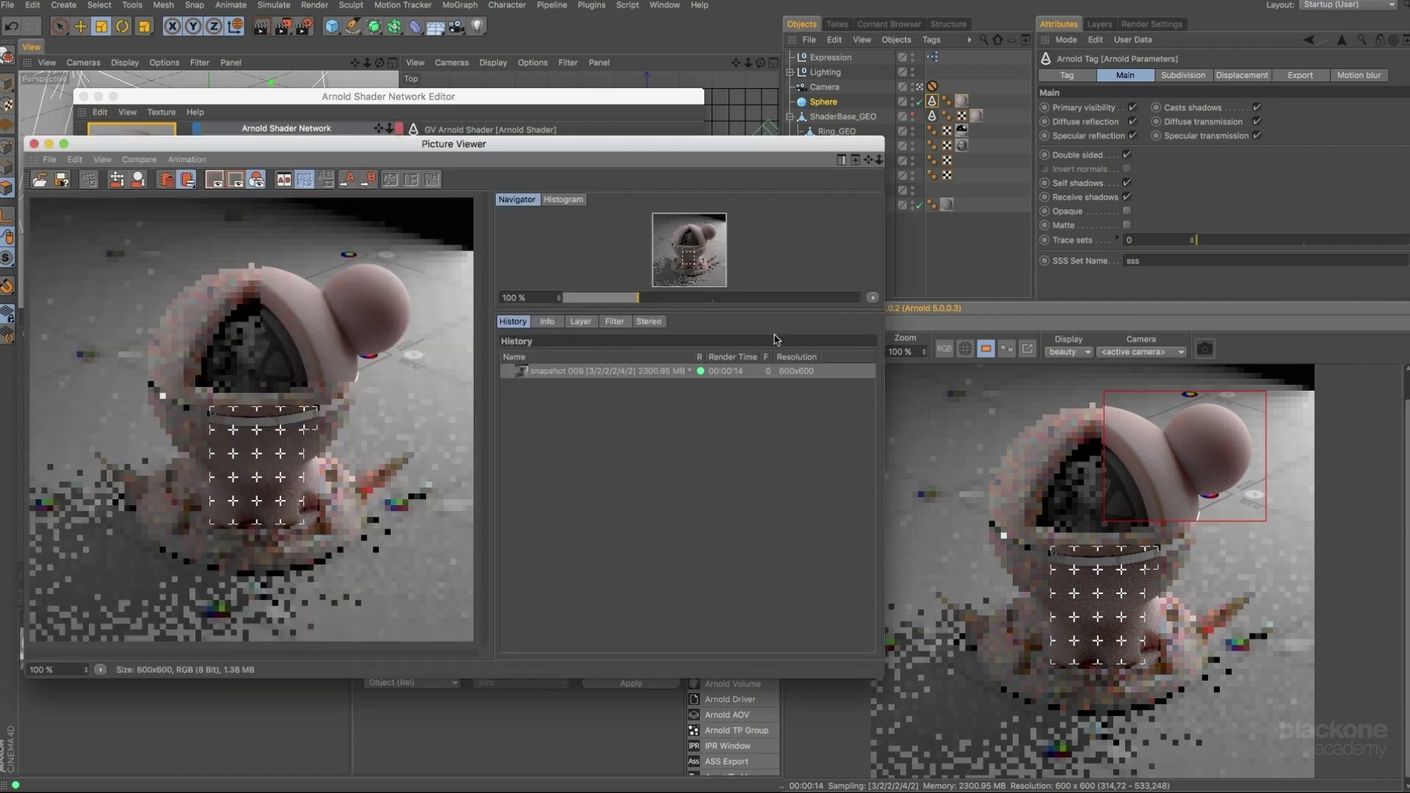
Clear the SSS Set Name of the Sphere's Arnold tag and take another snapshot of the IPR render.
click(1135, 261)
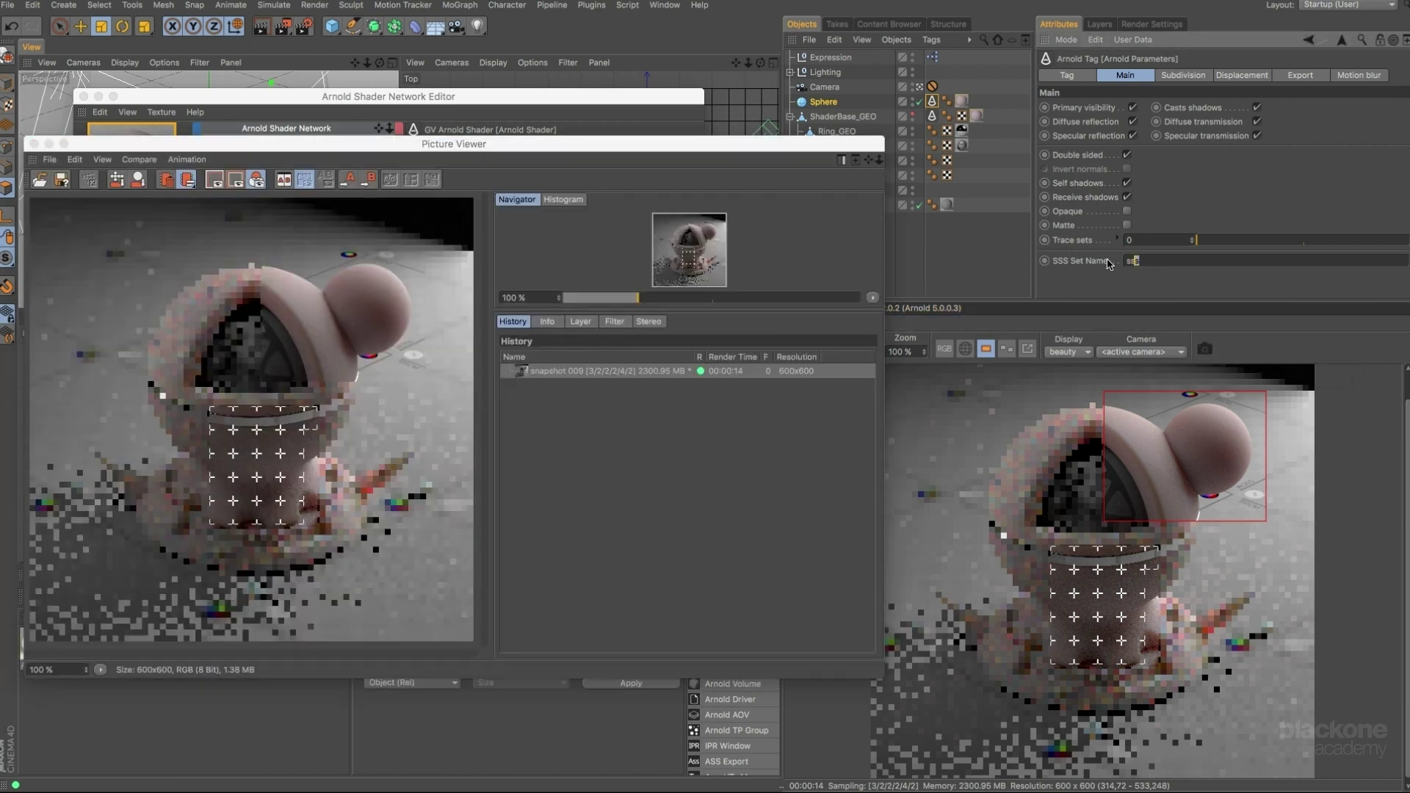
key(BackSpace)
key(BackSpace)
key(BackSpace)
key(Return)
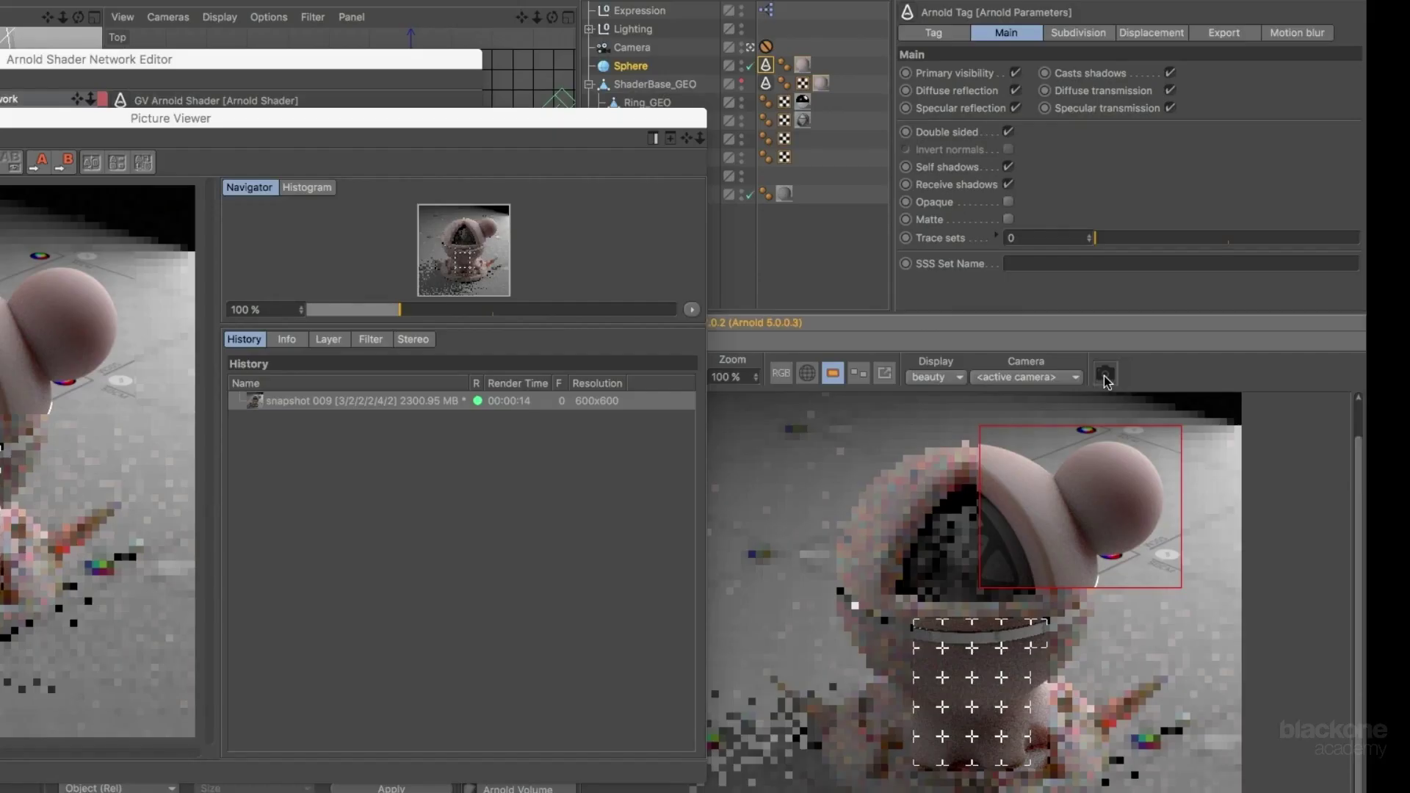
click(1104, 375)
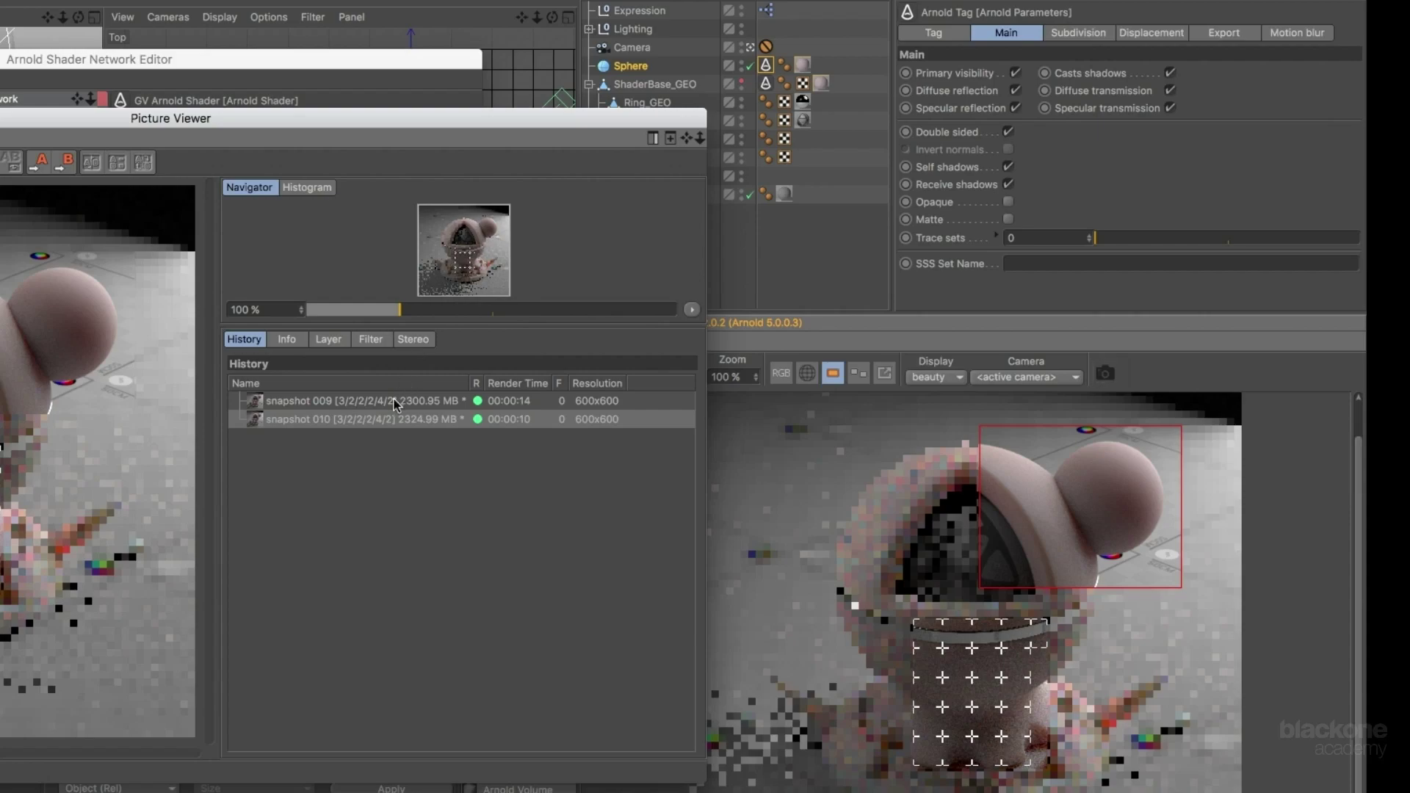
Compare snapshots 009 and 010 in the Picture Viewer, examining the contact area between the sphere and the shader ball.
click(385, 419)
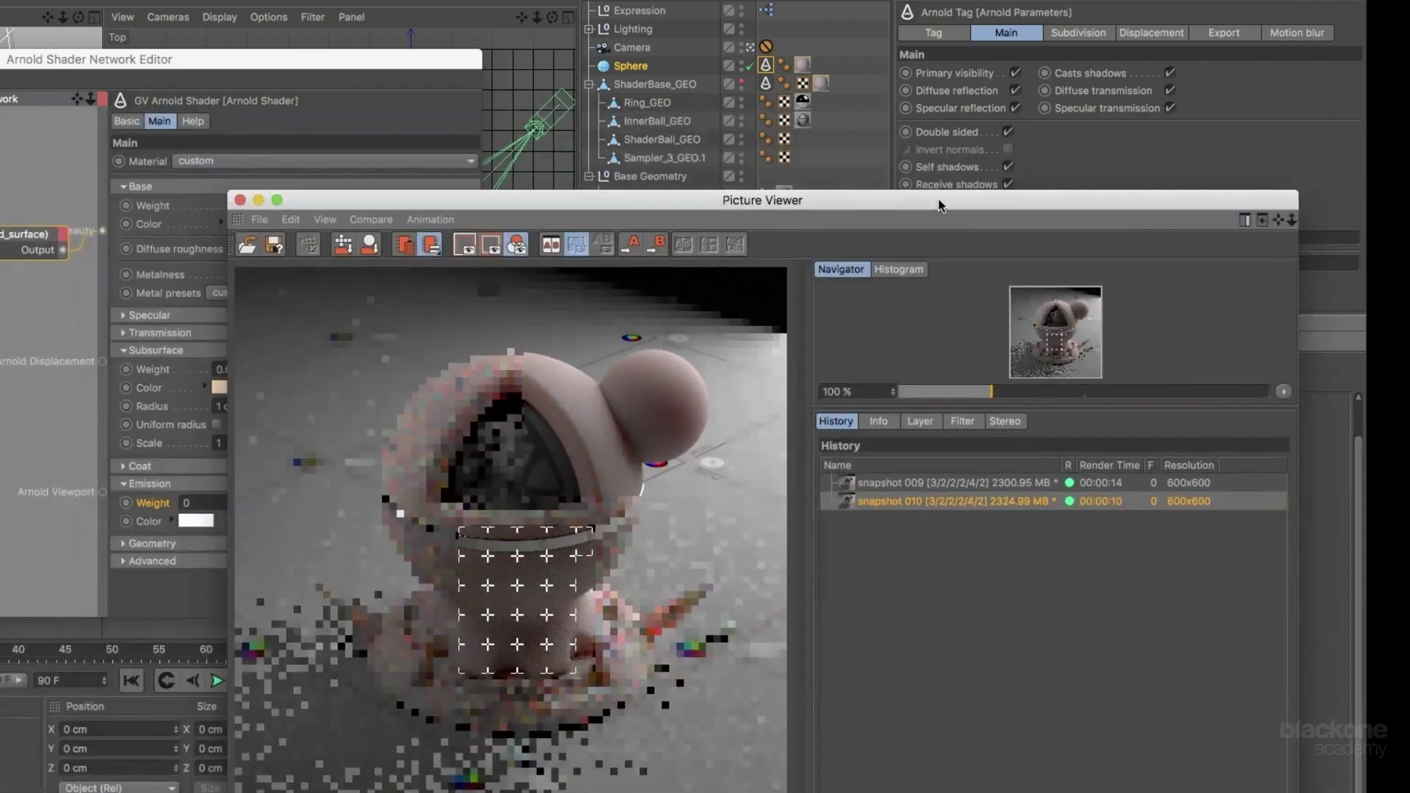
drag(941, 205, 924, 206)
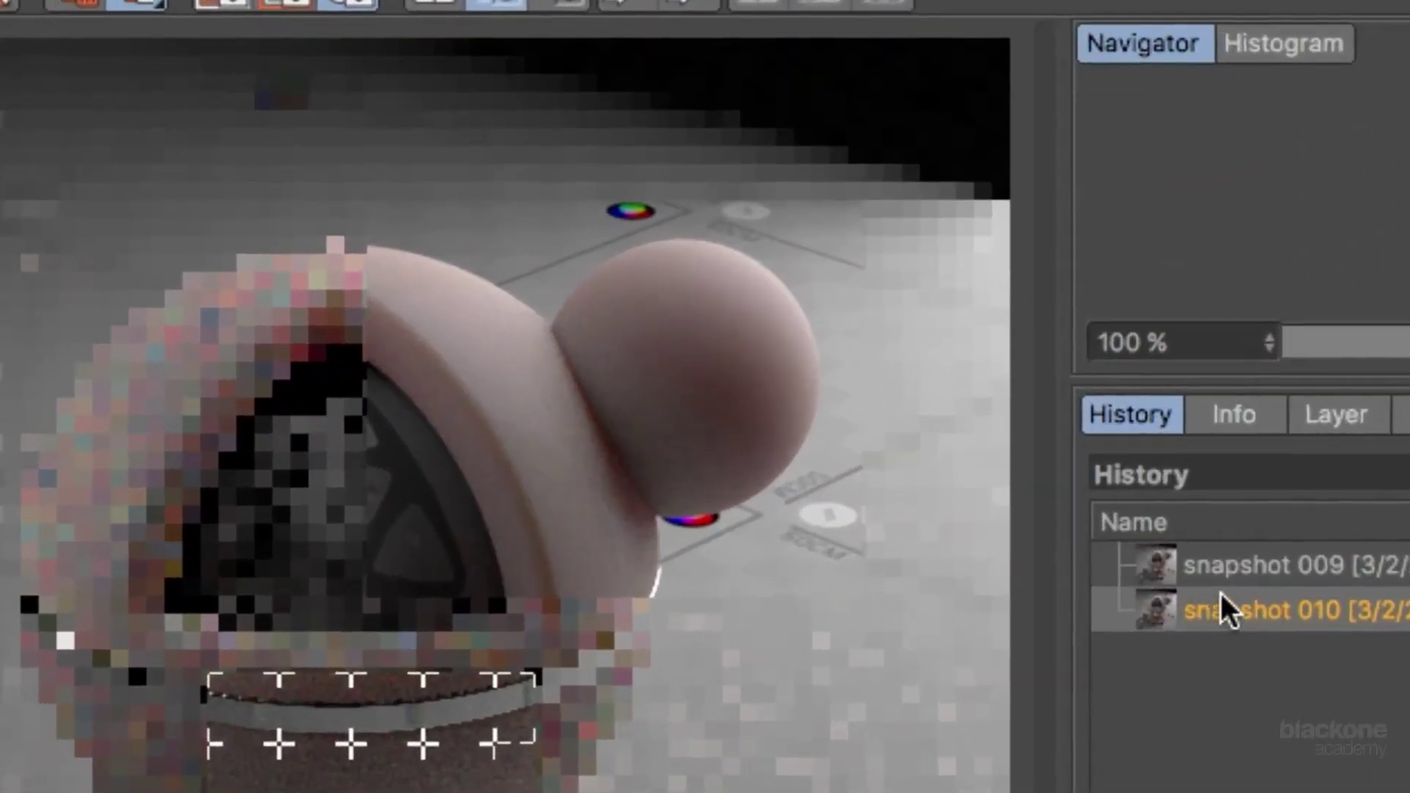
click(874, 485)
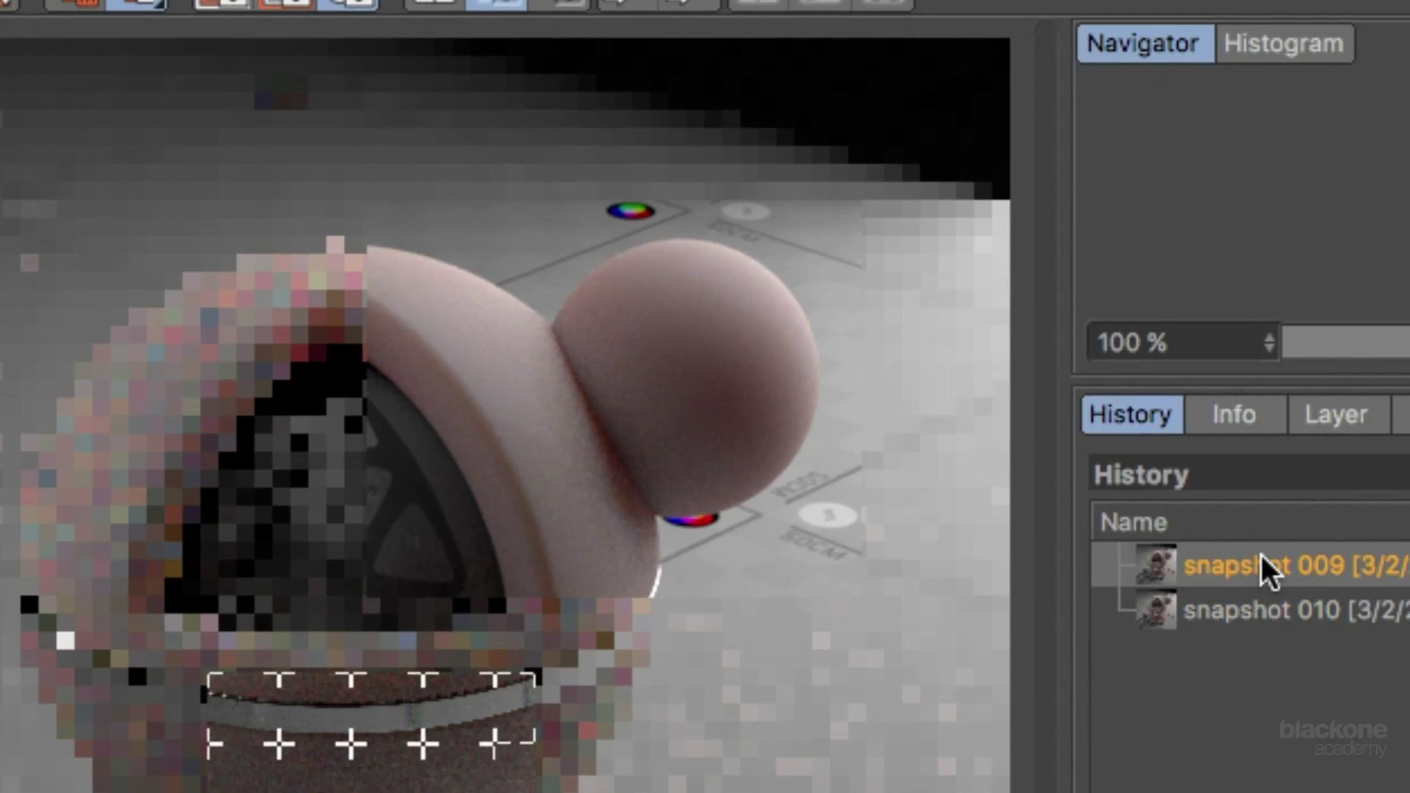
click(1374, 614)
click(1365, 578)
click(1371, 609)
click(1366, 578)
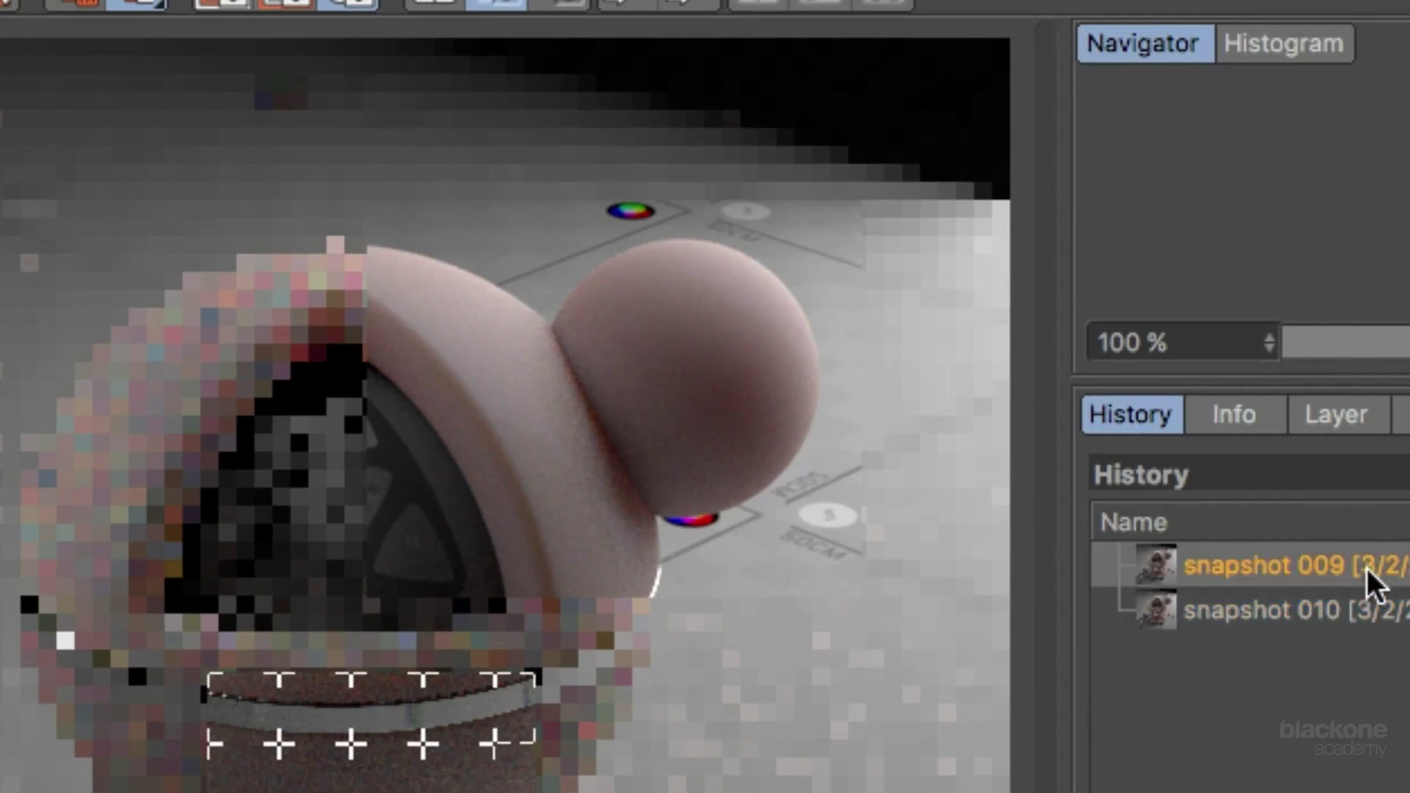
click(1370, 609)
click(1366, 578)
click(1254, 594)
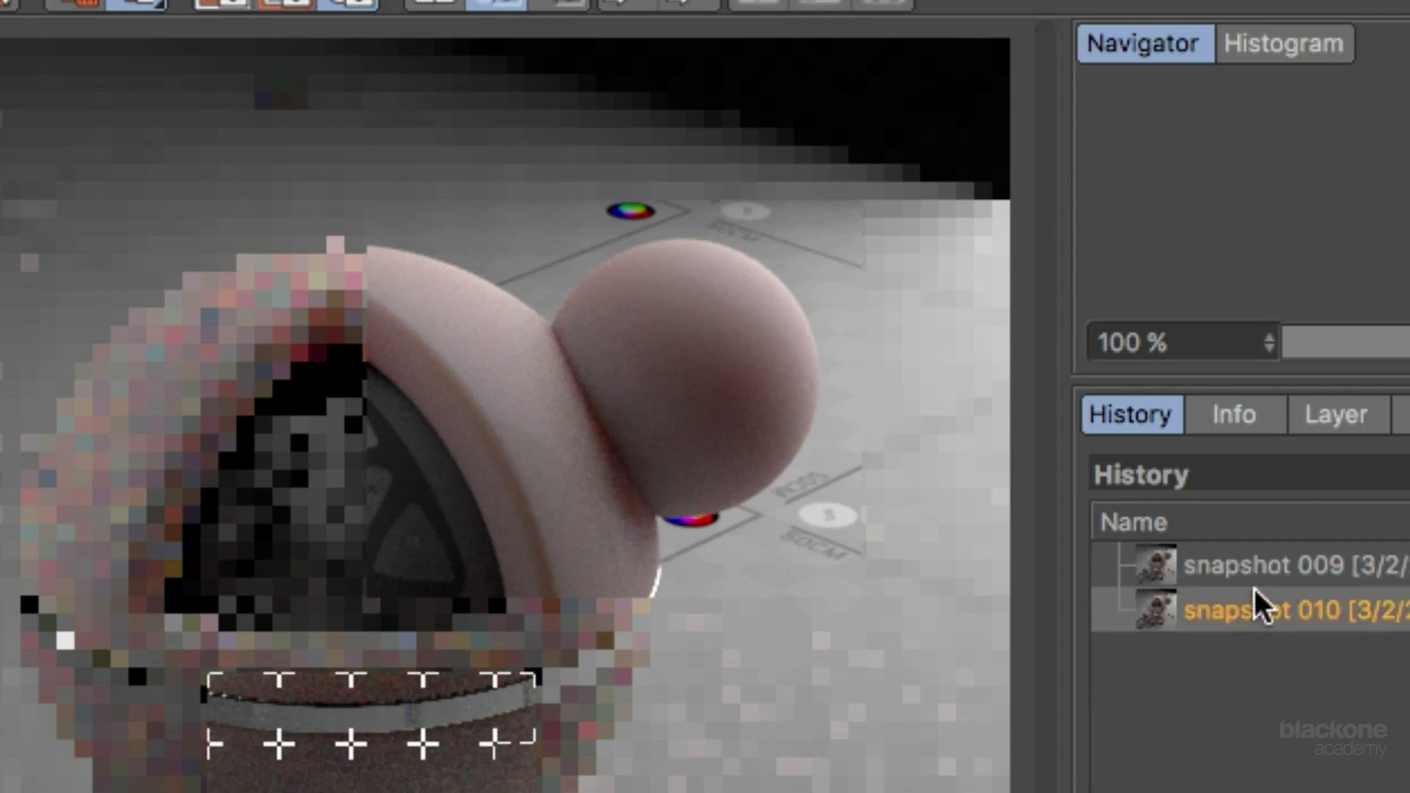
click(1250, 565)
click(1261, 599)
click(1266, 575)
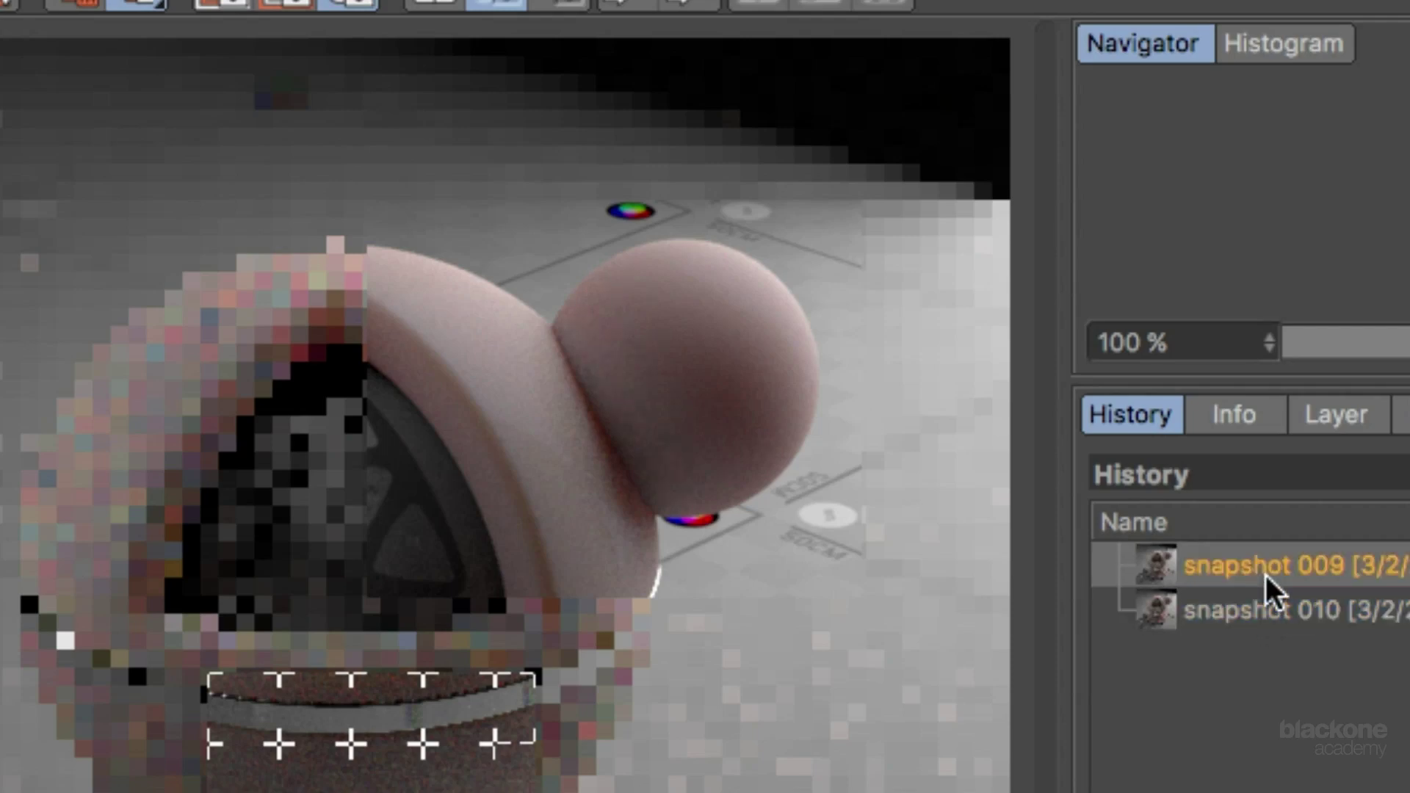
click(1272, 607)
click(1272, 575)
click(1281, 607)
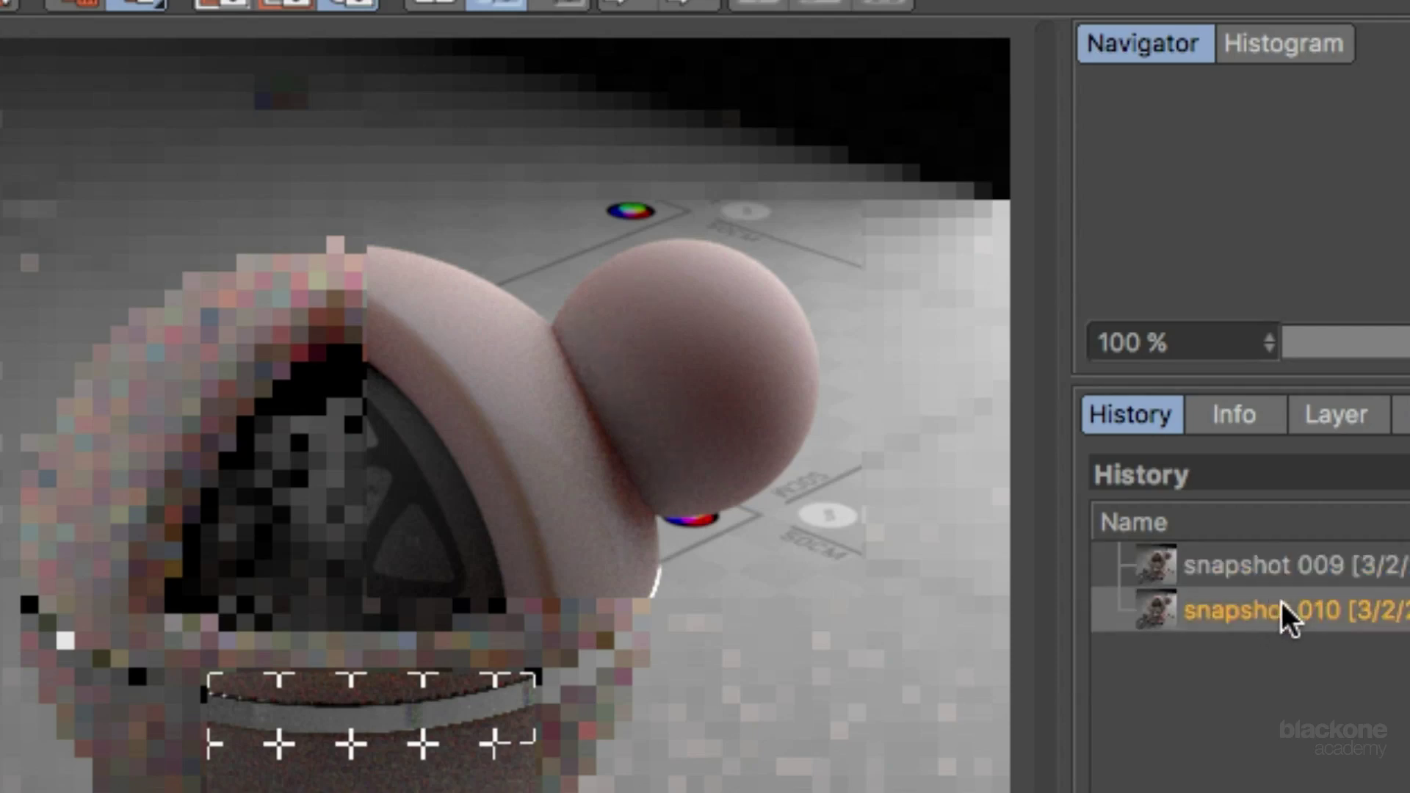
click(1274, 575)
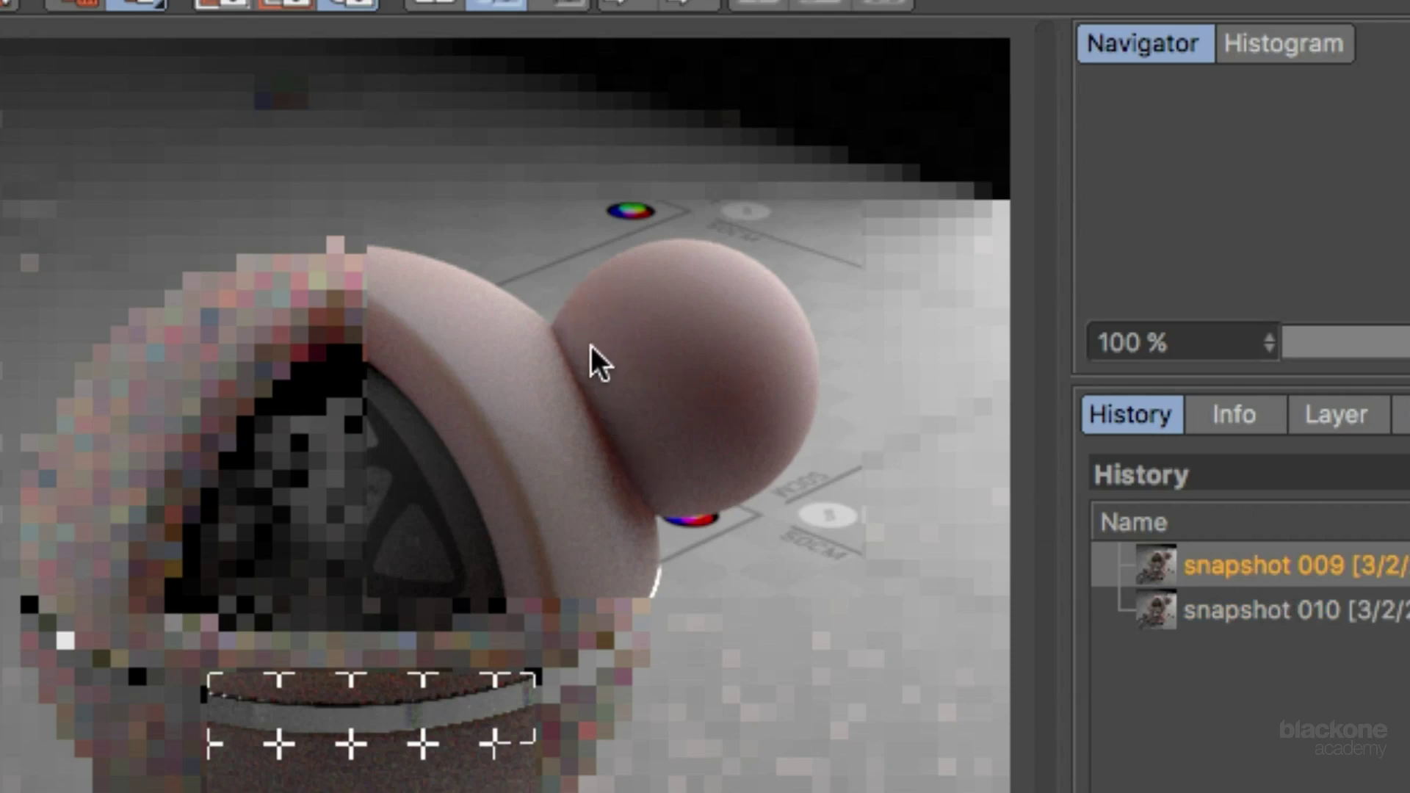
click(1276, 613)
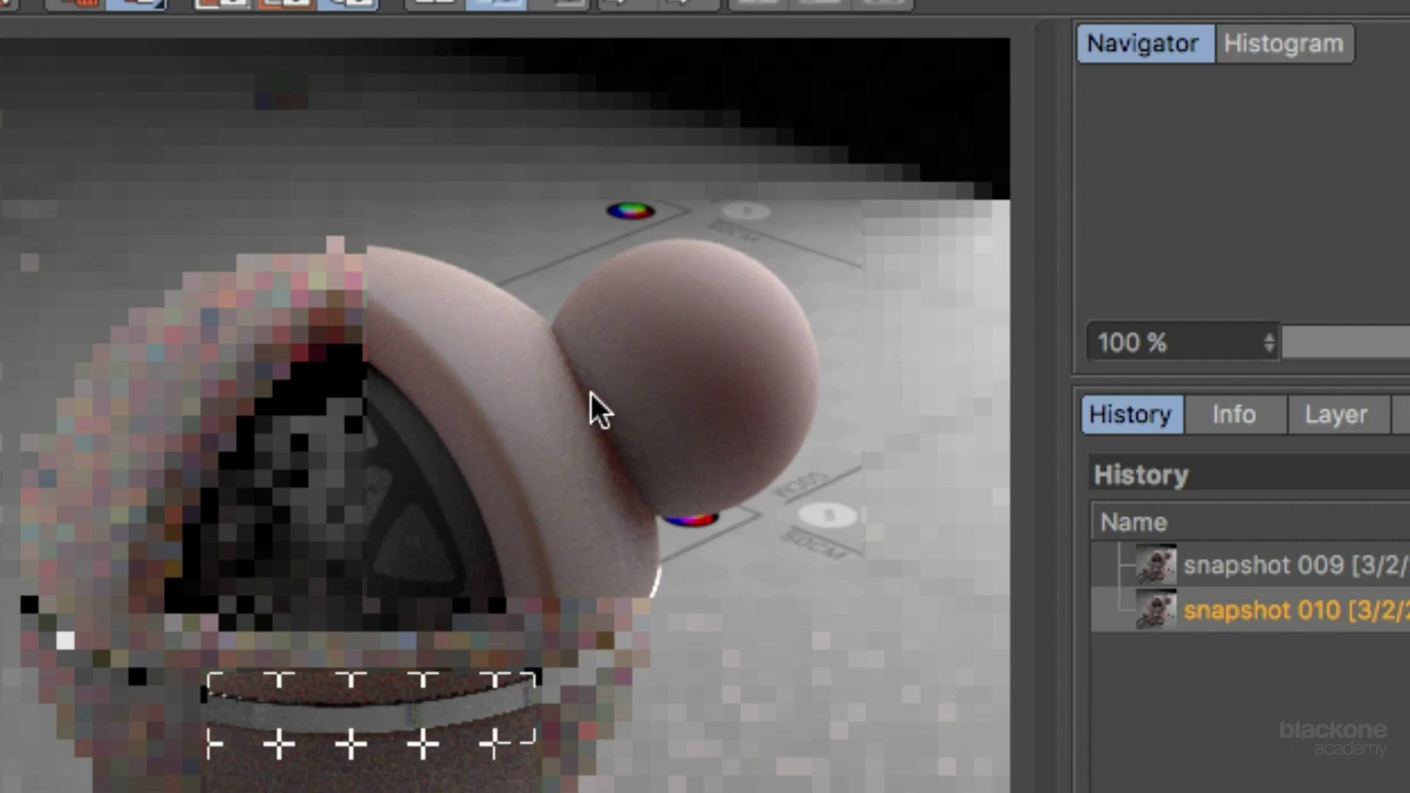
click(1356, 573)
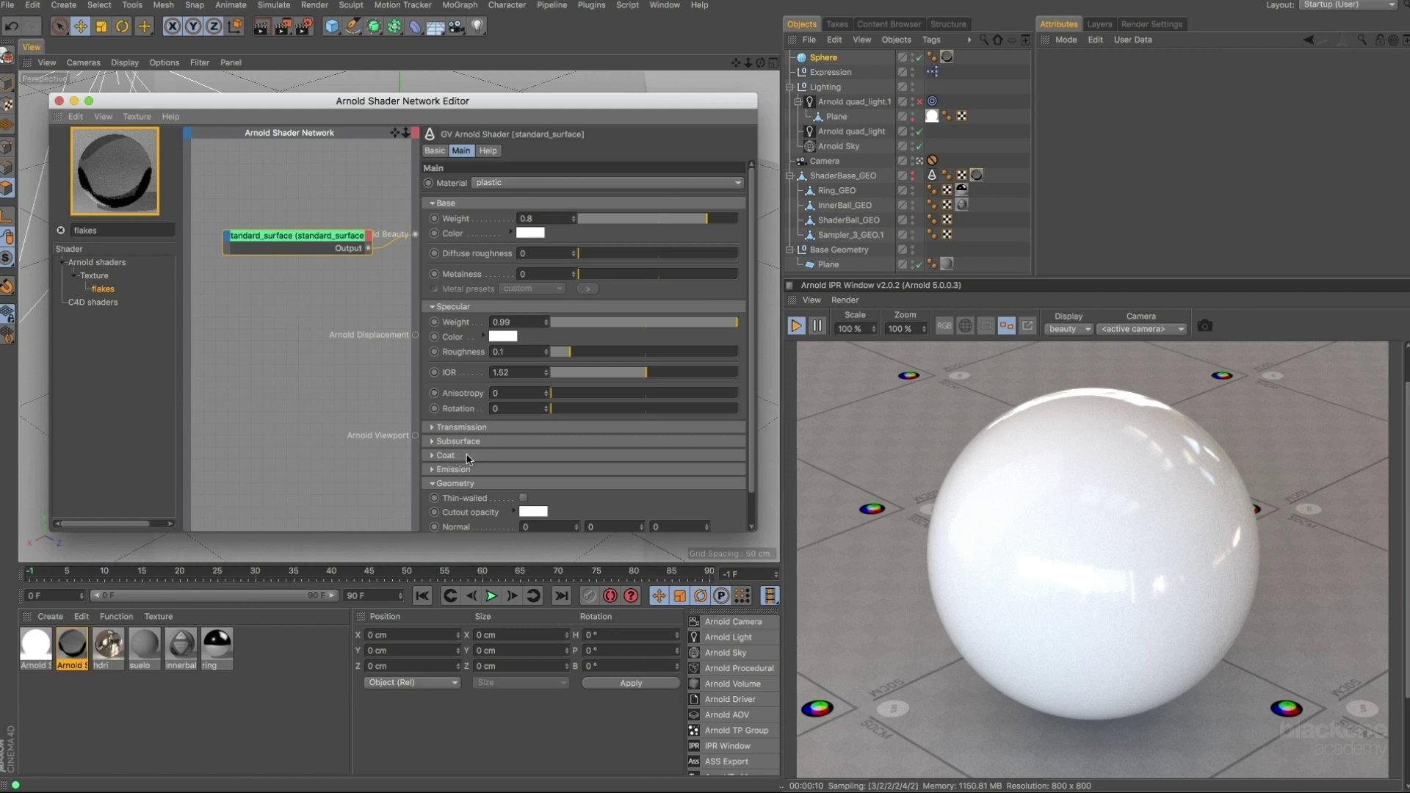
Expand the Coat settings of the Sphere's plastic standard_surface shader and collapse Base, leaving Specular expanded for comparison.
click(467, 457)
click(449, 203)
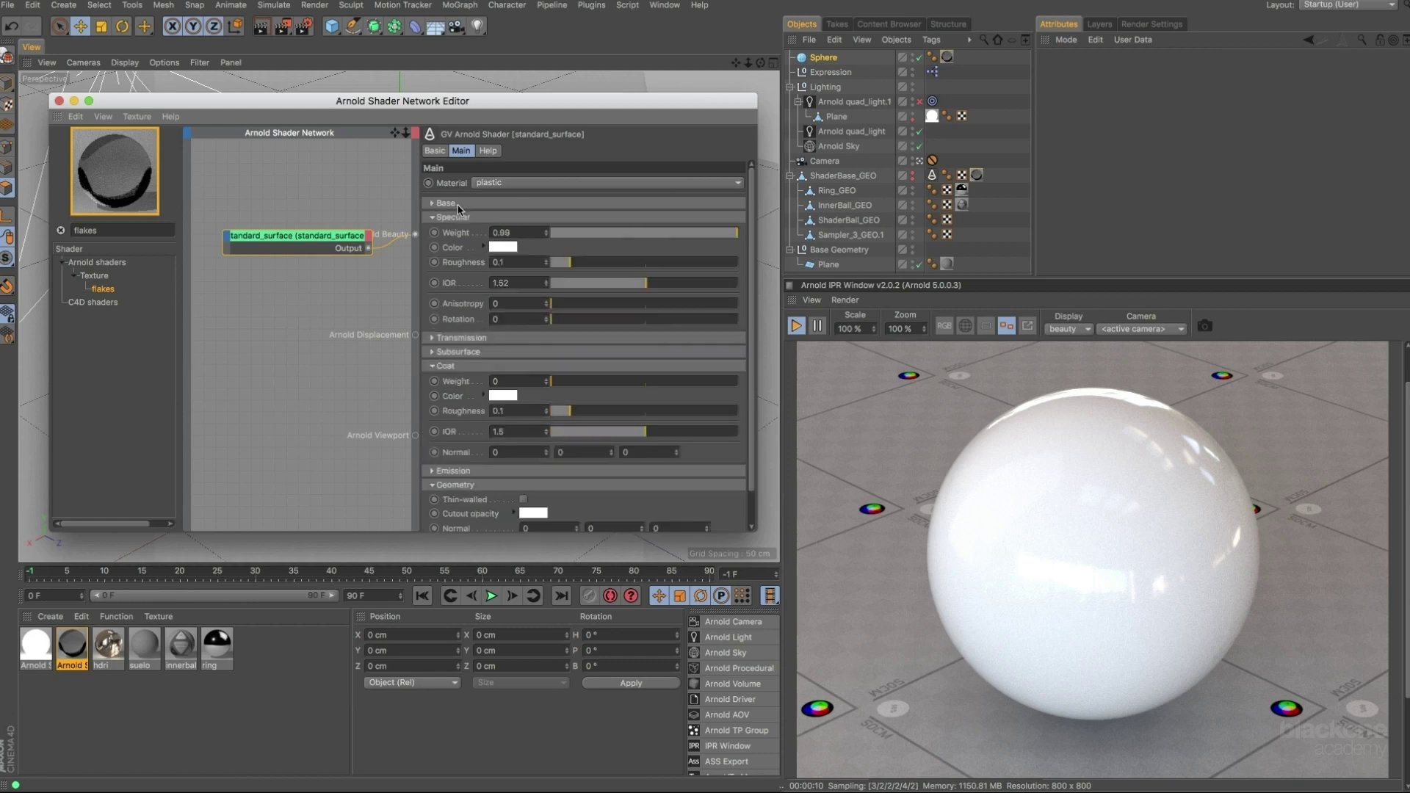
click(465, 216)
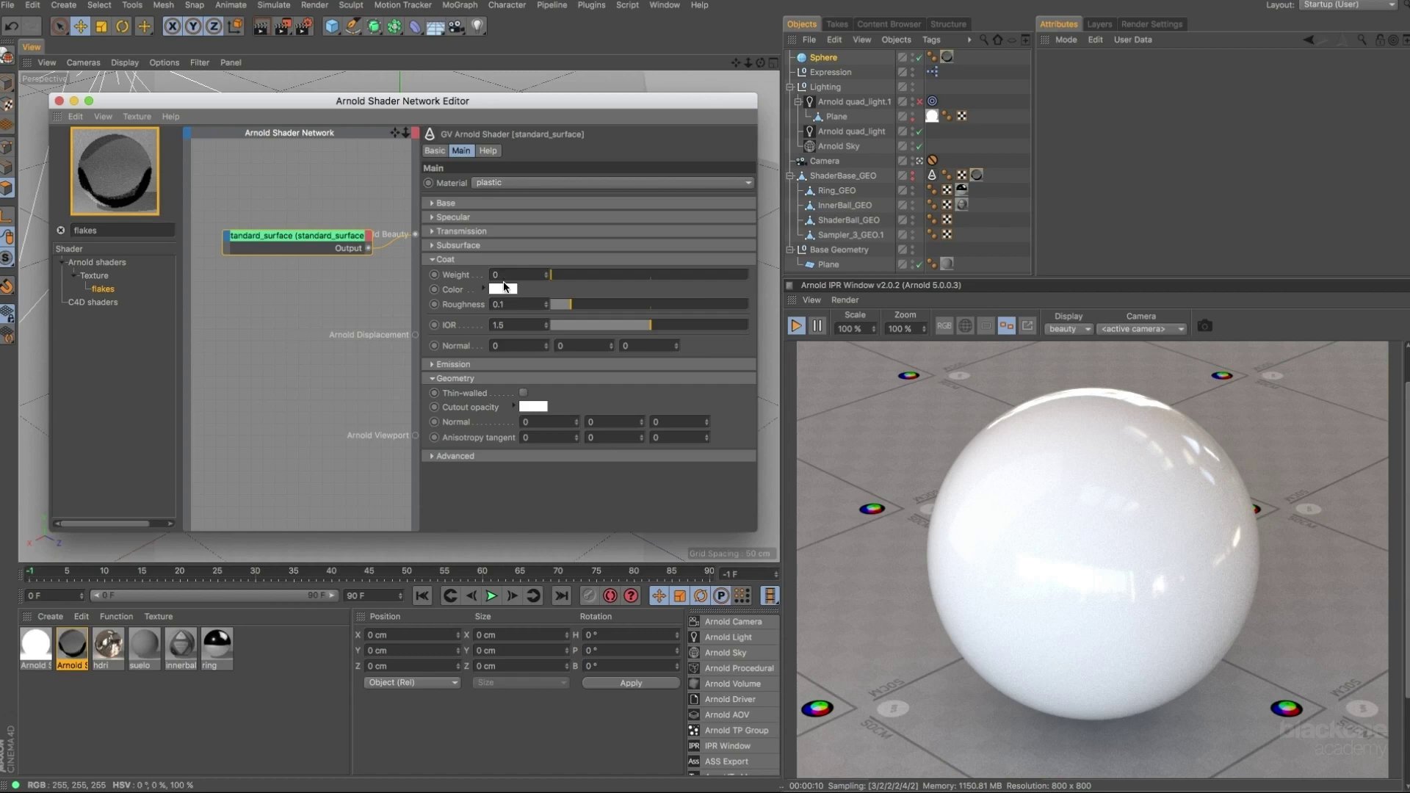
drag(296, 235, 293, 222)
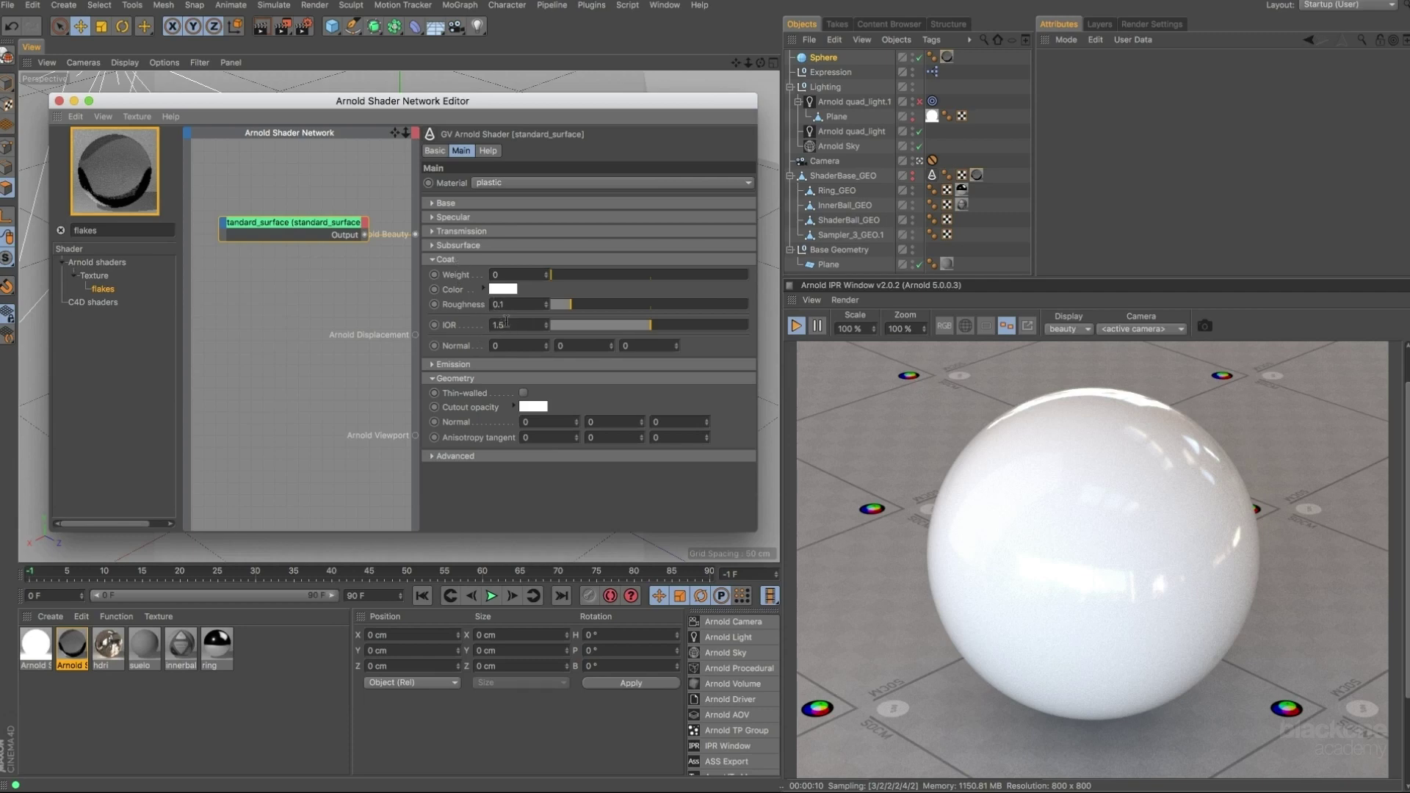
click(461, 218)
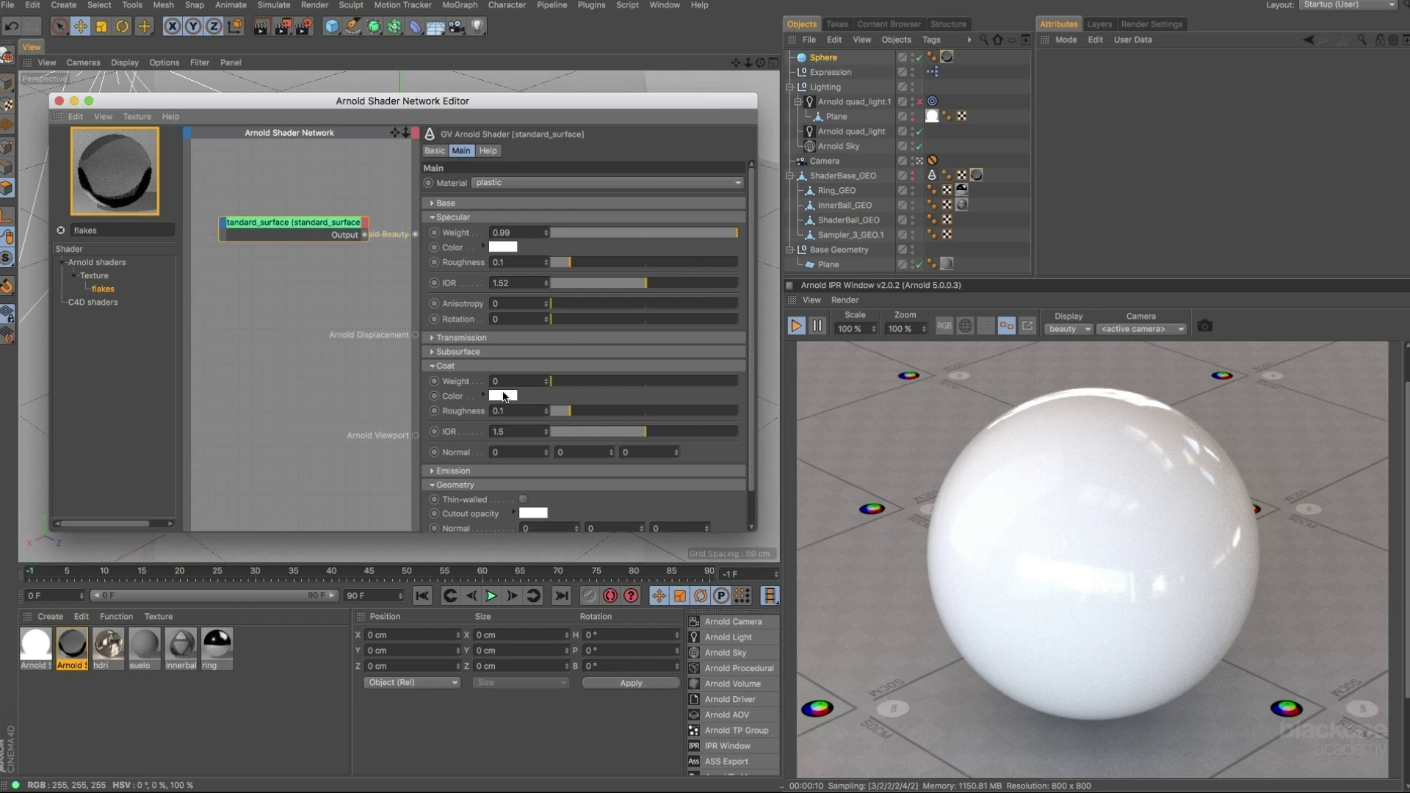
Set the Coat Color to a pink with hue 0°, saturation 46% and value 100%, and raise the Coat Weight to 1.
mouse_move(505, 397)
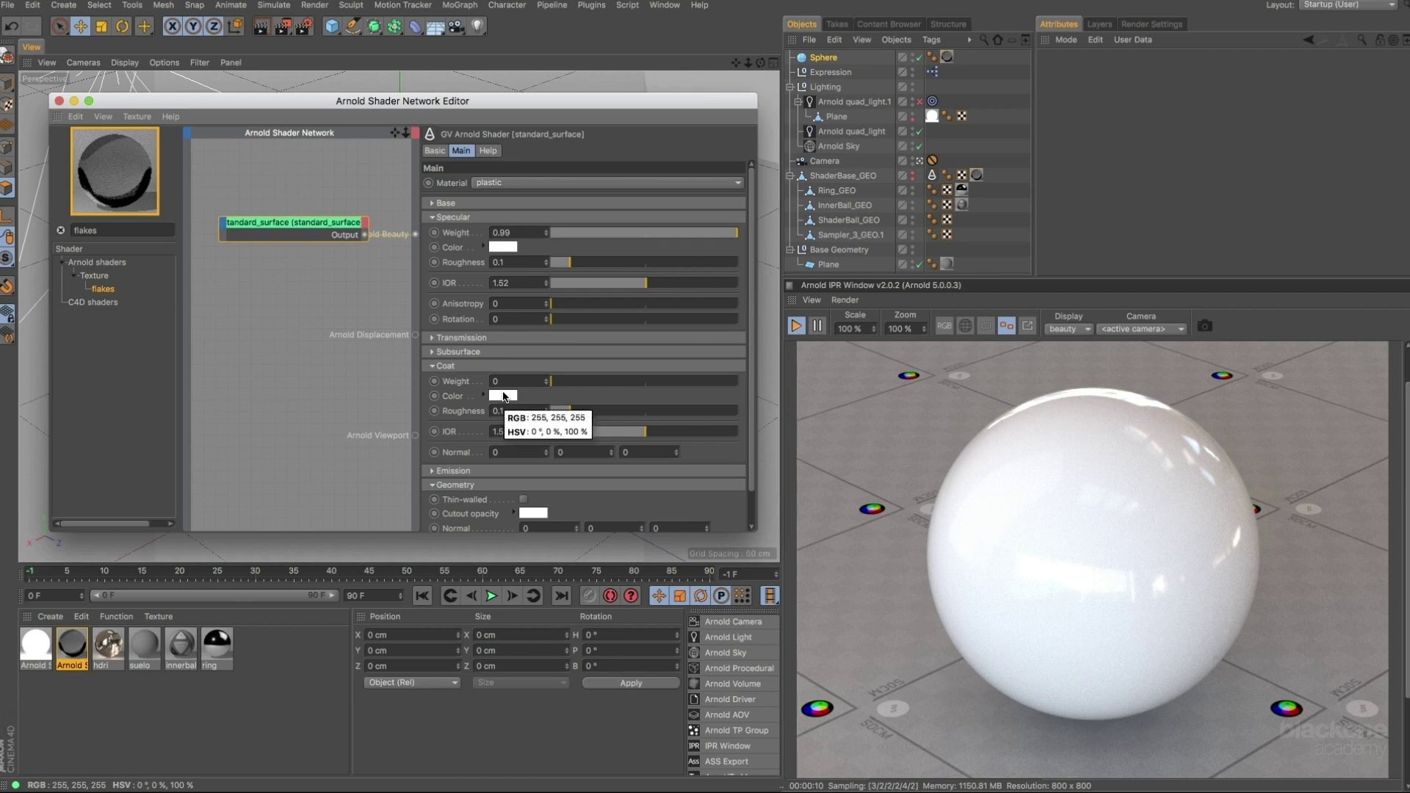
click(504, 397)
drag(507, 407, 532, 408)
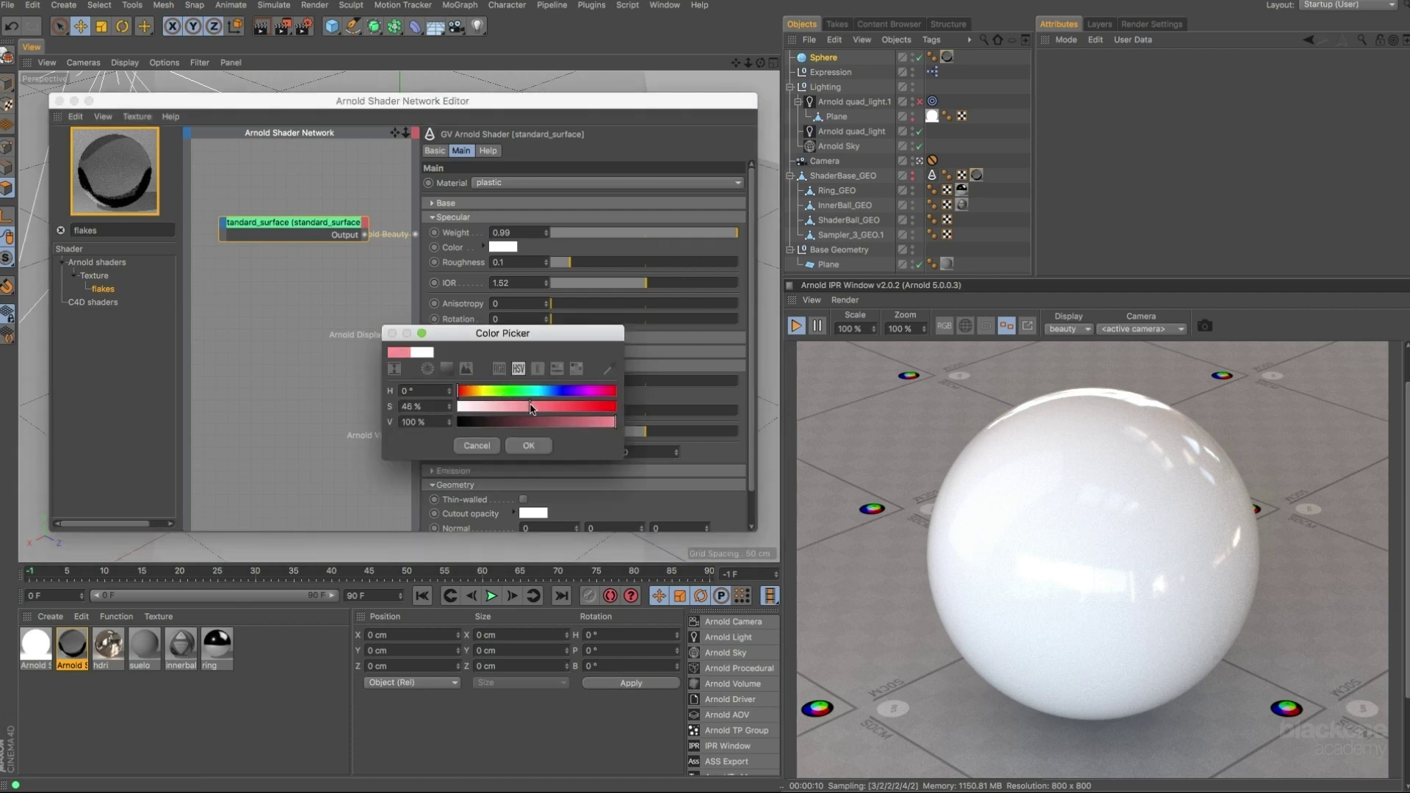
click(528, 445)
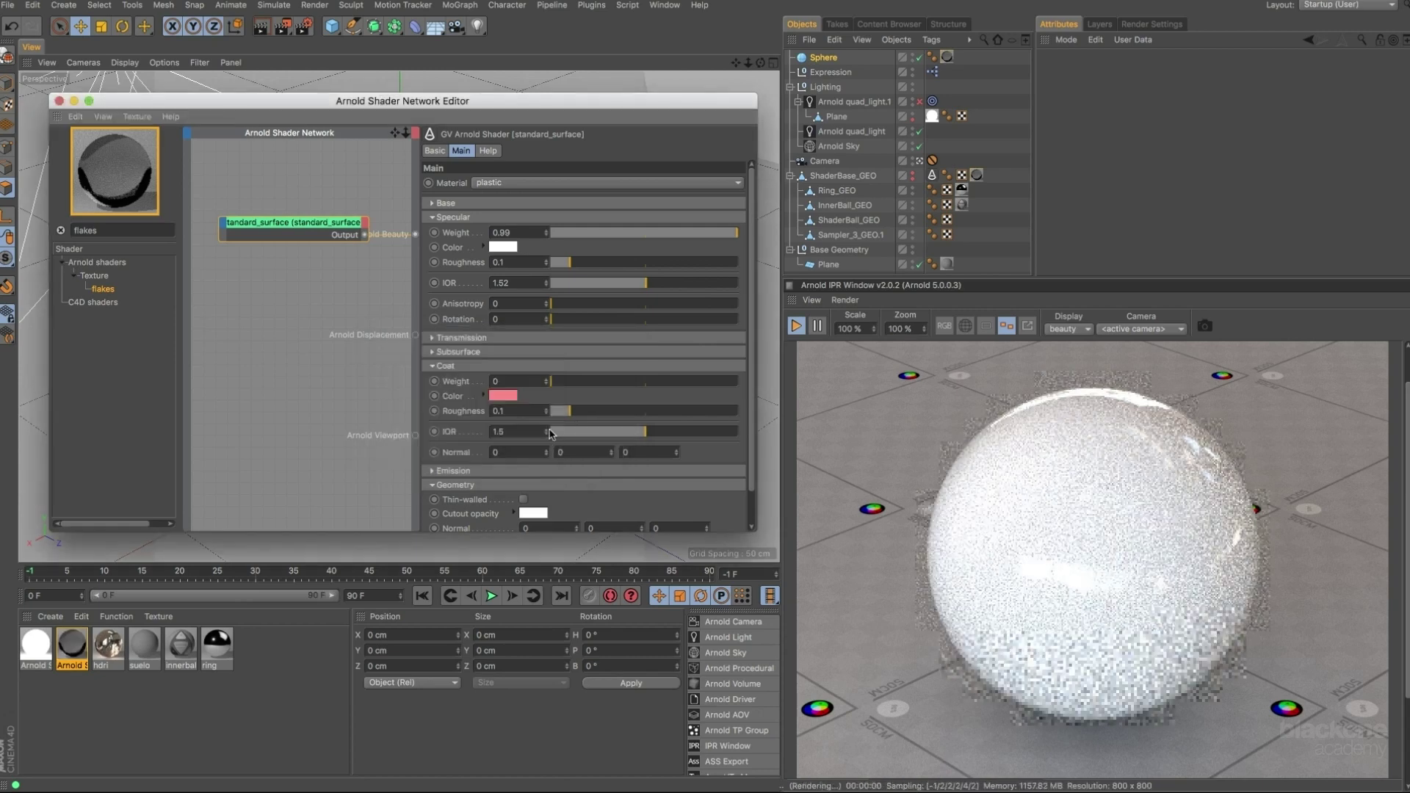
drag(551, 382, 744, 381)
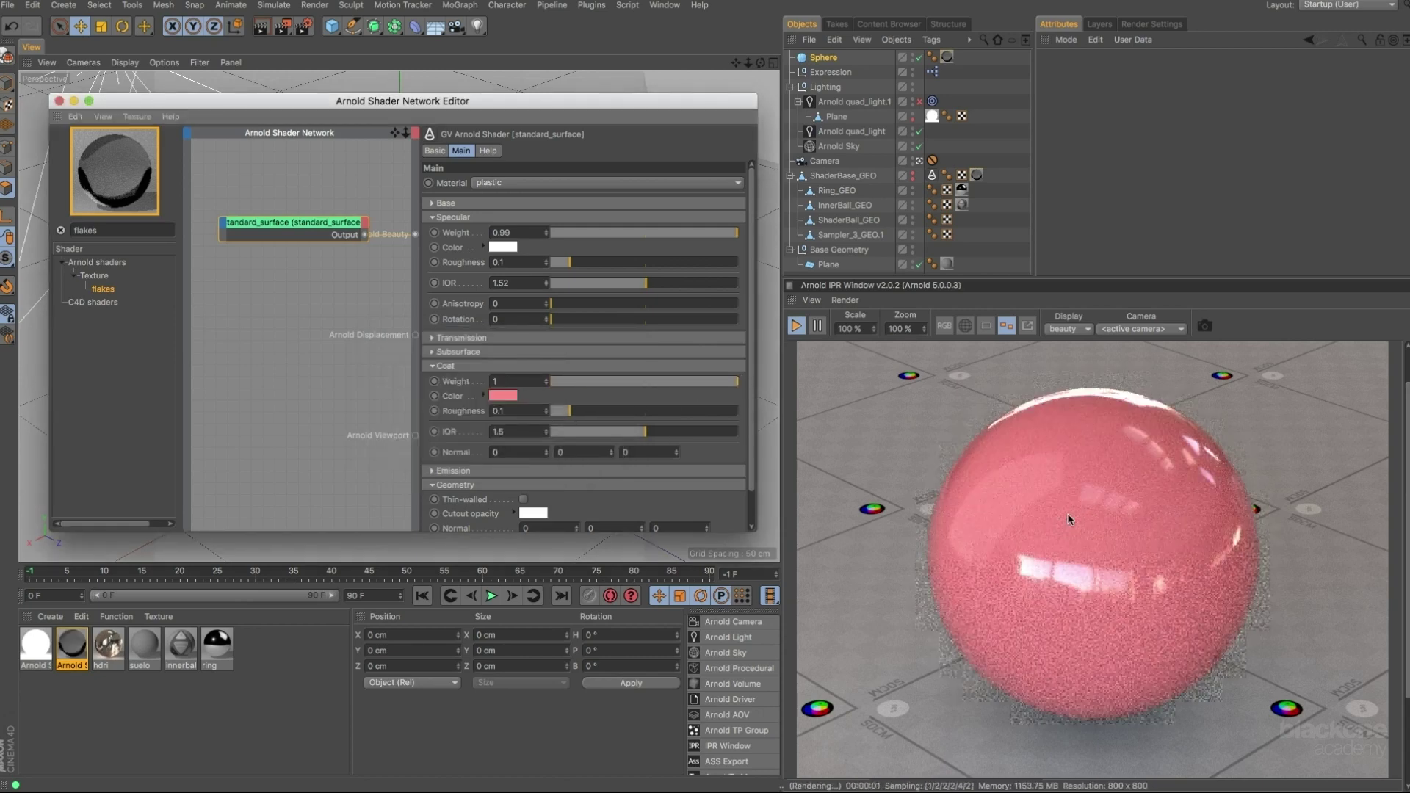
Set the standard_surface Specular Color to a green with hue 121°, saturation 86% and value 100%.
click(506, 247)
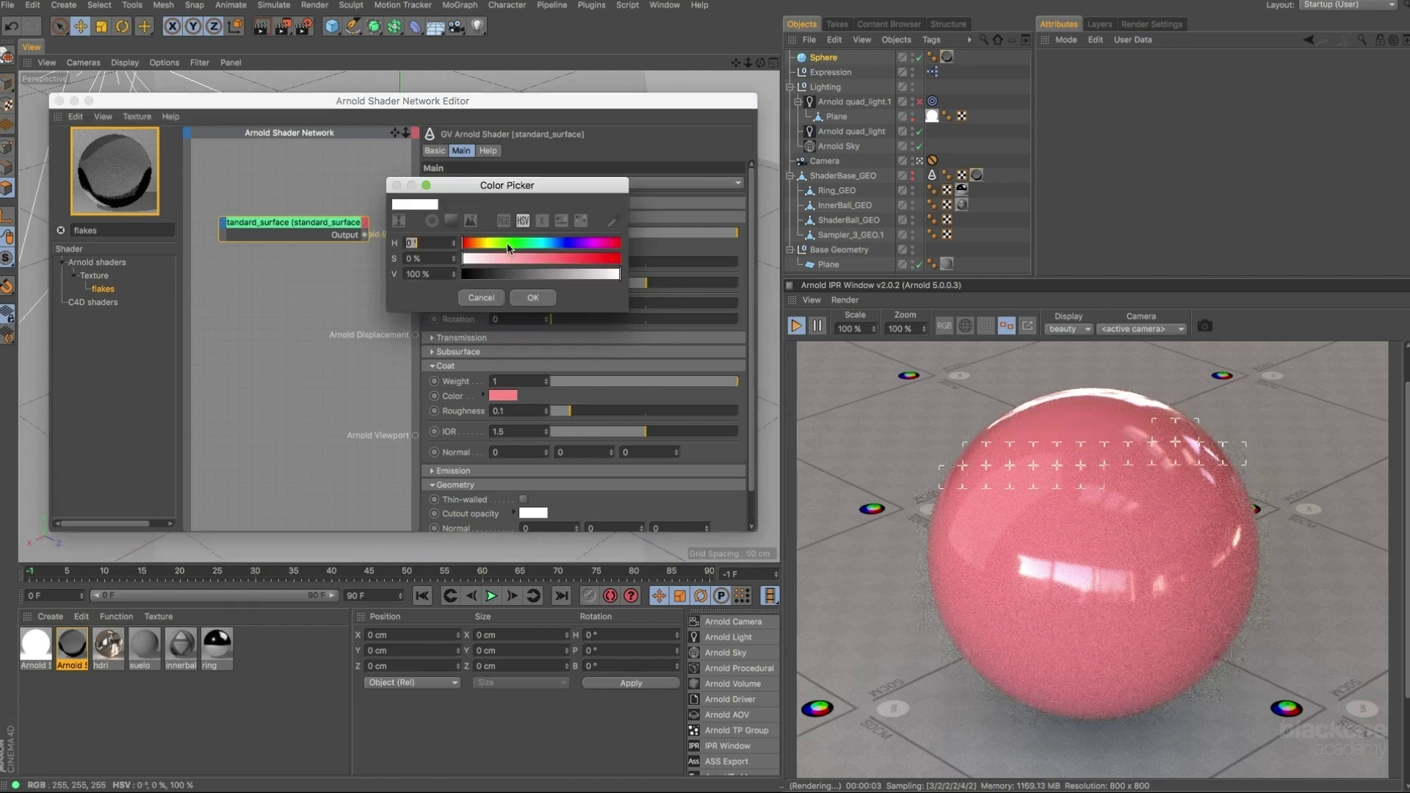
click(515, 243)
click(599, 259)
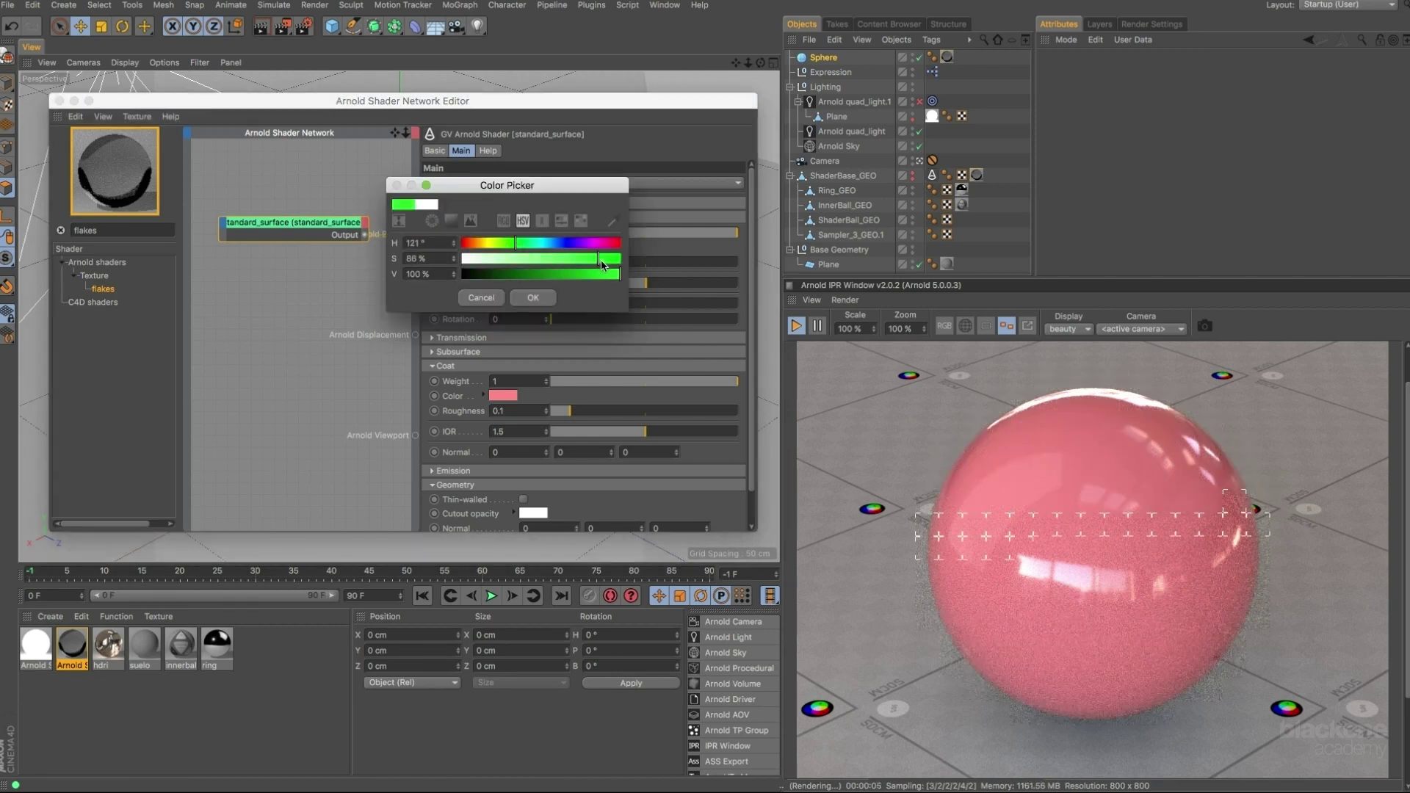
click(535, 298)
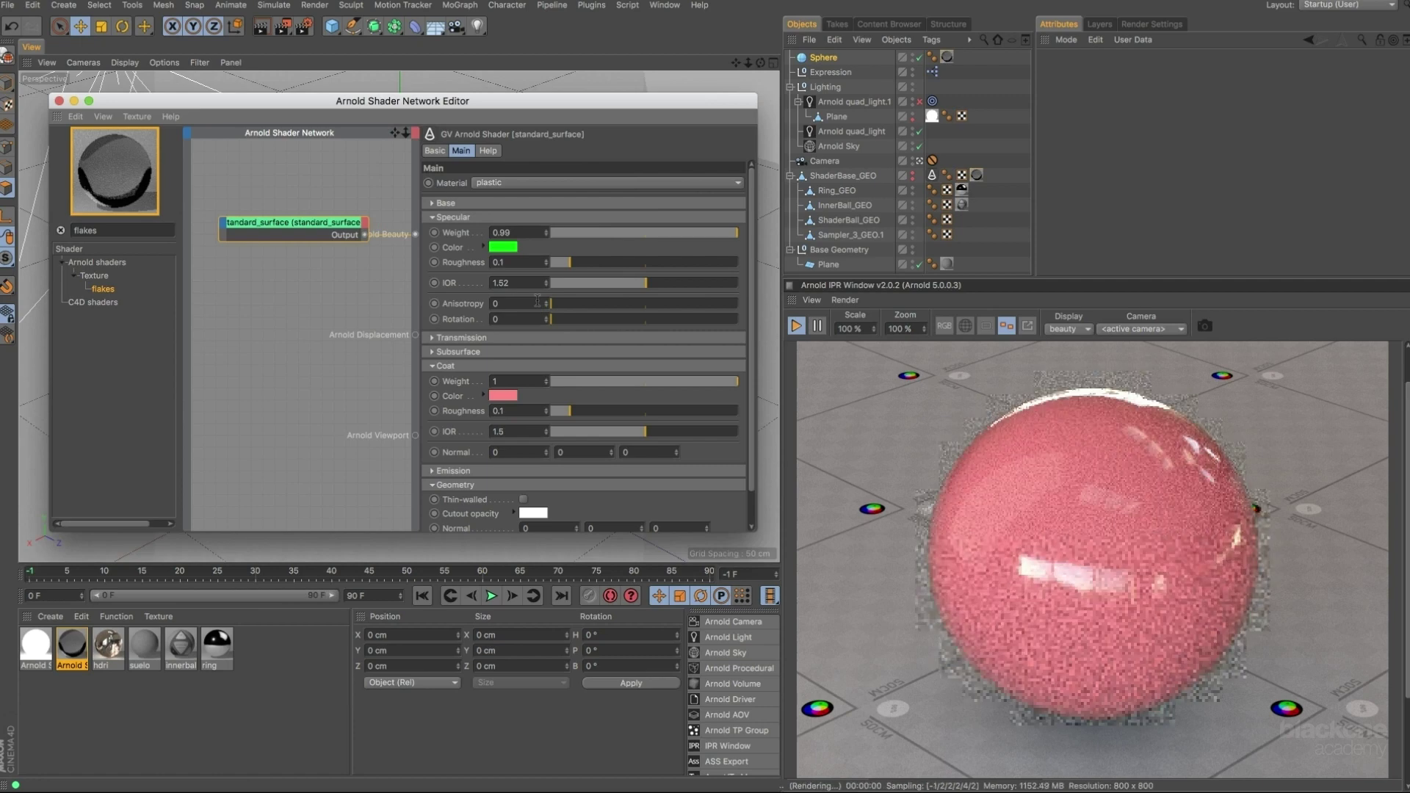
Return the Specular Color to white by setting its saturation to 0%.
click(503, 246)
click(456, 259)
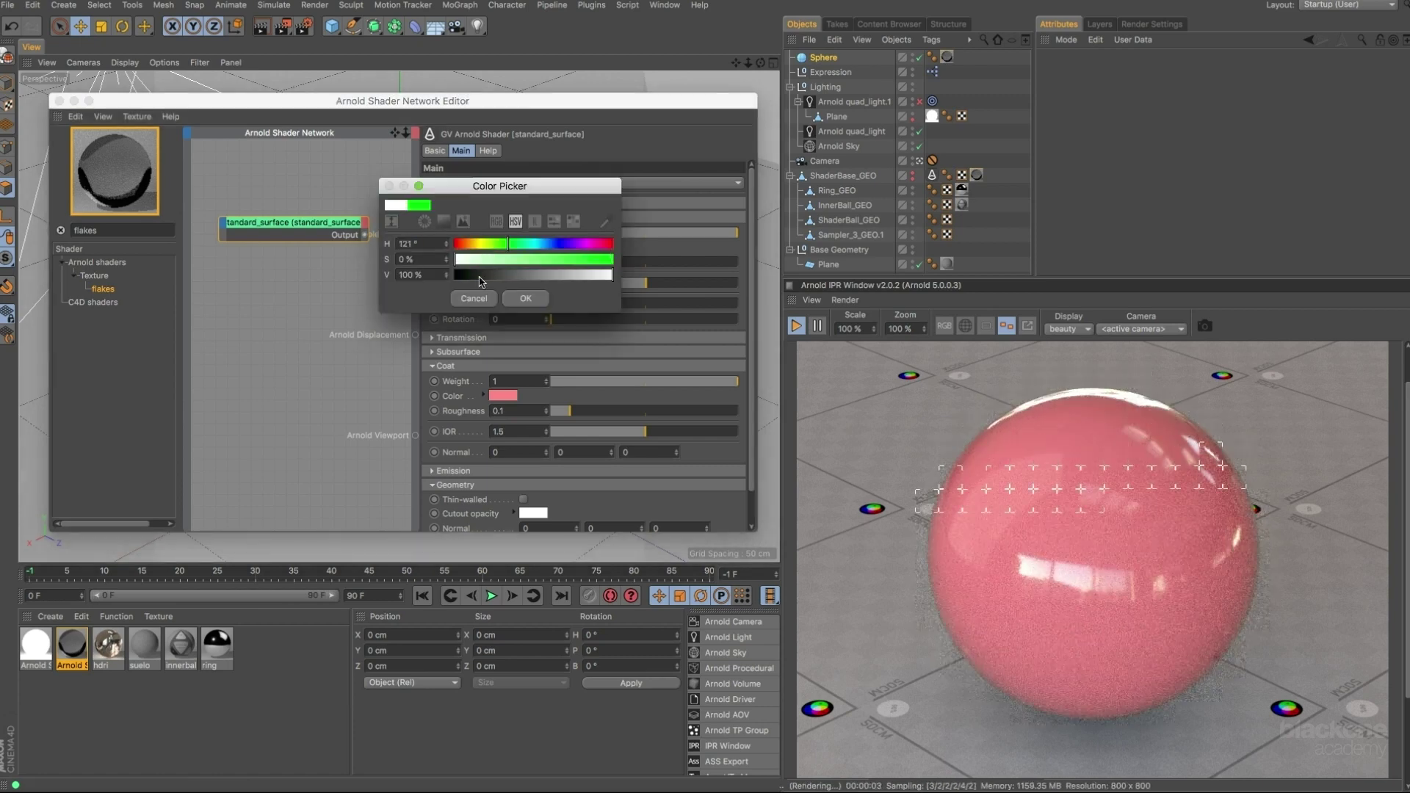
click(527, 298)
Set the Base Color of the standard_surface shader to a light green with hue 114°, saturation 66% and value 100%.
scroll(539, 252, up, 3)
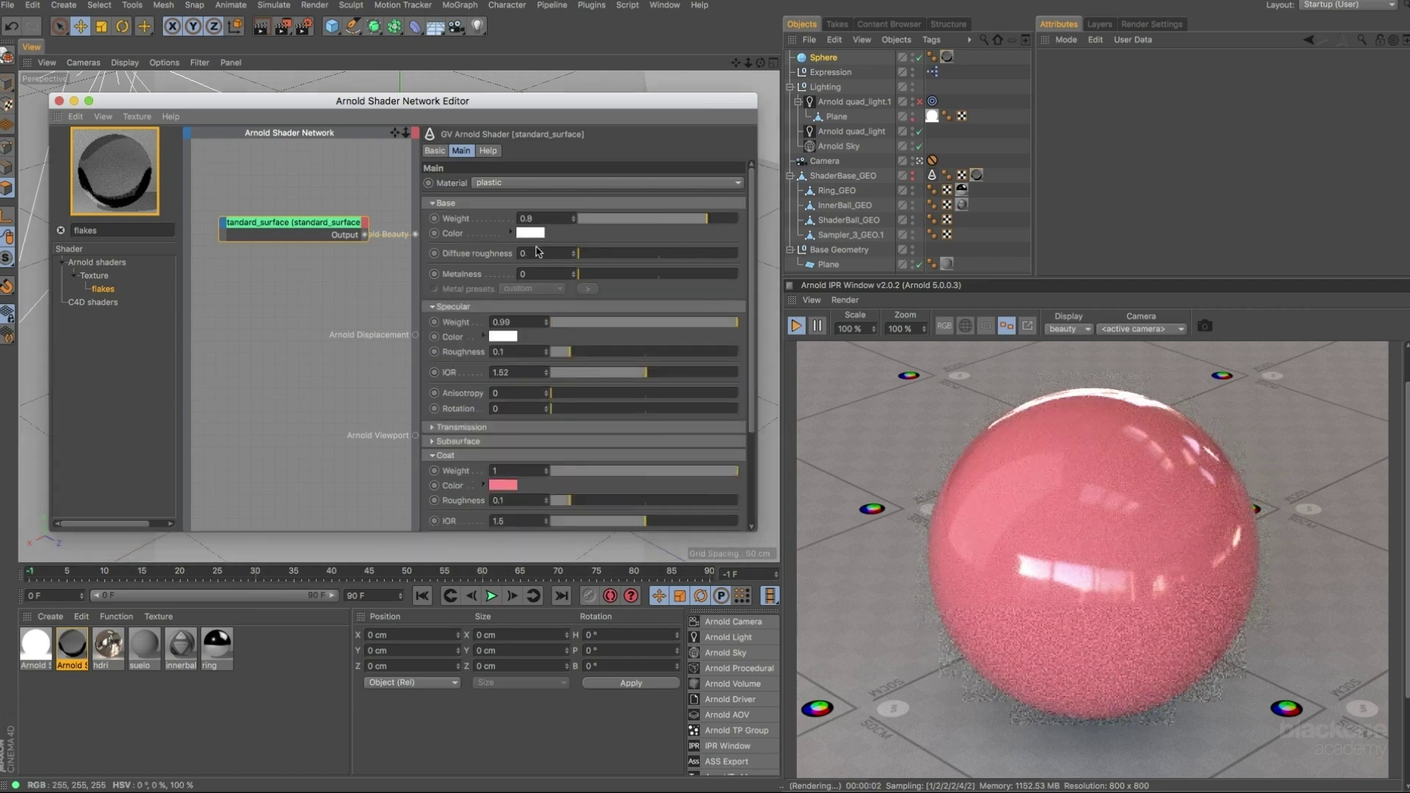
click(536, 233)
click(540, 231)
drag(542, 246, 594, 247)
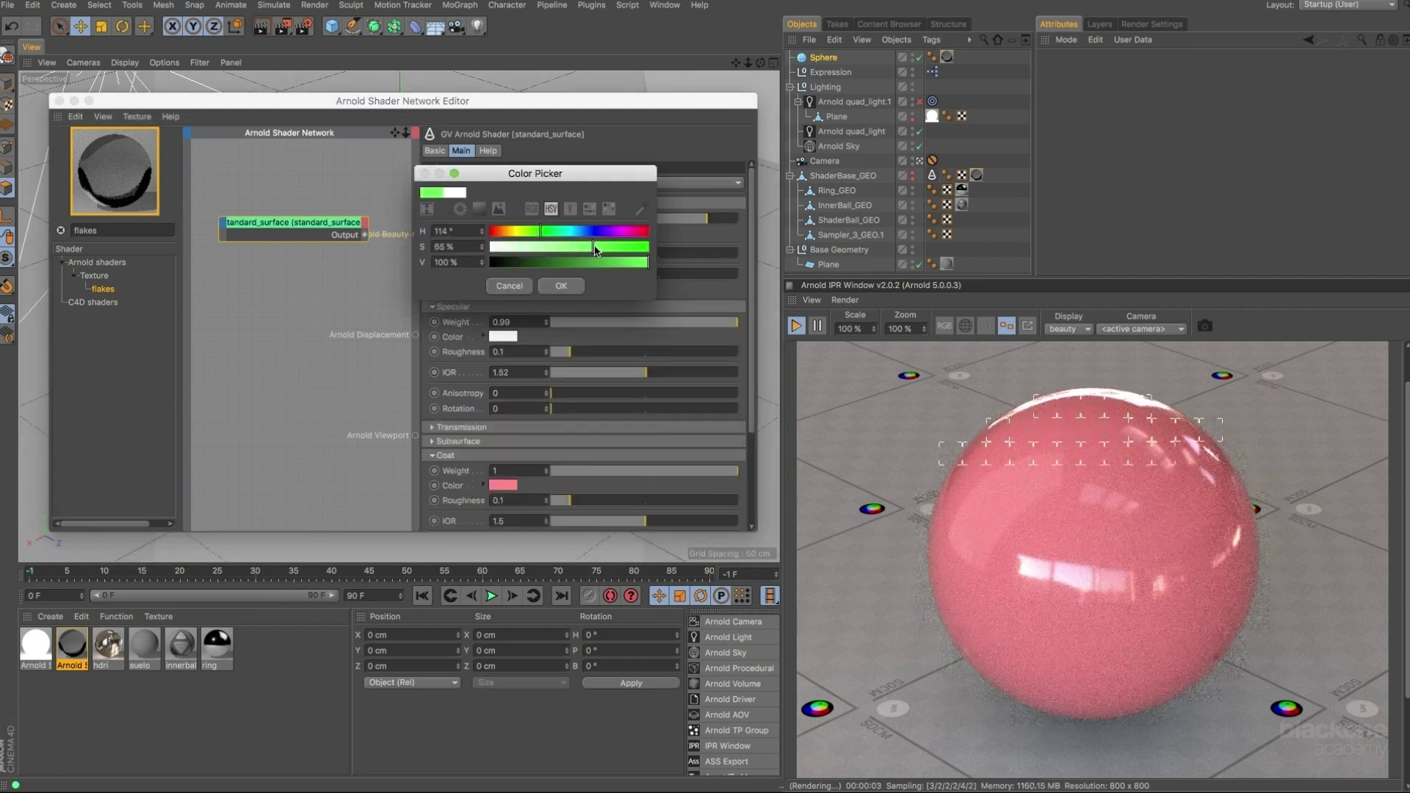
click(556, 285)
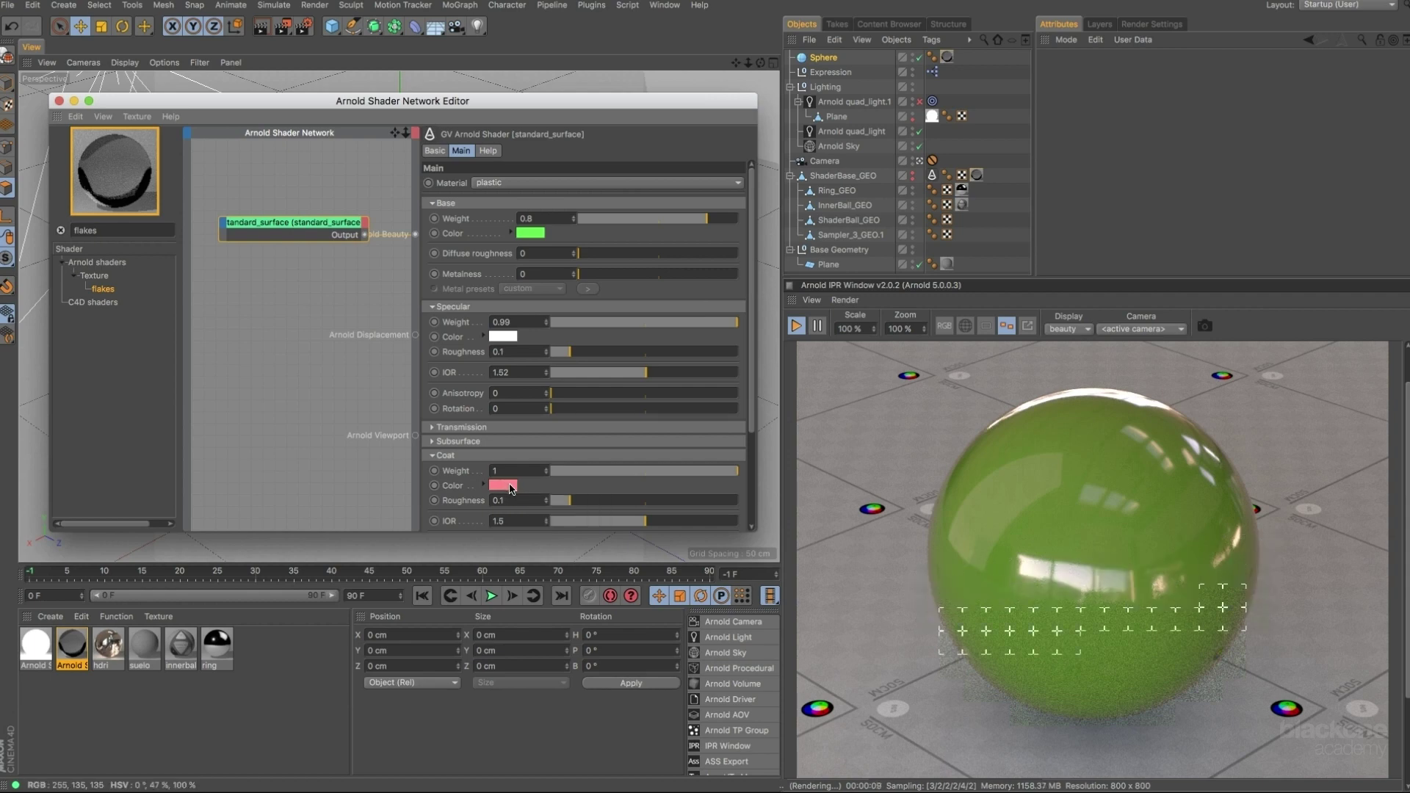
Return the Base Color of the standard_surface shader to white.
click(531, 235)
drag(510, 251, 471, 261)
click(563, 291)
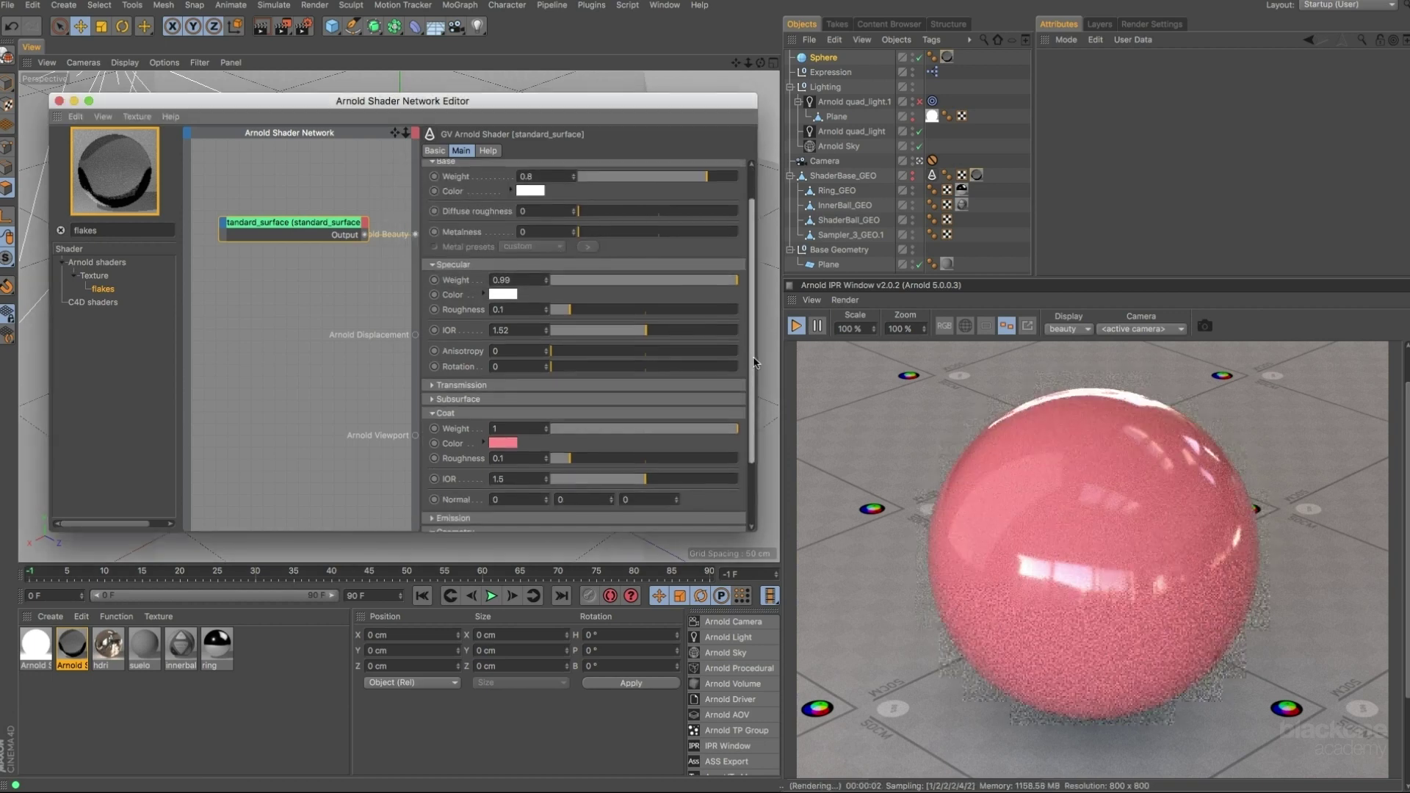
Desaturate the Coat Color of the standard_surface shader to white.
scroll(661, 367, down, 5)
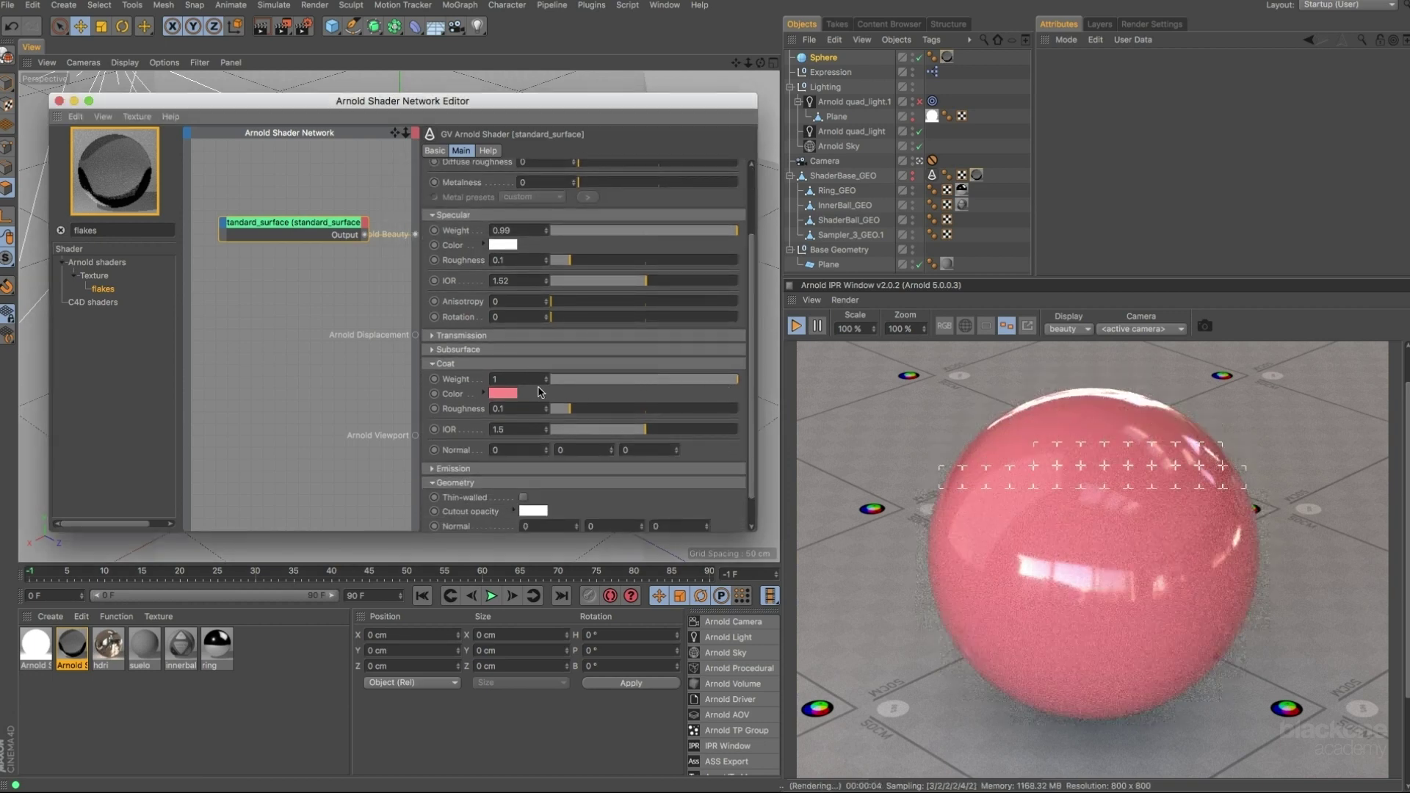
click(515, 396)
drag(504, 413, 471, 412)
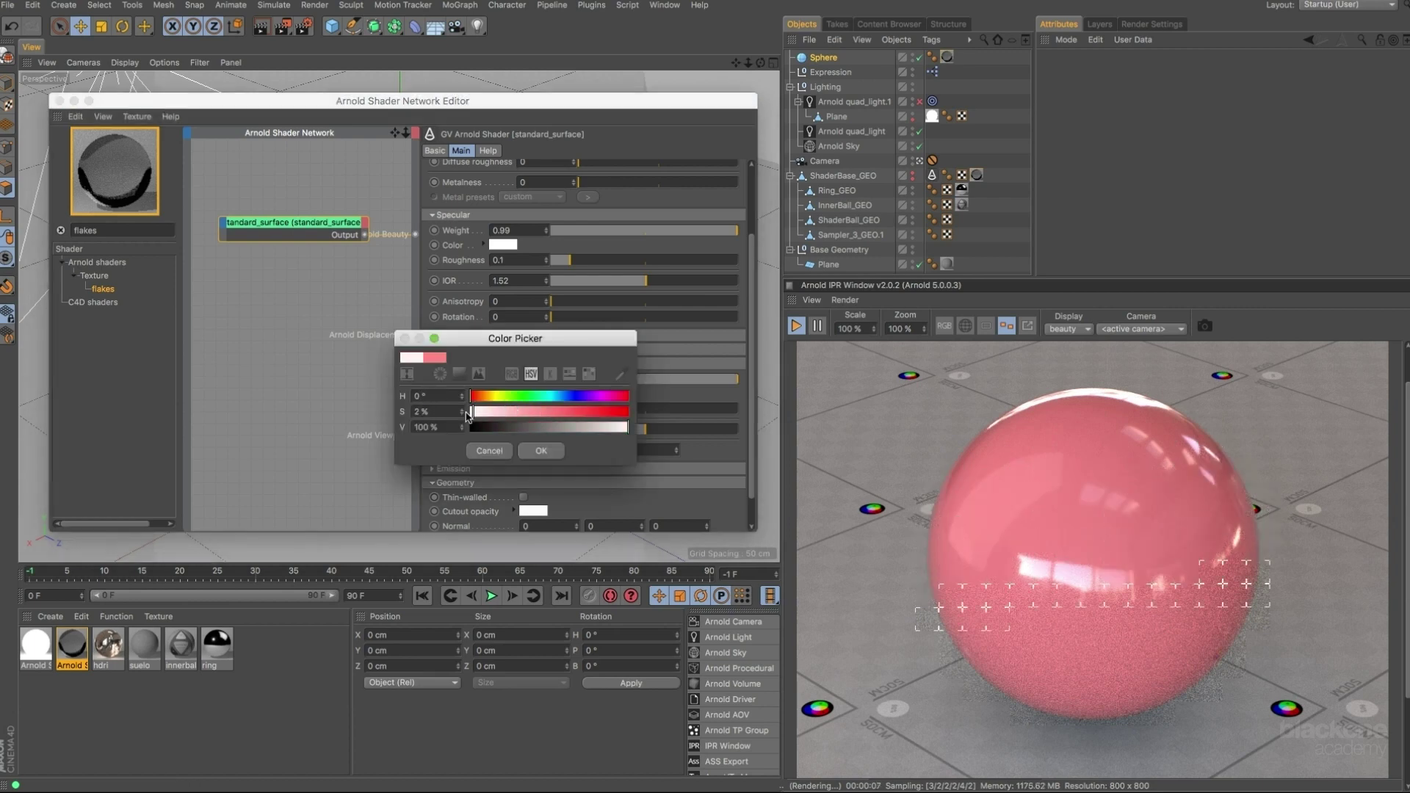
click(541, 451)
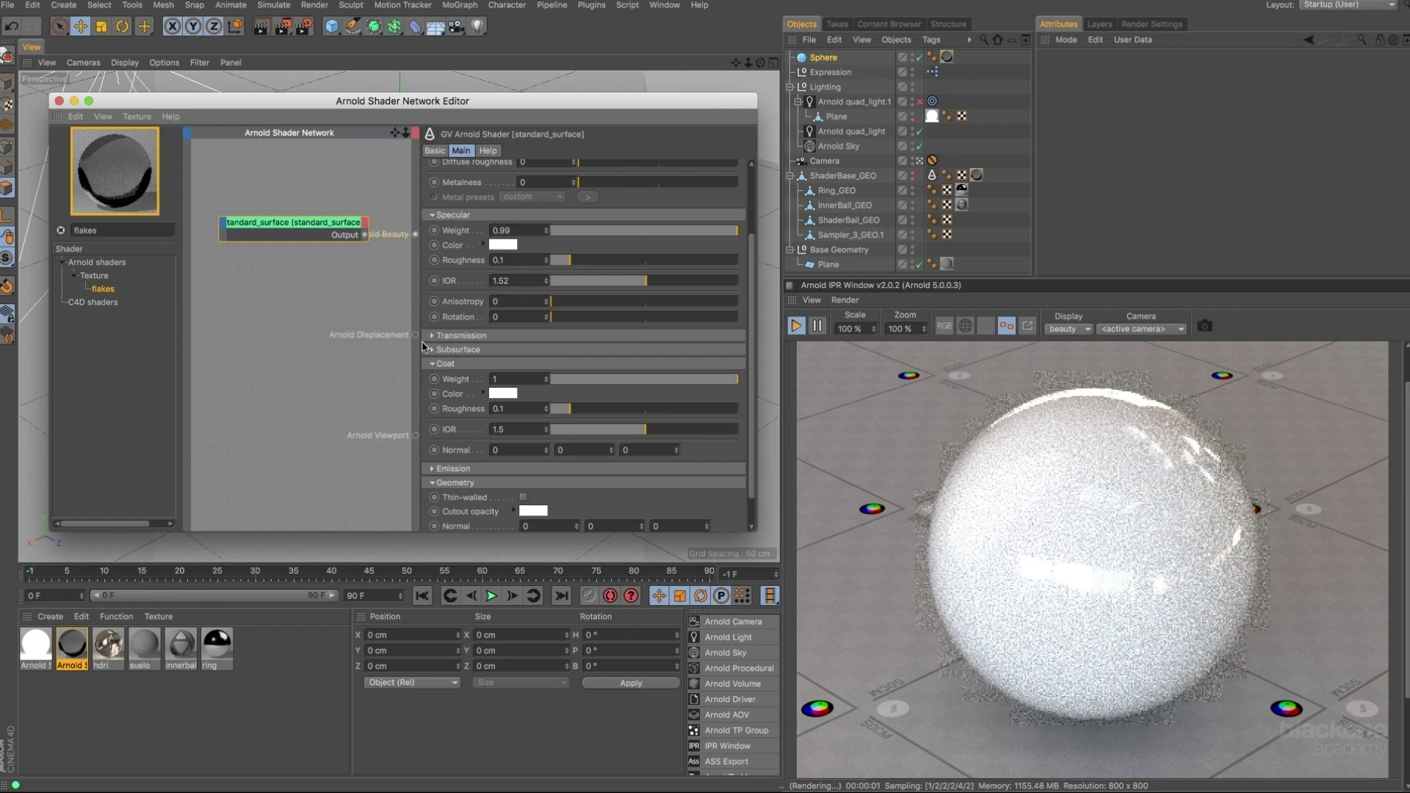
Add a flakes texture node to the shader network and connect its output to Arnold Beauty.
drag(103, 231, 61, 232)
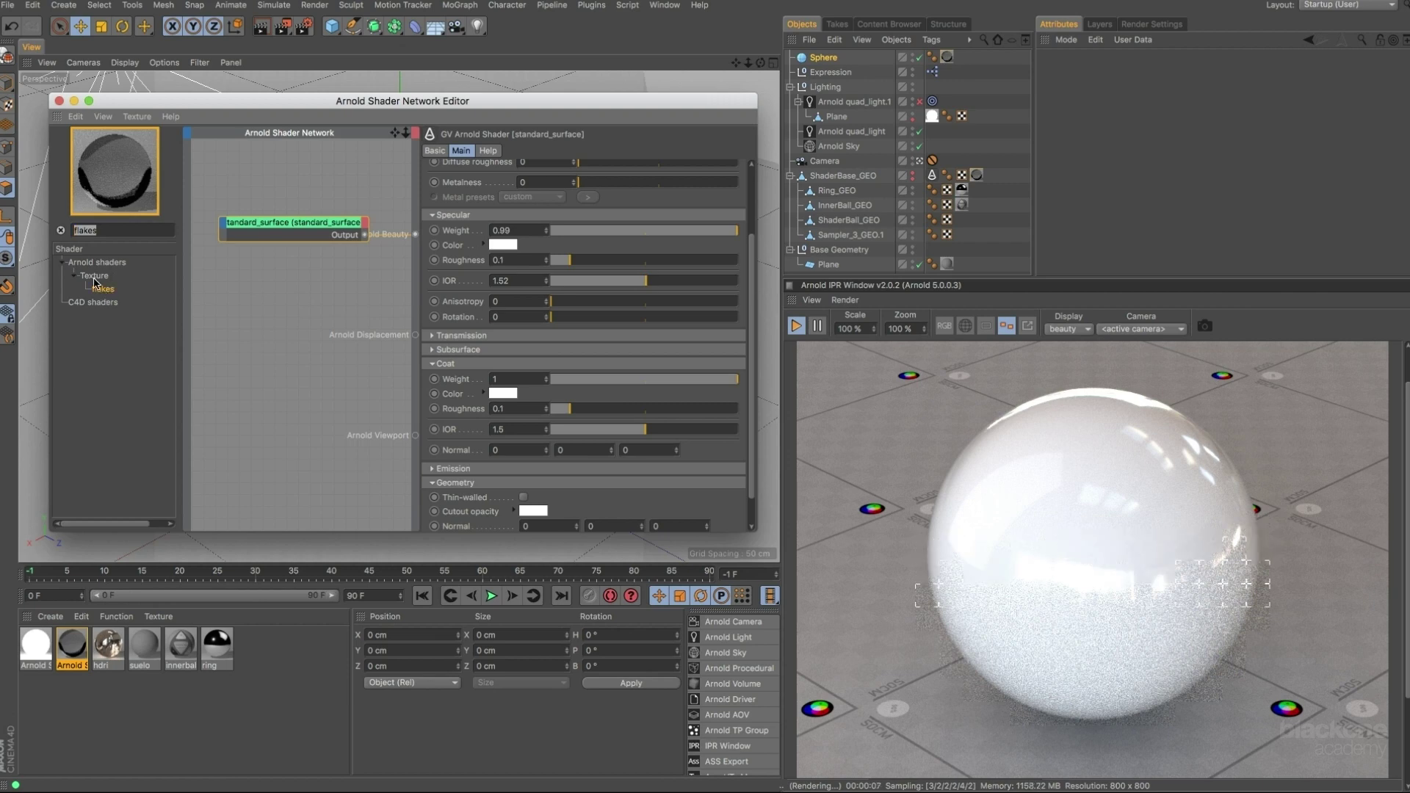
click(123, 298)
drag(265, 338, 414, 234)
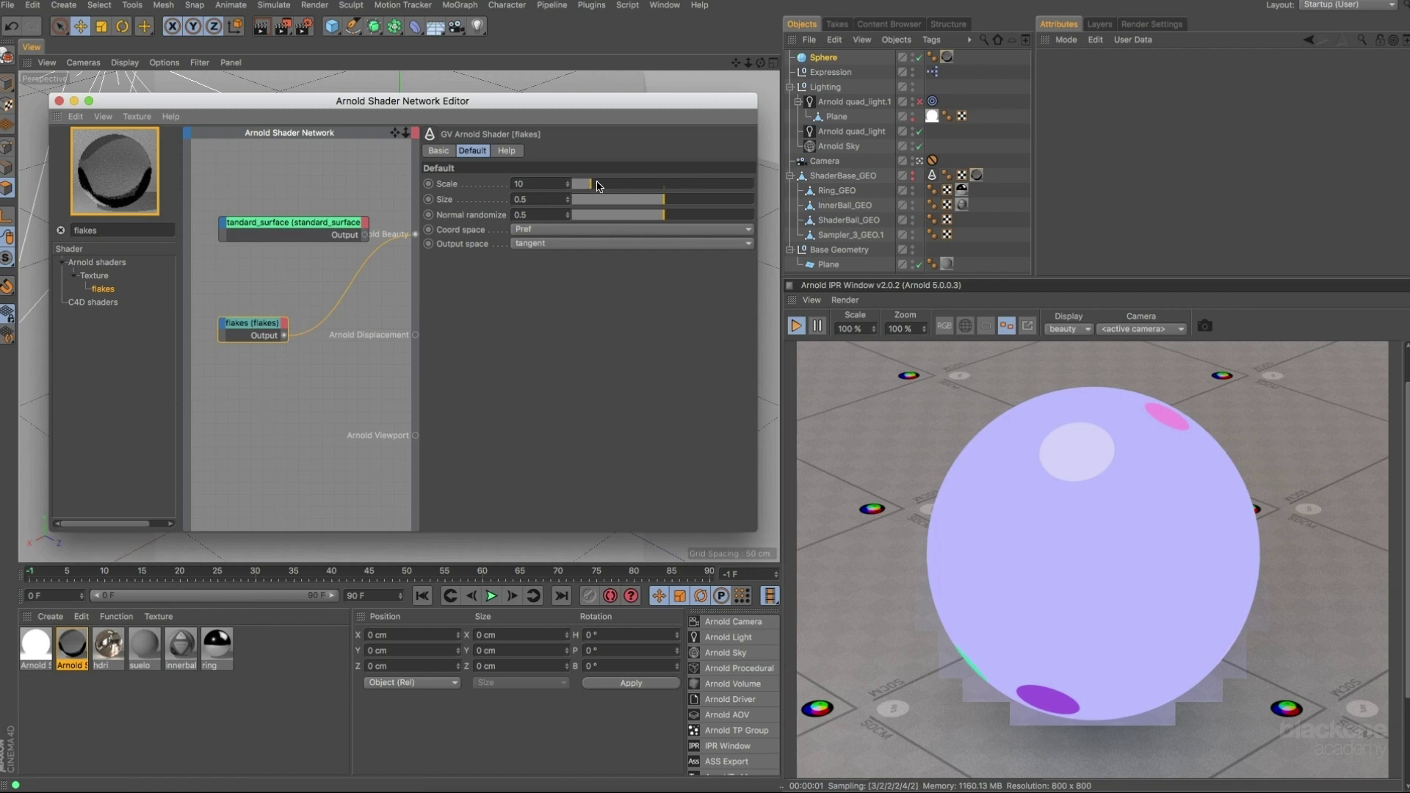
Set the Scale of the flakes shader to 500.
drag(598, 186, 706, 193)
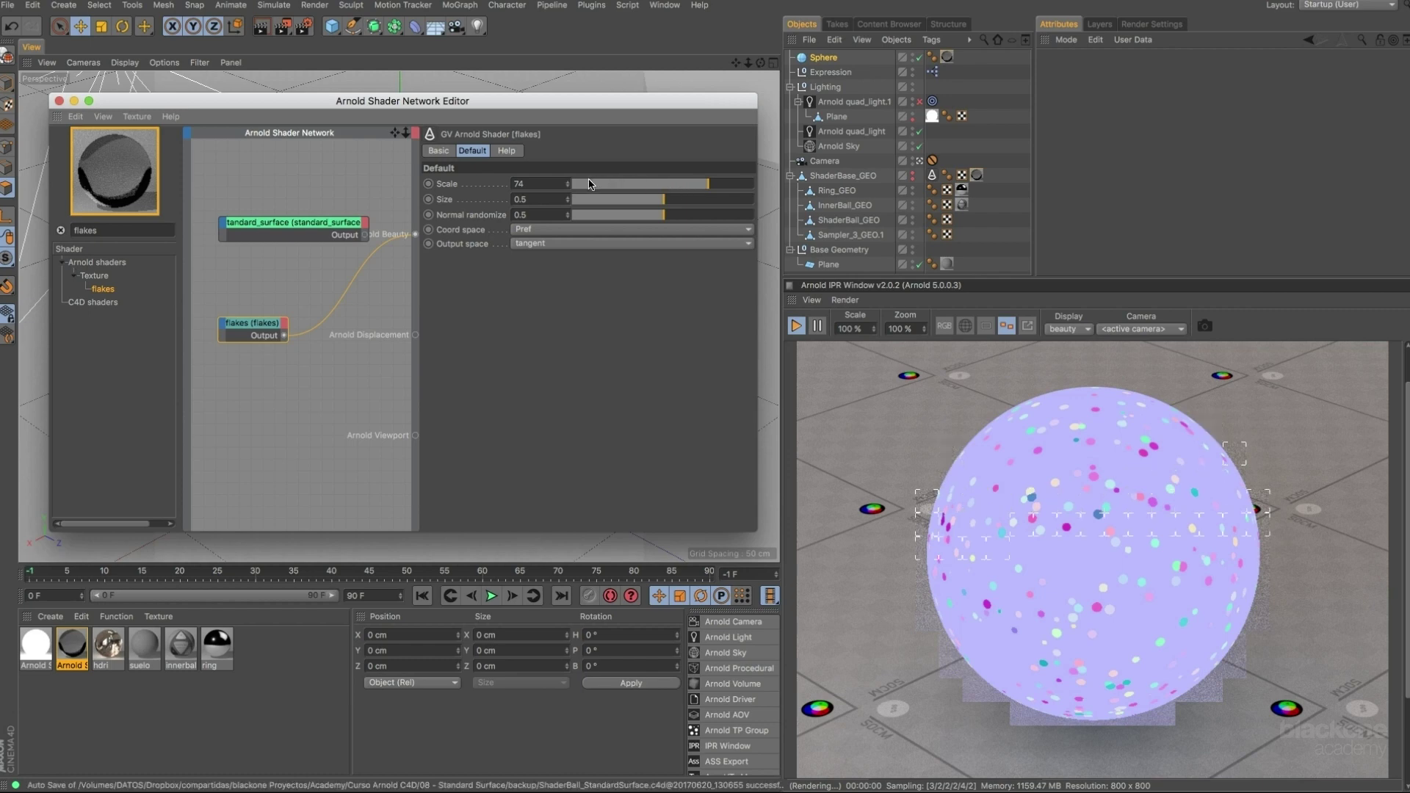
double_click(514, 183)
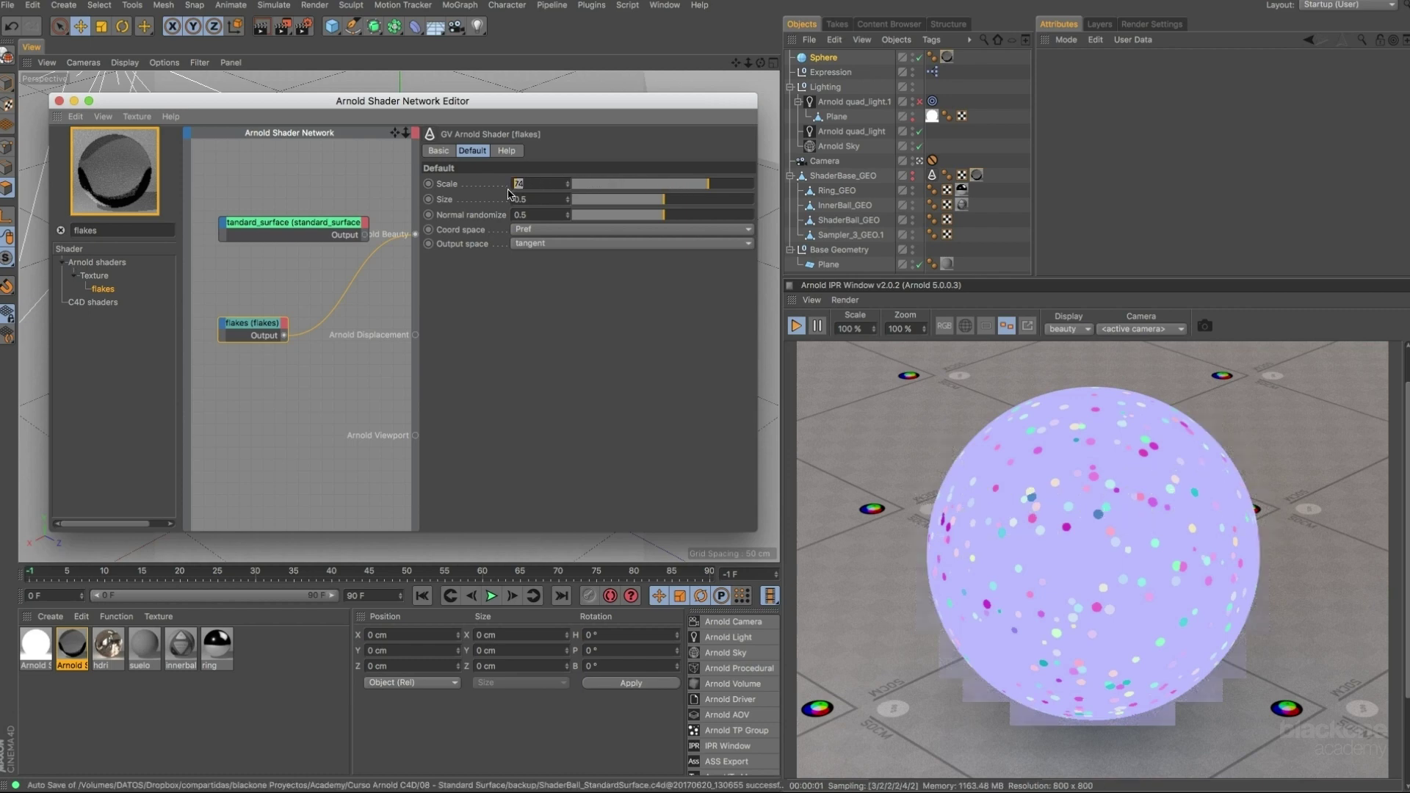
text(500)
key(Return)
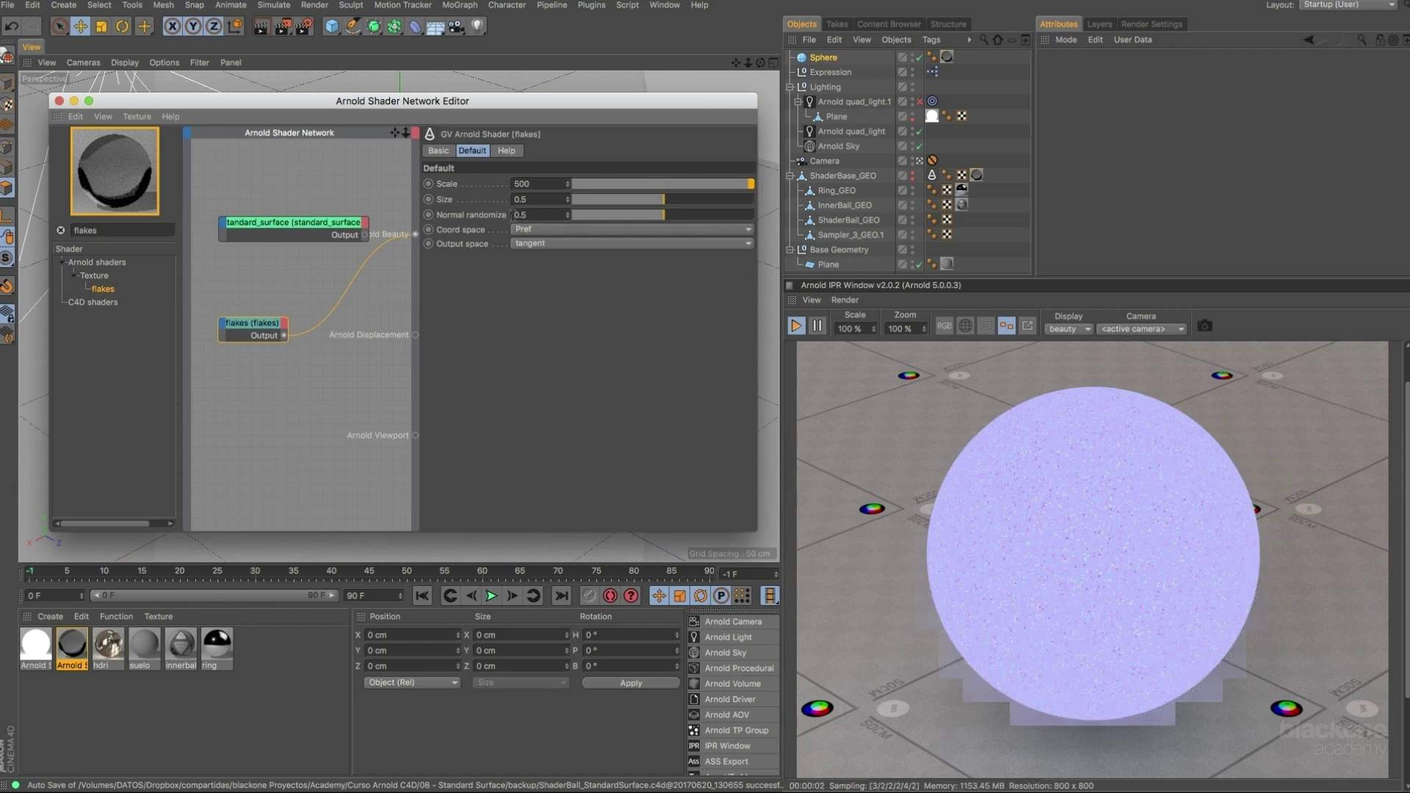
Move the flakes and standard_surface nodes farther apart to make room for another node between them.
drag(261, 330, 262, 350)
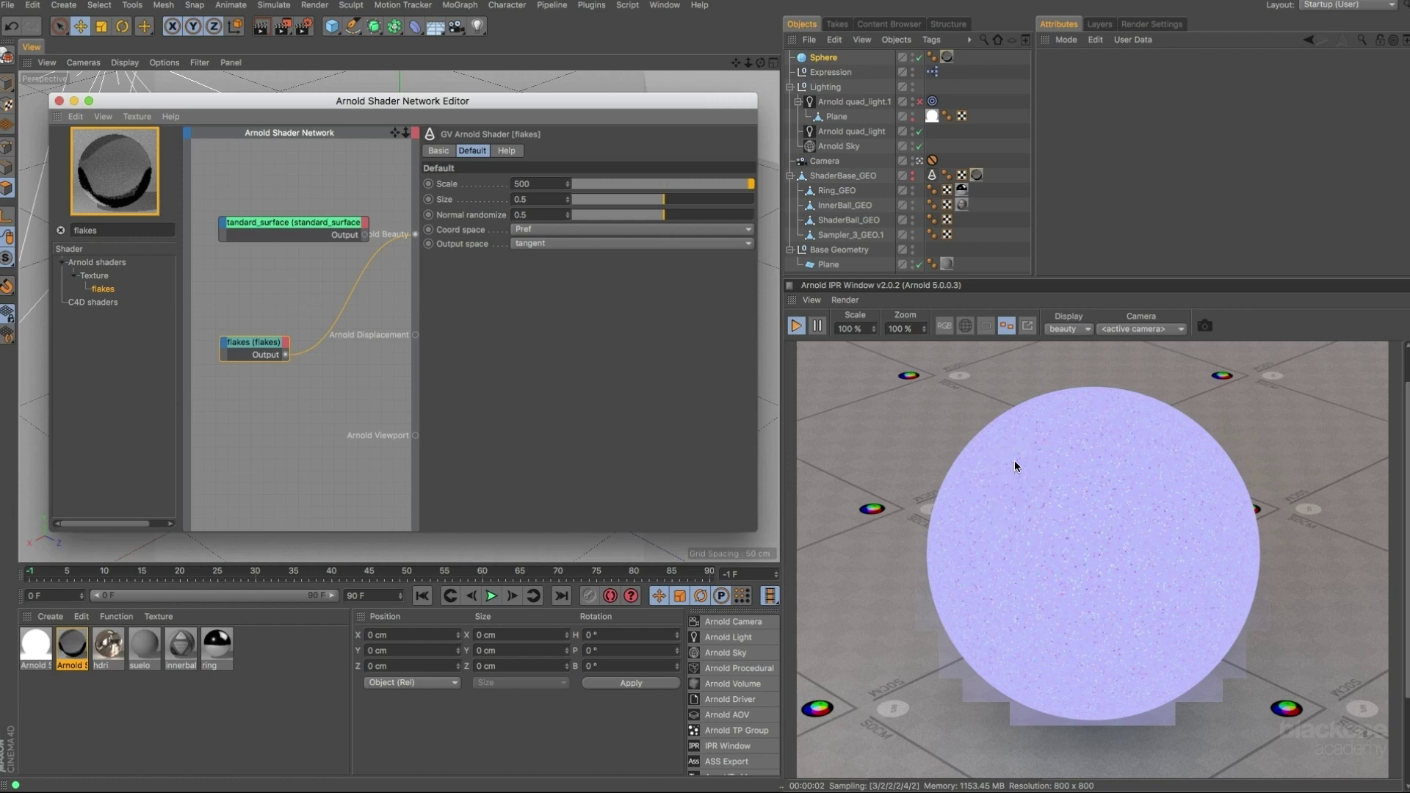
drag(272, 347, 261, 351)
drag(279, 232, 287, 227)
drag(255, 343, 254, 349)
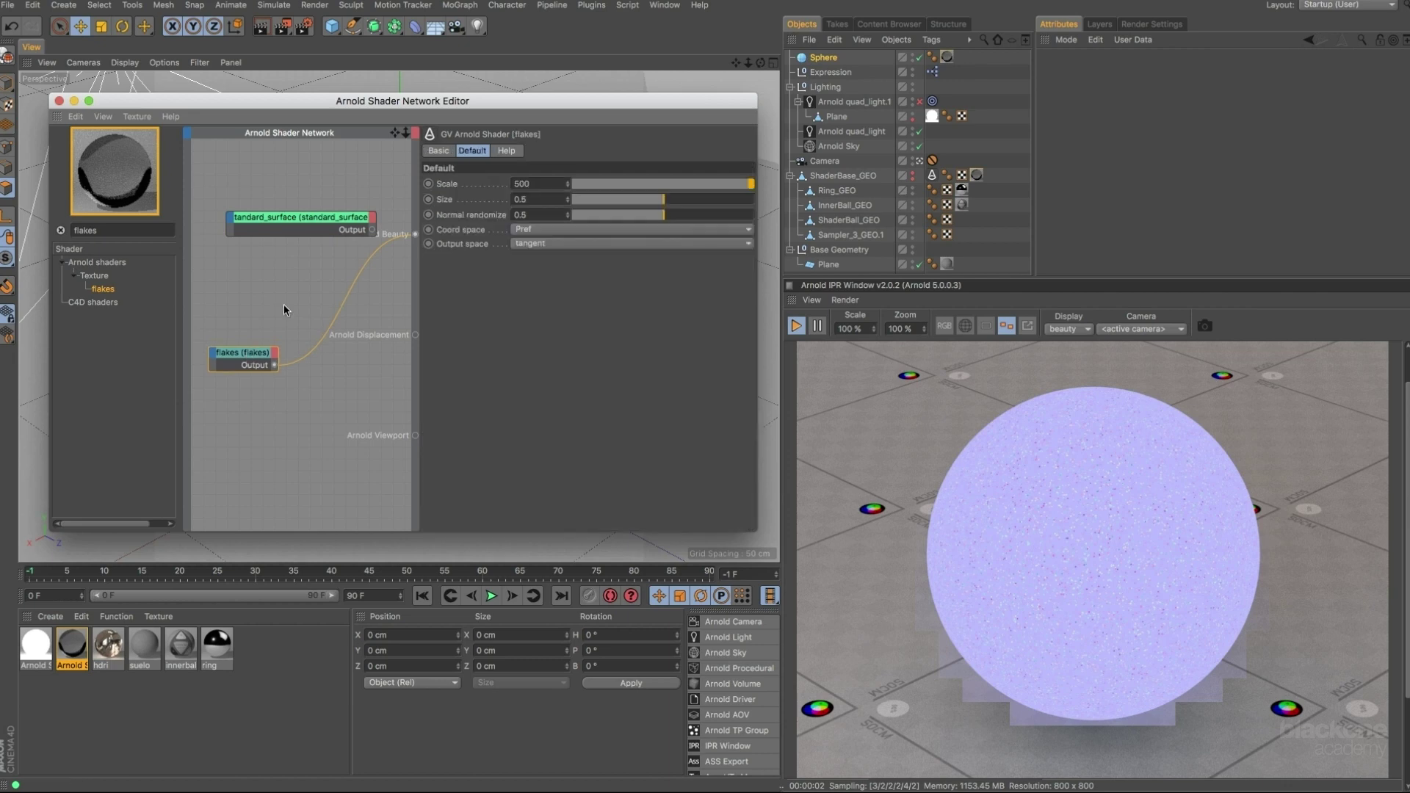
drag(278, 226, 283, 227)
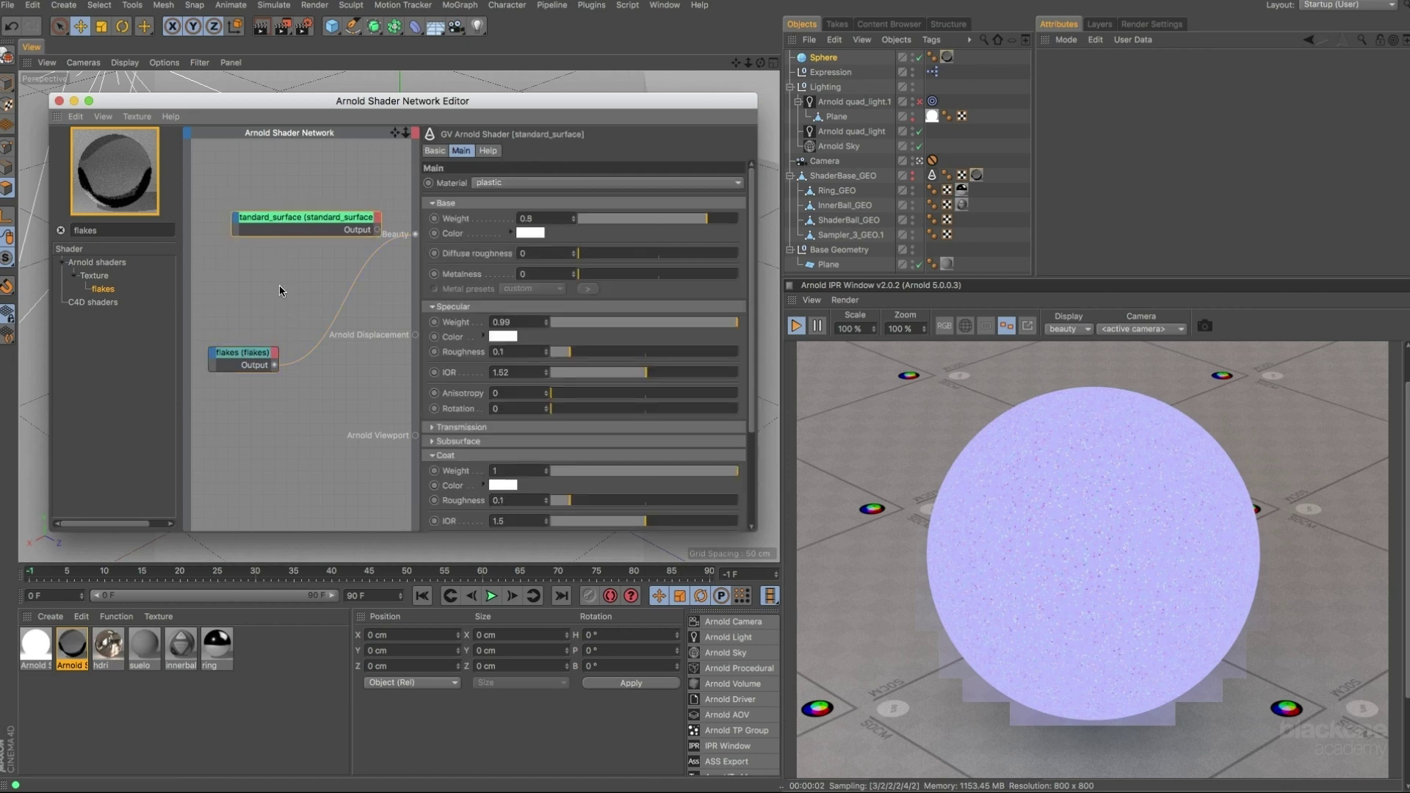
Add a bump2d node between flakes and standard_surface and feed the flakes output into its Normal input.
double_click(121, 230)
text(bump)
drag(120, 301, 289, 296)
drag(276, 366, 356, 332)
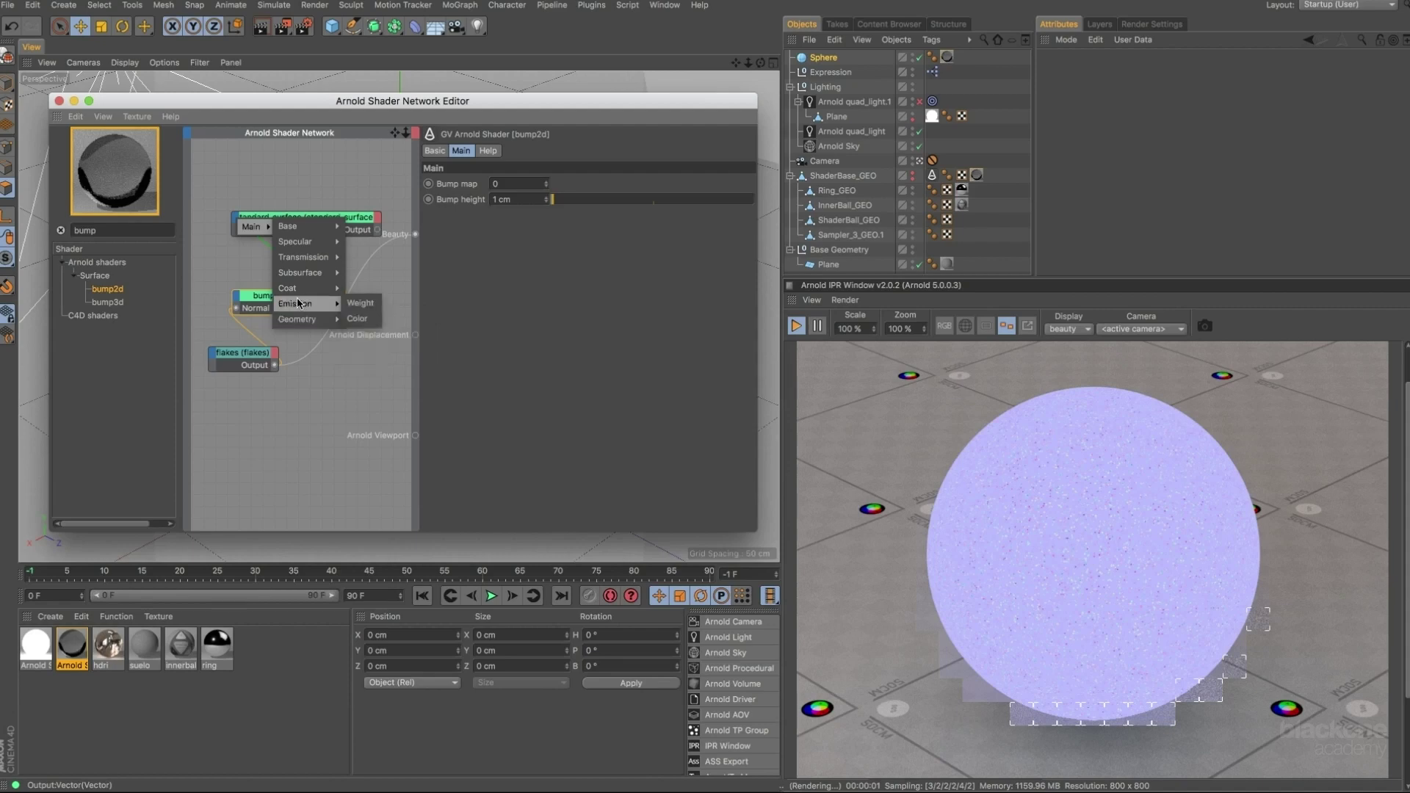
Connect bump2d to the Geometry Normal of standard_surface, and reconnect the standard_surface output to Arnold Beauty.
mouse_move(300, 296)
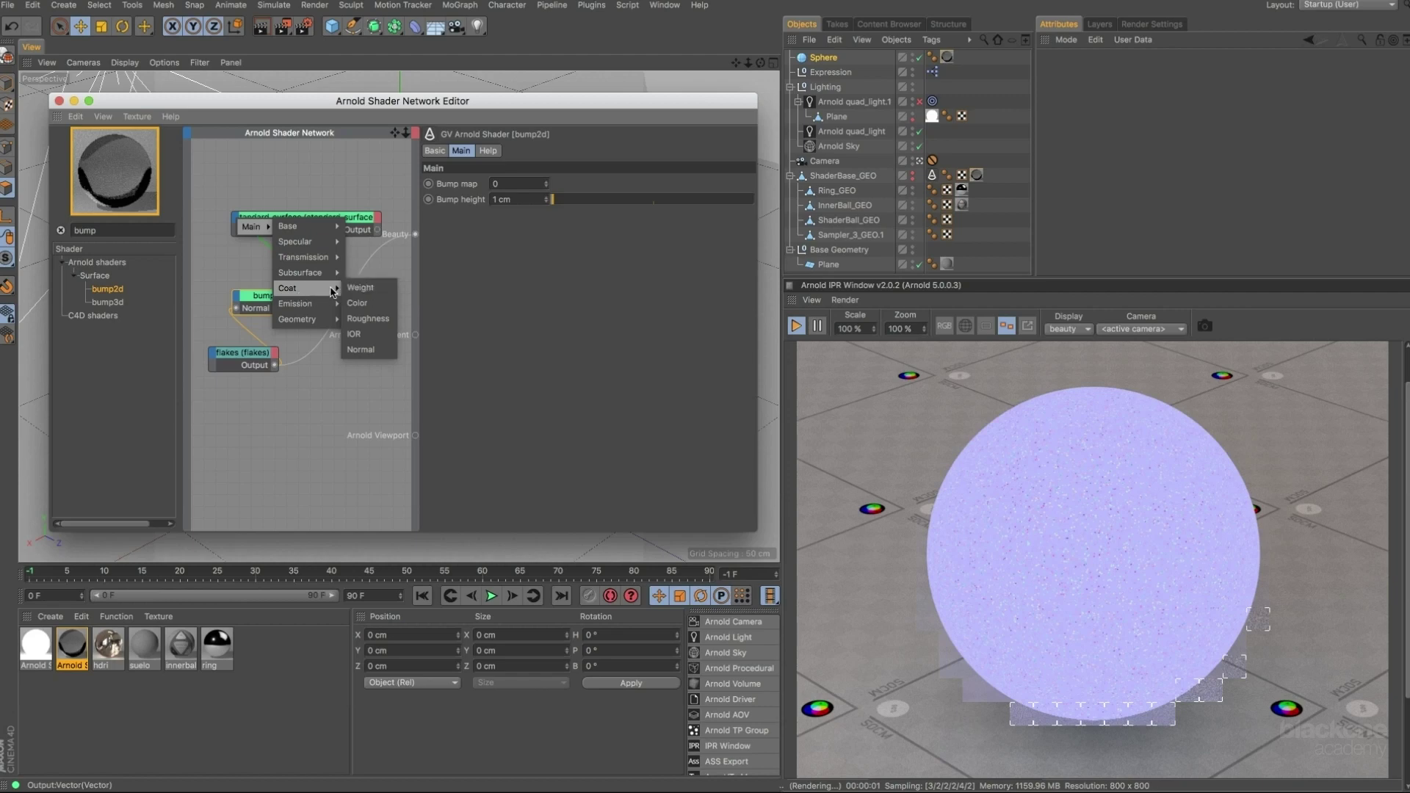
mouse_move(326, 320)
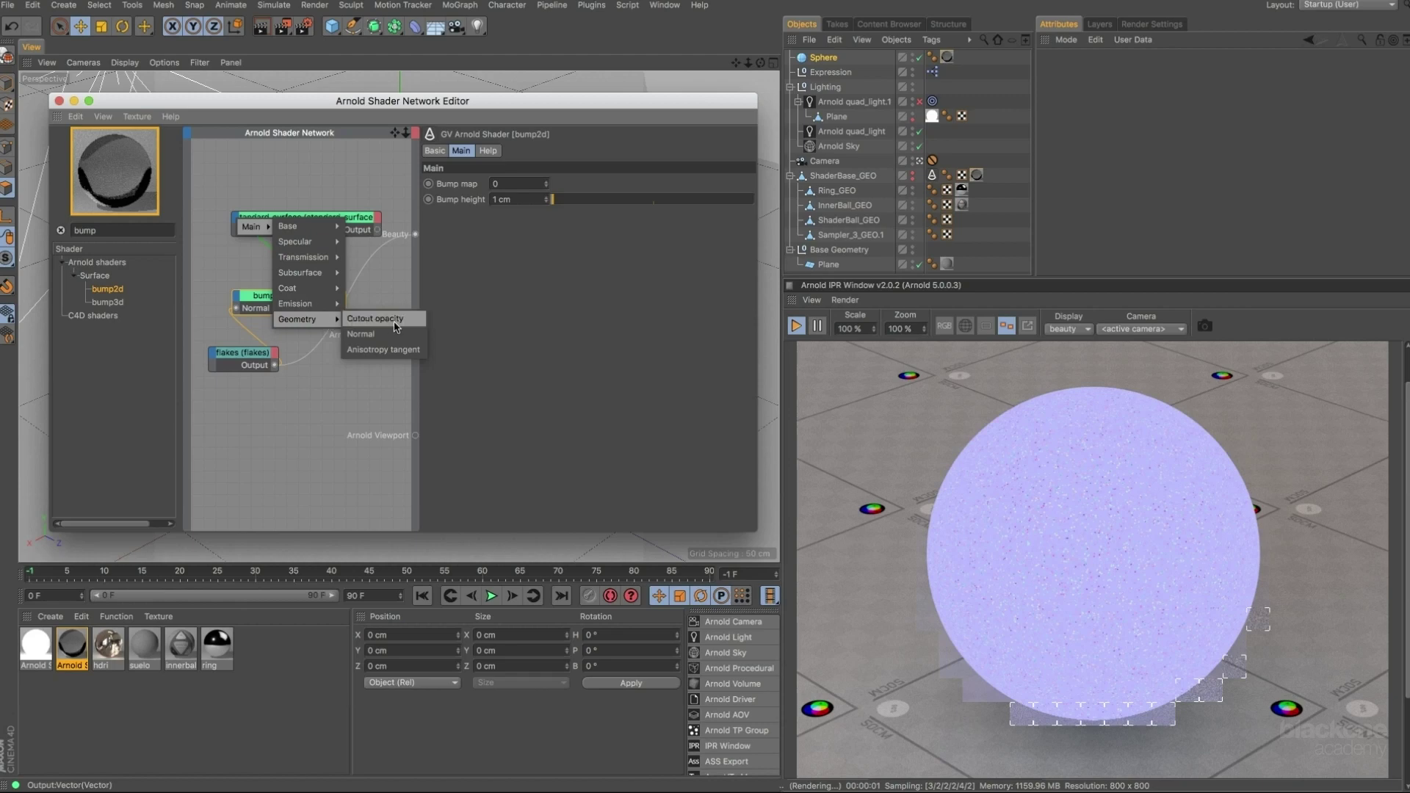
click(378, 336)
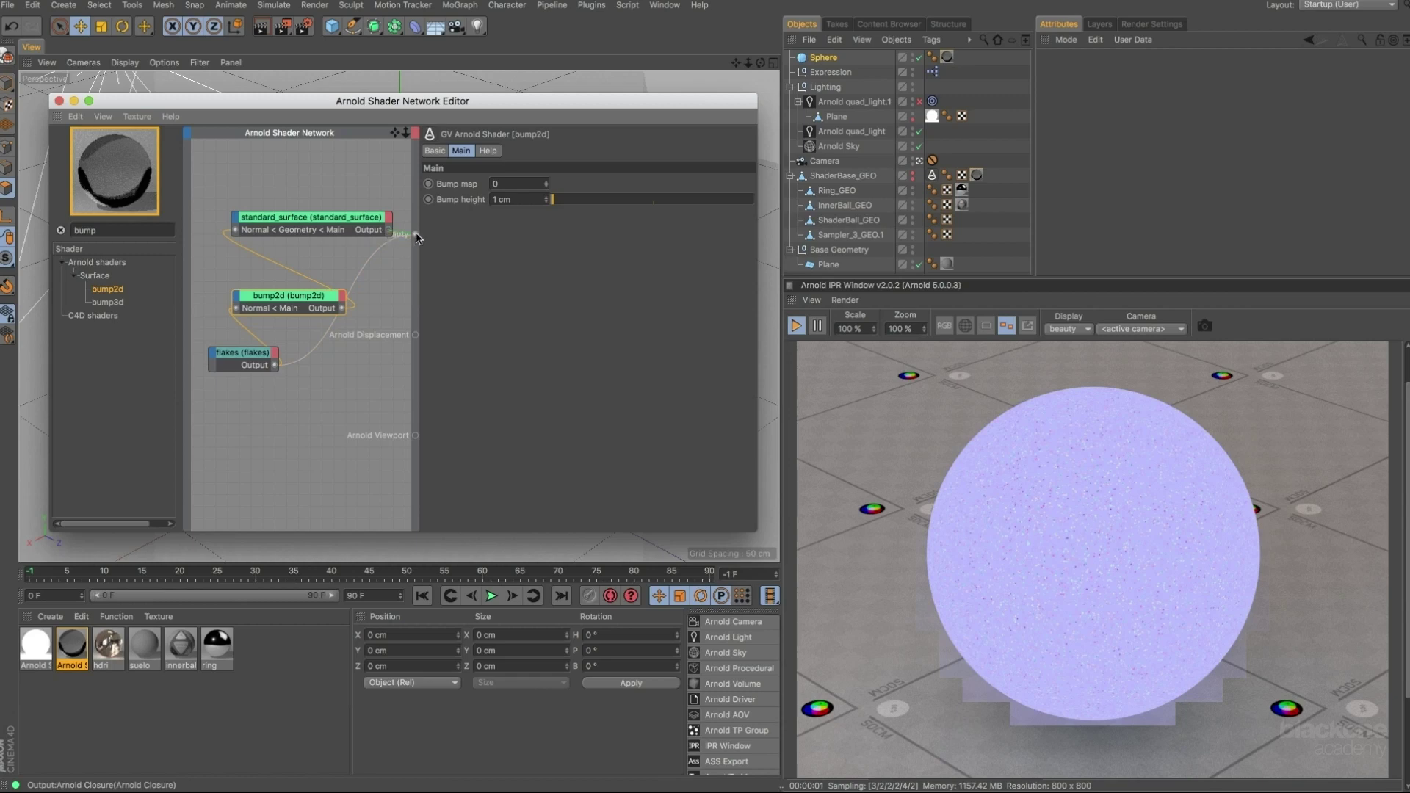
drag(417, 238, 415, 235)
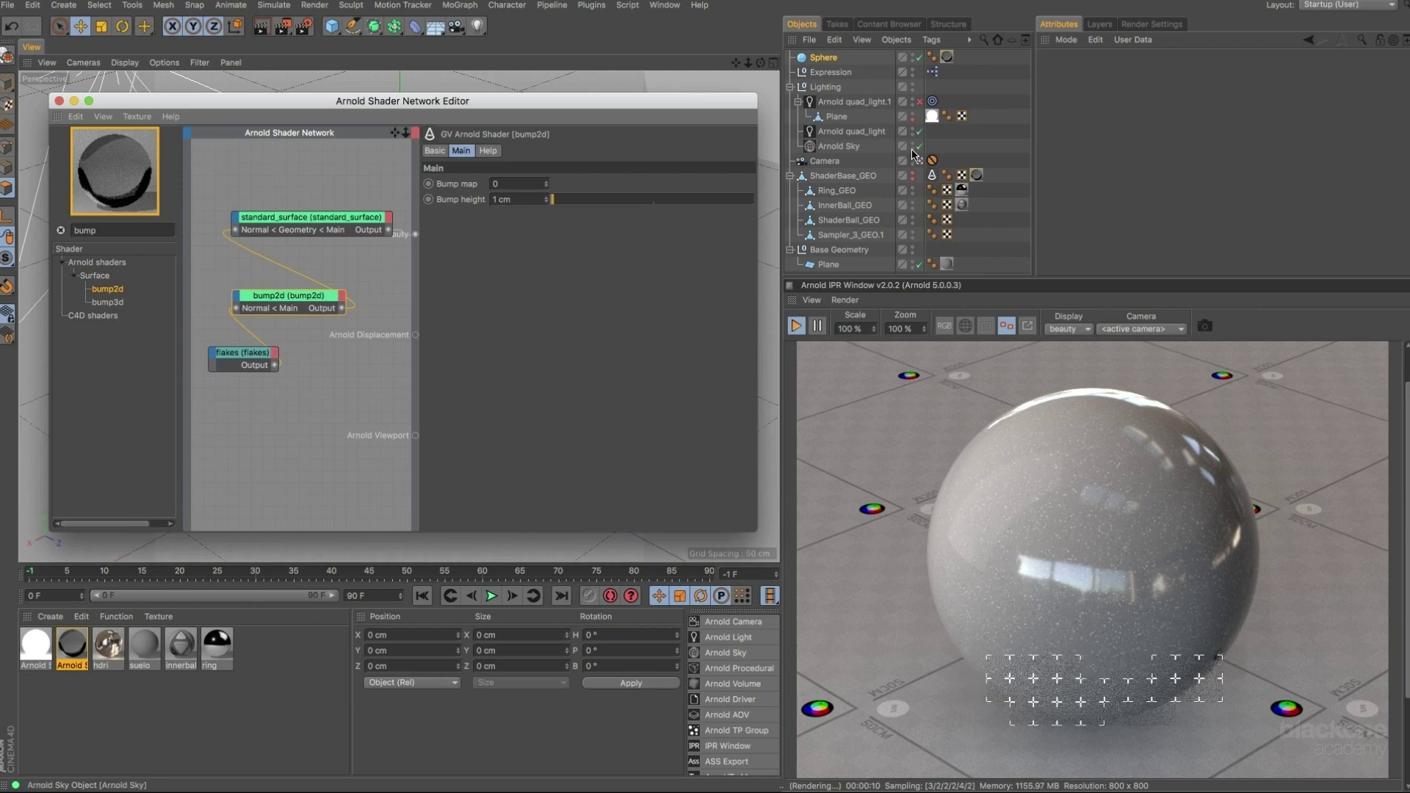
Change the Arnold Sky Type to physical_sky and switch the IPR back to updating the full frame.
click(839, 146)
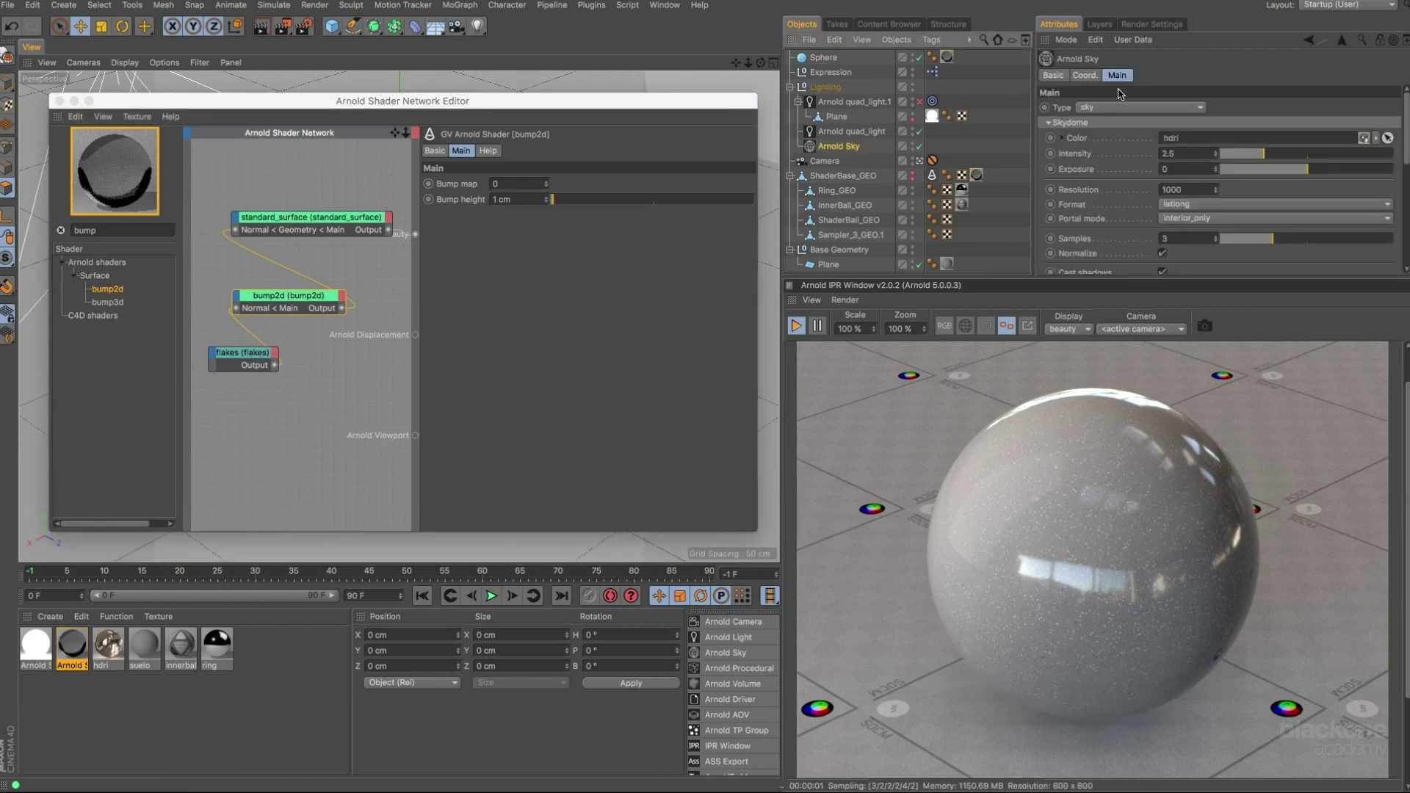
click(1122, 107)
click(1116, 144)
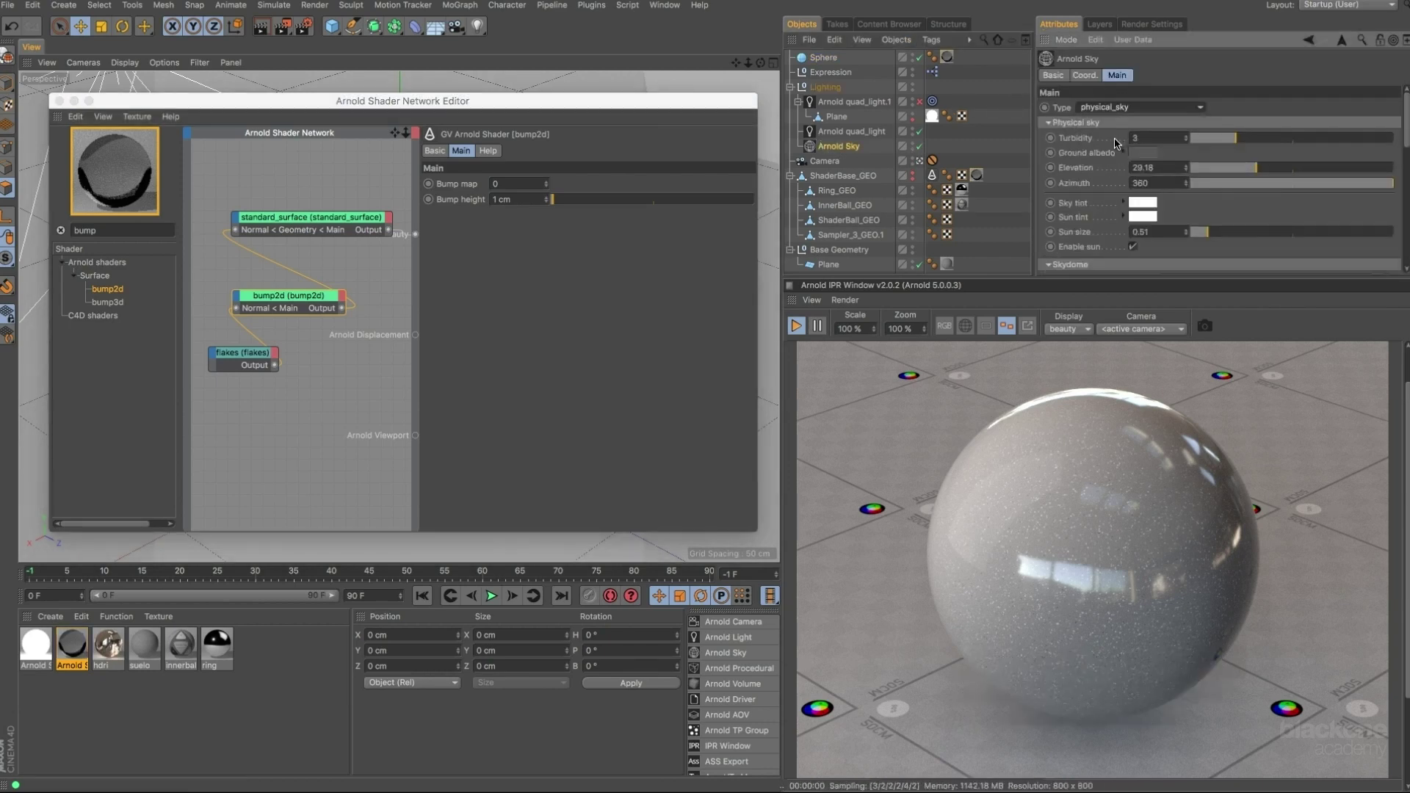
click(1006, 325)
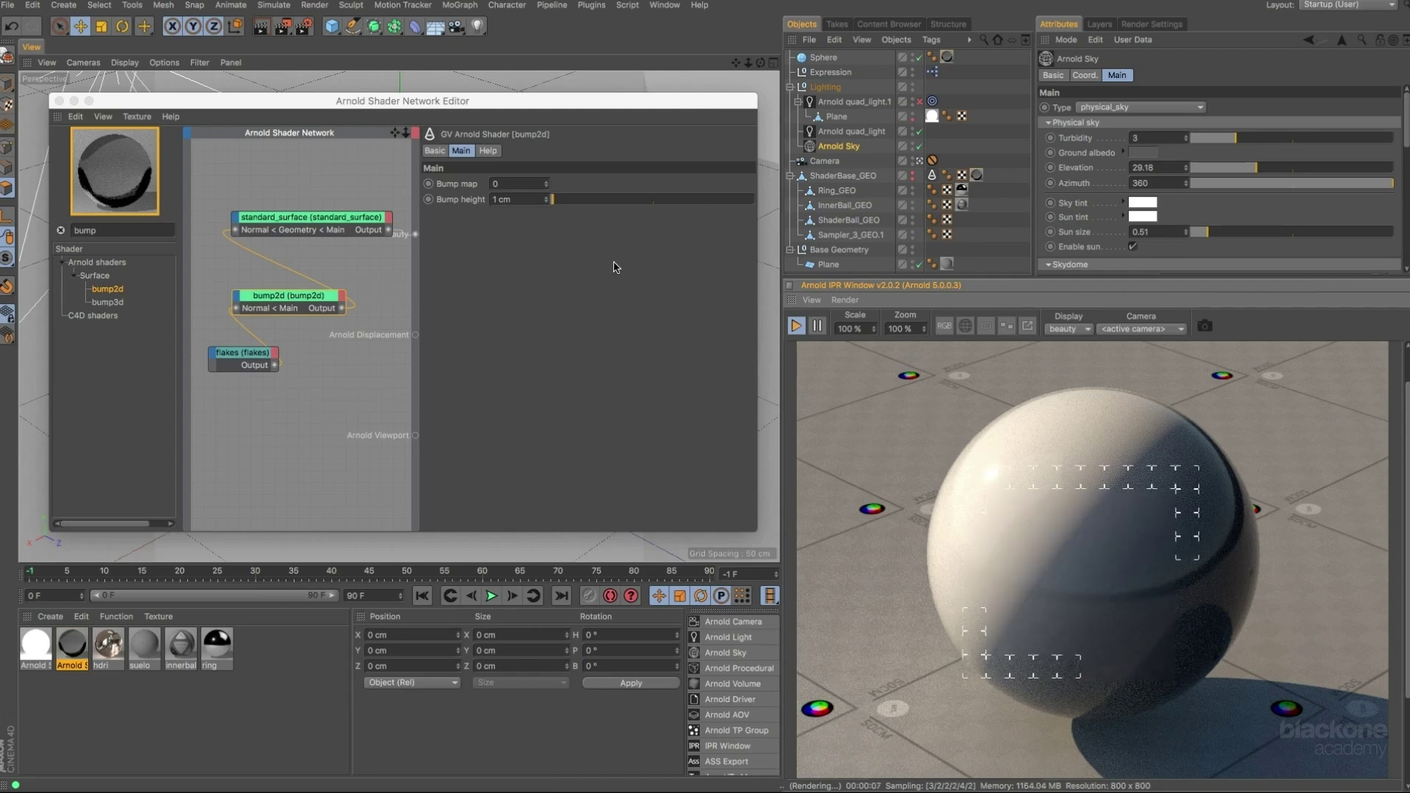
Set the standard_surface Base Color to a dark red with saturation 72% and value 56%.
drag(359, 220, 337, 206)
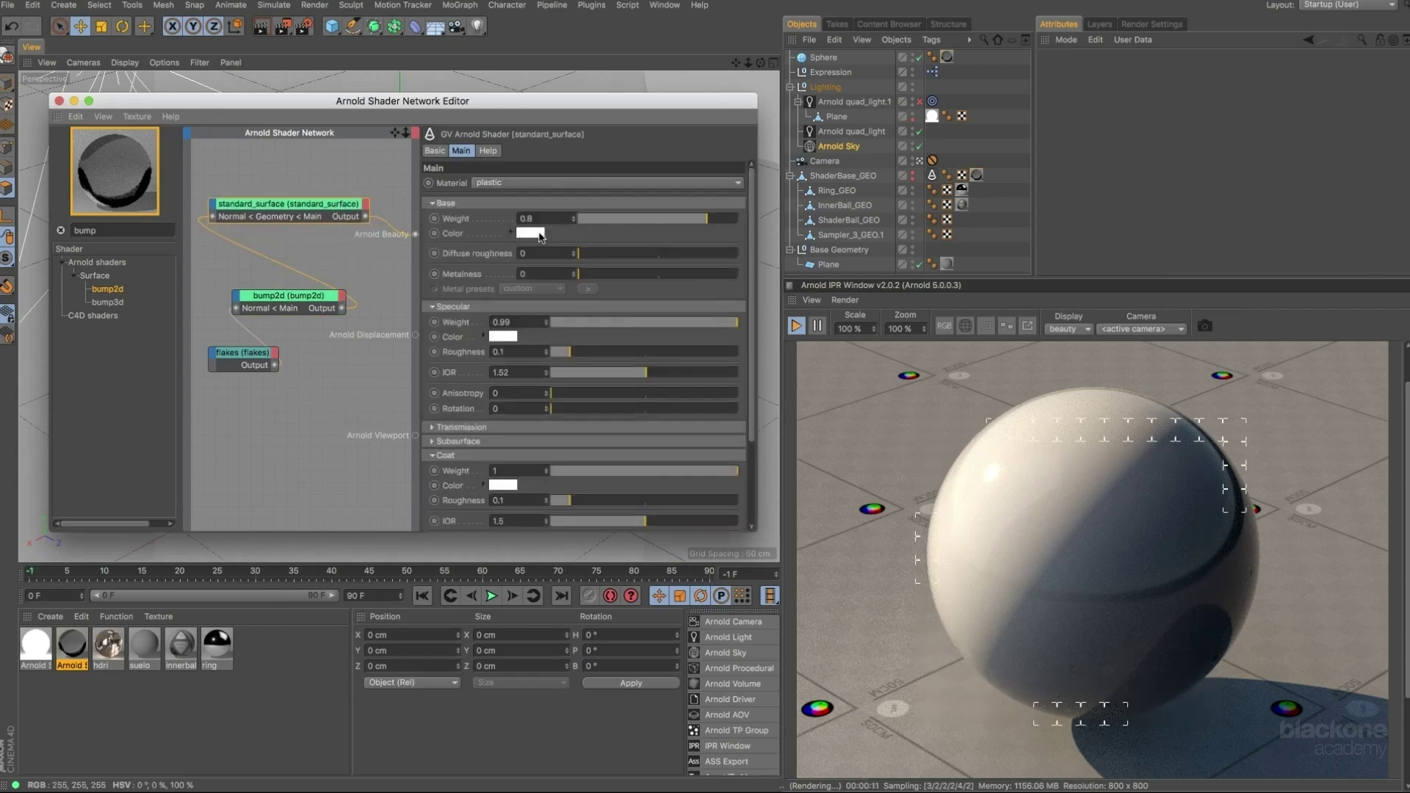
click(530, 234)
mouse_move(586, 248)
mouse_down()
mouse_move(608, 253)
mouse_move(582, 268)
mouse_up()
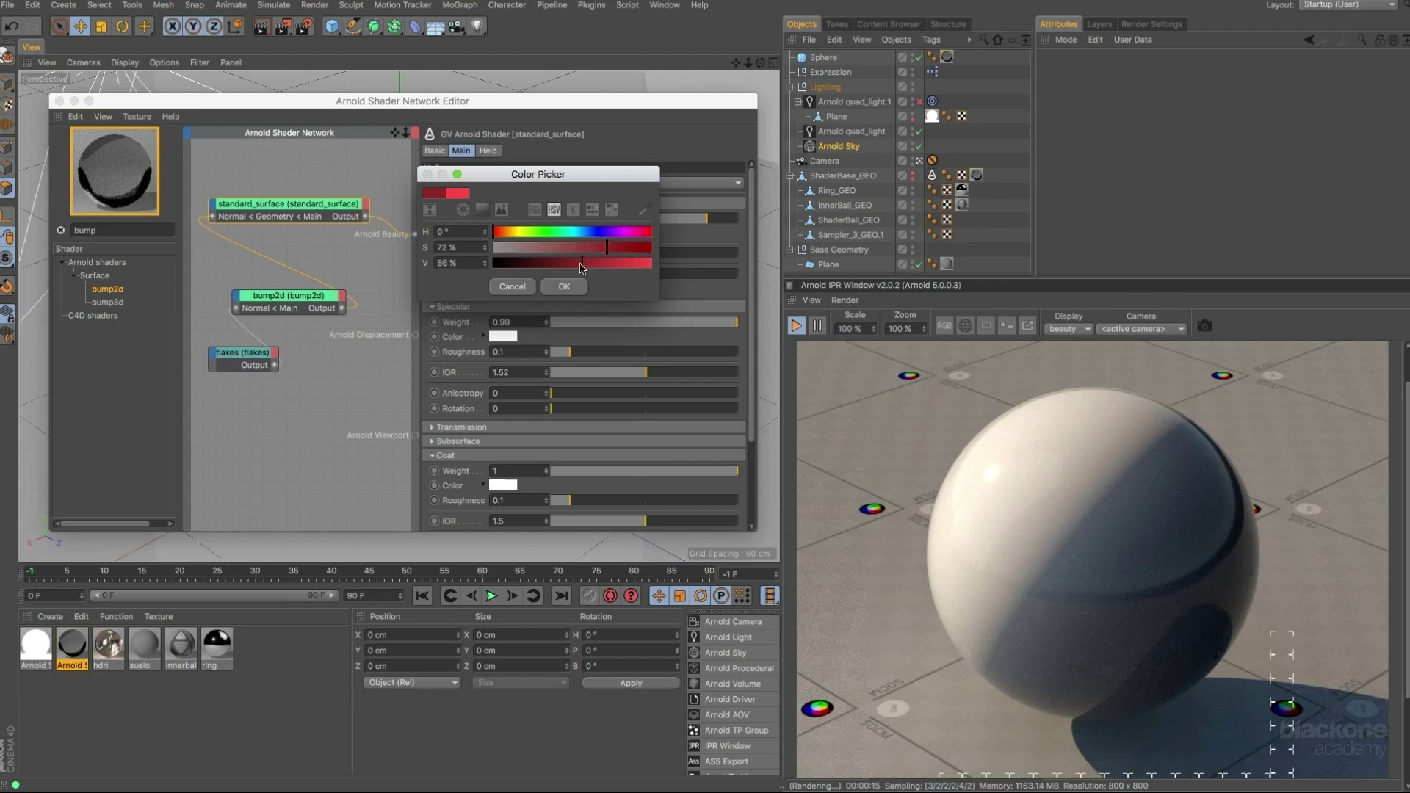
click(577, 288)
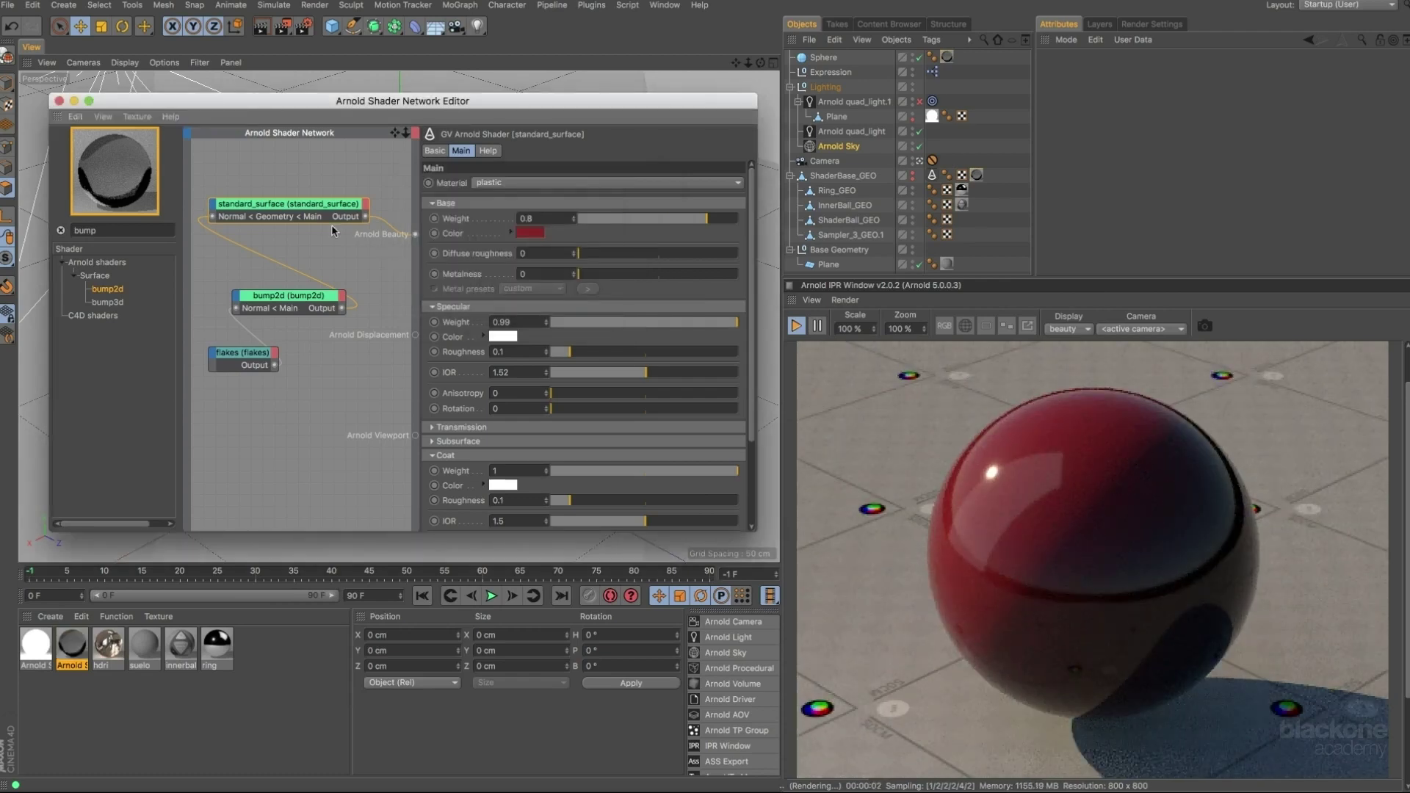
Reposition the flakes, bump2d and standard_surface nodes to space out the shader chain.
drag(238, 354, 233, 371)
drag(276, 301, 281, 304)
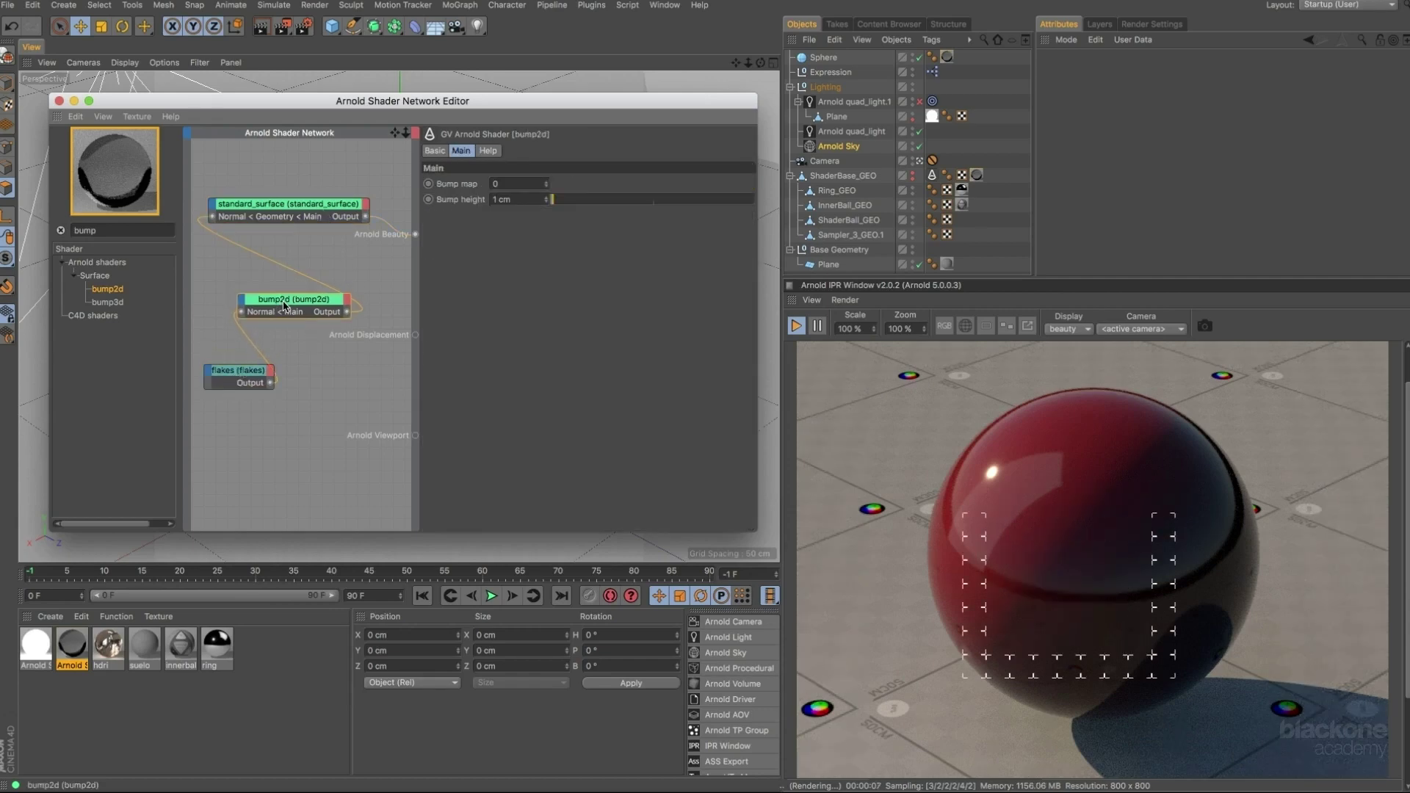
drag(310, 210, 317, 209)
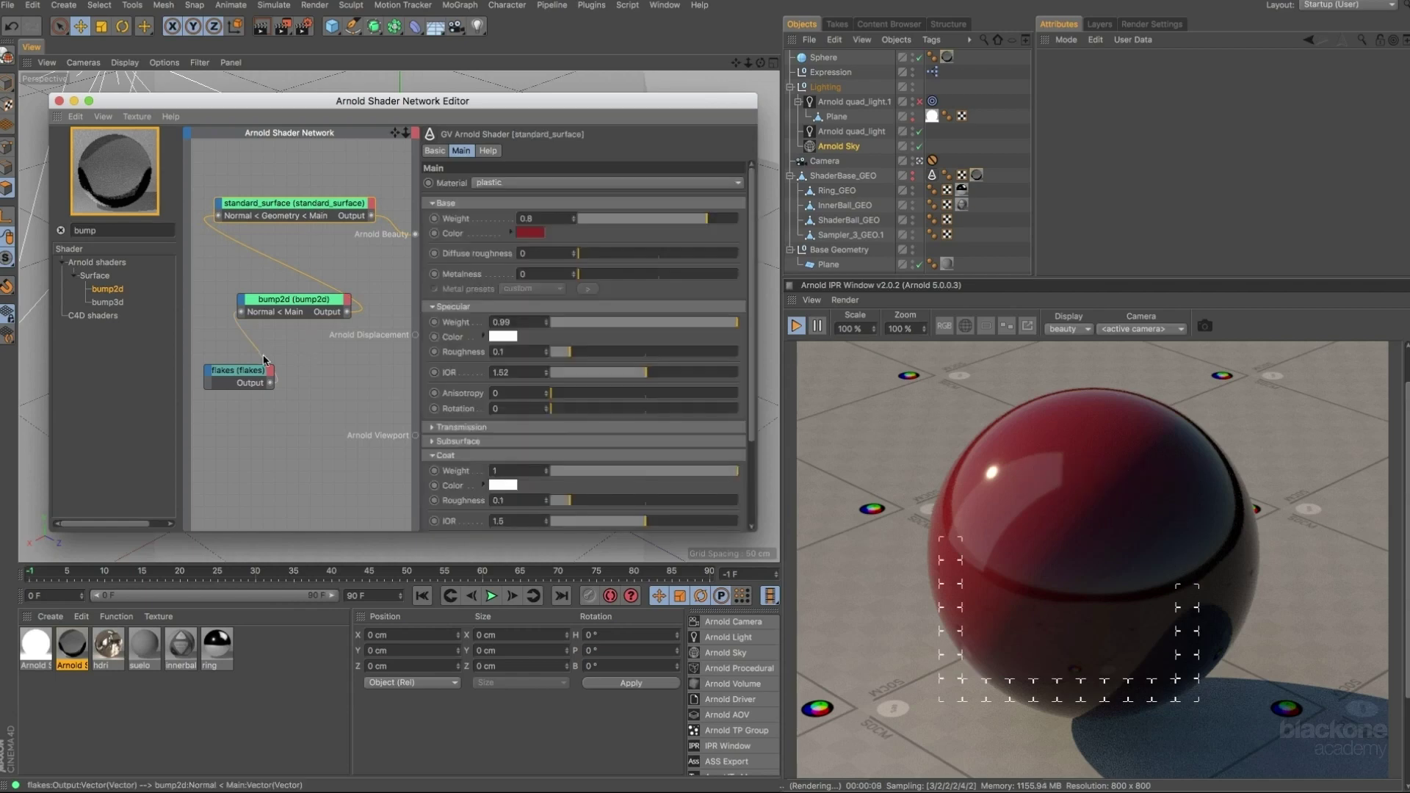
Set the Coord space of the flakes shader to world.
click(240, 378)
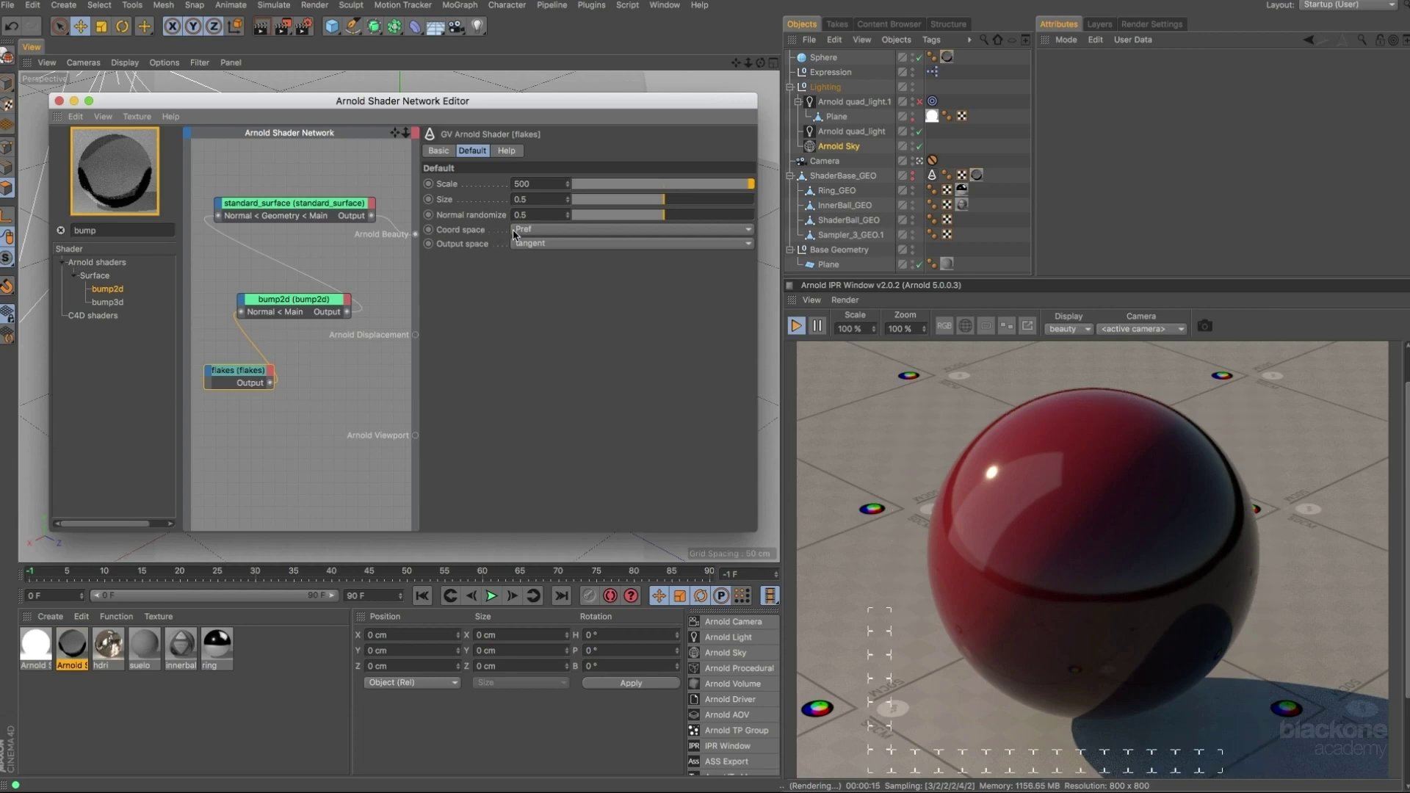
click(552, 232)
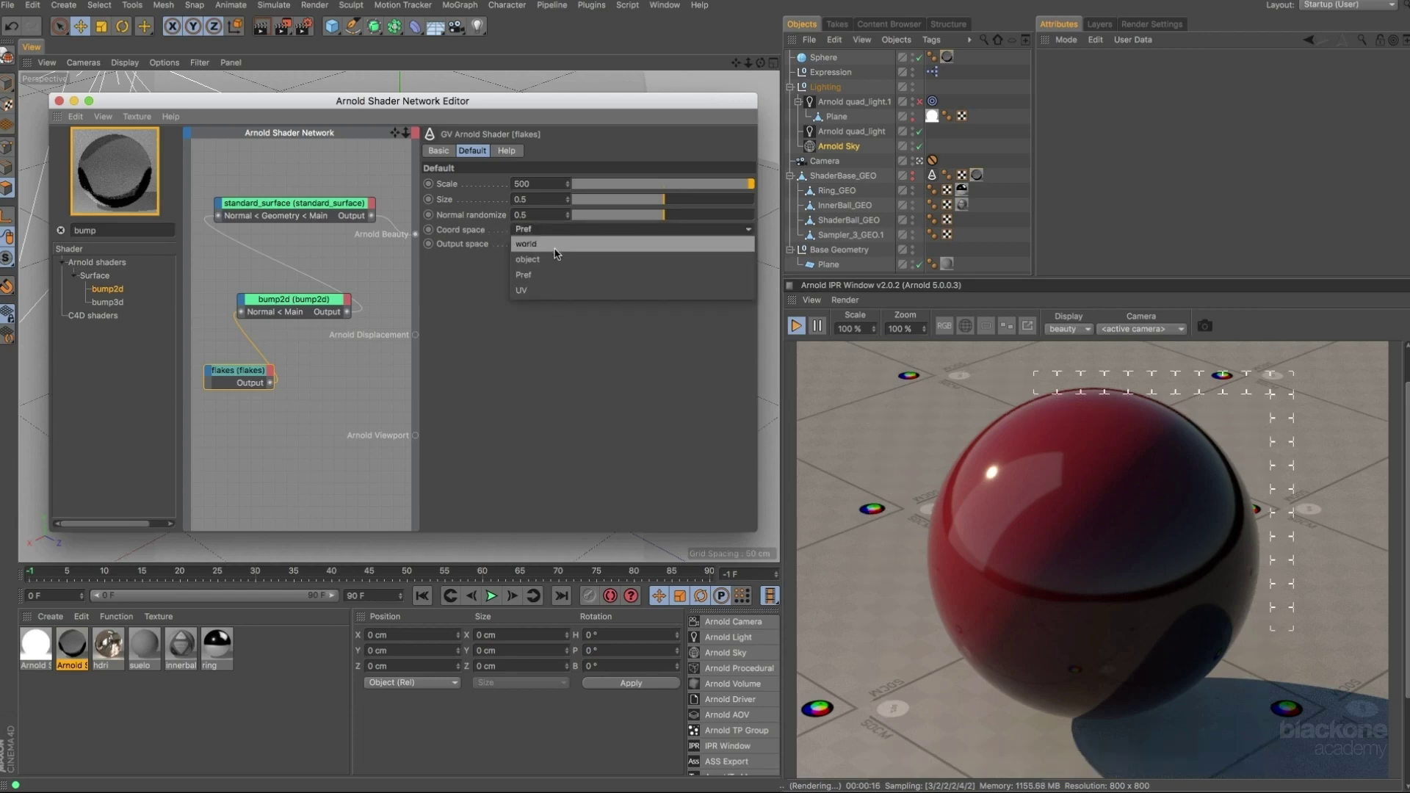
click(554, 246)
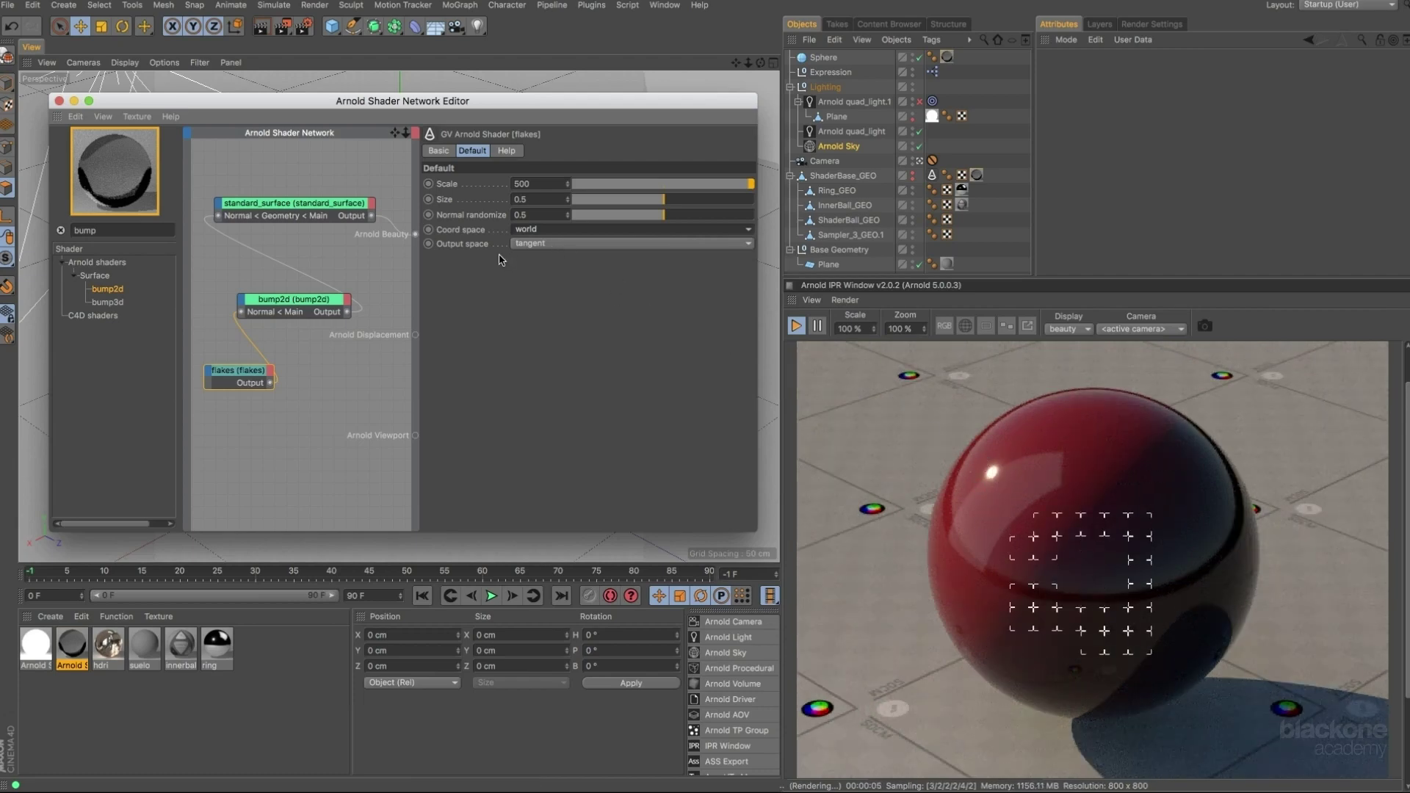
Set the flakes shader's Output space to world, Coord space to Pref and Normal randomize to 0.11.
click(536, 244)
click(536, 254)
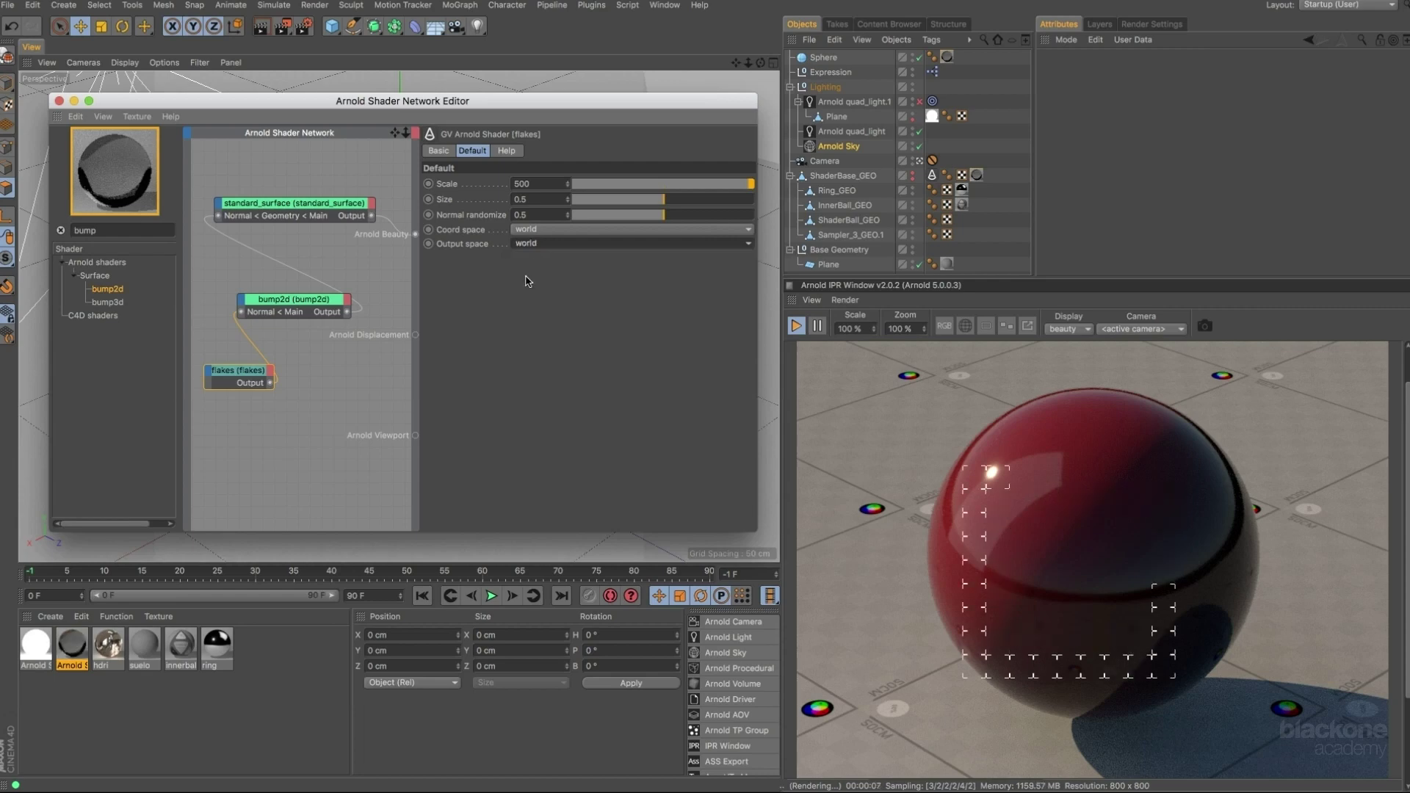
click(563, 230)
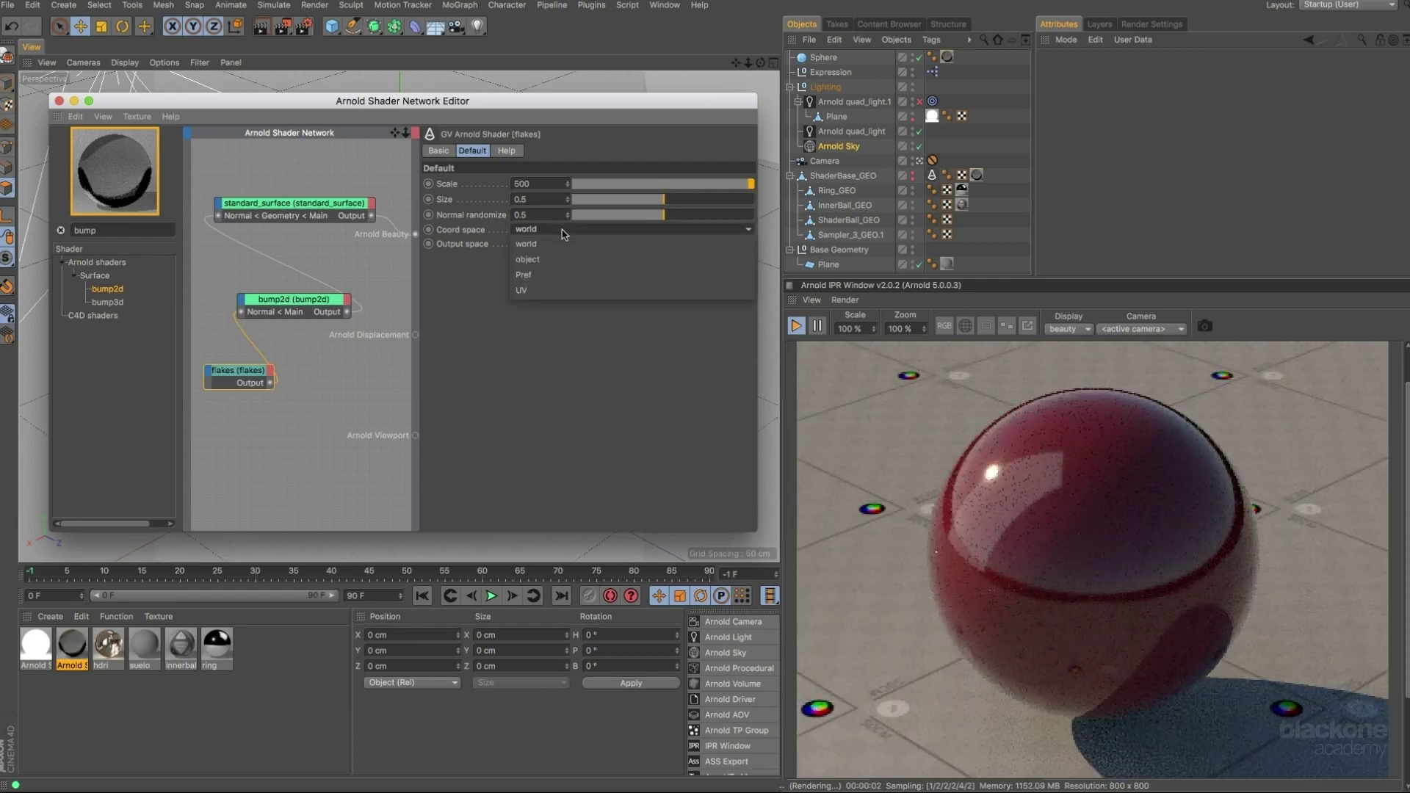
click(564, 274)
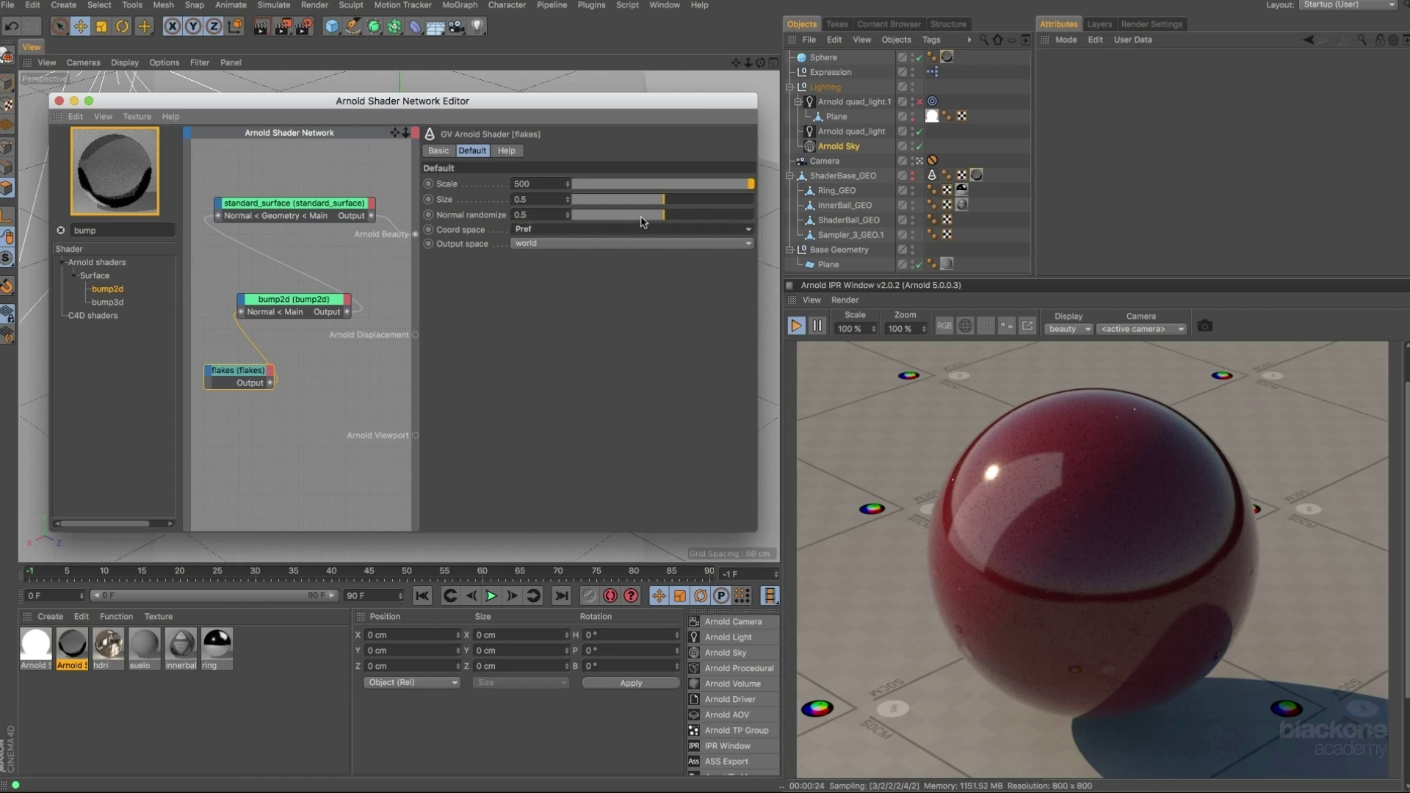
drag(645, 220, 608, 228)
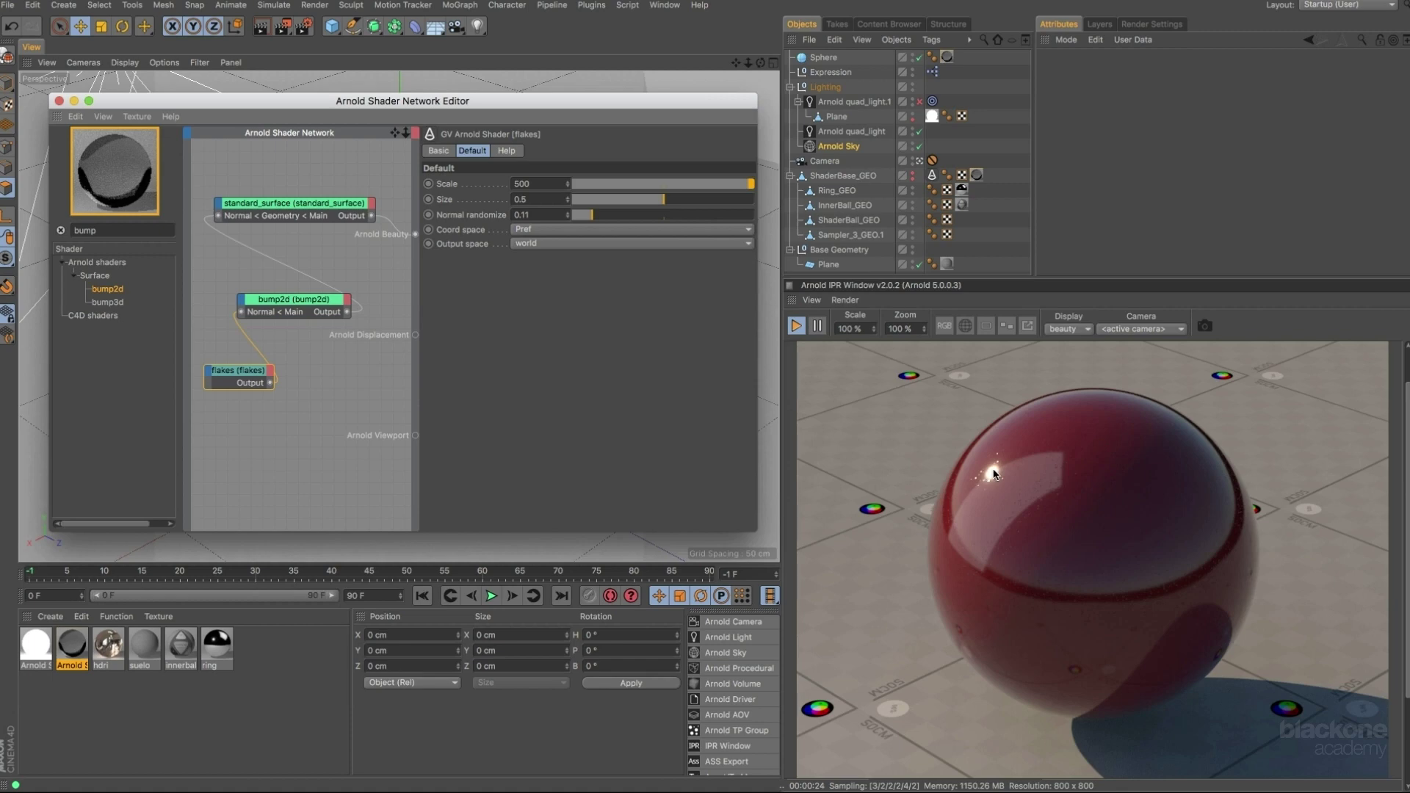
Raise the standard_surface Specular Roughness to 0.37.
click(344, 218)
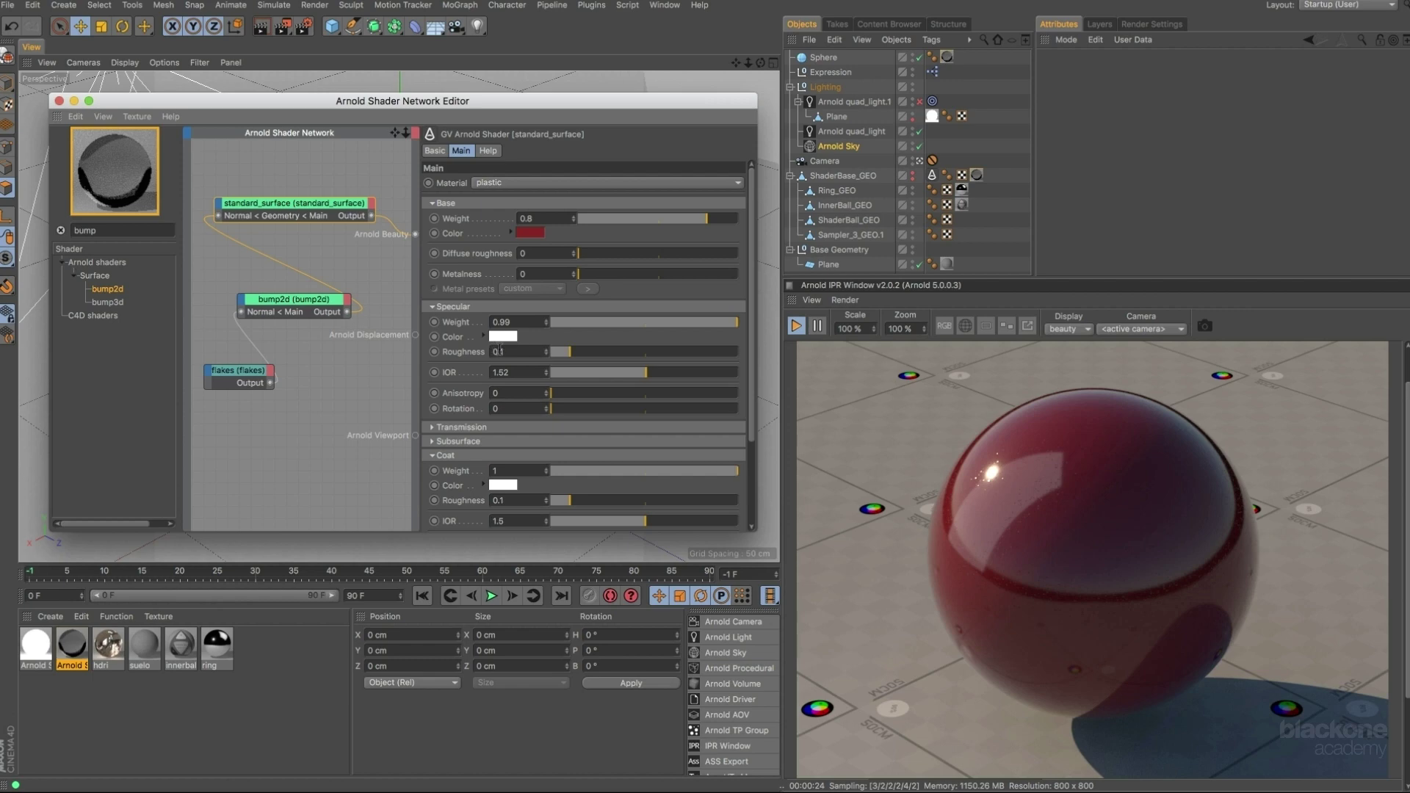
drag(573, 355, 612, 354)
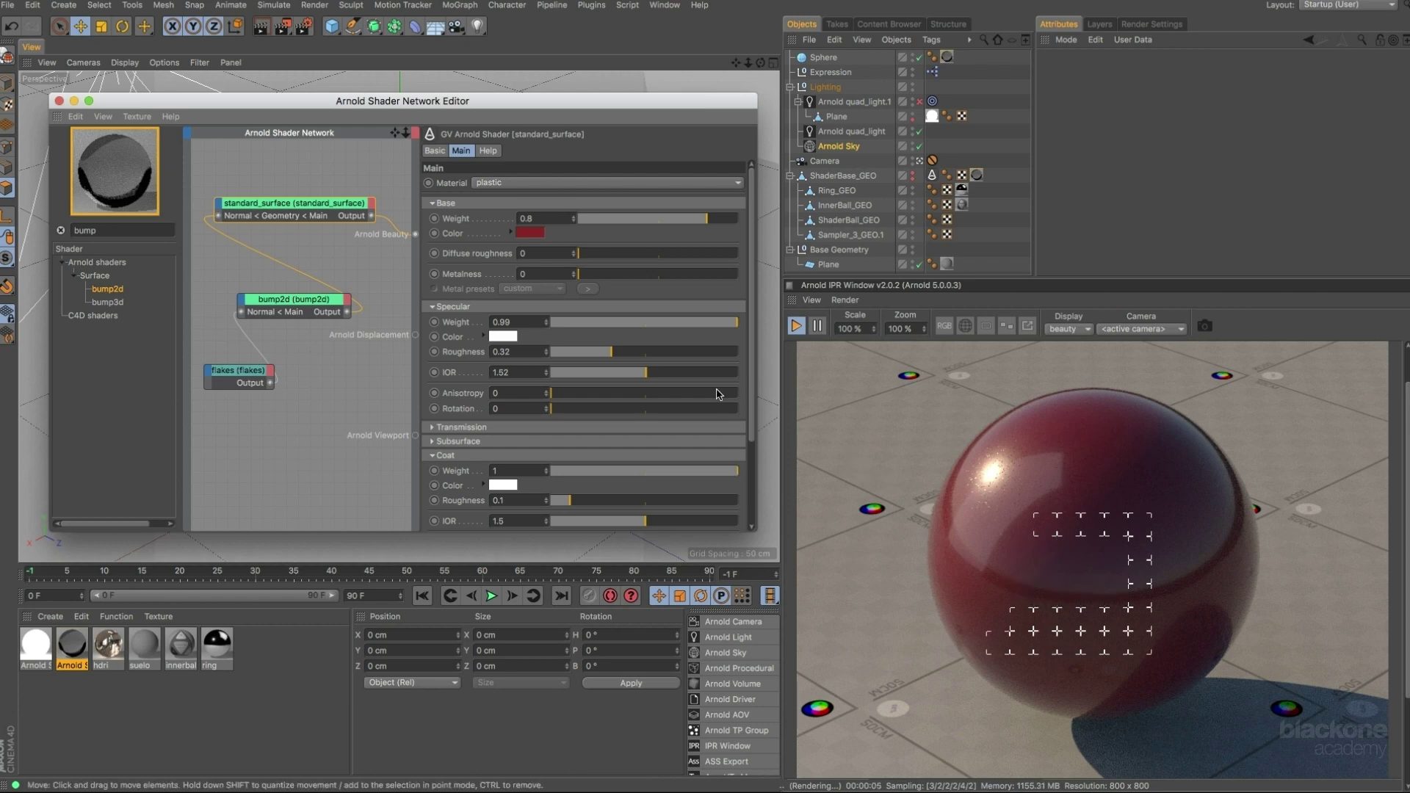
mouse_move(610, 353)
mouse_down()
mouse_move(648, 356)
mouse_move(620, 353)
mouse_up()
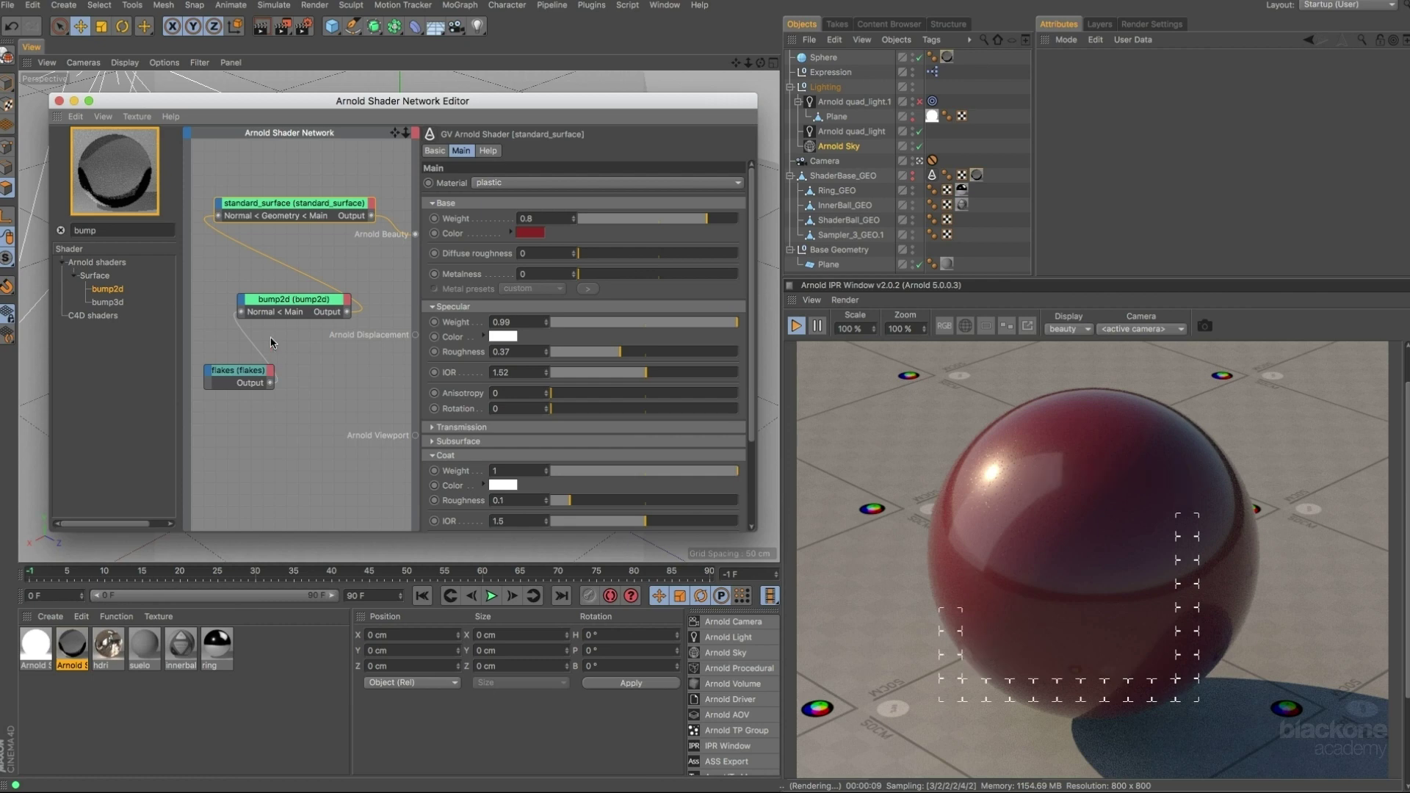
Set the flakes shader's Scale to 1000 and Size to 10.
click(252, 371)
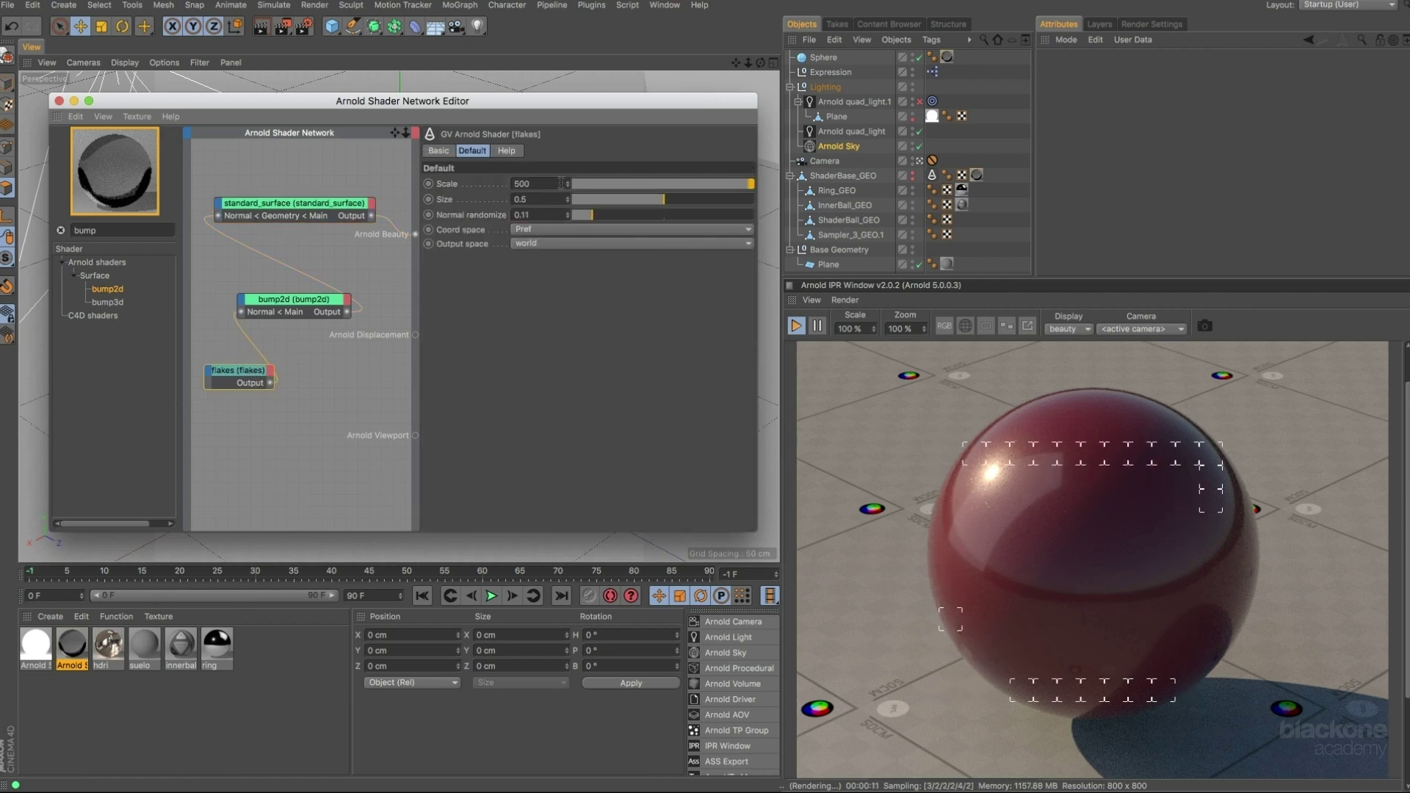
click(509, 183)
text(1)
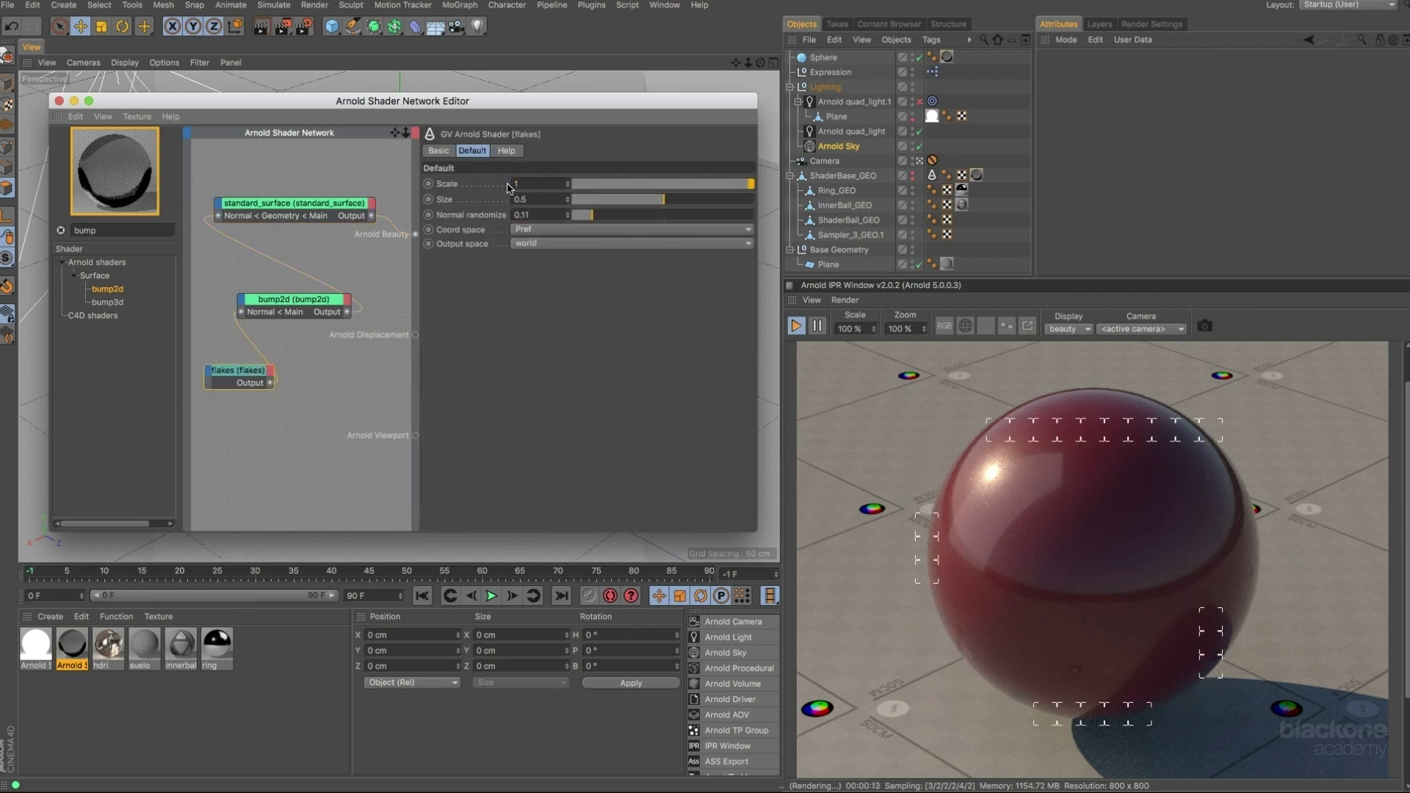
text(000)
key(Return)
double_click(512, 199)
text(10)
key(Return)
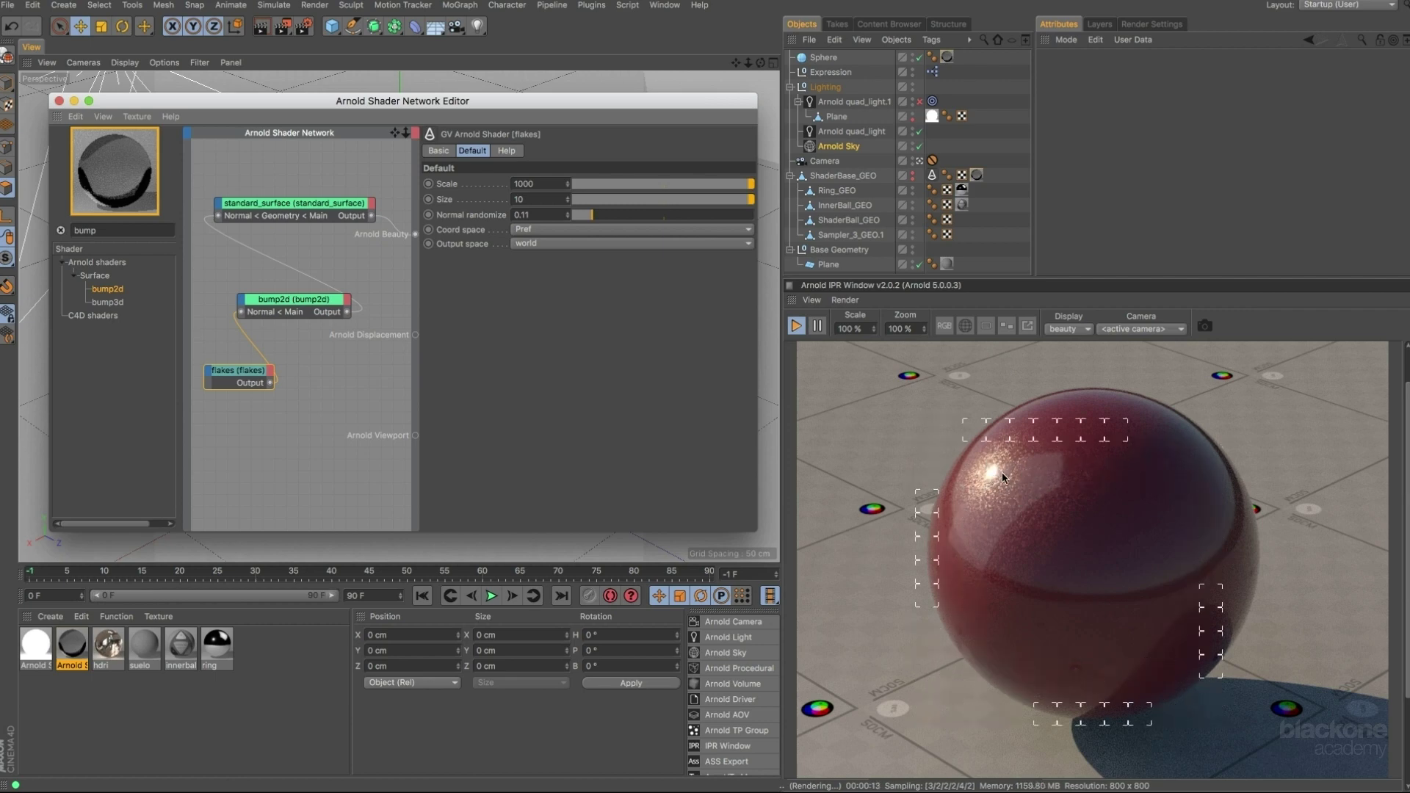
Lower the standard_surface Coat Weight to 0 and adjust the Specular Roughness to 0.35.
click(294, 211)
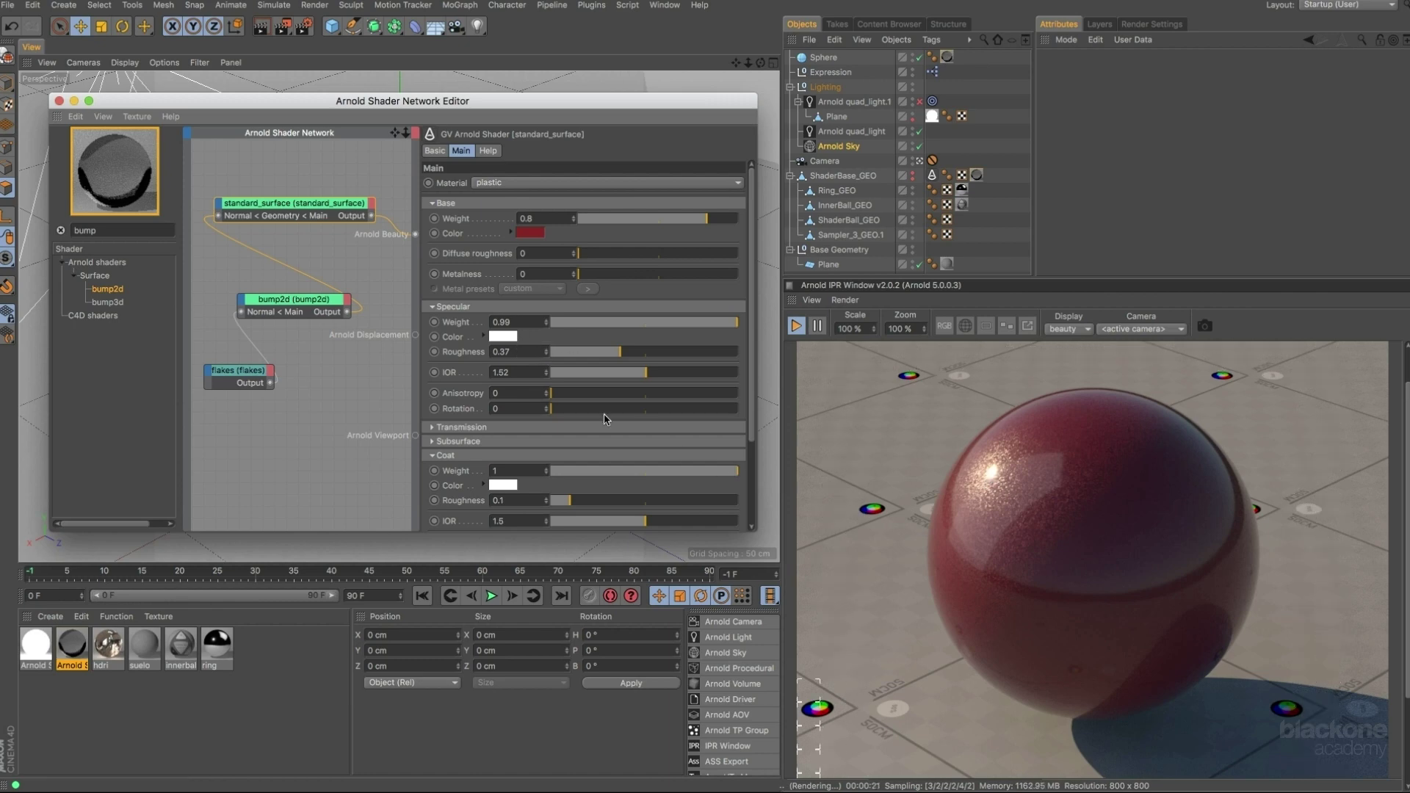
drag(630, 473, 514, 491)
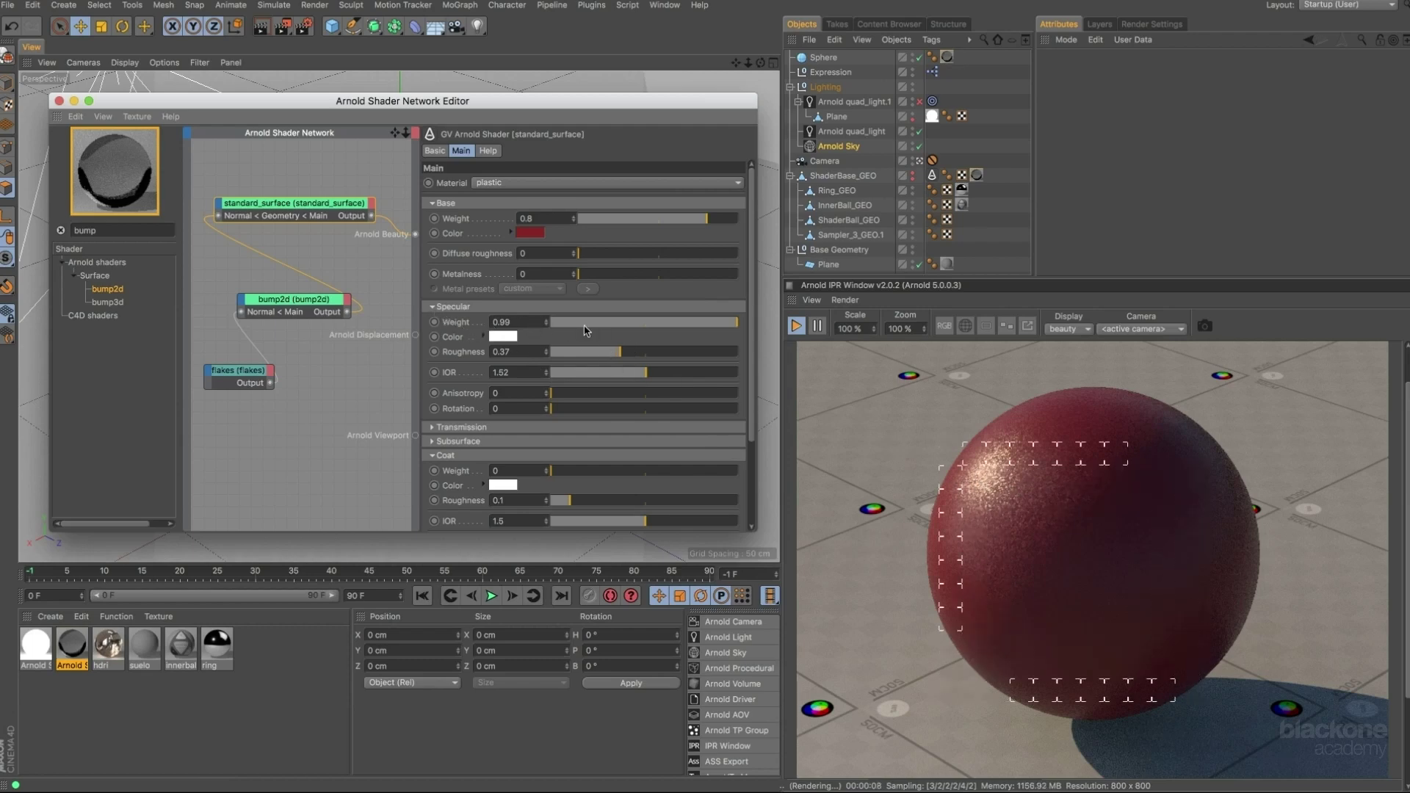
click(608, 353)
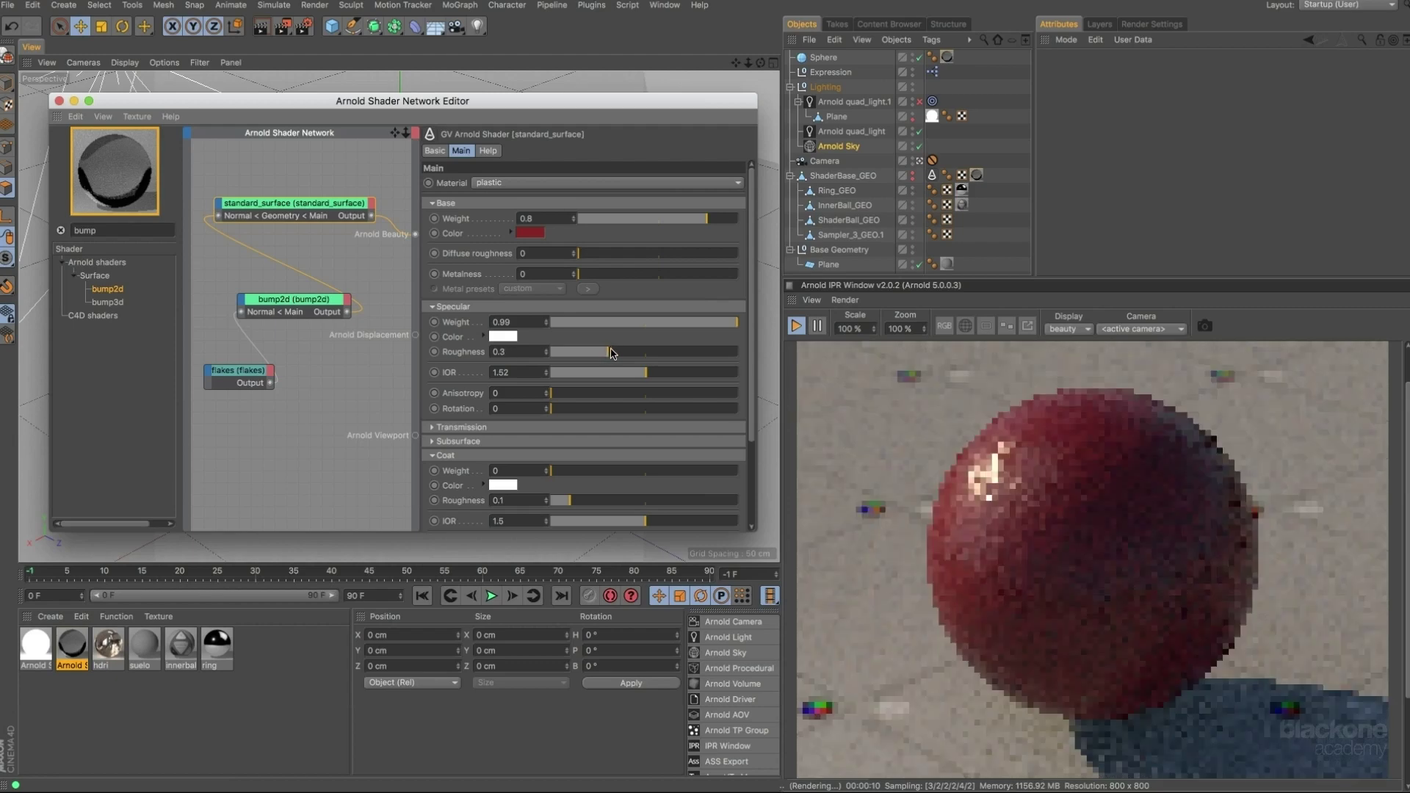
click(616, 353)
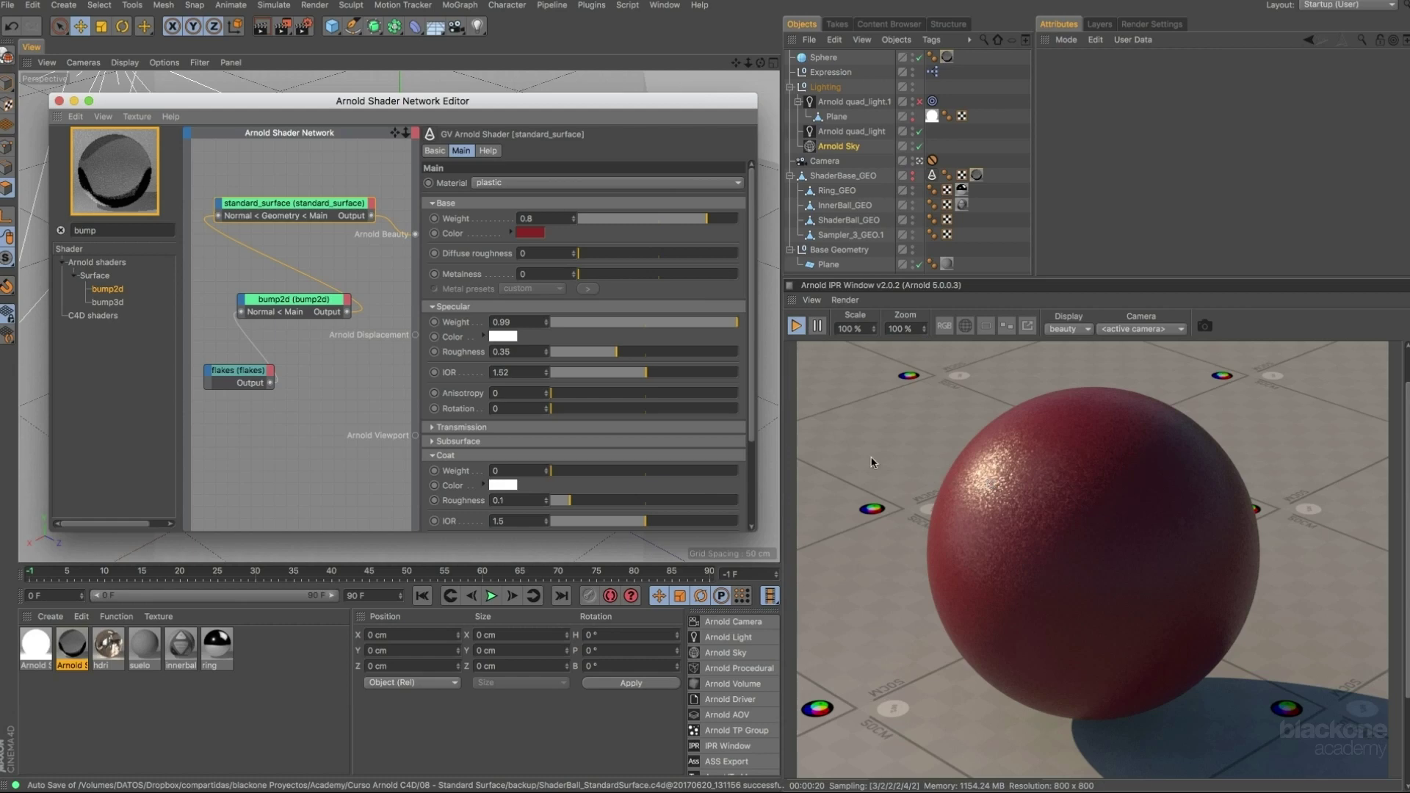
Set the Coat Weight to 0.98 and raise the base Metalness to 0.79.
drag(752, 431, 755, 441)
drag(573, 459, 729, 459)
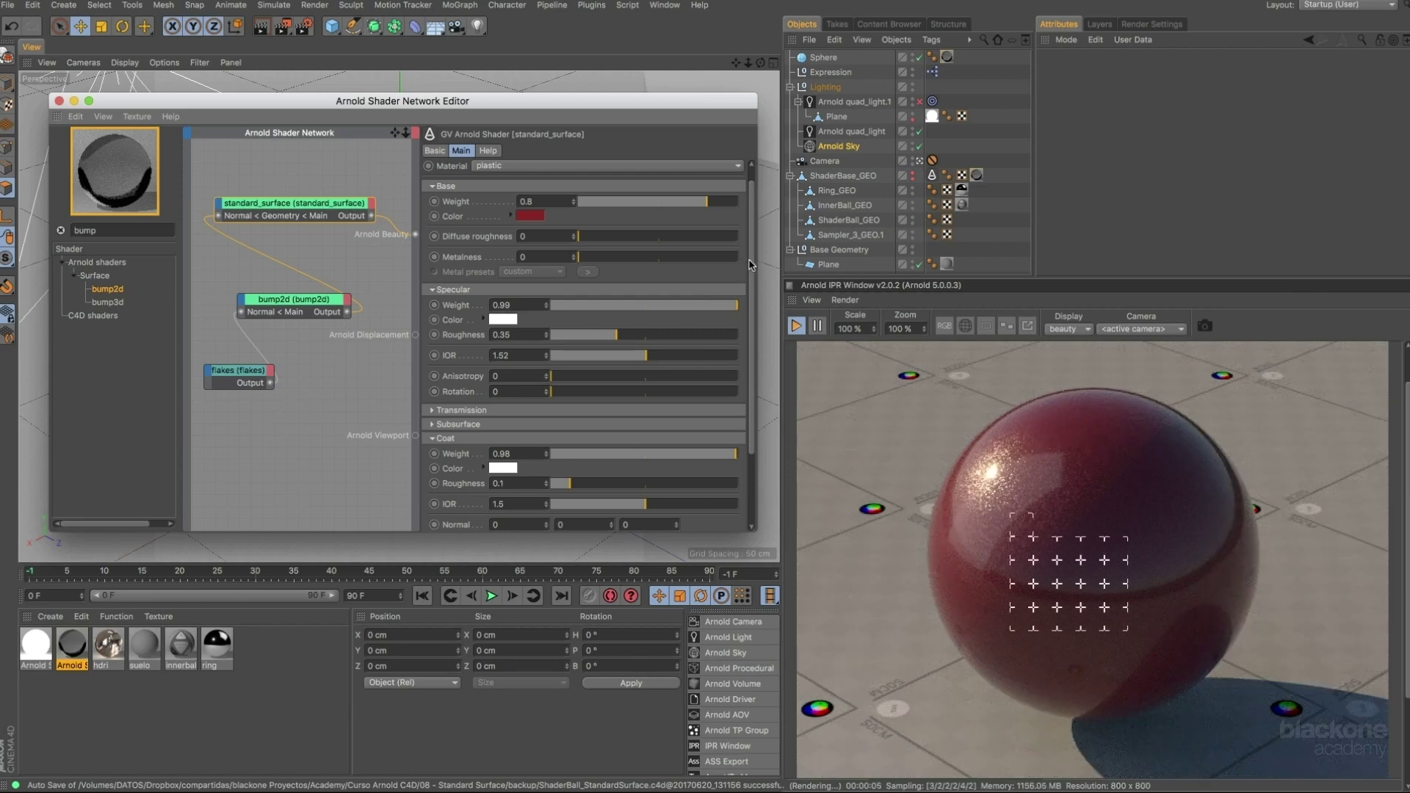
scroll(750, 268, up, 1)
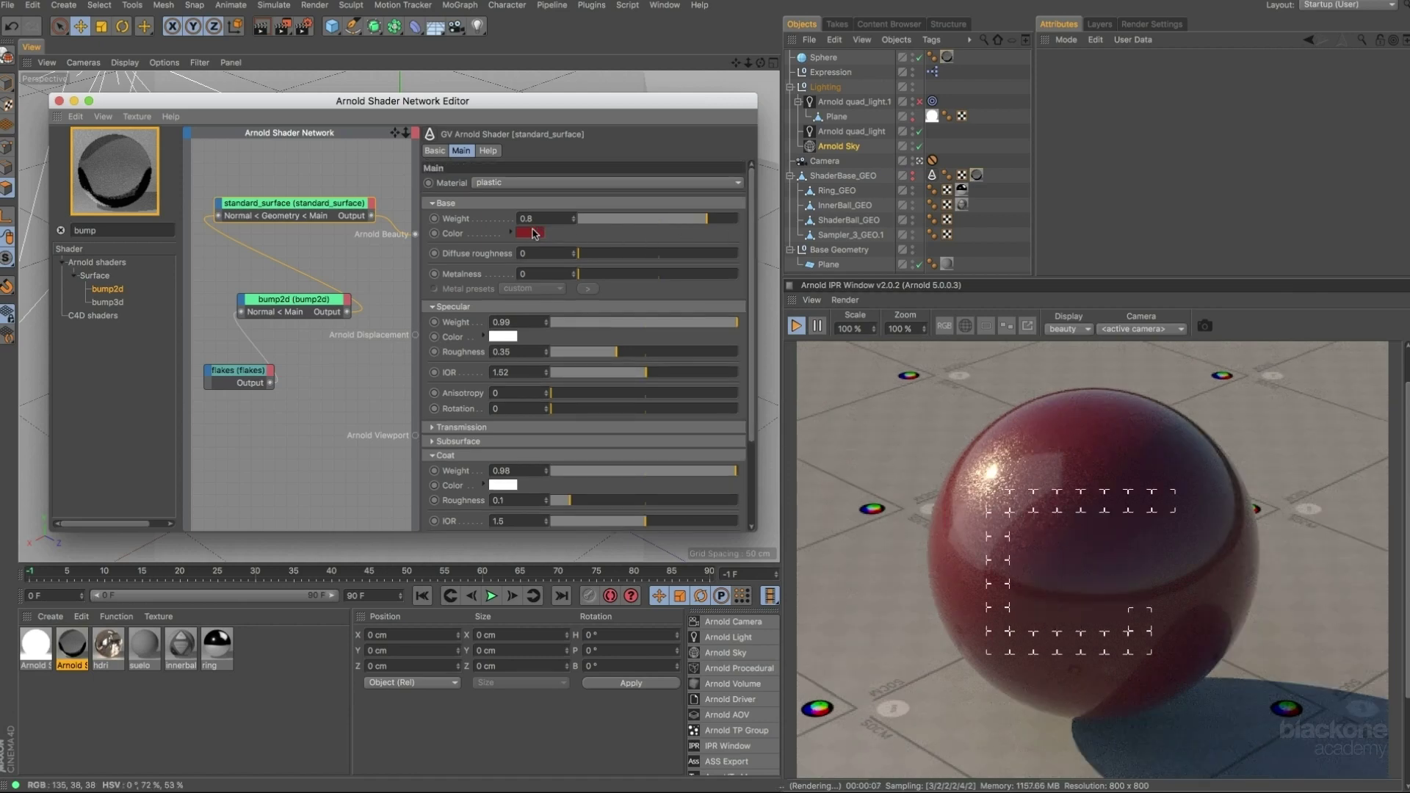
drag(587, 276, 639, 277)
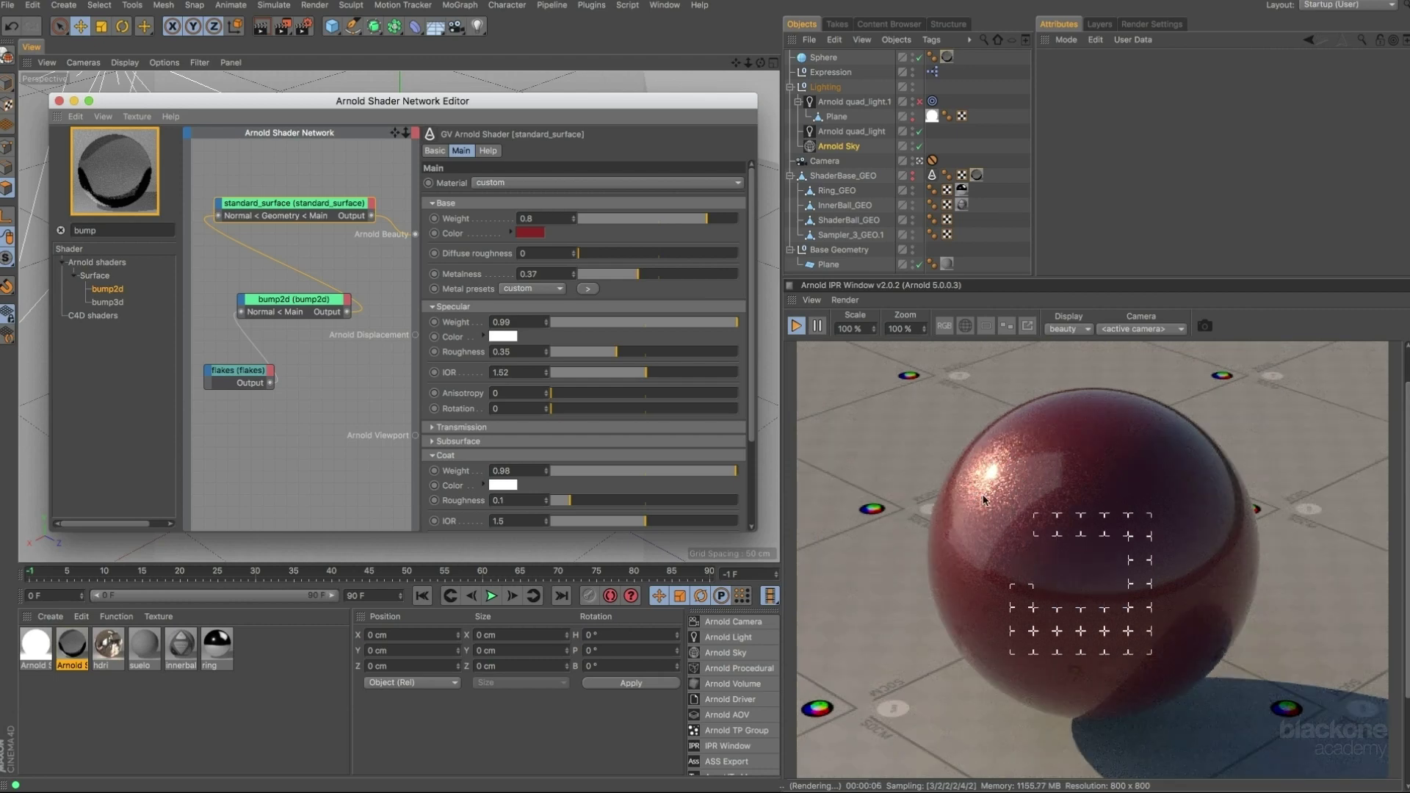
drag(638, 274, 690, 279)
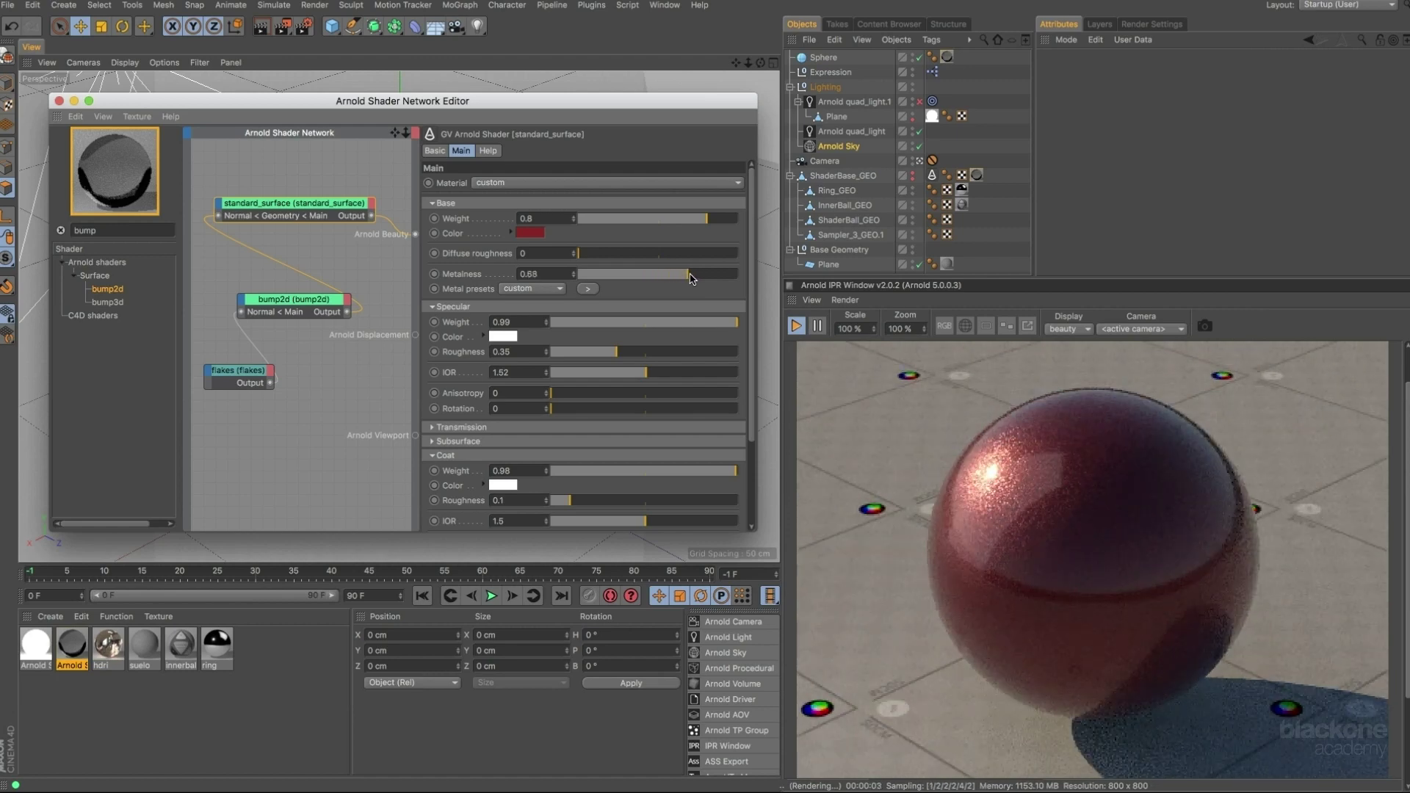
drag(690, 280, 697, 278)
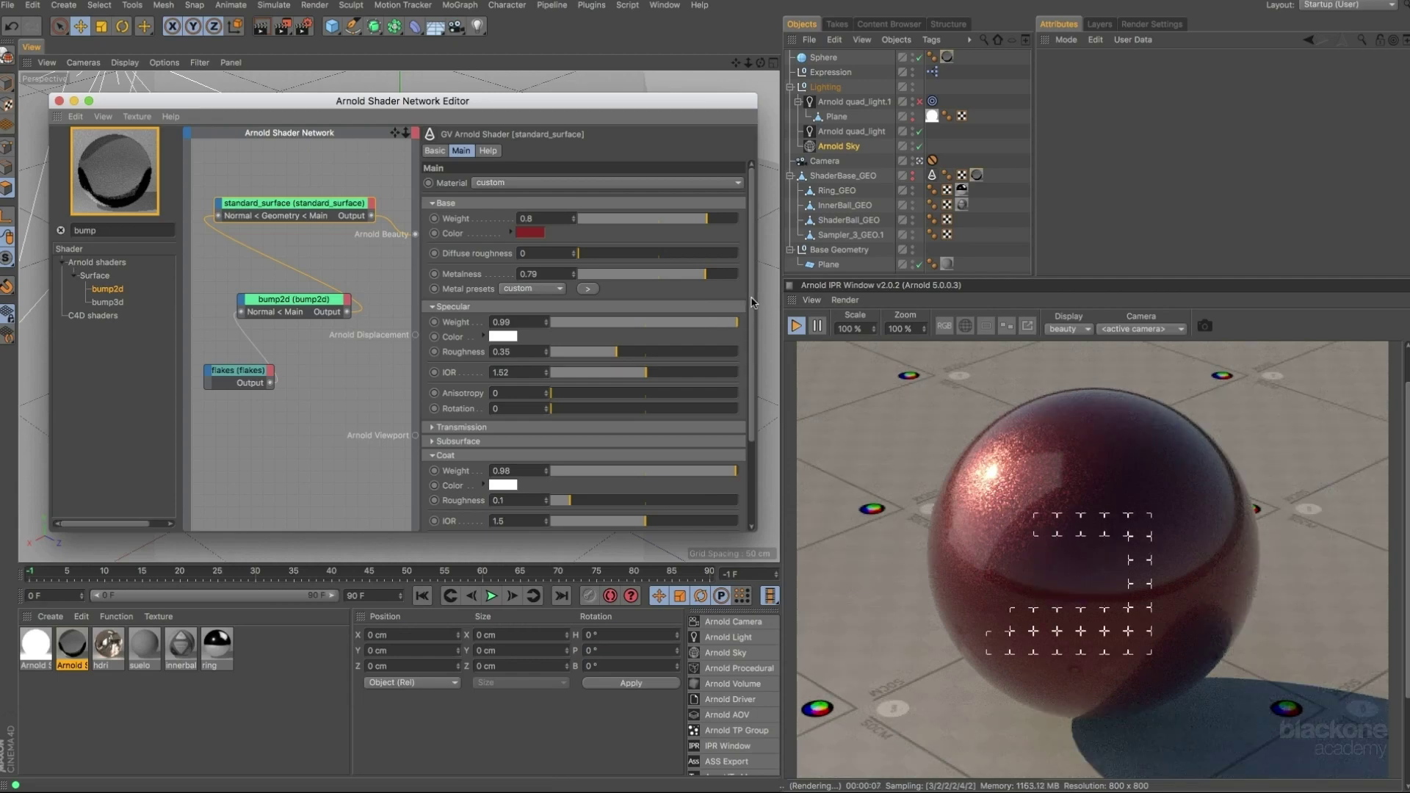
Try a Coat Roughness of 0.3 and bring it back down to 0.12.
drag(752, 306, 753, 317)
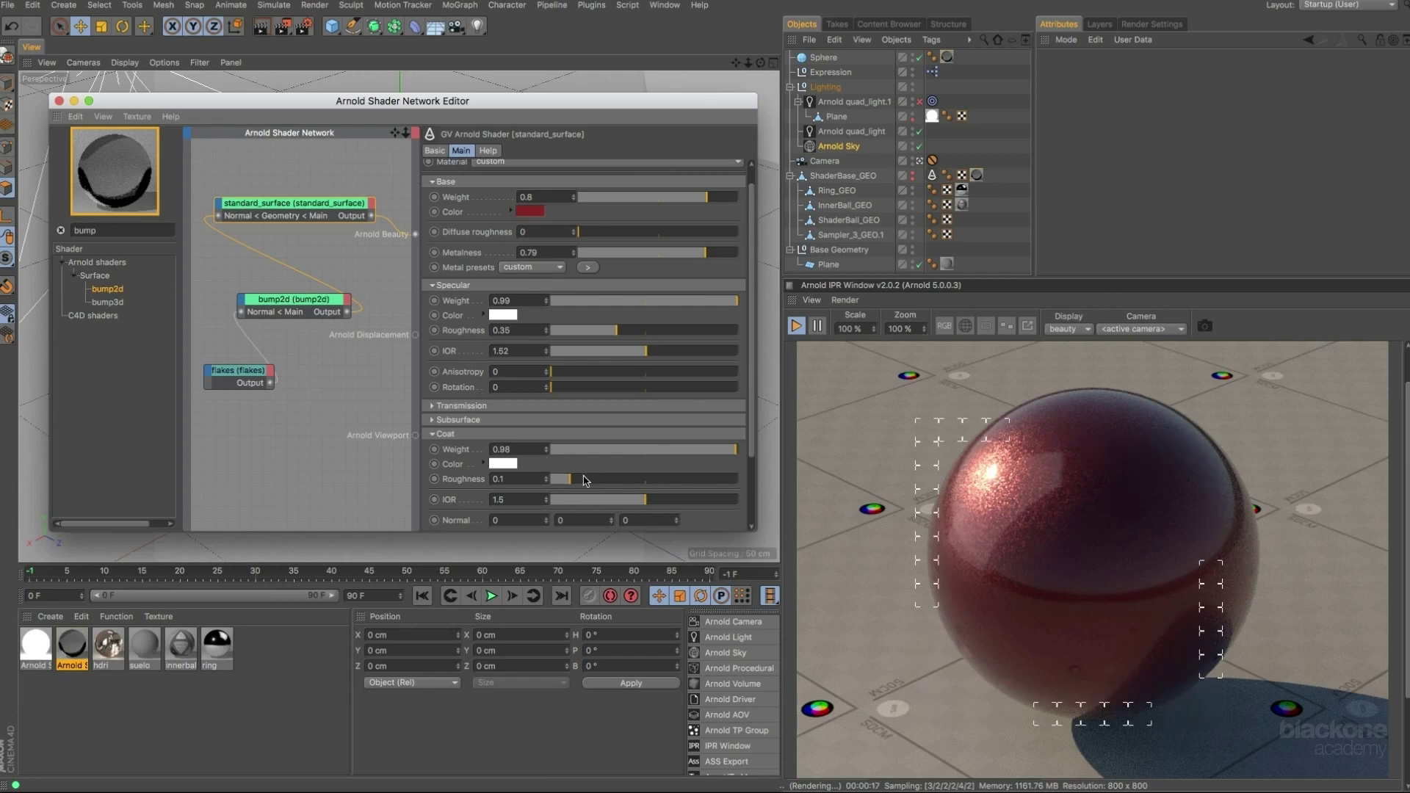
drag(580, 482, 606, 487)
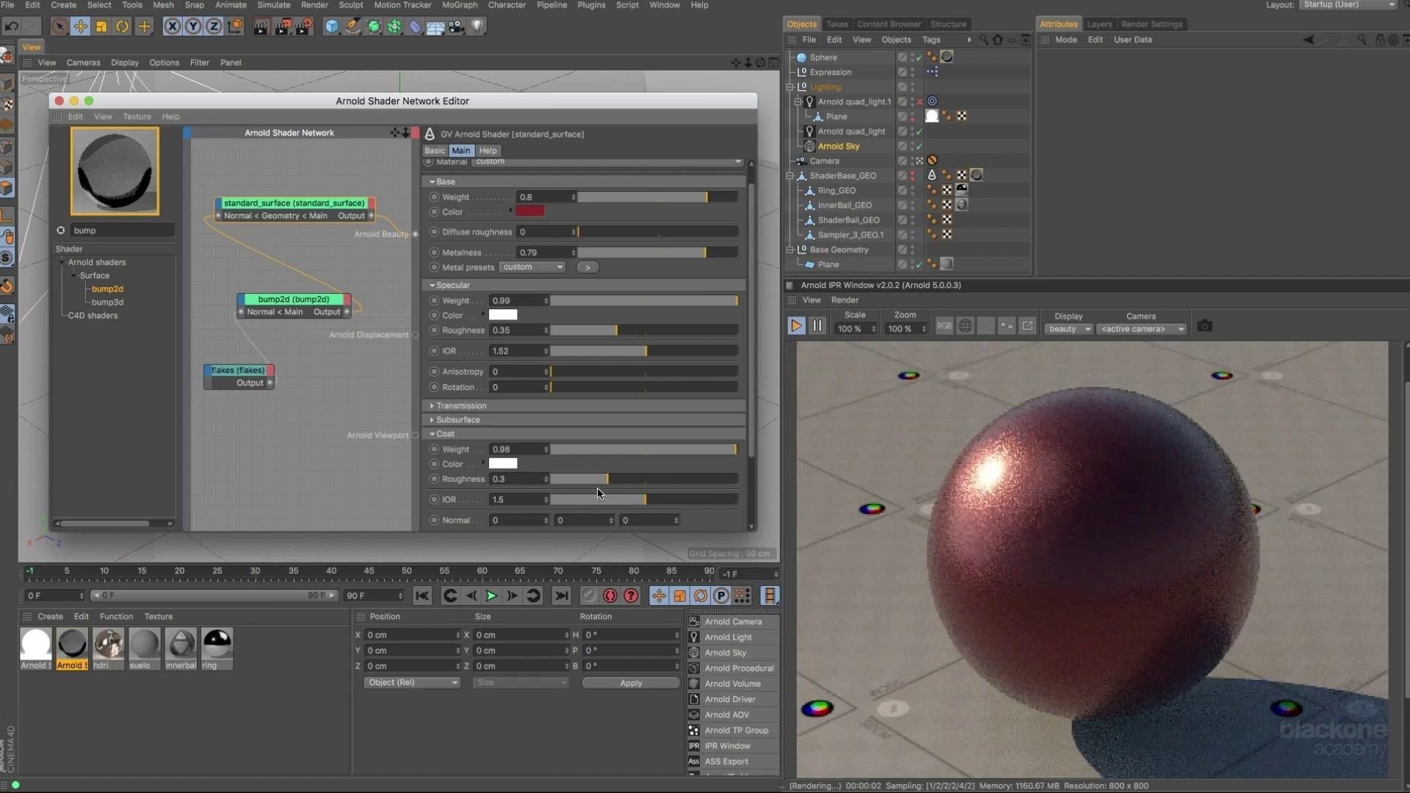
drag(591, 486, 574, 488)
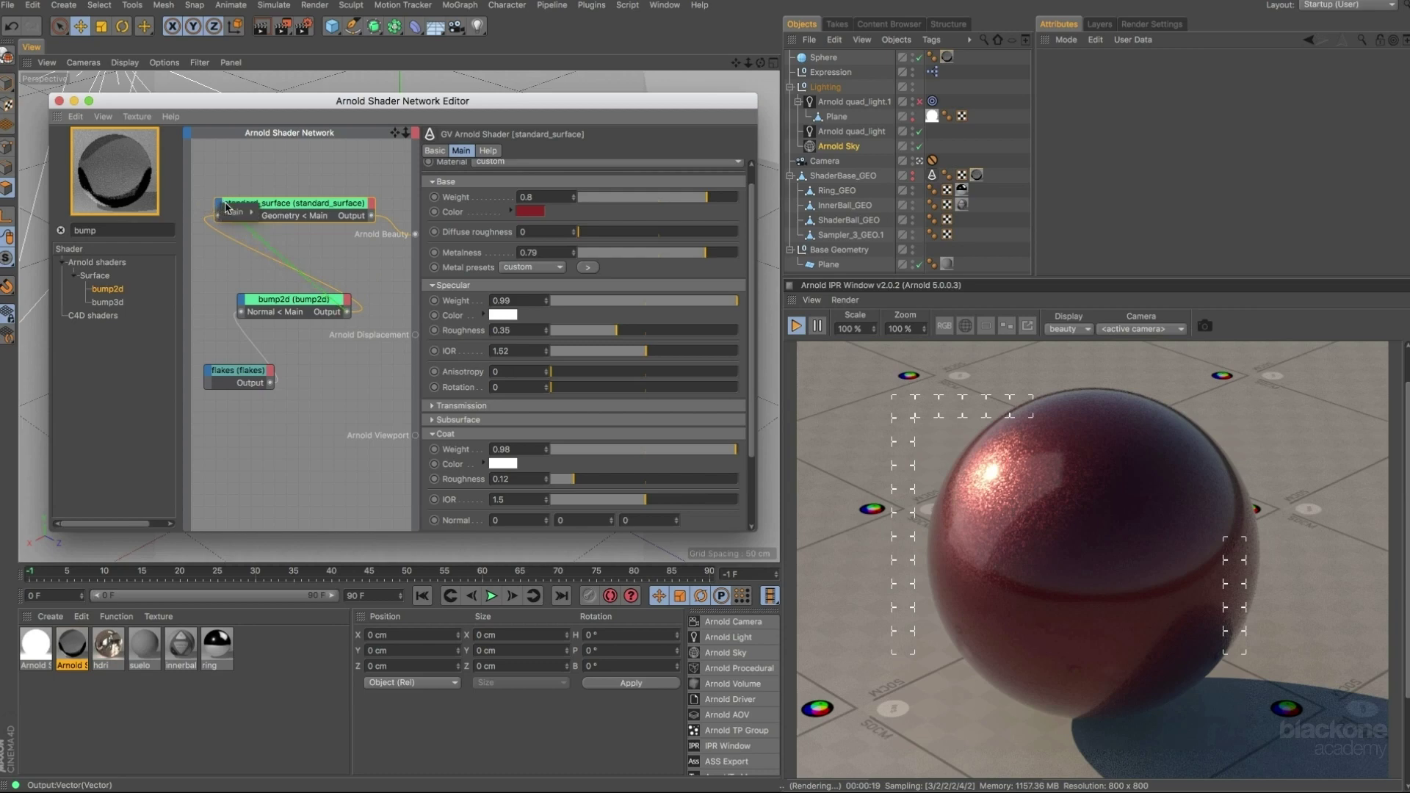
Connect the bump2d output to the Coat Normal input of the standard_surface node.
click(219, 204)
mouse_move(291, 273)
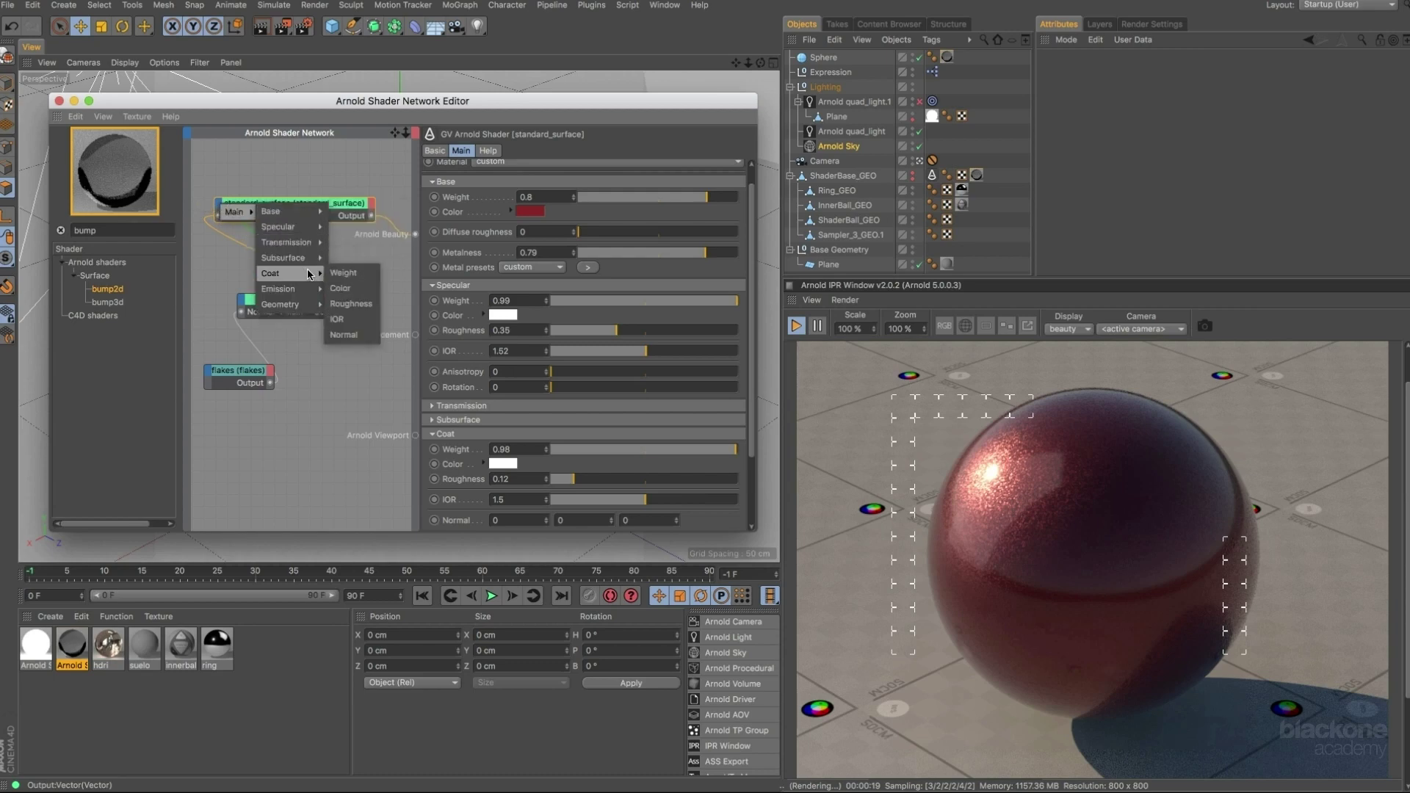
click(344, 336)
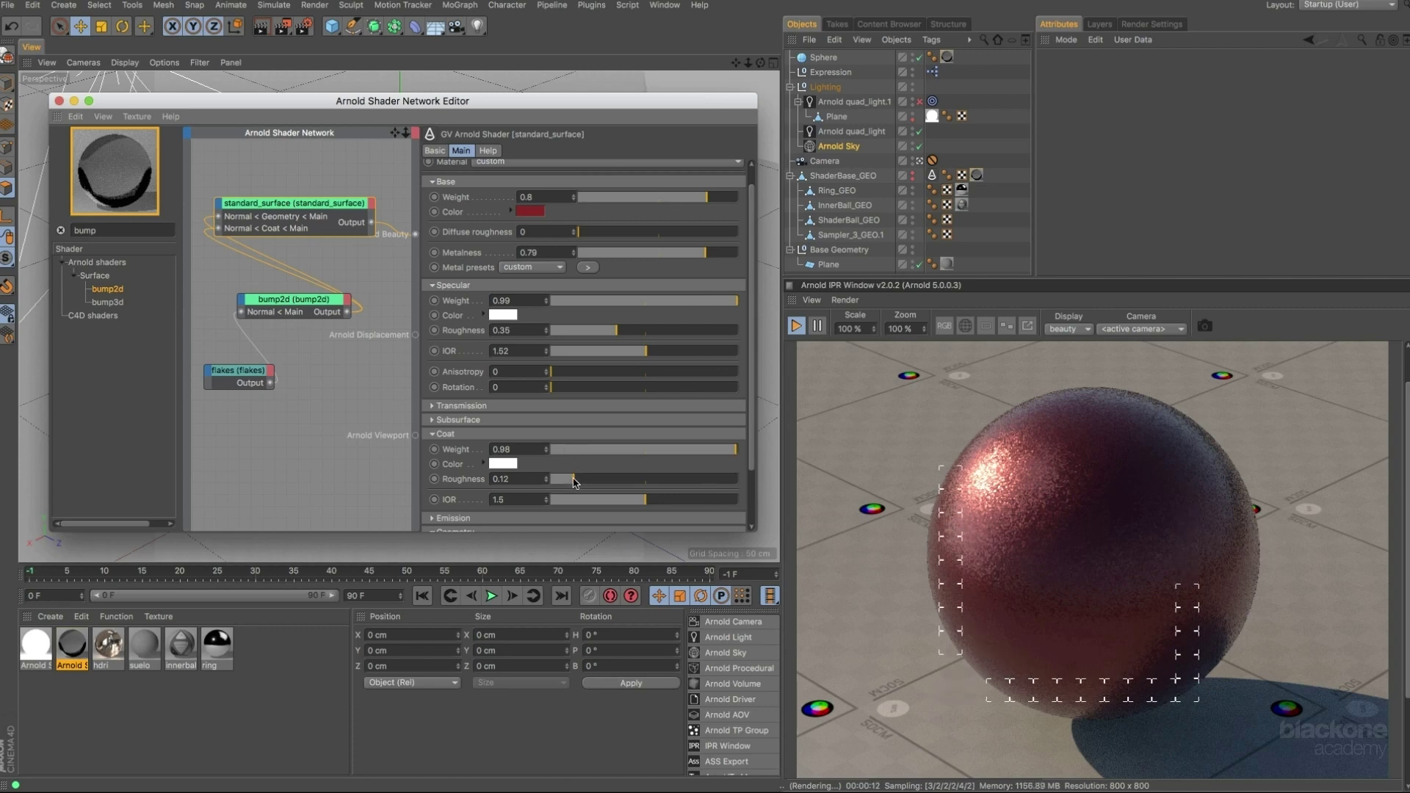
Test the bumped coat with Coat Roughness values of 0, 0.3 and 0.45.
drag(567, 481, 547, 486)
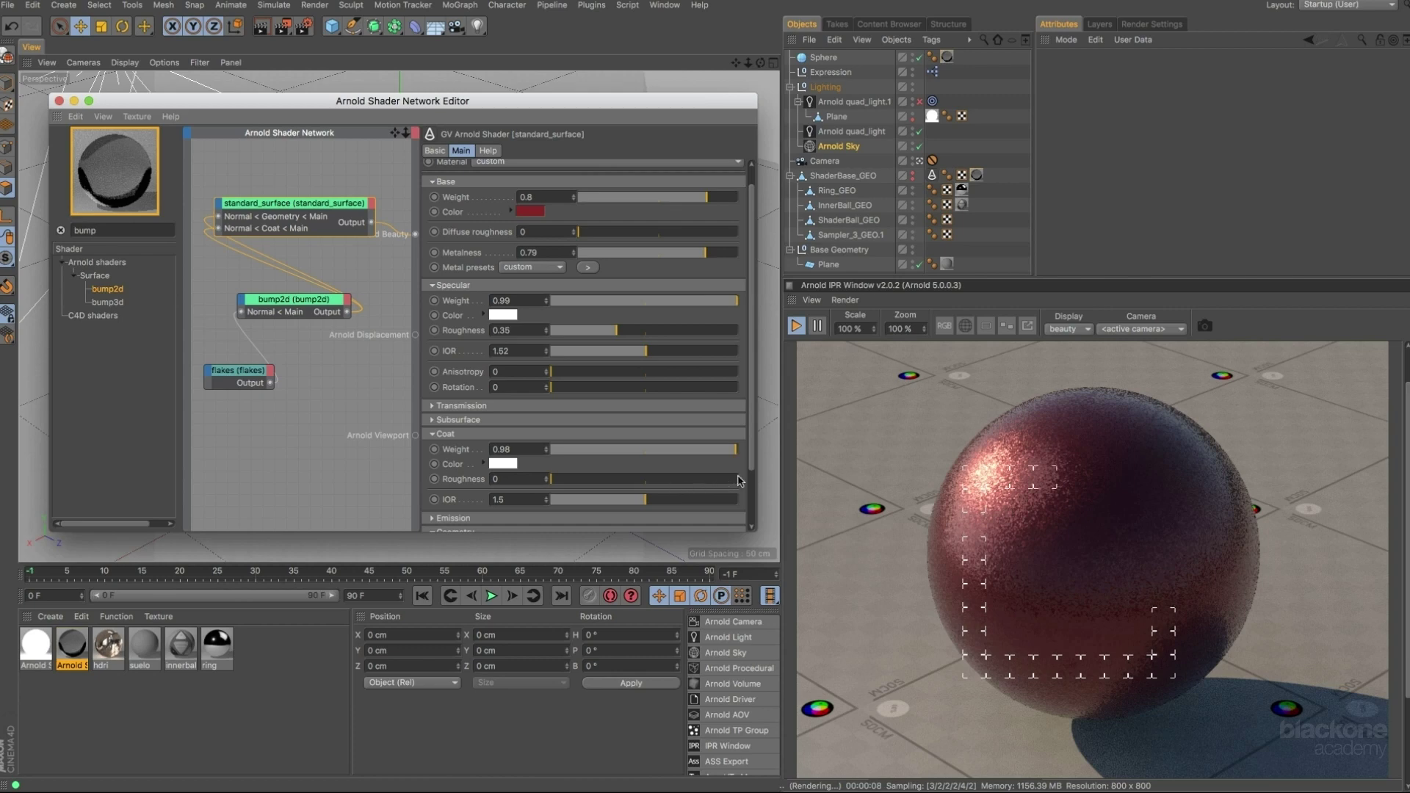
click(607, 479)
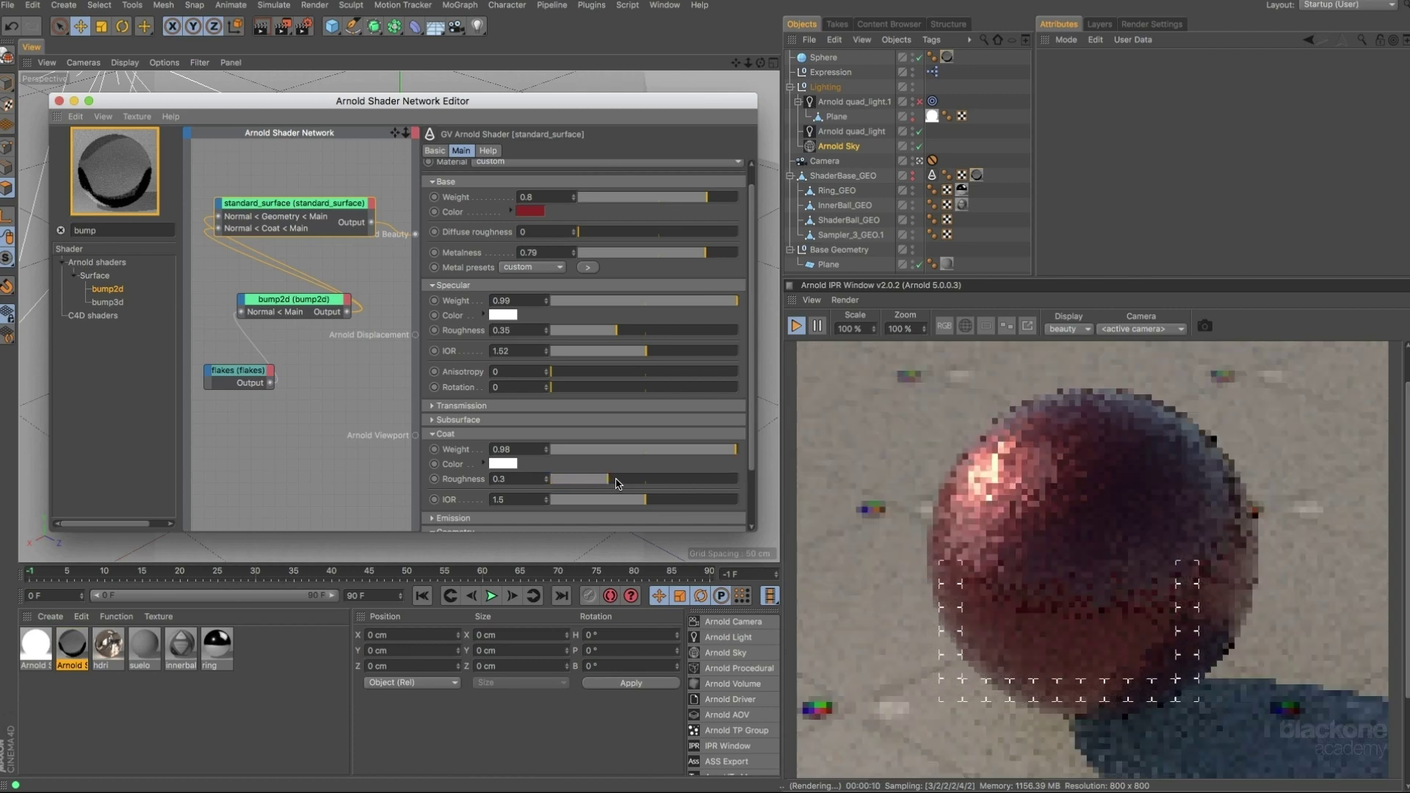
drag(618, 483, 636, 481)
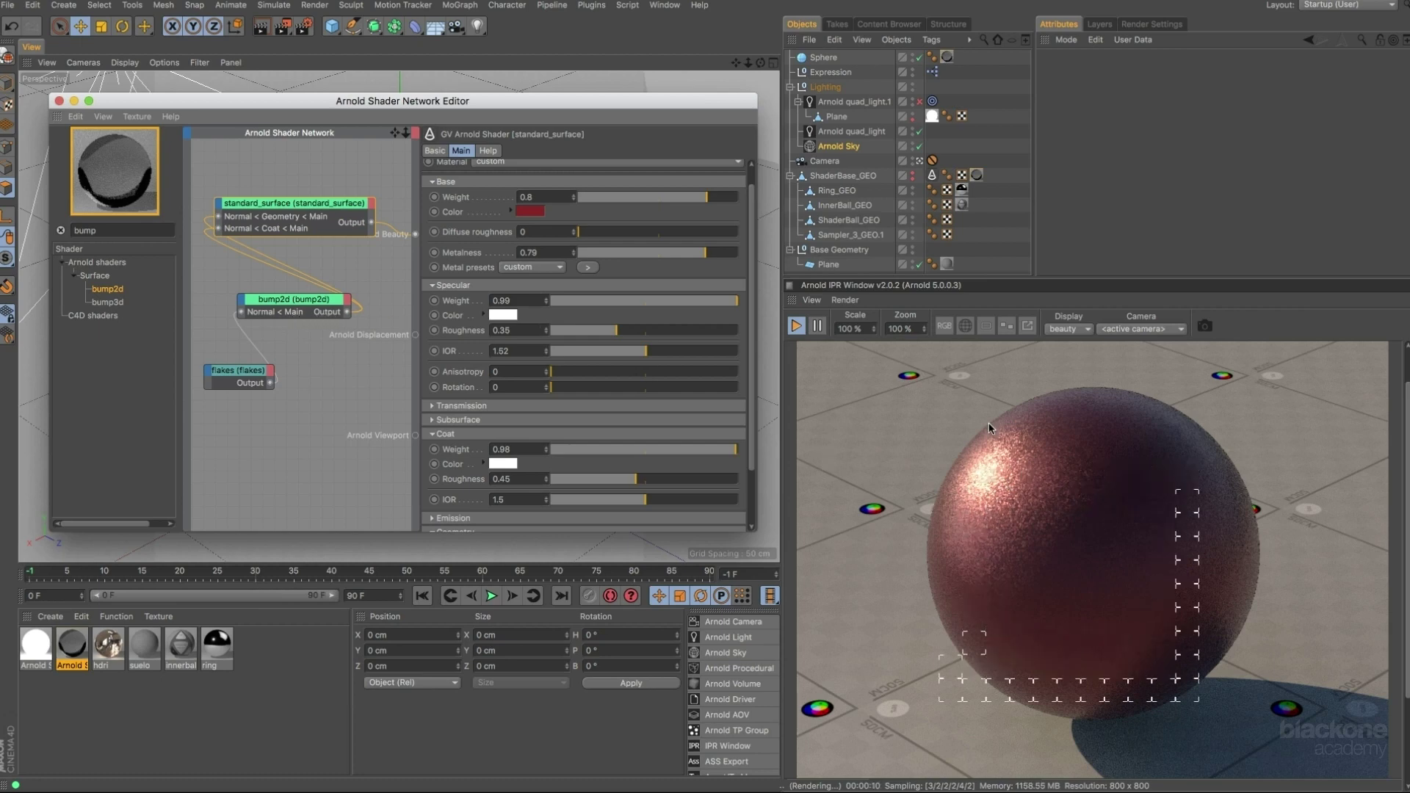
Remove the Coat Normal port from the standard_surface node and set the Coat Roughness to 0.09.
click(219, 241)
key(Delete)
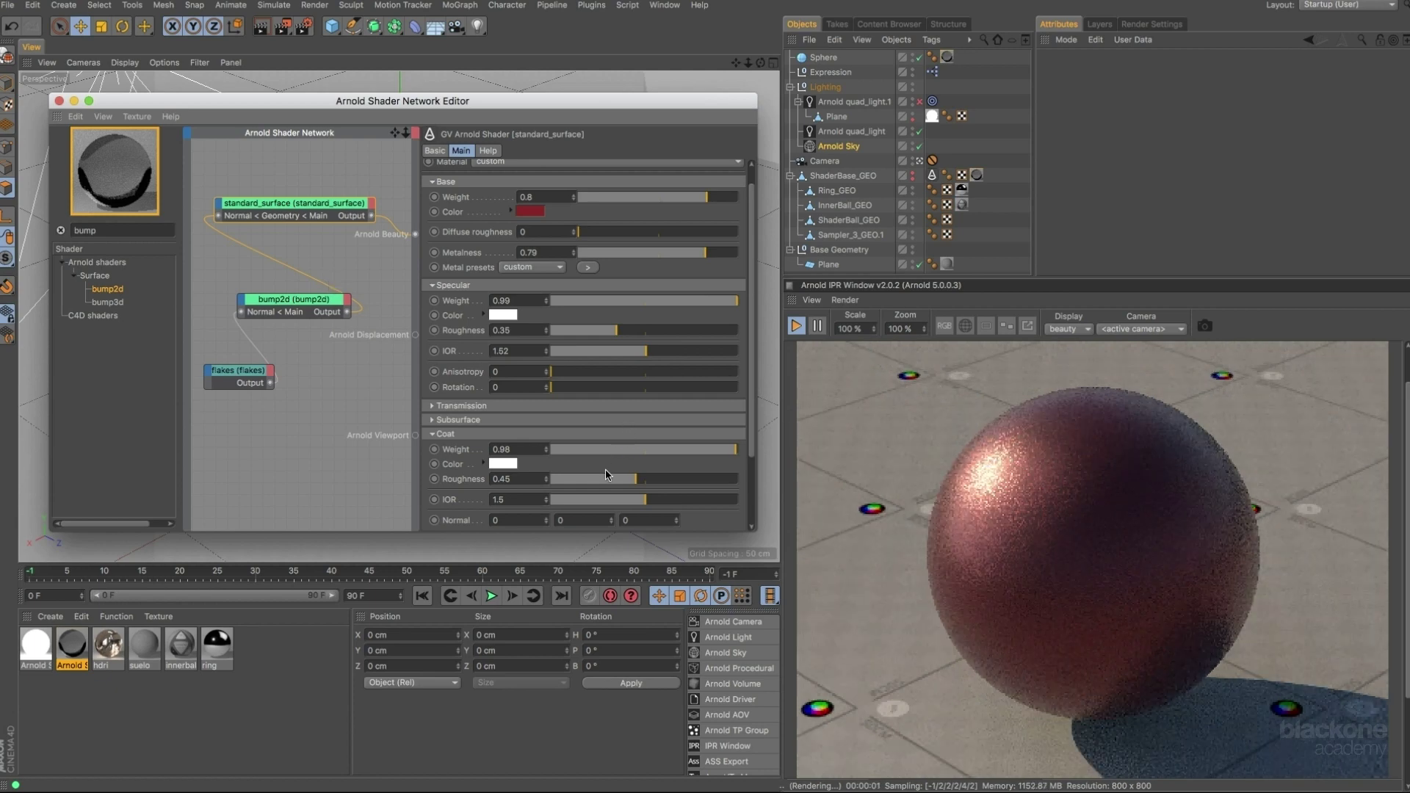
drag(604, 481, 565, 481)
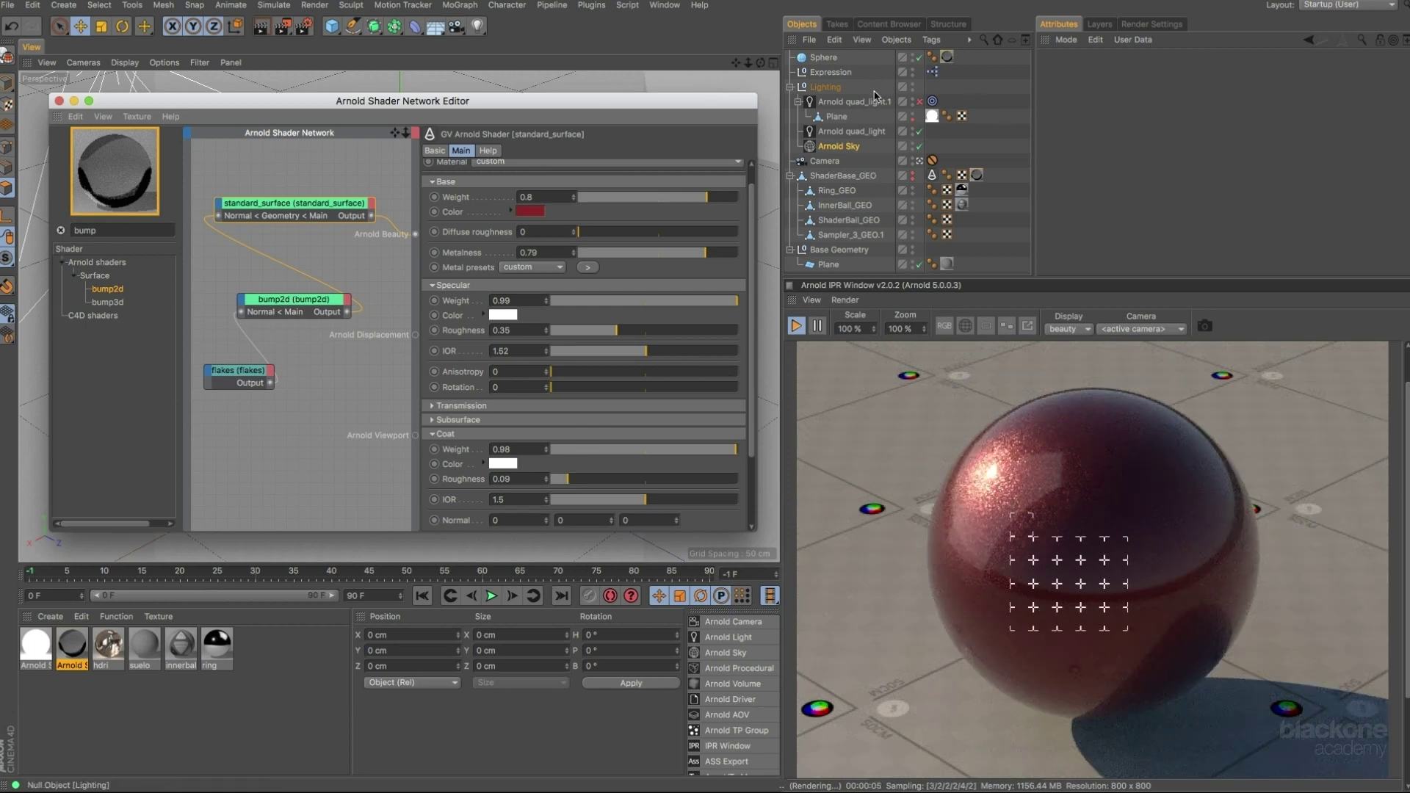
Disable the Sphere and make ShaderBase_GEO visible in the IPR render.
click(919, 58)
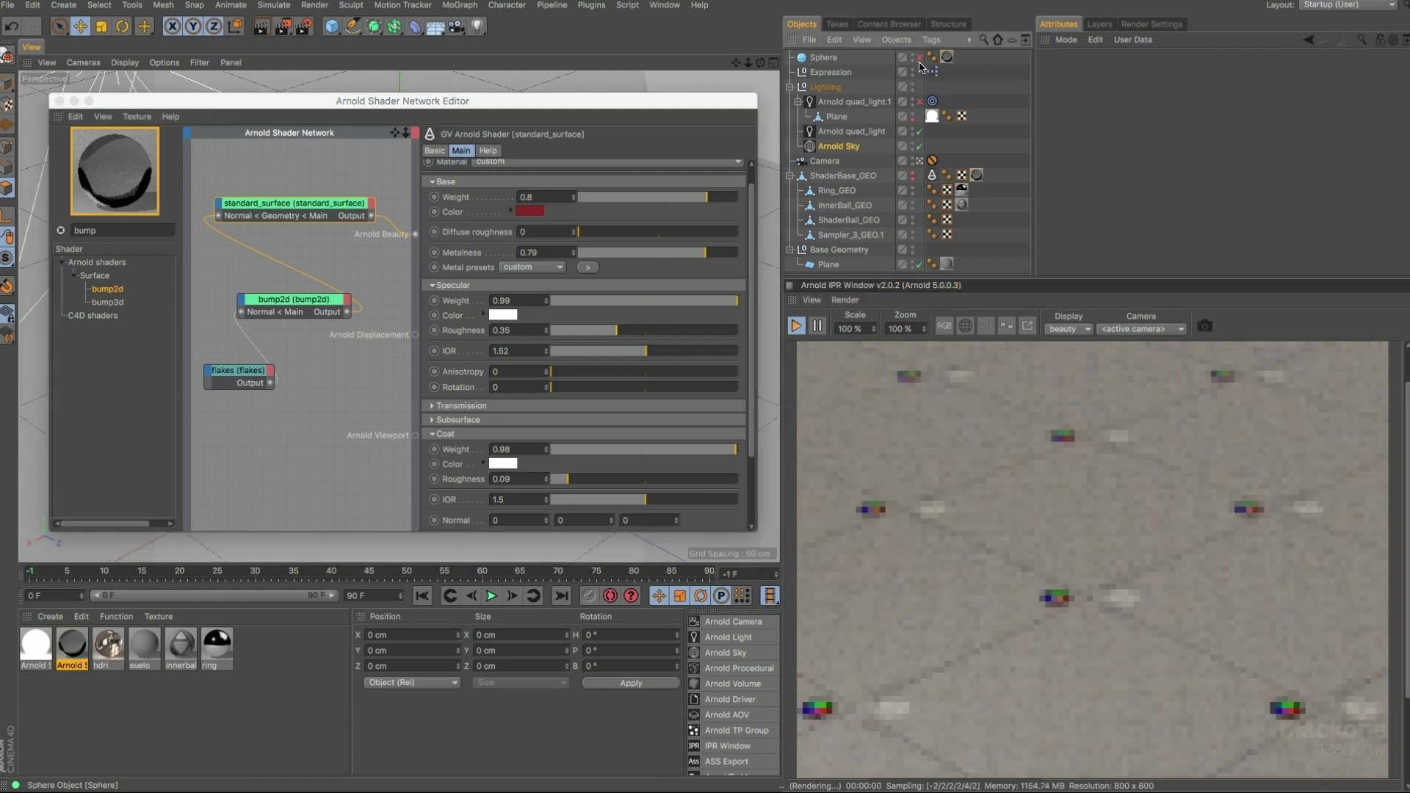
click(913, 178)
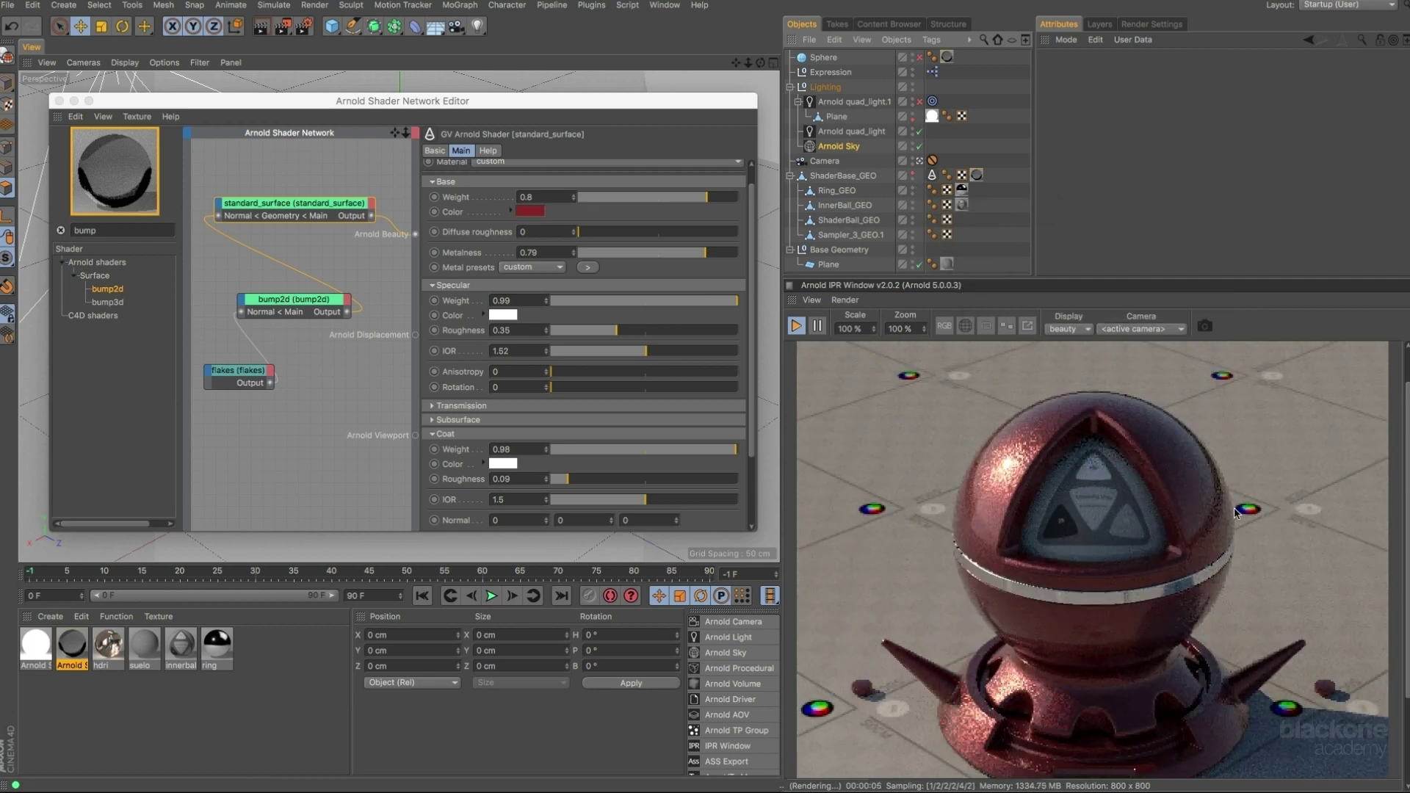
drag(1405, 456, 1404, 474)
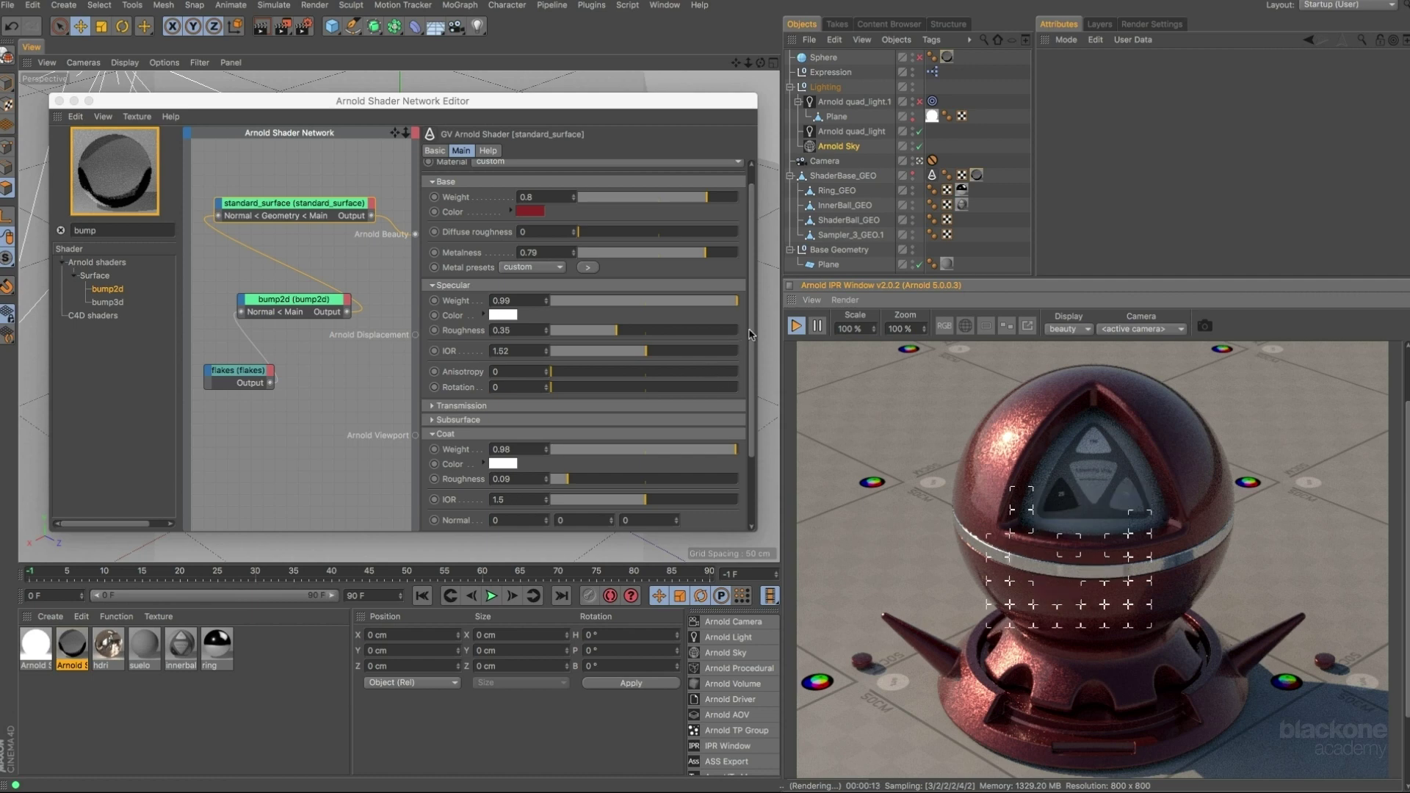
Collapse the Coat section and open the Advanced section of the standard_surface settings.
drag(750, 334, 763, 392)
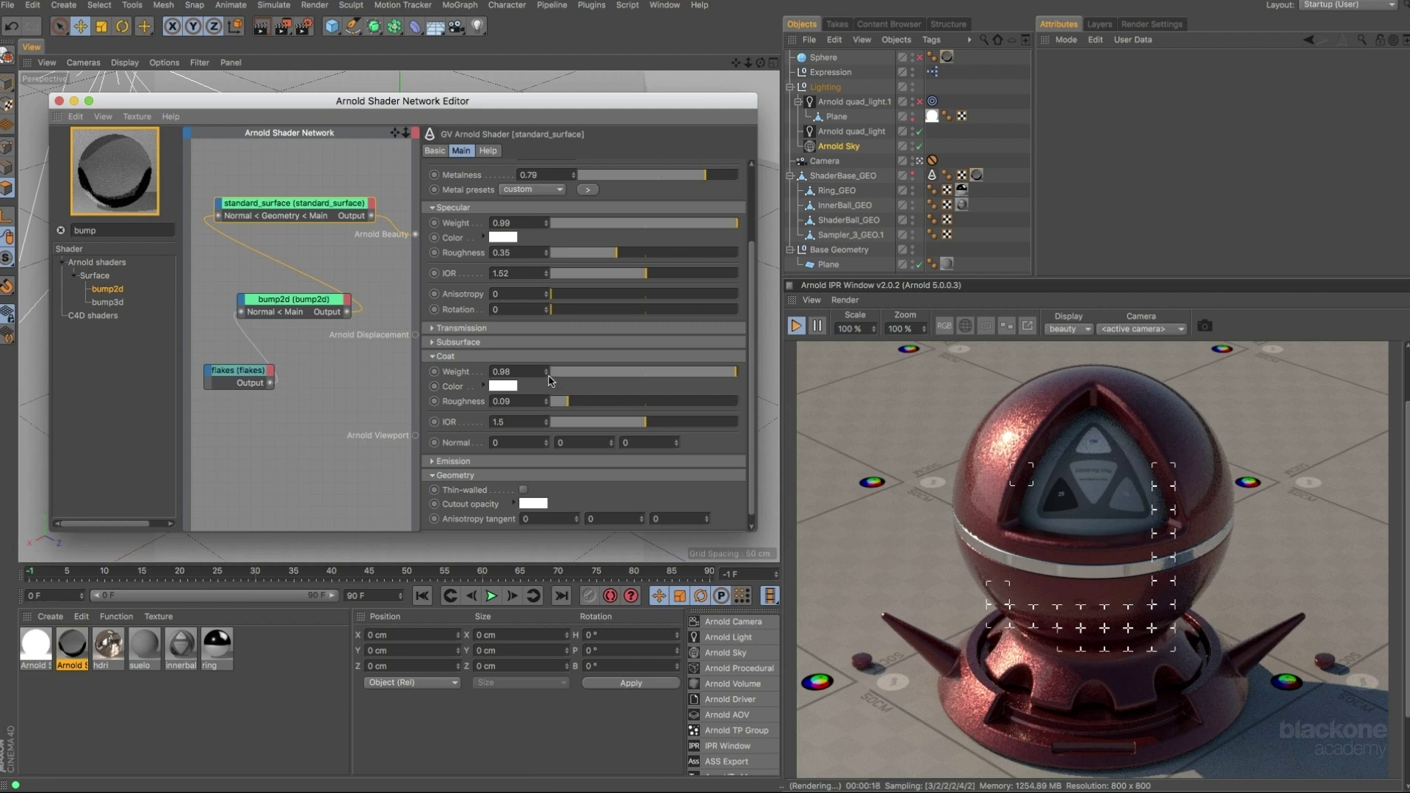
click(504, 357)
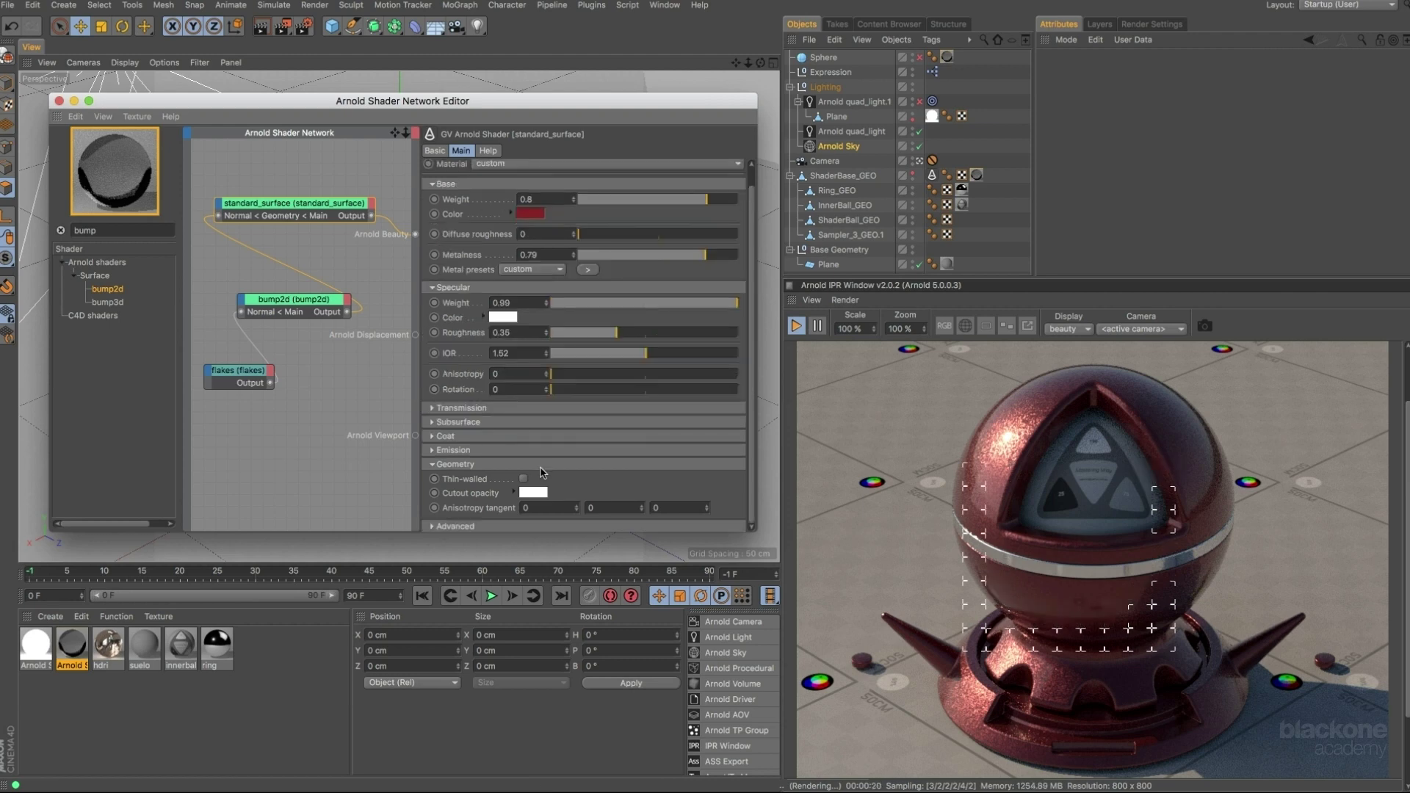
click(651, 526)
drag(754, 408, 716, 484)
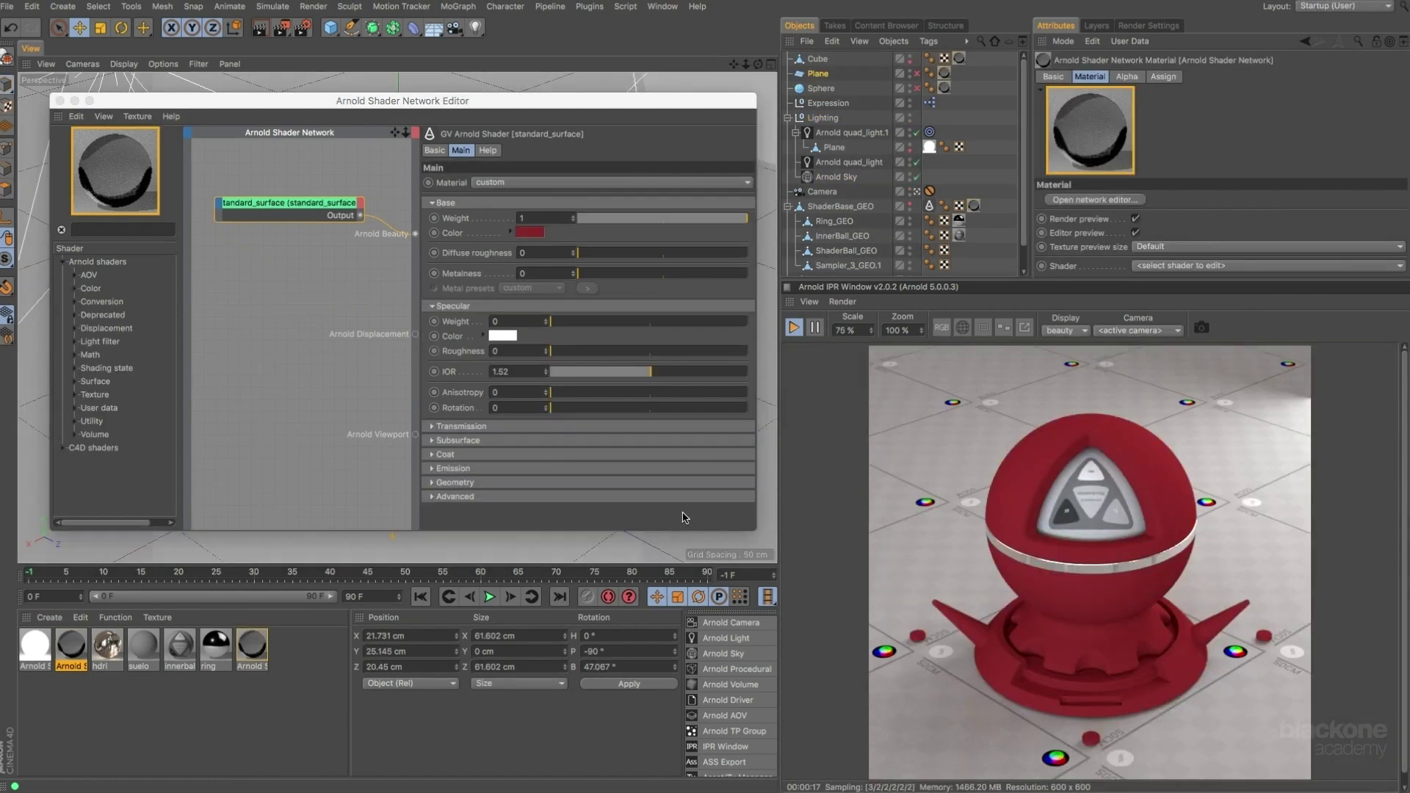
Expand the Geometry section and load the standard_surface node settings of the last material, Arnold Shader Network.2.
click(456, 483)
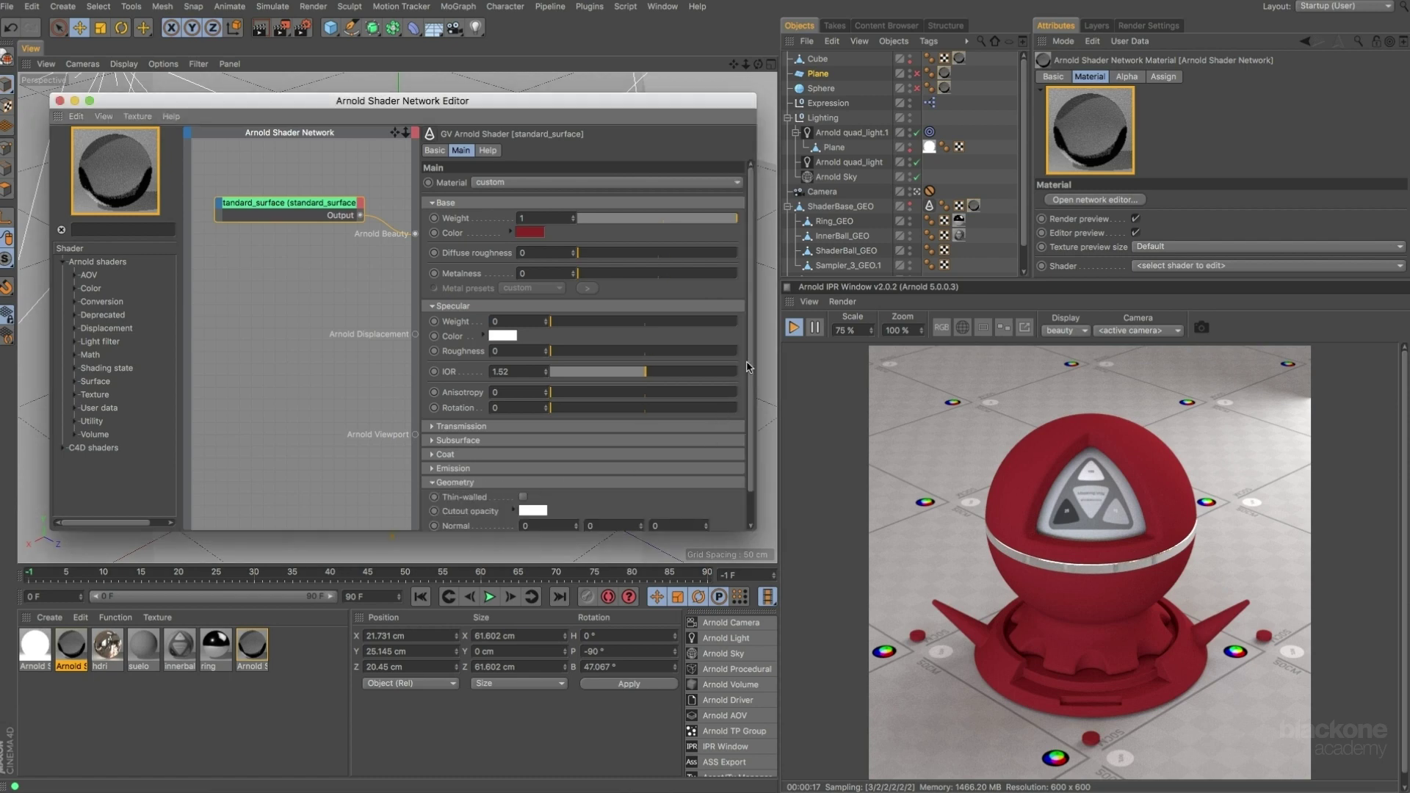
scroll(747, 367, down, 2)
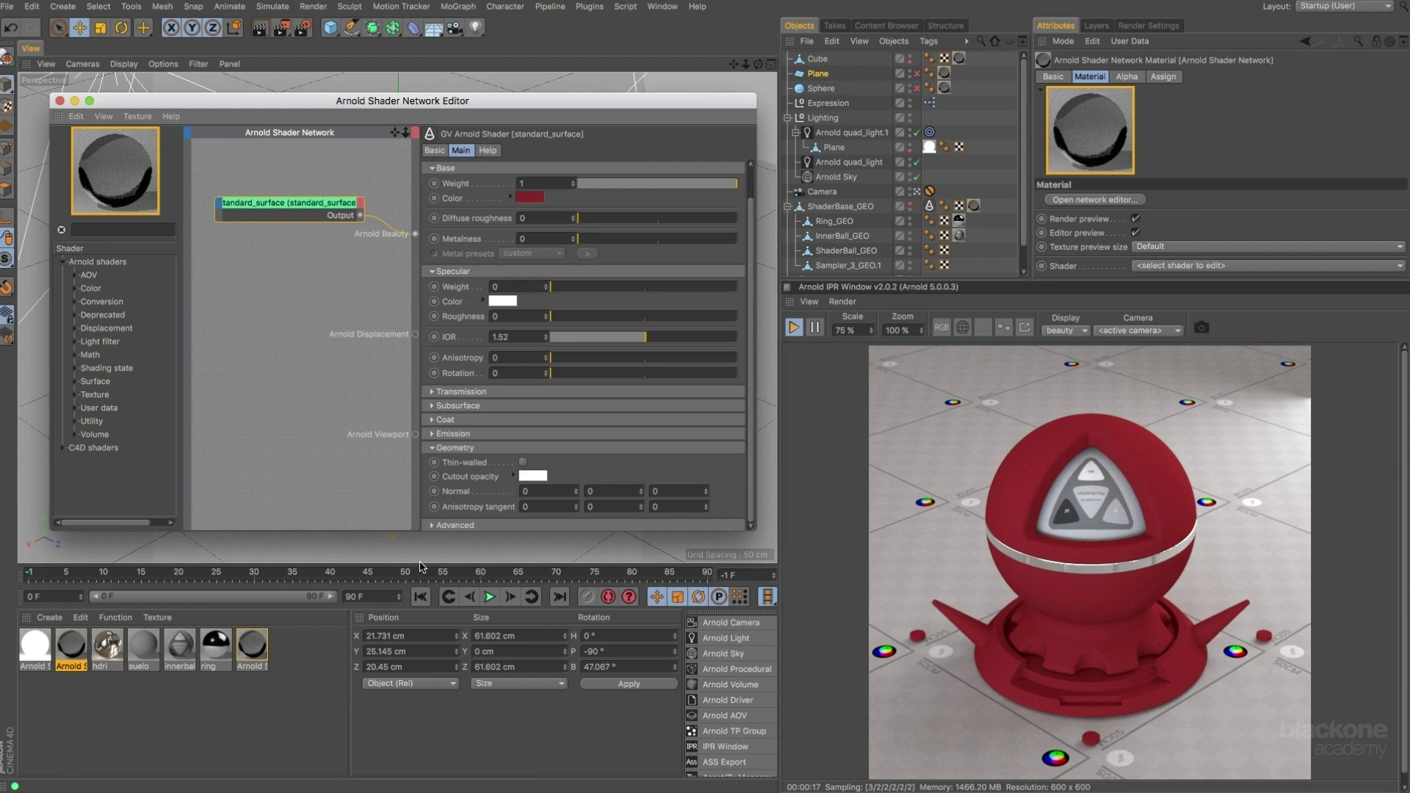
click(259, 655)
click(299, 482)
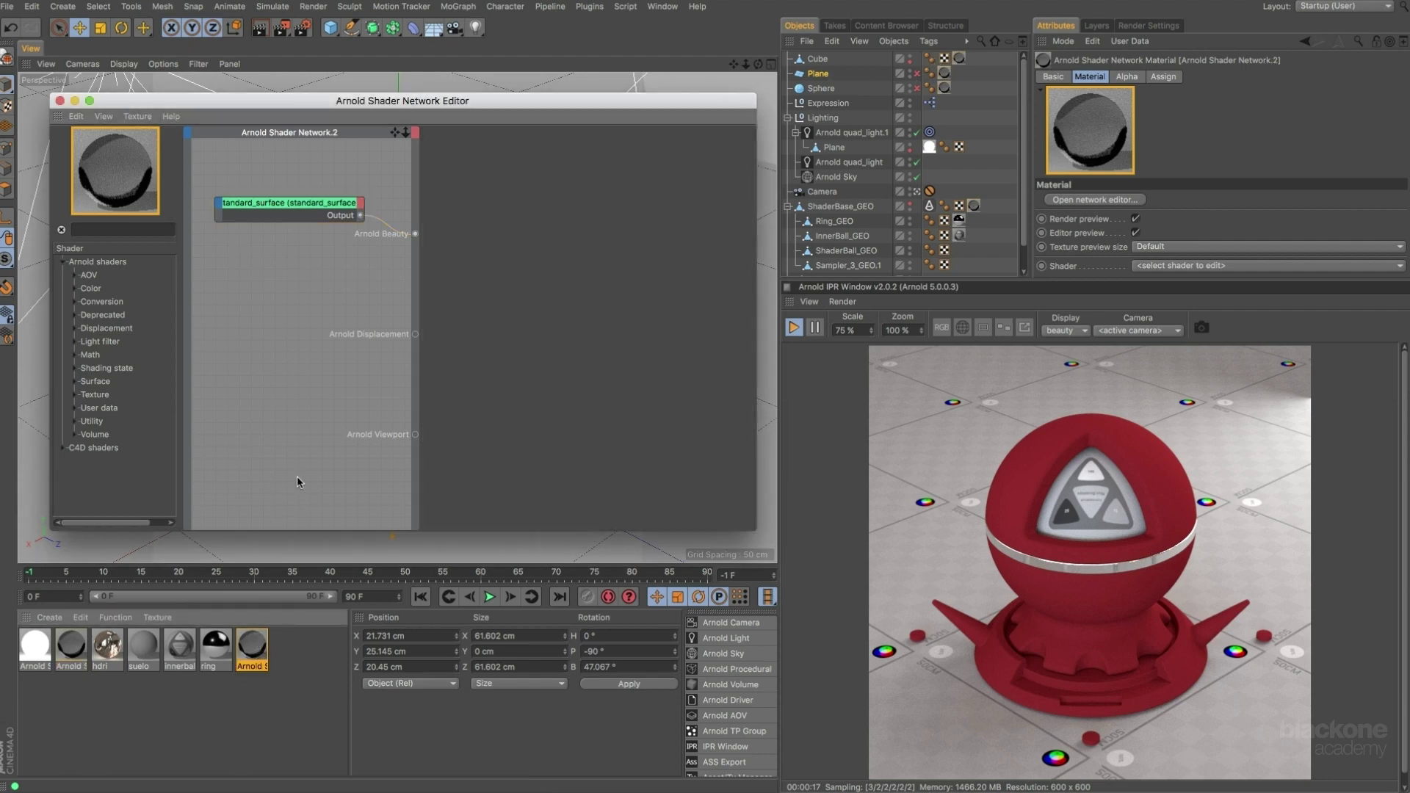
click(313, 218)
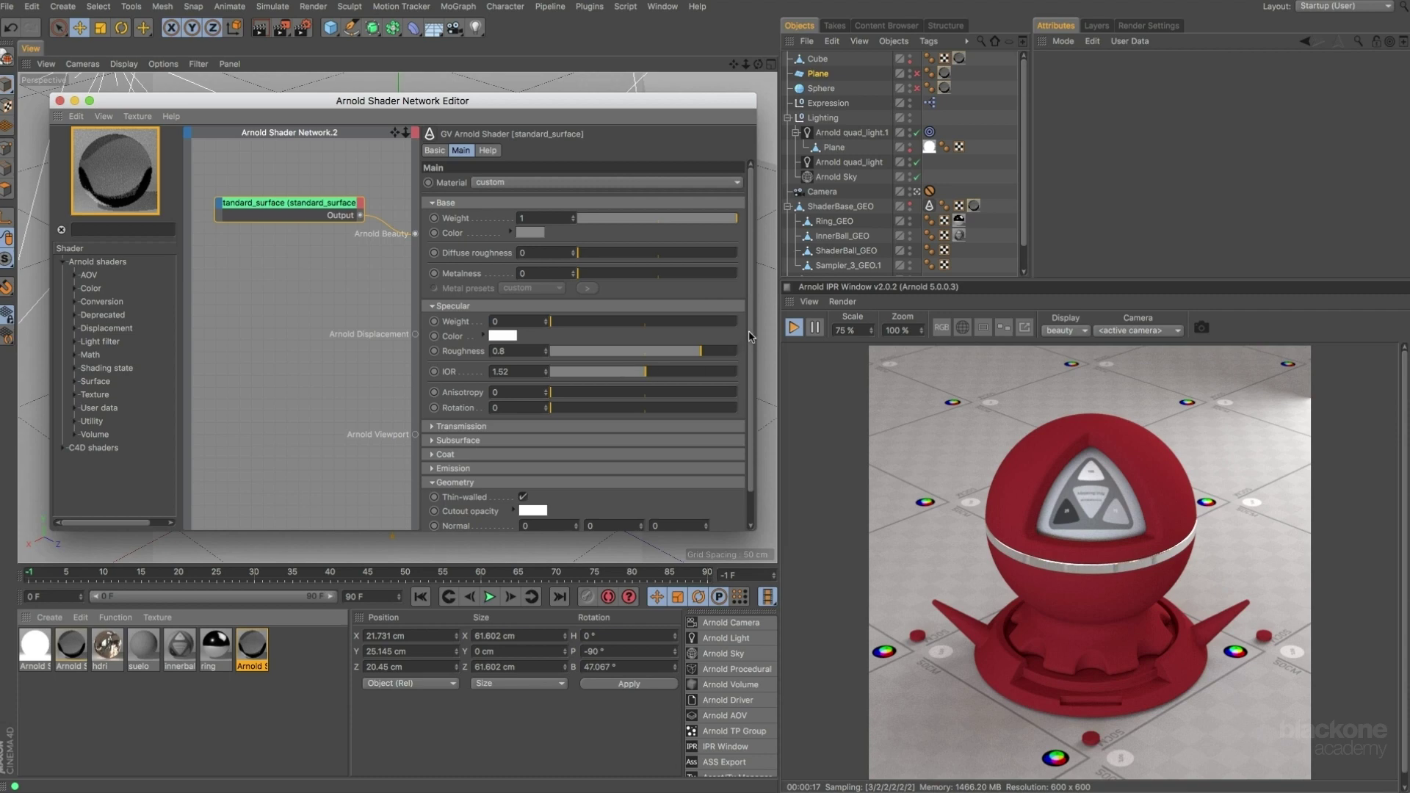
scroll(750, 371, down, 1)
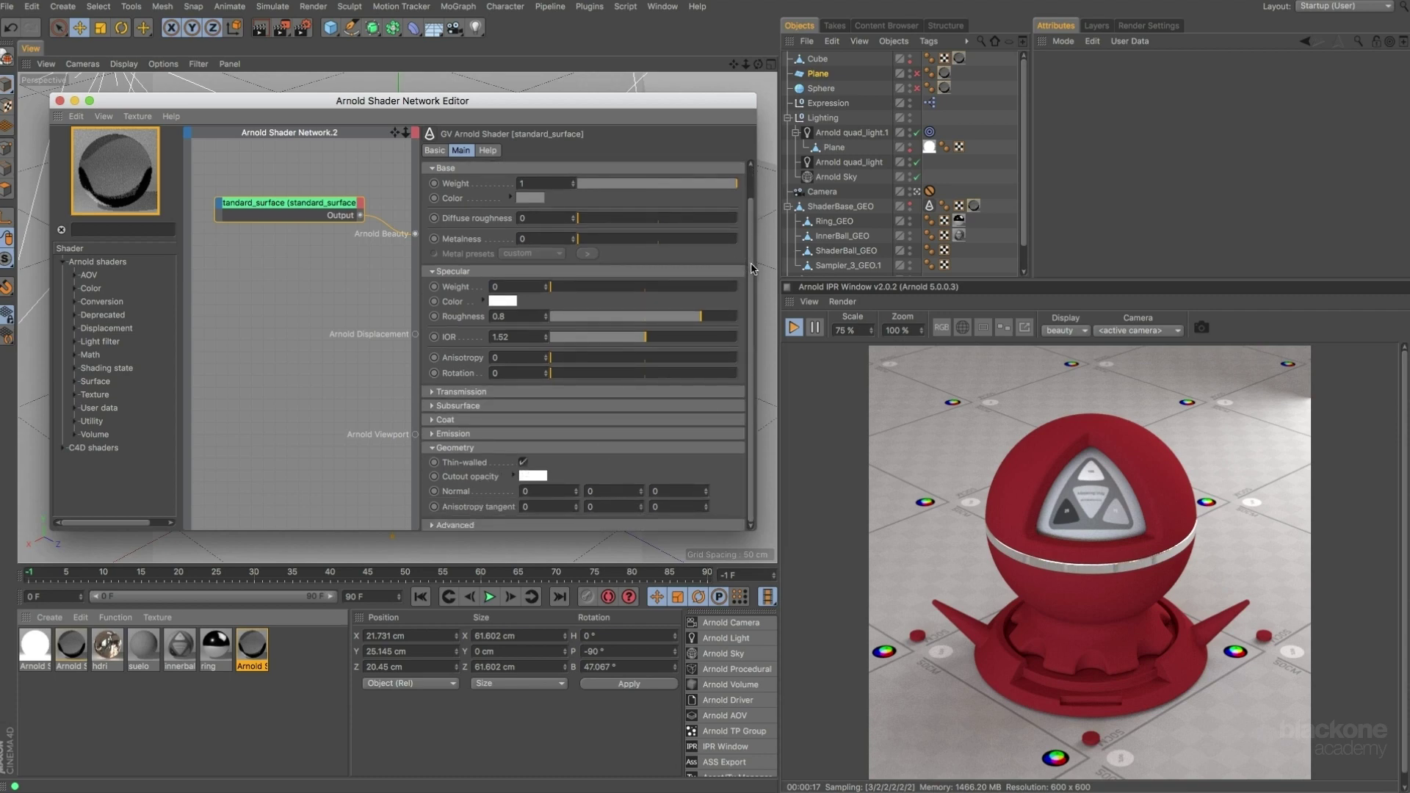
scroll(752, 269, up, 1)
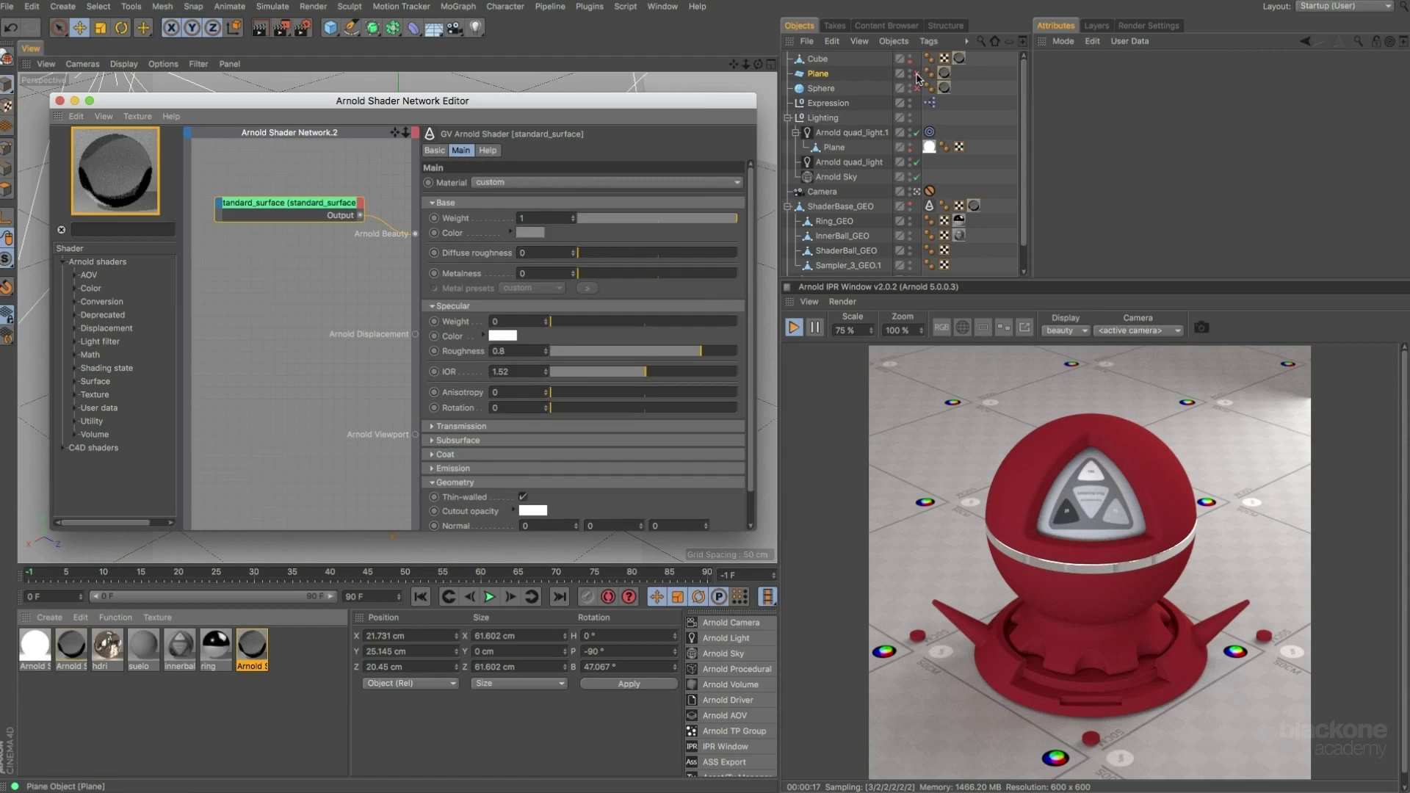
Enable the Plane in the render and compare its look with Thin-walled off and back on.
click(916, 74)
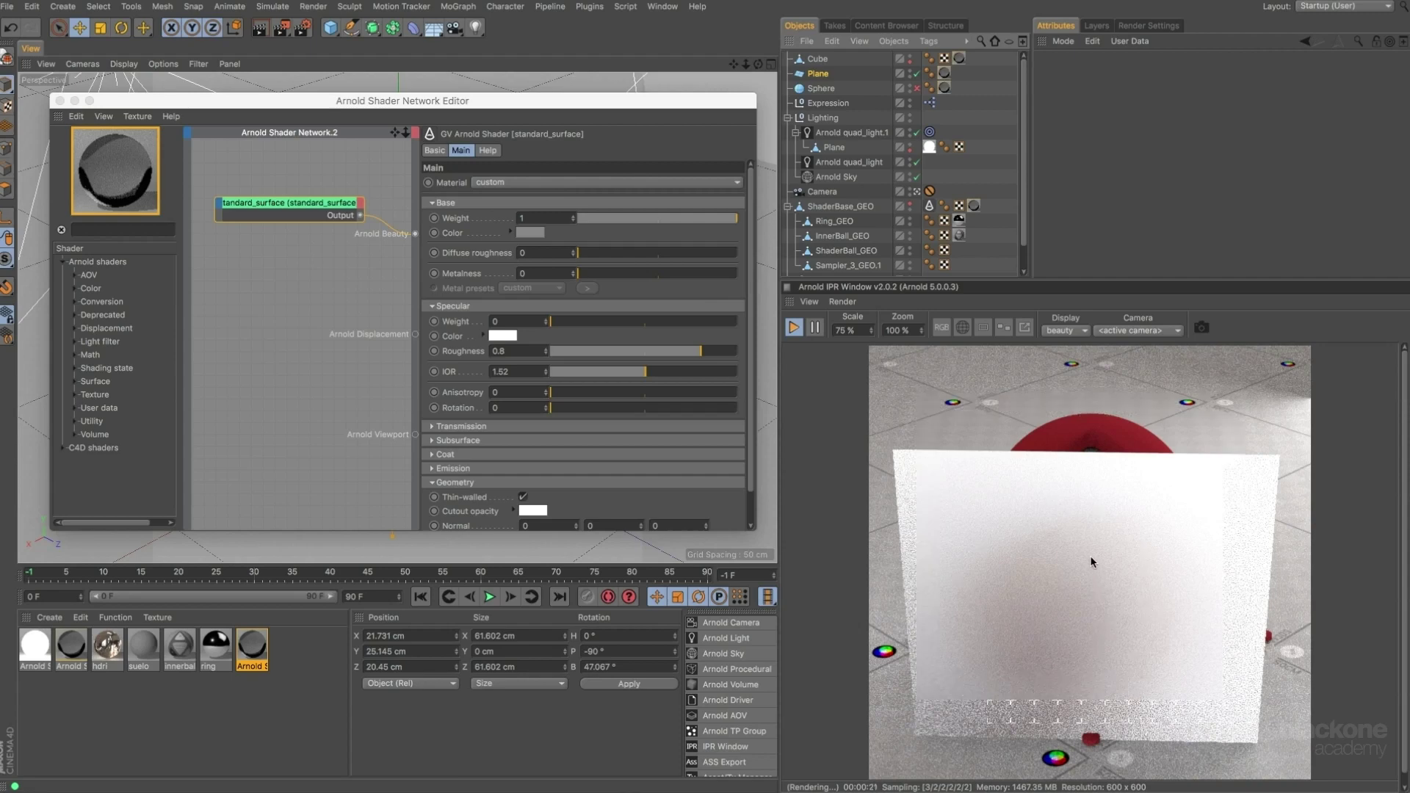
scroll(563, 486, down, 2)
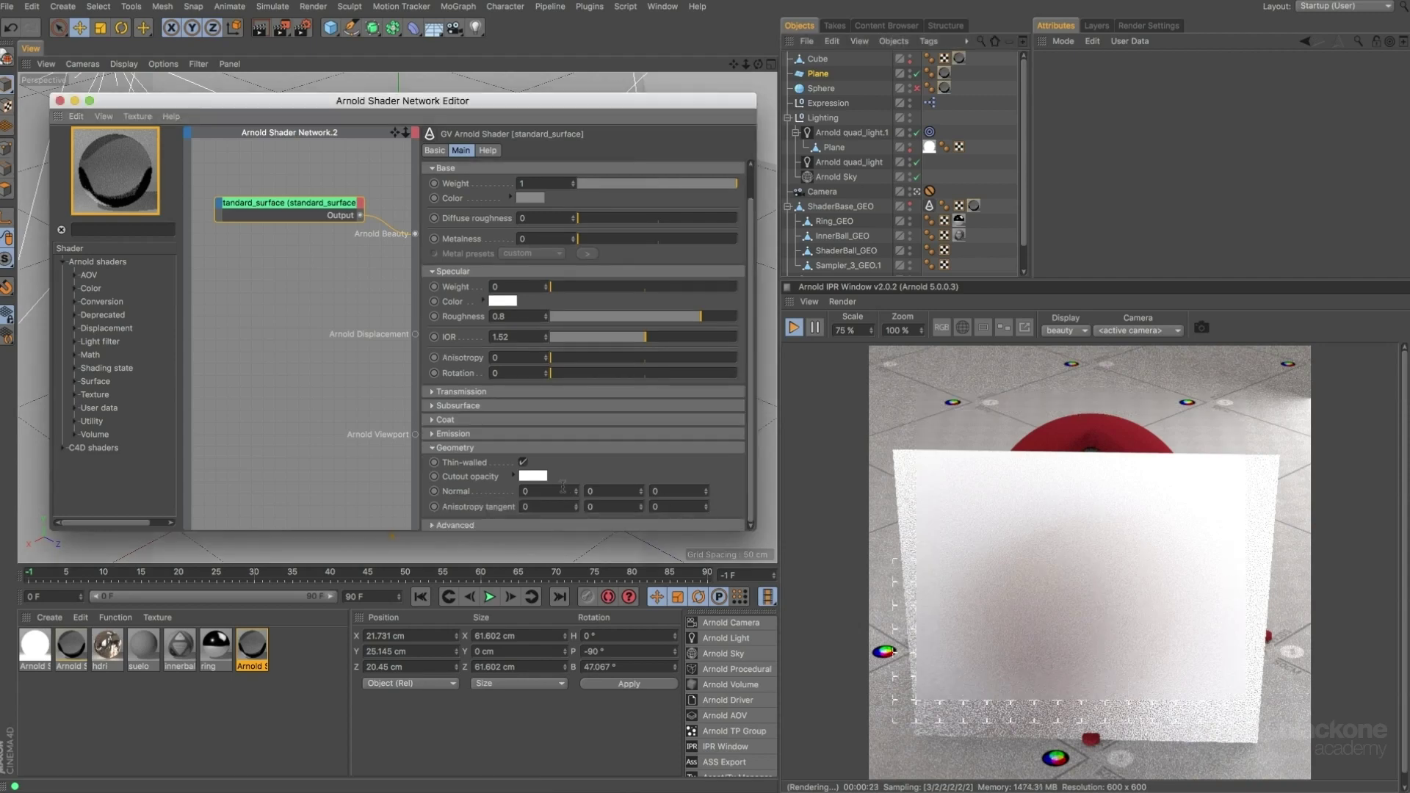
click(523, 462)
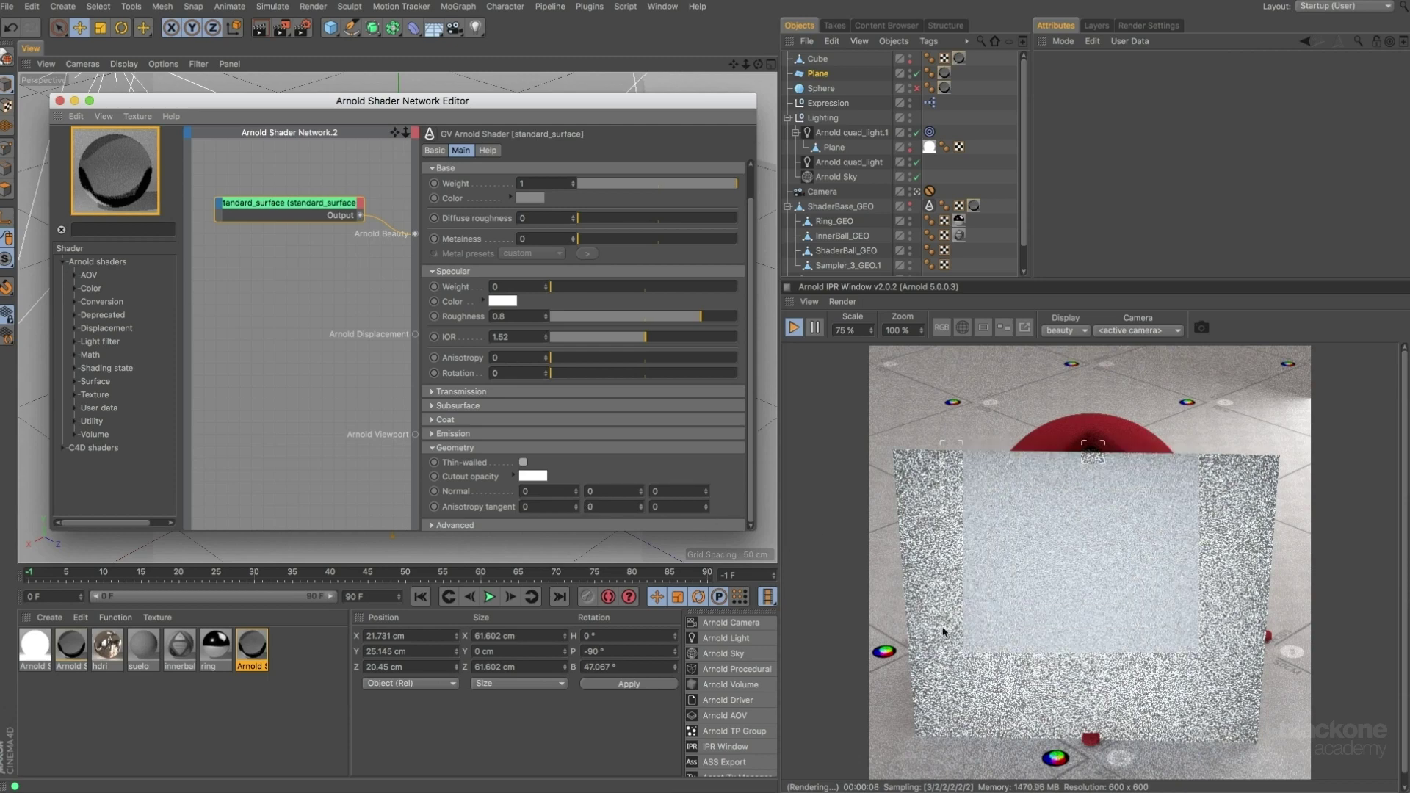
click(524, 462)
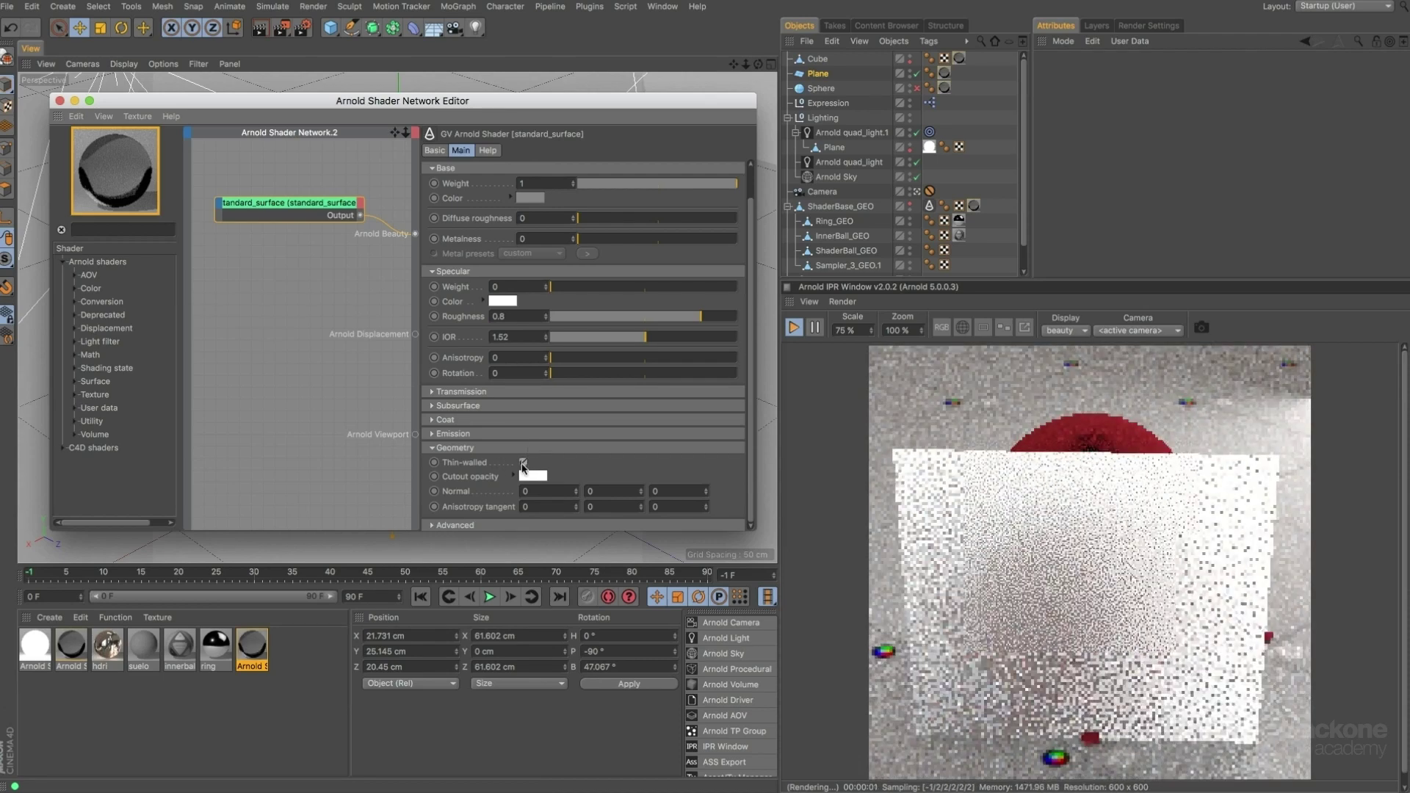
Set the Subsurface Weight of the Plane's standard_surface to 0.79 and collapse the Subsurface section.
click(541, 406)
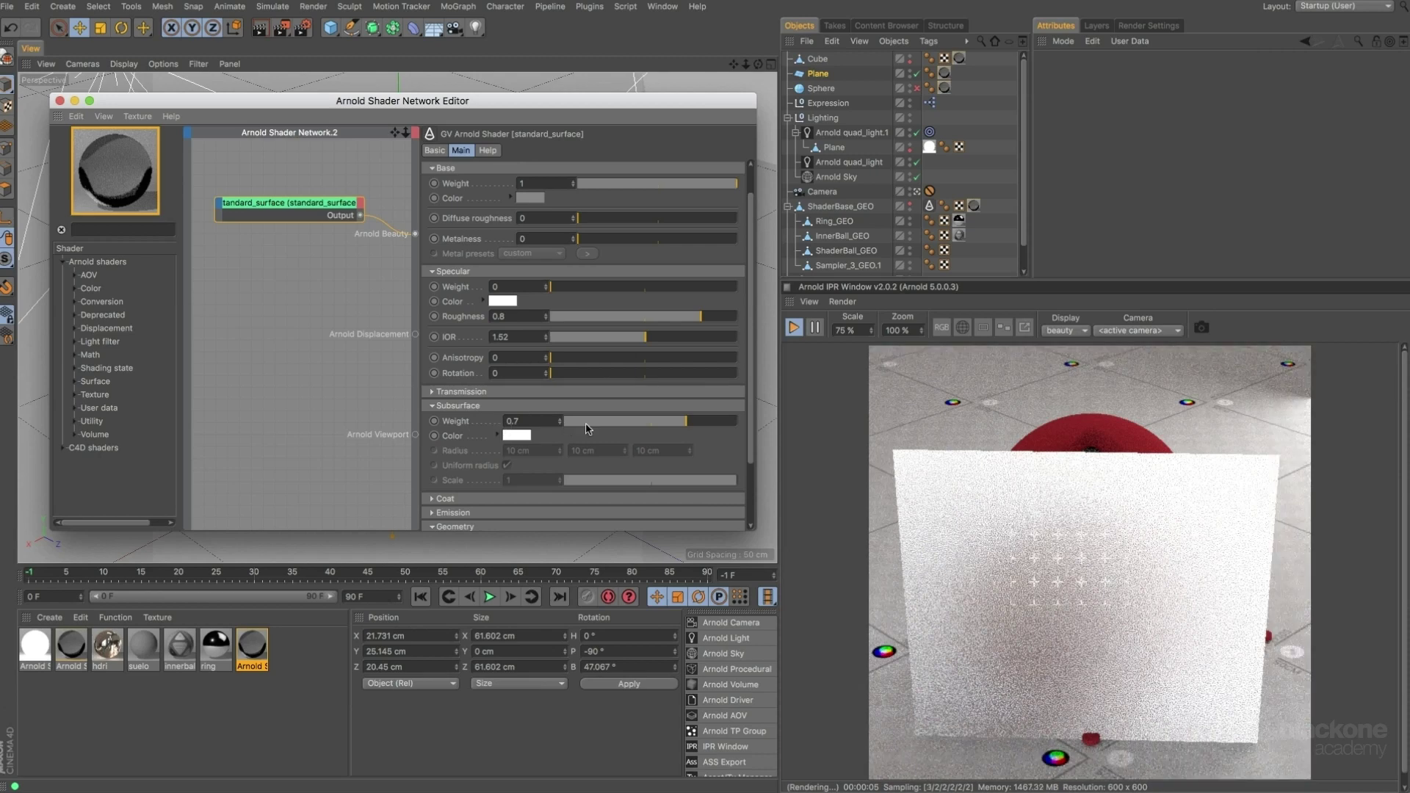
drag(675, 425, 701, 438)
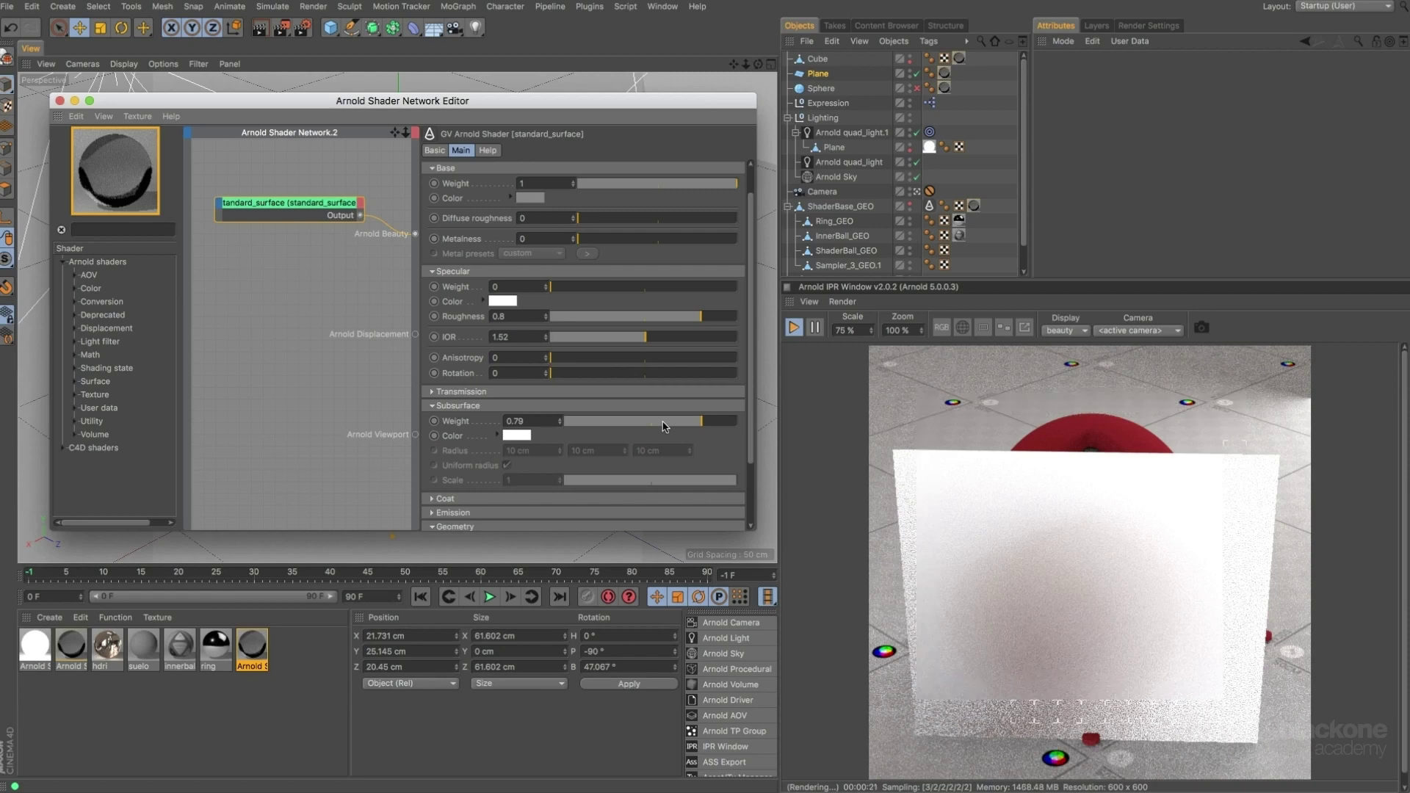
click(591, 406)
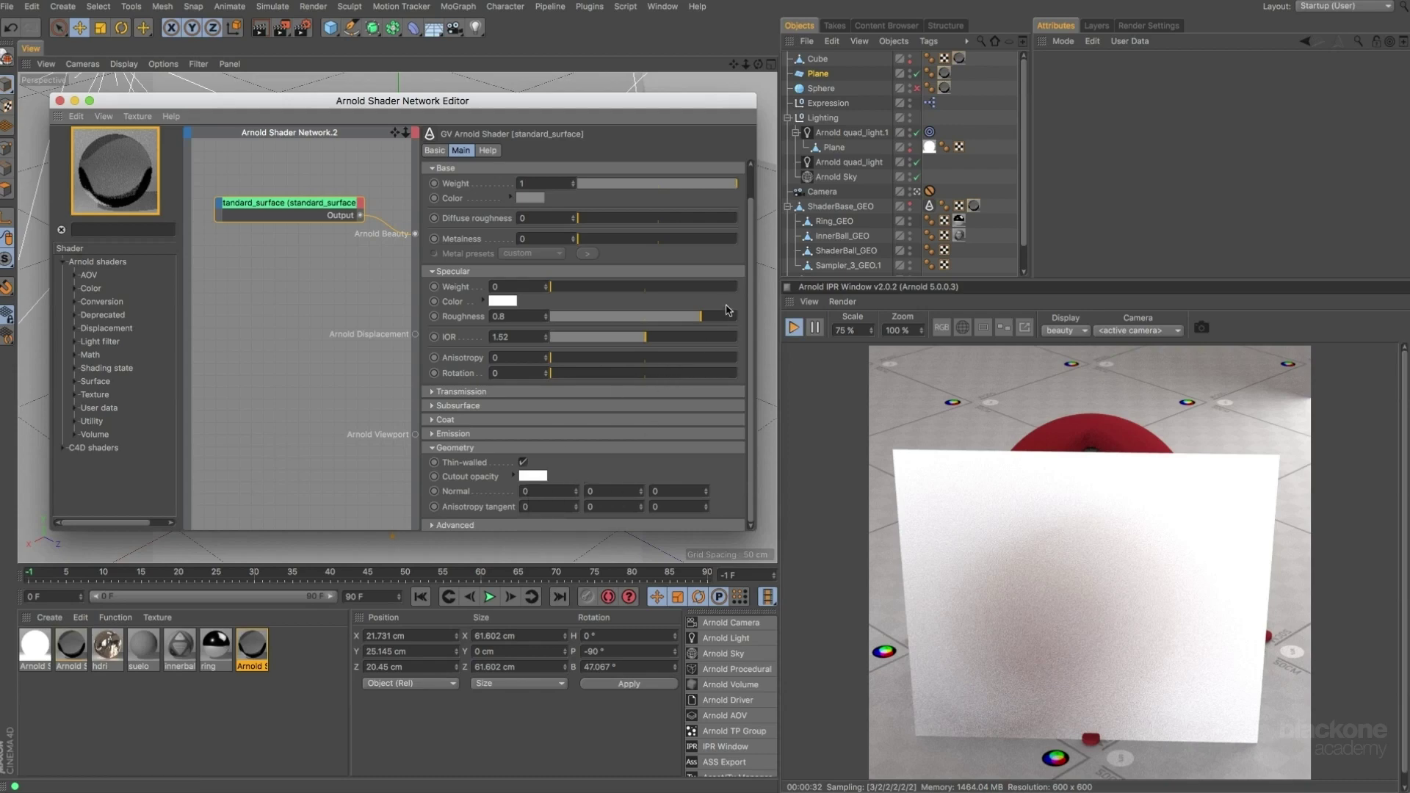
scroll(574, 286, up, 2)
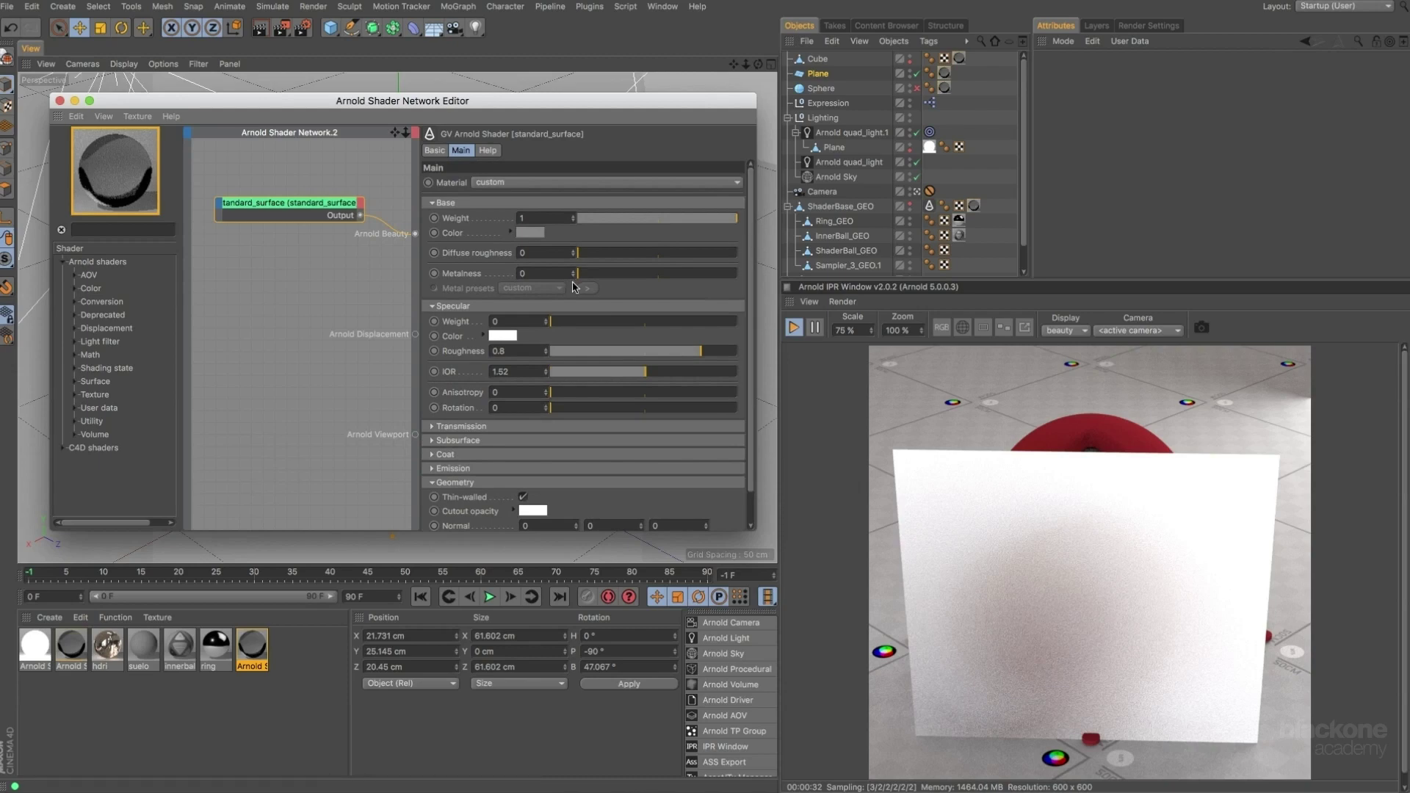
Search the shader list for "chec" and add a checkerboard texture node below the standard_surface node.
scroll(752, 284, down, 2)
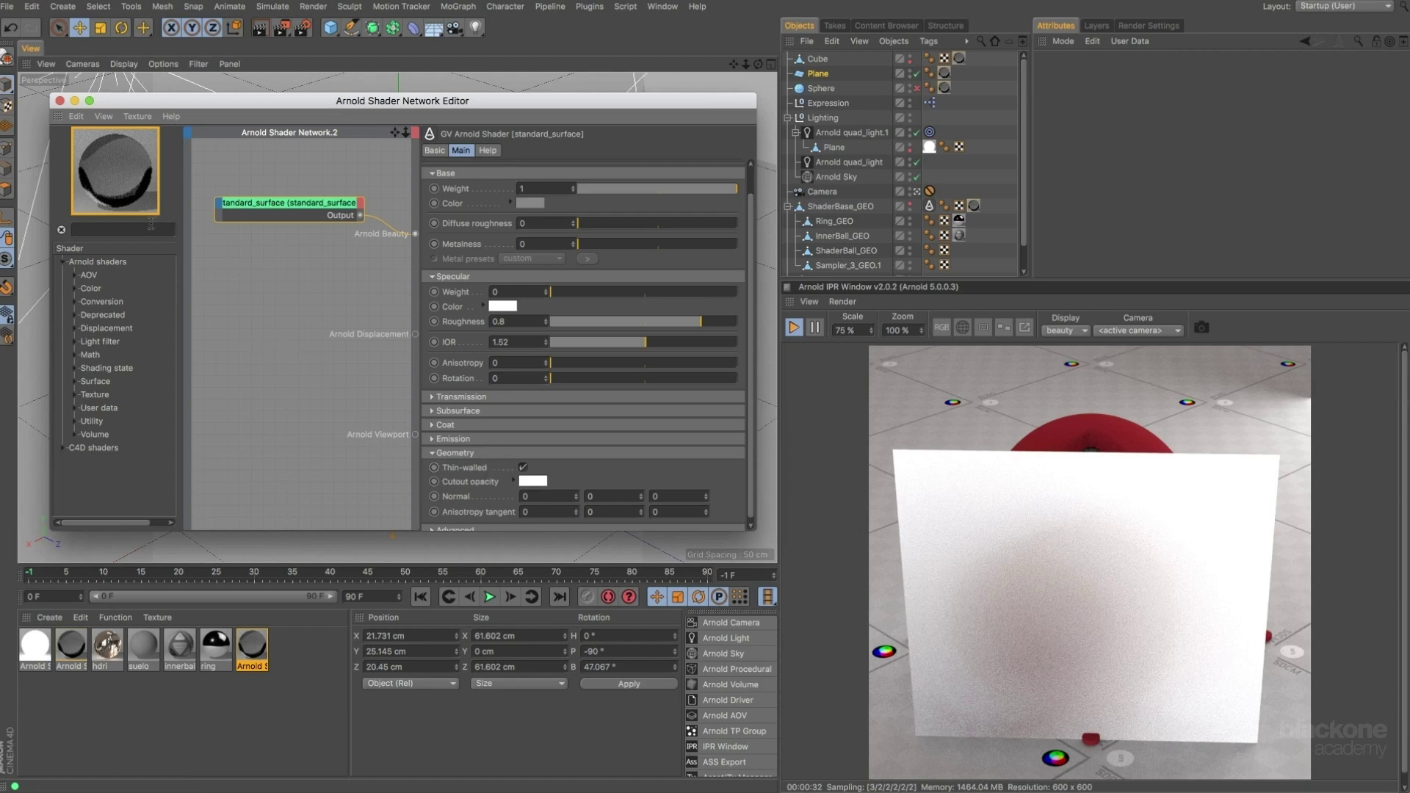
text(chec)
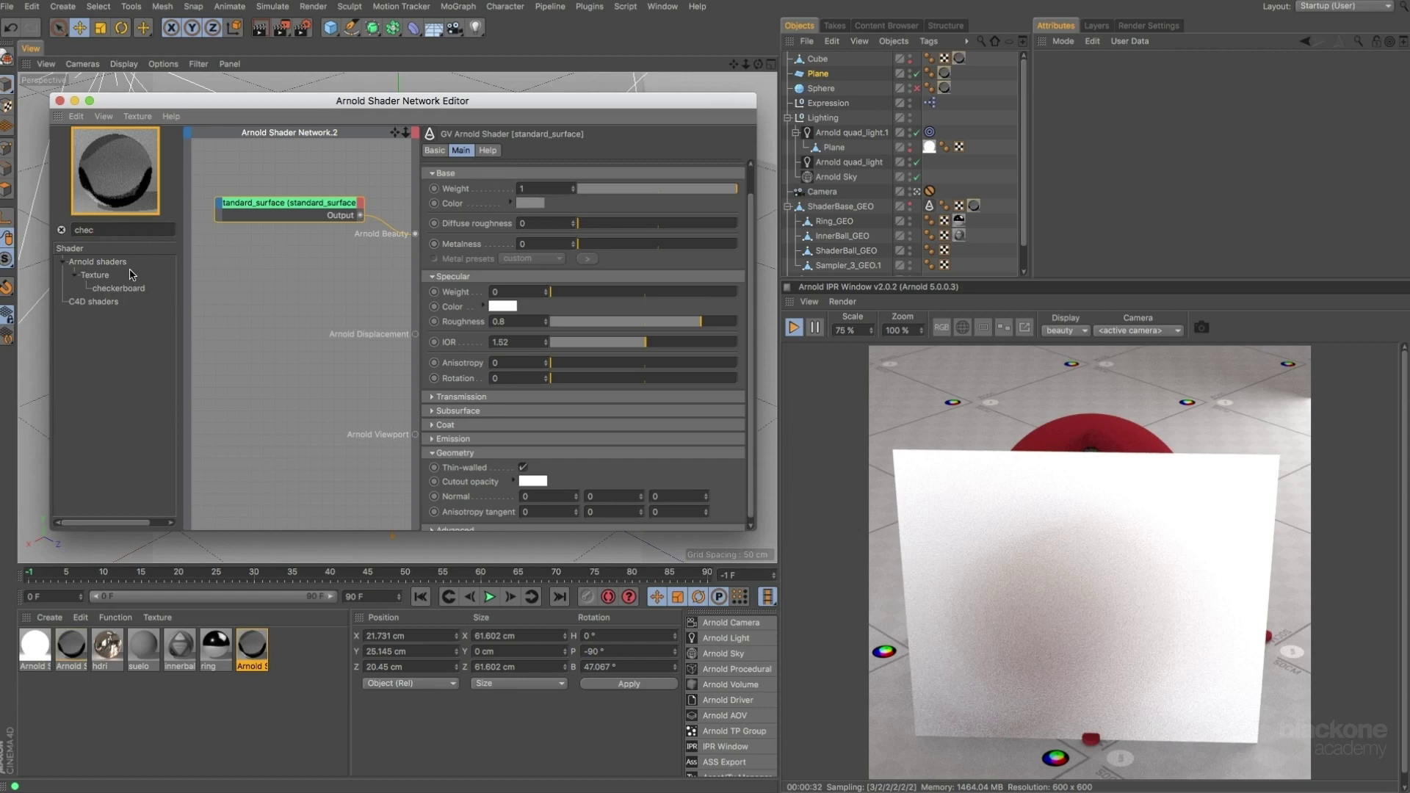
drag(130, 290, 266, 292)
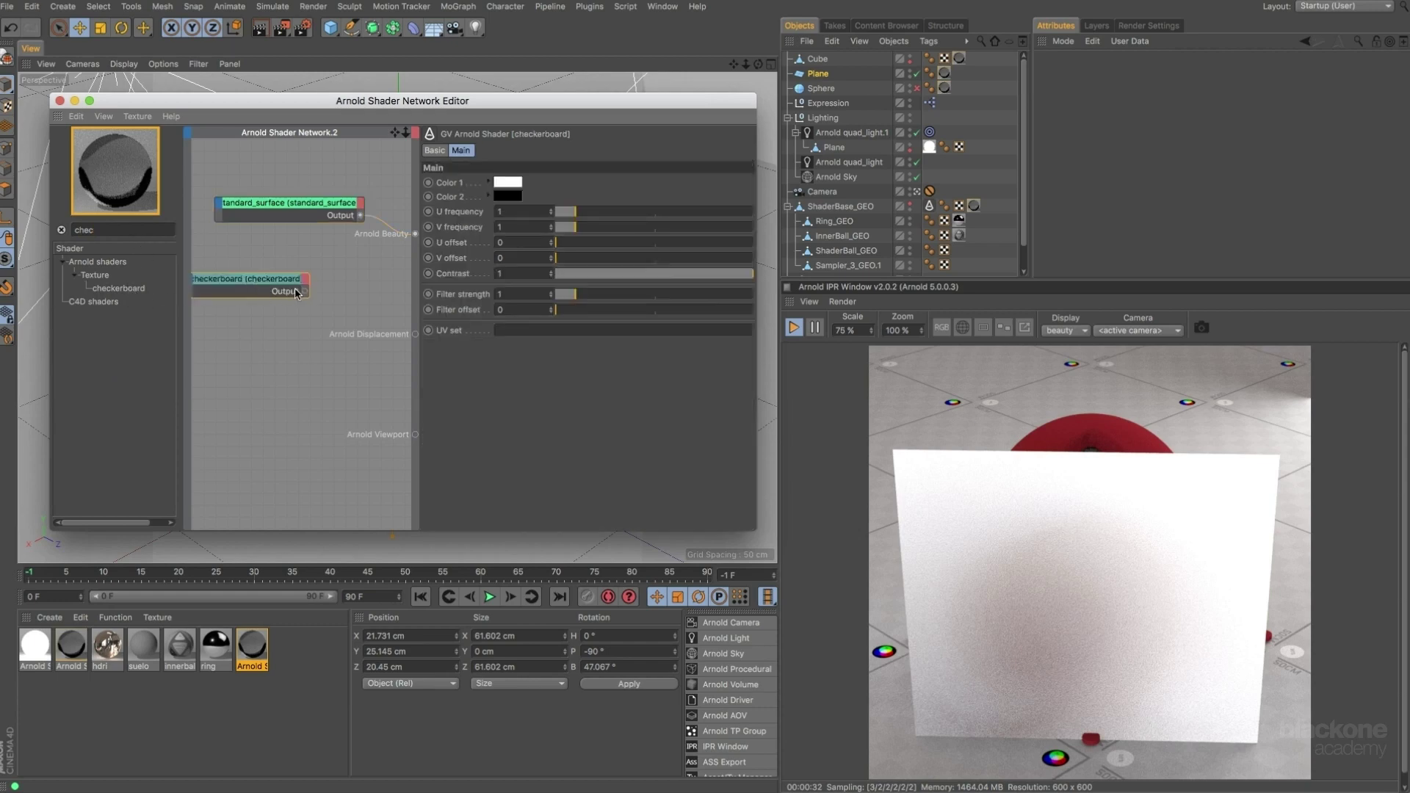
Preview the checkerboard through Arnold Beauty, then connect it to Cutout opacity and restore standard_surface as the Beauty output.
drag(305, 229, 418, 234)
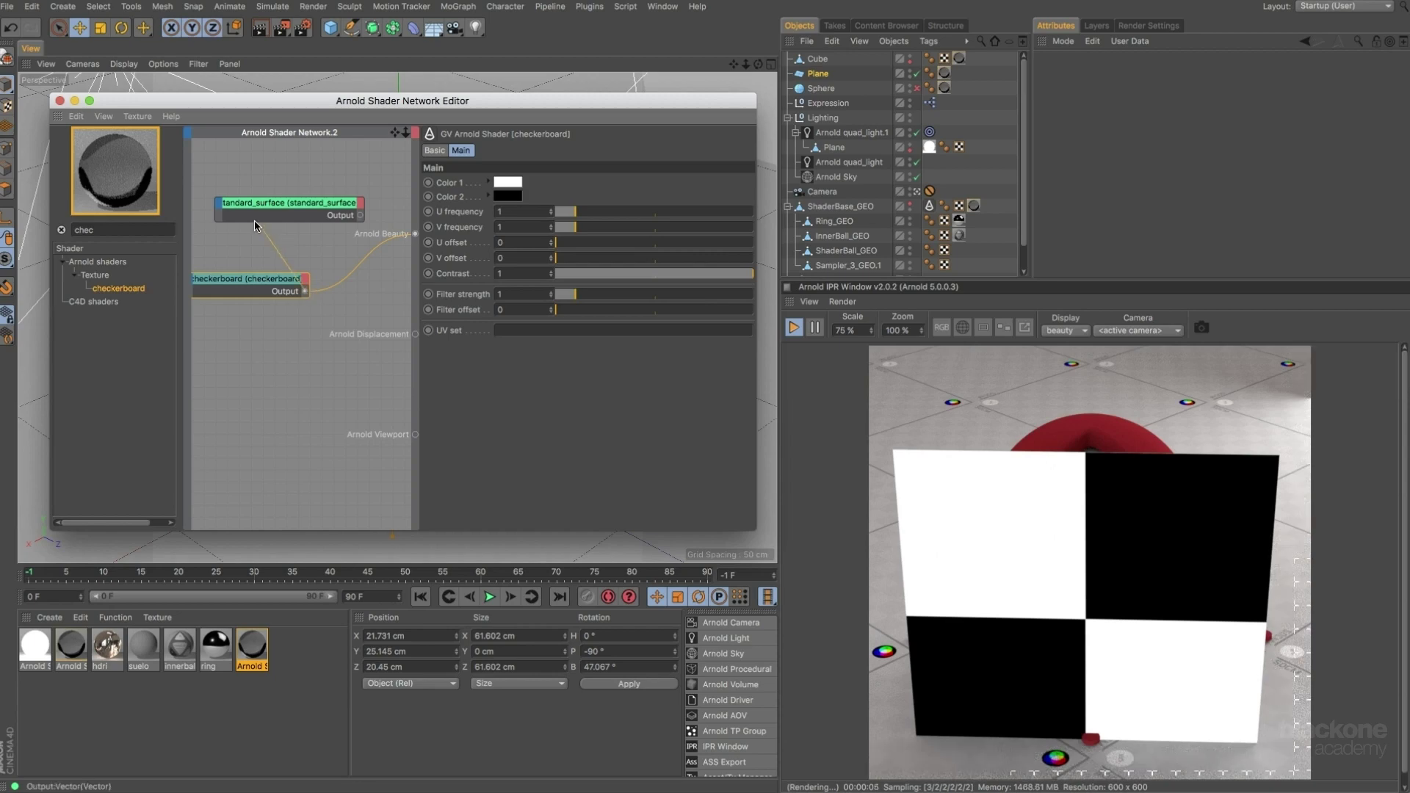
drag(300, 283, 392, 308)
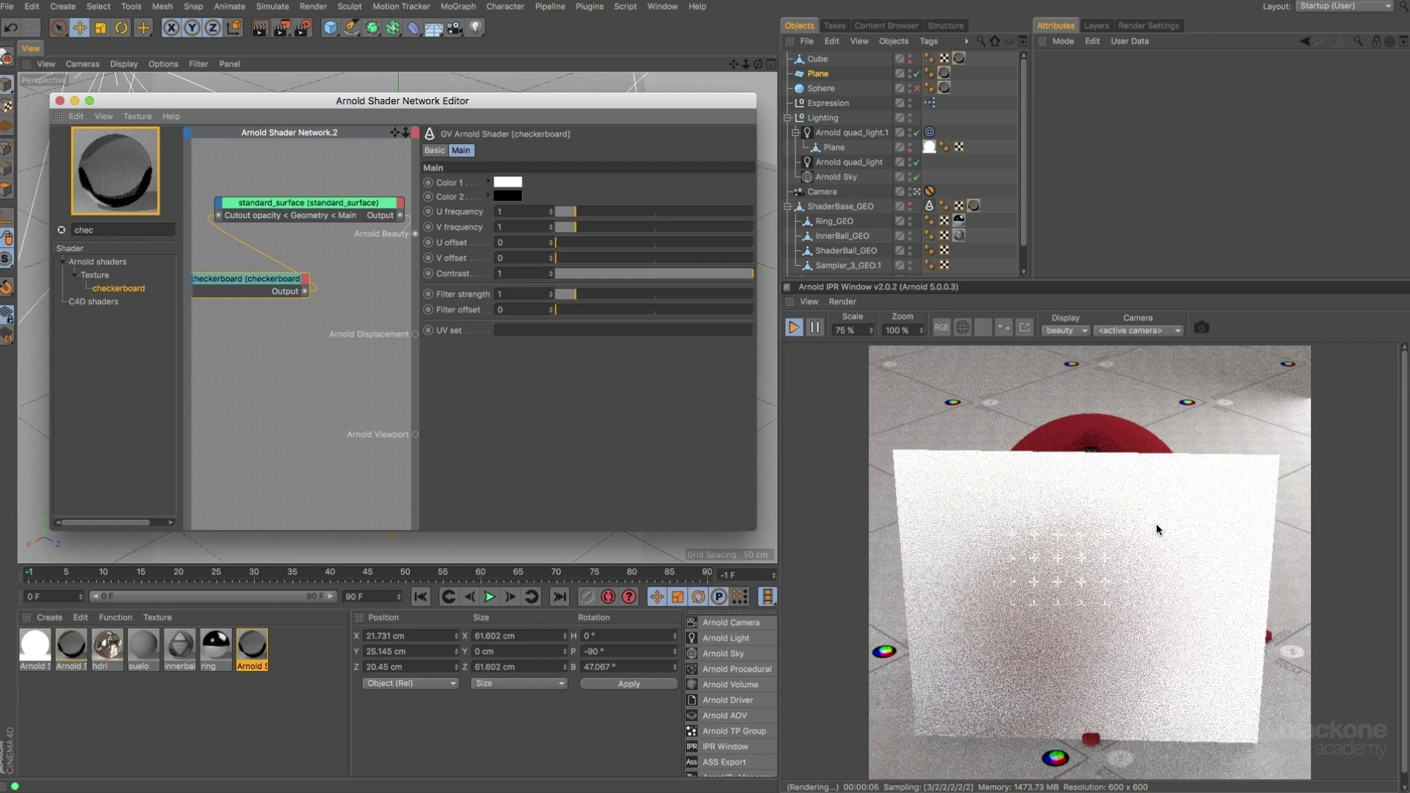
Add an Arnold Parameters tag to the Plane and turn off its Opaque option.
right_click(830, 76)
mouse_move(886, 100)
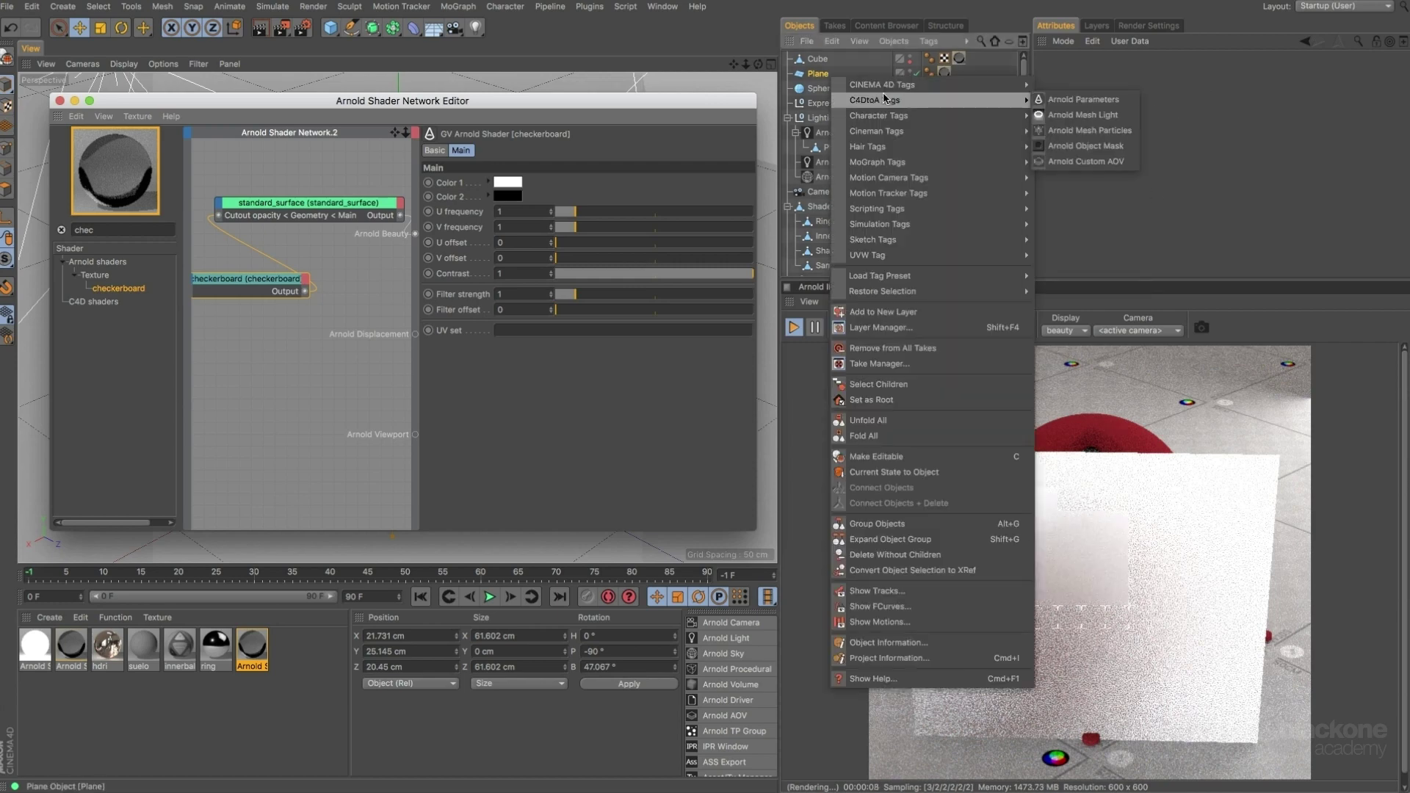
click(1099, 102)
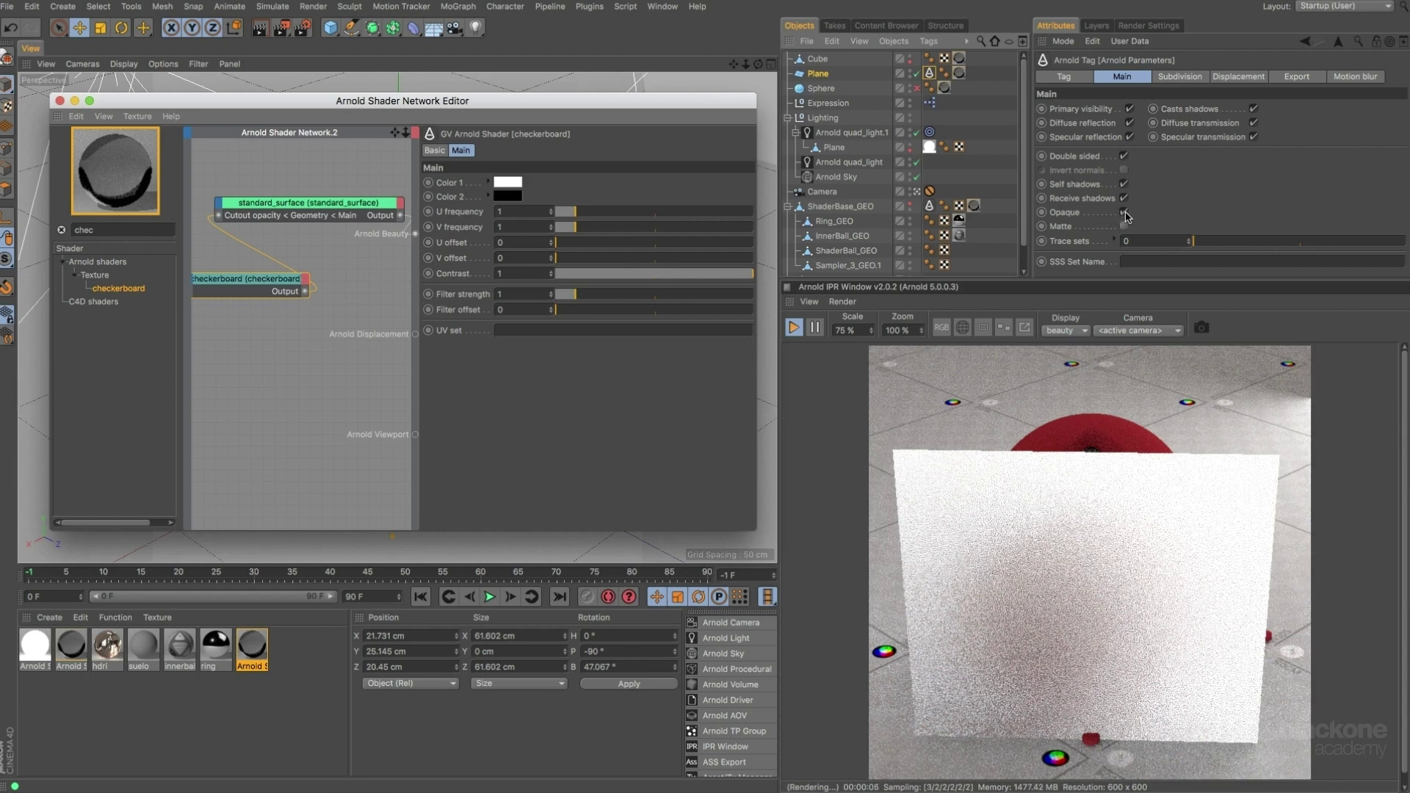
click(1123, 213)
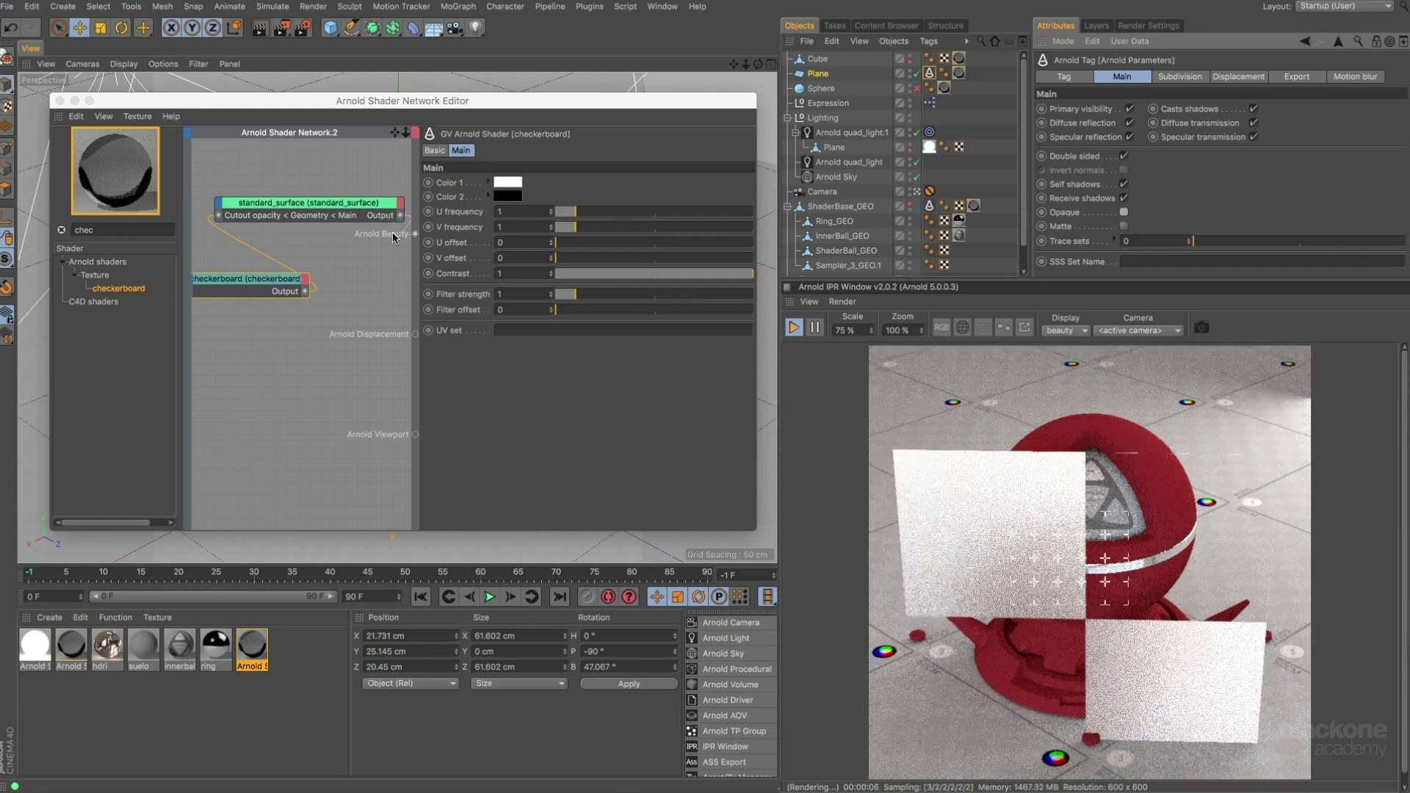
Show the standard_surface node's Advanced settings and collapse its Geometry section.
click(365, 213)
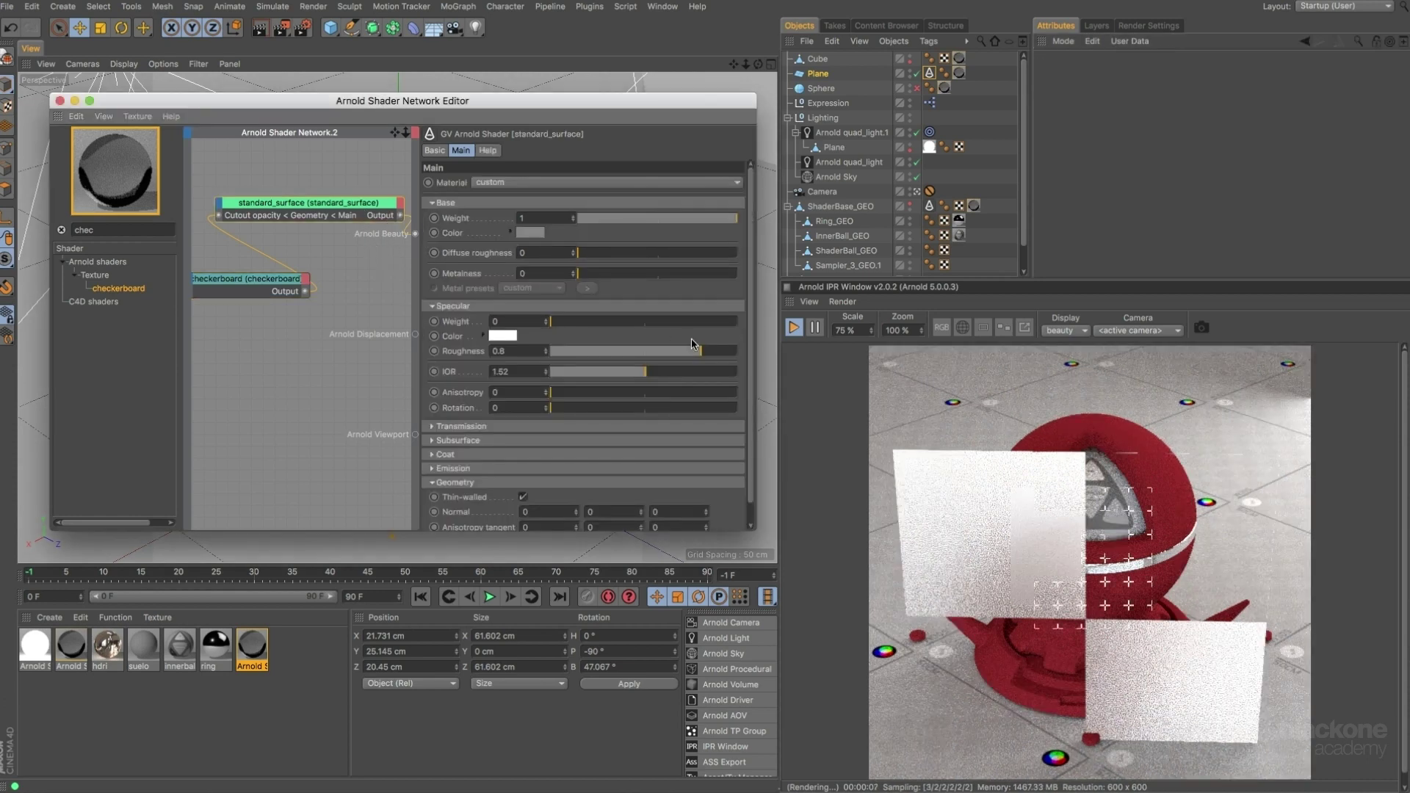
scroll(752, 312, down, 1)
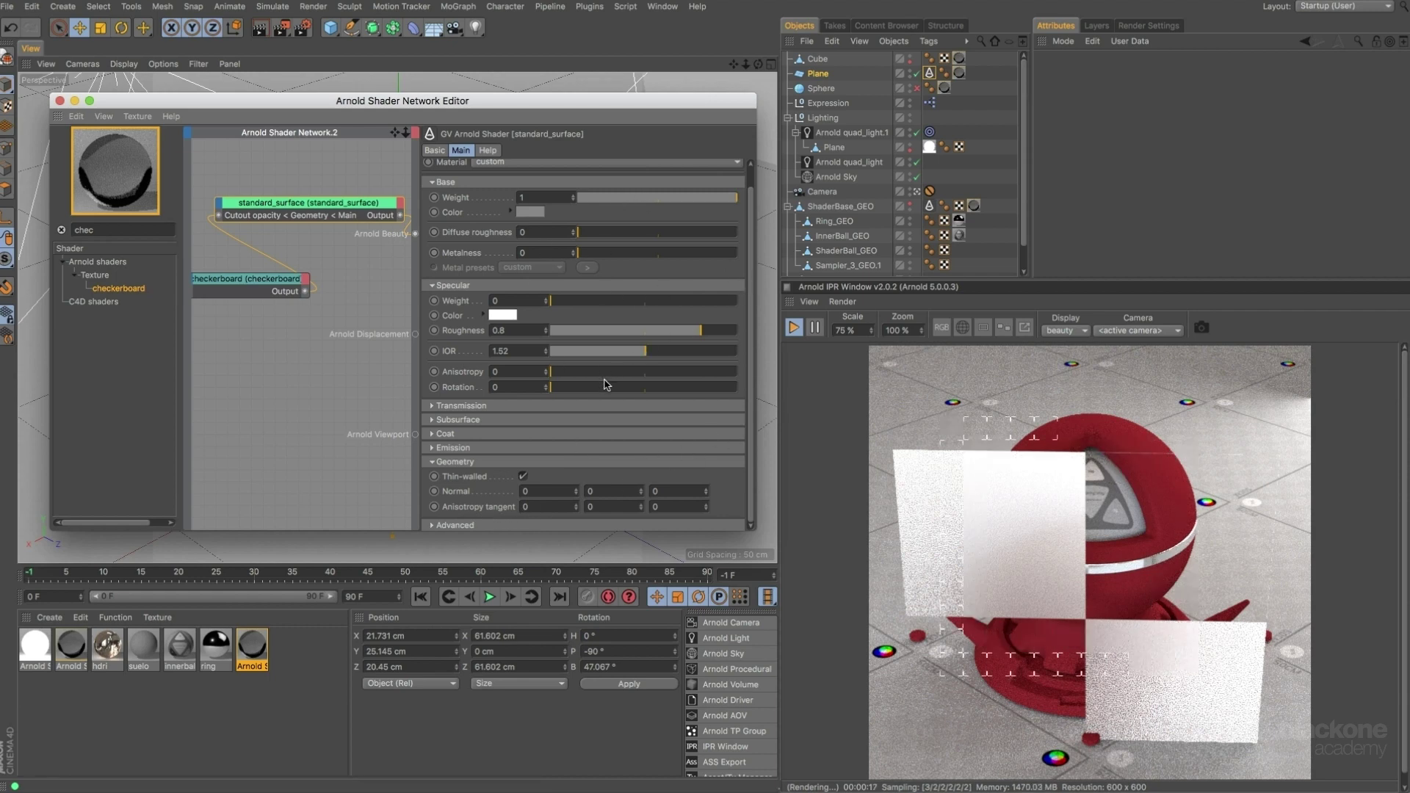
click(587, 525)
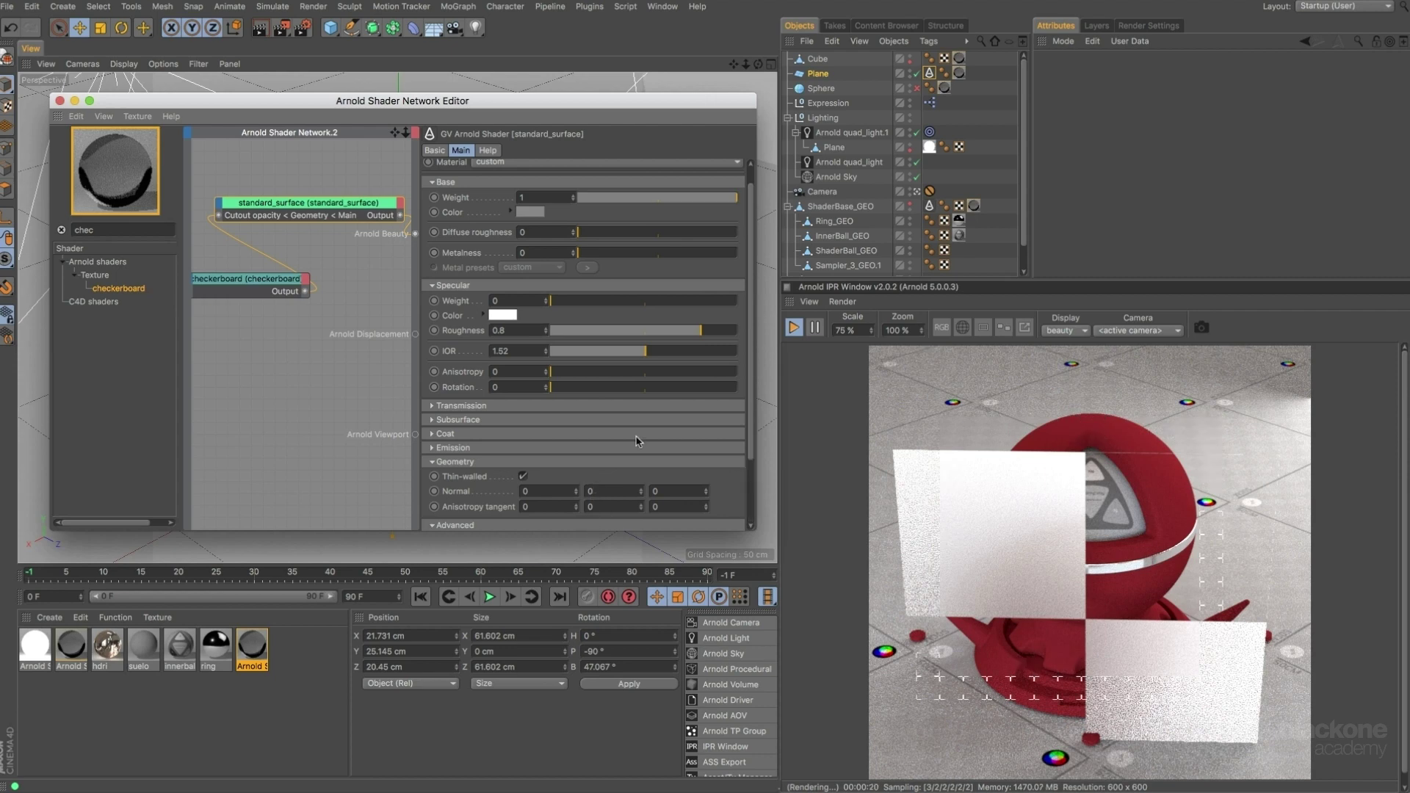
drag(749, 284, 753, 354)
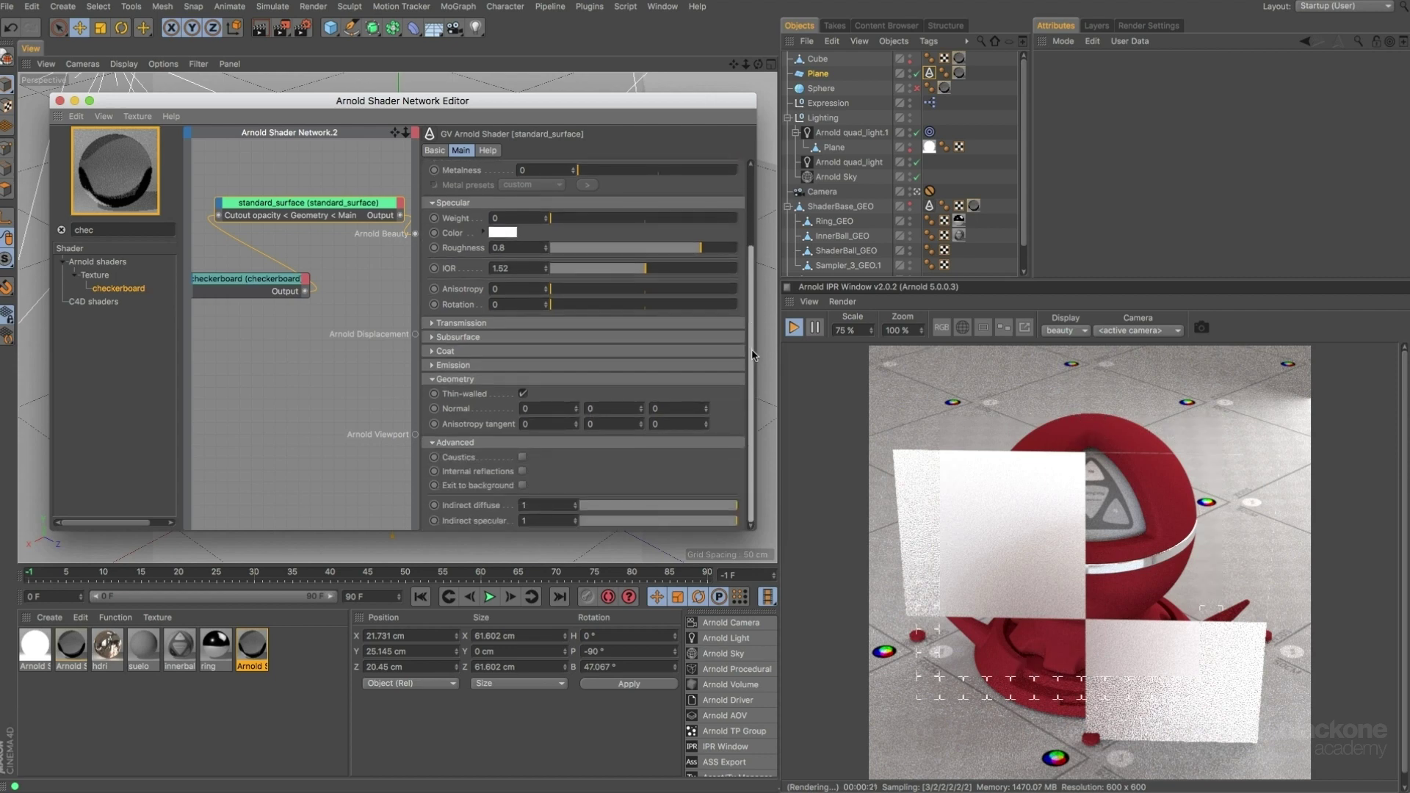
click(507, 379)
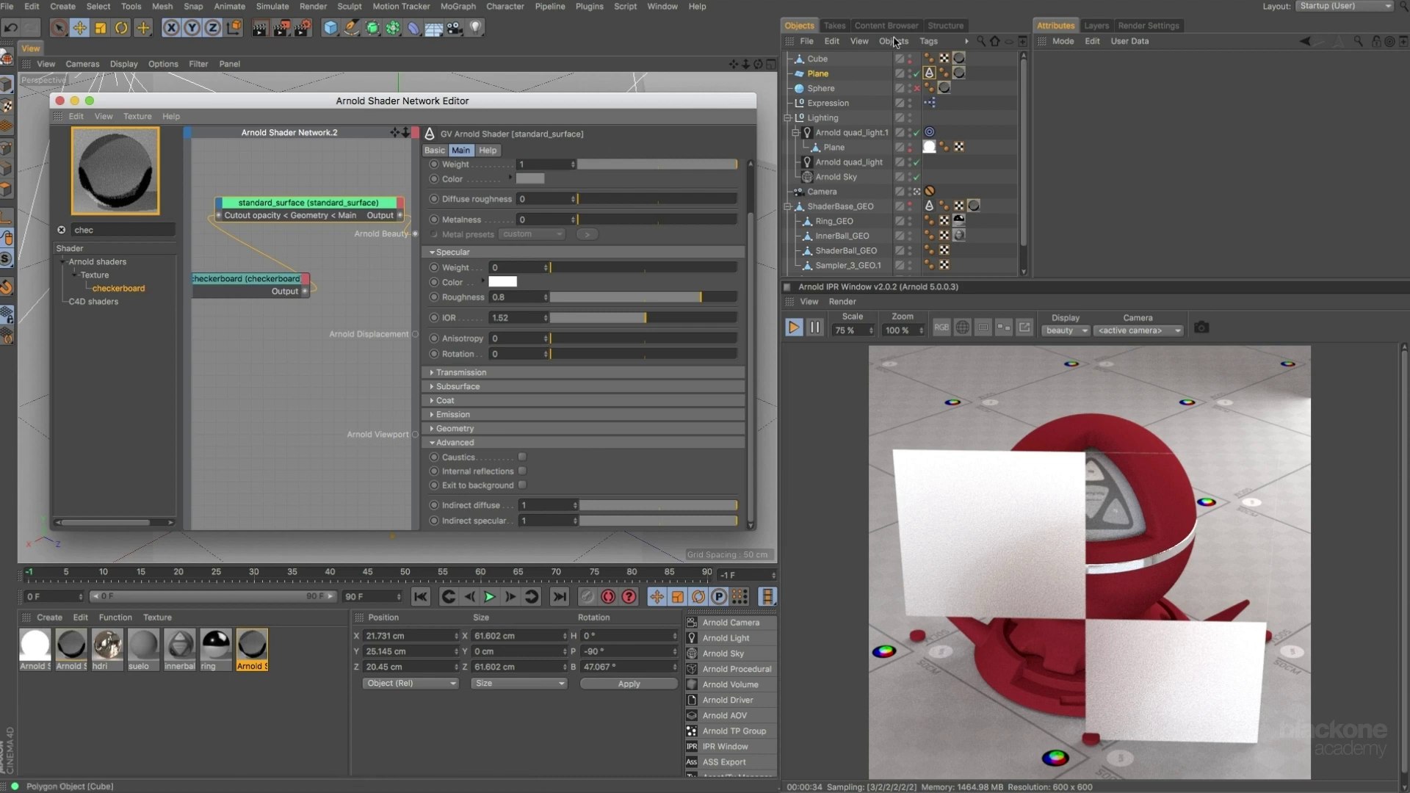
Disable the Plane in the render and expand the Transmission section of the standard_surface settings.
click(916, 74)
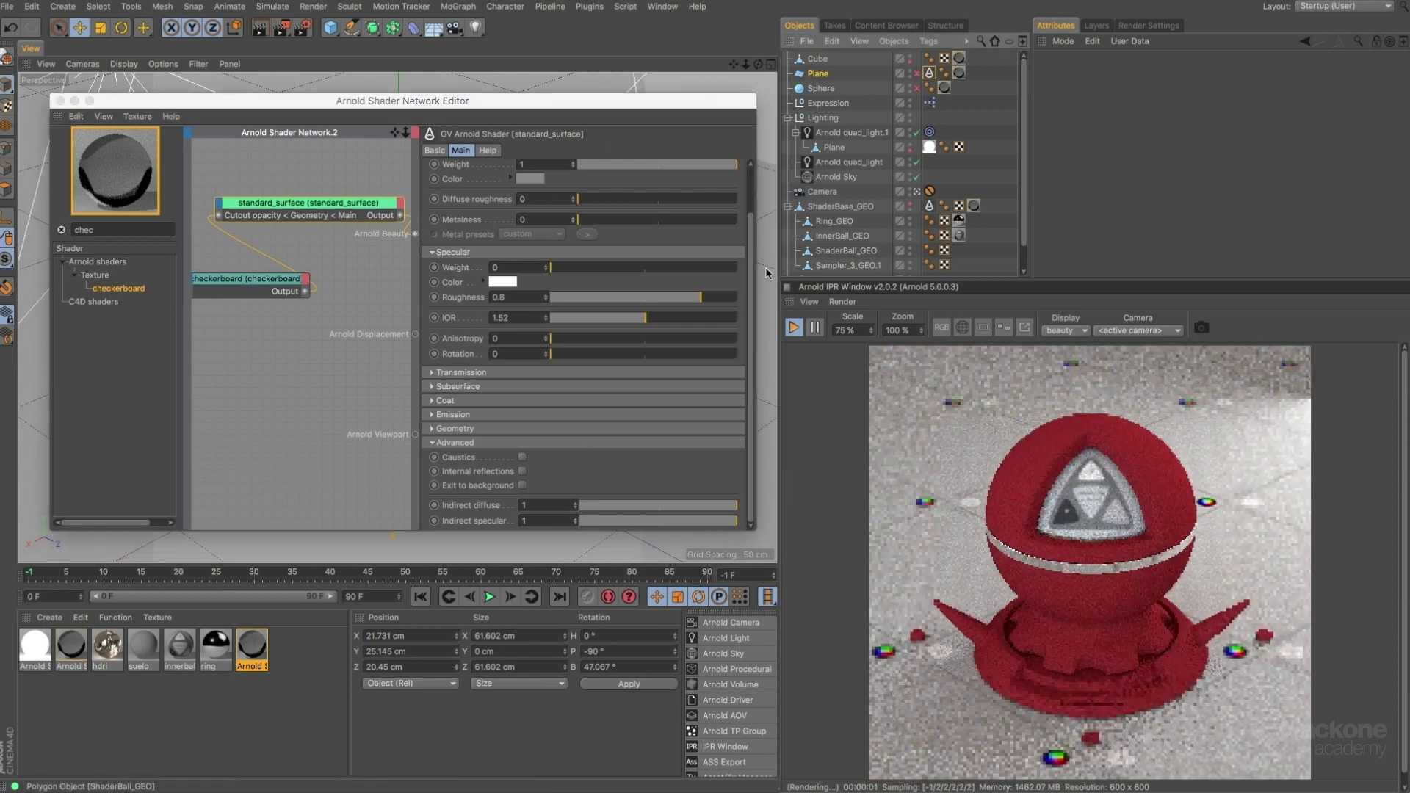
drag(750, 276, 751, 251)
scroll(533, 382, down, 3)
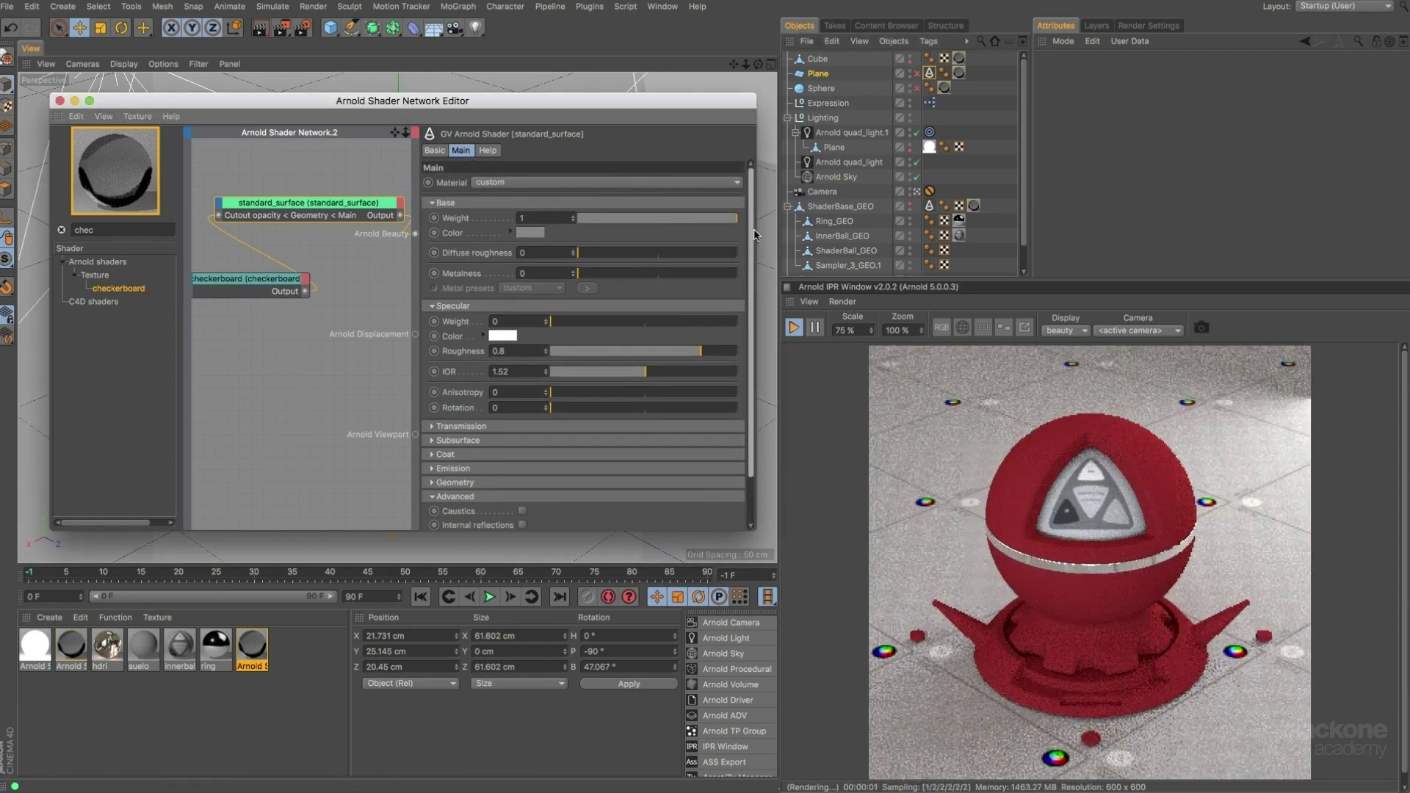
click(529, 373)
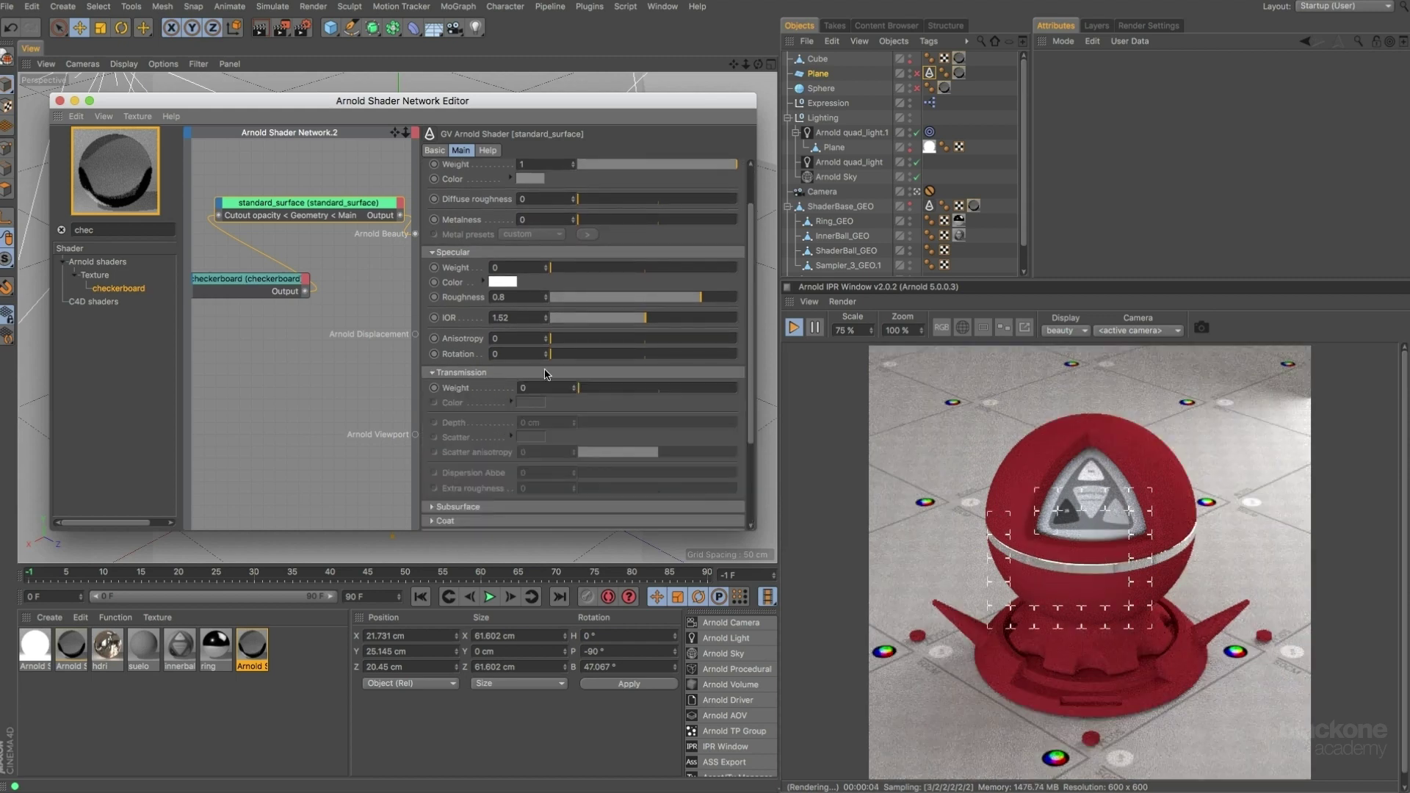
scroll(751, 317, down, 2)
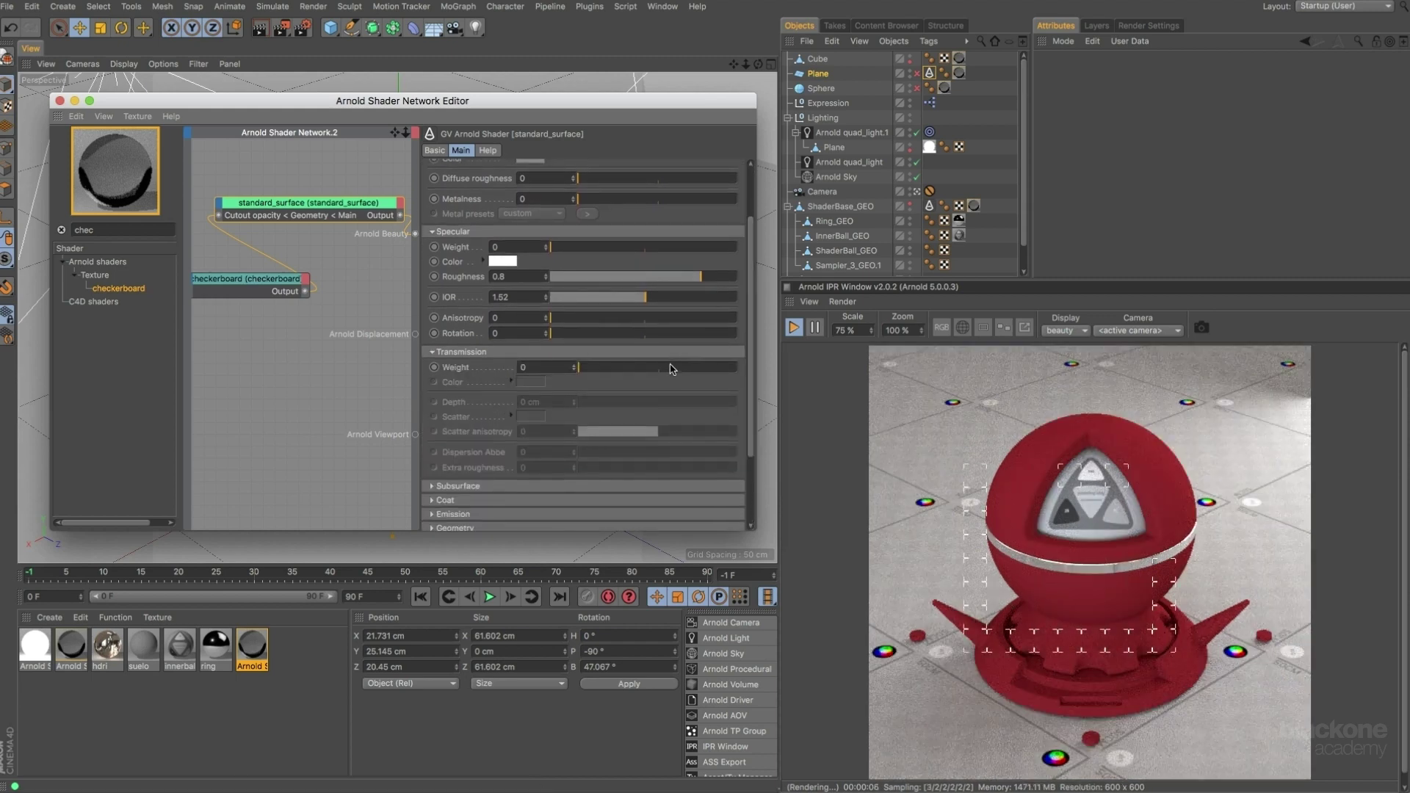
Try a Transmission Weight of 1 on the Plane's material, then undo the change.
drag(679, 367, 750, 368)
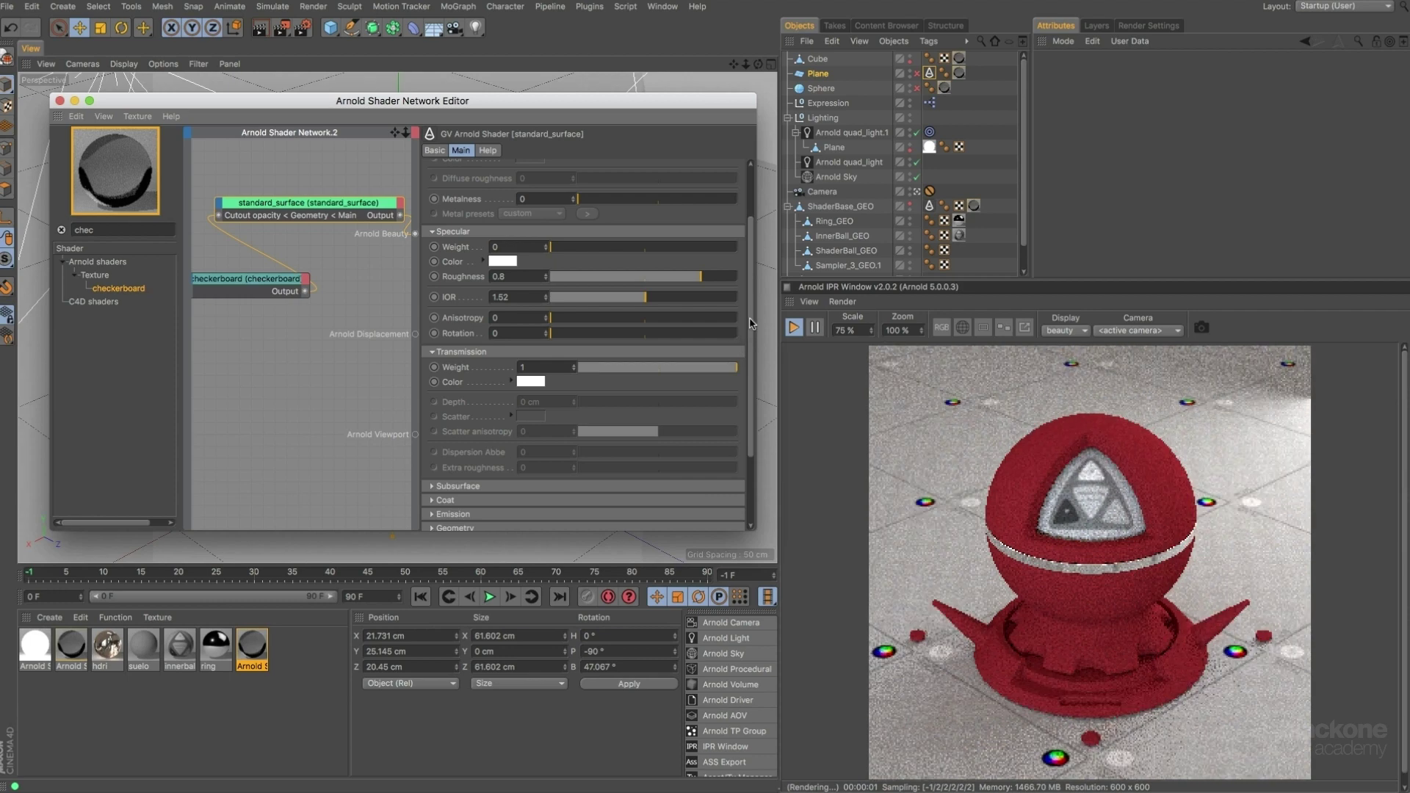
key(super+z)
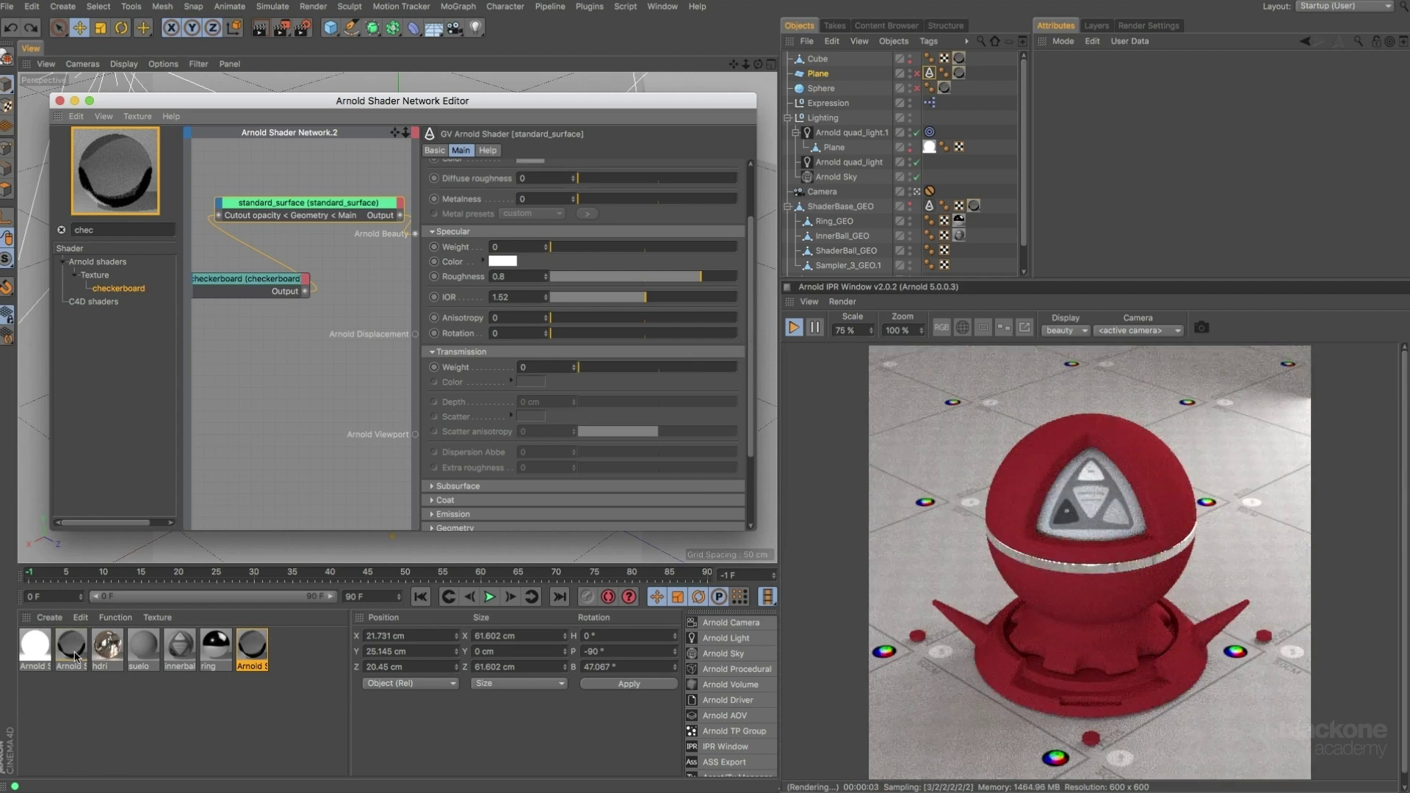
Switch to the red Arnold Shader Network material and set its Specular Weight to 0.99.
click(71, 646)
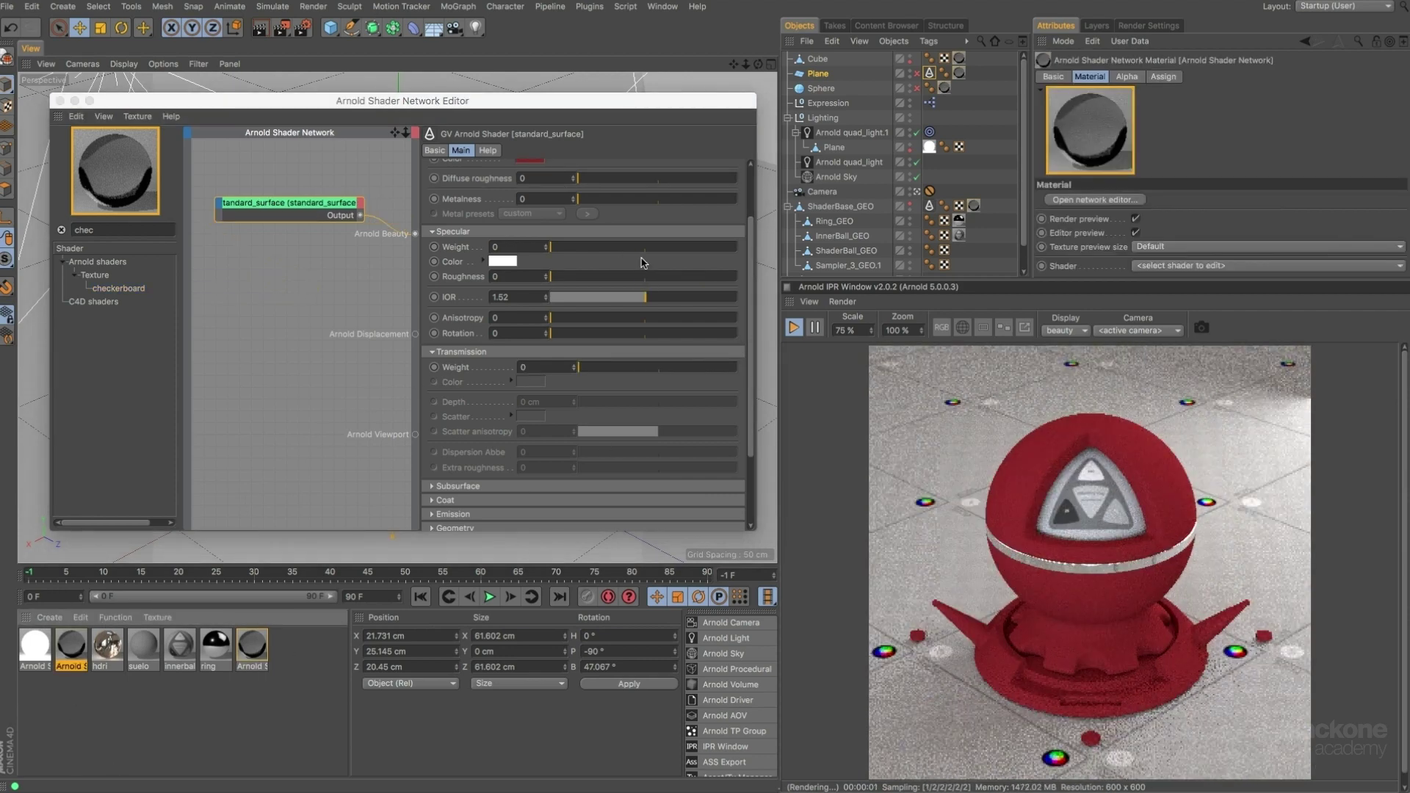
drag(697, 249, 752, 263)
scroll(734, 257, up, 2)
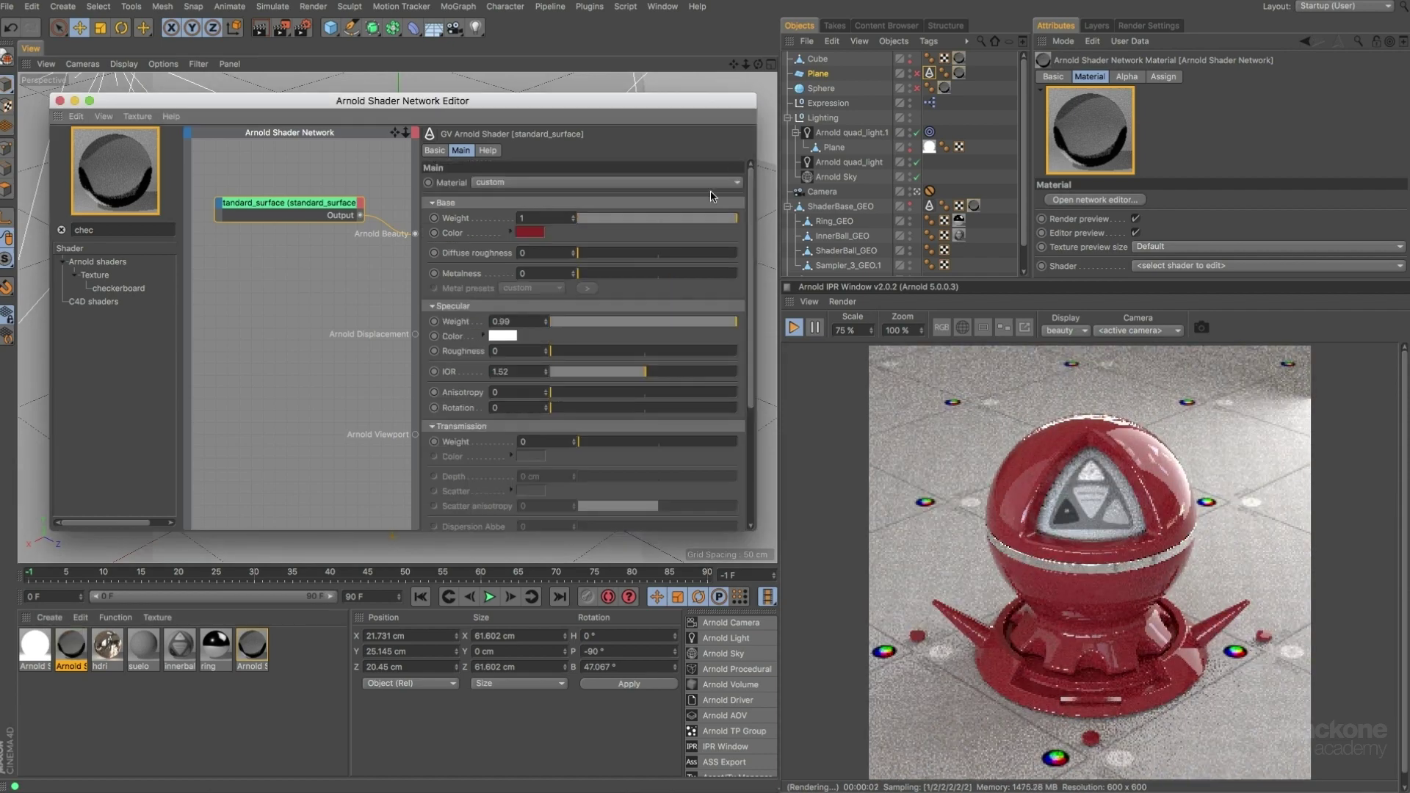
Try a fully transmissive material by setting the Base and Specular Weights to 0 and the Transmission Weight to 1.
drag(572, 223, 567, 224)
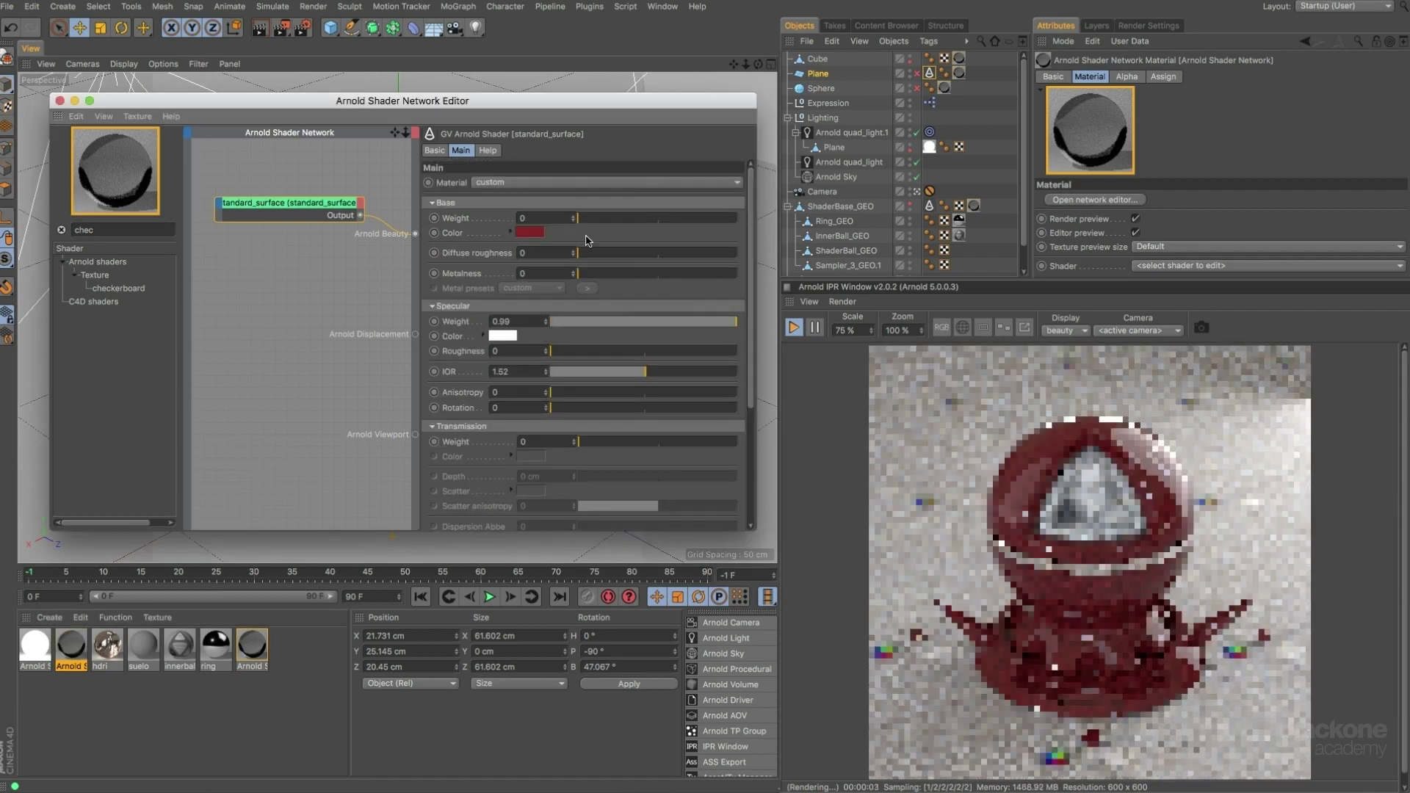
drag(750, 286, 750, 293)
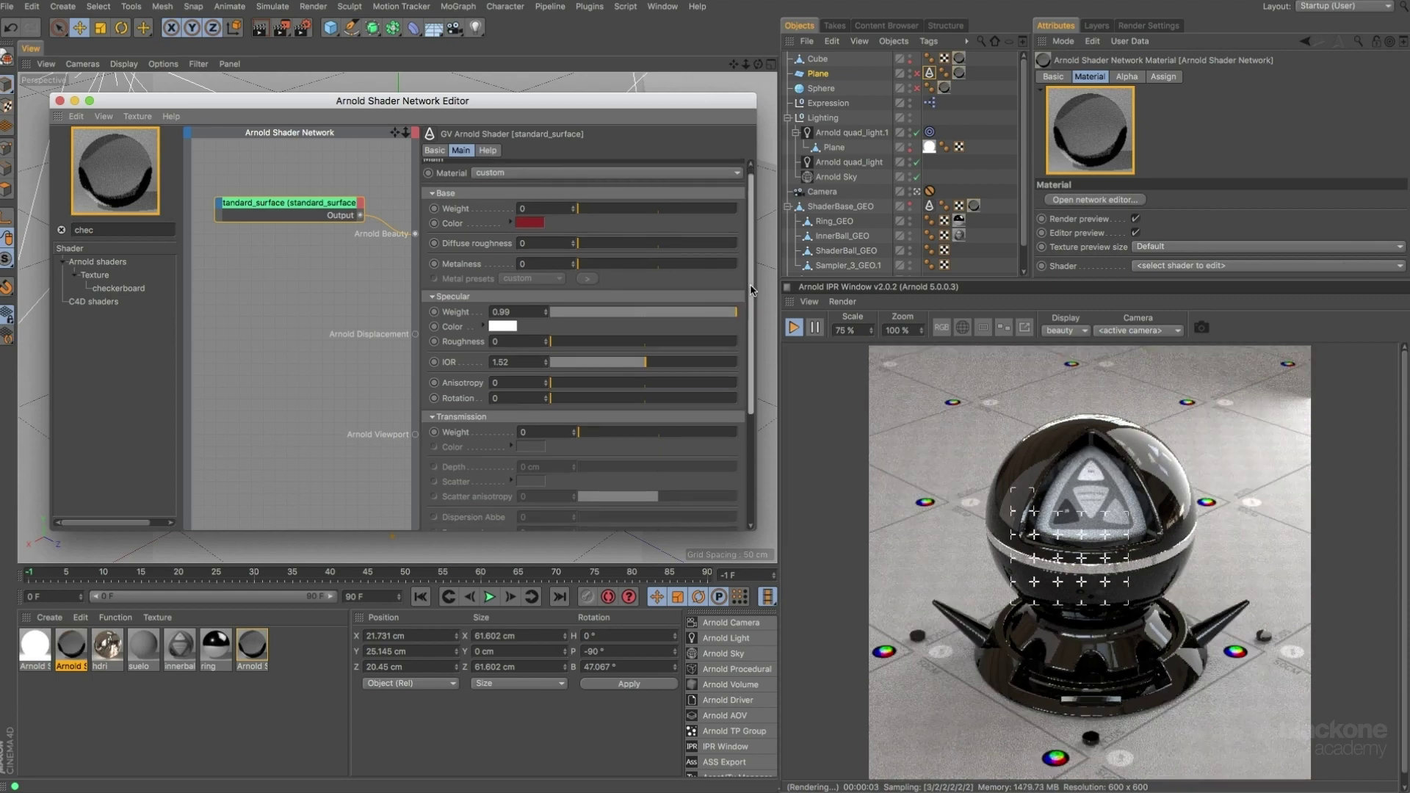
click(687, 312)
drag(585, 328, 542, 332)
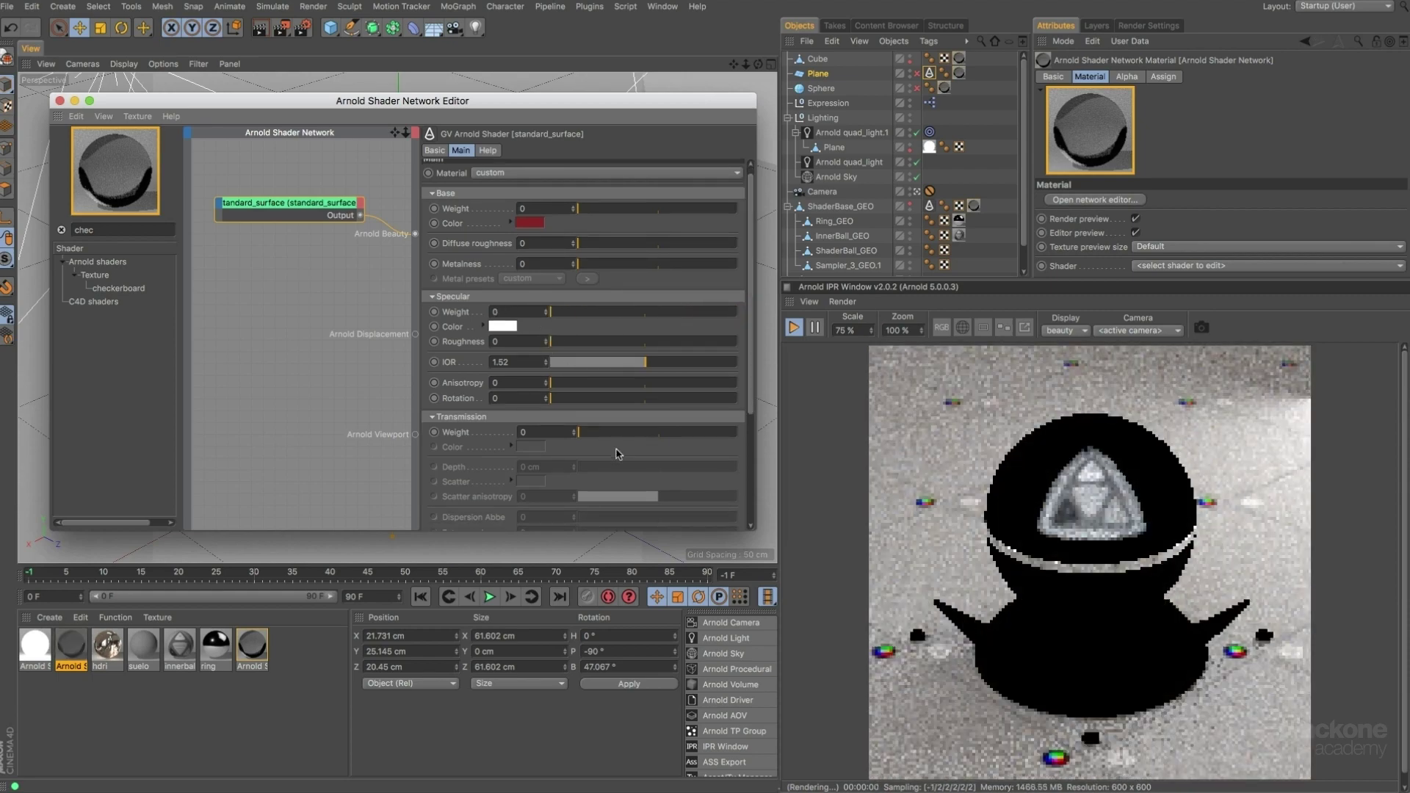
drag(740, 436, 743, 435)
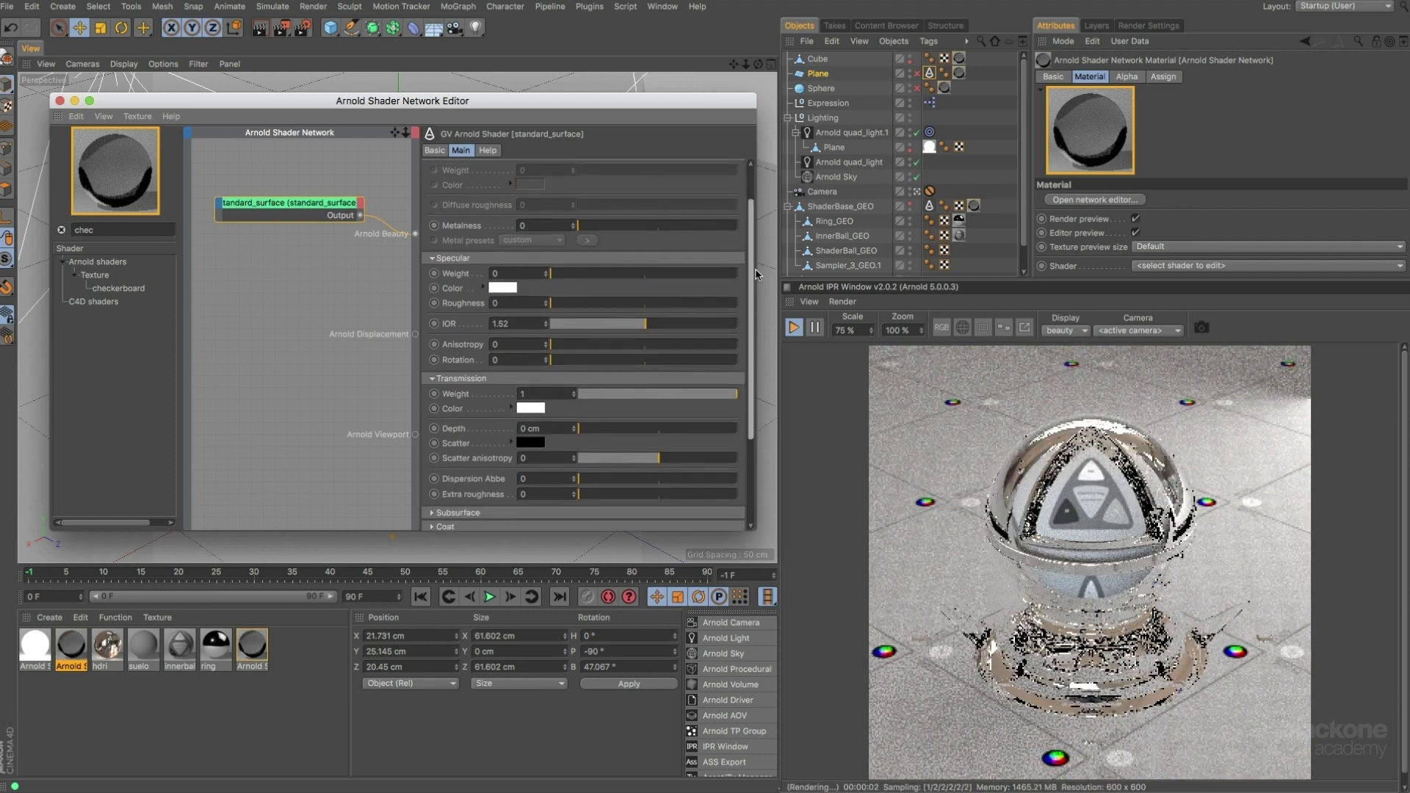
Review the standard_surface settings from Base down to the Advanced section's caustics, reflection and indirect options.
scroll(750, 244, down, 5)
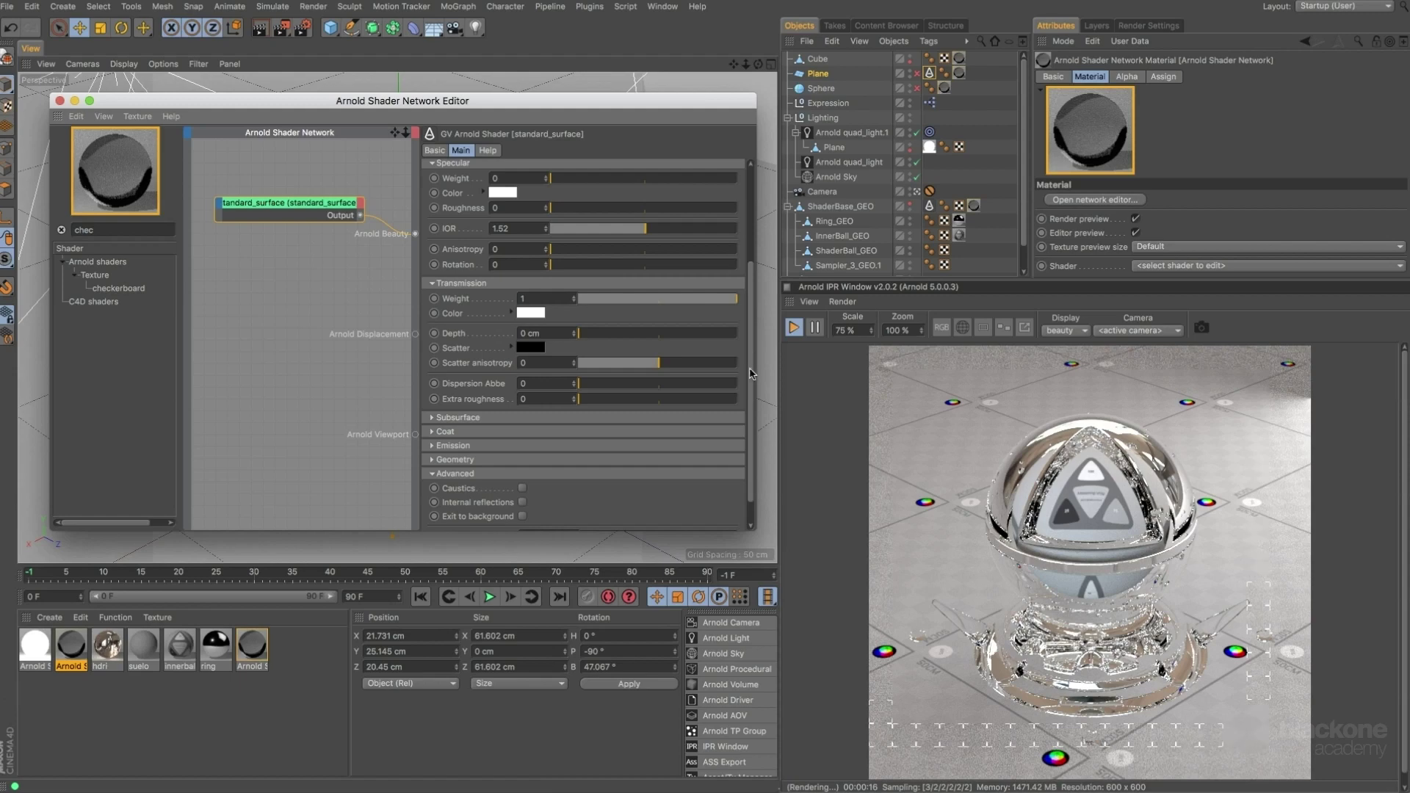
scroll(746, 375, down, 1)
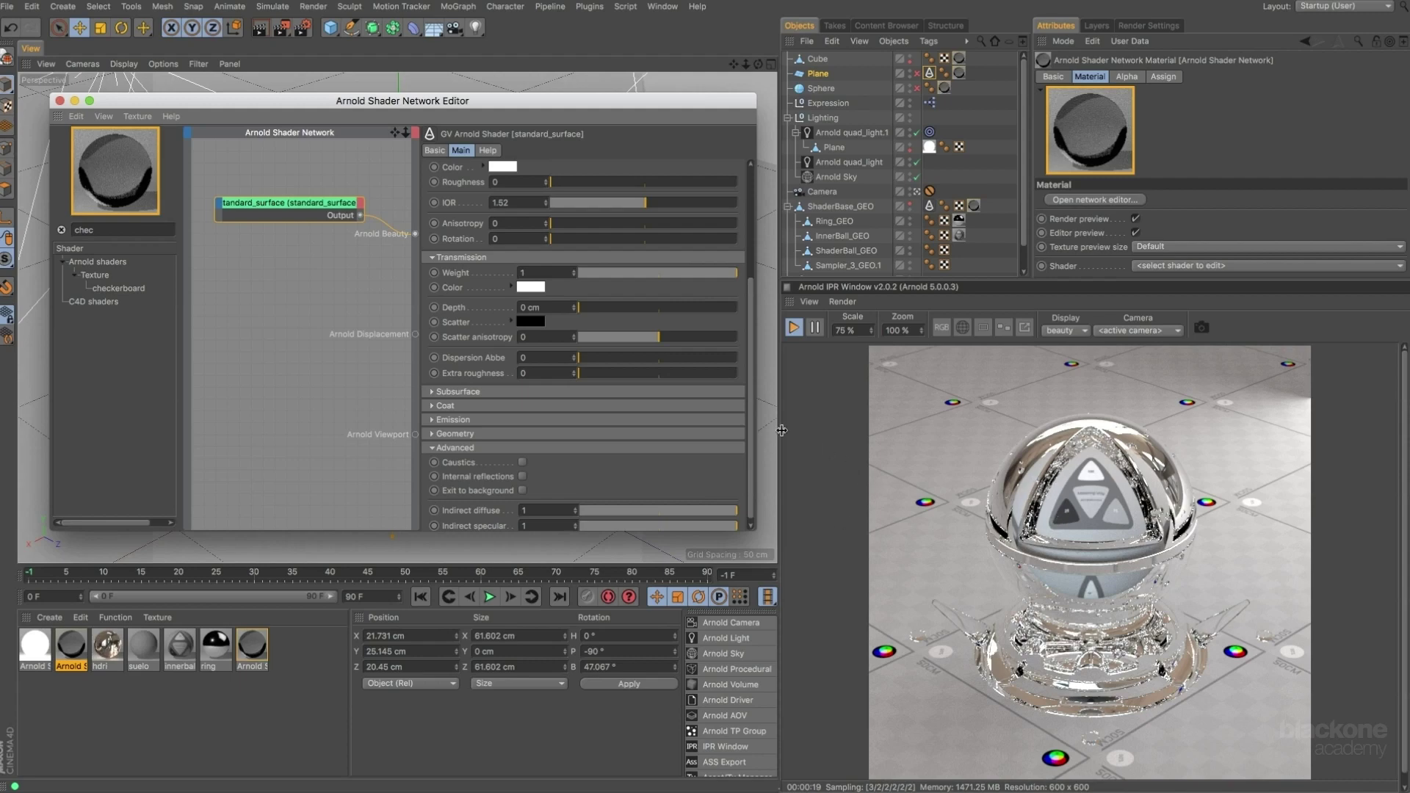
scroll(747, 453, down, 1)
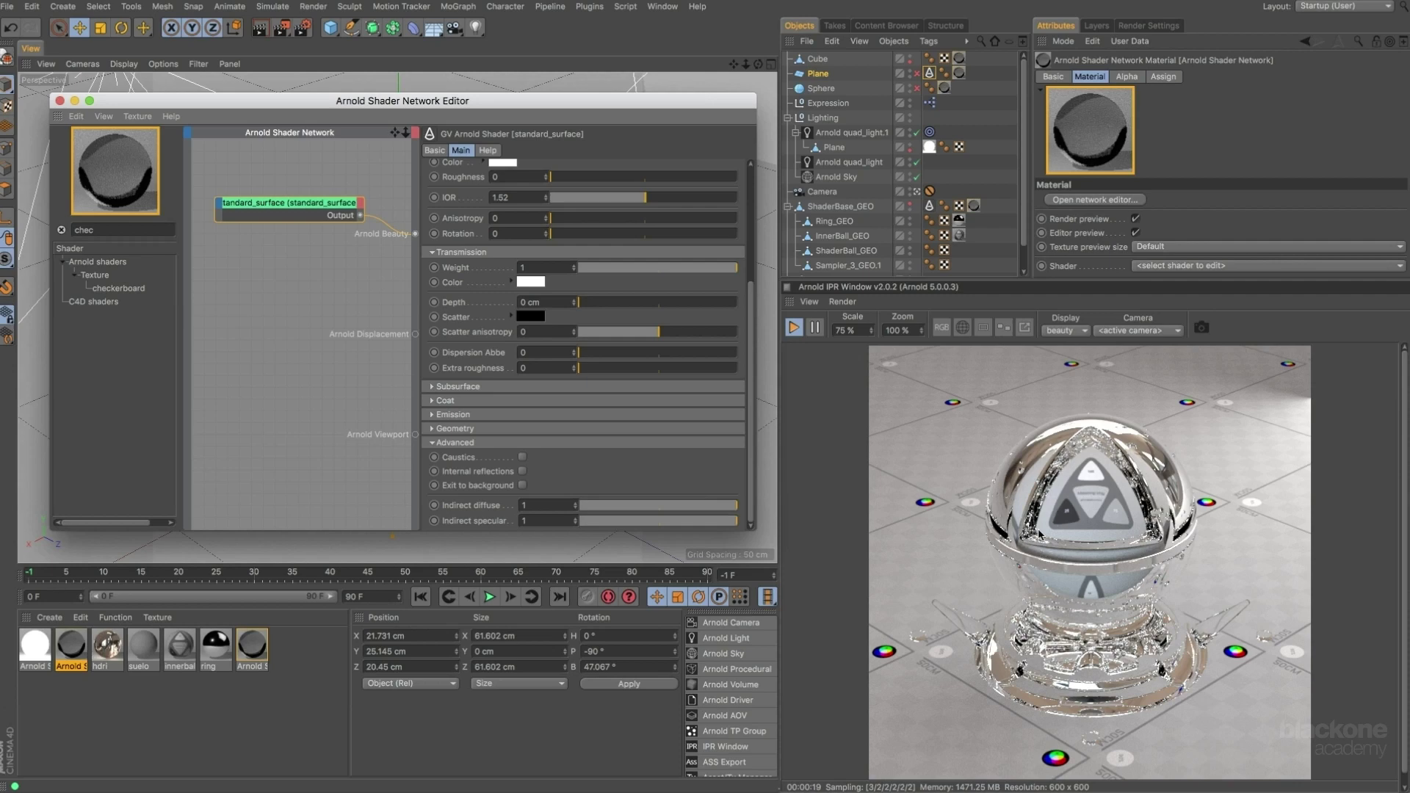
scroll(674, 190, up, 5)
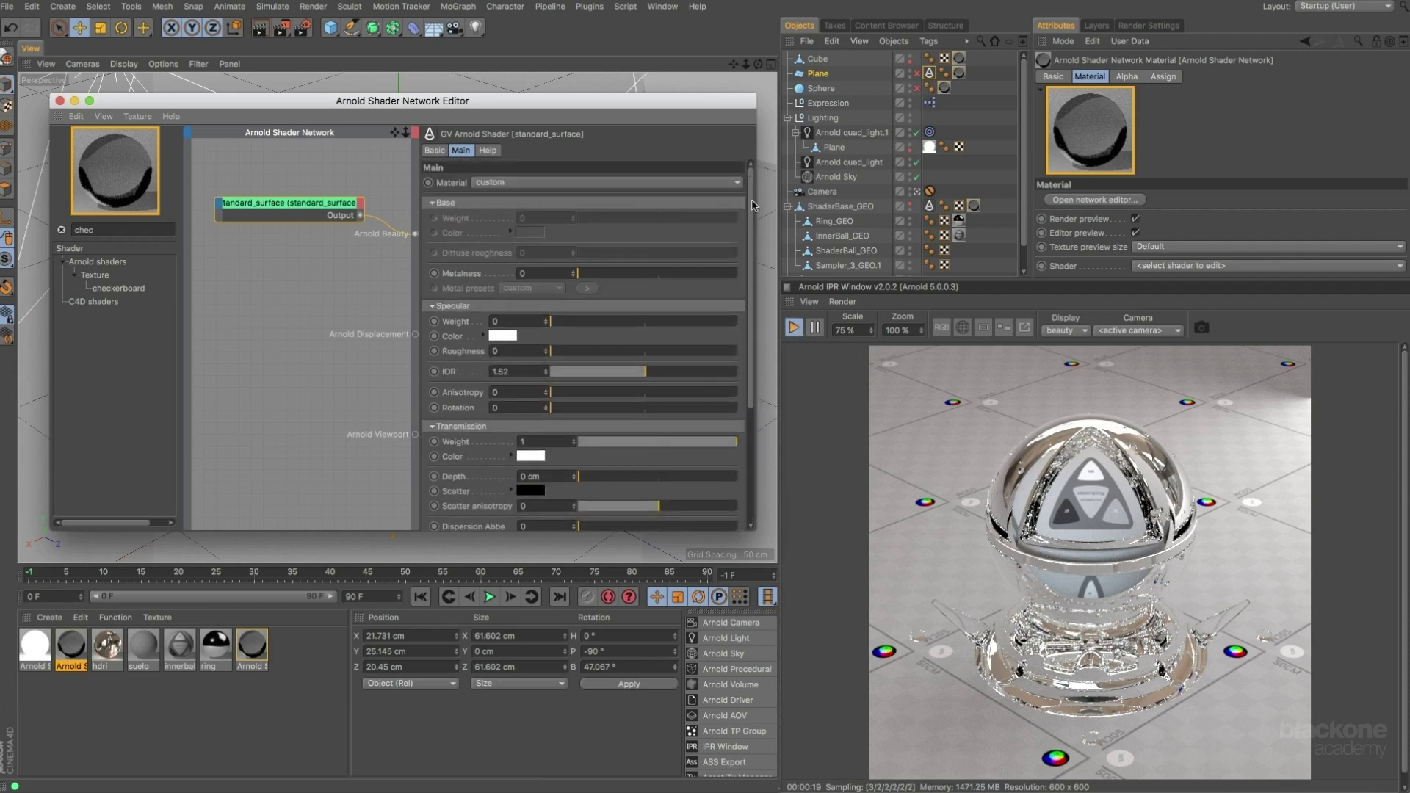
drag(752, 201, 752, 424)
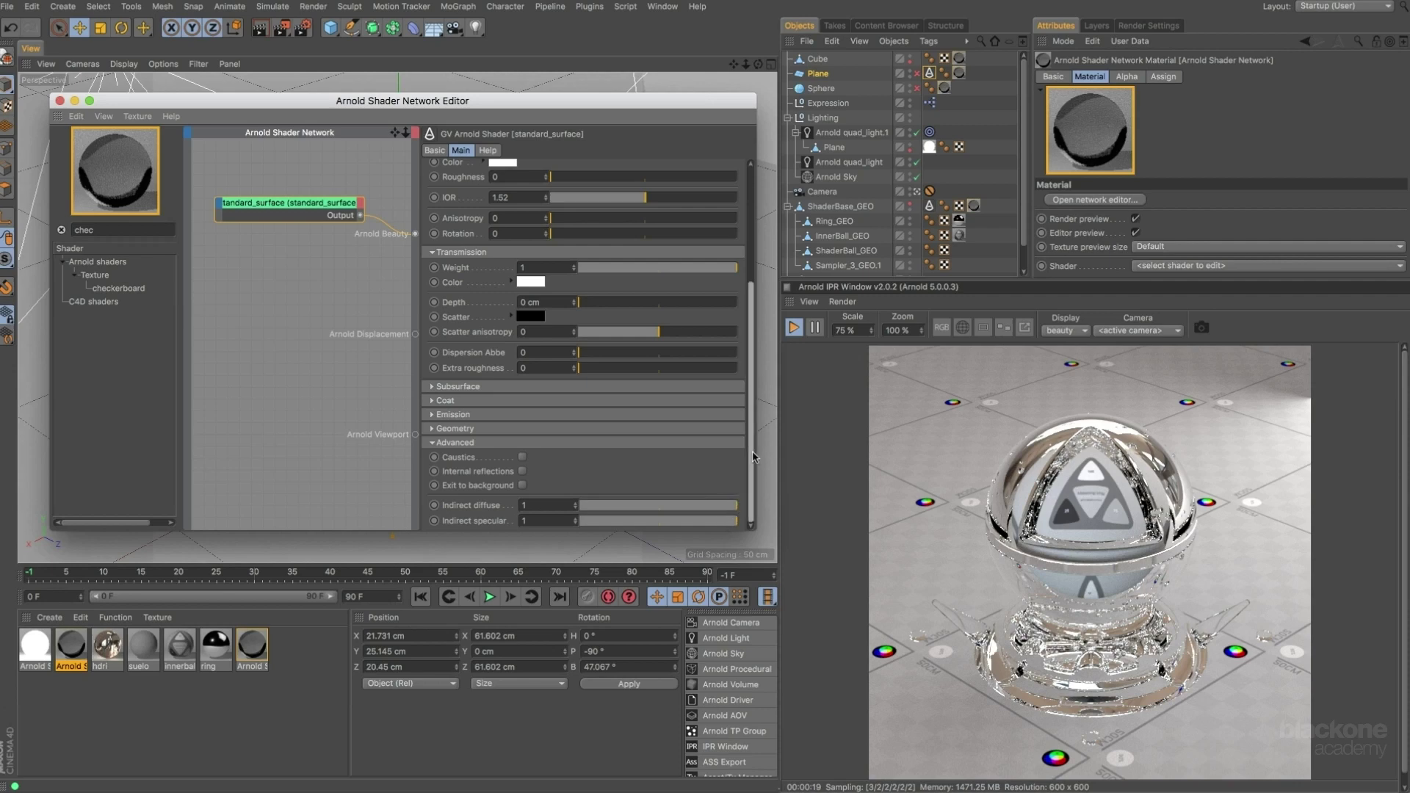
drag(752, 461, 746, 271)
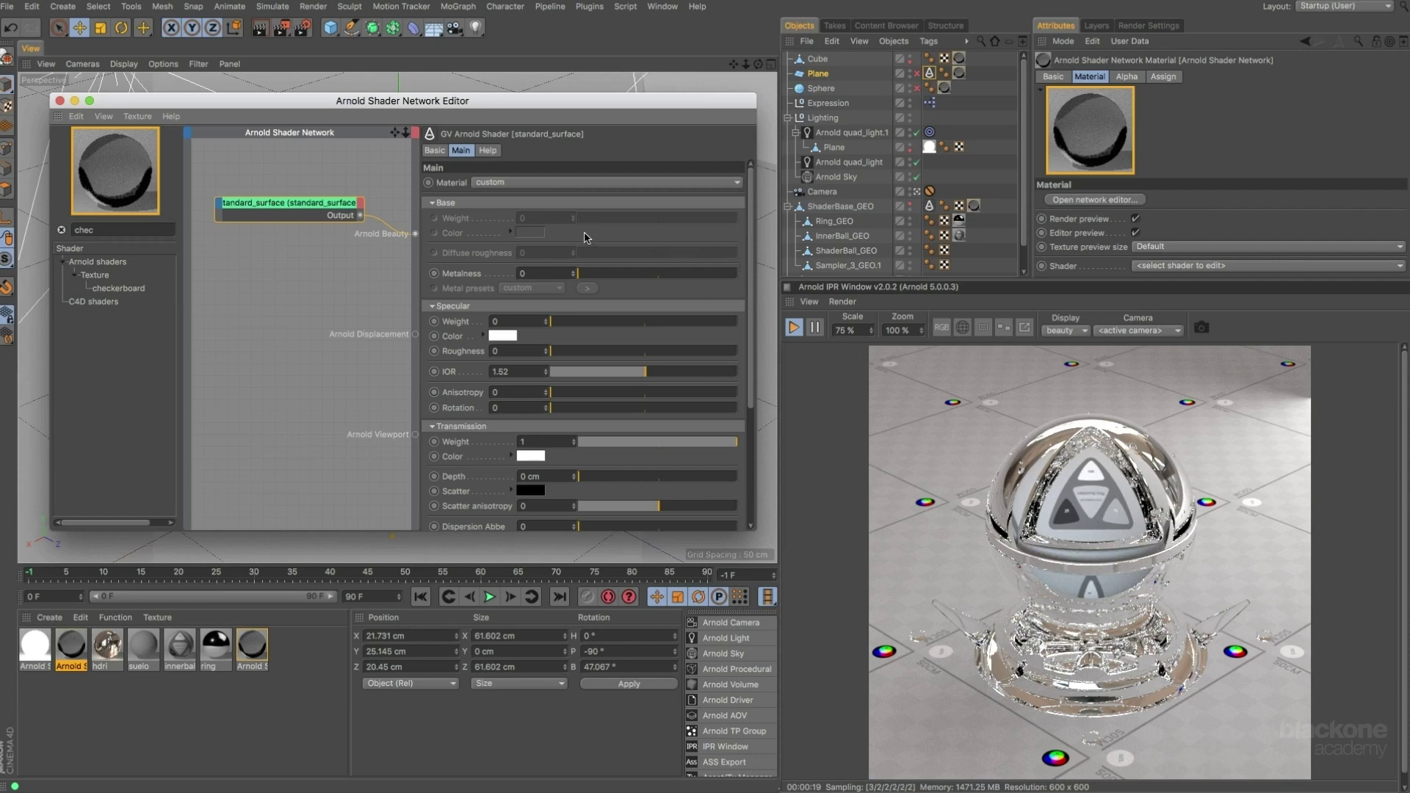
Set the material's Transmission Weight to 0, Base Weight to 1 and Specular Weight to 0.6.
drag(697, 448, 579, 441)
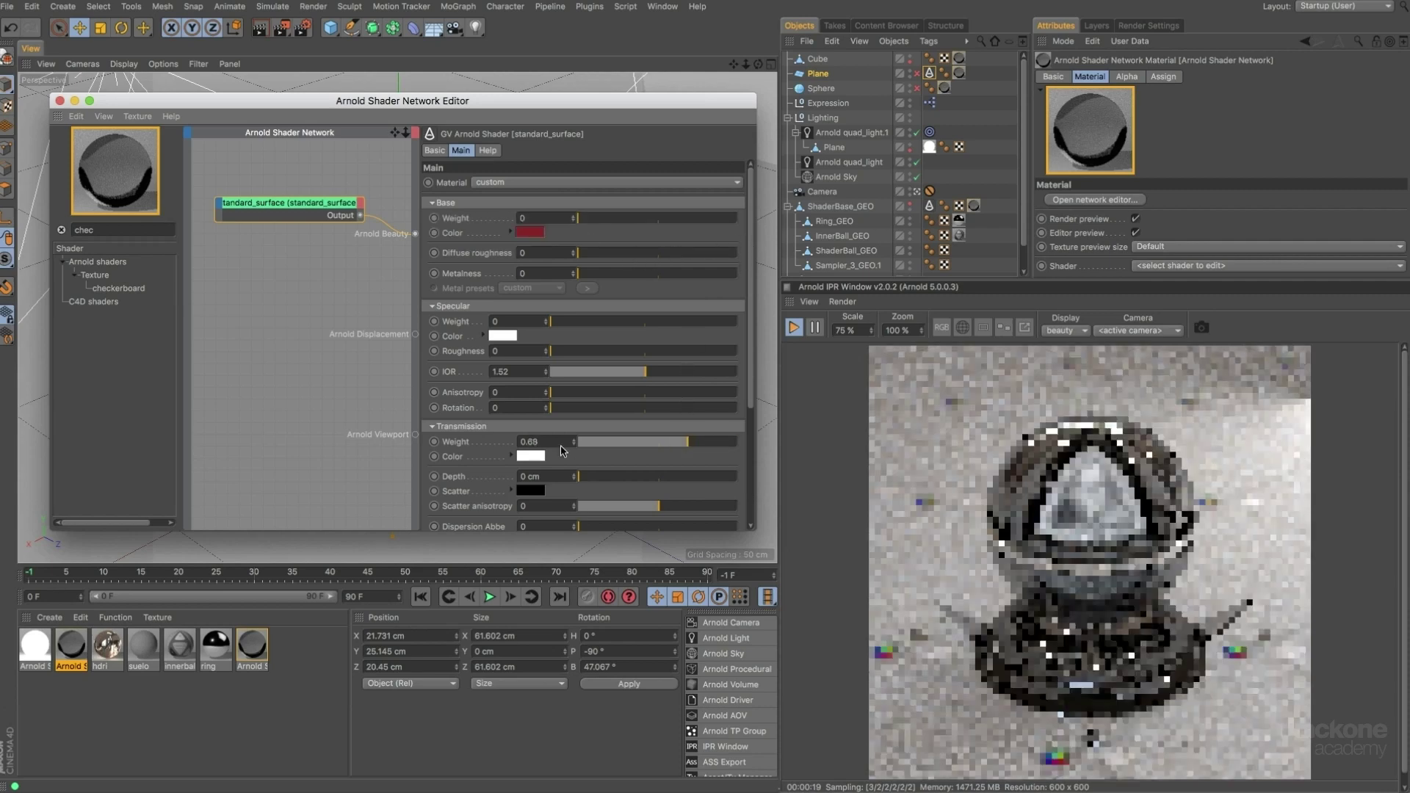
drag(579, 219, 751, 222)
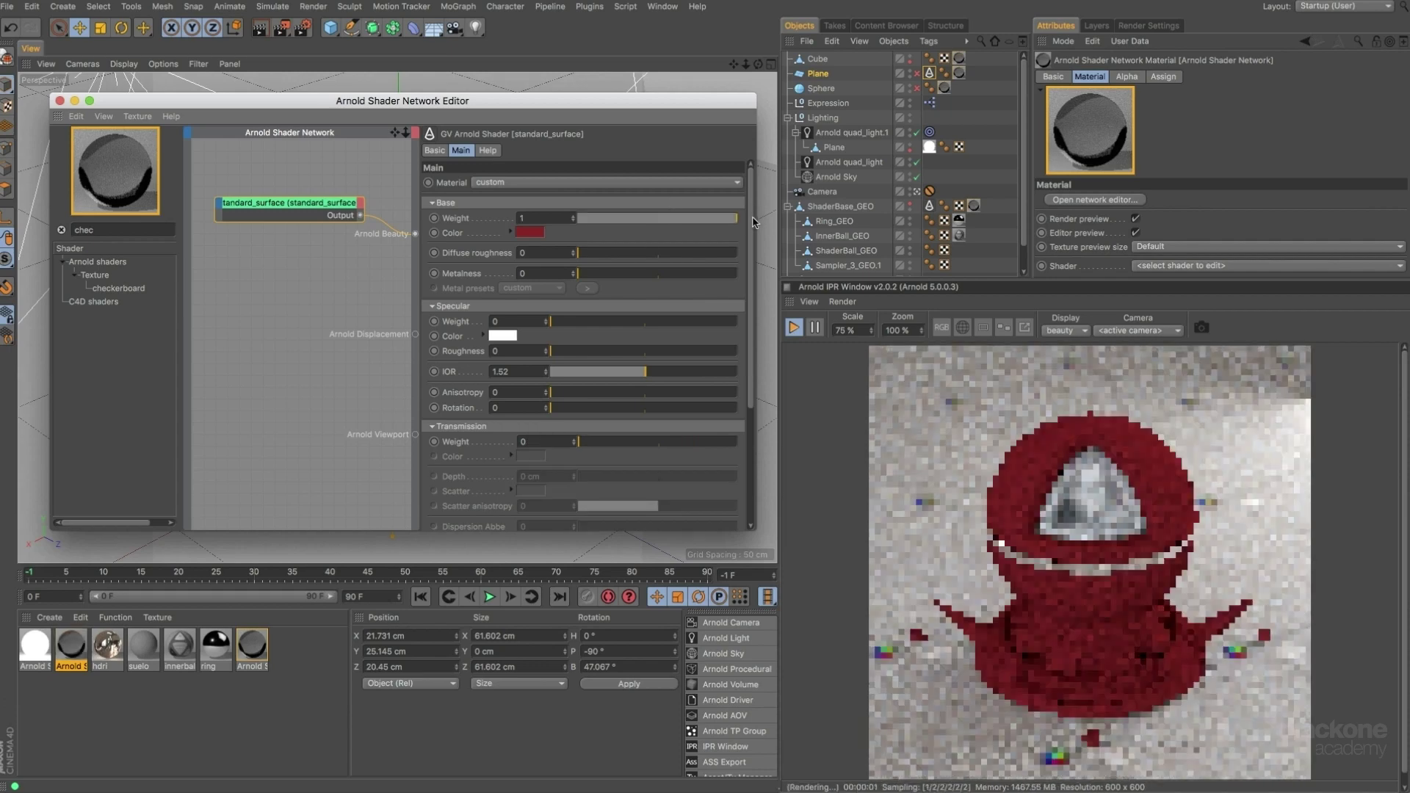
drag(647, 322, 662, 328)
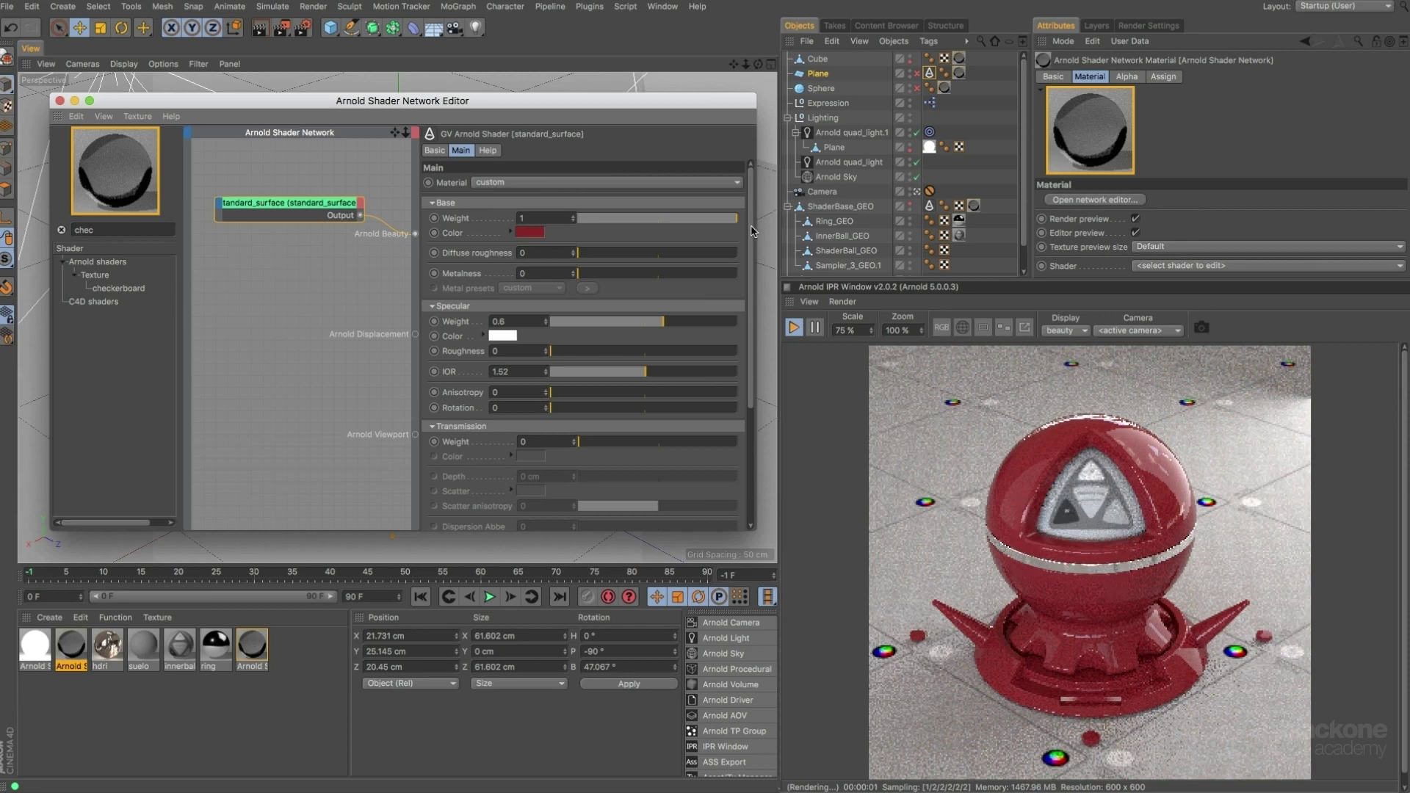
Try Indirect diffuse and Indirect specular at 0 one after the other, restoring each to 1.
scroll(734, 411, down, 5)
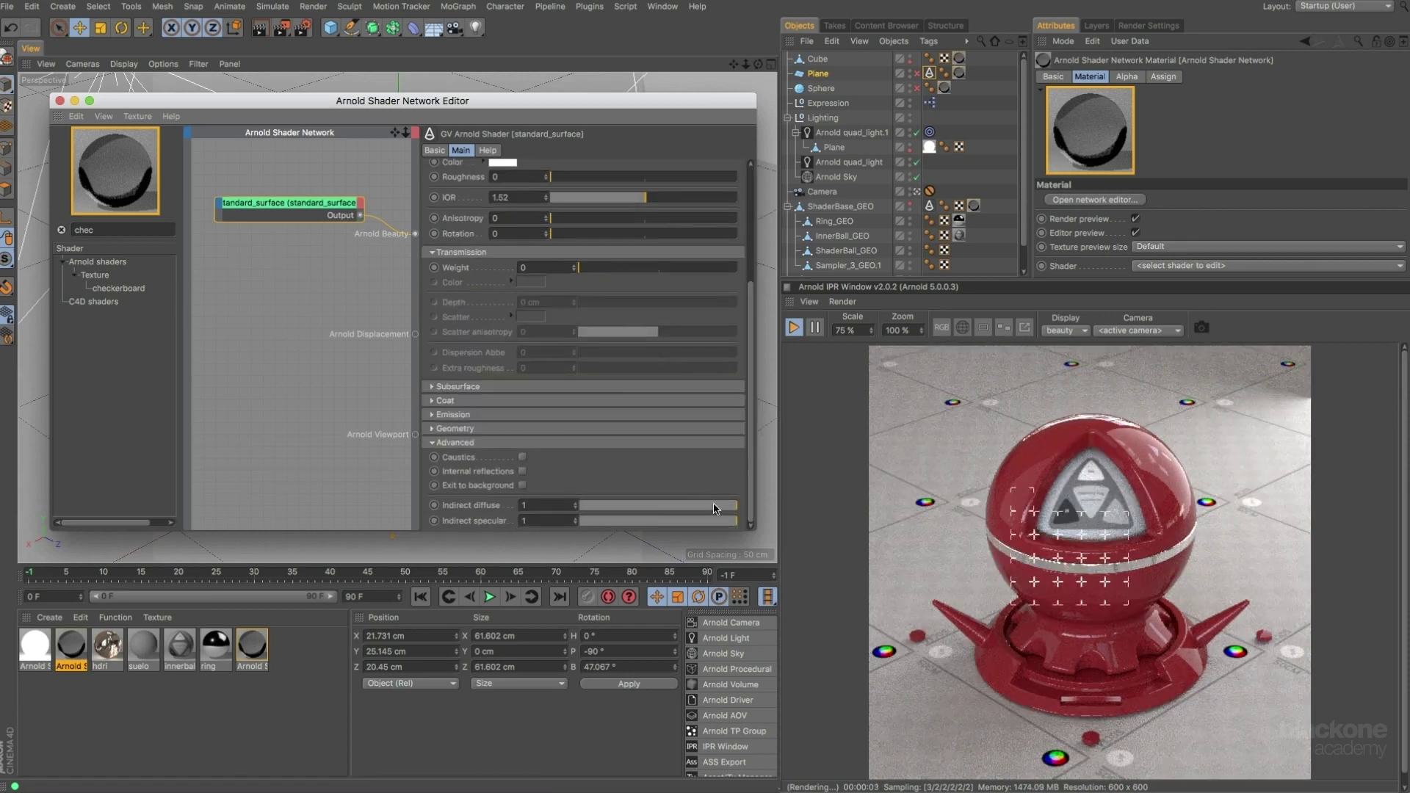
drag(735, 506, 547, 524)
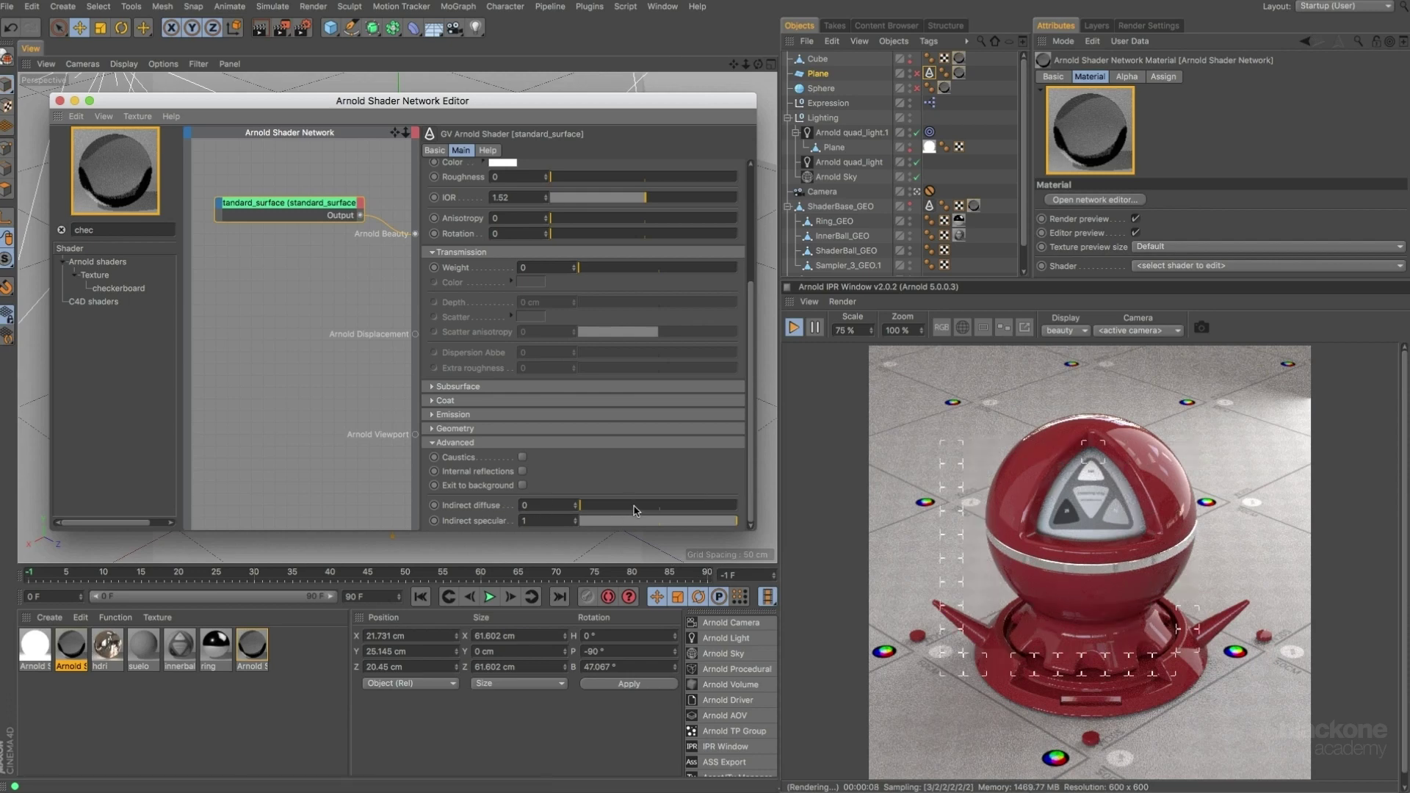
drag(631, 507, 756, 516)
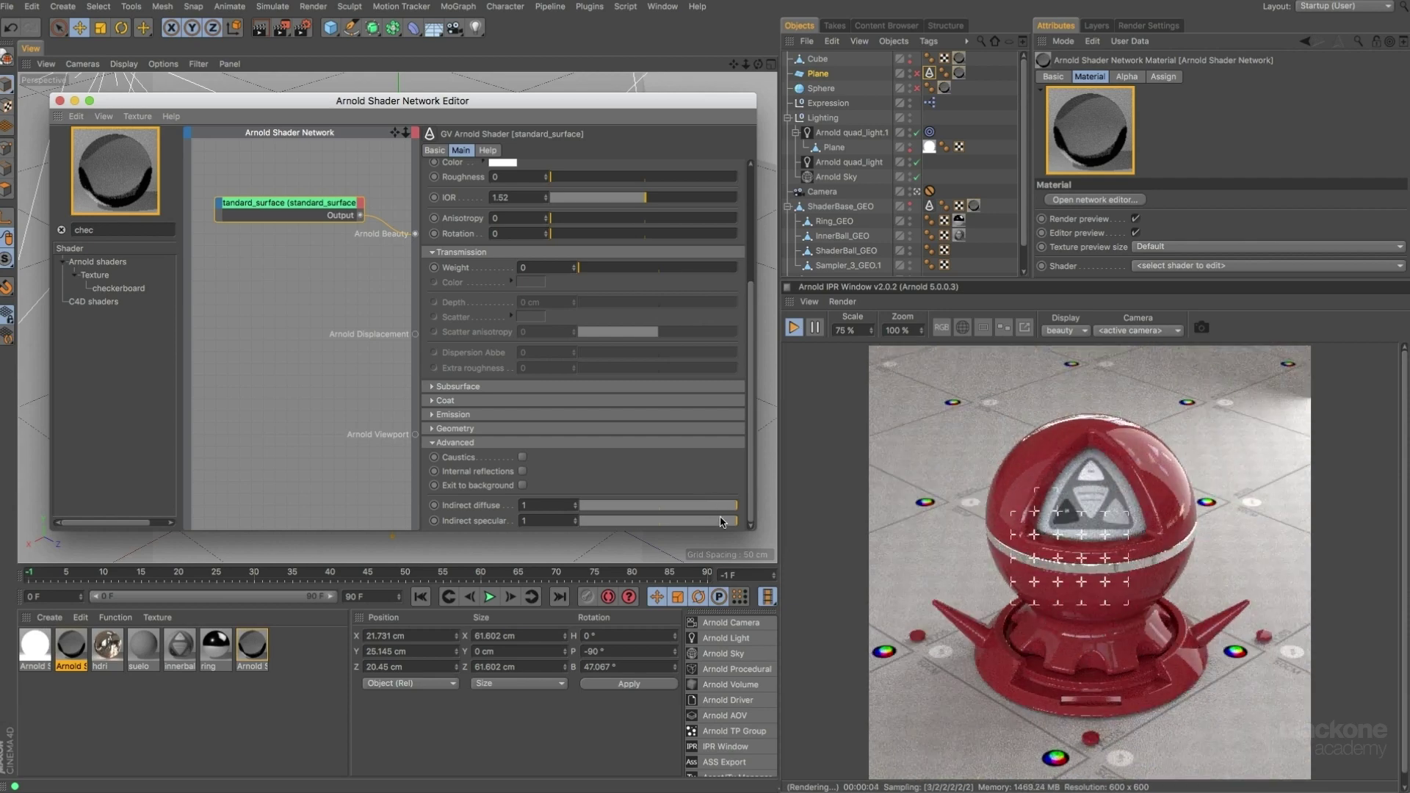
mouse_move(713, 525)
mouse_down()
mouse_move(573, 518)
mouse_move(729, 526)
mouse_up()
drag(591, 520, 545, 513)
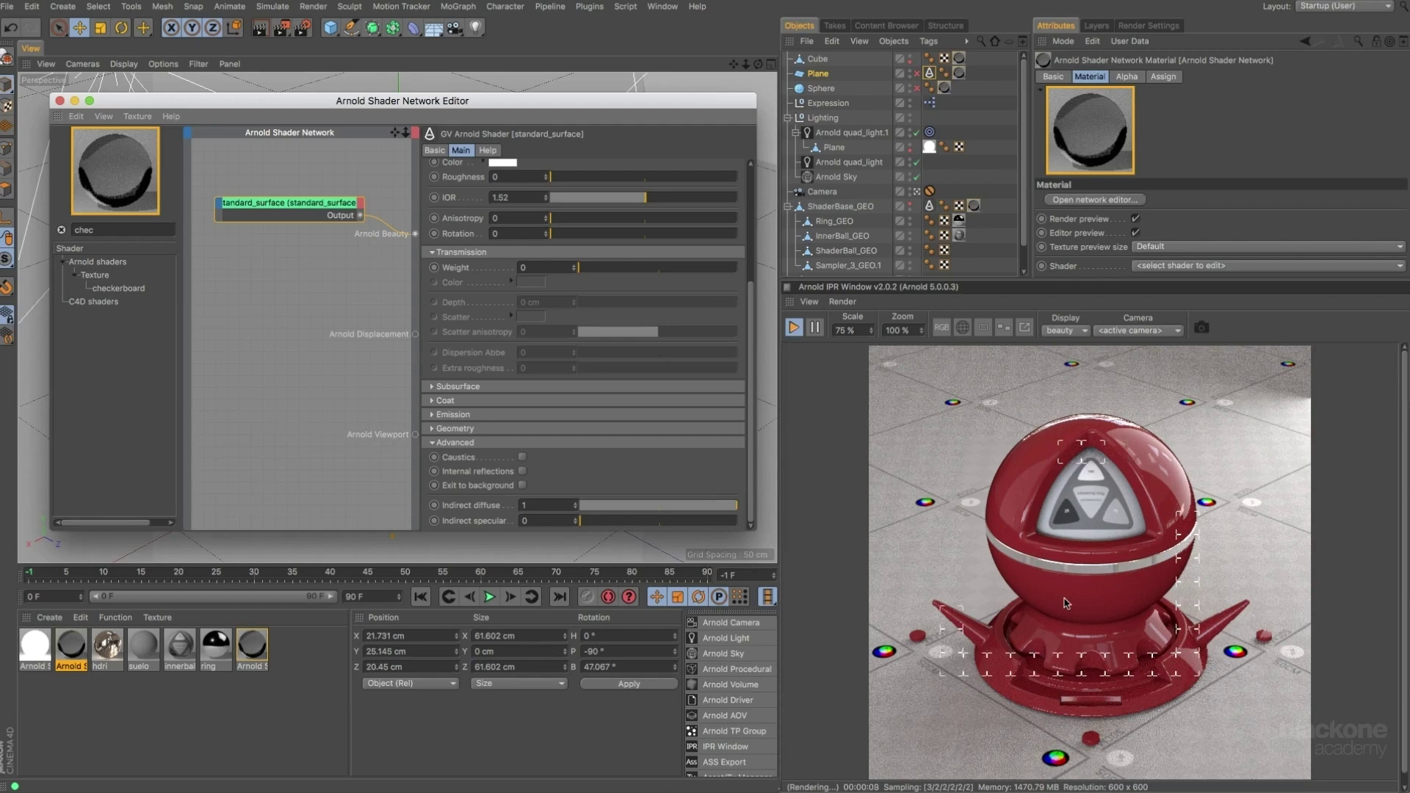
drag(580, 521, 752, 524)
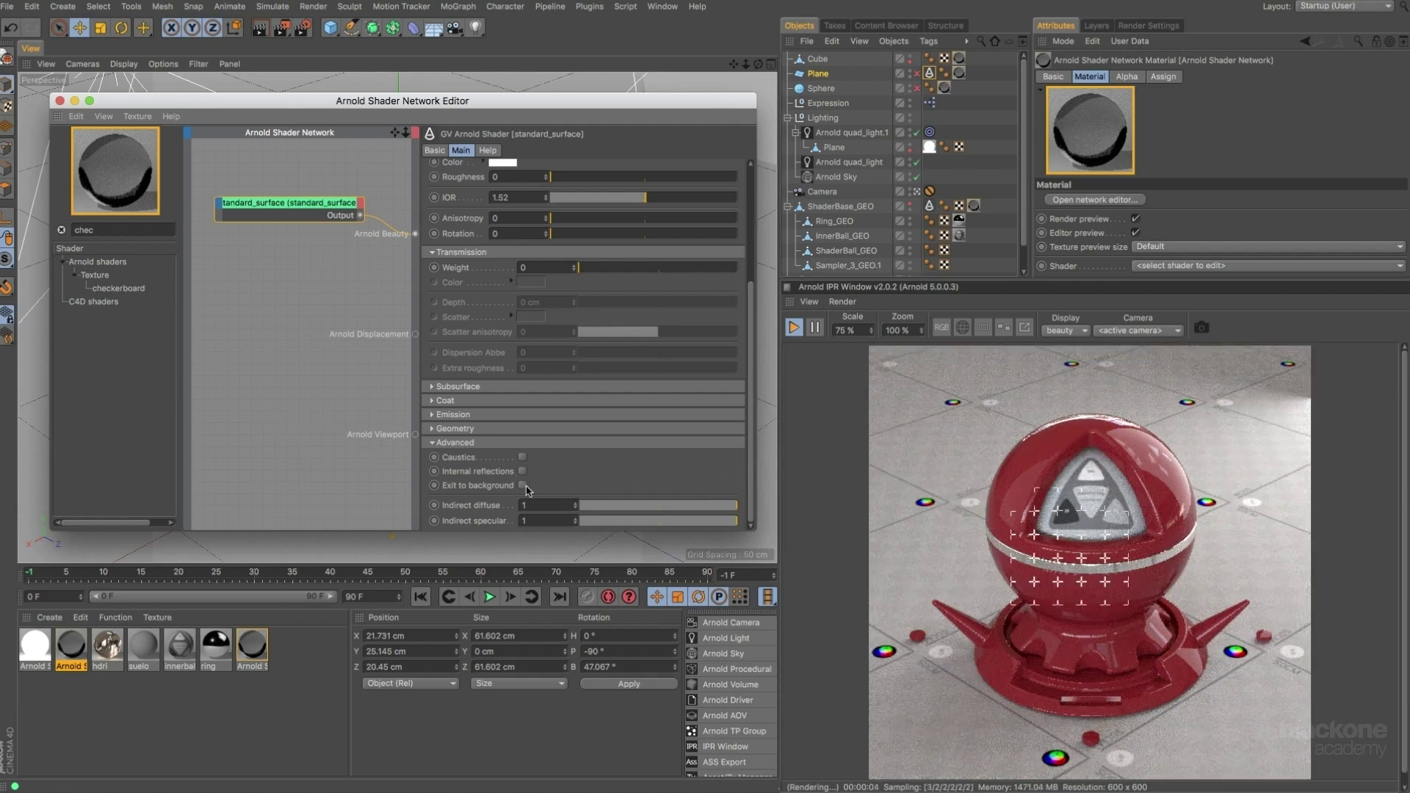
Set the Transmission Weight to 0.94 and enable Exit to background in the Advanced settings.
scroll(734, 367, up, 5)
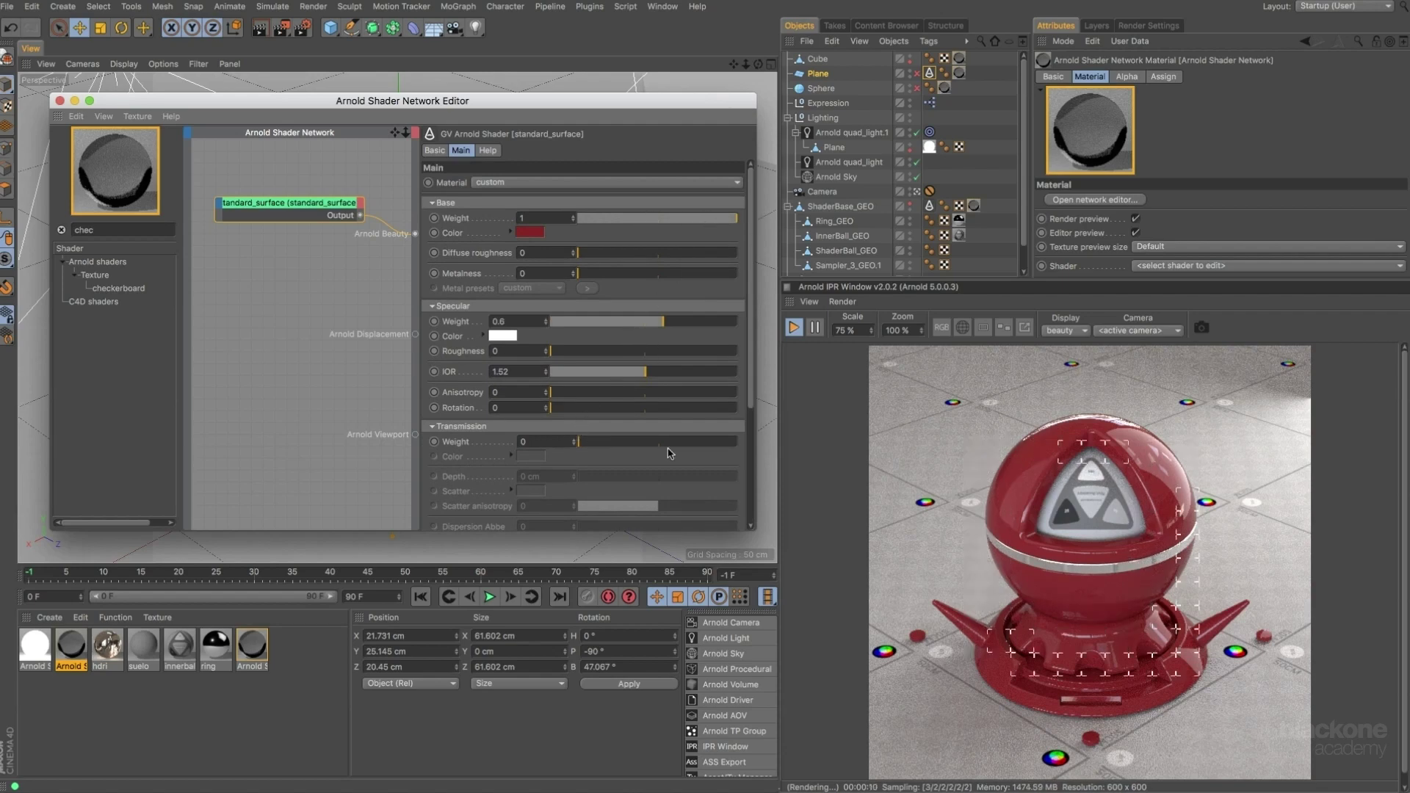
drag(669, 445, 729, 442)
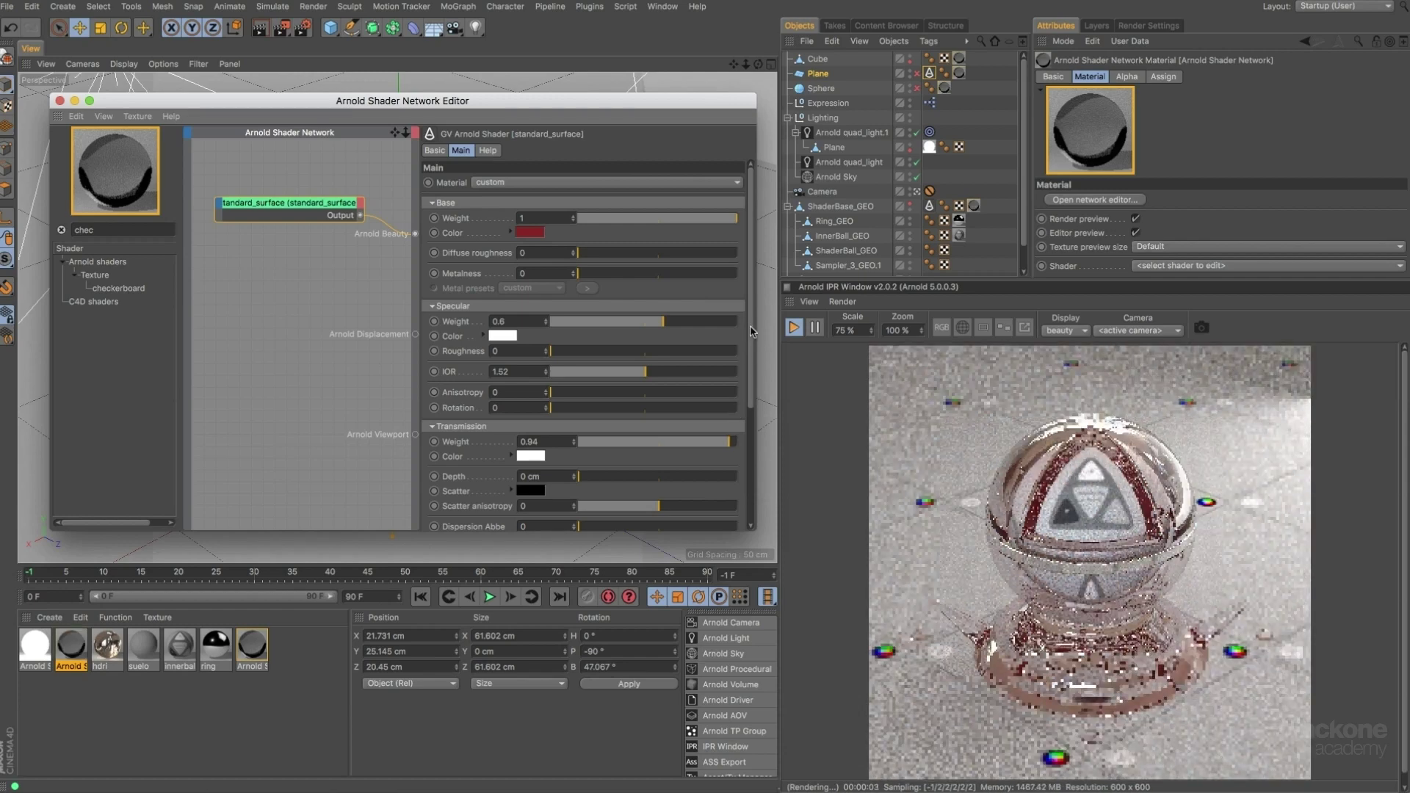
scroll(751, 328, down, 6)
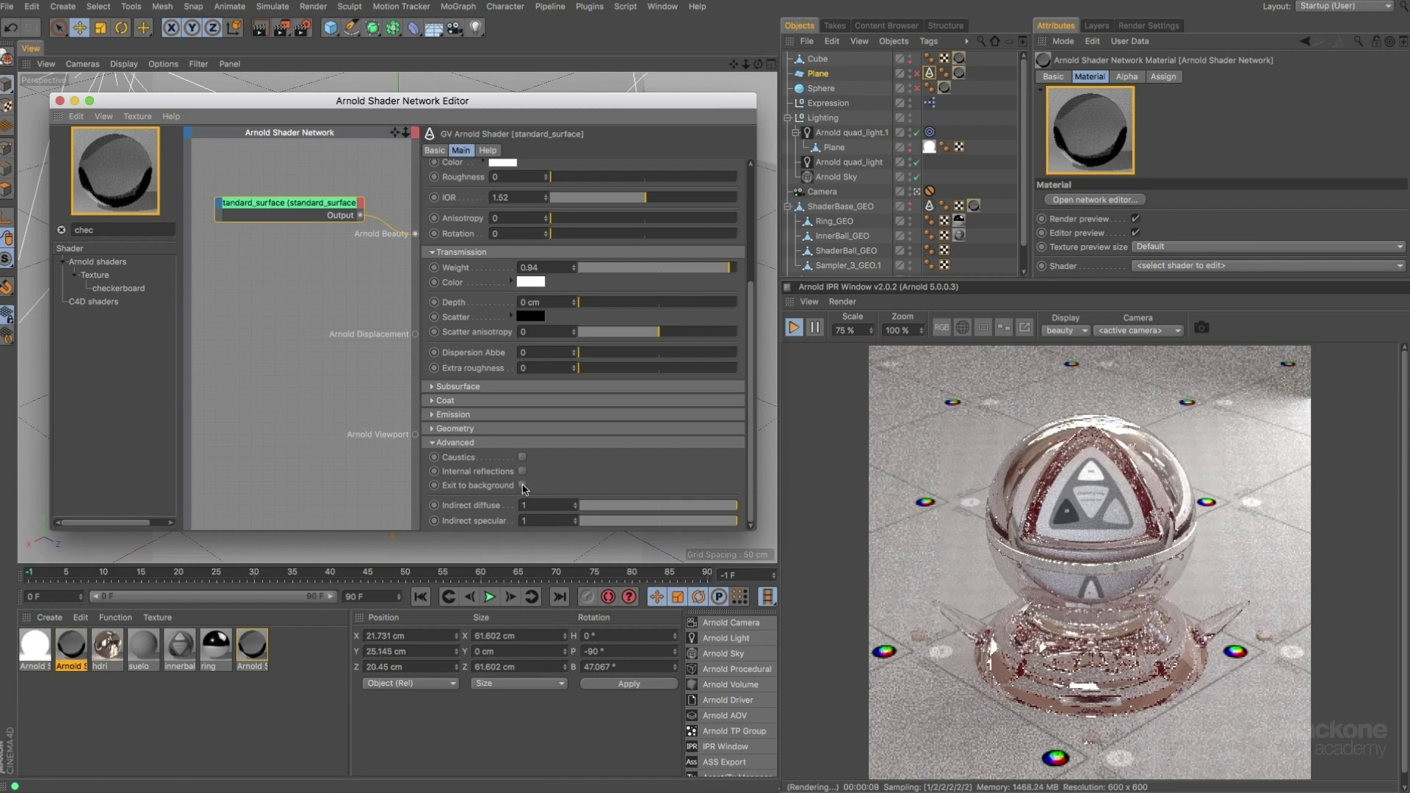
click(522, 485)
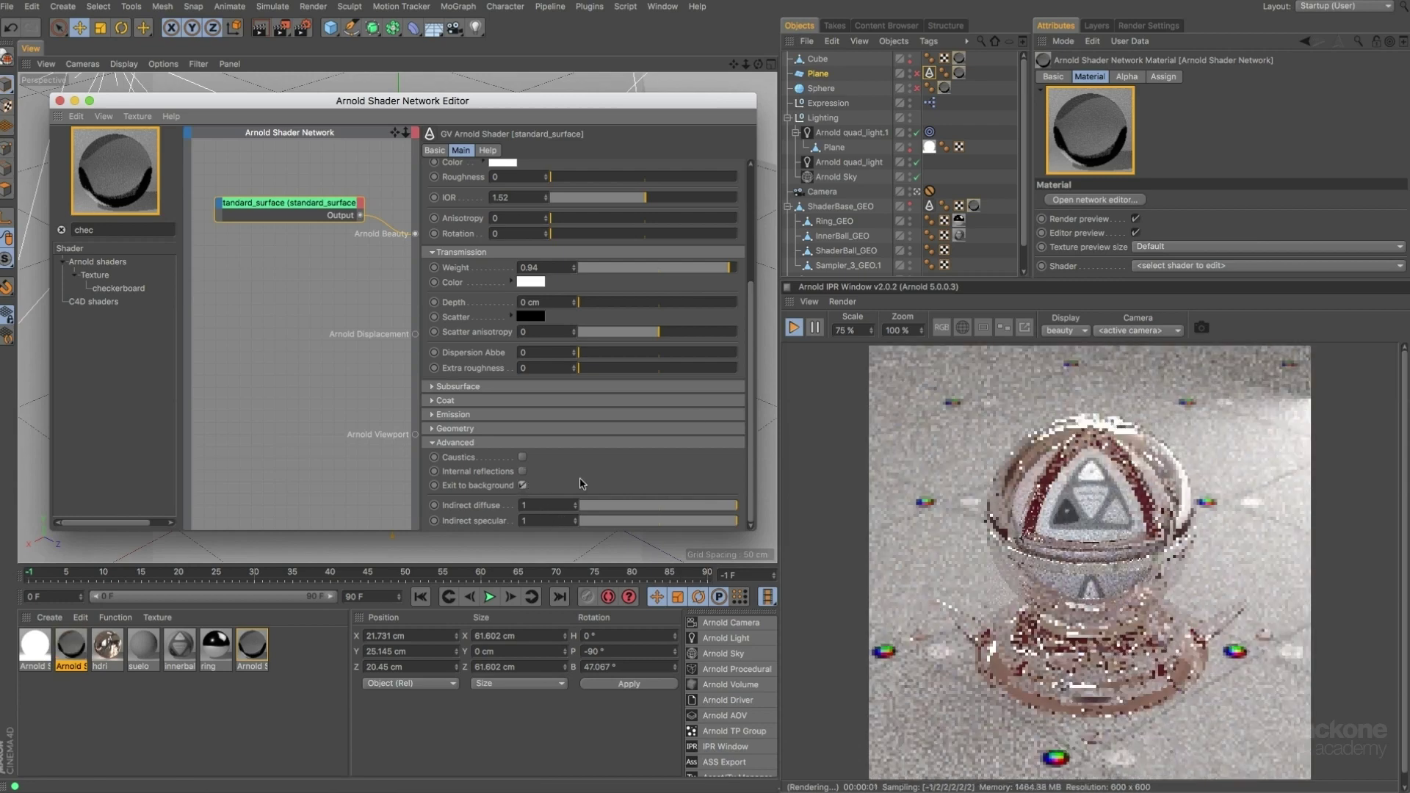
Set the Base Weight to 0 and the Specular Roughness to 0.23.
scroll(749, 257, up, 5)
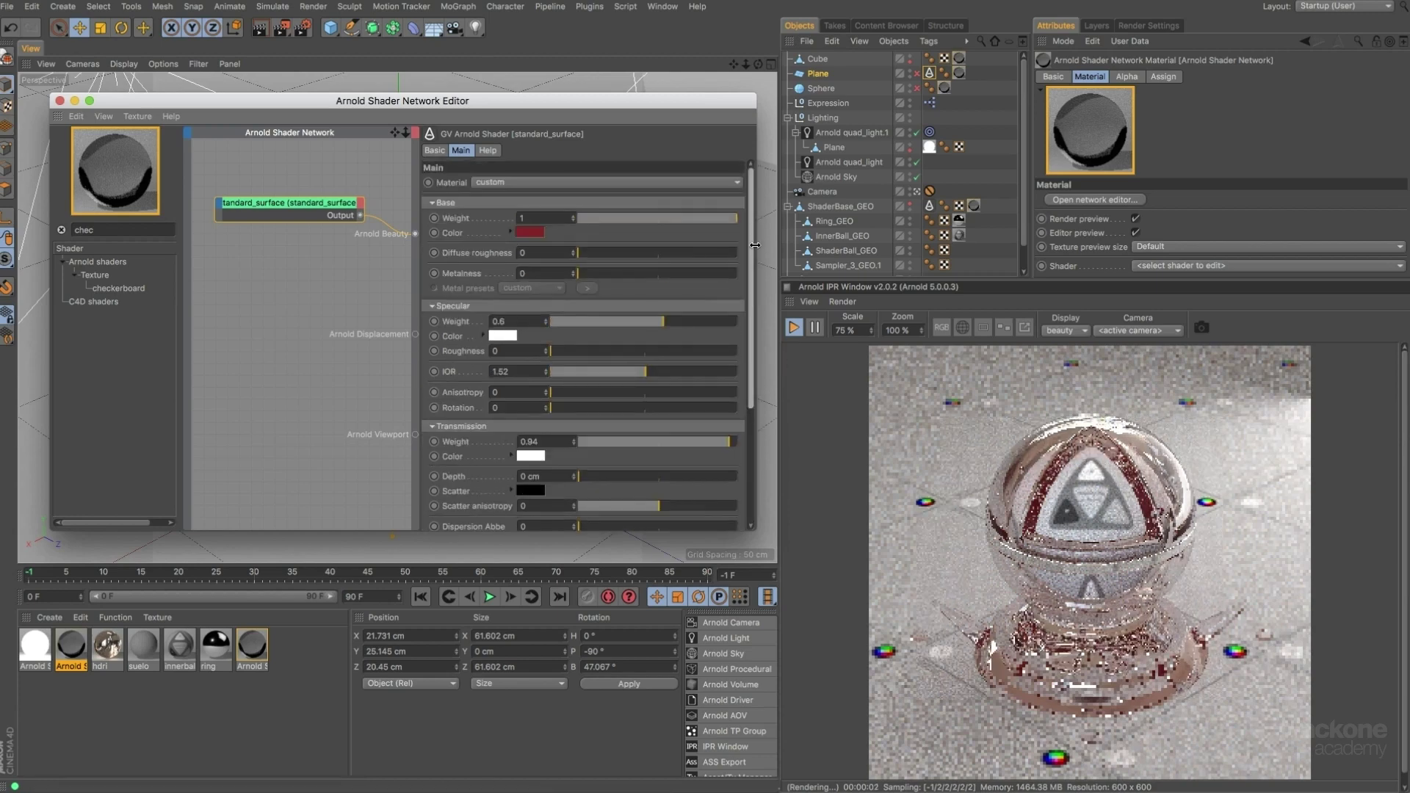
drag(666, 218, 564, 225)
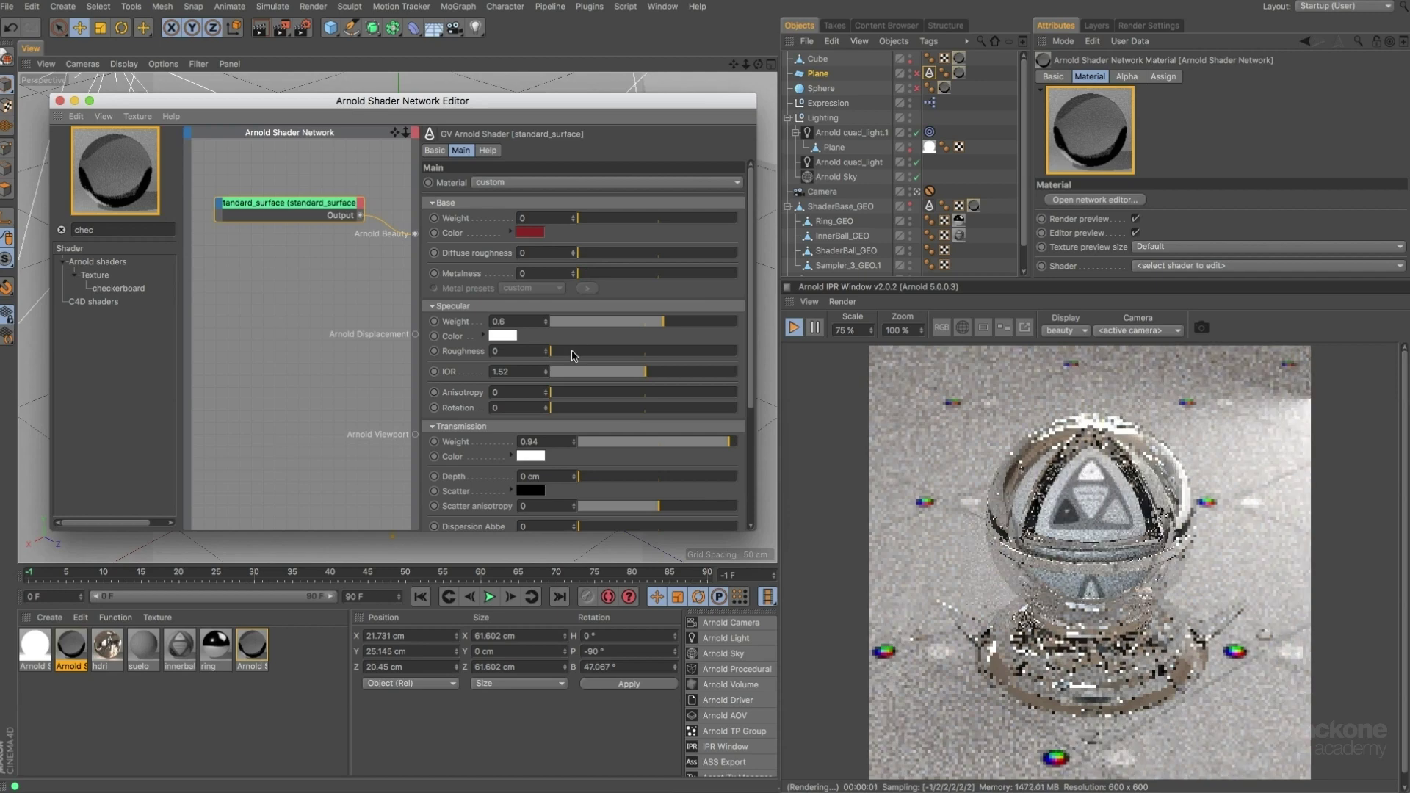
drag(574, 356, 595, 356)
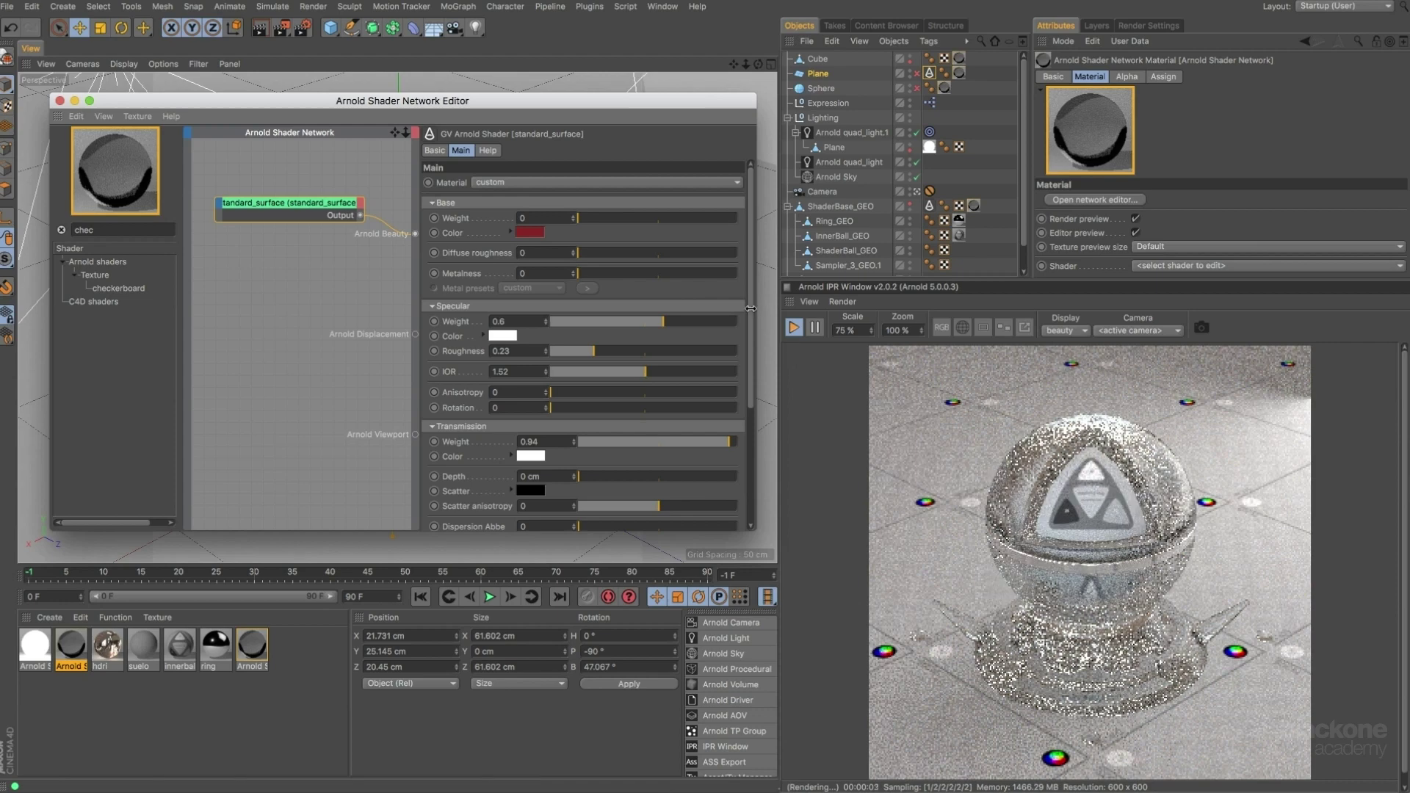
Limit the IPR to the selected objects and take a snapshot of the render with Exit to background enabled.
scroll(751, 312, down, 5)
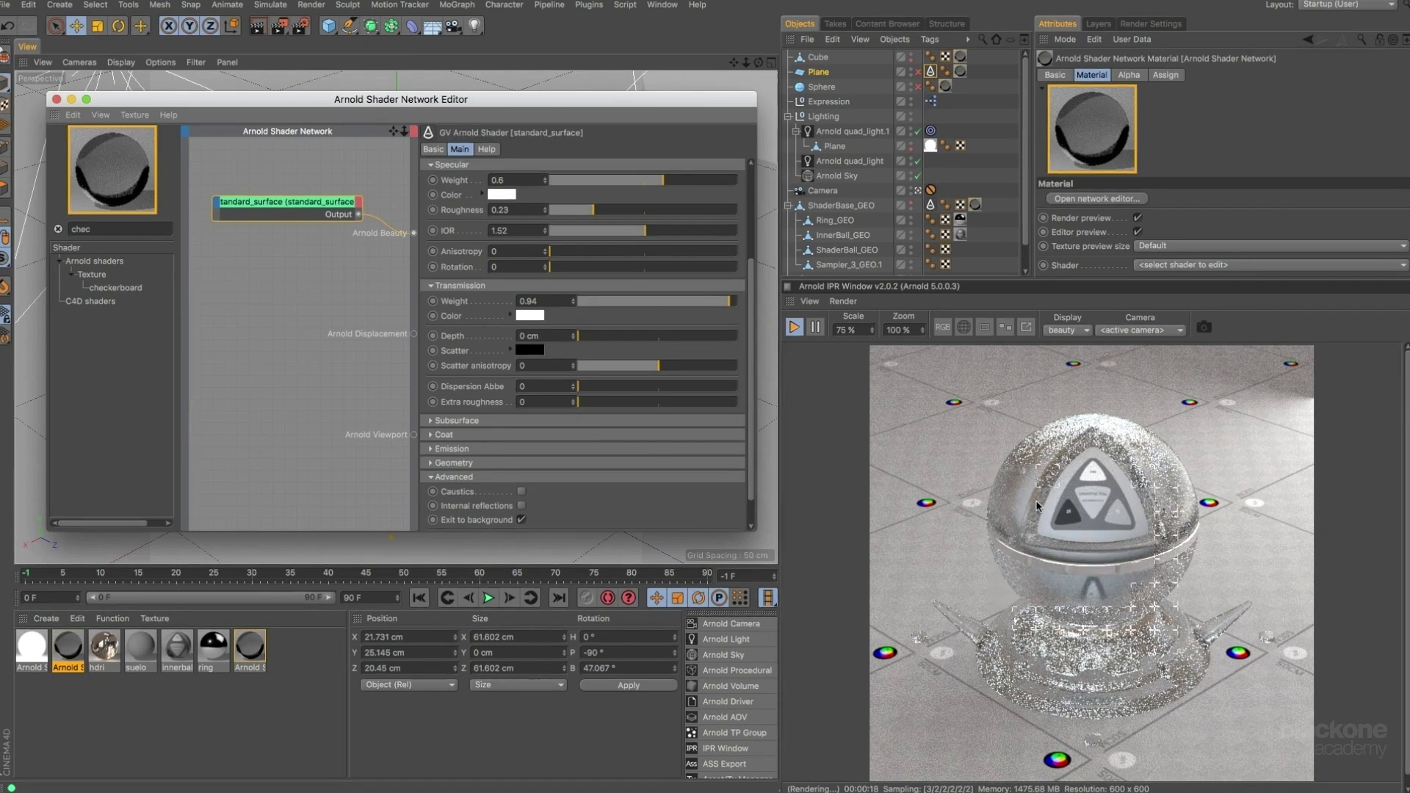
click(1004, 328)
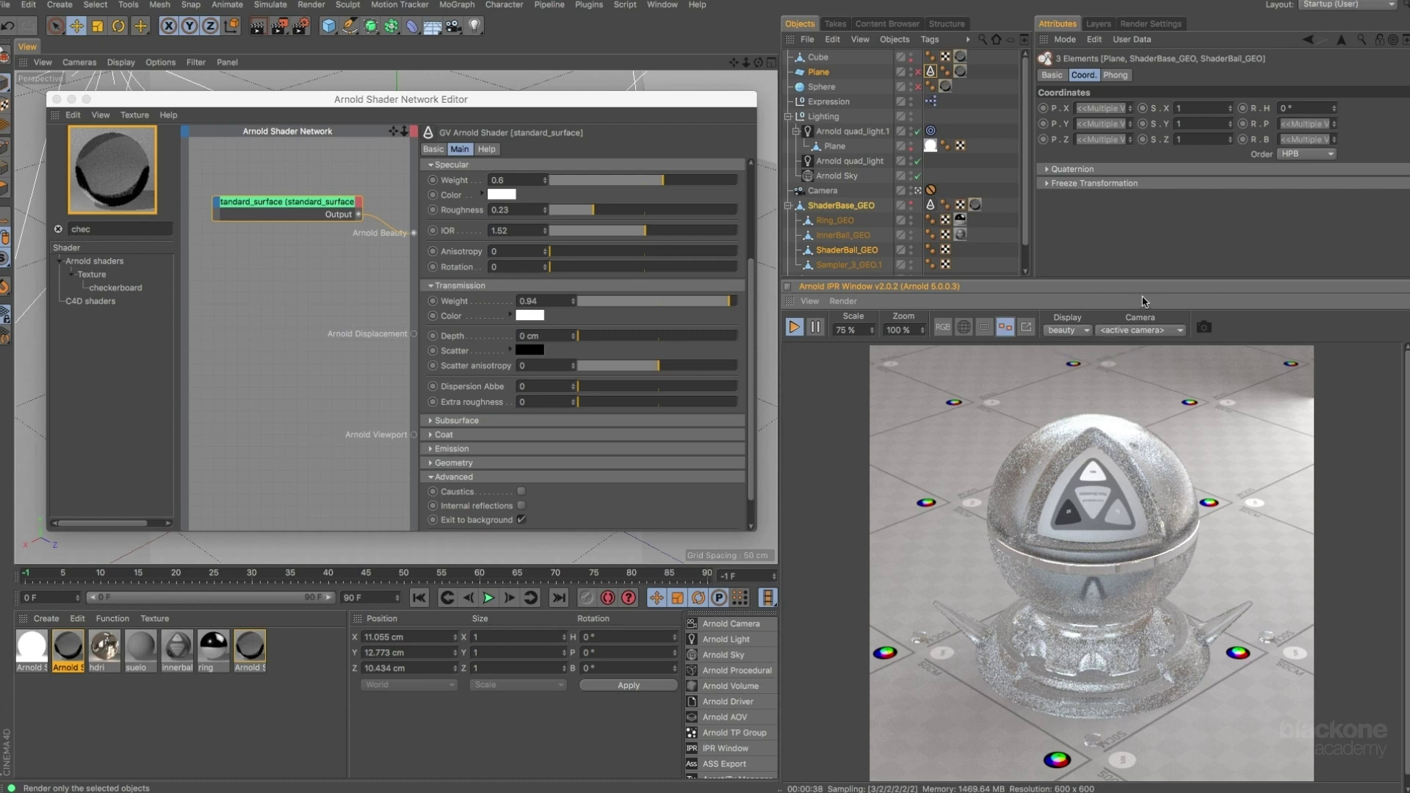
click(1203, 330)
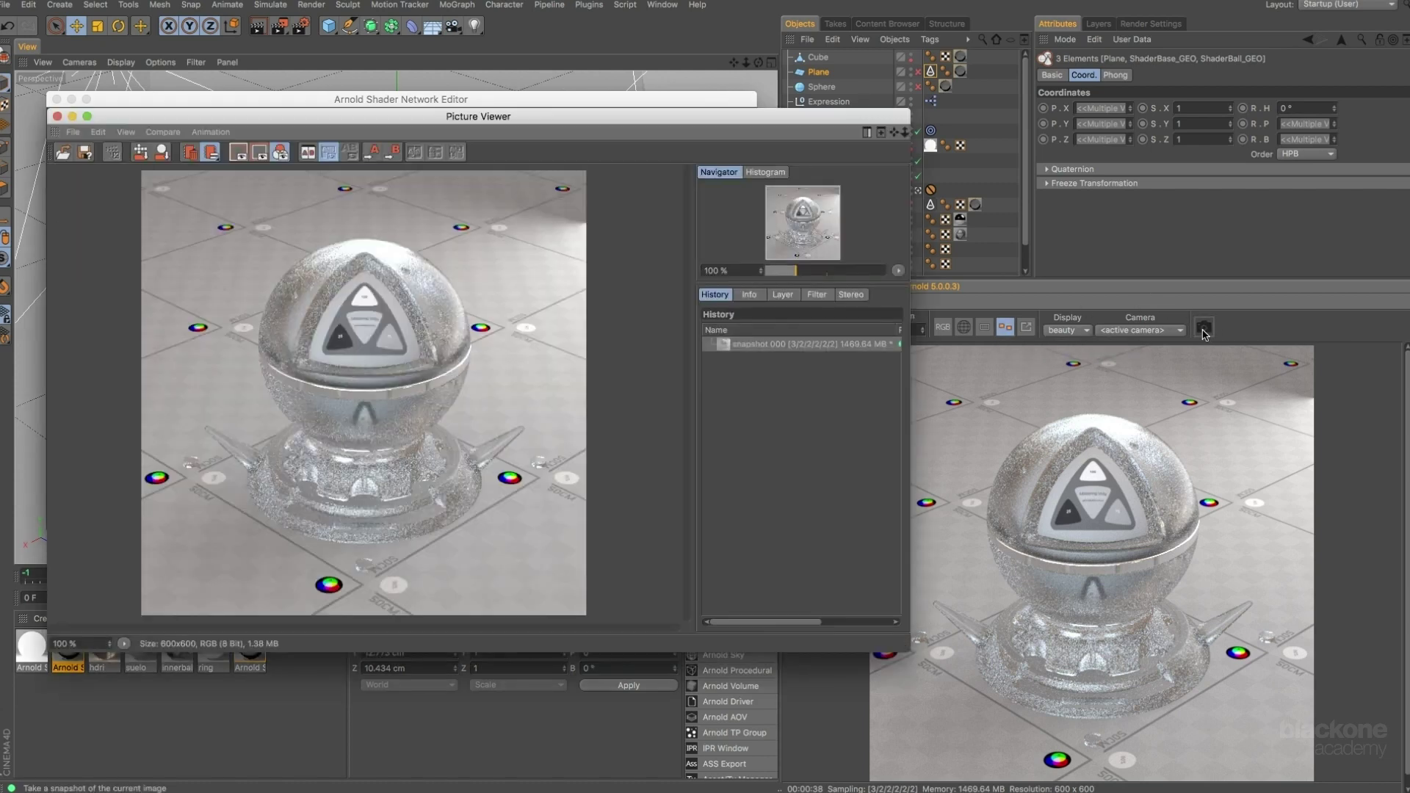
Disable Exit to background in the standard_surface settings and take a second snapshot of the render.
click(635, 104)
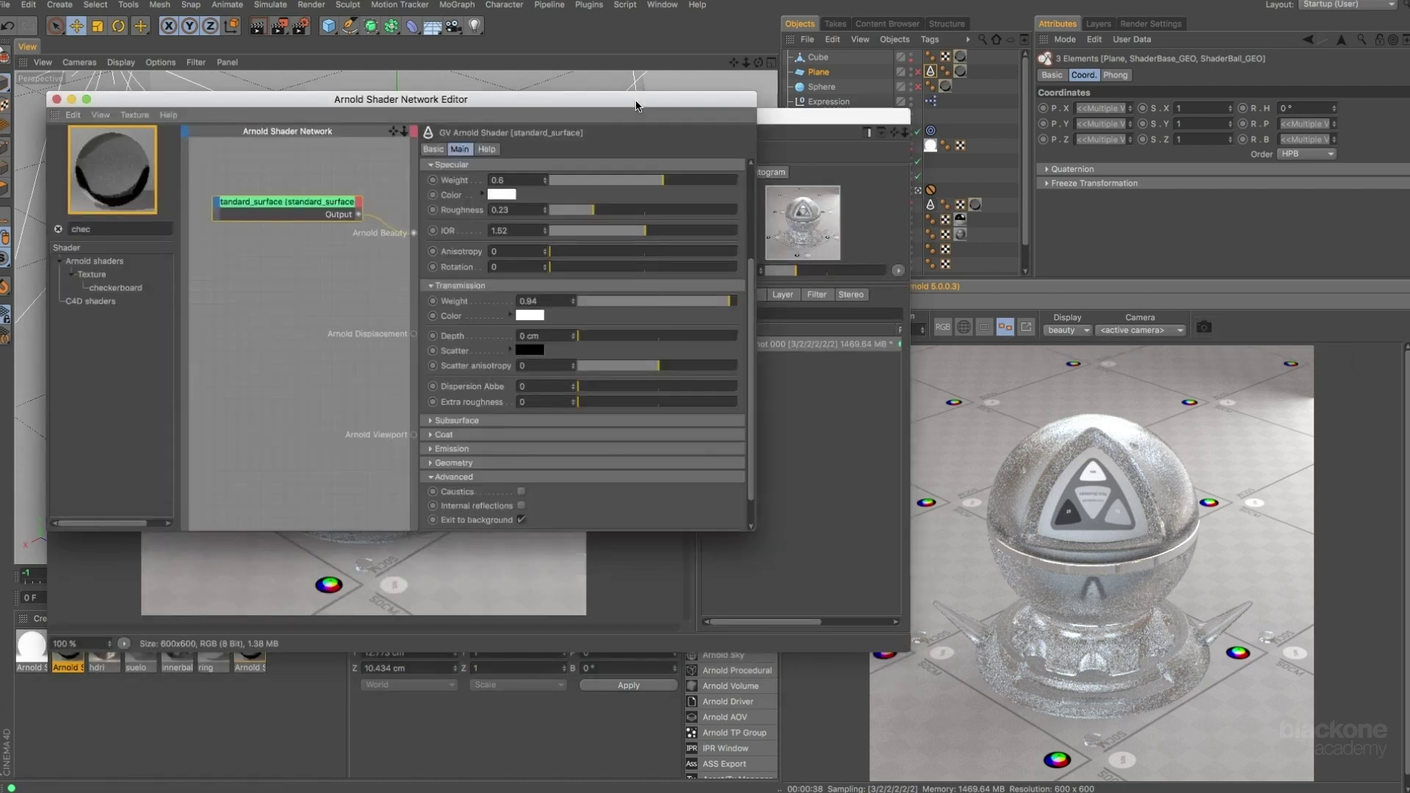
click(521, 520)
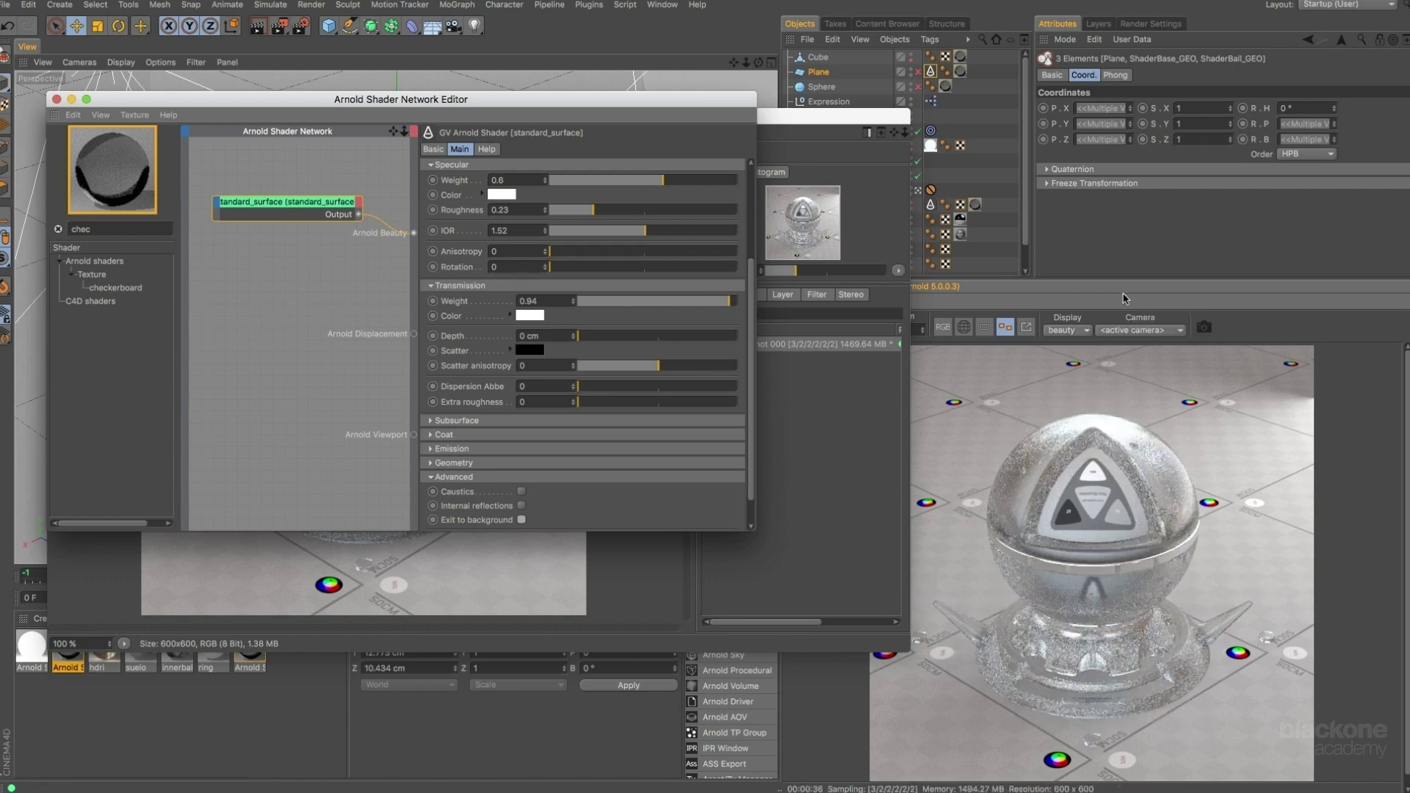
click(1202, 331)
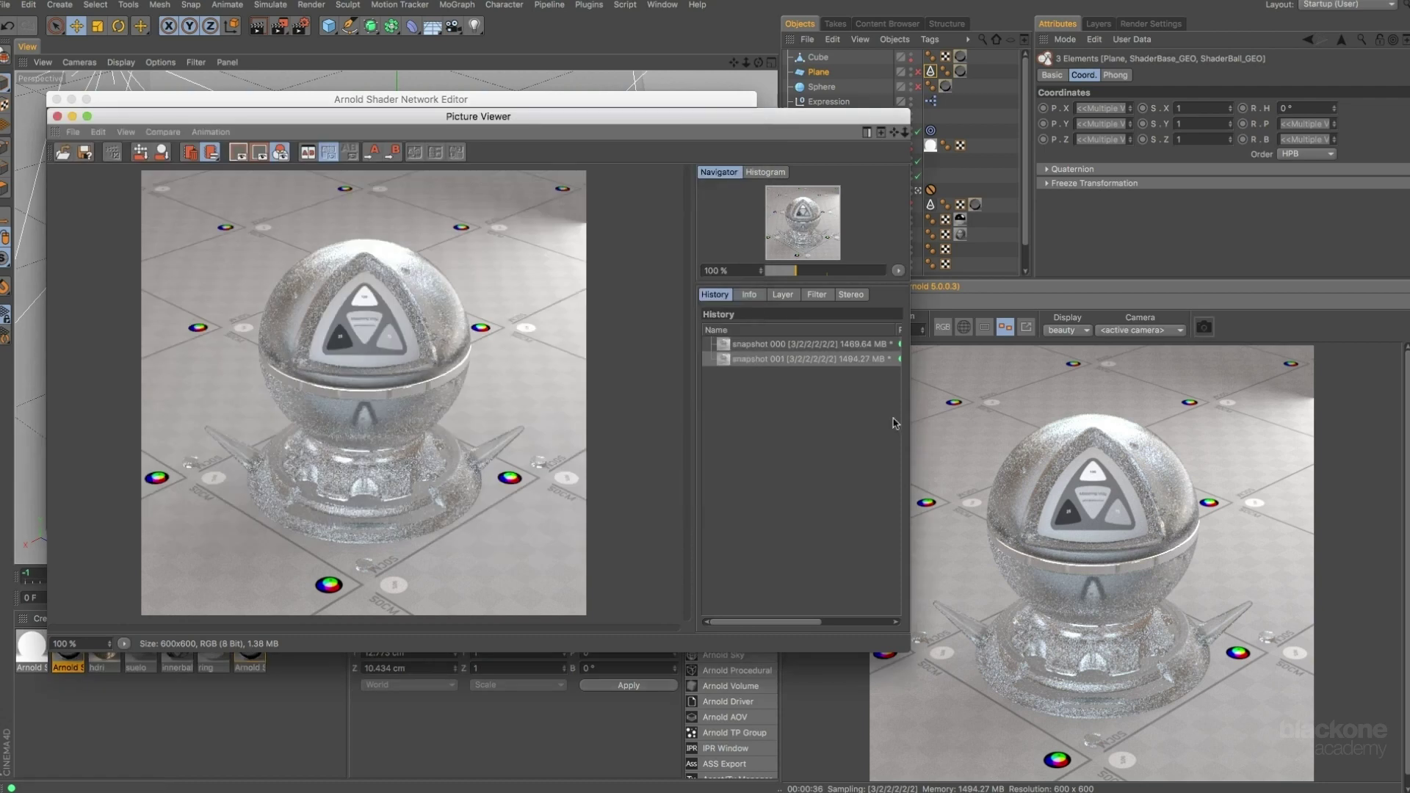
Compare snapshot 000 and snapshot 001 in the Picture Viewer by switching between them repeatedly.
click(745, 344)
click(754, 359)
click(761, 345)
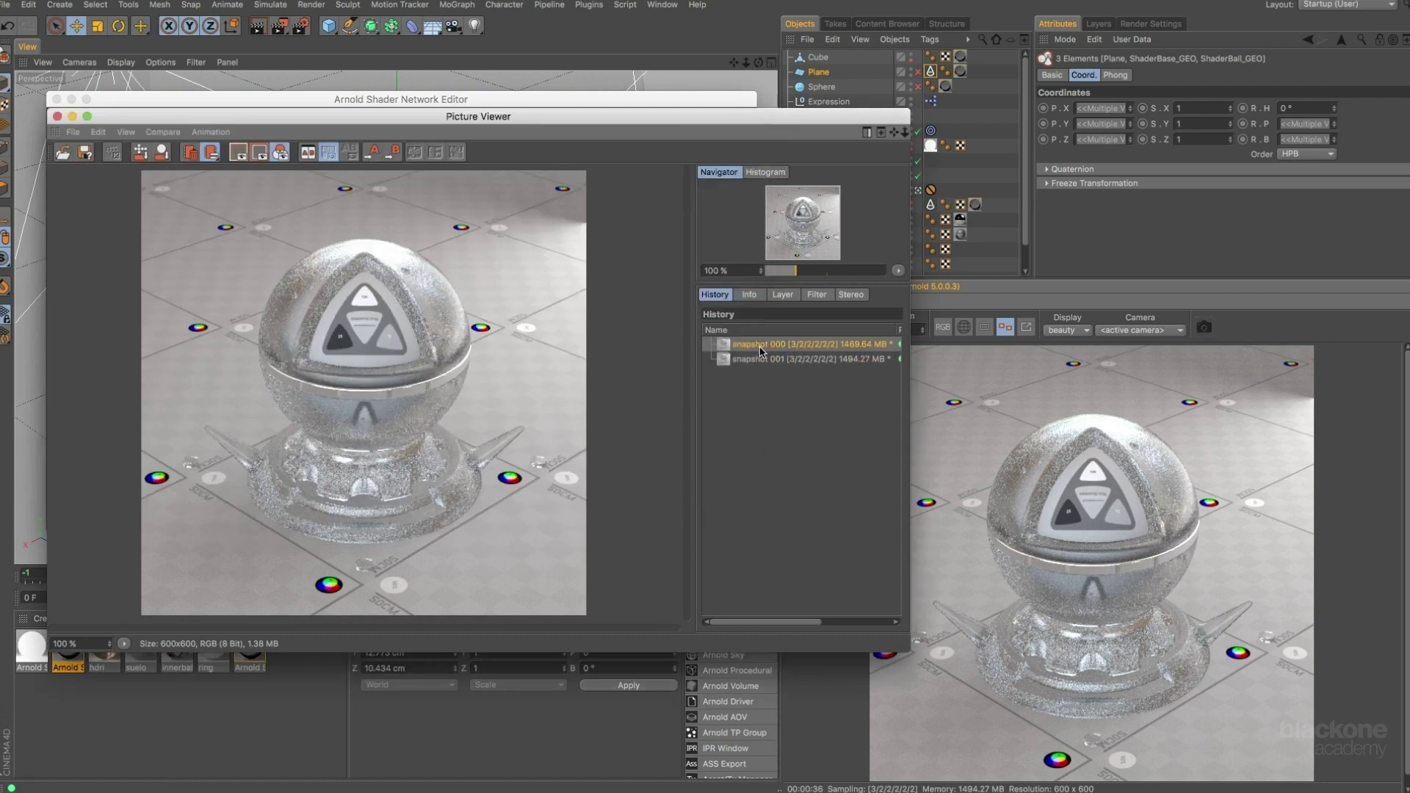
click(764, 360)
click(763, 345)
click(800, 360)
click(799, 344)
drag(625, 119, 671, 91)
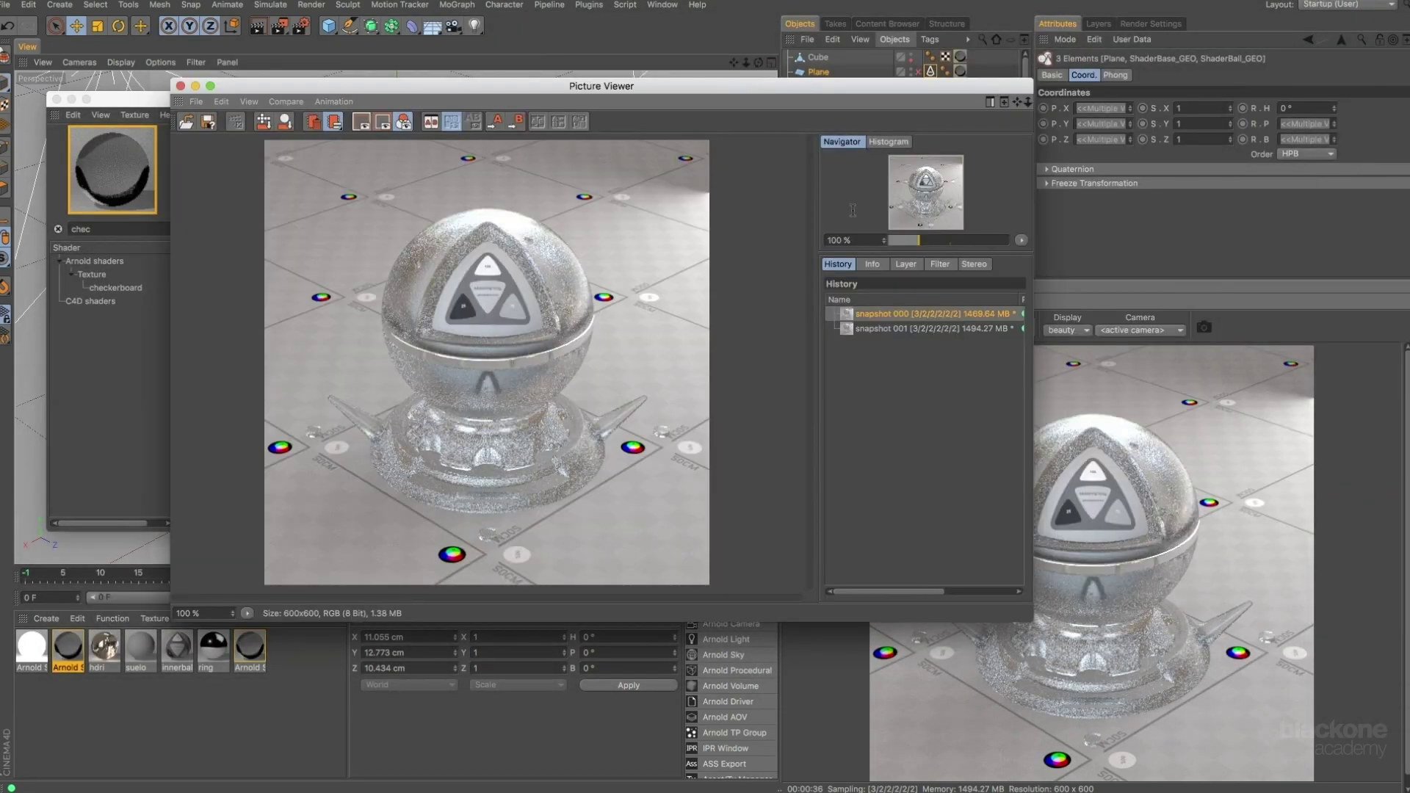
click(889, 331)
click(892, 315)
click(897, 329)
click(897, 316)
click(899, 332)
click(900, 315)
click(901, 329)
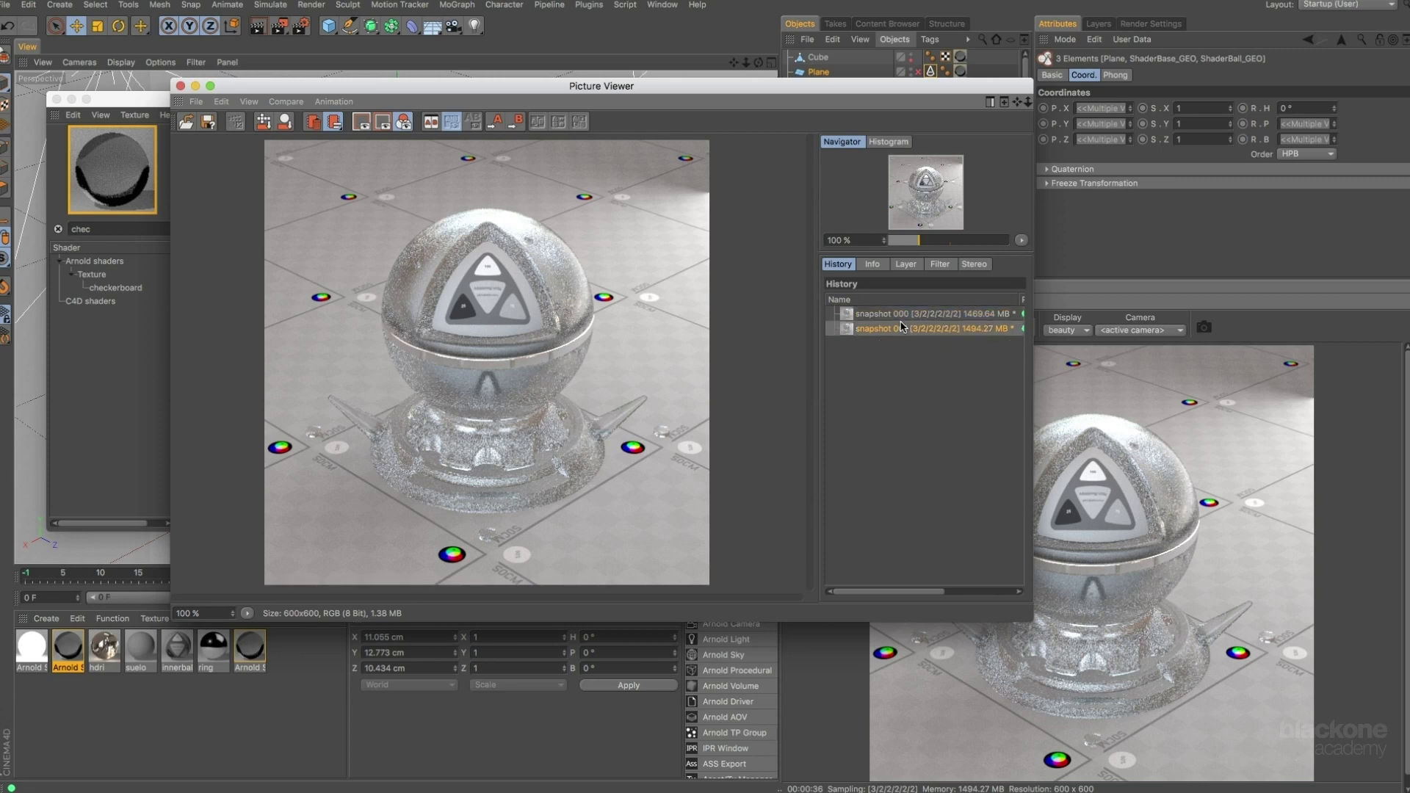
click(904, 315)
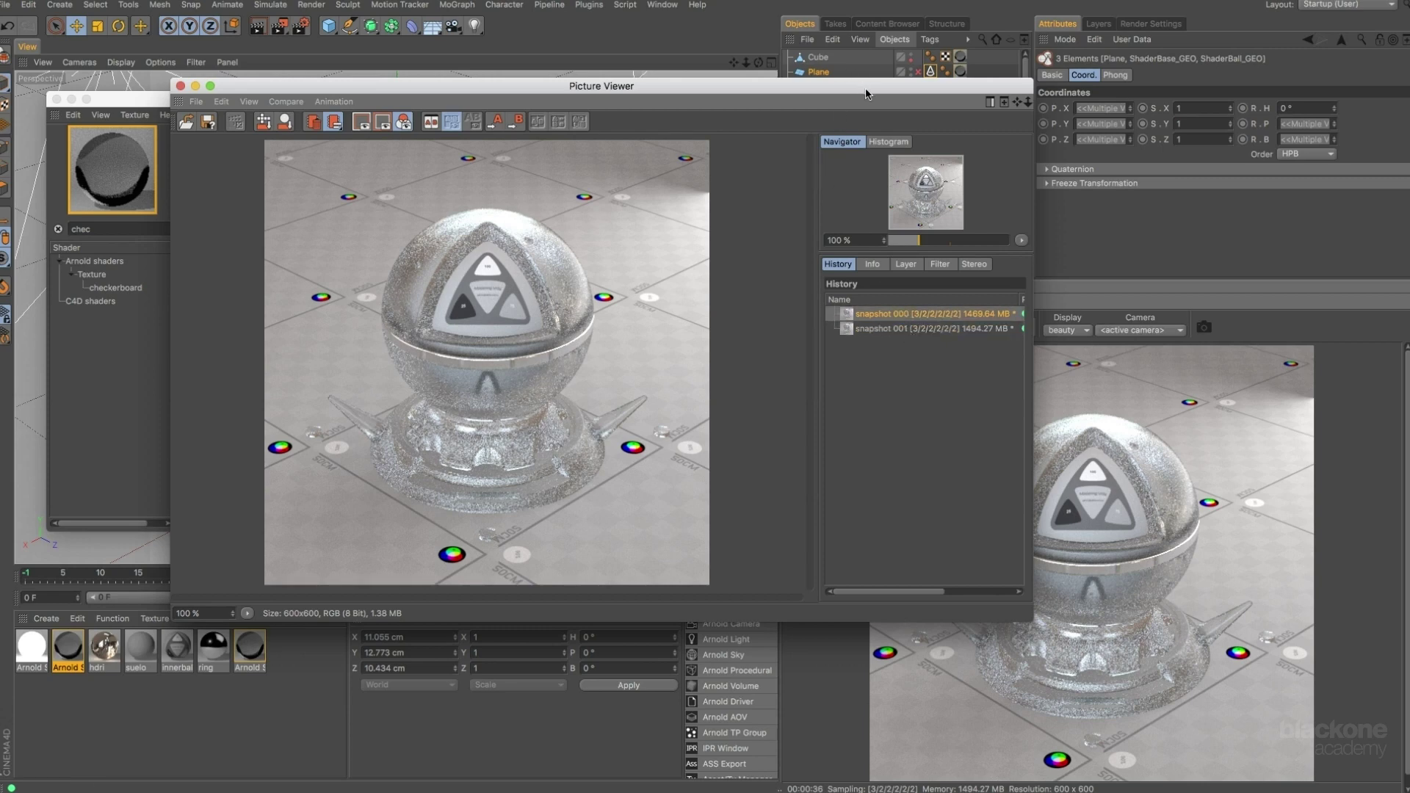
drag(866, 94, 770, 82)
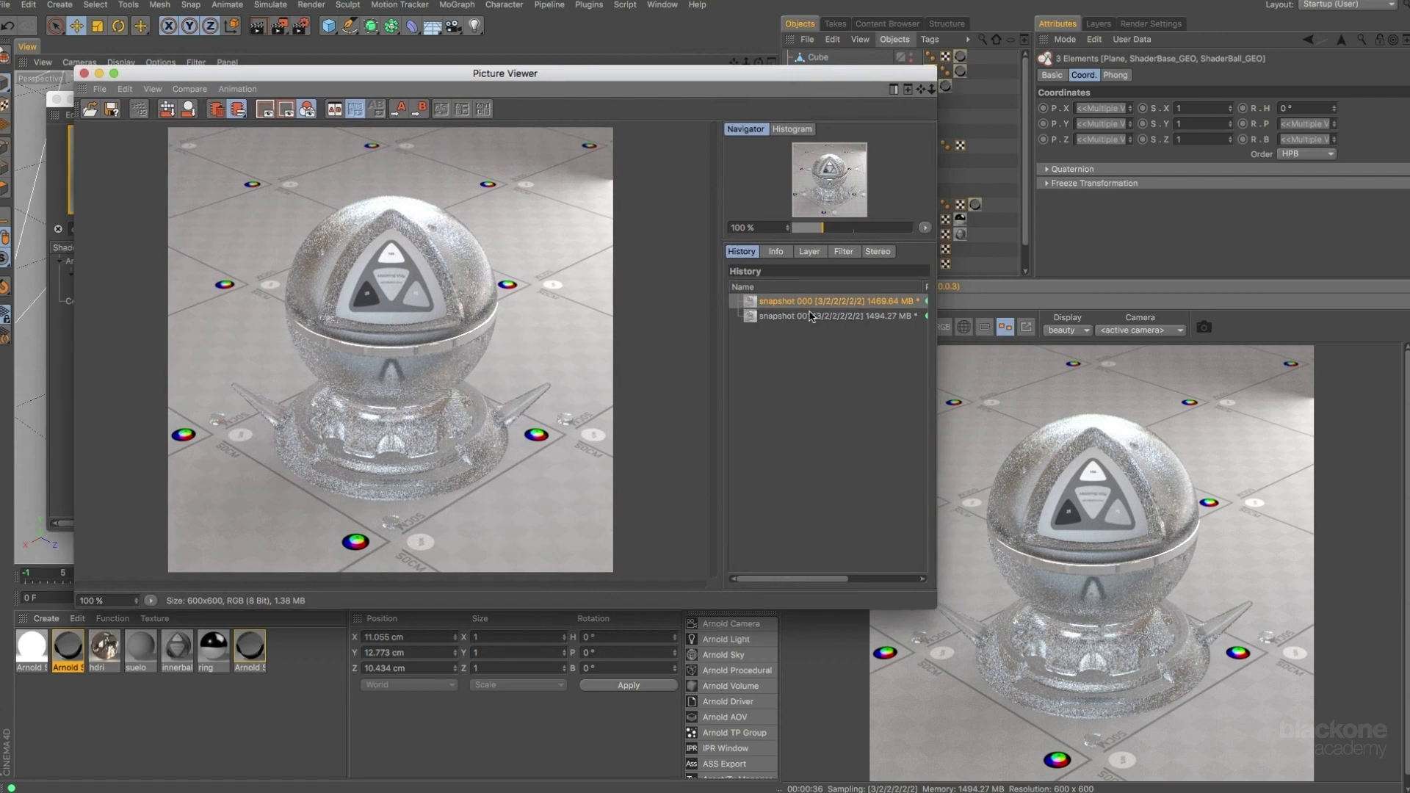
click(810, 316)
click(815, 302)
click(817, 318)
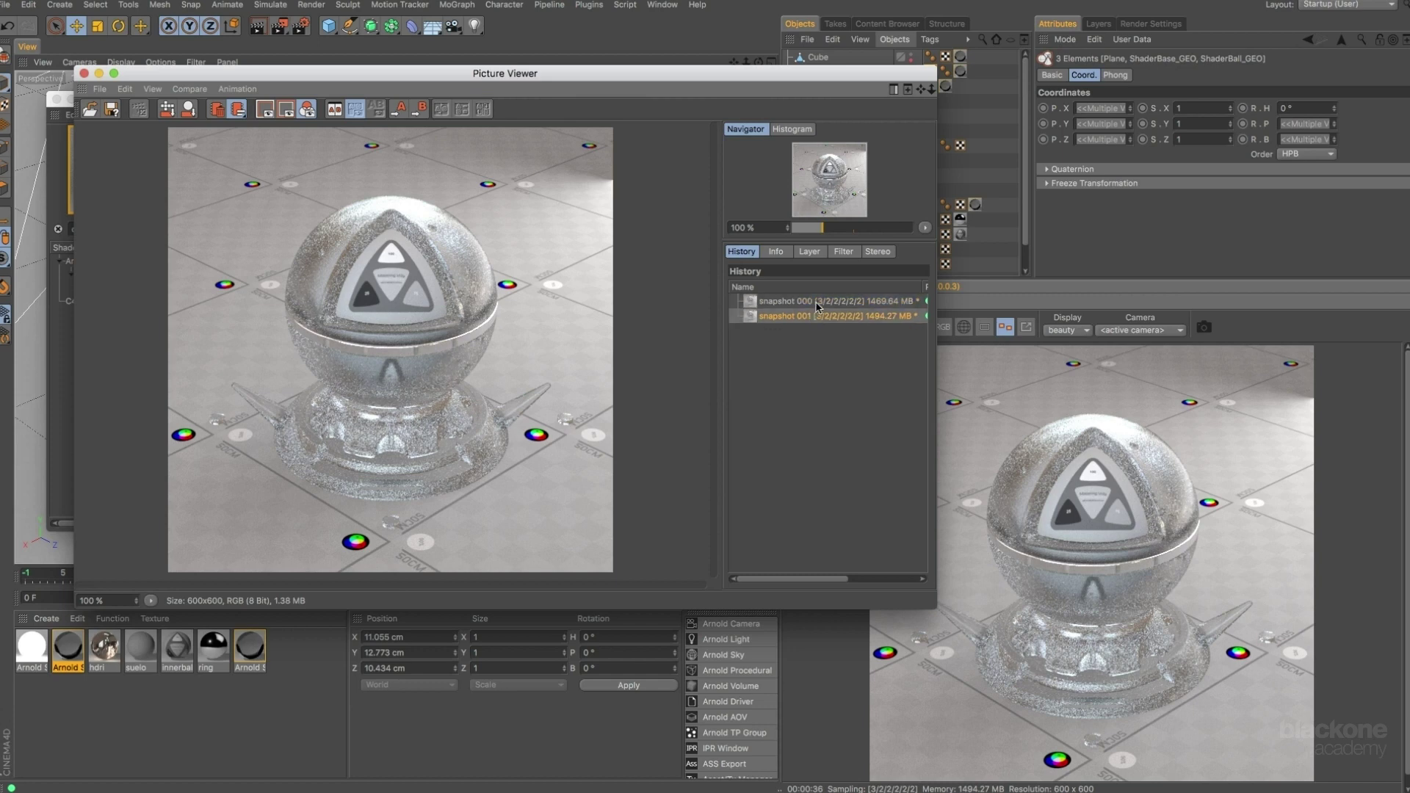
click(817, 302)
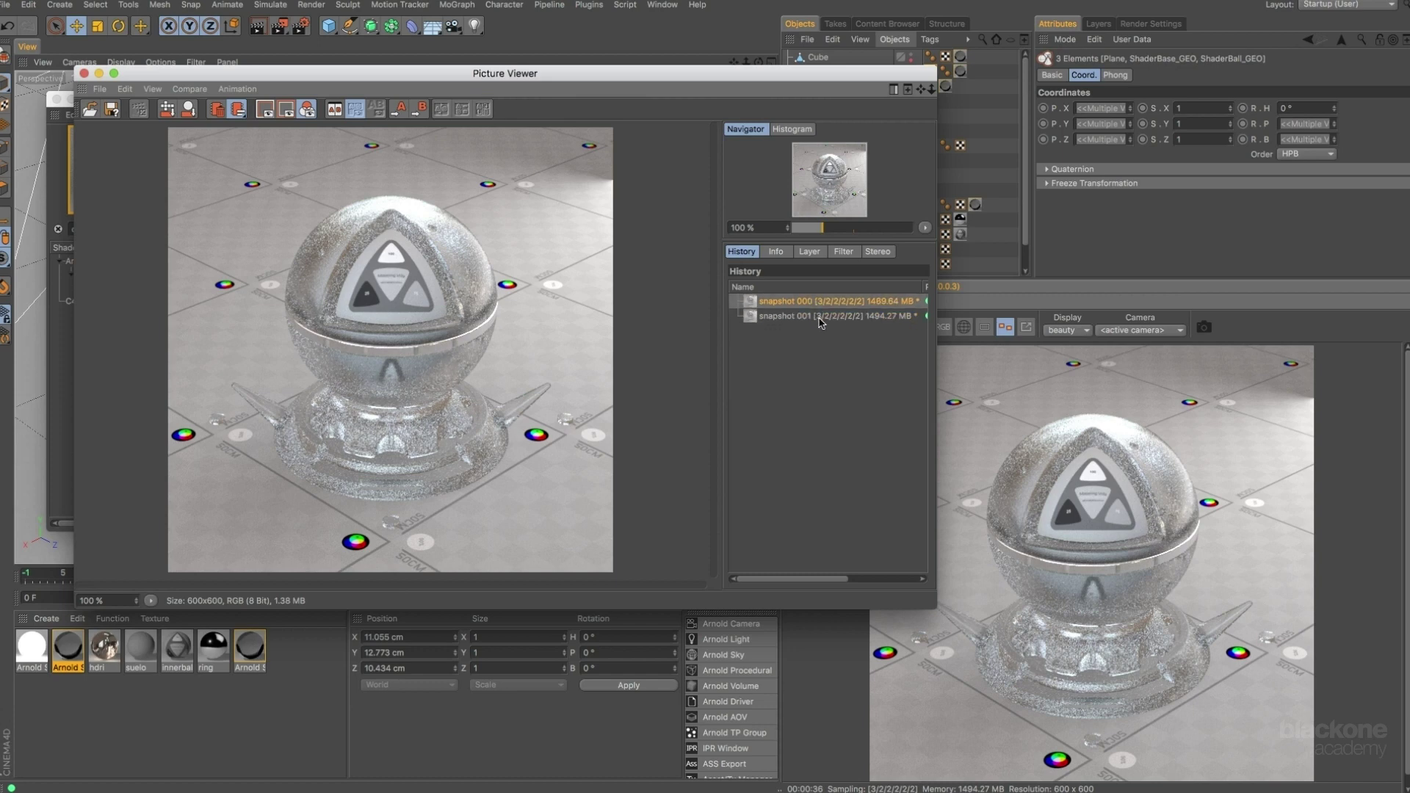
click(813, 317)
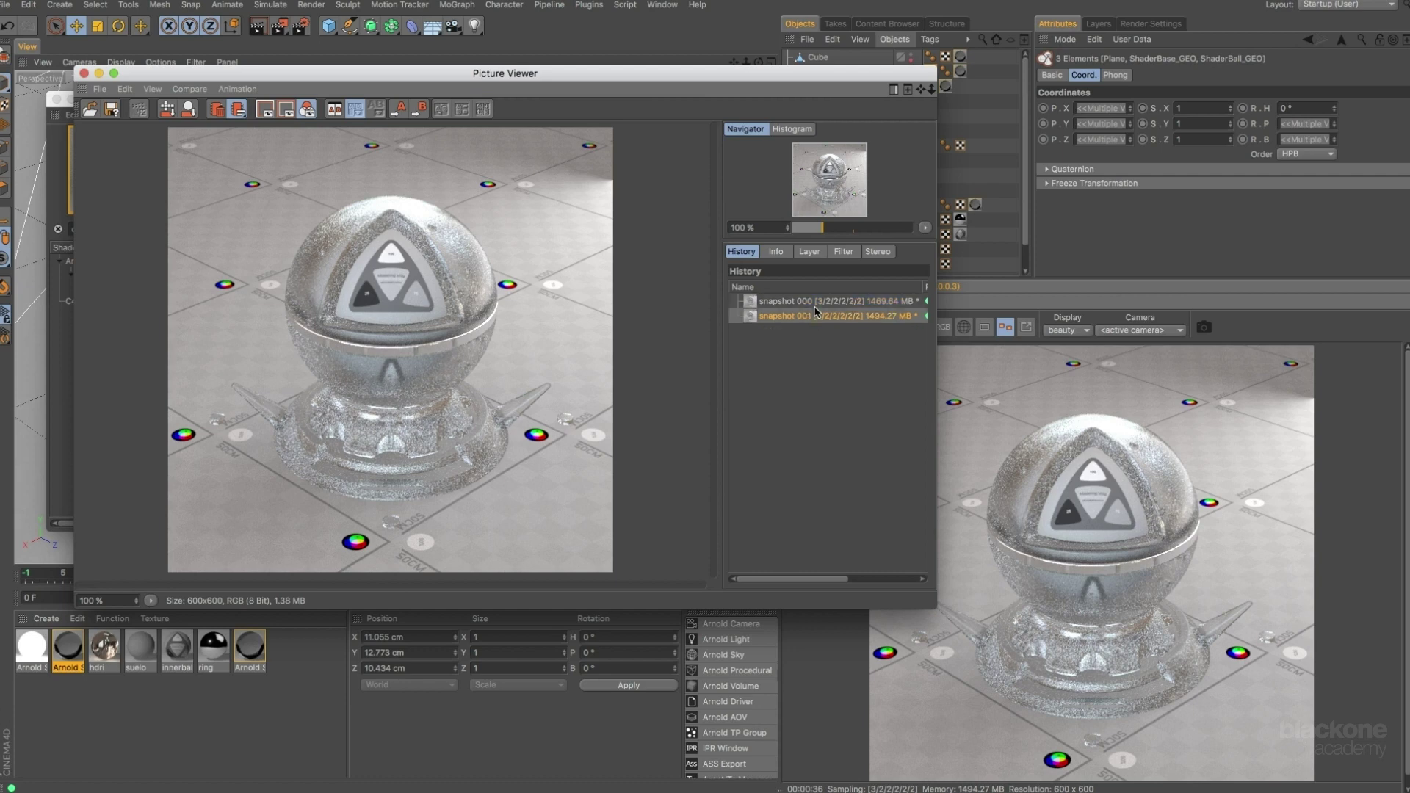
click(817, 303)
click(817, 317)
click(818, 303)
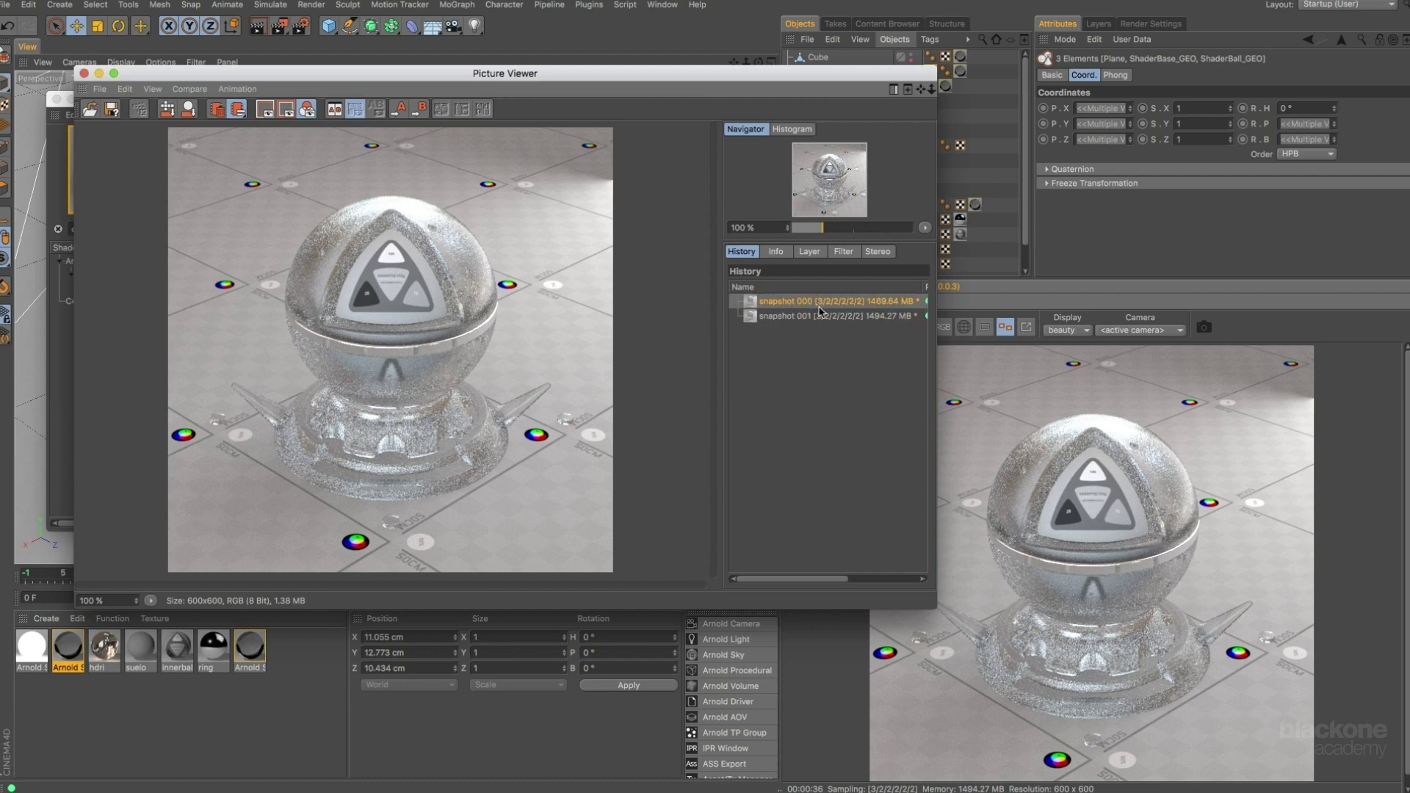